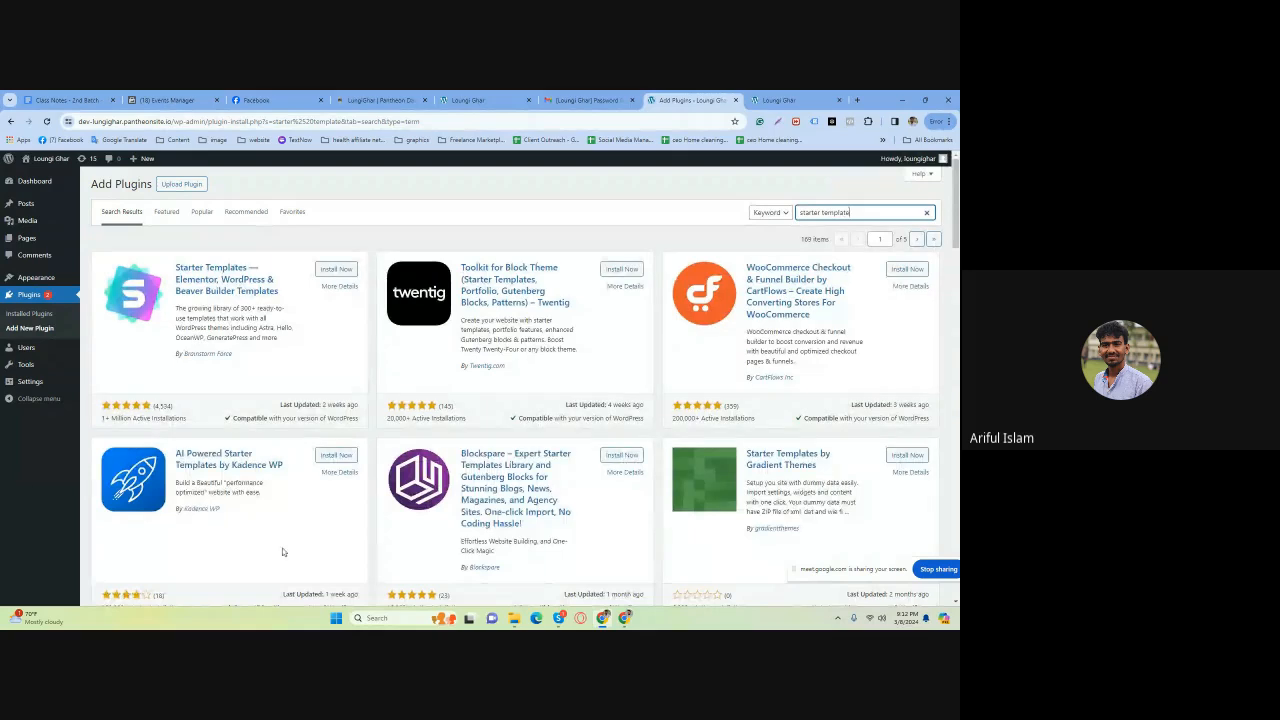
# Install and activate the Starter Templates plugin by Brainstorm Force.
pyautogui.click(340, 270)
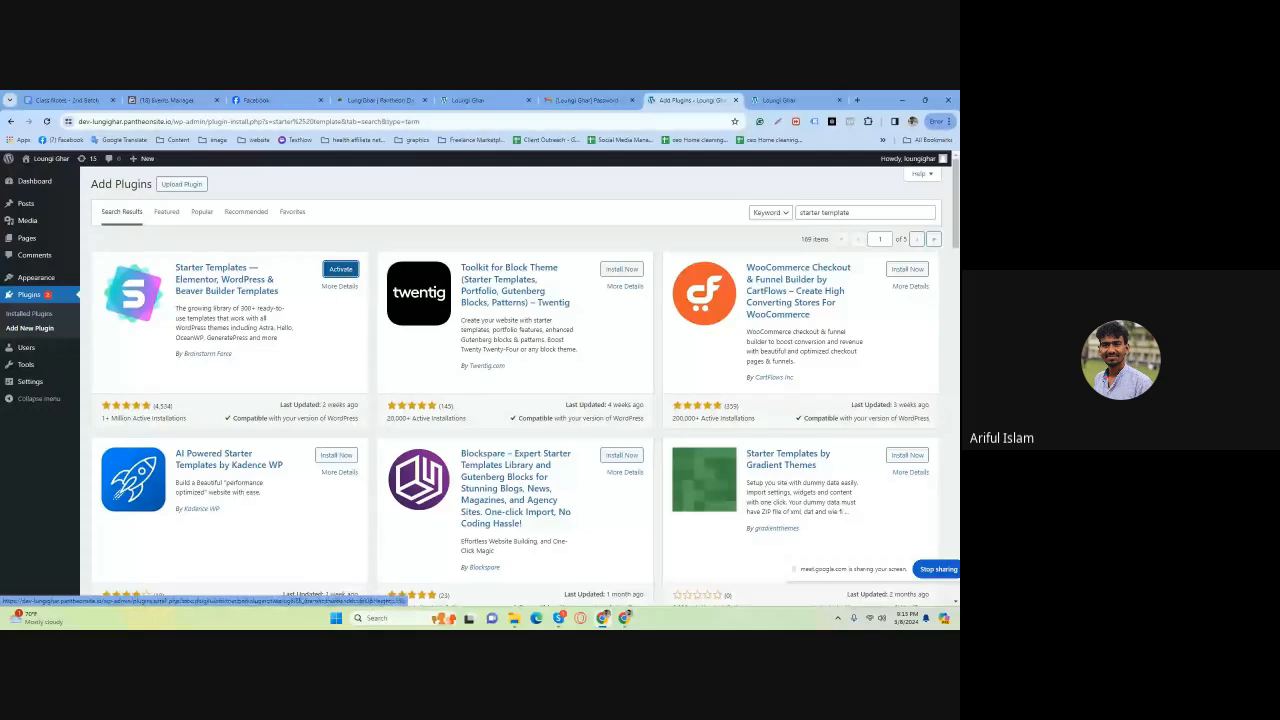
pyautogui.moveTo(624, 619)
pyautogui.click(570, 568)
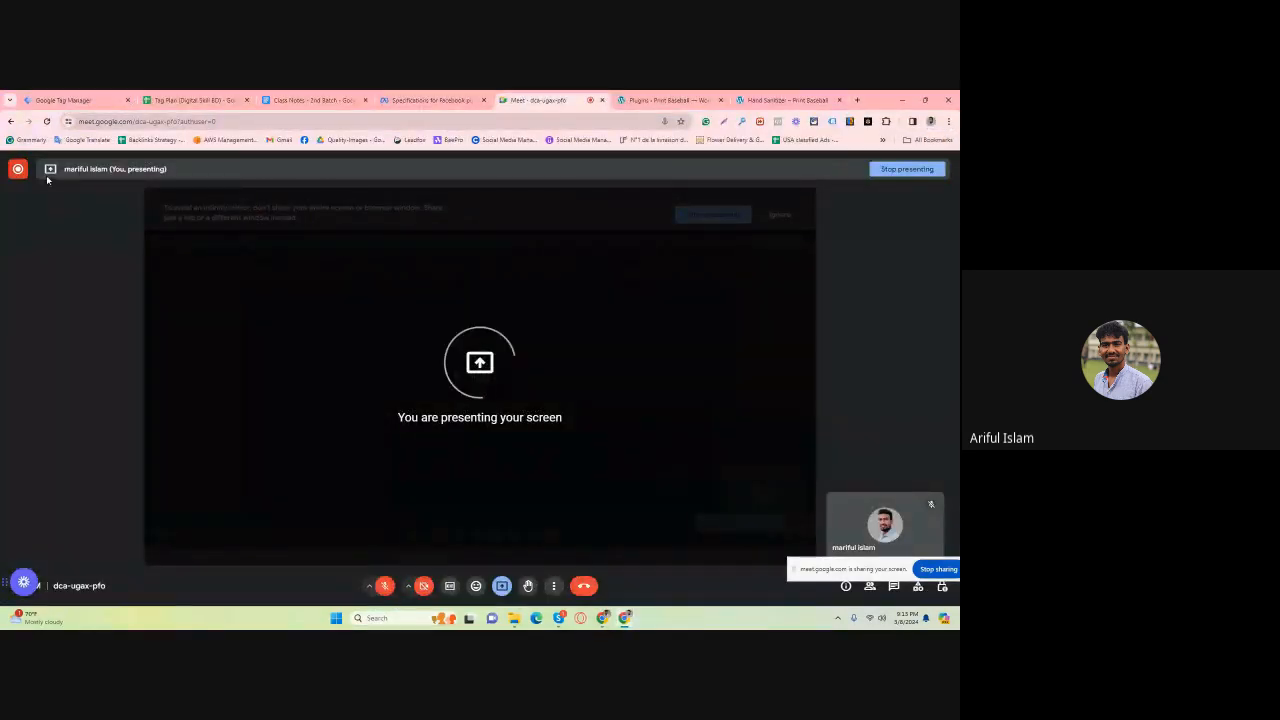
pyautogui.moveTo(624, 618)
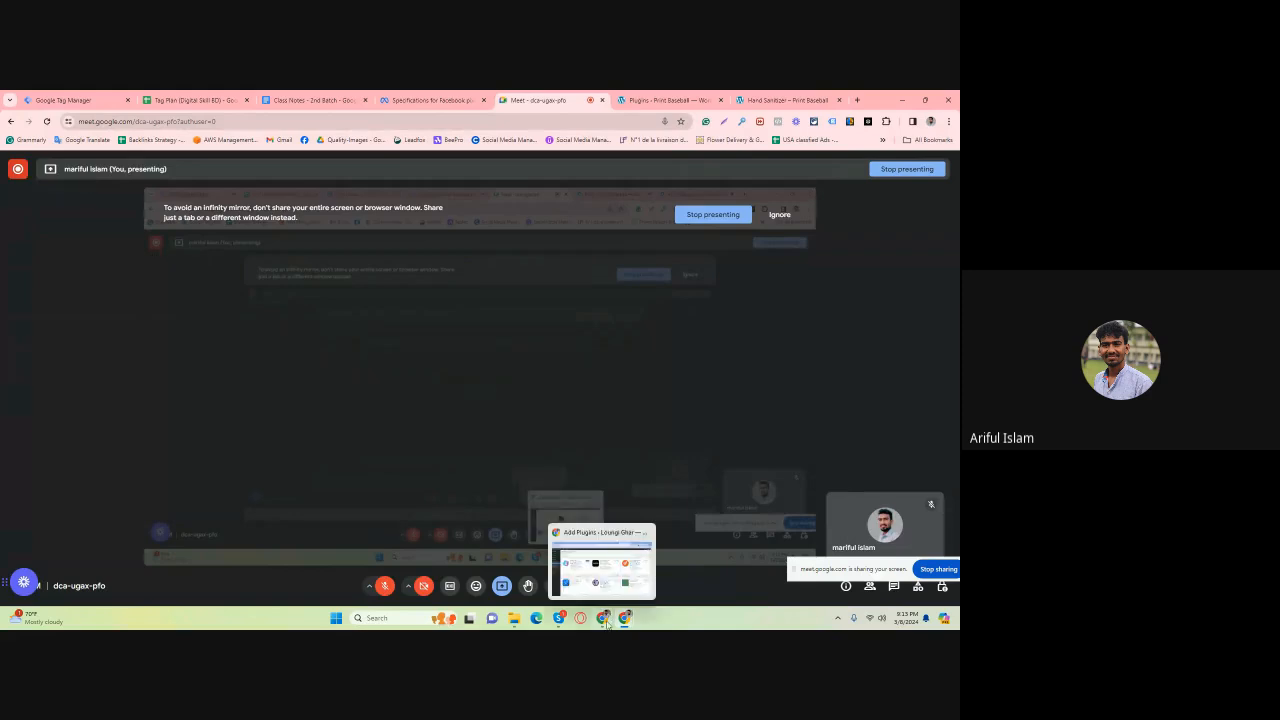
pyautogui.click(560, 576)
pyautogui.click(343, 274)
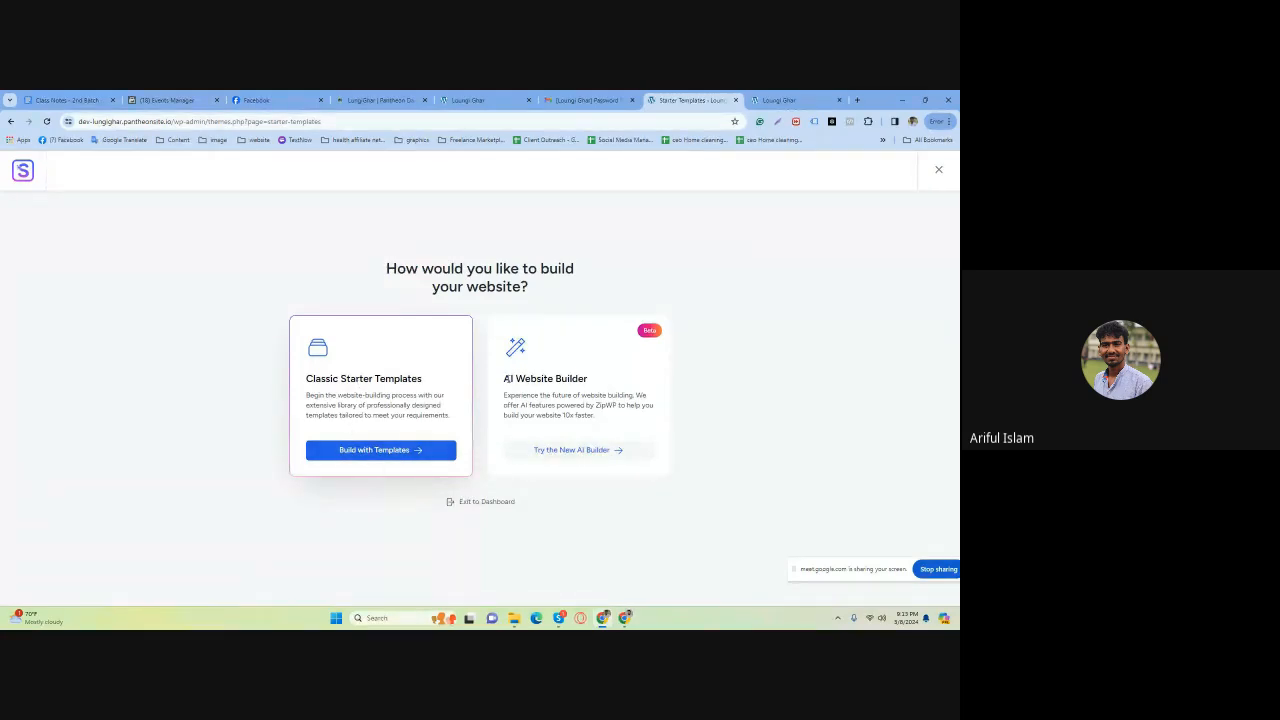
# Choose to build the website with Classic Starter Templates, using Elementor as the page builder.
pyautogui.moveTo(503, 378); pyautogui.dragTo(621, 390)
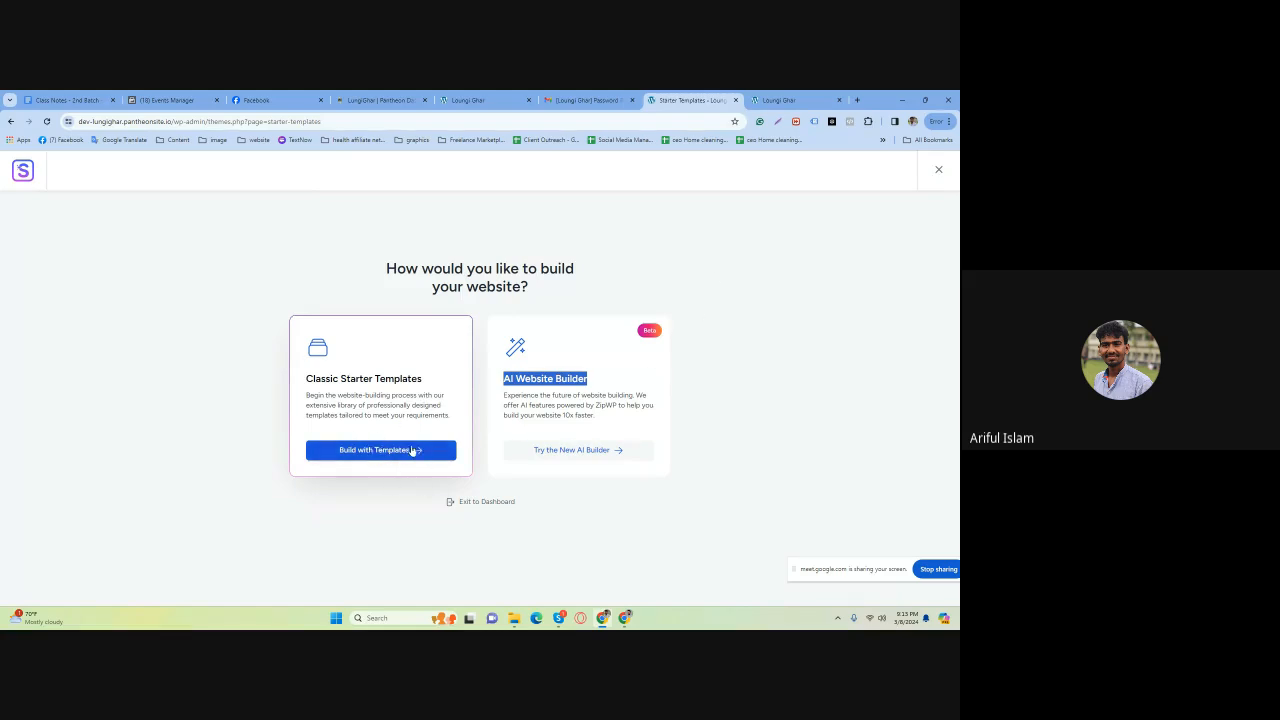
pyautogui.click(363, 455)
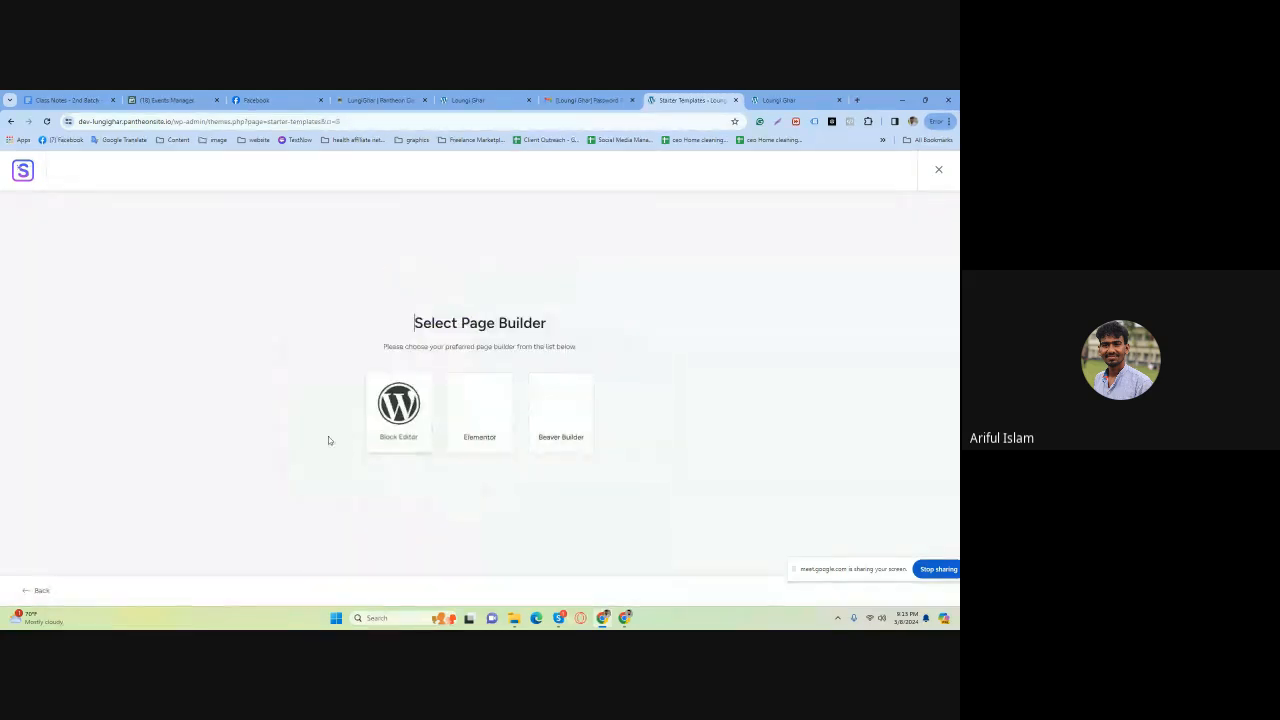
pyautogui.click(472, 420)
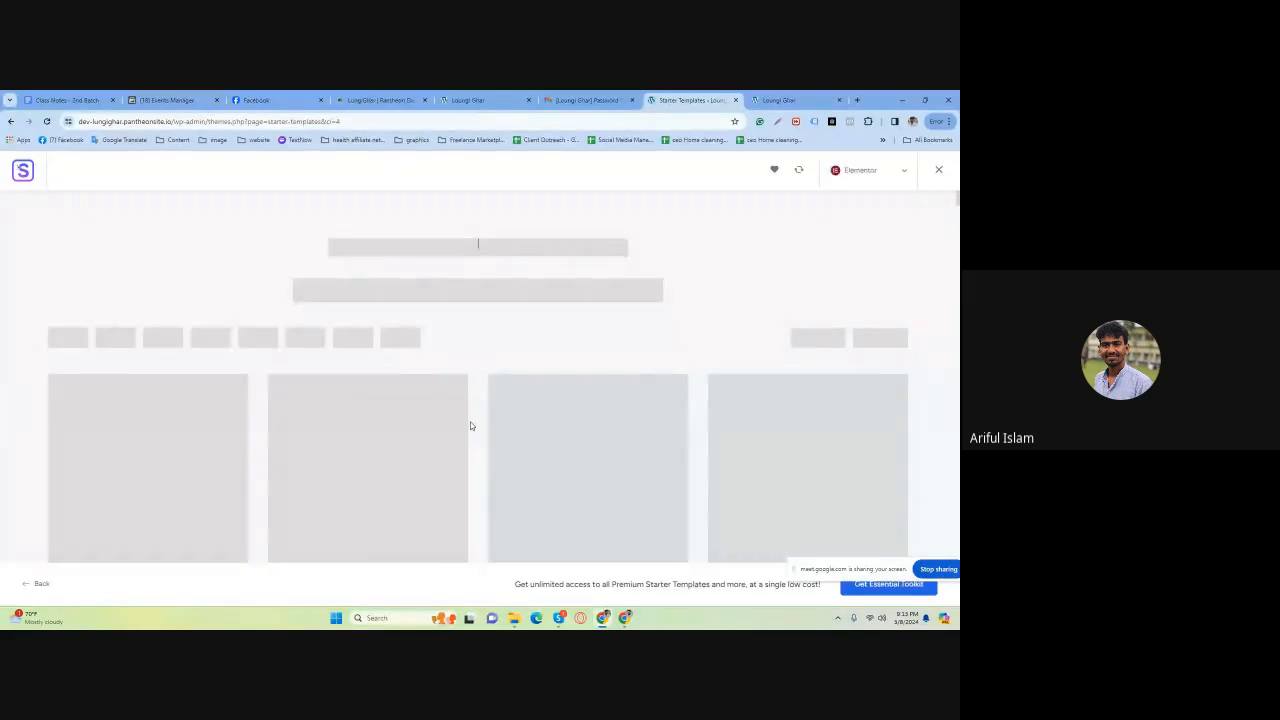
# Browse the Elementor starter templates and select the Organic Store template.
pyautogui.scroll(-4, 390, 360)
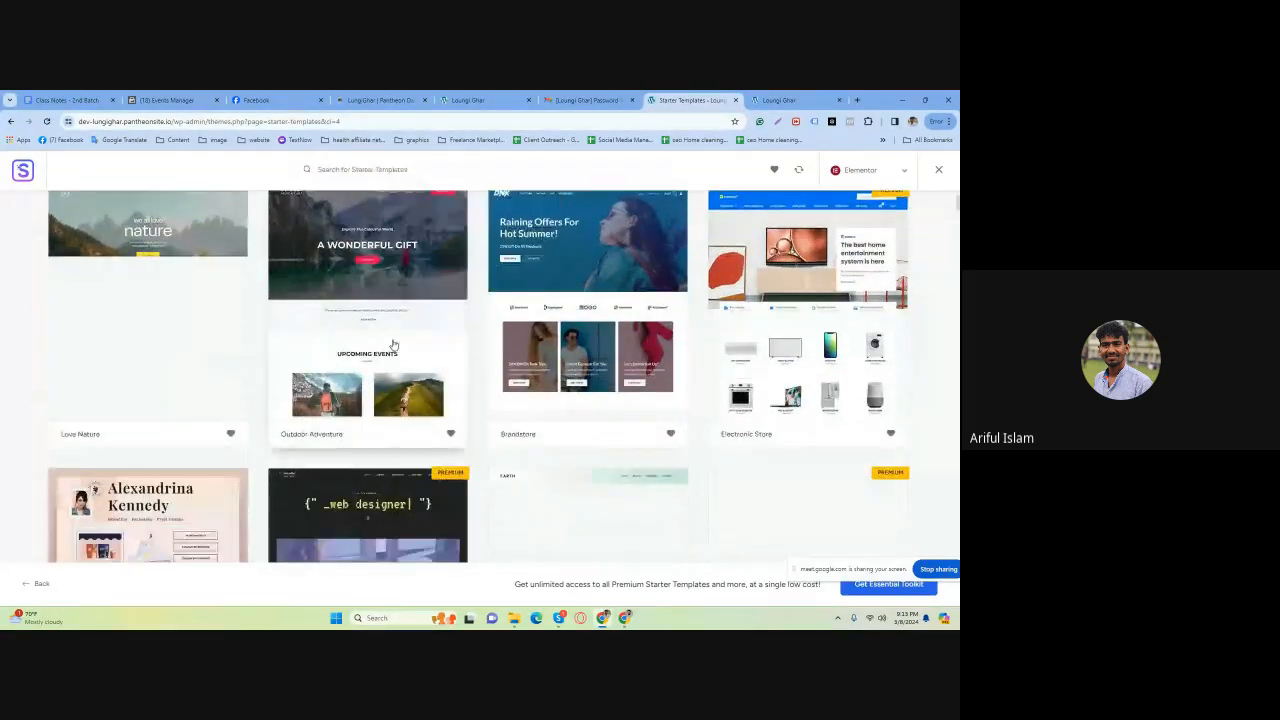
pyautogui.scroll(-5, 426, 519)
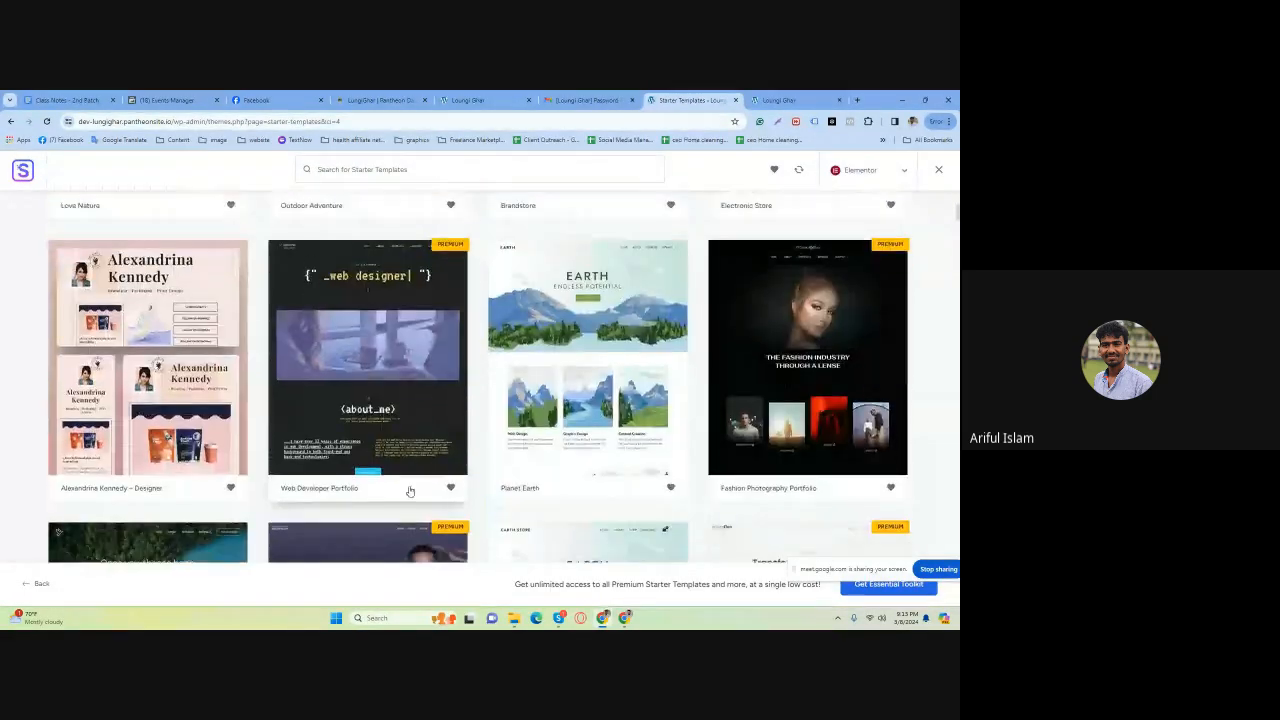
pyautogui.scroll(-3, 225, 466)
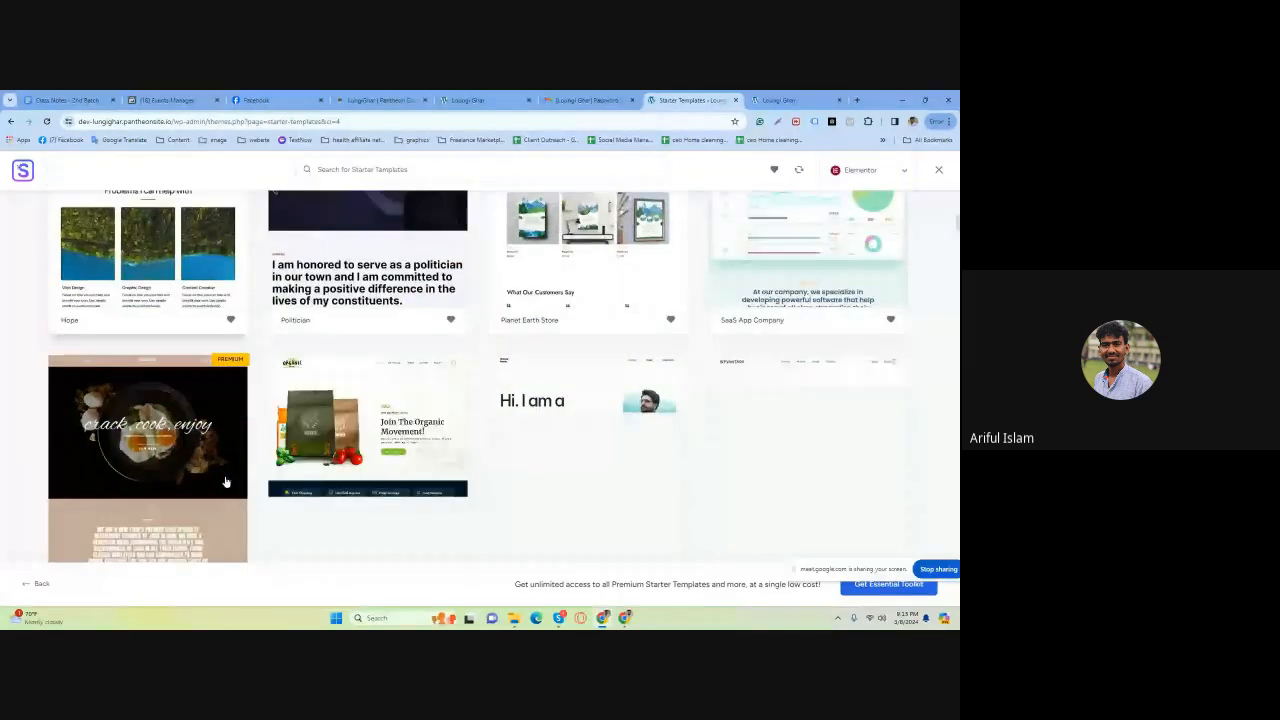
pyautogui.scroll(-1, 285, 467)
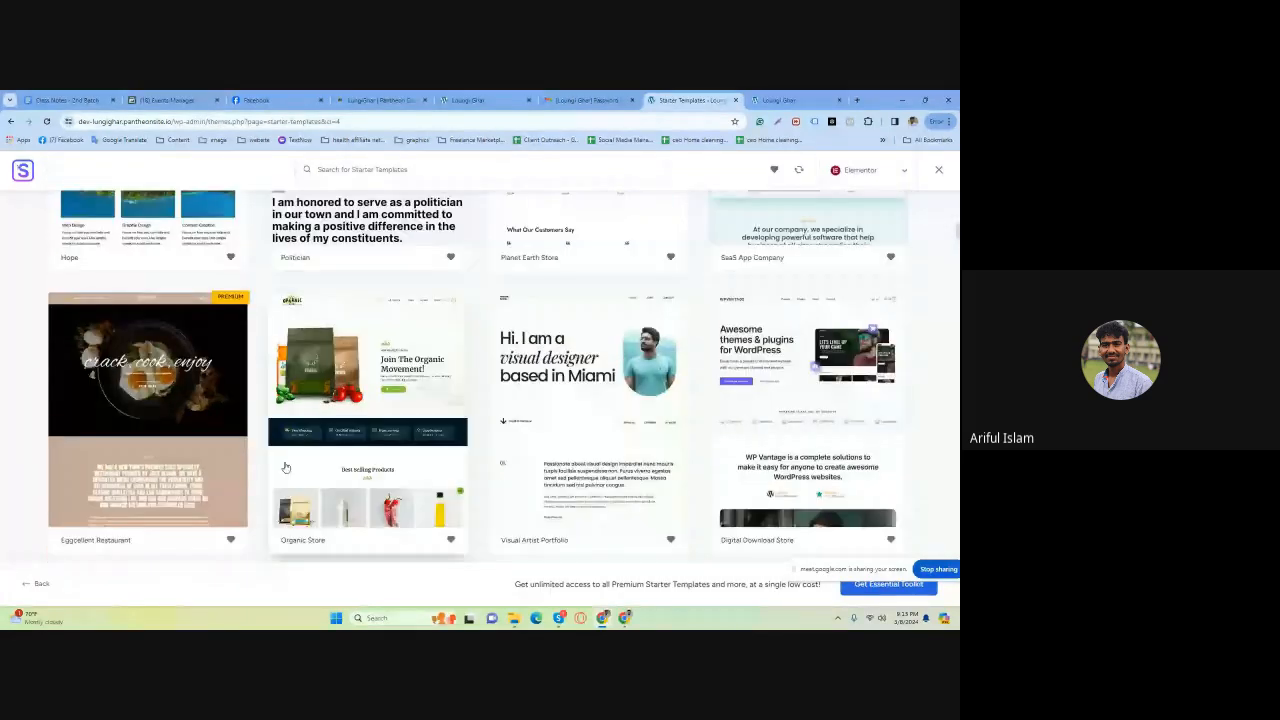
pyautogui.scroll(1, 405, 357)
pyautogui.click(381, 389)
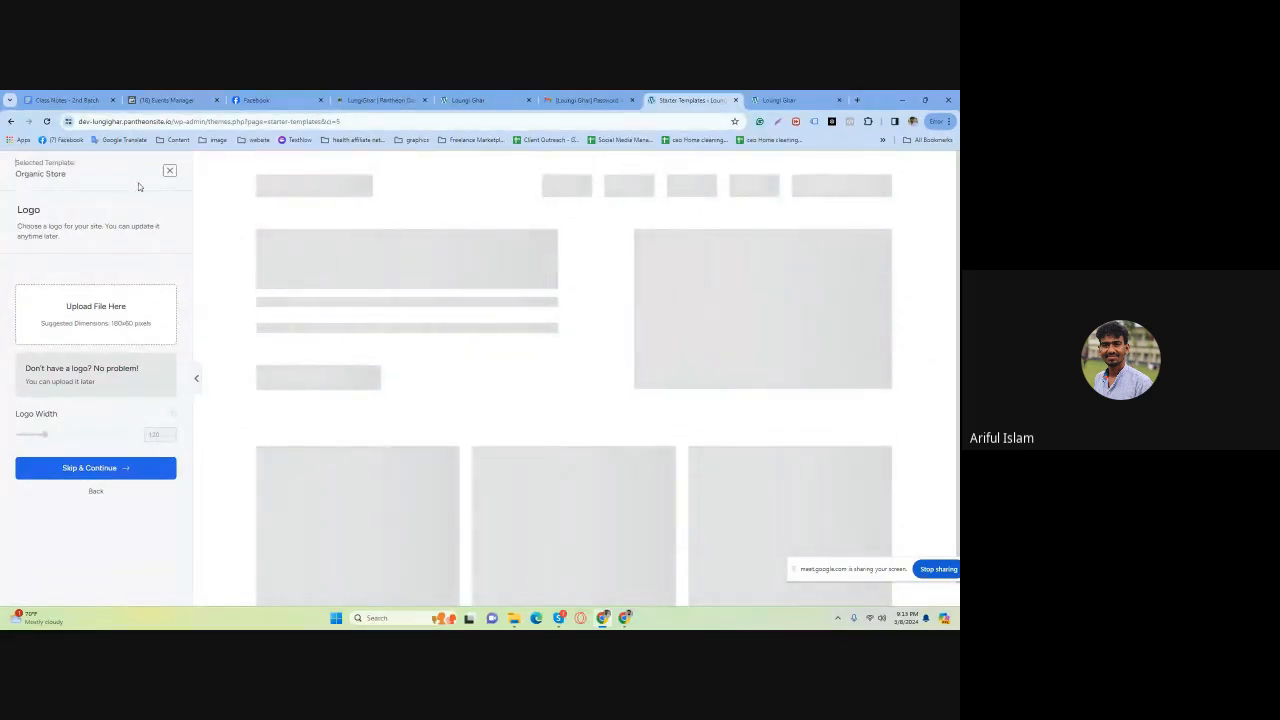
# Skip the logo upload and continue with the template's default colors and fonts.
pyautogui.click(217, 120)
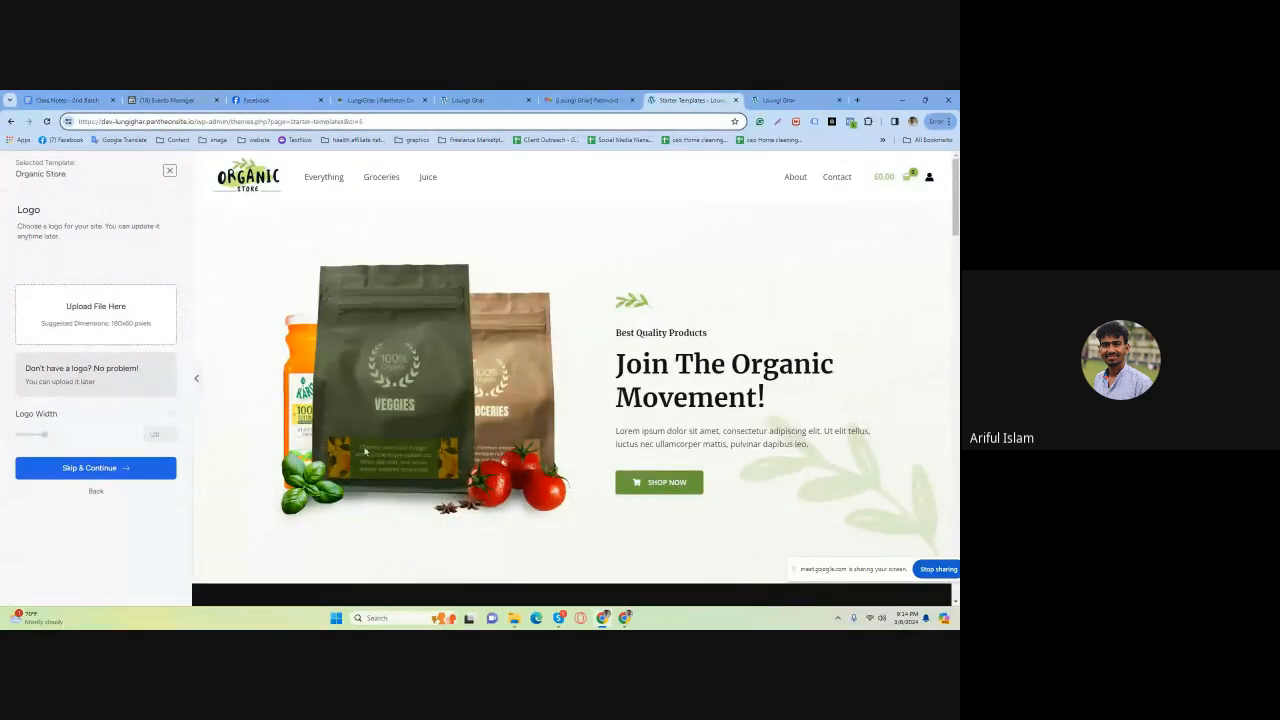
pyautogui.click(92, 470)
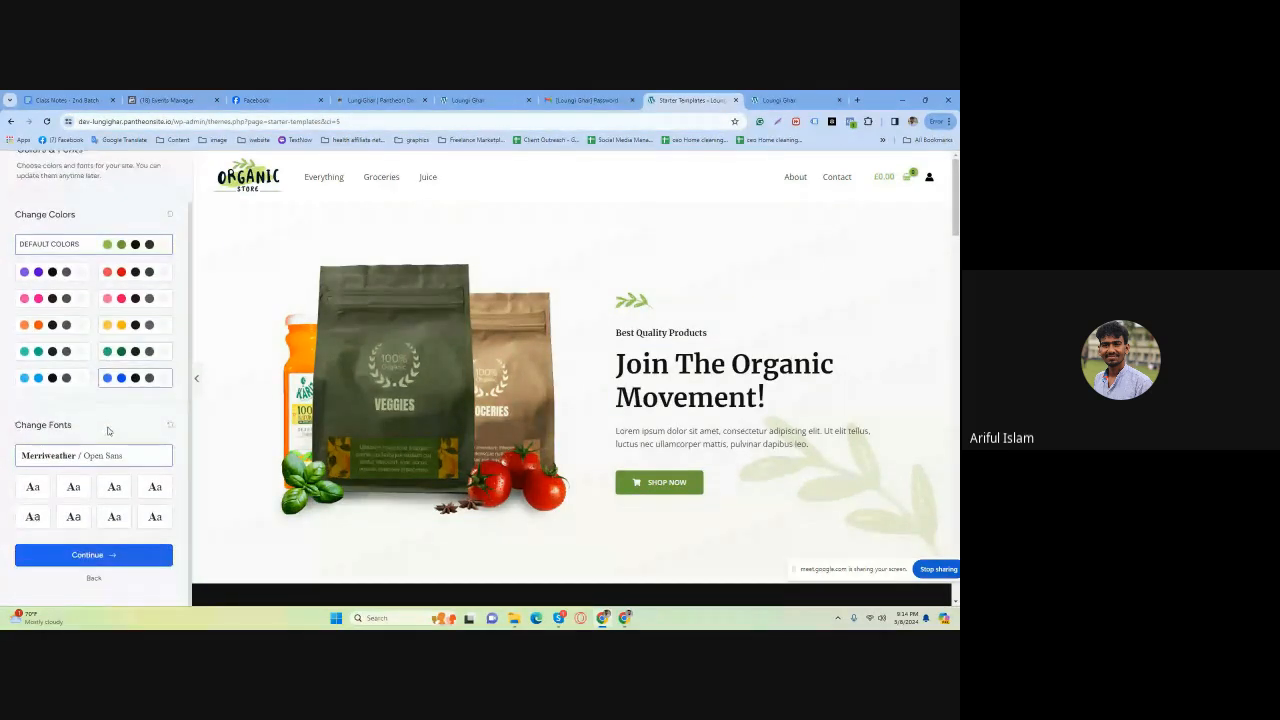
pyautogui.click(93, 555)
# Fill in the first name and e-mail address in the final setup form.
pyautogui.click(398, 326)
pyautogui.click(417, 351)
pyautogui.click(530, 326)
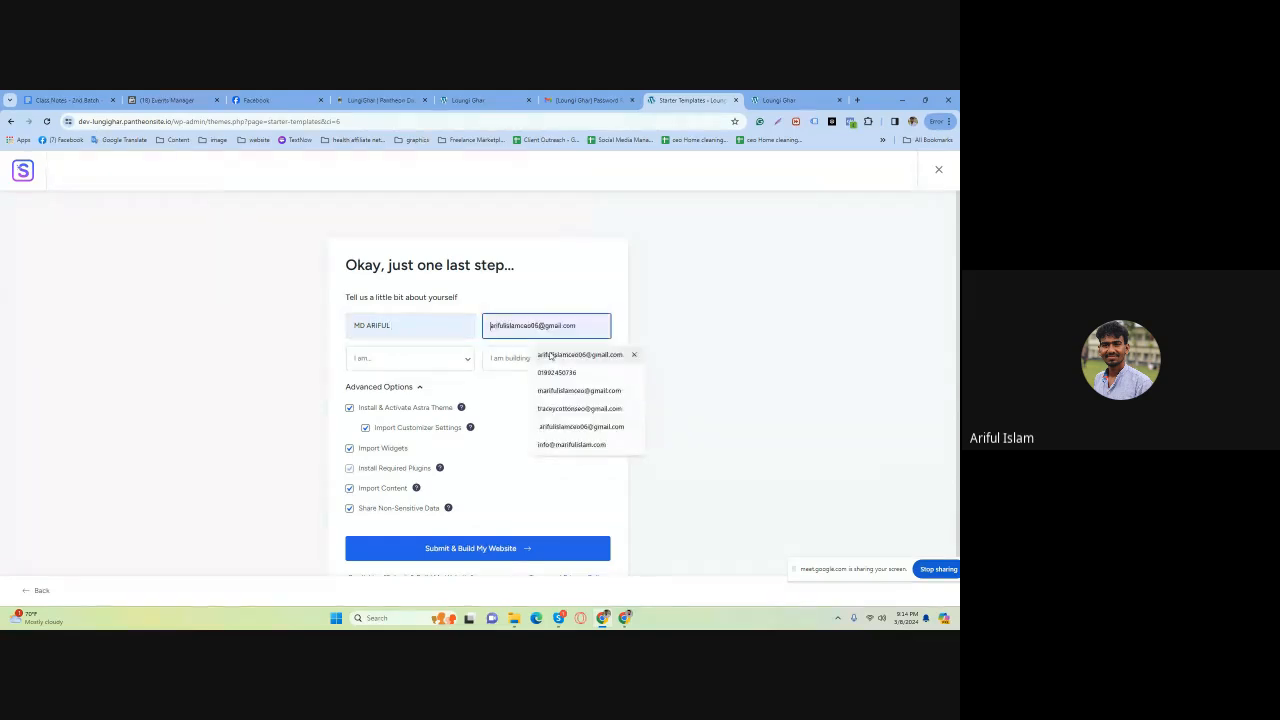
pyautogui.click(560, 355)
# Set the experience level to Intermediate and the website's purpose to Myself/My Company, and submit the form to build the website.
pyautogui.click(405, 358)
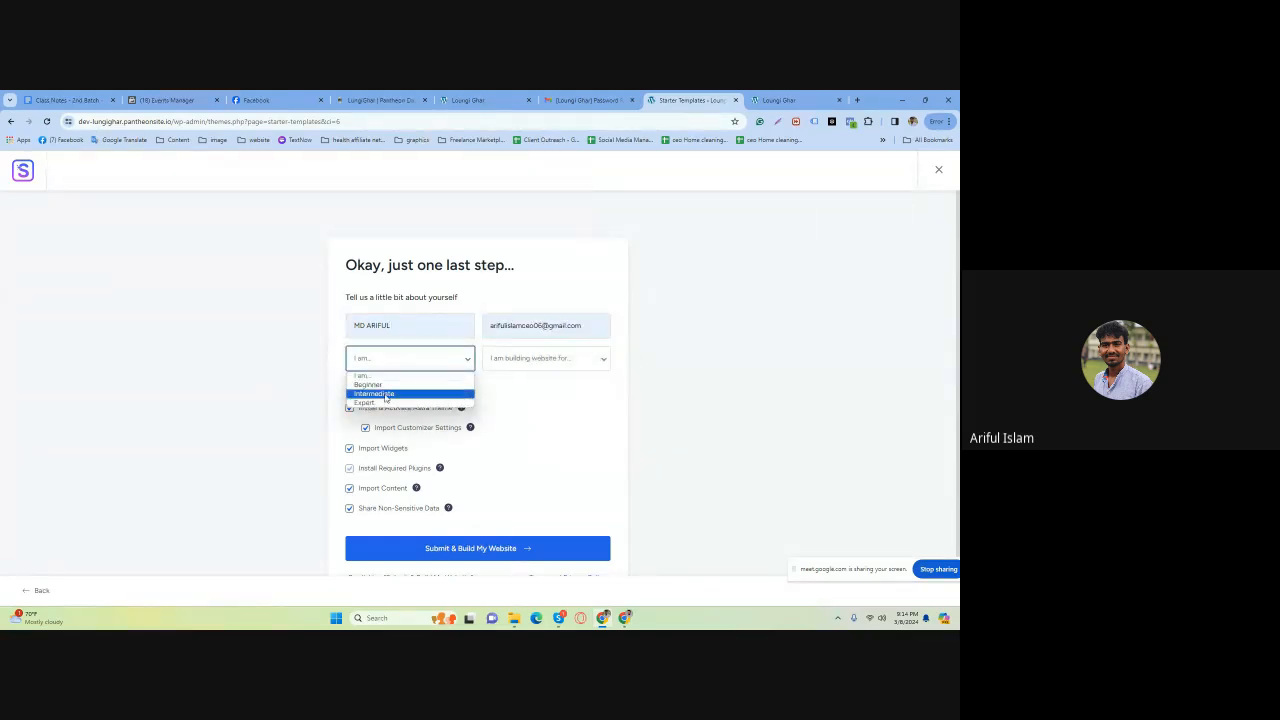
pyautogui.click(385, 394)
pyautogui.click(557, 366)
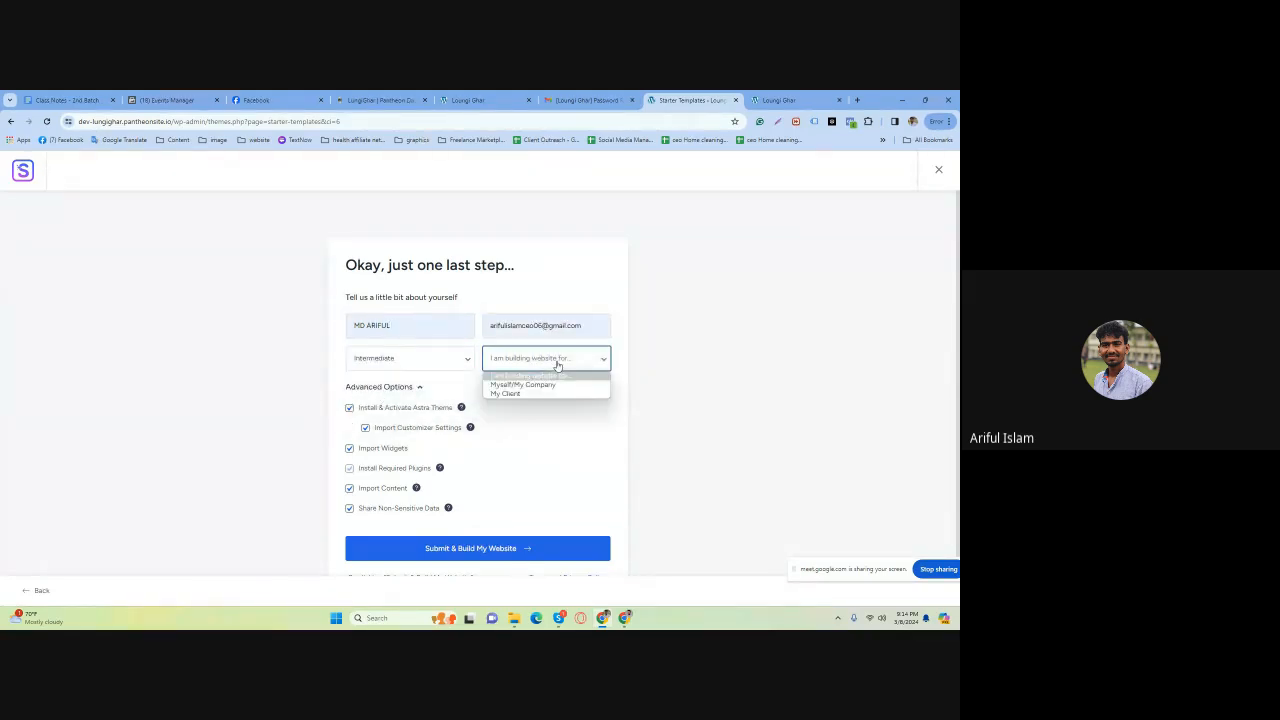
pyautogui.click(537, 385)
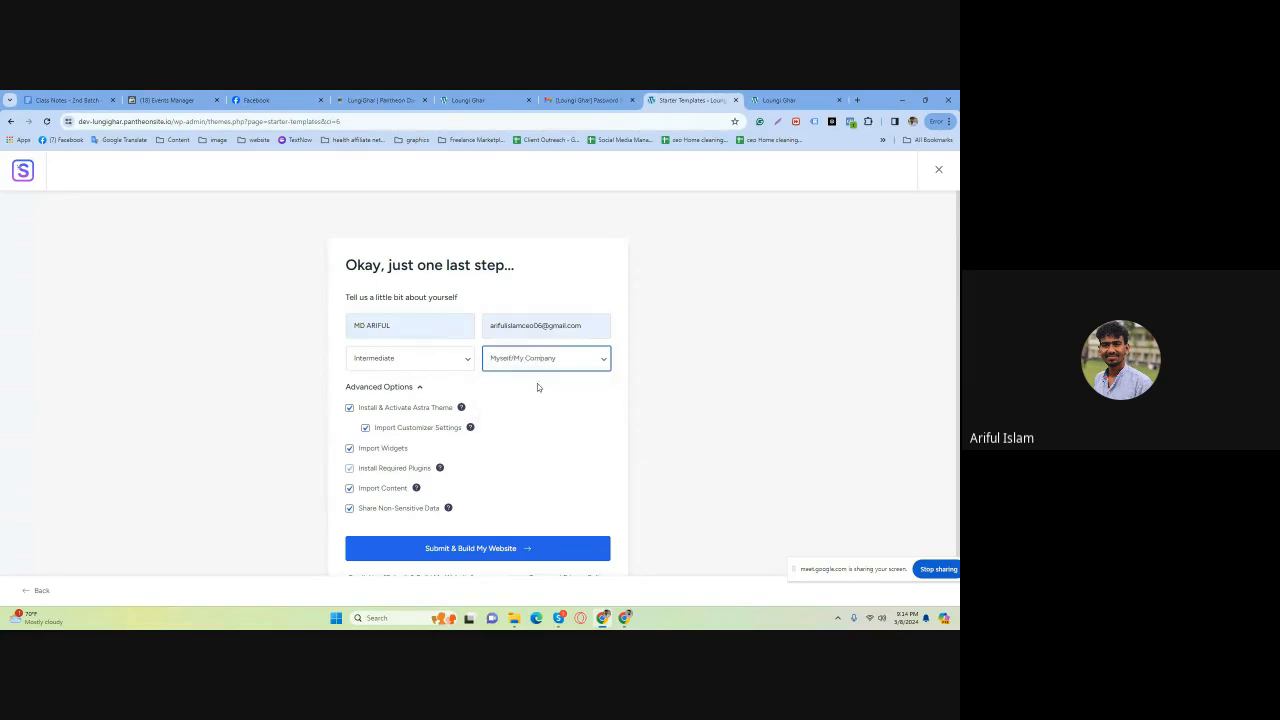
pyautogui.scroll(-1, 500, 440)
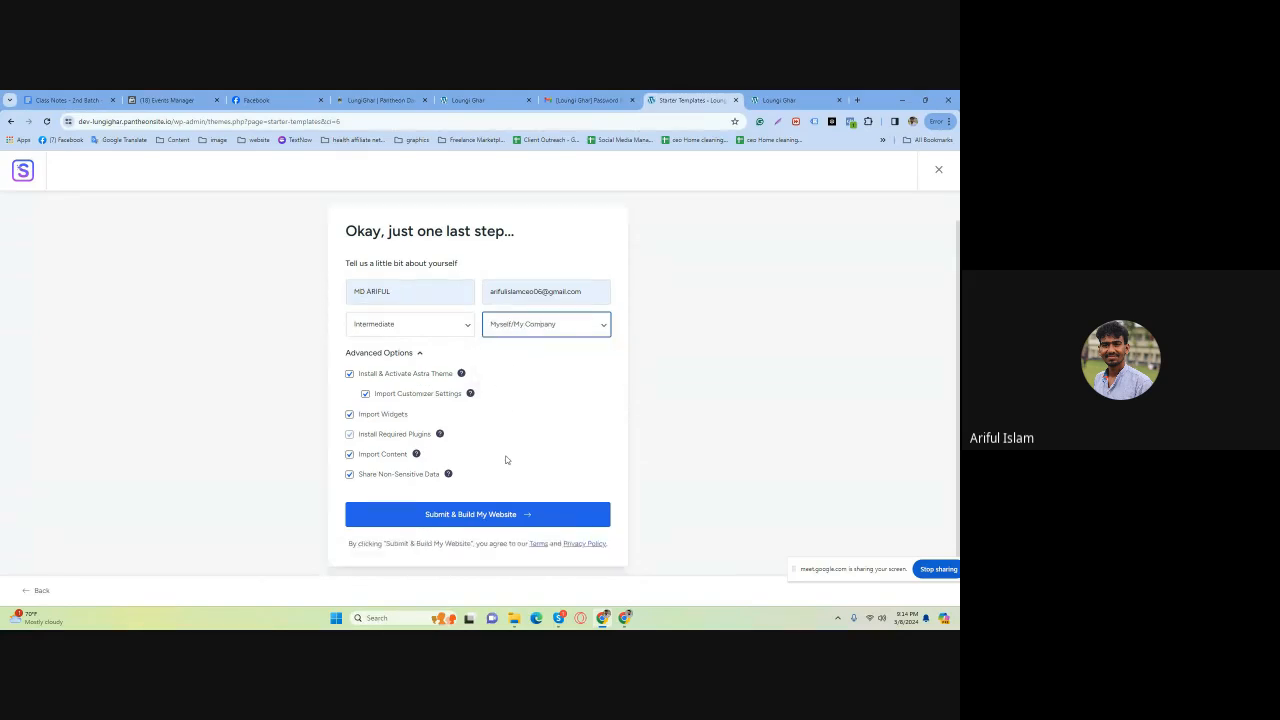
pyautogui.click(460, 497)
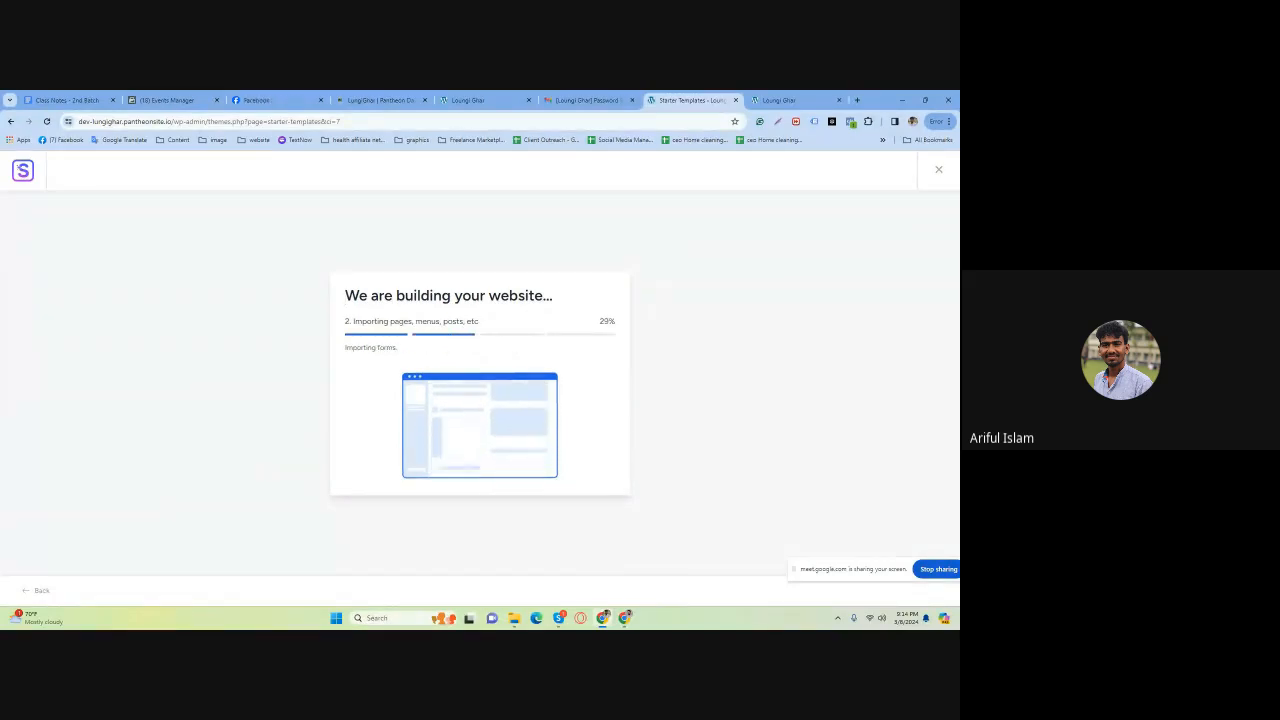
# Switch to the Class Notes - 2nd Batch document and delete the whole Meta Pixel Code block.
pyautogui.click(78, 95)
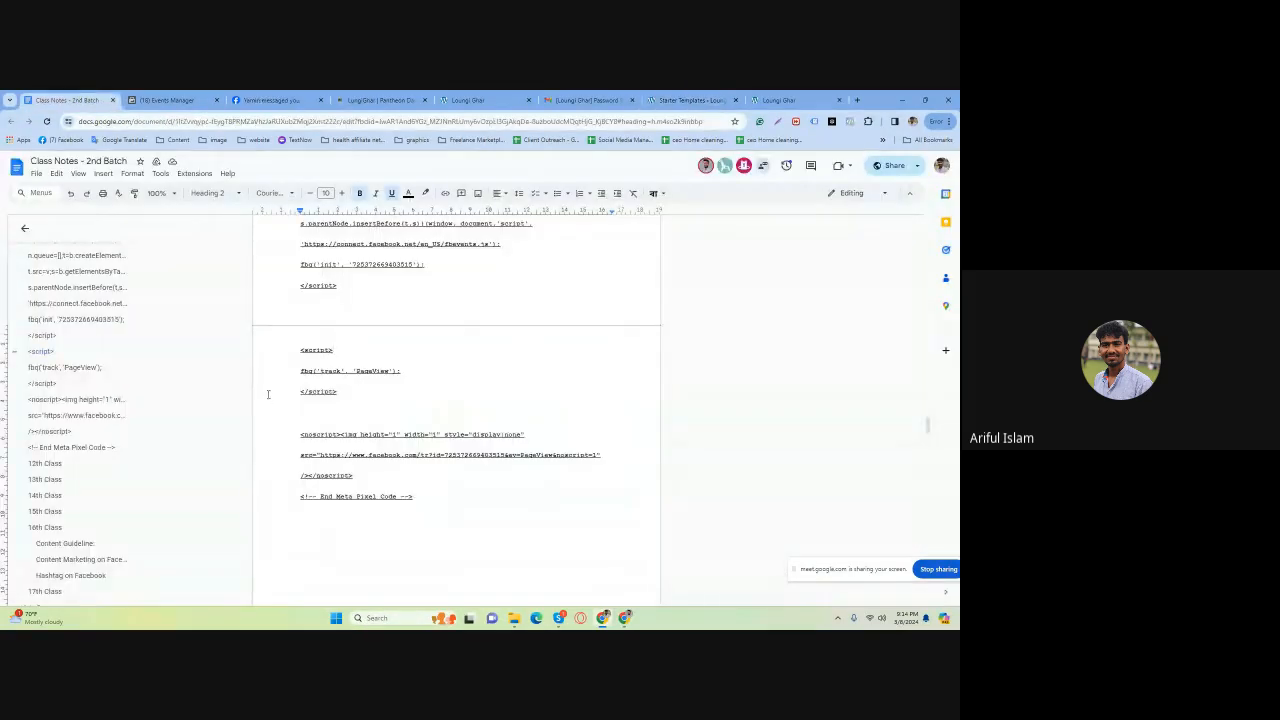
pyautogui.scroll(1, 328, 409)
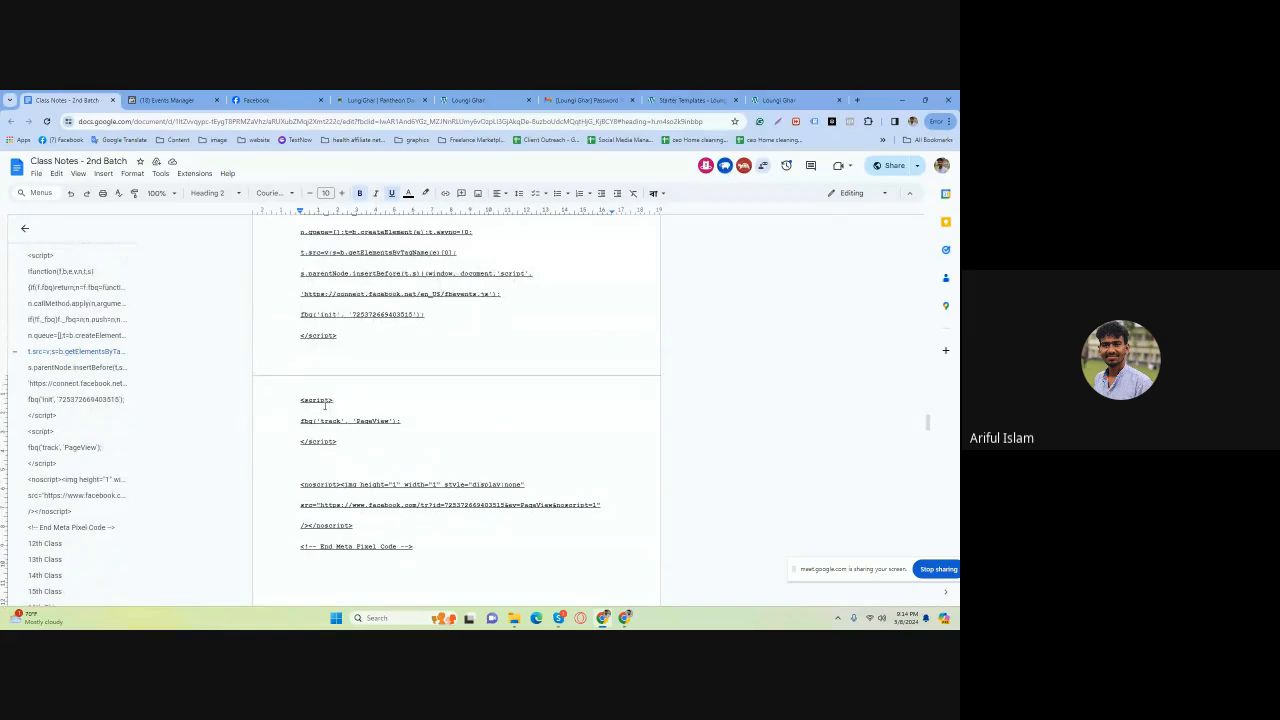
pyautogui.scroll(5, 324, 387)
pyautogui.scroll(-4, 324, 387)
pyautogui.scroll(3, 325, 387)
pyautogui.moveTo(299, 356); pyautogui.dragTo(426, 540)
pyautogui.scroll(-5, 380, 498)
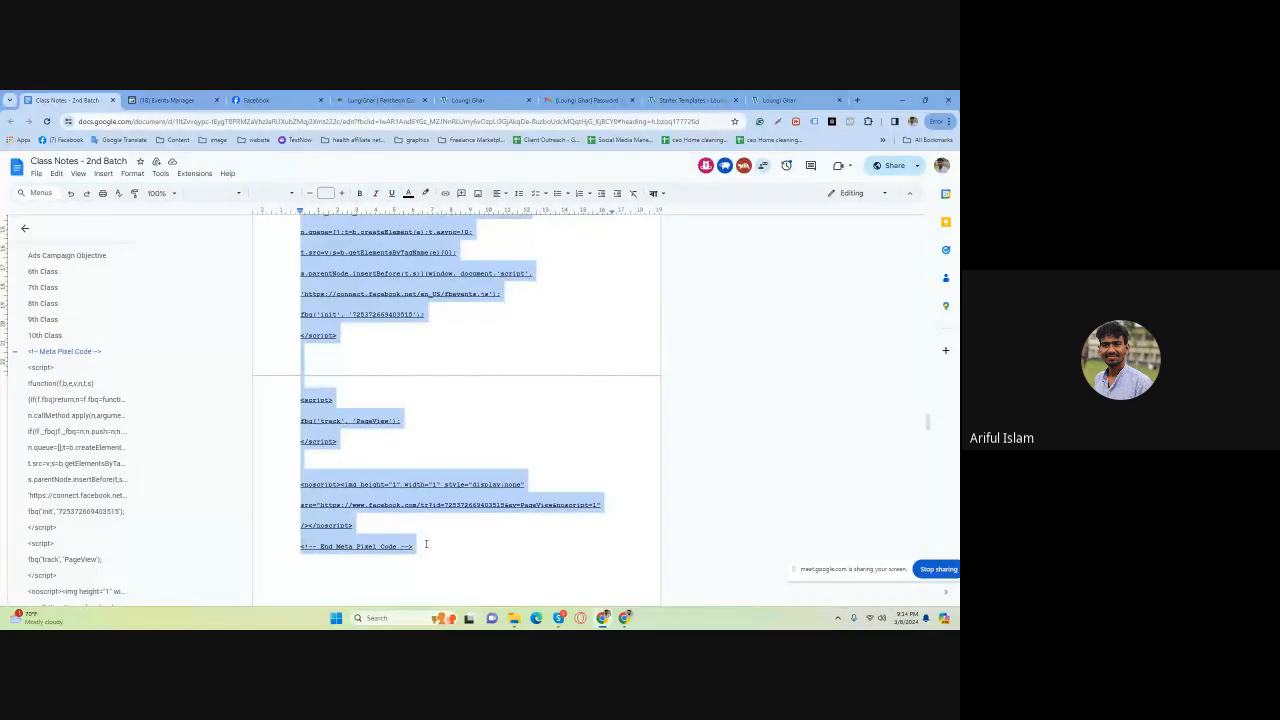
pyautogui.press('Delete')
# Remove surplus empty lines between the 11th Class notes and the 12th Class heading.
pyautogui.scroll(3, 376, 426)
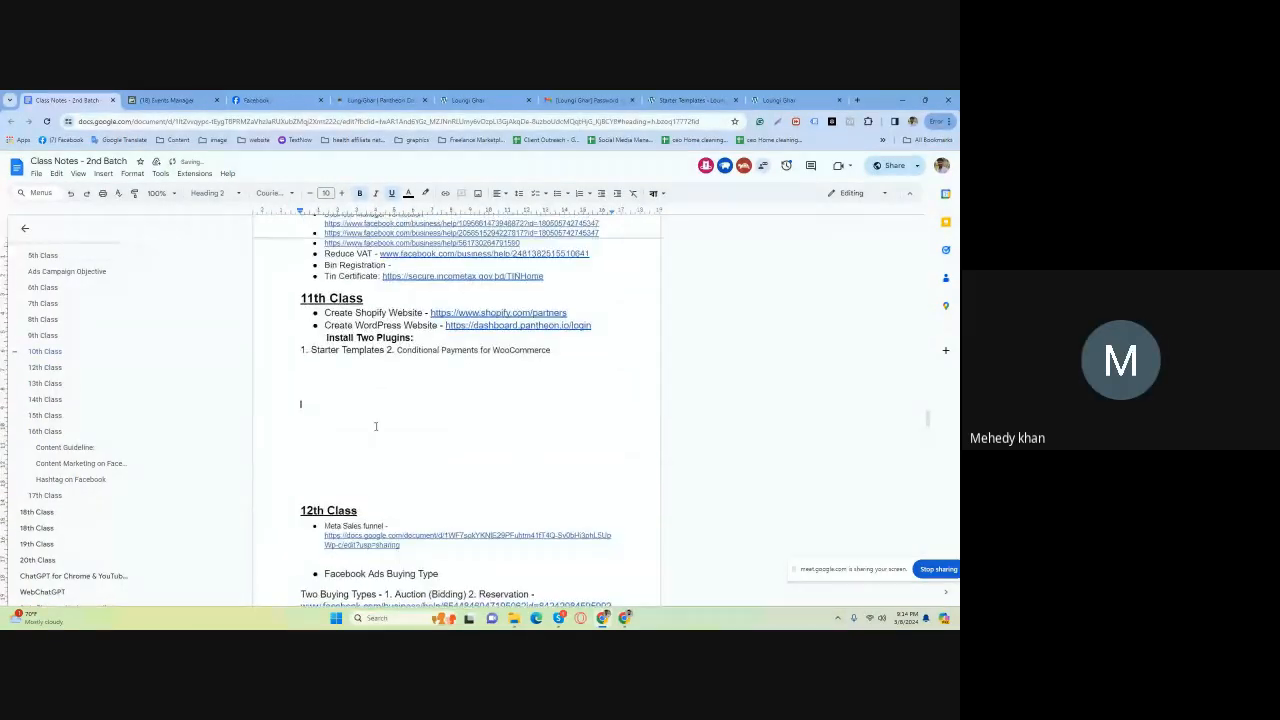
pyautogui.press('BackSpace')
pyautogui.press('BackSpace')
pyautogui.press('BackSpace')
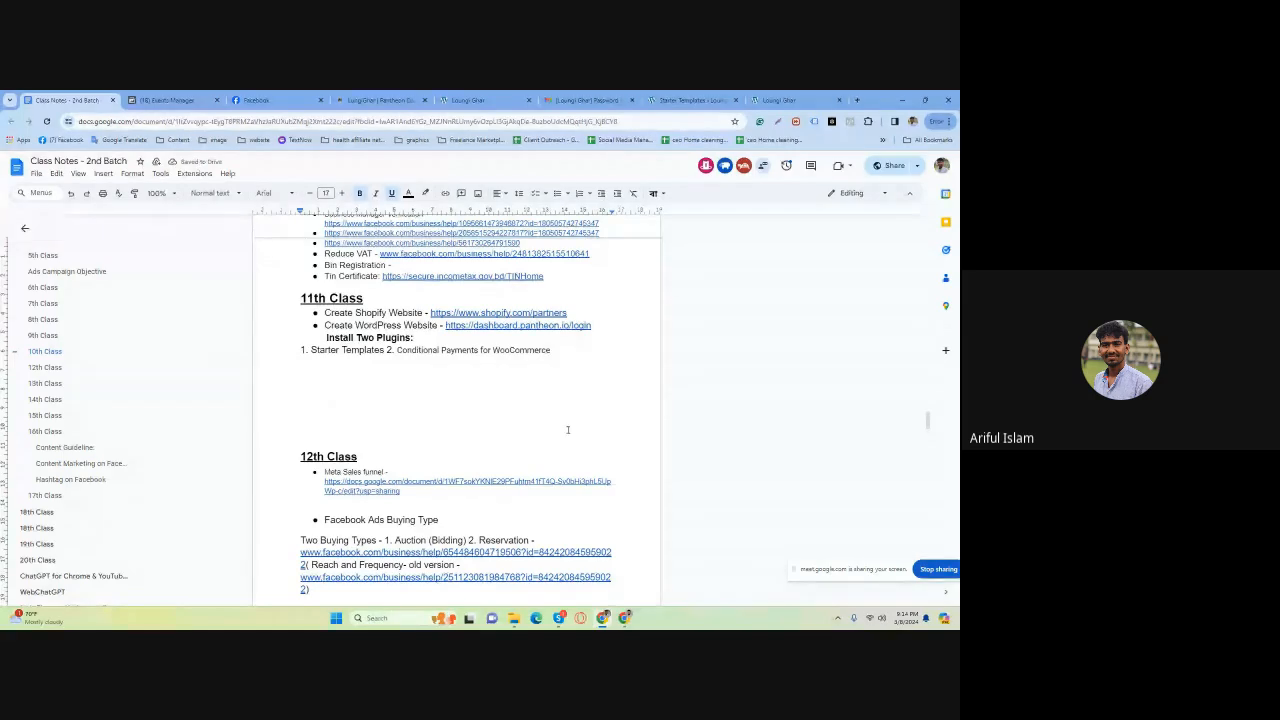
# Return to the Starter Templates page and open the newly built website.
pyautogui.click(692, 100)
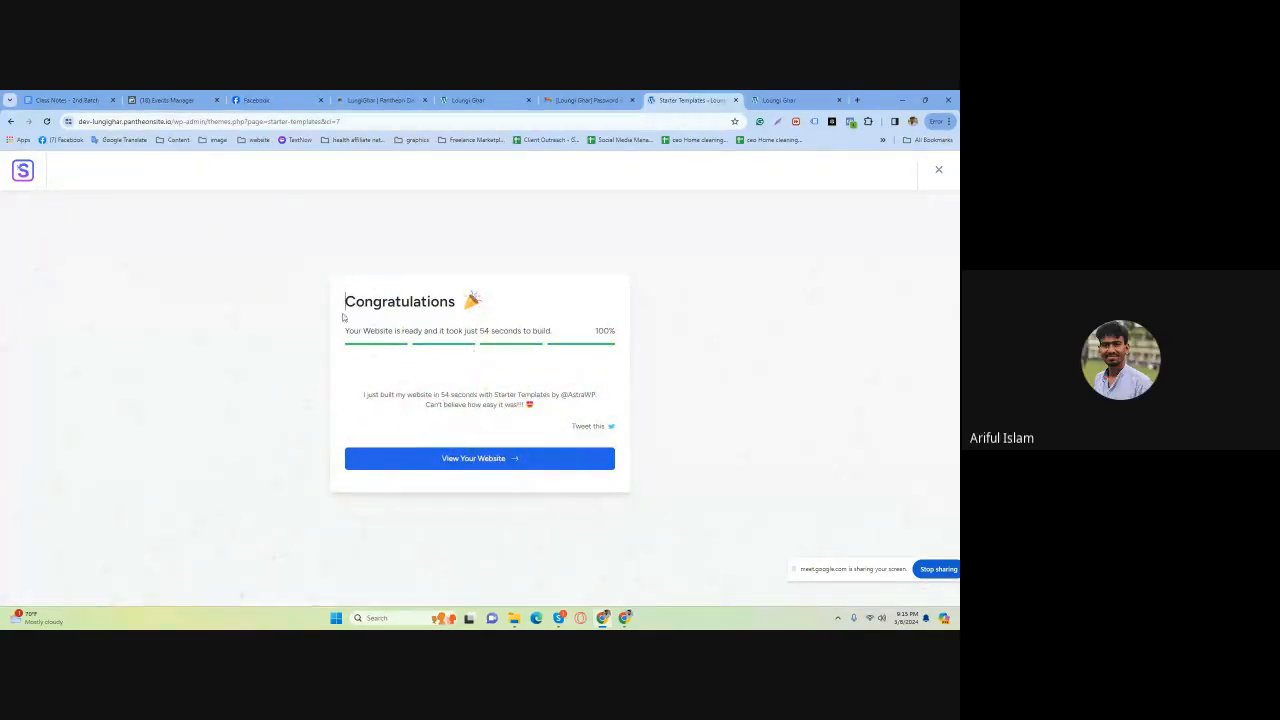
pyautogui.click(466, 460)
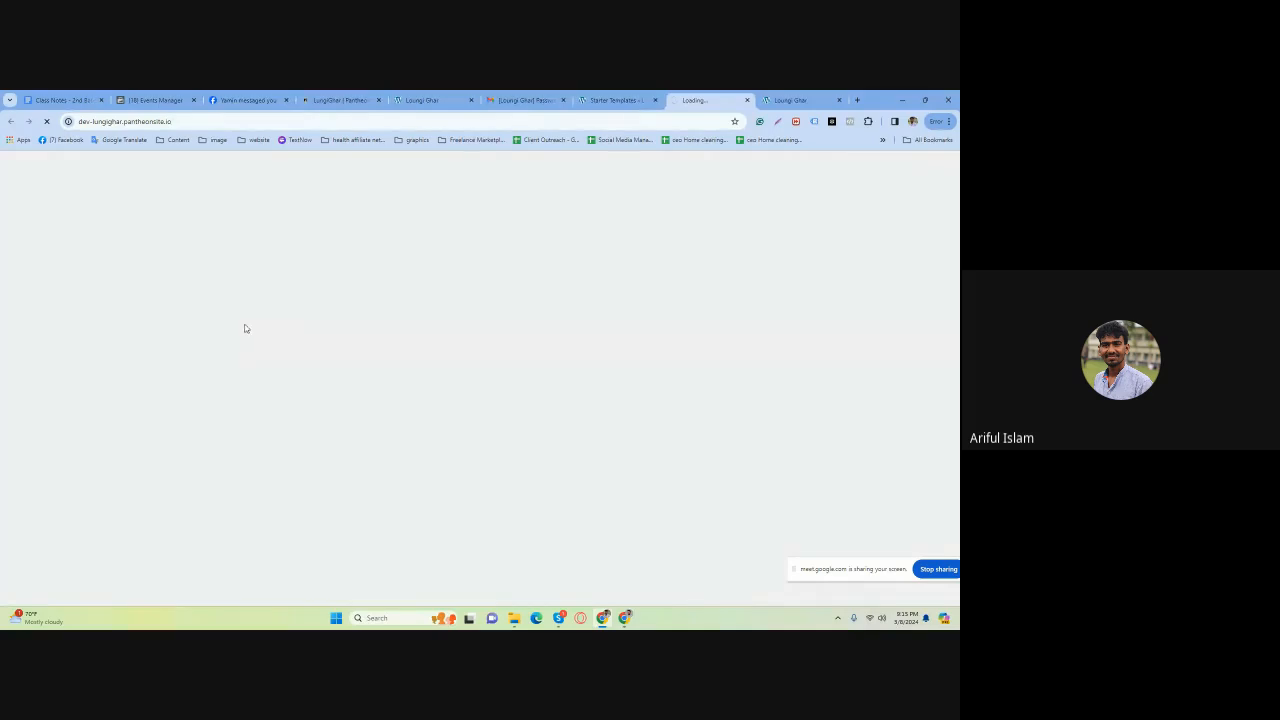
pyautogui.click(197, 122)
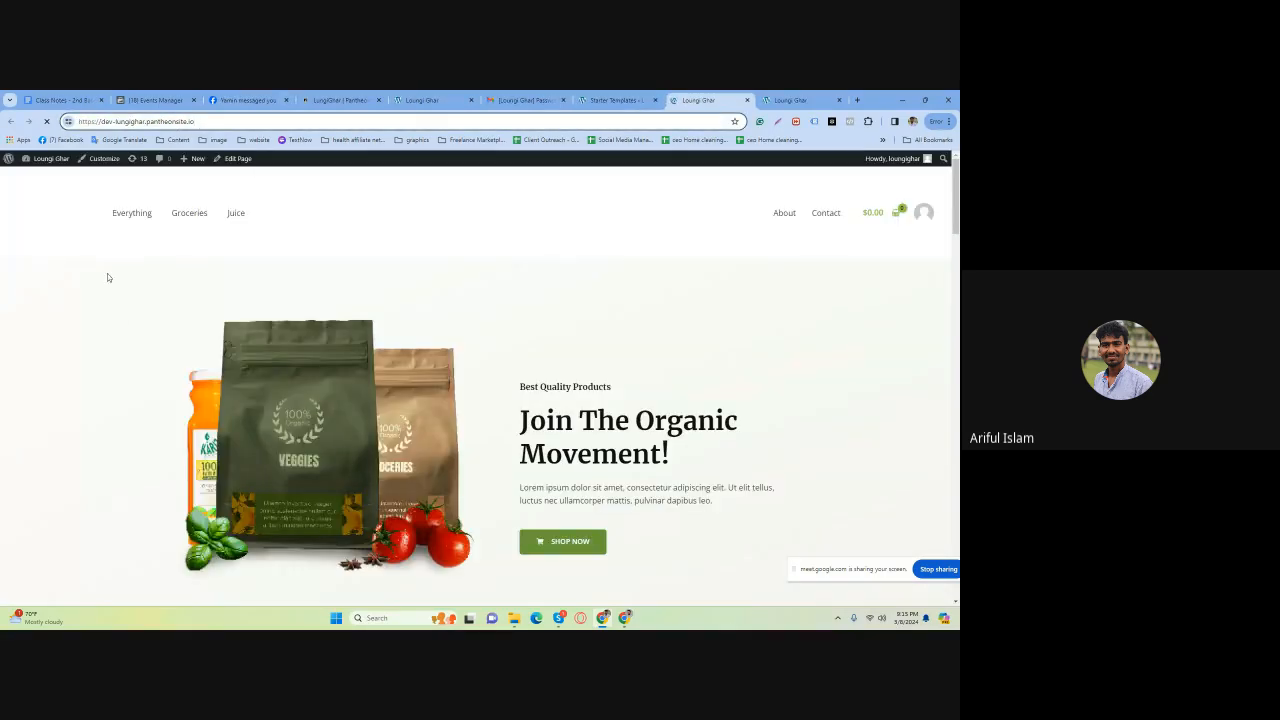
# Look through the new Organic Store homepage, from the hero banner to the Trending Products section.
pyautogui.scroll(-5, 235, 371)
pyautogui.scroll(-3, 236, 371)
pyautogui.scroll(8, 241, 367)
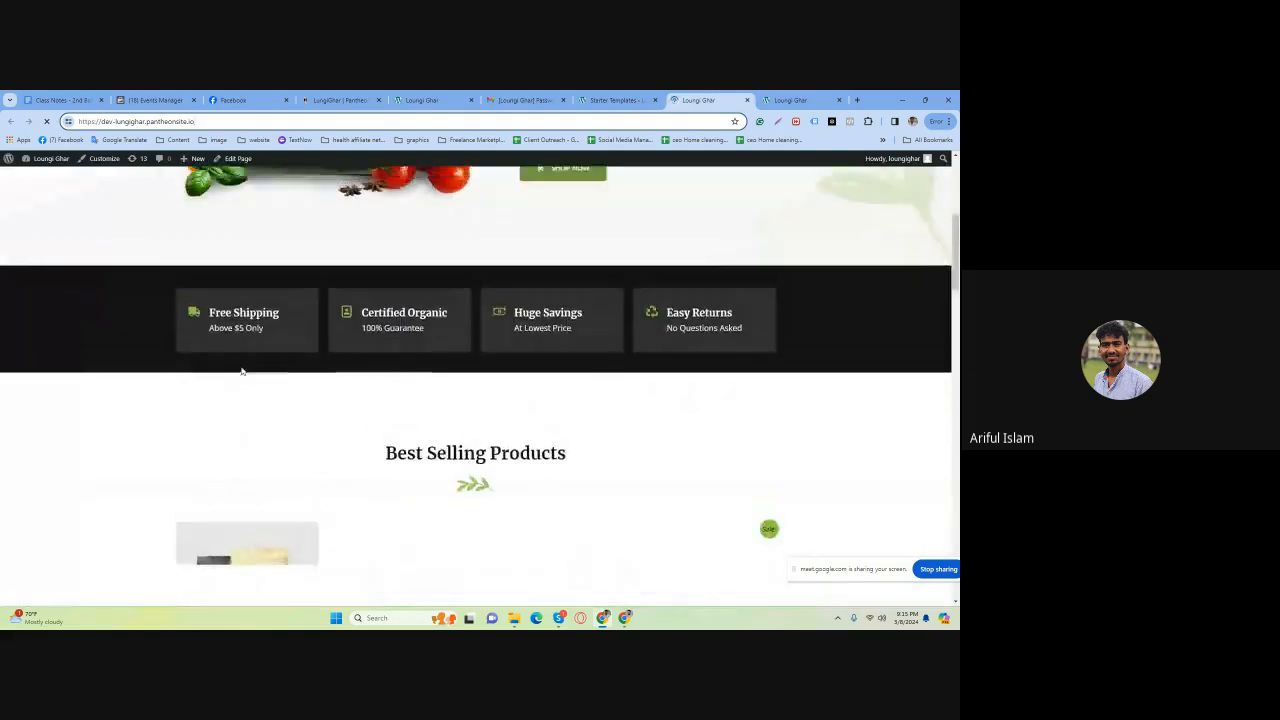
pyautogui.scroll(-15, 241, 376)
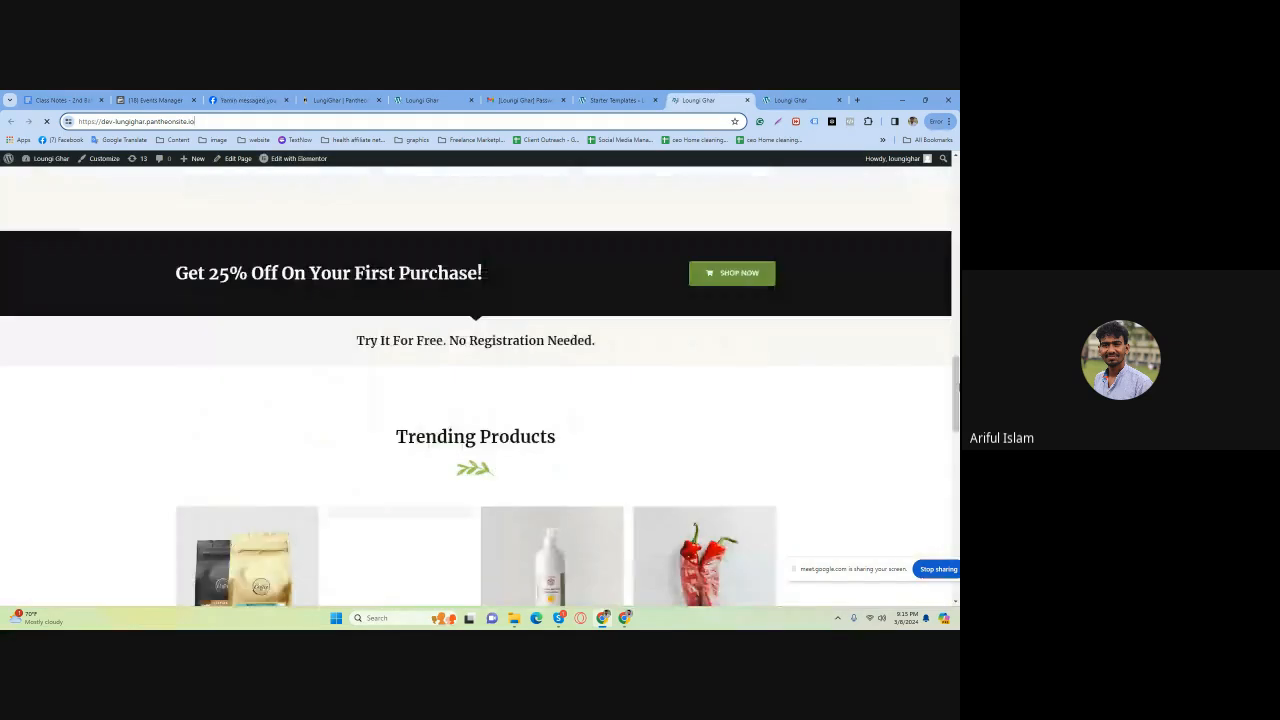
pyautogui.scroll(10, 217, 323)
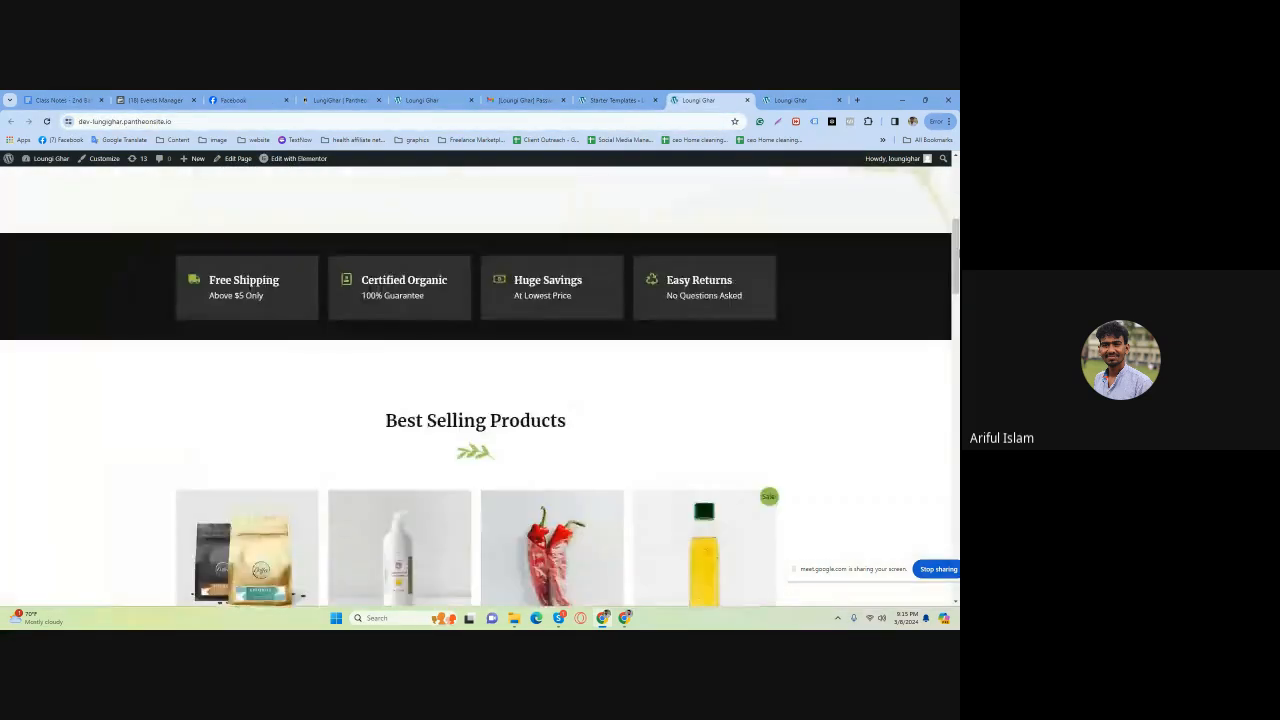
pyautogui.scroll(2, 205, 300)
pyautogui.scroll(2, 201, 291)
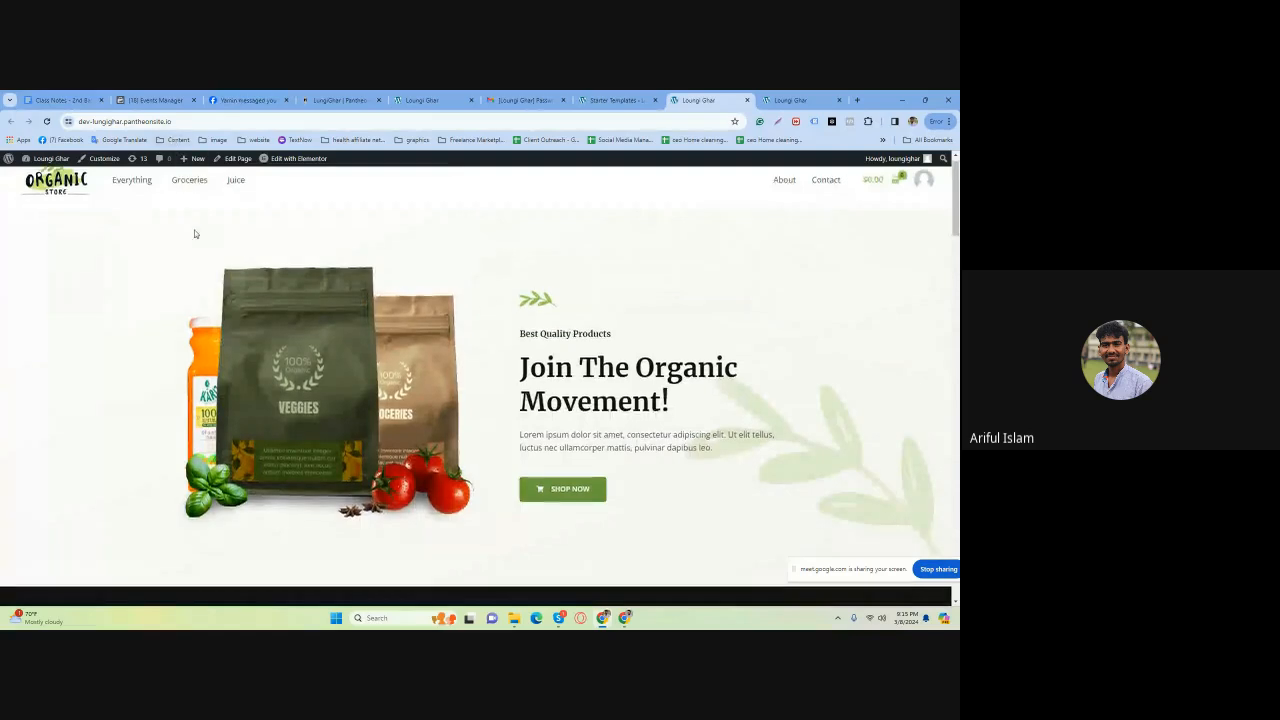
pyautogui.scroll(1, 195, 233)
pyautogui.click(193, 121)
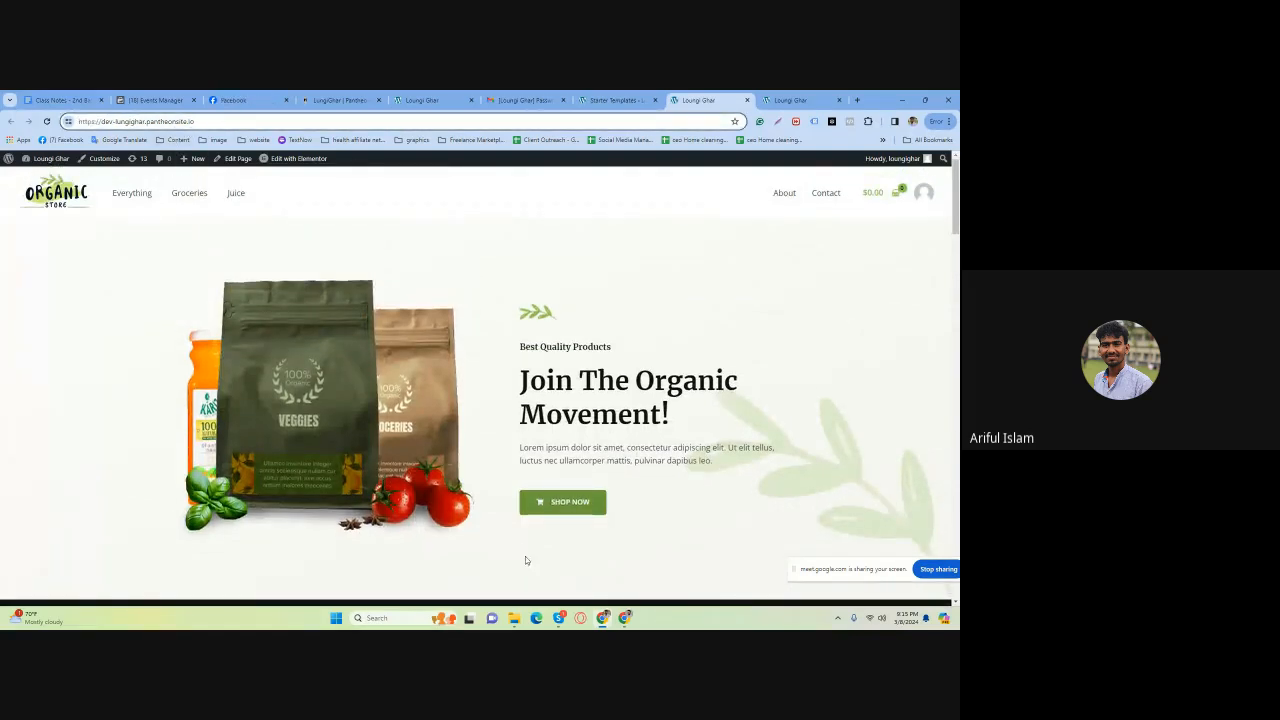
# Switch to the browser tab showing the site's earlier homepage to compare it with the new one.
pyautogui.click(632, 97)
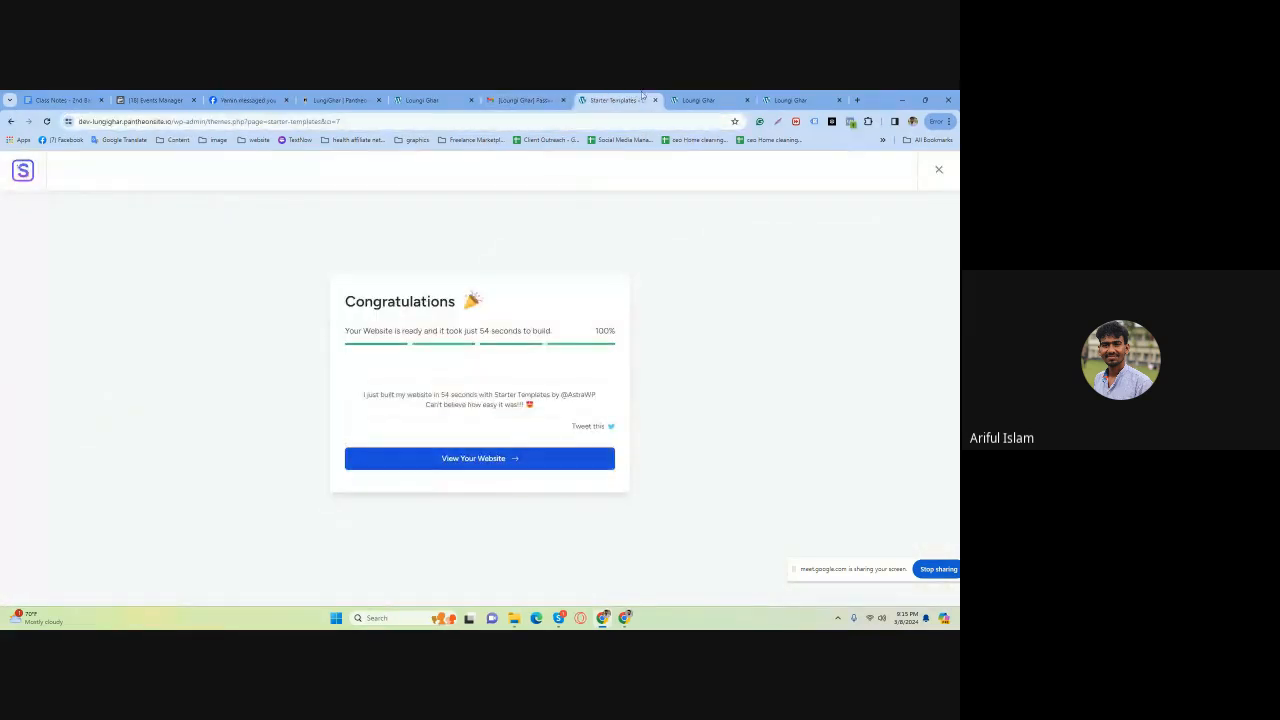
pyautogui.click(692, 100)
pyautogui.click(799, 94)
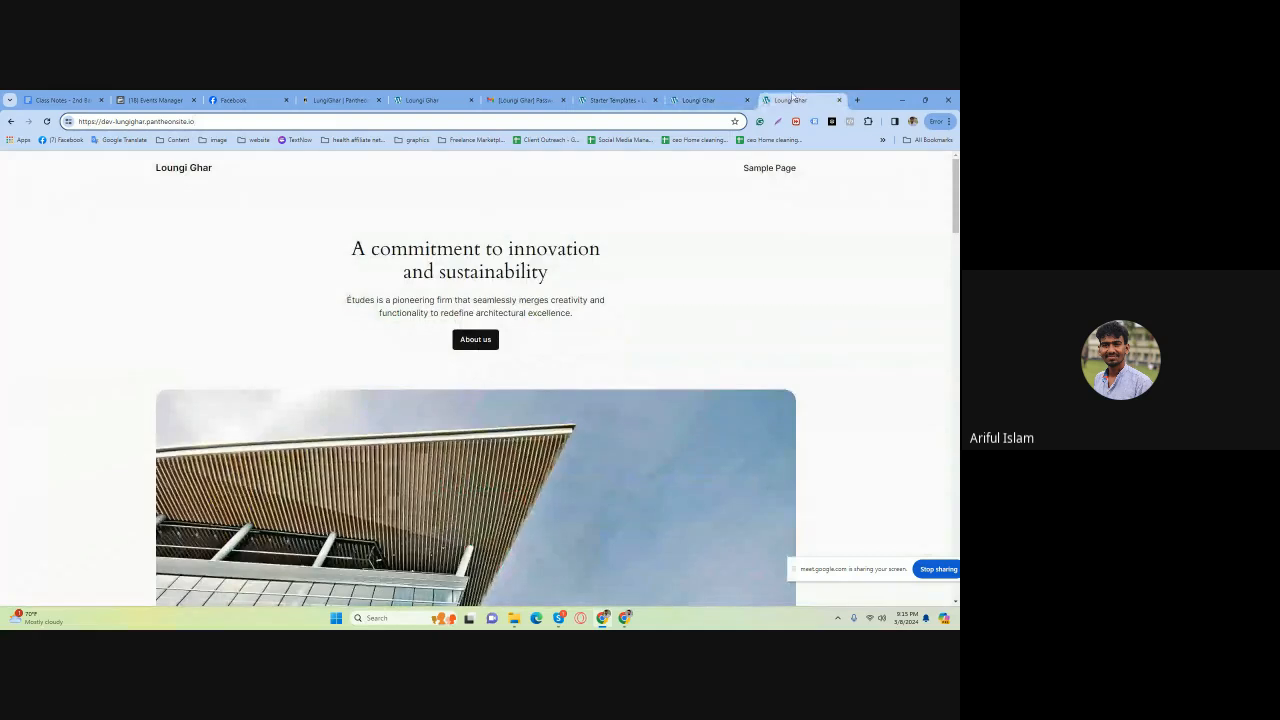
# Return to the Organic Store site's tab, open its WordPress dashboard and go to the page for adding new plugins.
pyautogui.click(700, 99)
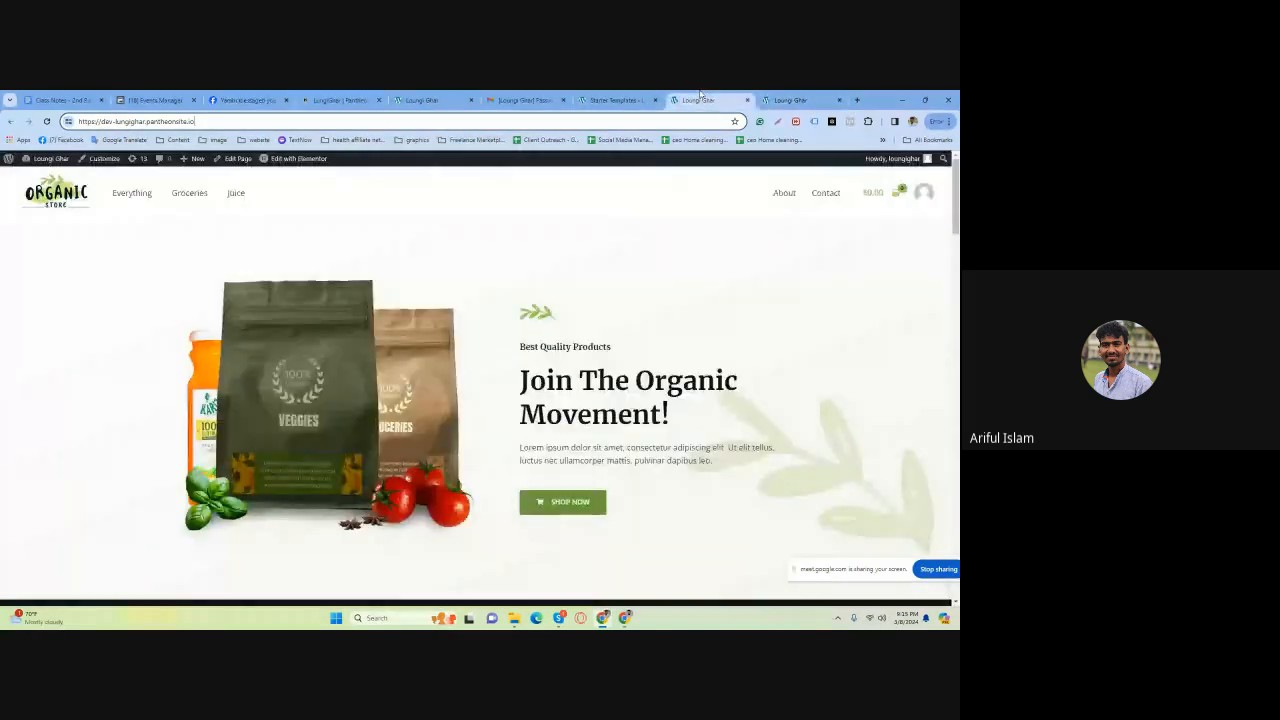
pyautogui.click(38, 177)
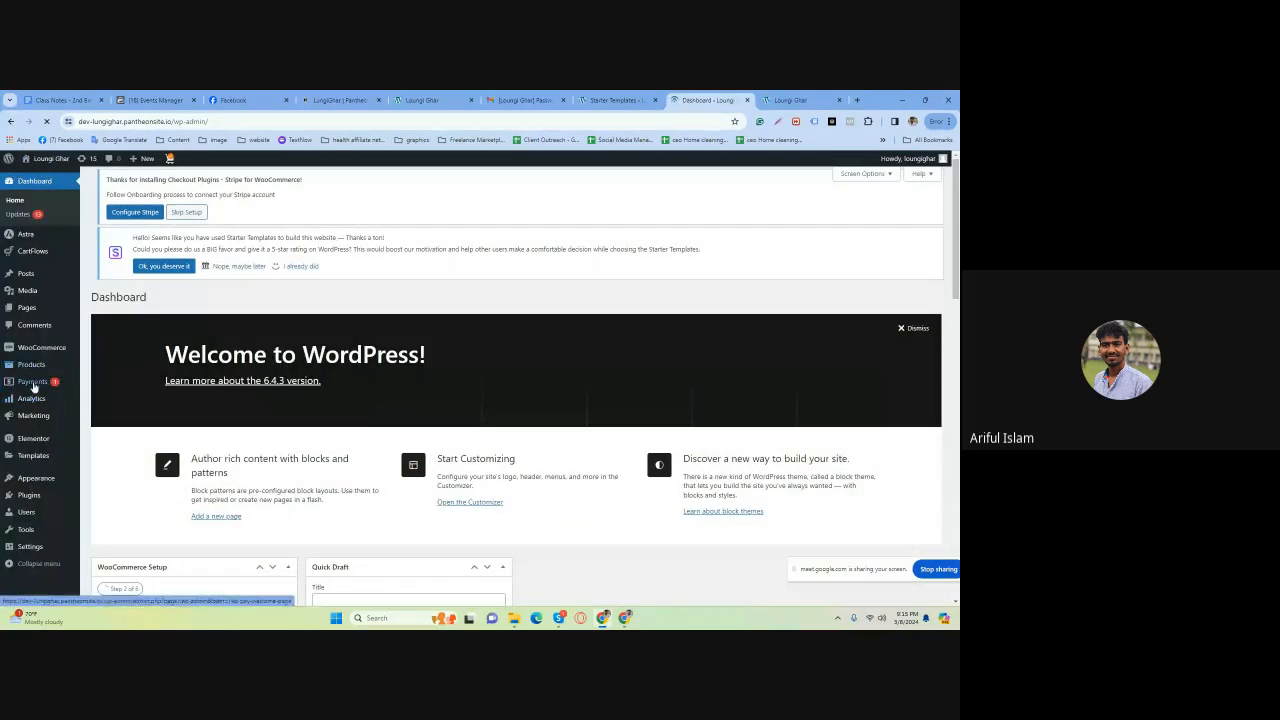
pyautogui.moveTo(30, 510)
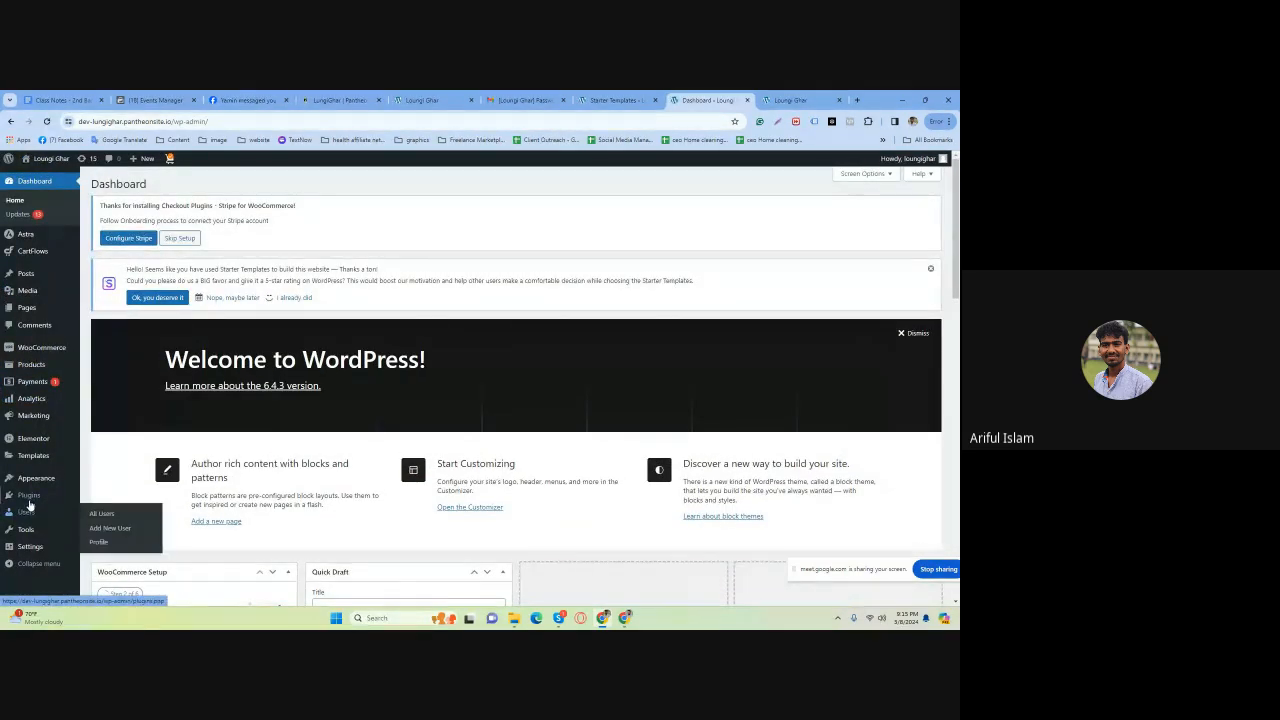
pyautogui.click(116, 511)
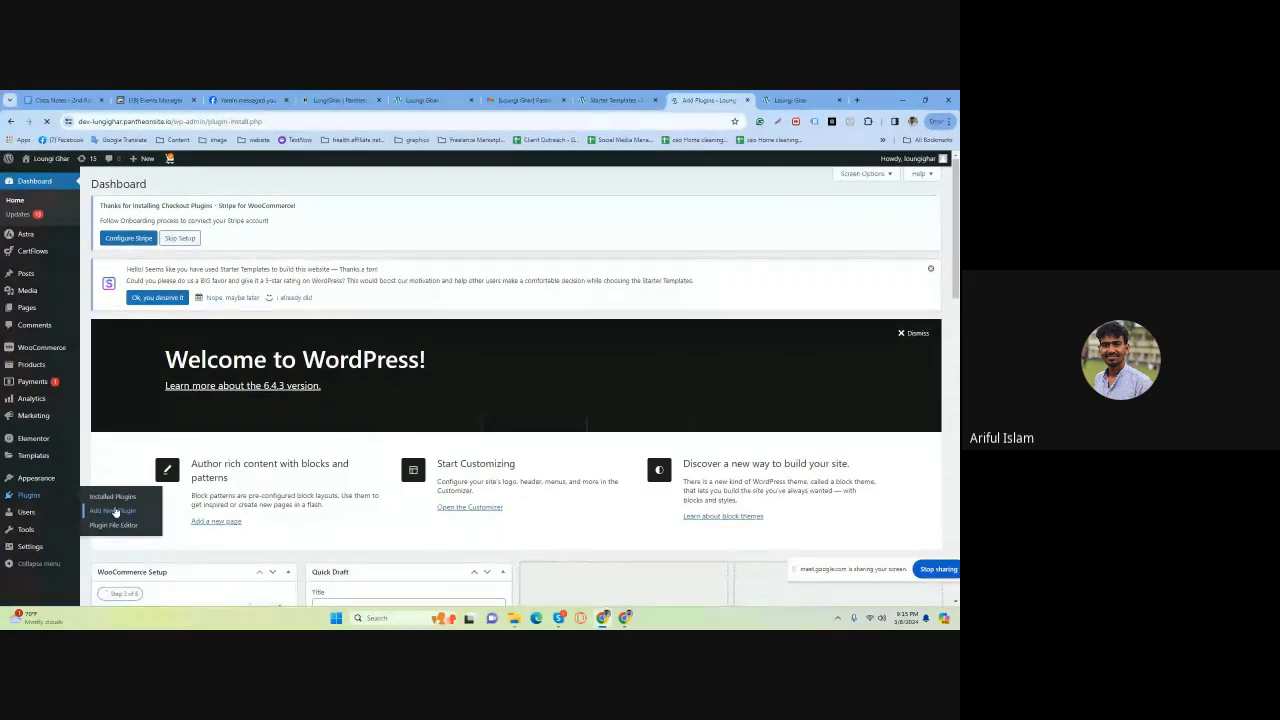
# Copy the plugin name "Conditional Payments for WooCommerce" from the 11th Class section of the Class Notes document.
pyautogui.click(68, 97)
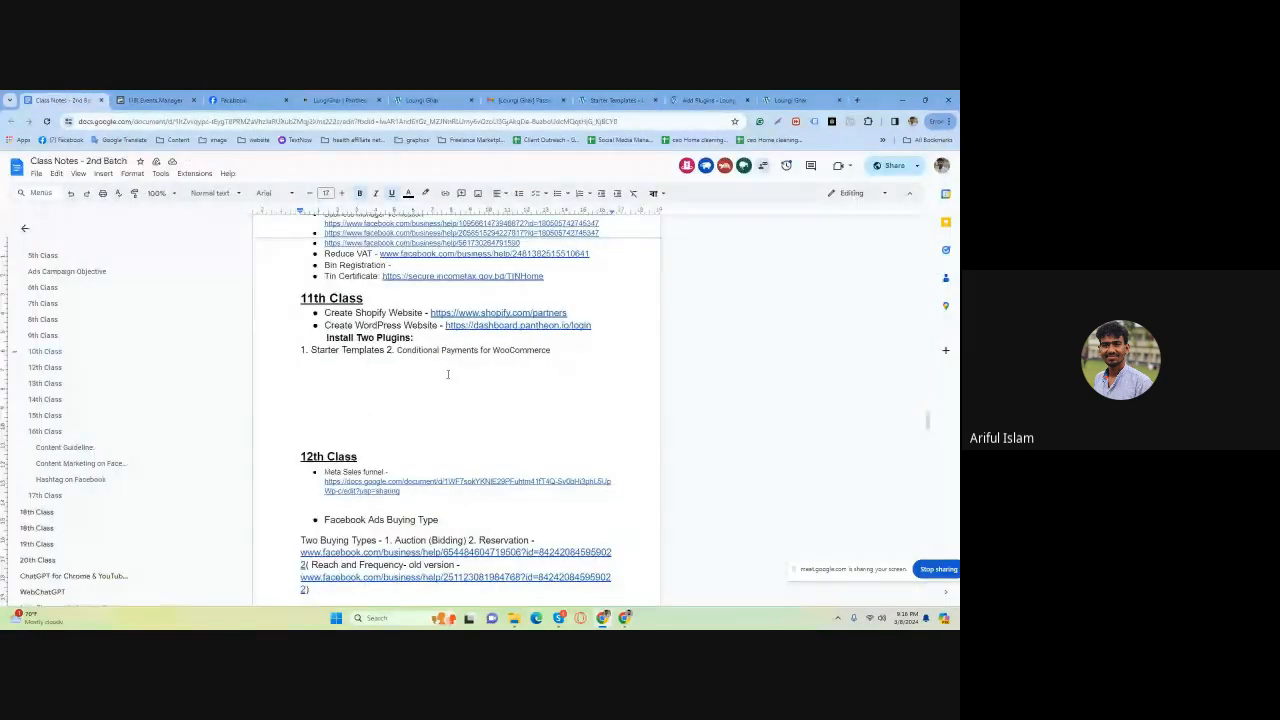
pyautogui.moveTo(398, 350); pyautogui.dragTo(550, 350)
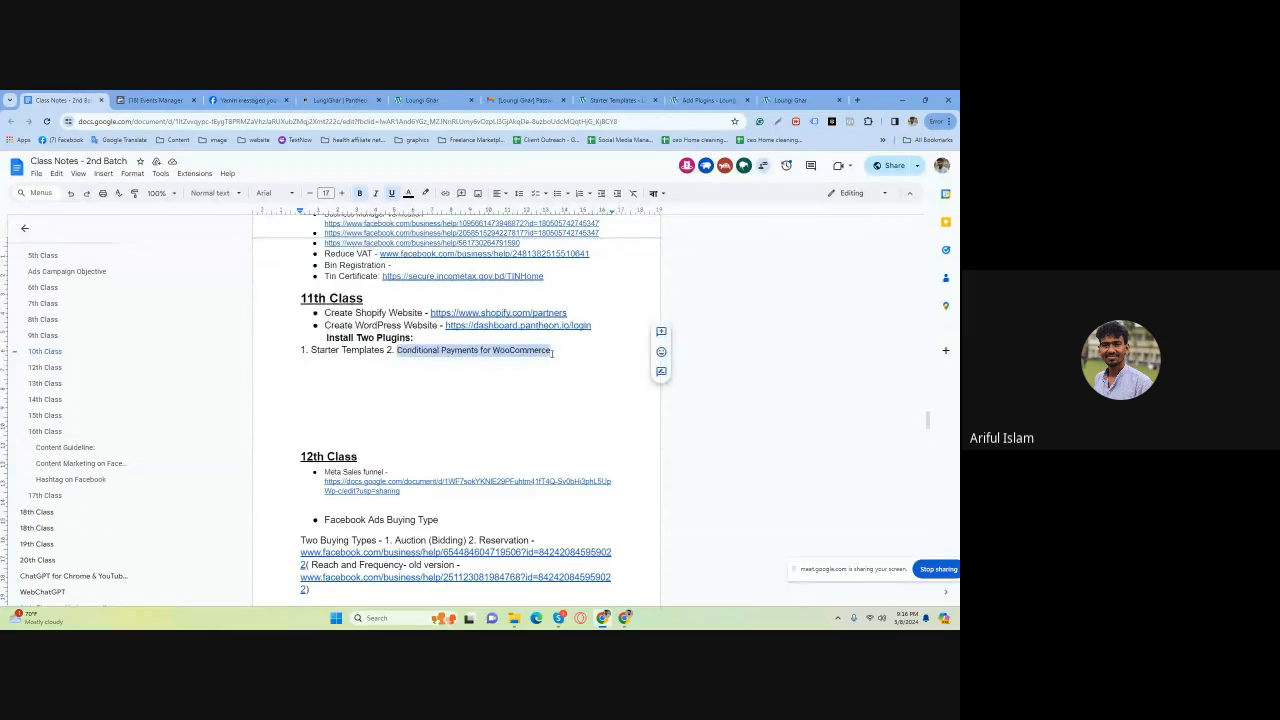
pyautogui.rightClick(538, 348)
pyautogui.click(563, 368)
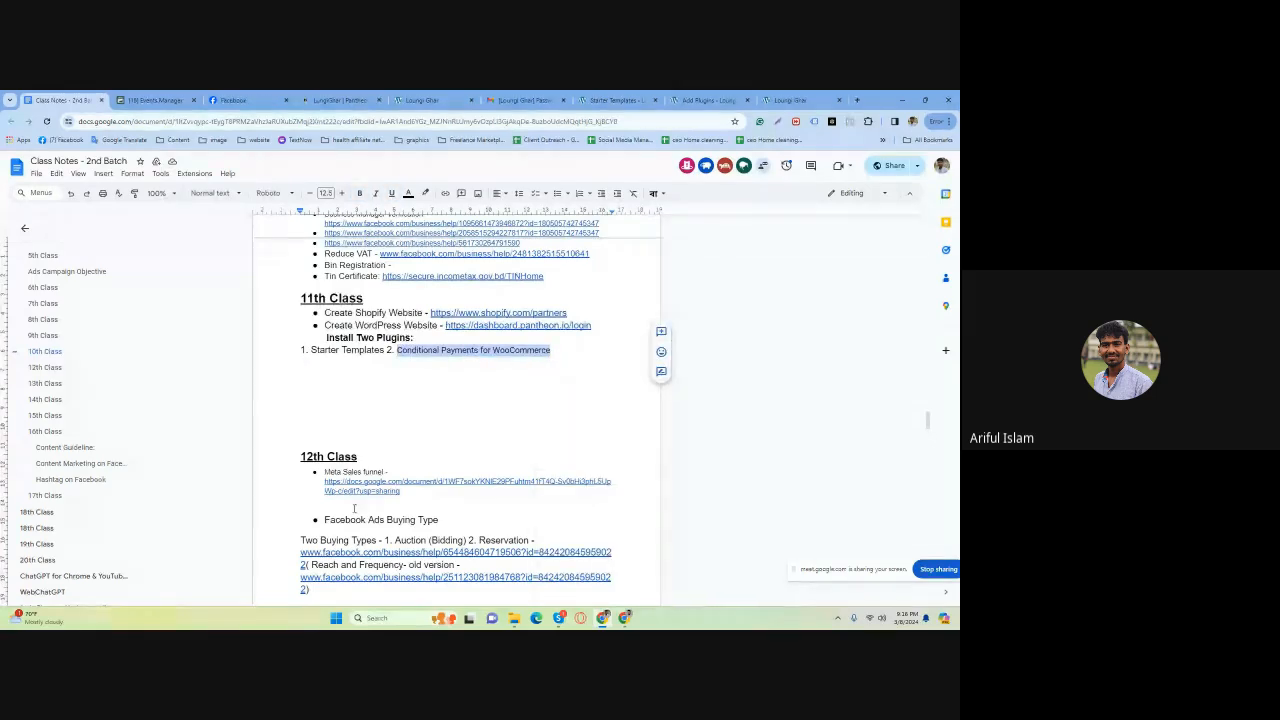
# Find the Conditional Payments for WooCommerce plugin on the site's Add Plugins page, then install and activate it.
pyautogui.click(840, 101)
pyautogui.click(792, 97)
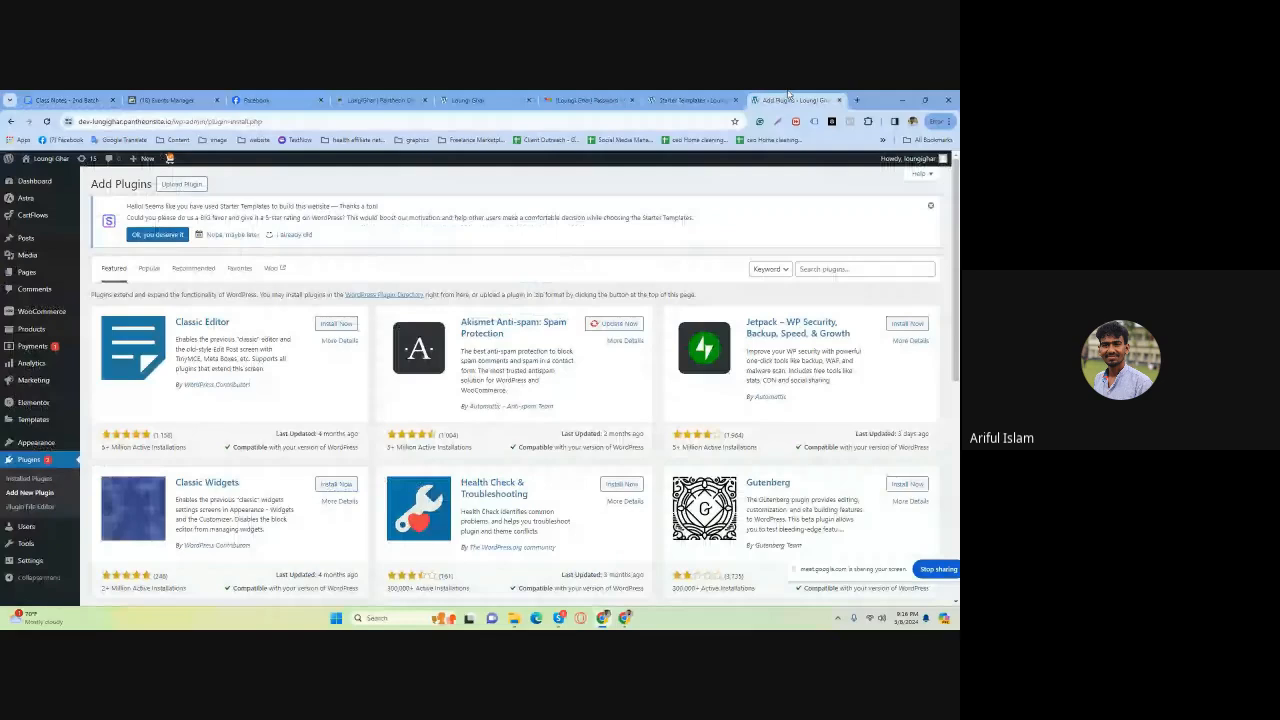
pyautogui.click(857, 270)
pyautogui.rightClick(855, 270)
pyautogui.click(740, 367)
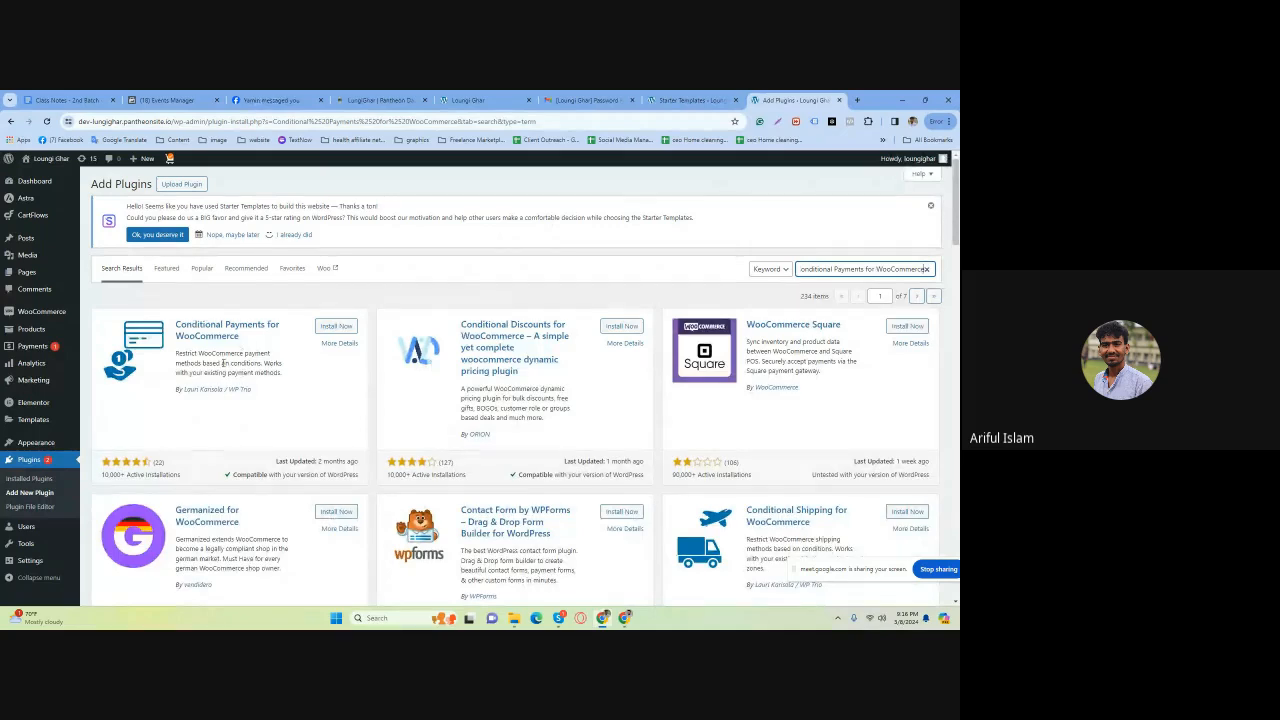
pyautogui.click(336, 327)
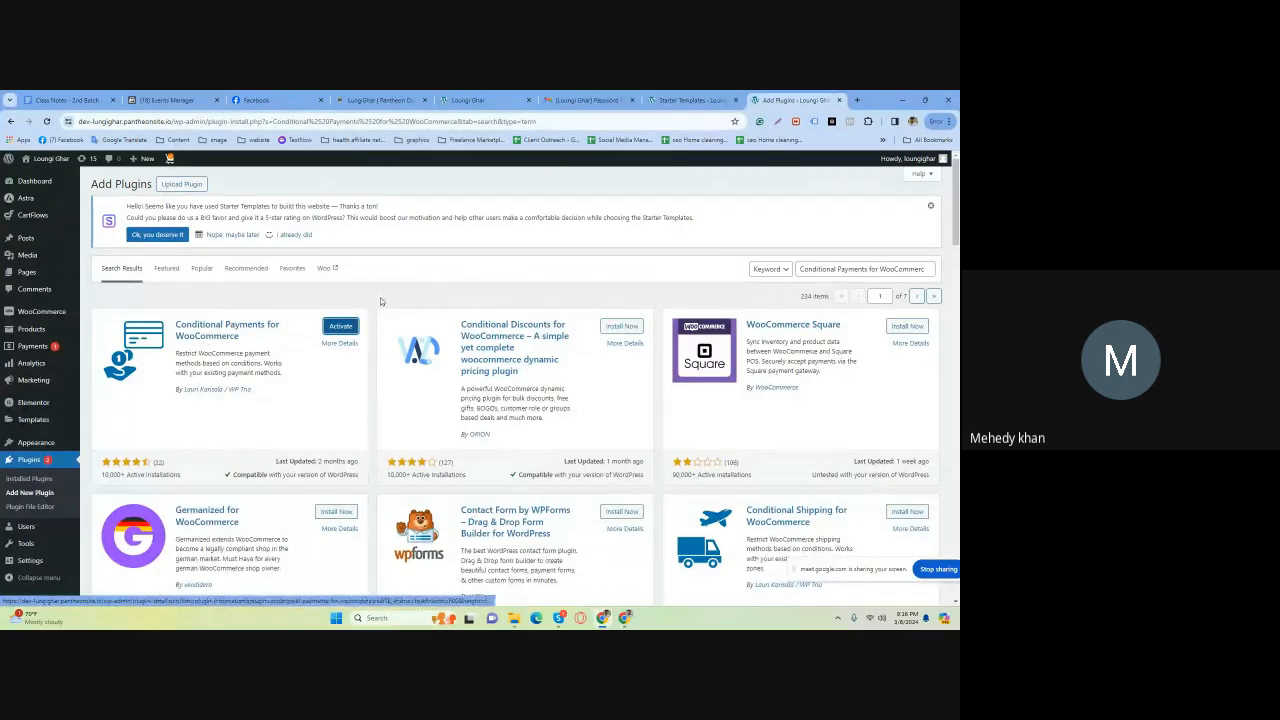
pyautogui.click(339, 328)
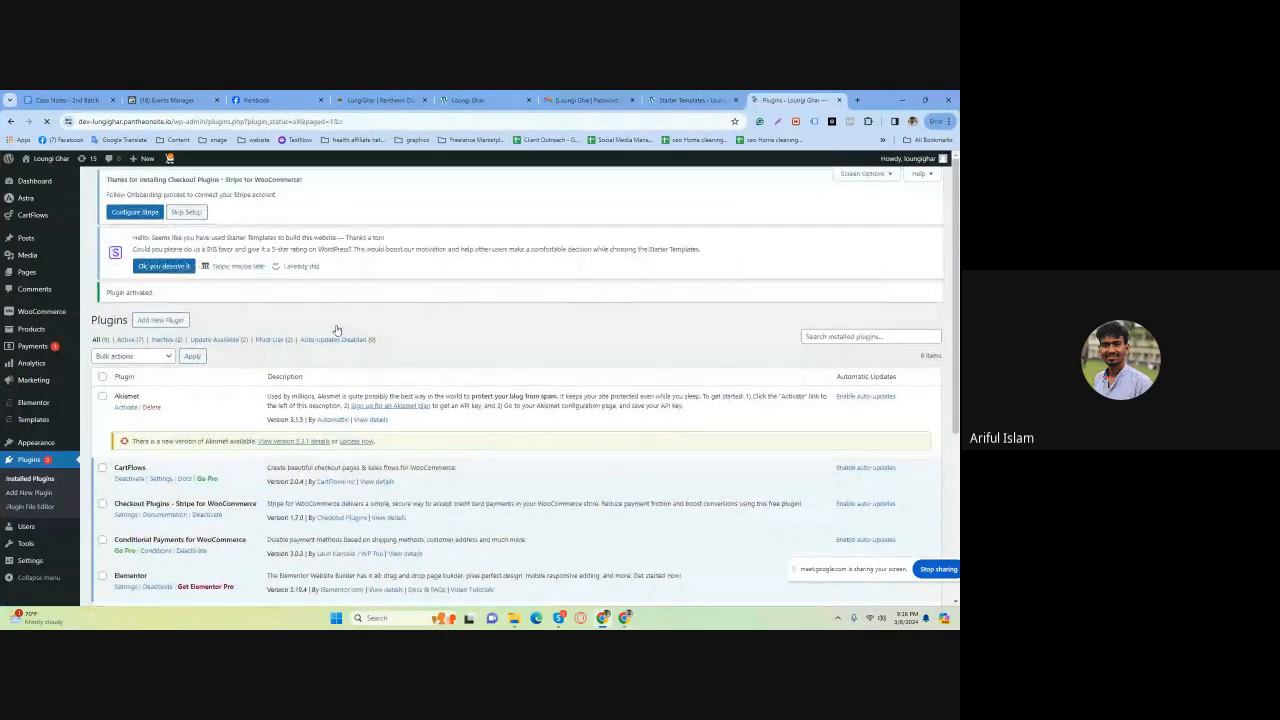
# Open the conditions of the Conditional Payments for WooCommerce plugin and switch to the list of payment methods.
pyautogui.scroll(-1, 231, 416)
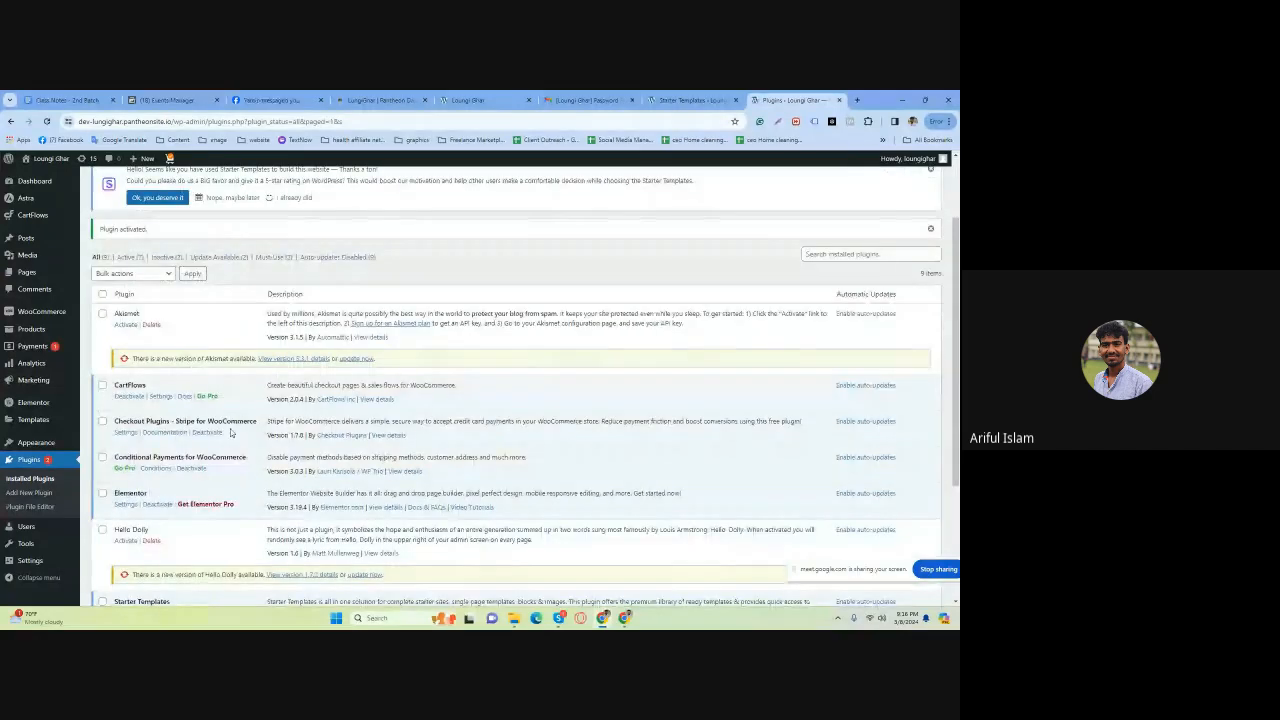
pyautogui.scroll(-1, 130, 437)
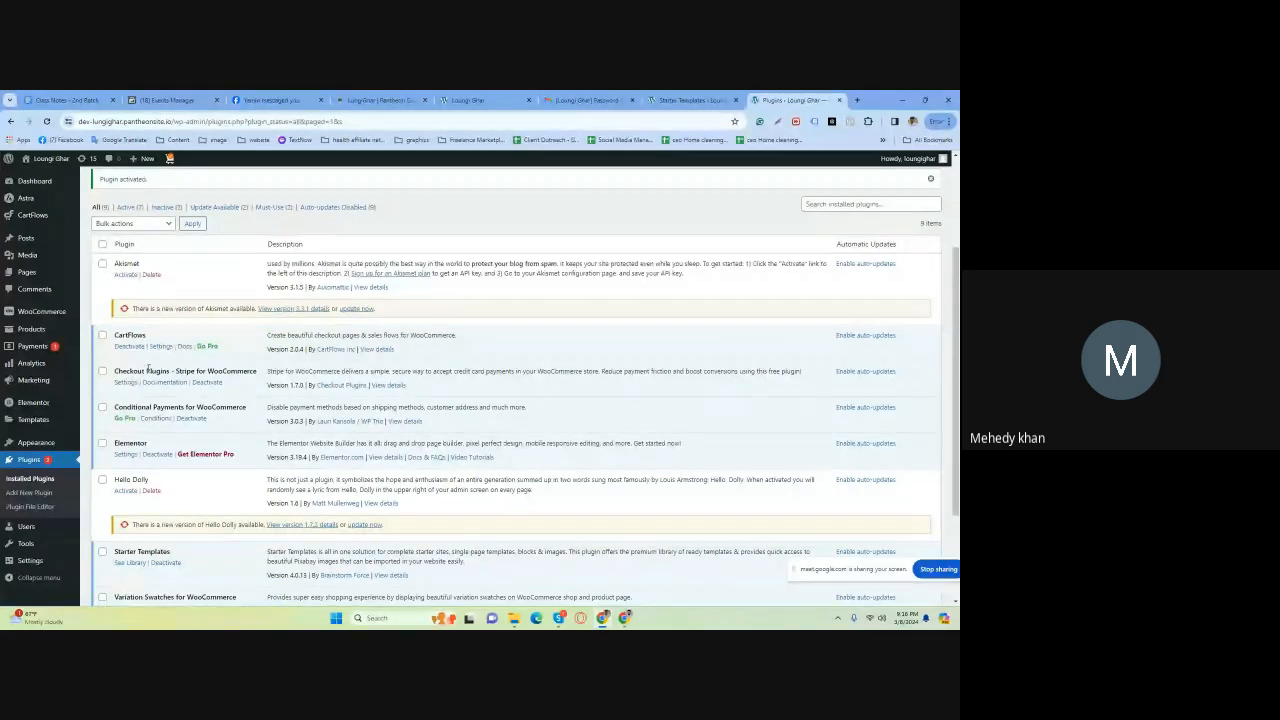
pyautogui.click(155, 420)
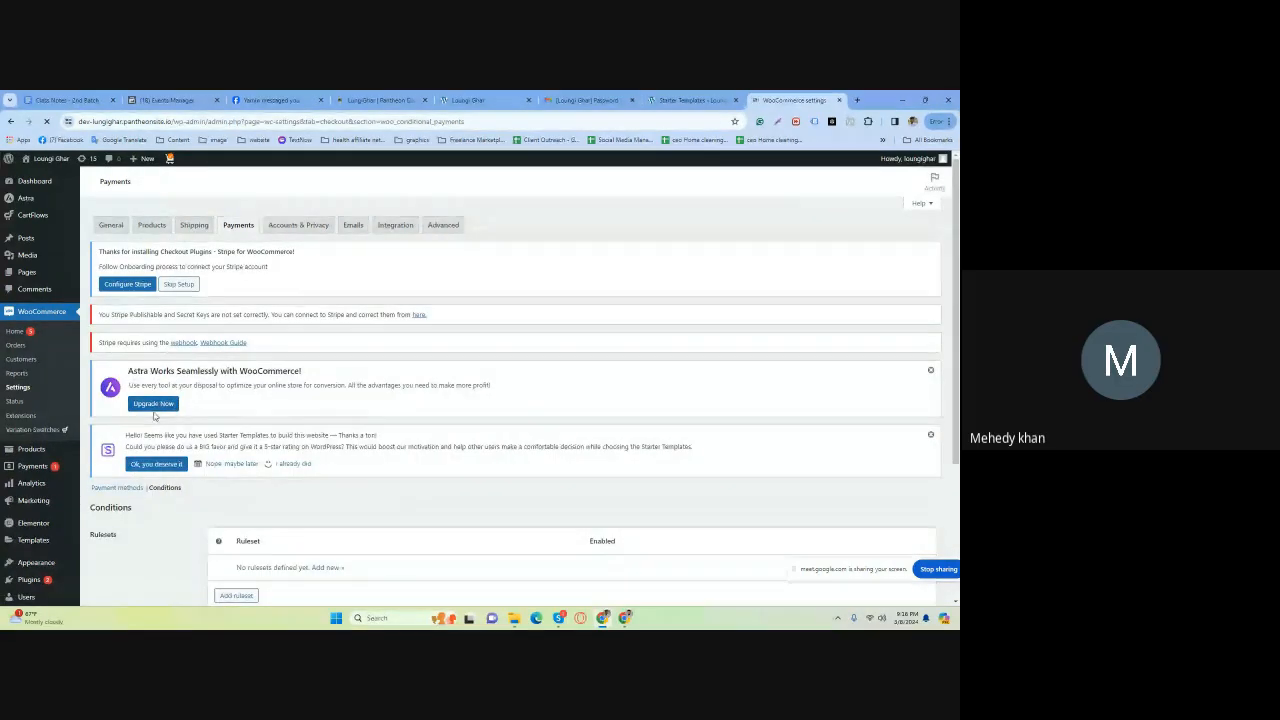
pyautogui.scroll(-1, 155, 457)
pyautogui.scroll(-2, 155, 457)
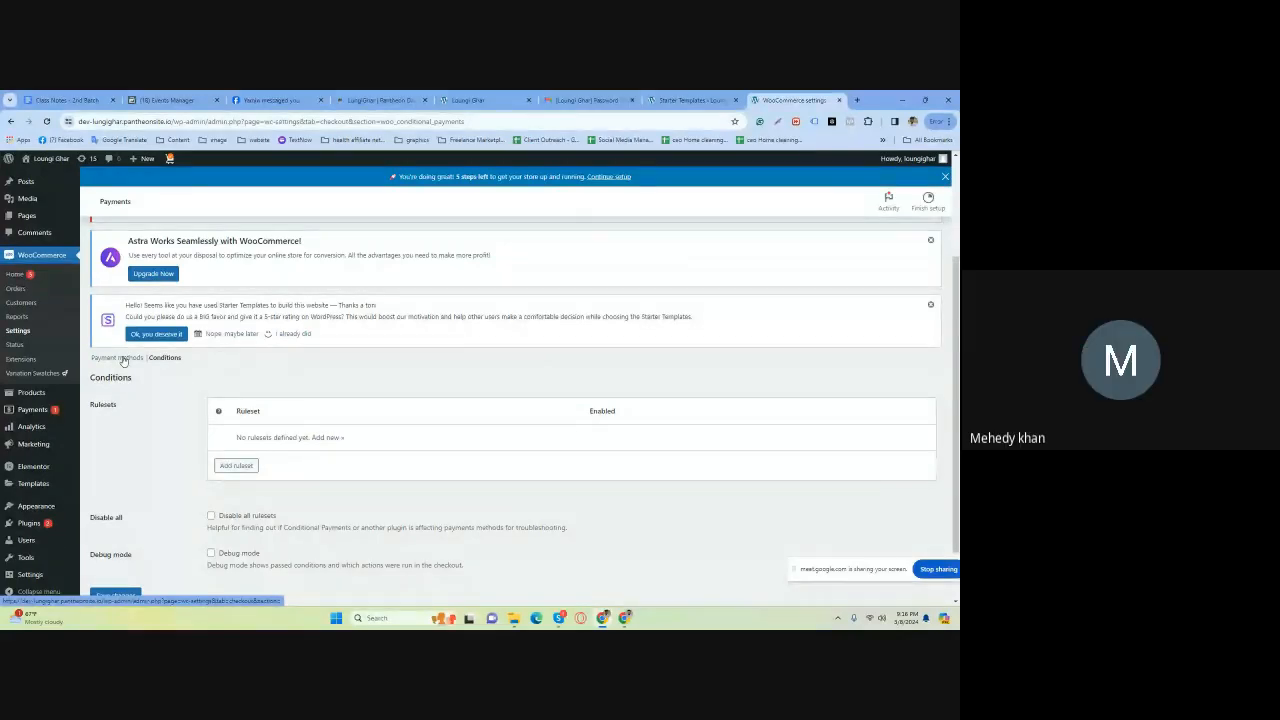
pyautogui.click(118, 358)
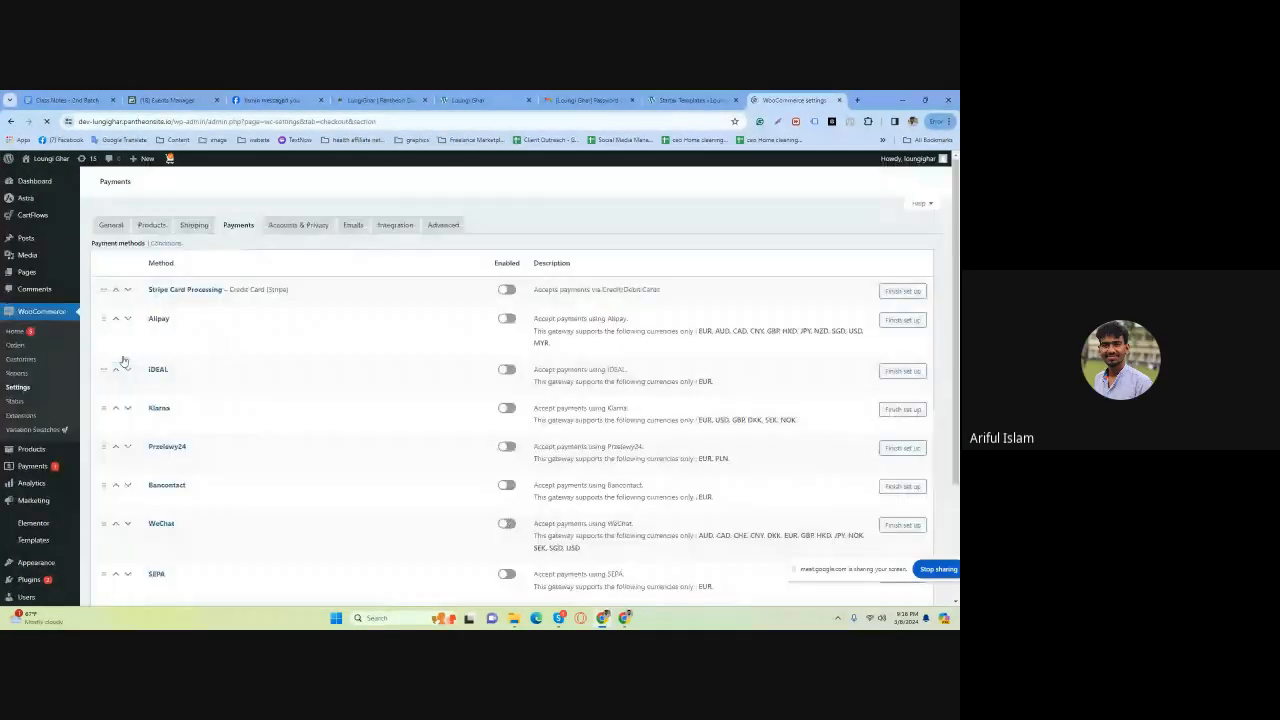
# Open the Cash on delivery settings from the payment methods and save them.
pyautogui.scroll(-3, 240, 447)
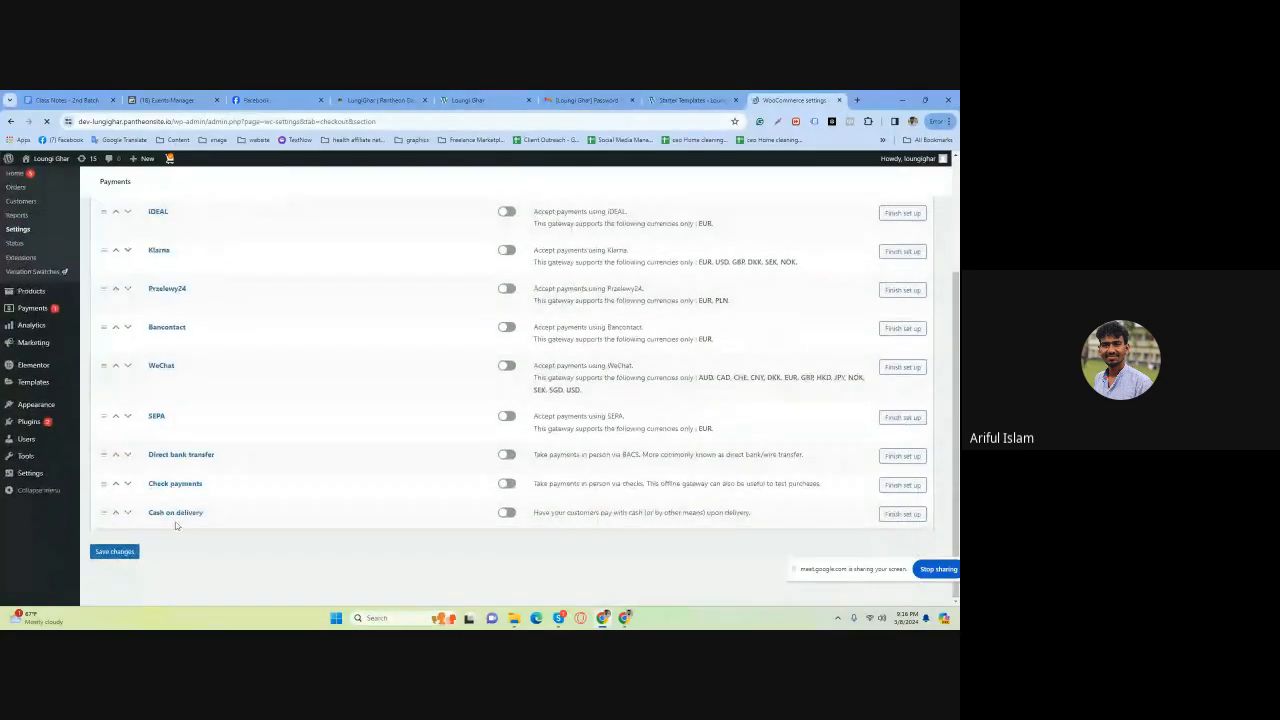
pyautogui.click(507, 514)
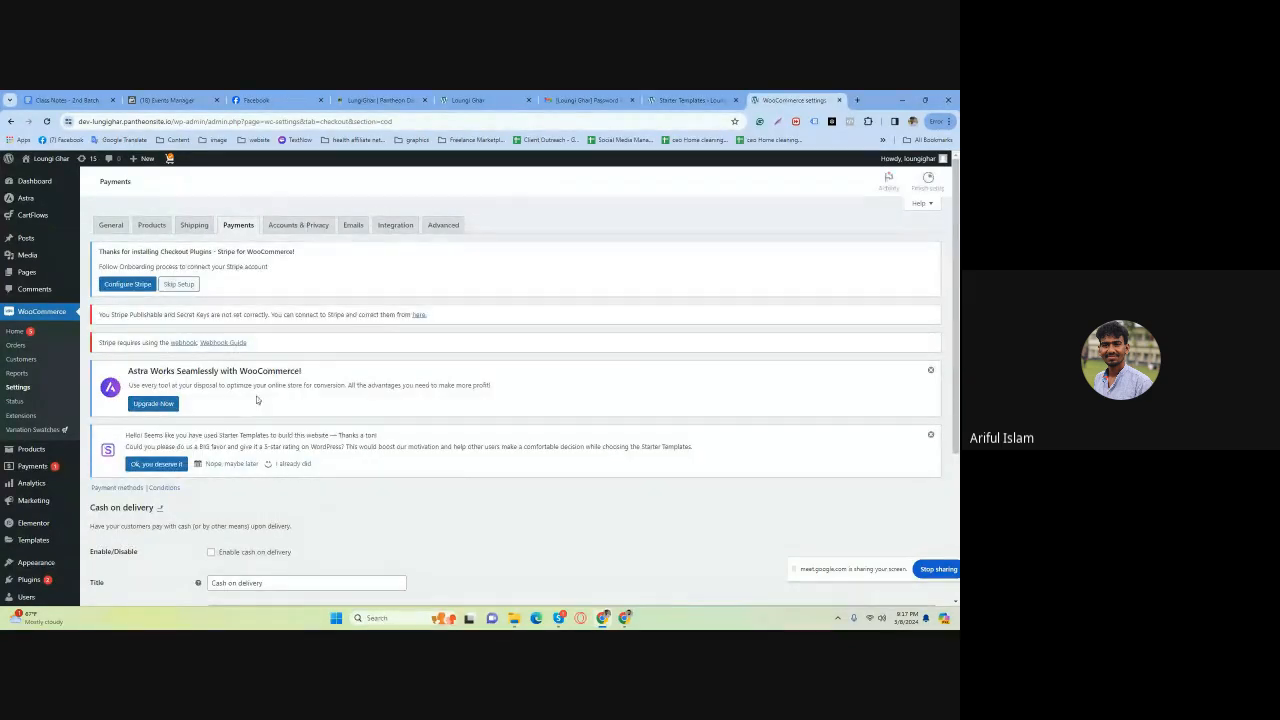
pyautogui.scroll(-4, 256, 403)
pyautogui.scroll(-1, 260, 400)
pyautogui.click(114, 551)
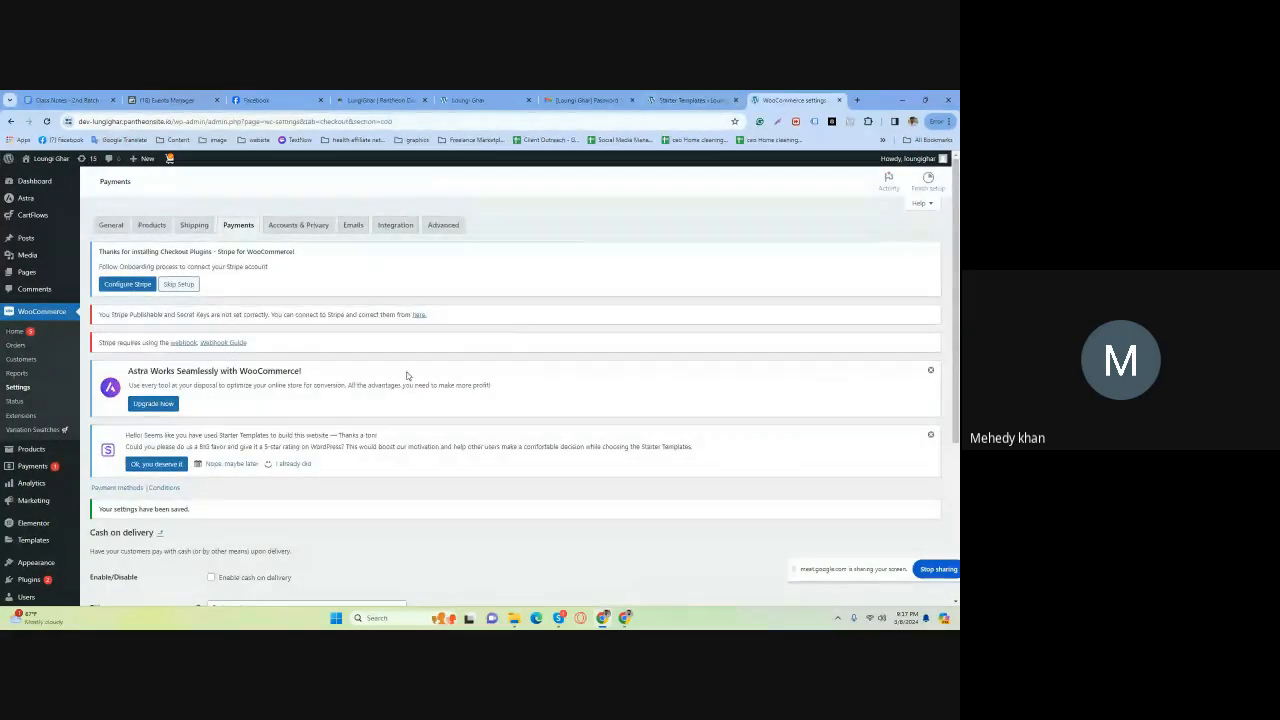
pyautogui.click(168, 126)
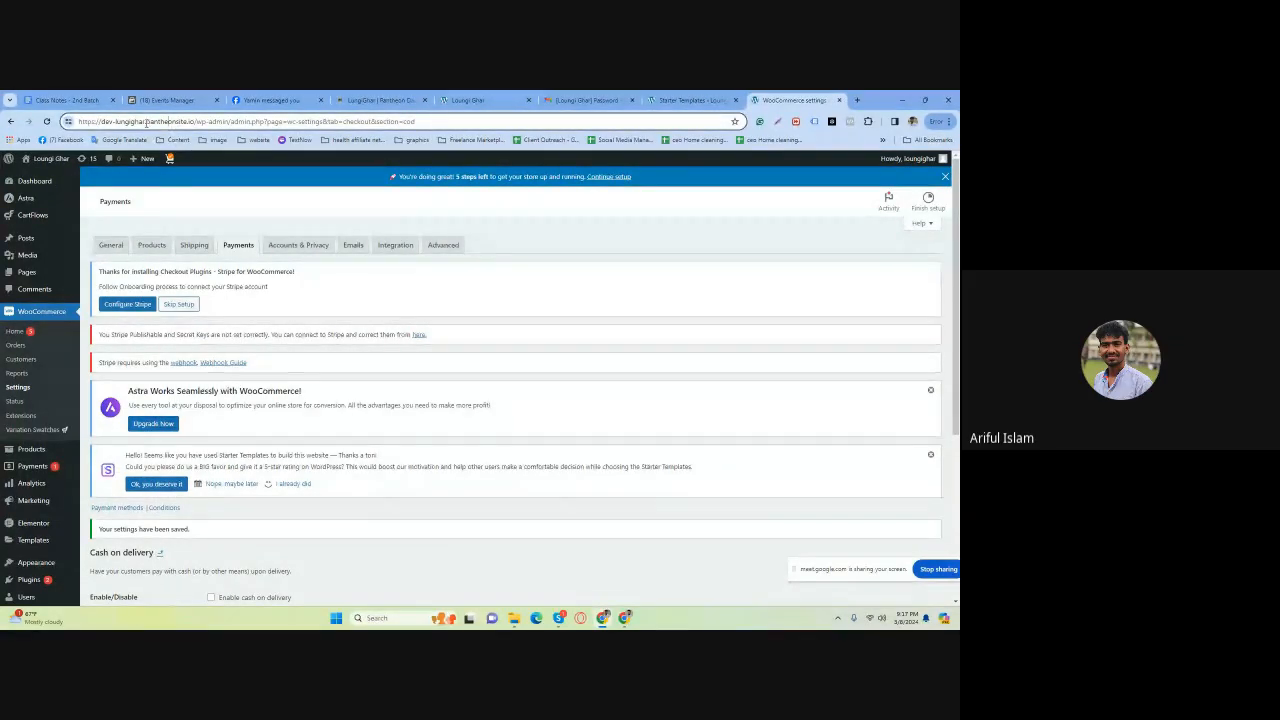
pyautogui.moveTo(624, 617)
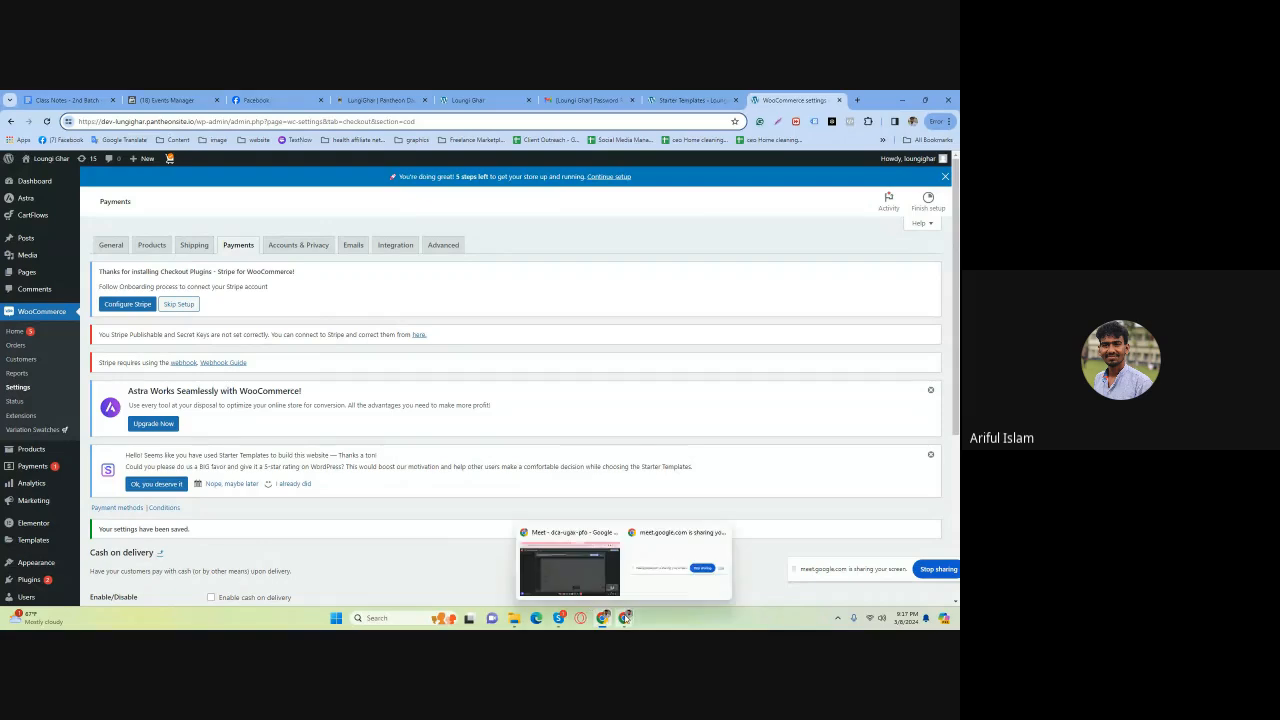
pyautogui.click(579, 580)
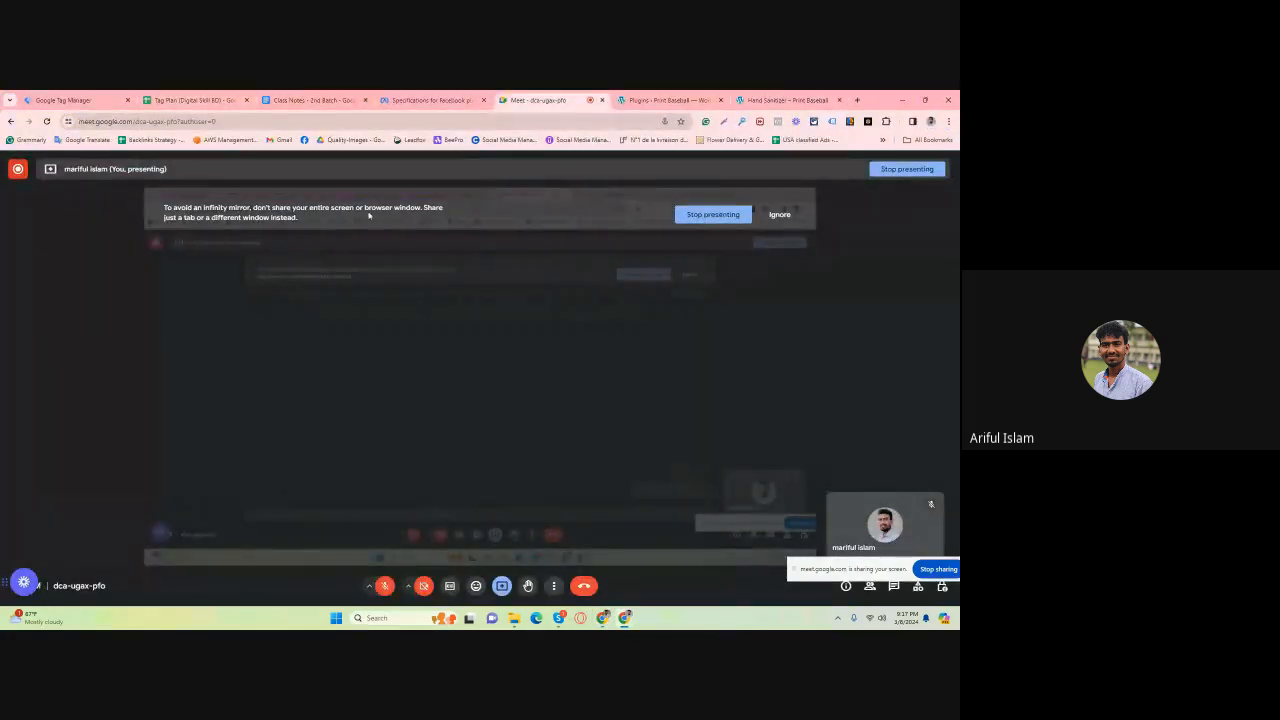
pyautogui.moveTo(604, 620)
pyautogui.click(590, 540)
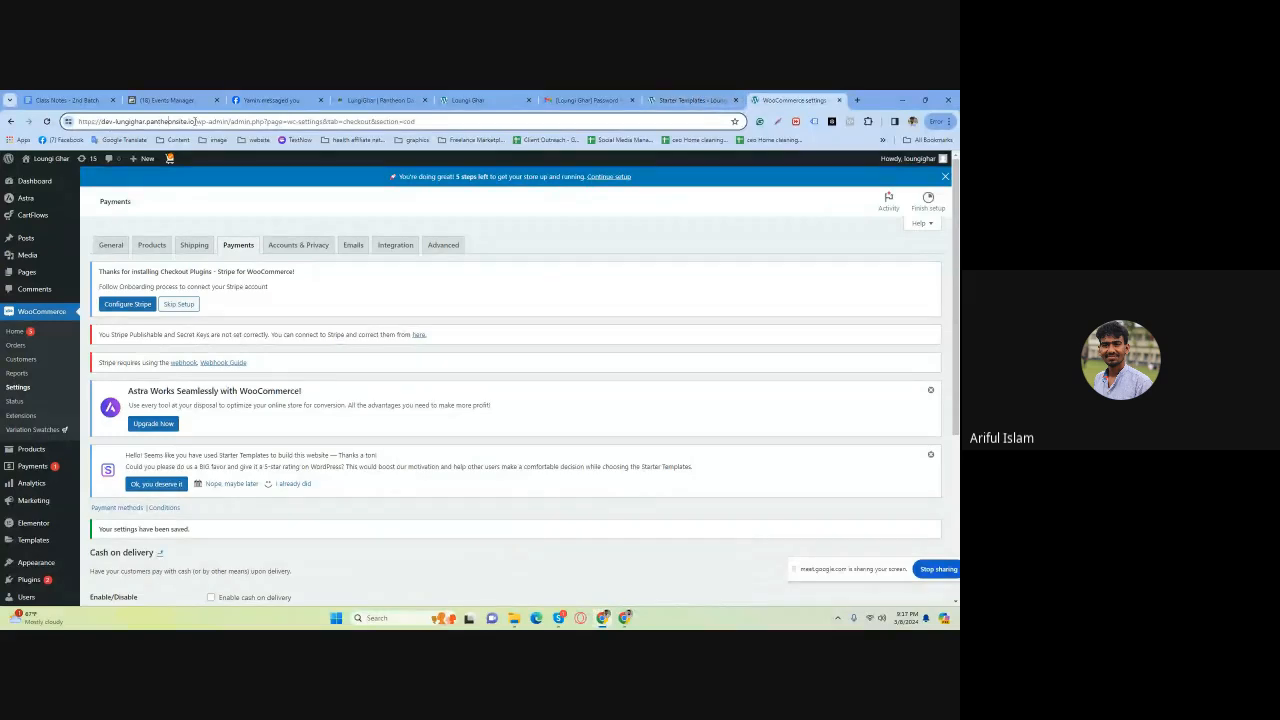
# Copy the store's base address, without the admin path, and open the homepage with it in a new browser tab.
pyautogui.rightClick(117, 120)
pyautogui.click(177, 211)
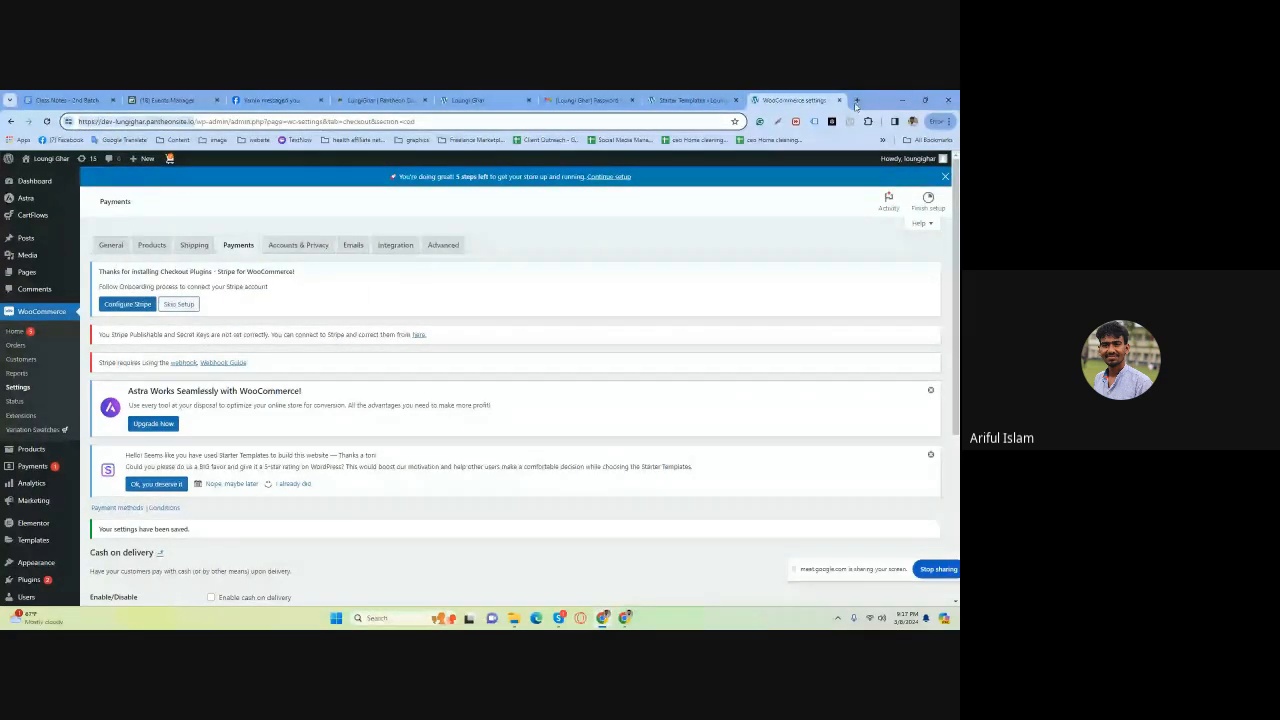
pyautogui.hotkey('ctrl', 't')
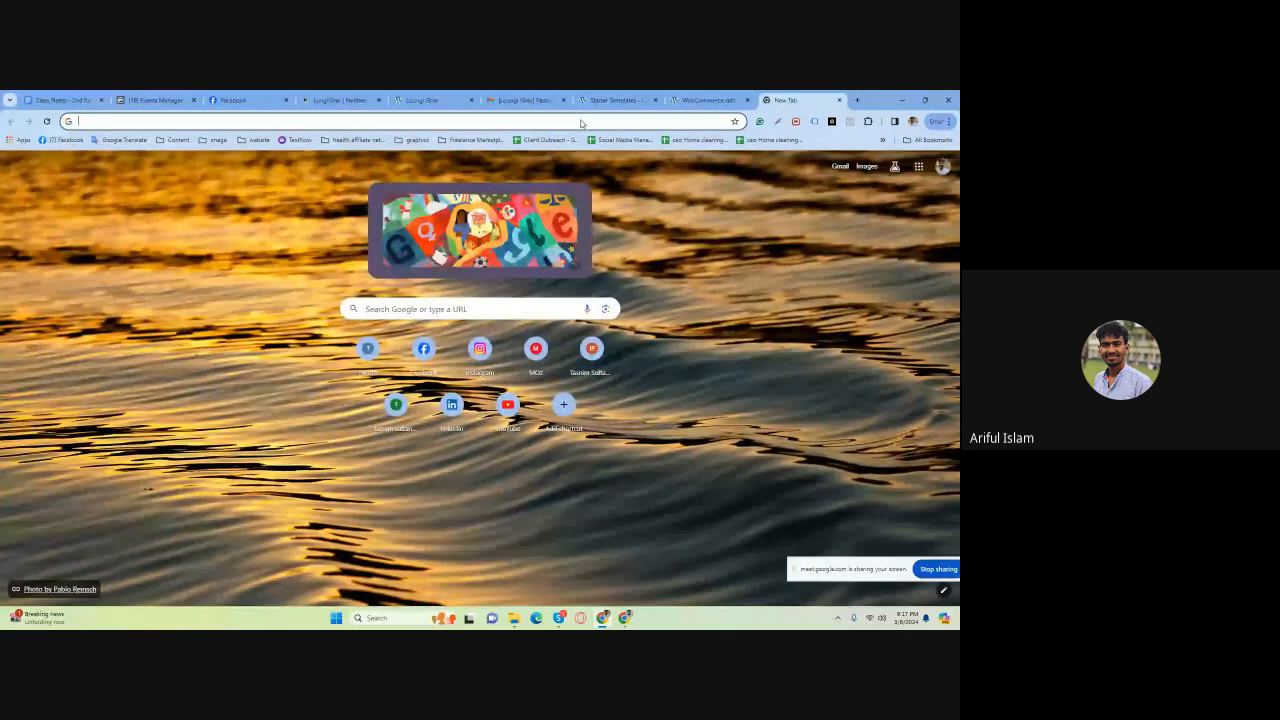
pyautogui.rightClick(581, 122)
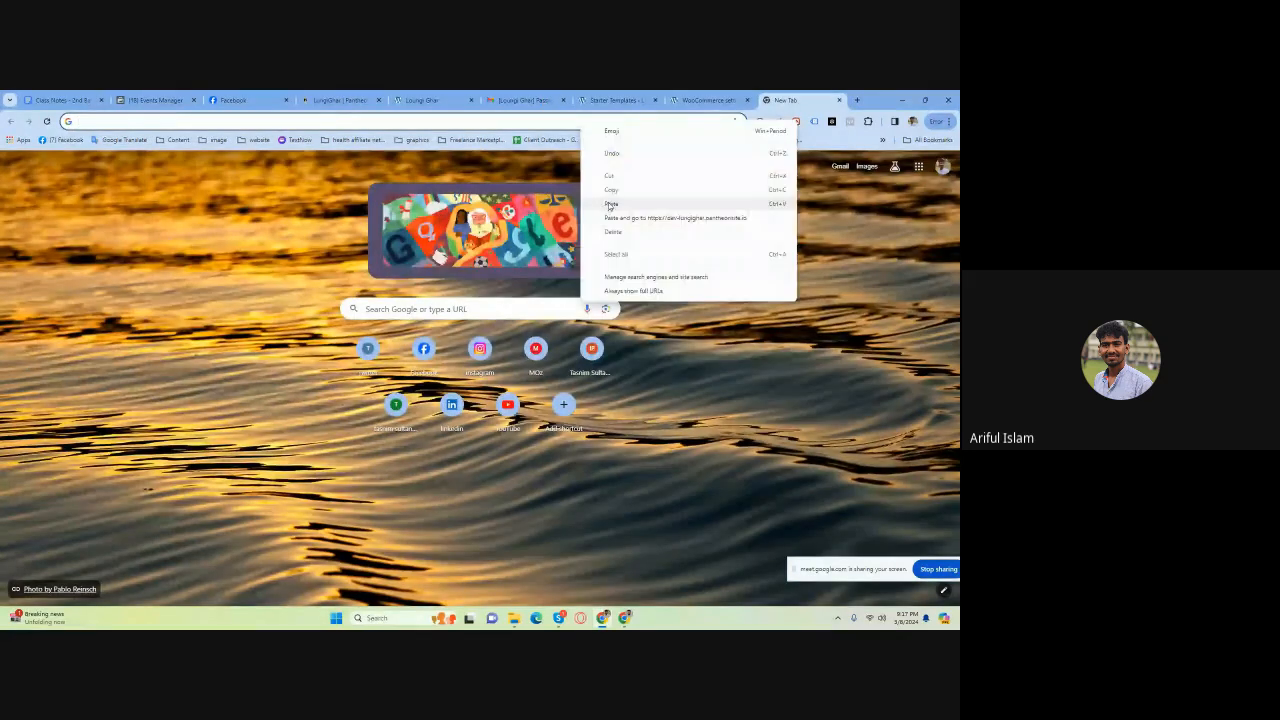
pyautogui.click(607, 205)
pyautogui.press('Return')
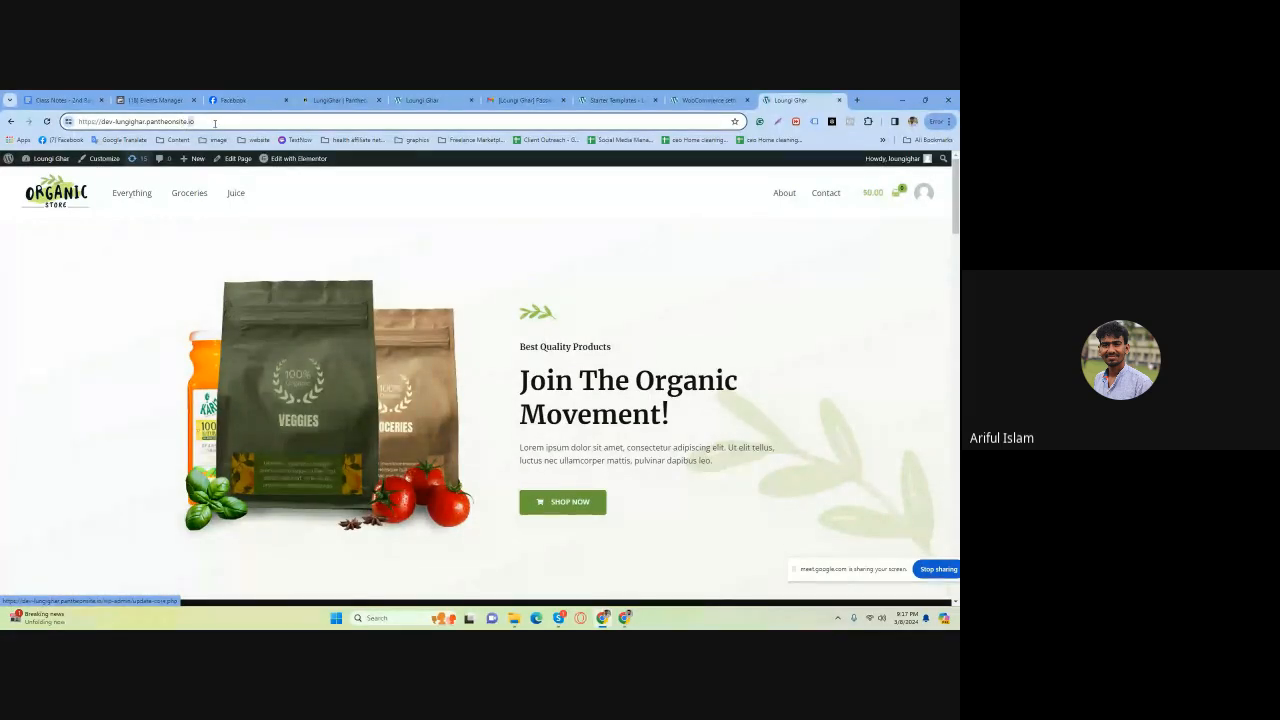
# Look through the store's homepage past the Best Selling Products section and return to its hero banner.
pyautogui.scroll(-5, 162, 356)
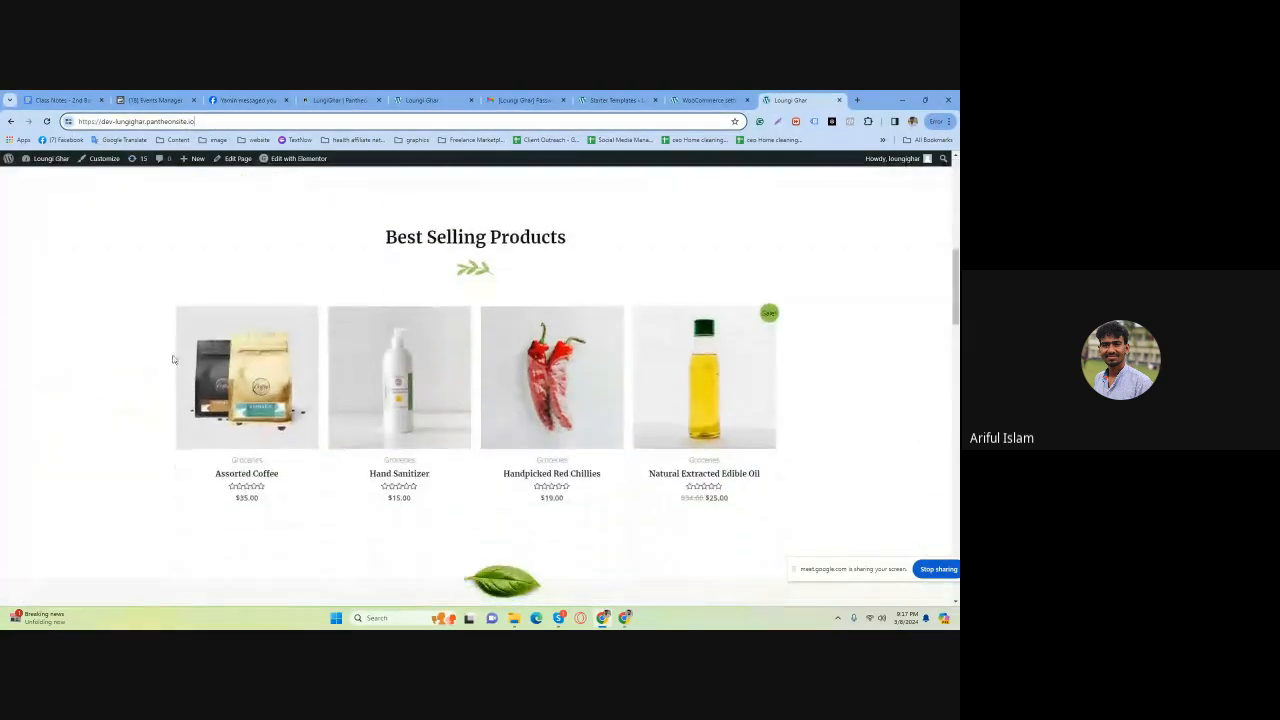
pyautogui.moveTo(956, 288); pyautogui.dragTo(957, 389)
pyautogui.moveTo(843, 569); pyautogui.dragTo(64, 593)
pyautogui.moveTo(957, 395); pyautogui.dragTo(957, 190)
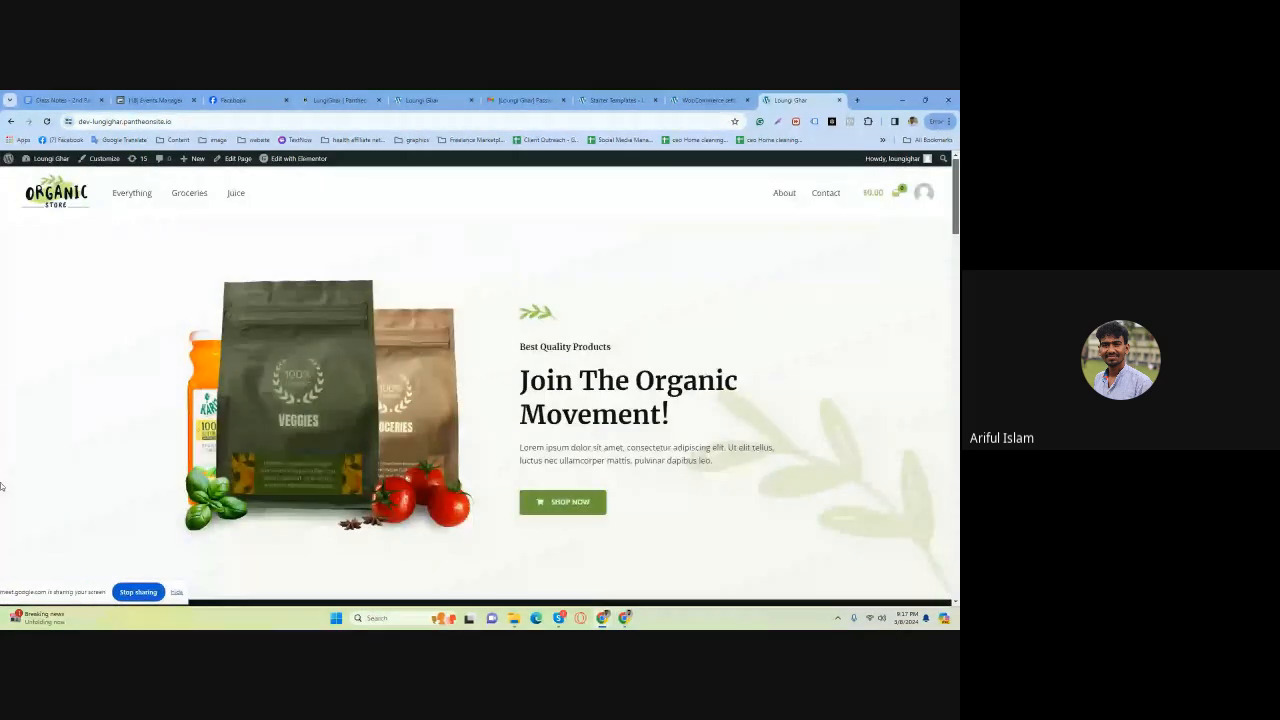
# Switch to the Google Tag Manager tab in the other Chrome window and start adding a new account.
pyautogui.click(705, 100)
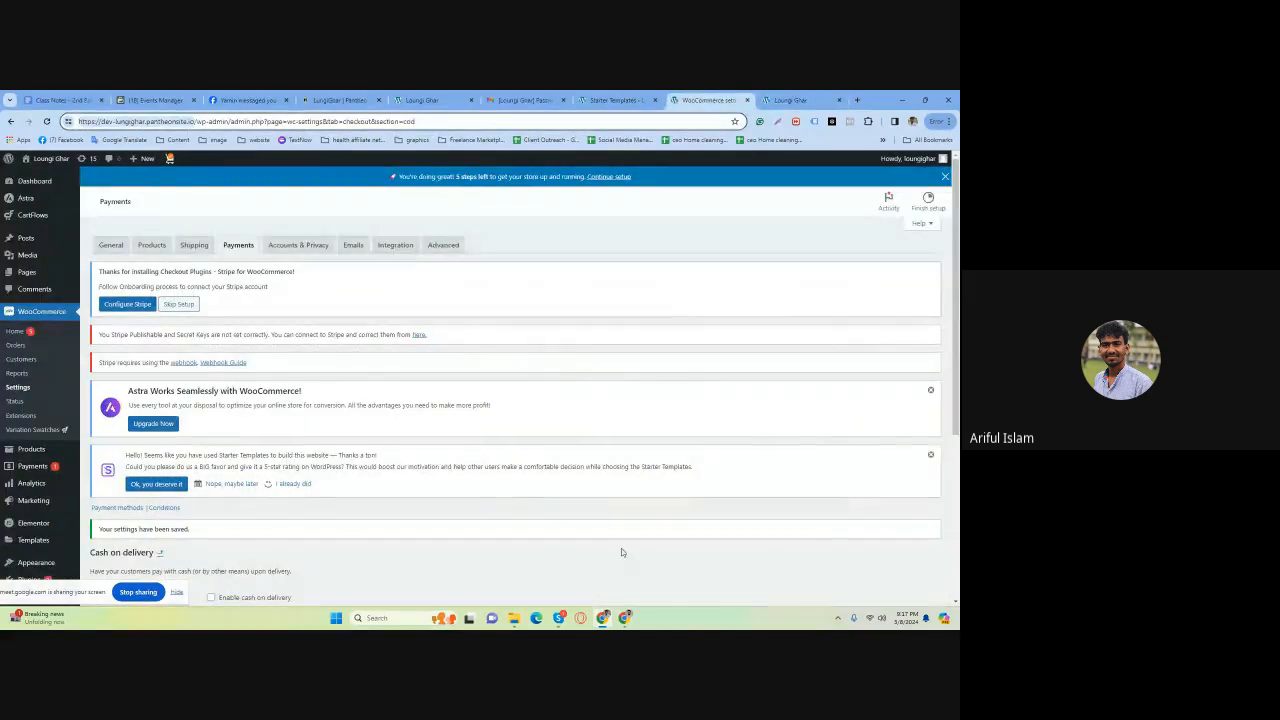
pyautogui.moveTo(624, 621)
pyautogui.click(572, 568)
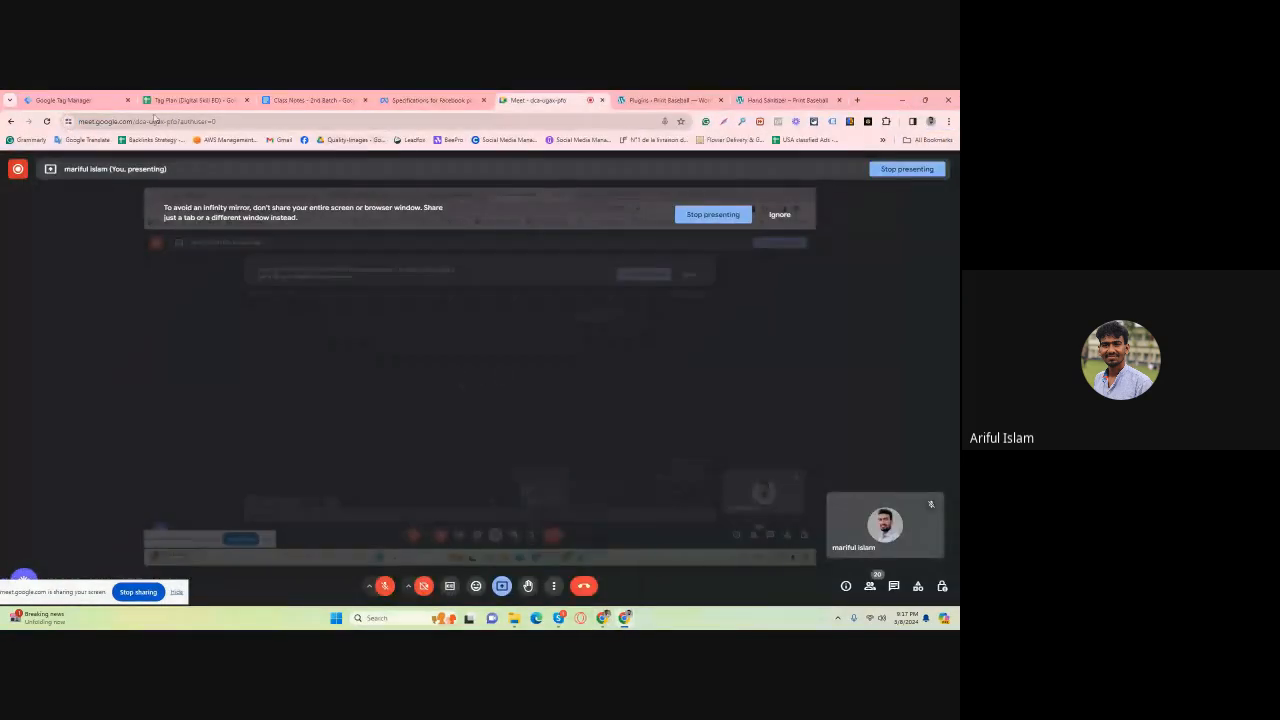
pyautogui.click(74, 95)
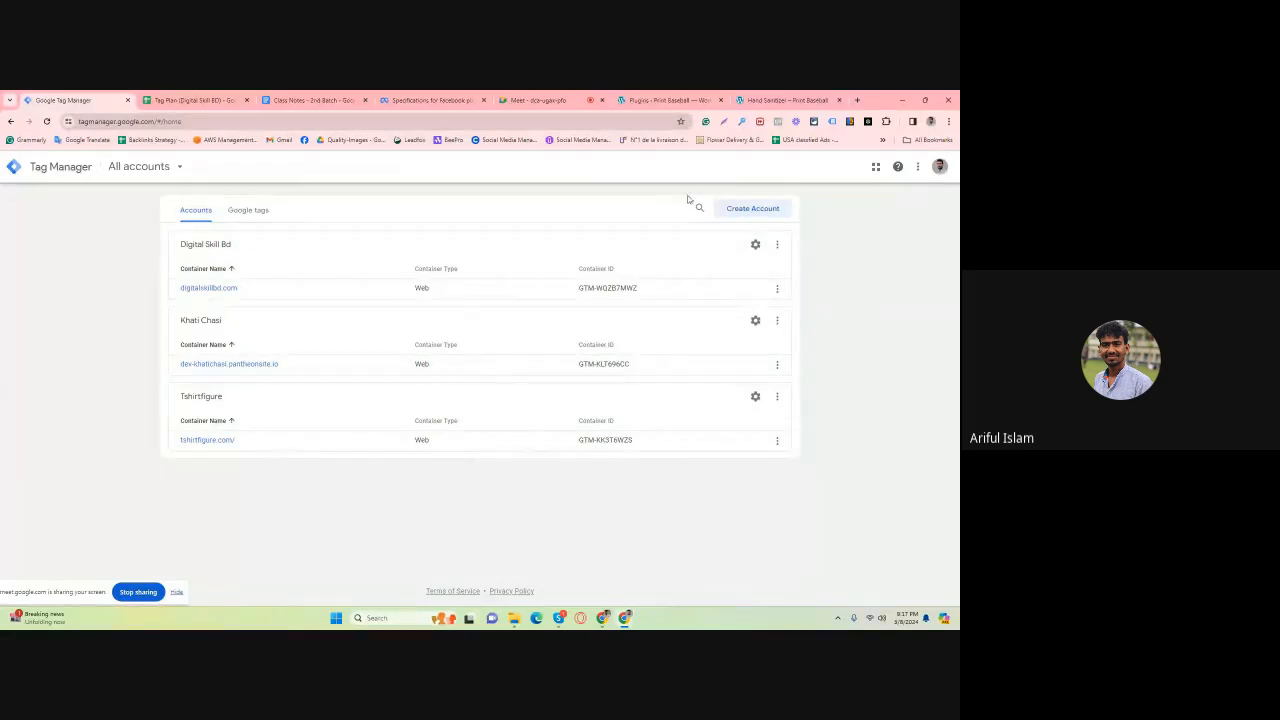
pyautogui.click(754, 208)
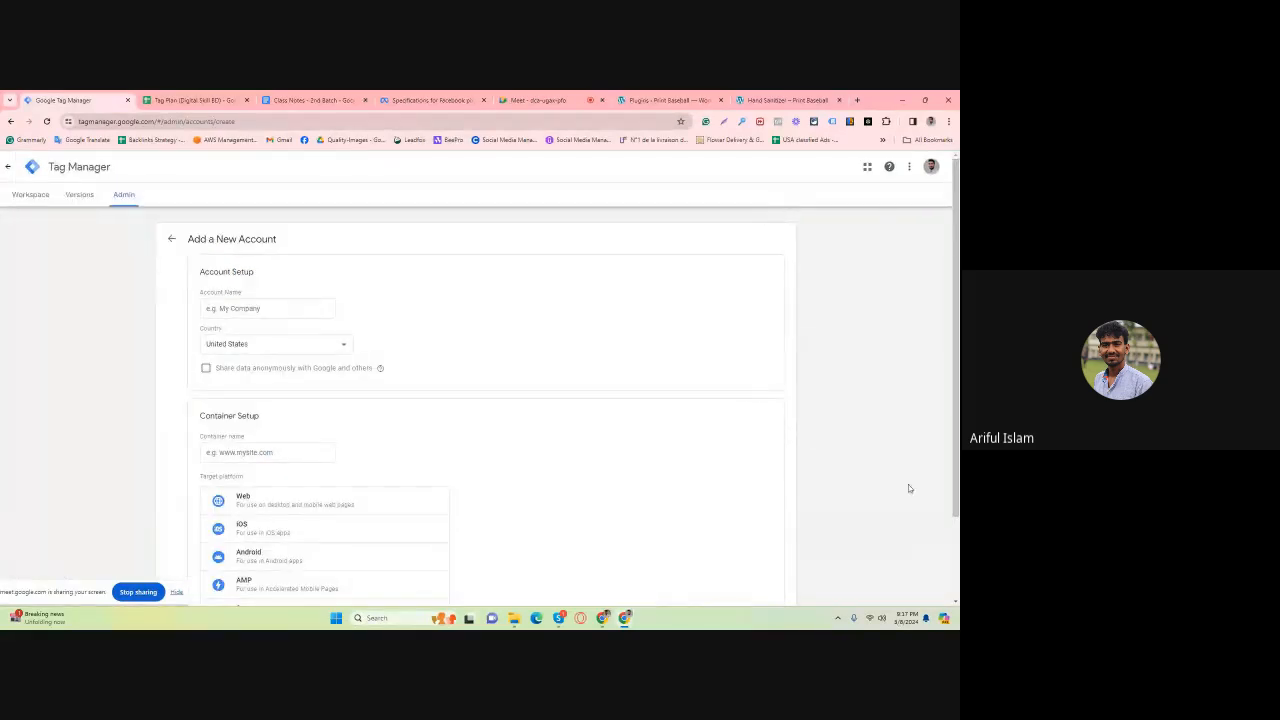
pyautogui.click(237, 311)
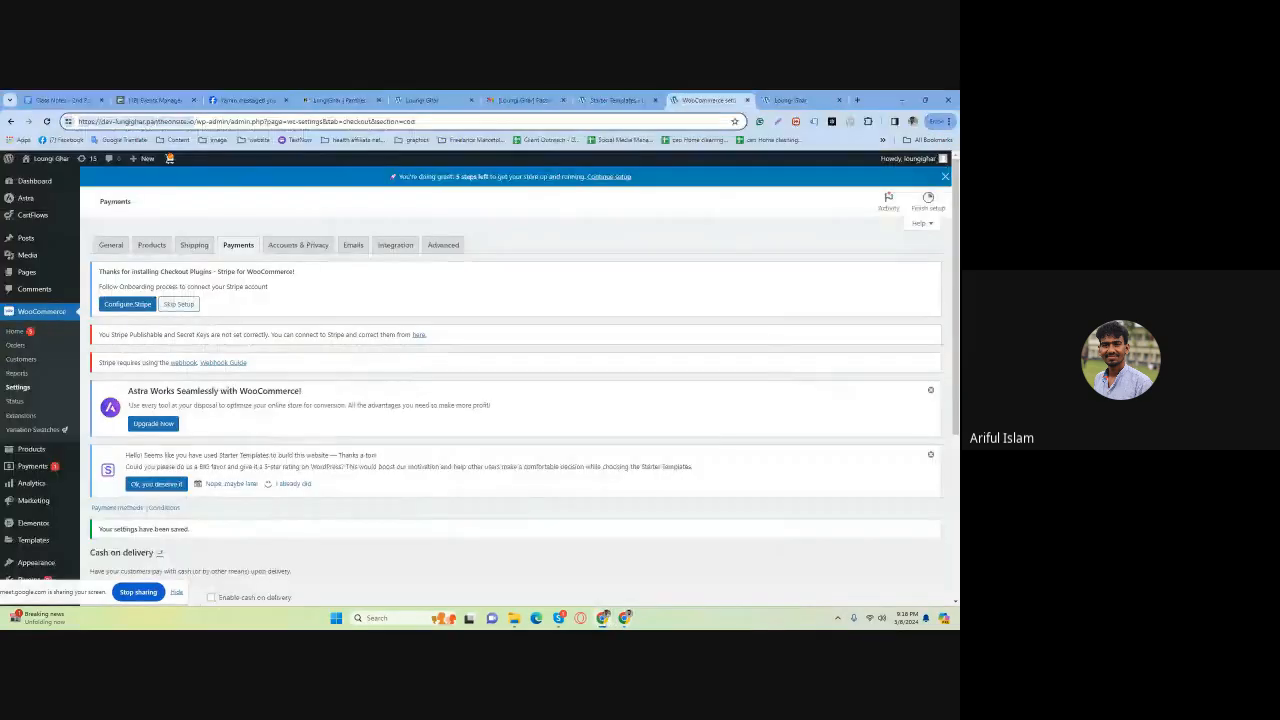
# Copy the store's domain dev-lungighar.pantheonsite.io from the WordPress admin address and paste it as the Tag Manager account name.
pyautogui.click(624, 618)
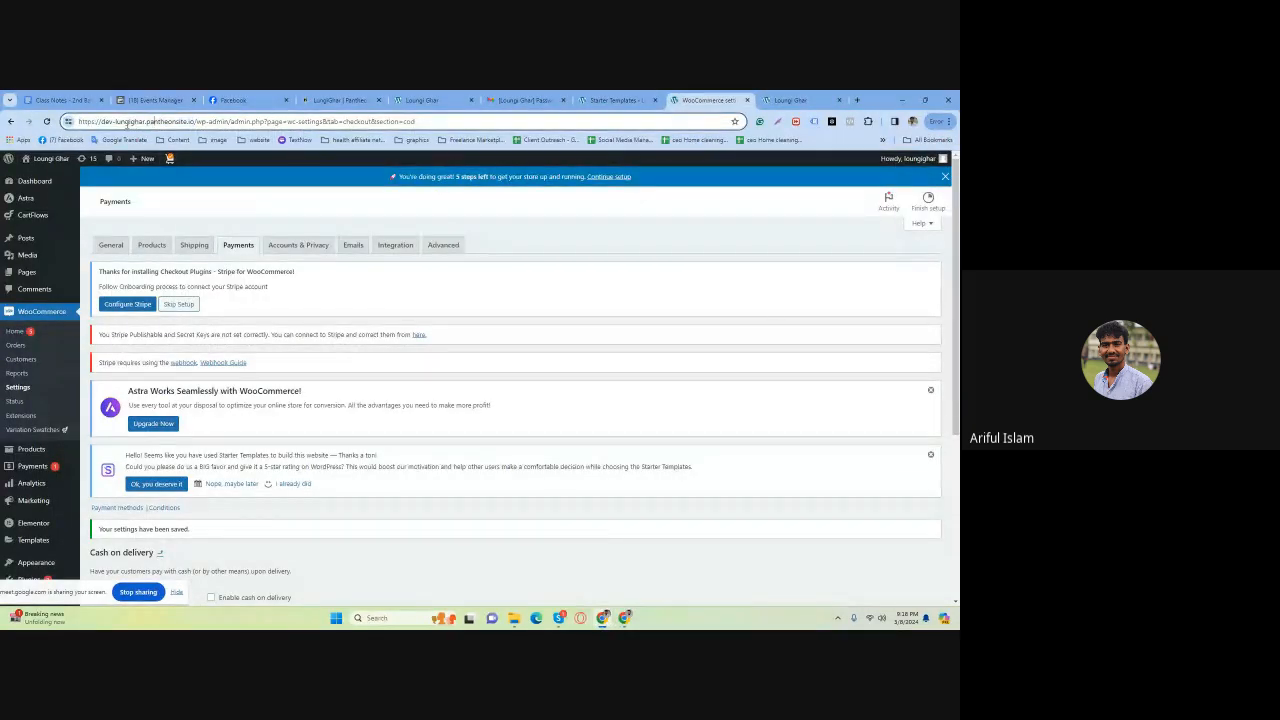
pyautogui.moveTo(101, 121); pyautogui.dragTo(192, 121)
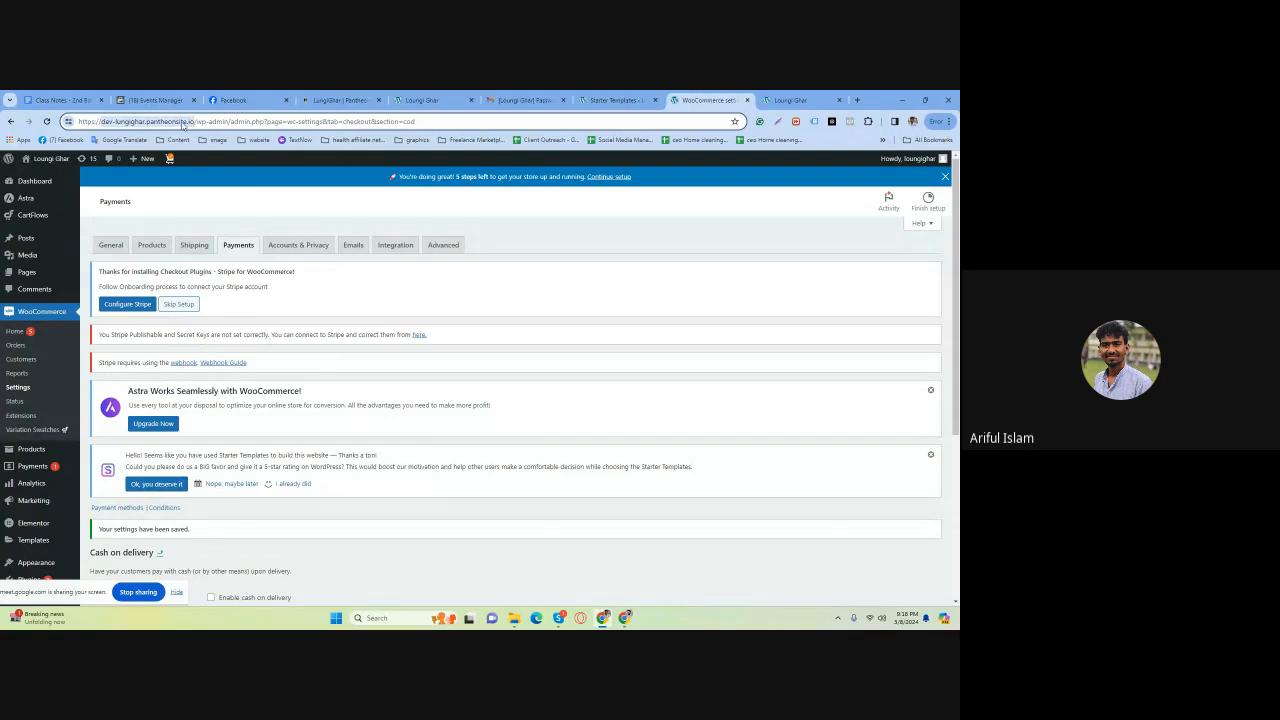
pyautogui.rightClick(182, 124)
pyautogui.click(236, 216)
pyautogui.moveTo(602, 617)
pyautogui.click(575, 570)
pyautogui.rightClick(231, 308)
pyautogui.click(248, 401)
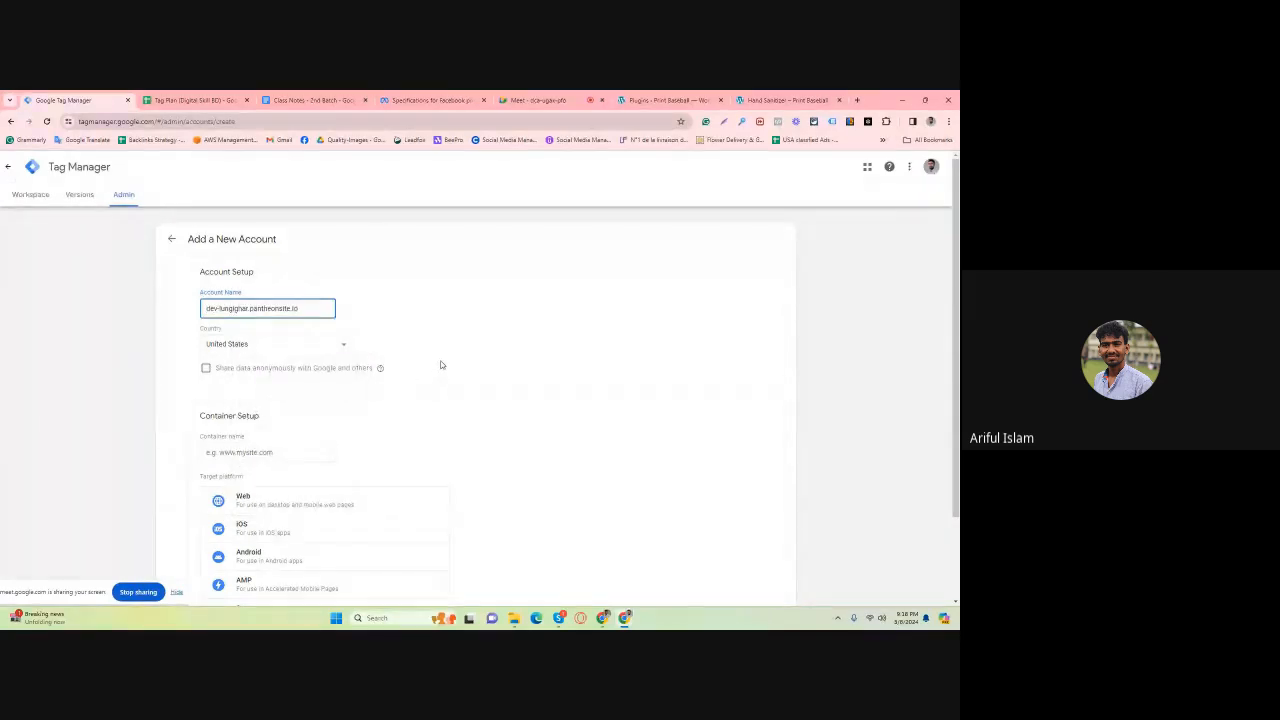
pyautogui.click(496, 335)
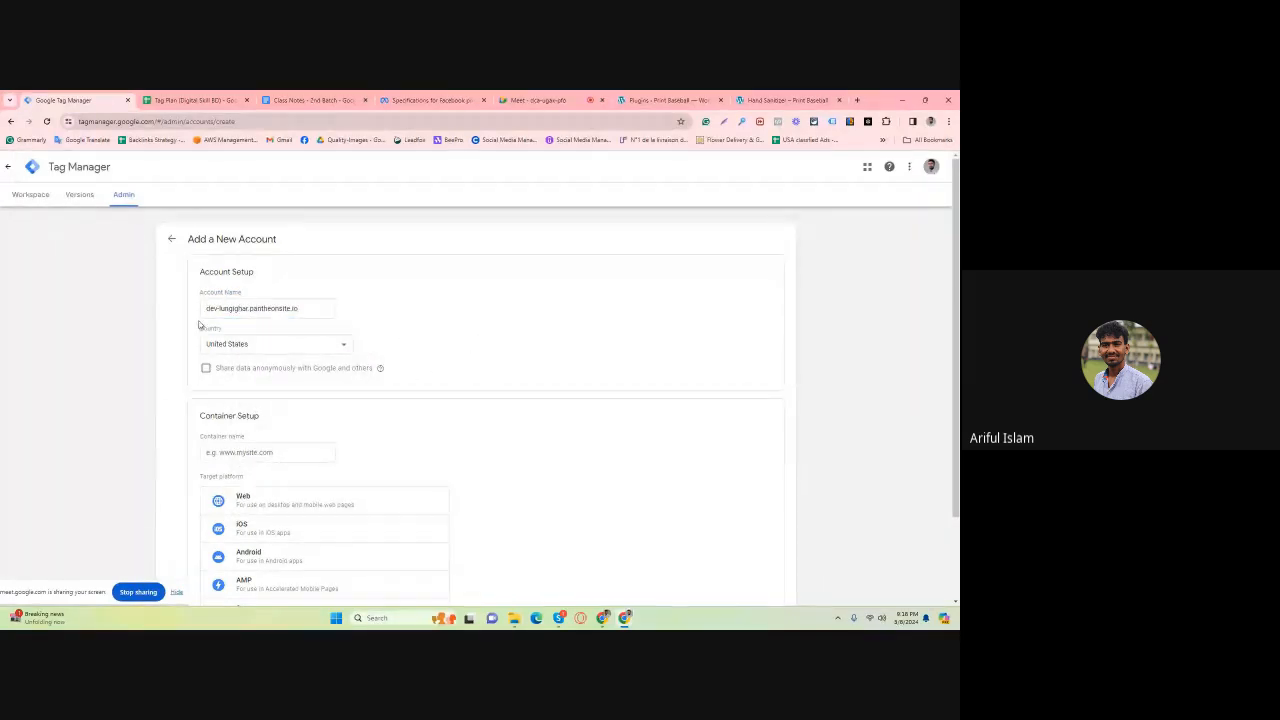
# Name the container dev-lungighar.pantheonsite.io, set Web as its target platform and submit the new account.
pyautogui.scroll(-2, 245, 429)
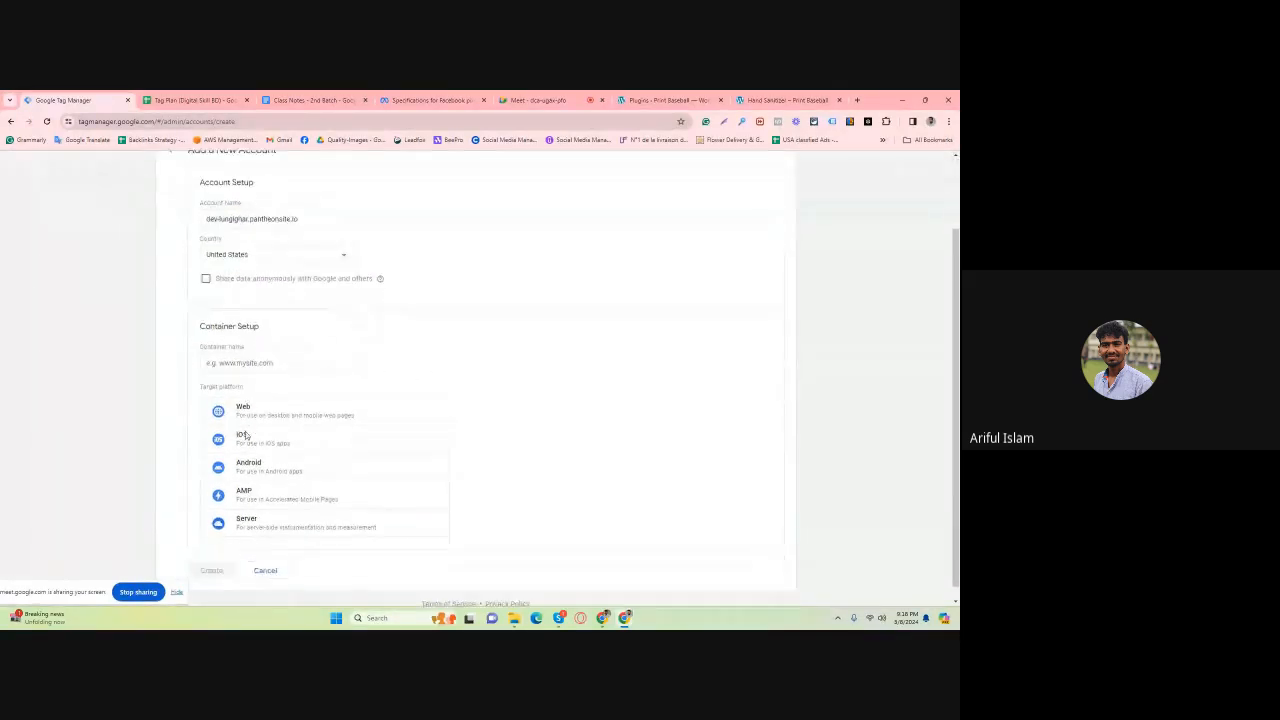
pyautogui.click(234, 351)
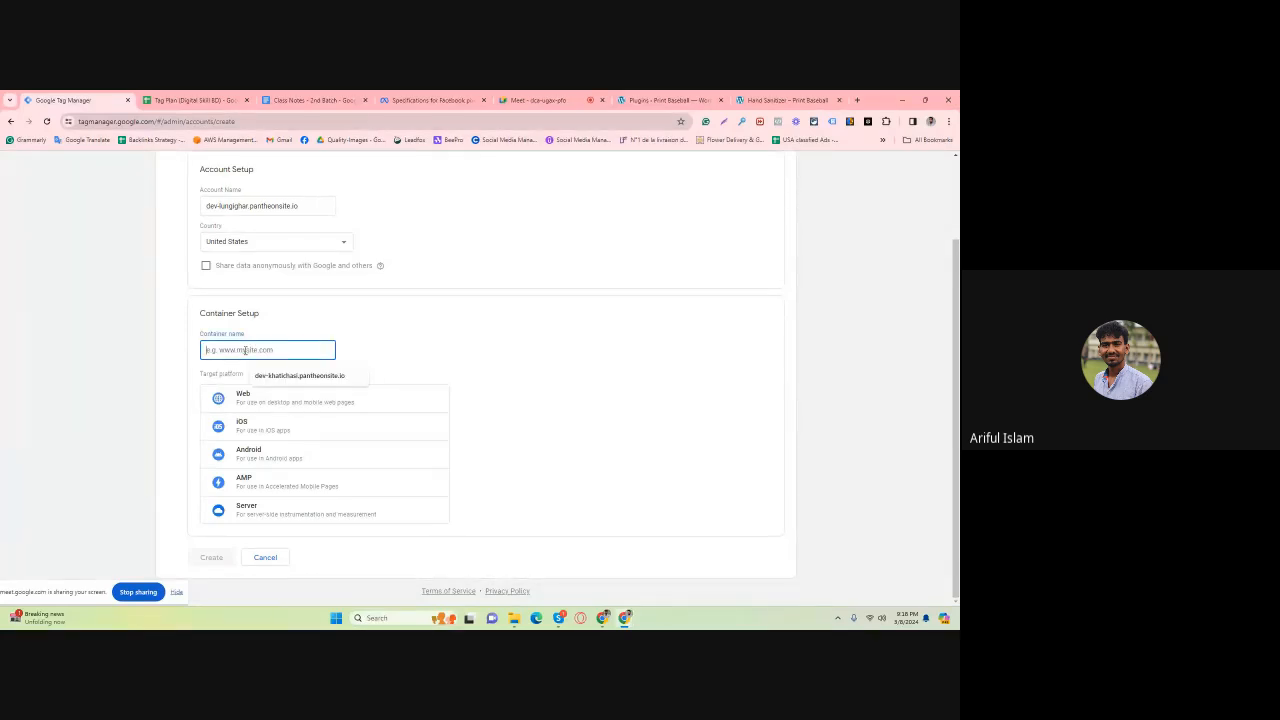
pyautogui.hotkey('ctrl', 'v')
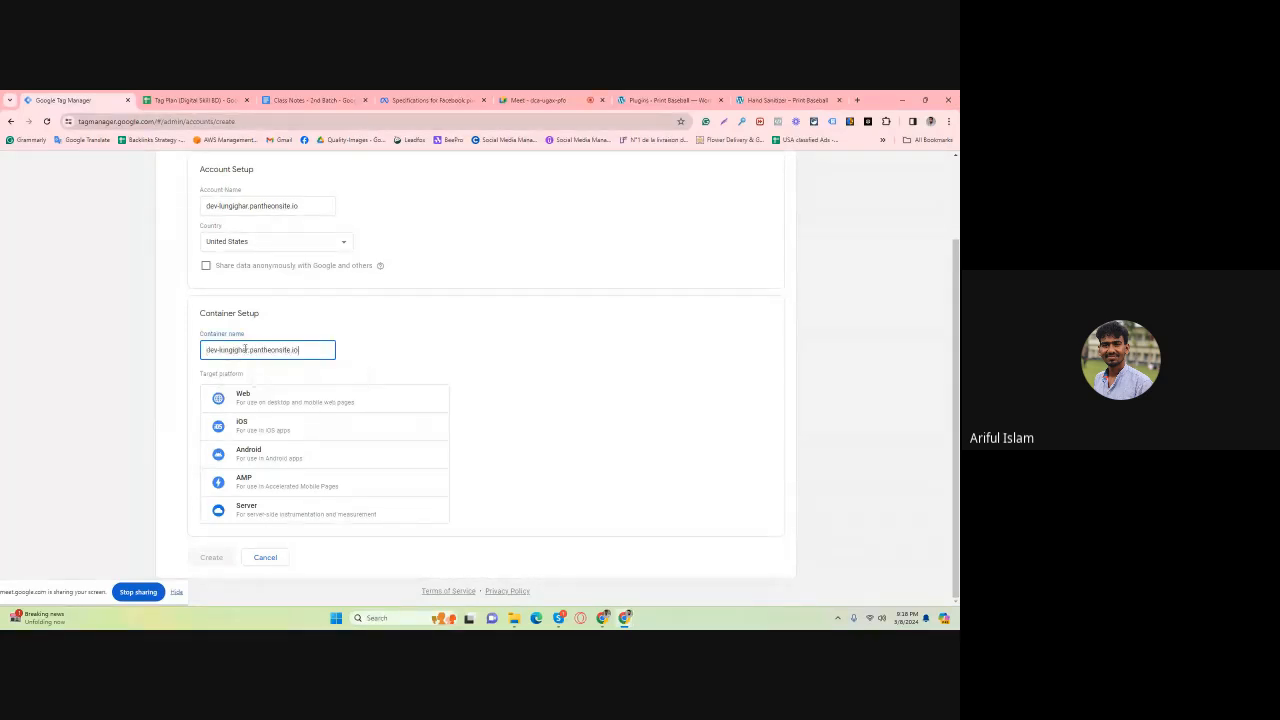
pyautogui.click(411, 361)
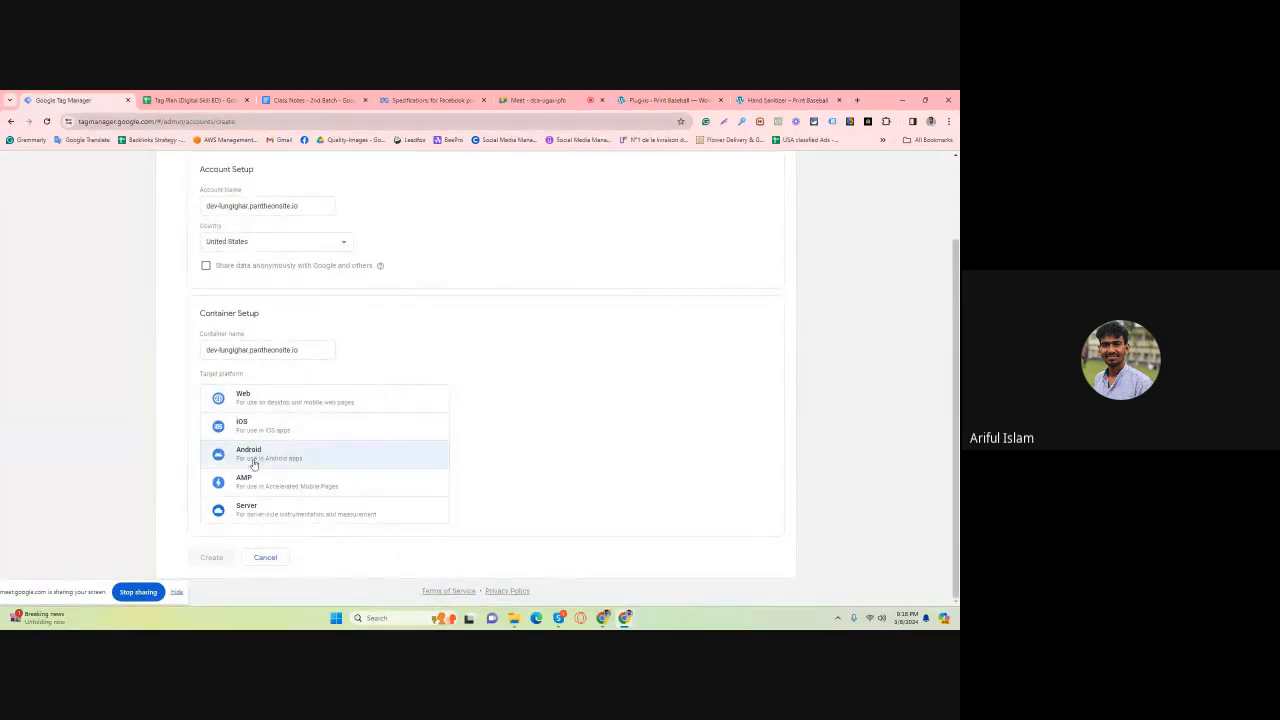
pyautogui.click(263, 404)
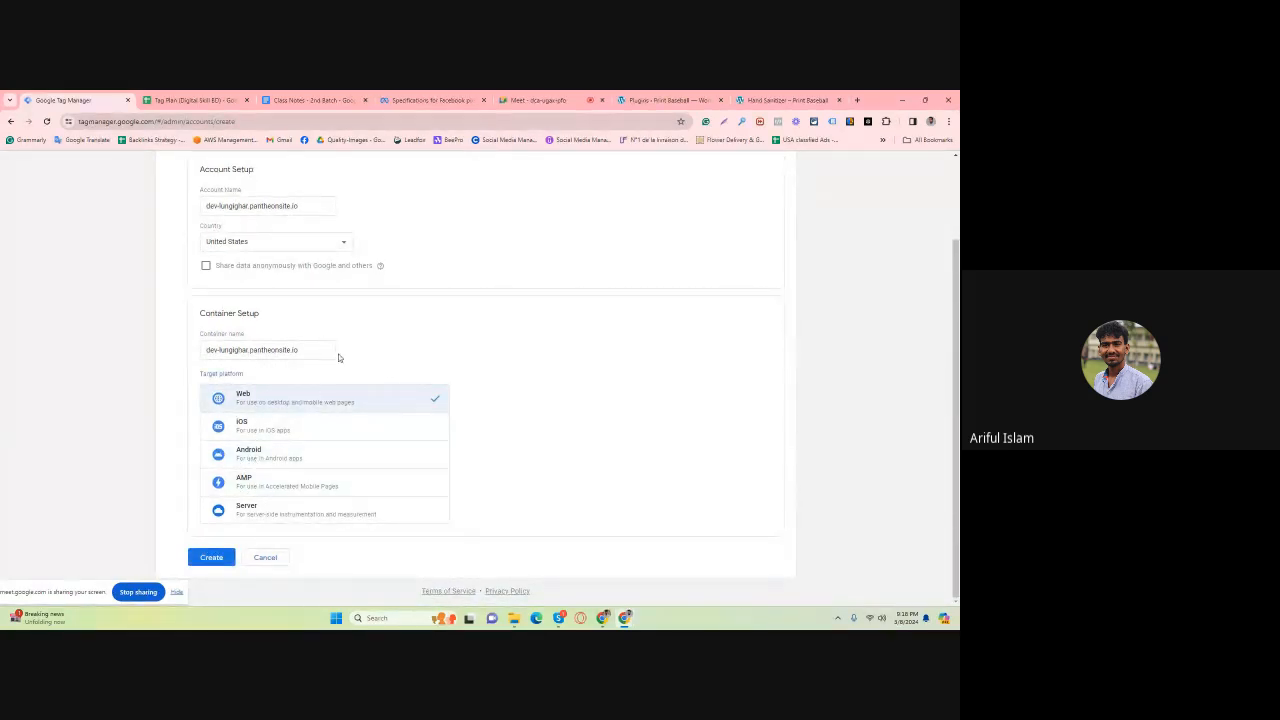
pyautogui.scroll(2, 343, 360)
pyautogui.scroll(-2, 343, 363)
pyautogui.click(214, 560)
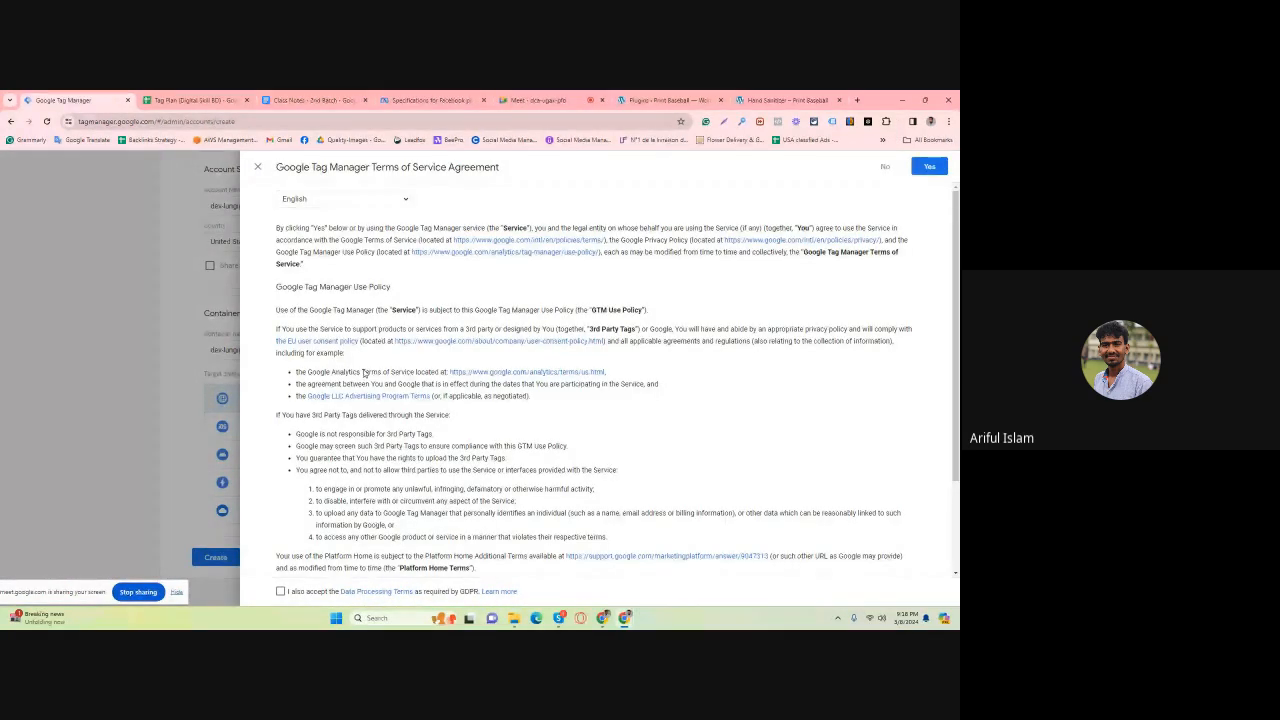
# Accept the Tag Manager Terms of Service along with the GDPR Data Processing Terms, and dismiss the installation code instructions.
pyautogui.scroll(-2, 365, 373)
pyautogui.scroll(2, 368, 383)
pyautogui.scroll(-2, 369, 425)
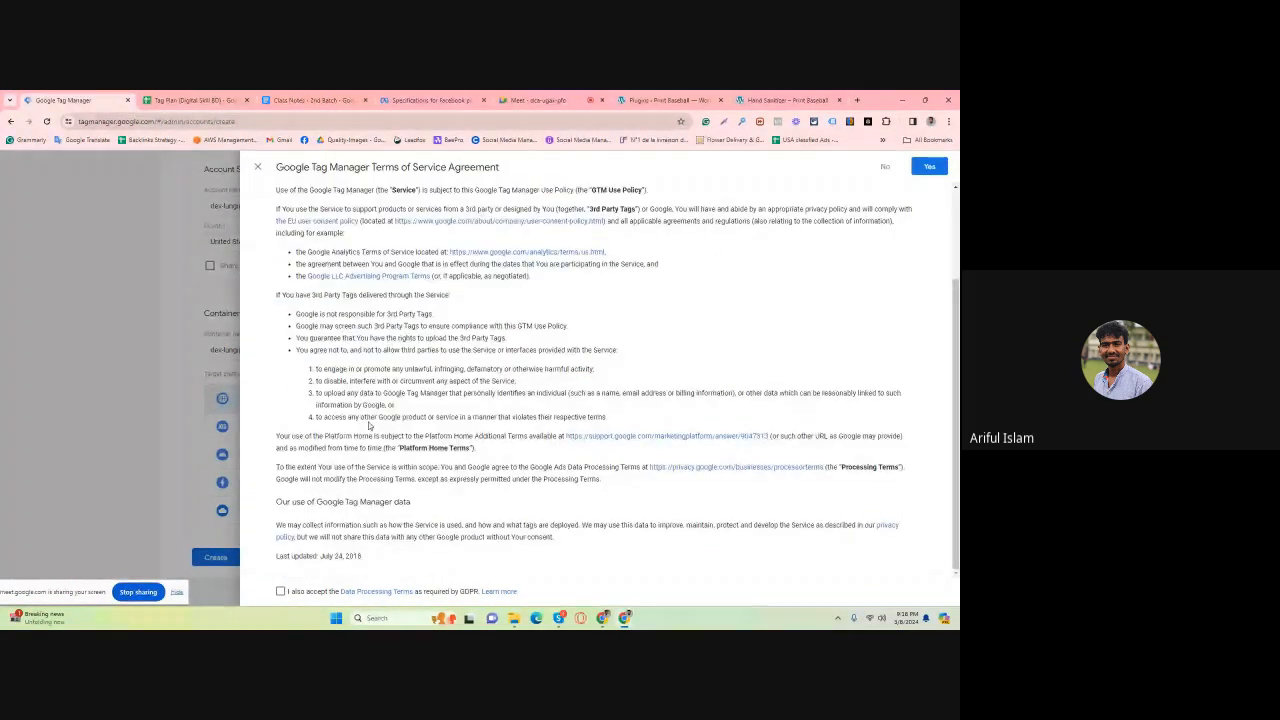
pyautogui.click(281, 591)
pyautogui.scroll(2, 576, 423)
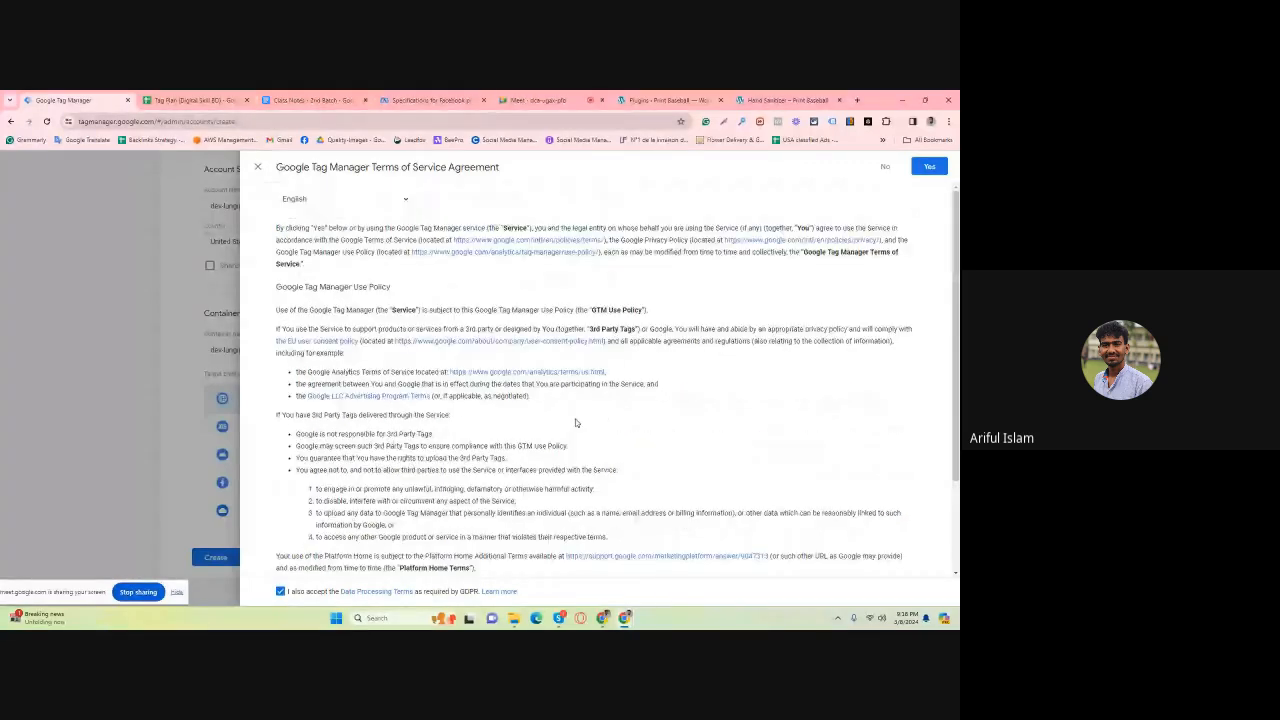
pyautogui.click(929, 167)
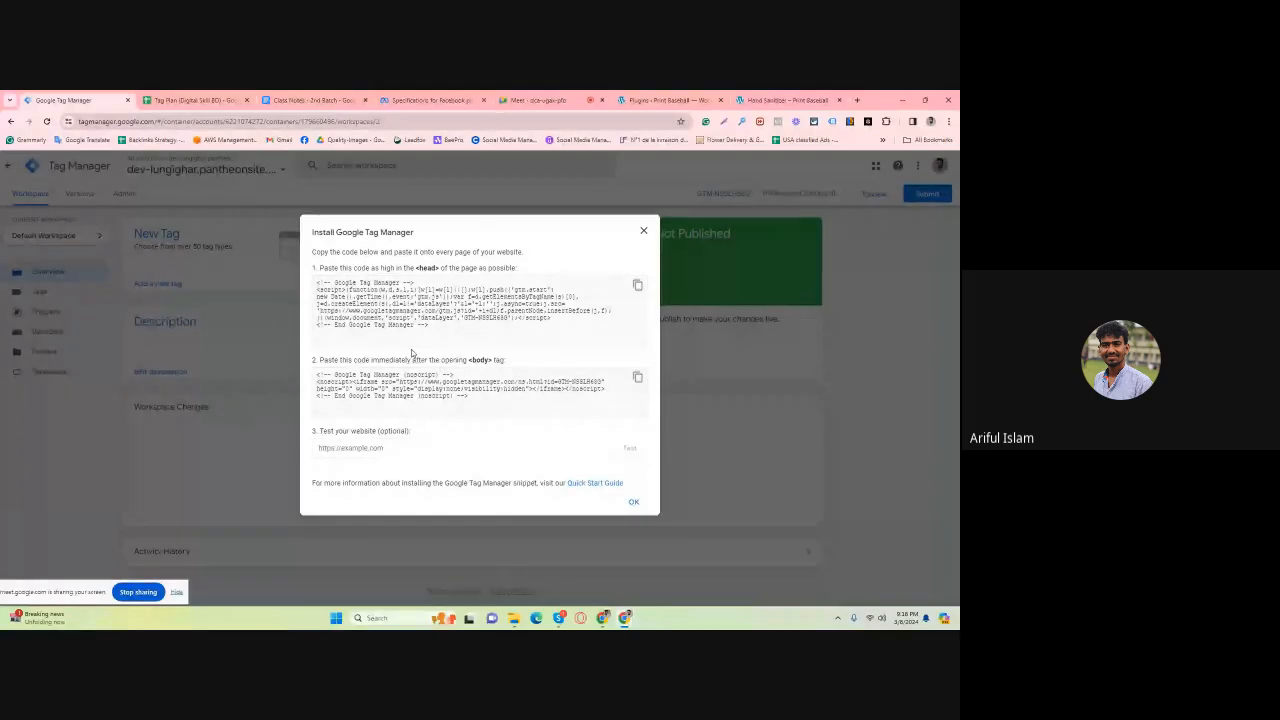
pyautogui.click(644, 231)
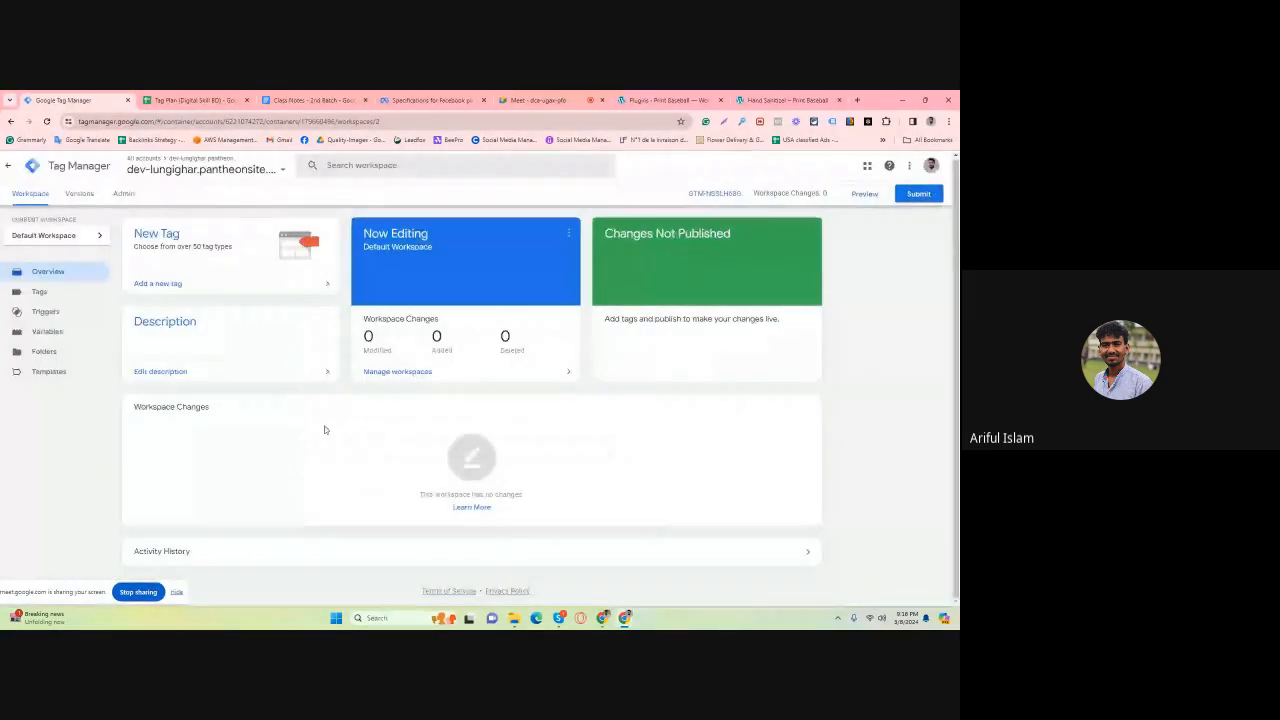
# Switch back to the store's WordPress admin and open the page for adding new plugins.
pyautogui.click(230, 118)
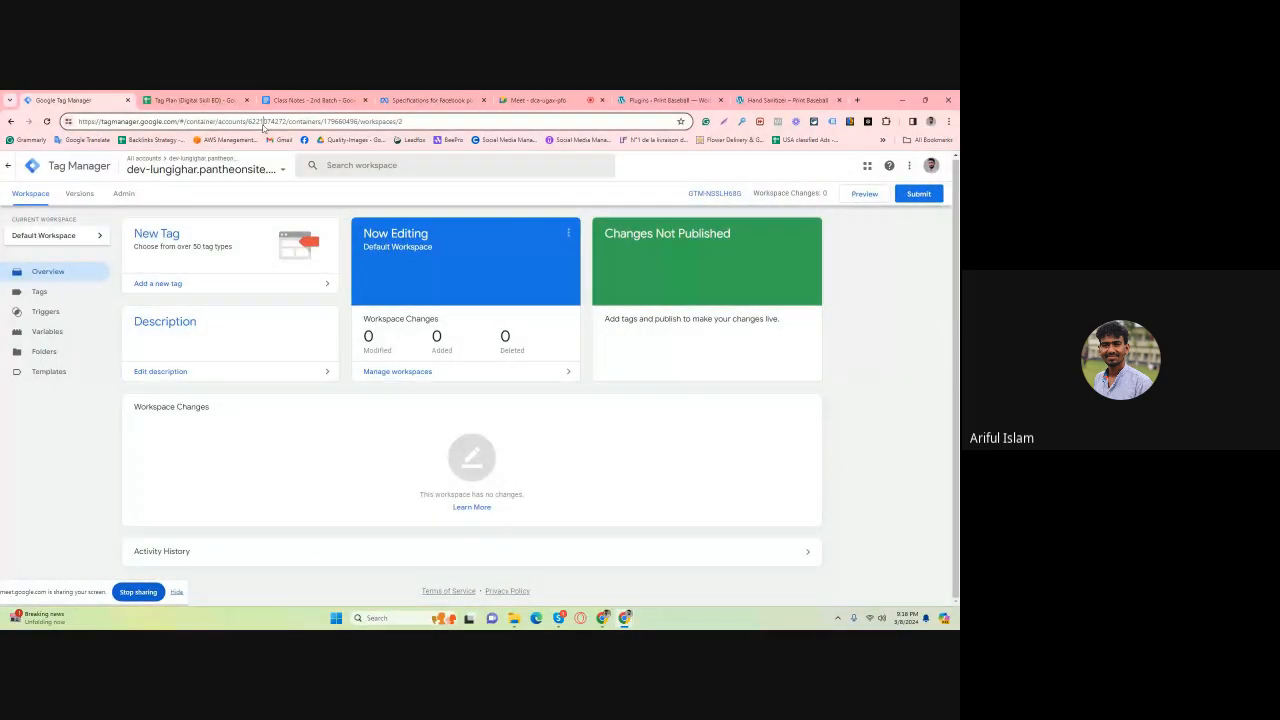
pyautogui.moveTo(603, 618)
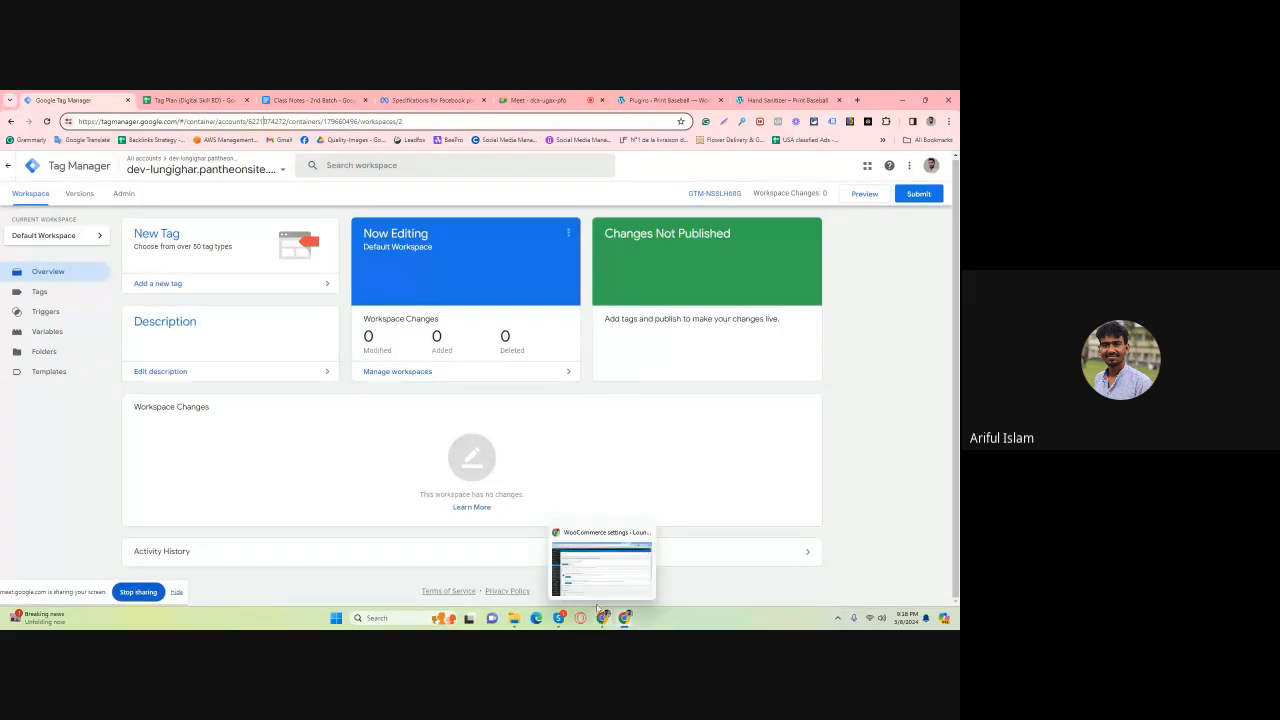
pyautogui.click(582, 576)
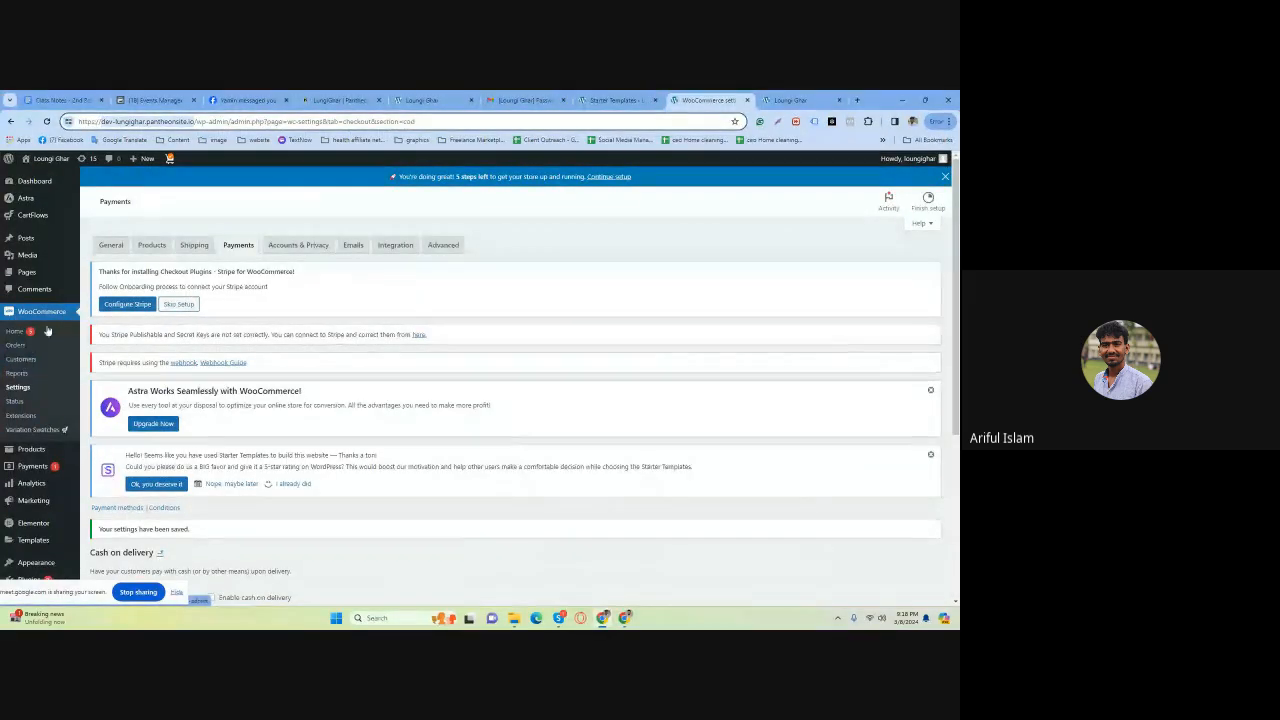
pyautogui.moveTo(45, 485)
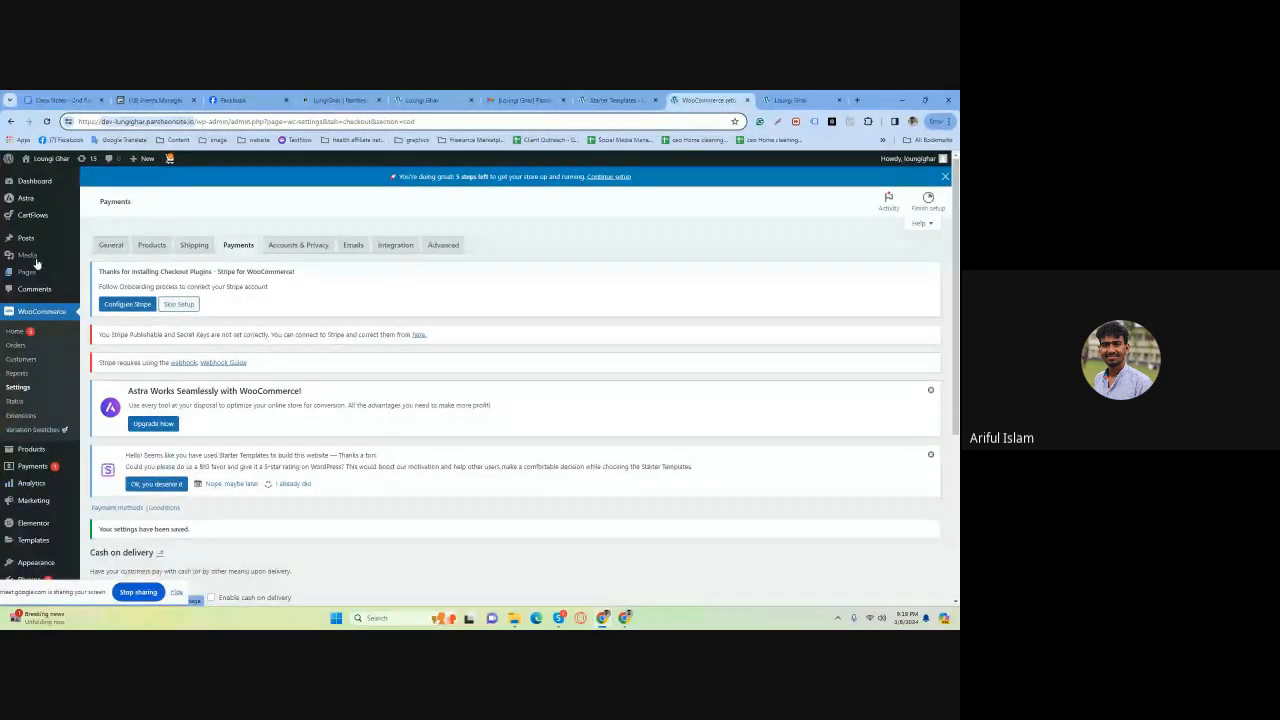
pyautogui.moveTo(39, 510)
pyautogui.scroll(-3, 39, 512)
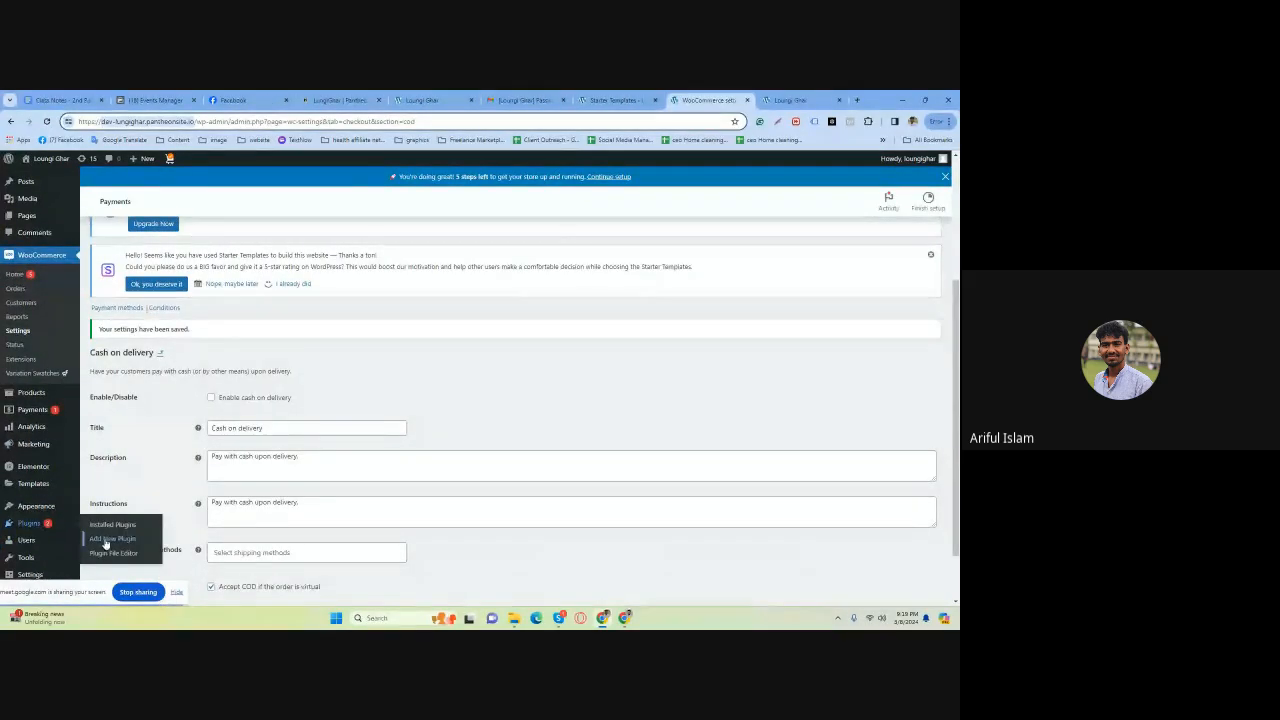
pyautogui.click(104, 540)
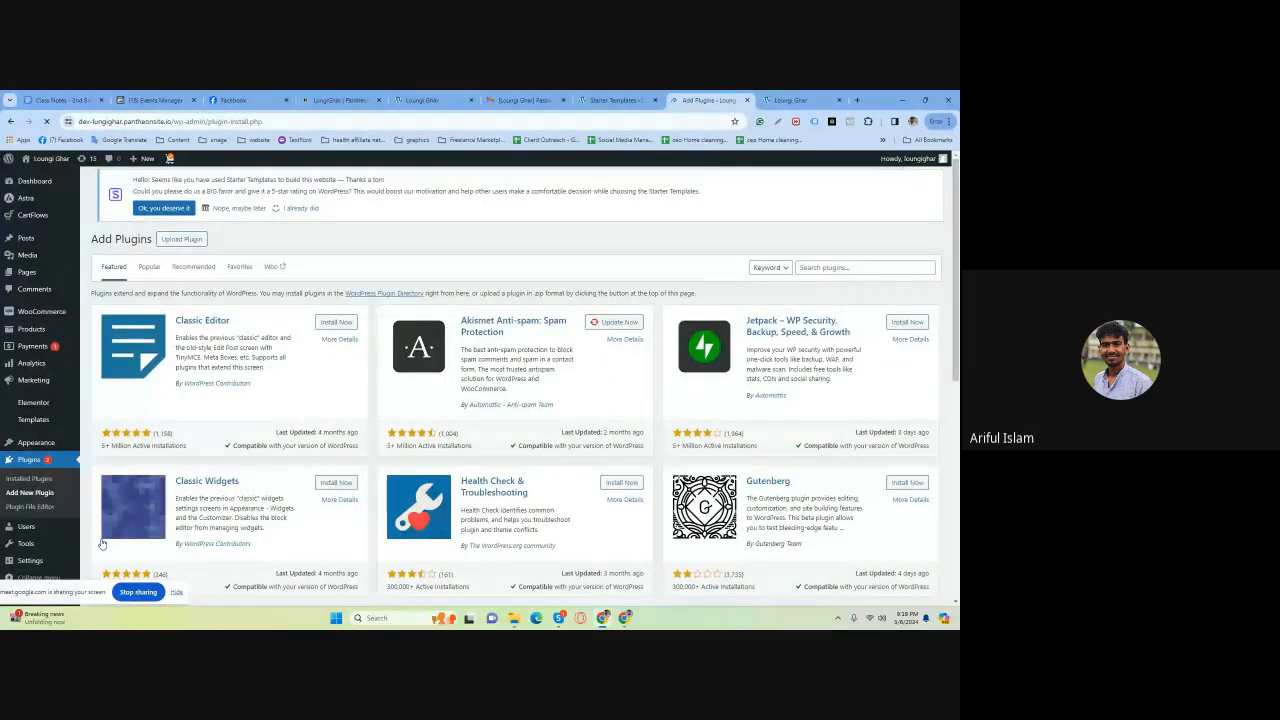
# Search the plugin directory for "google tag manager".
pyautogui.scroll(-3, 369, 308)
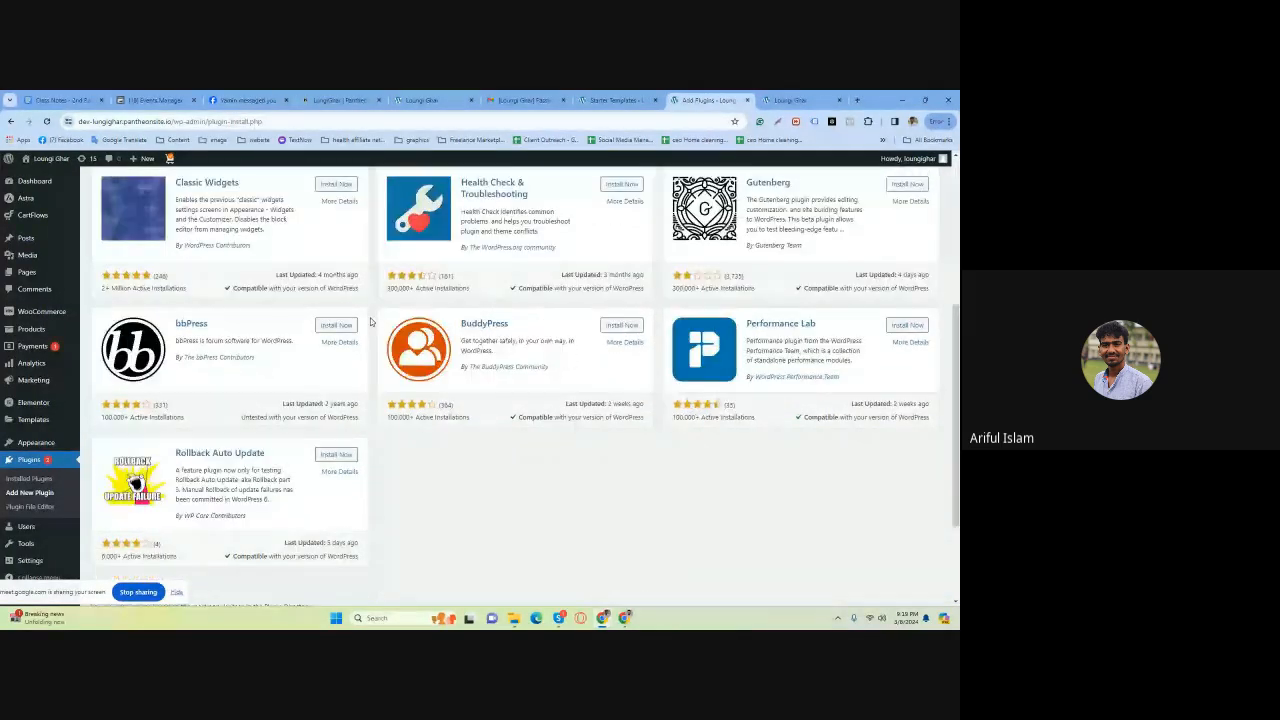
pyautogui.scroll(3, 344, 252)
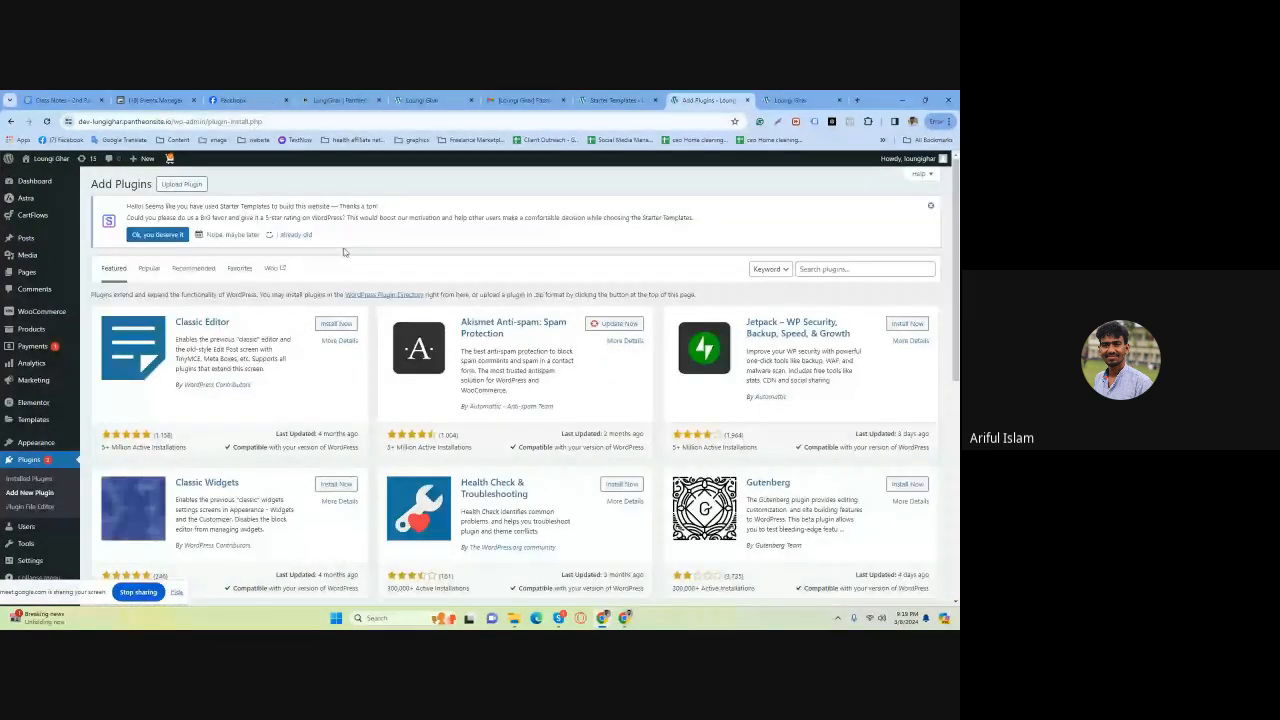
pyautogui.click(839, 268)
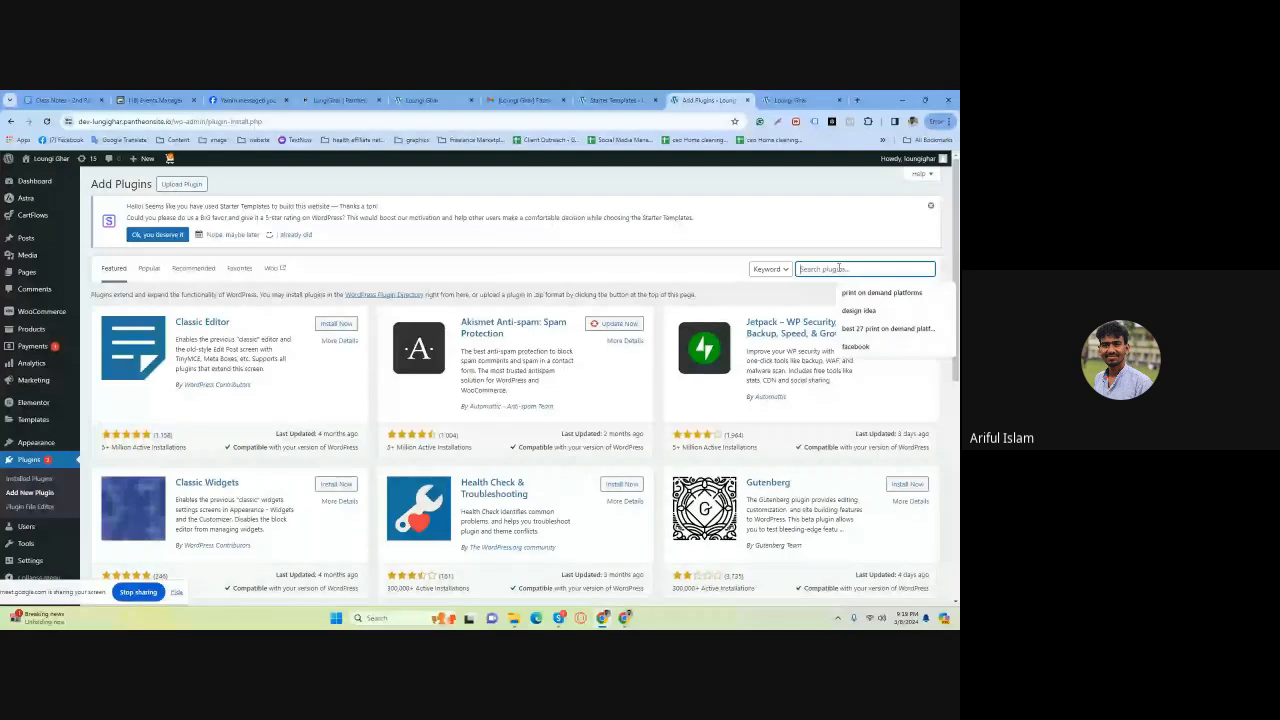
pyautogui.write('google')
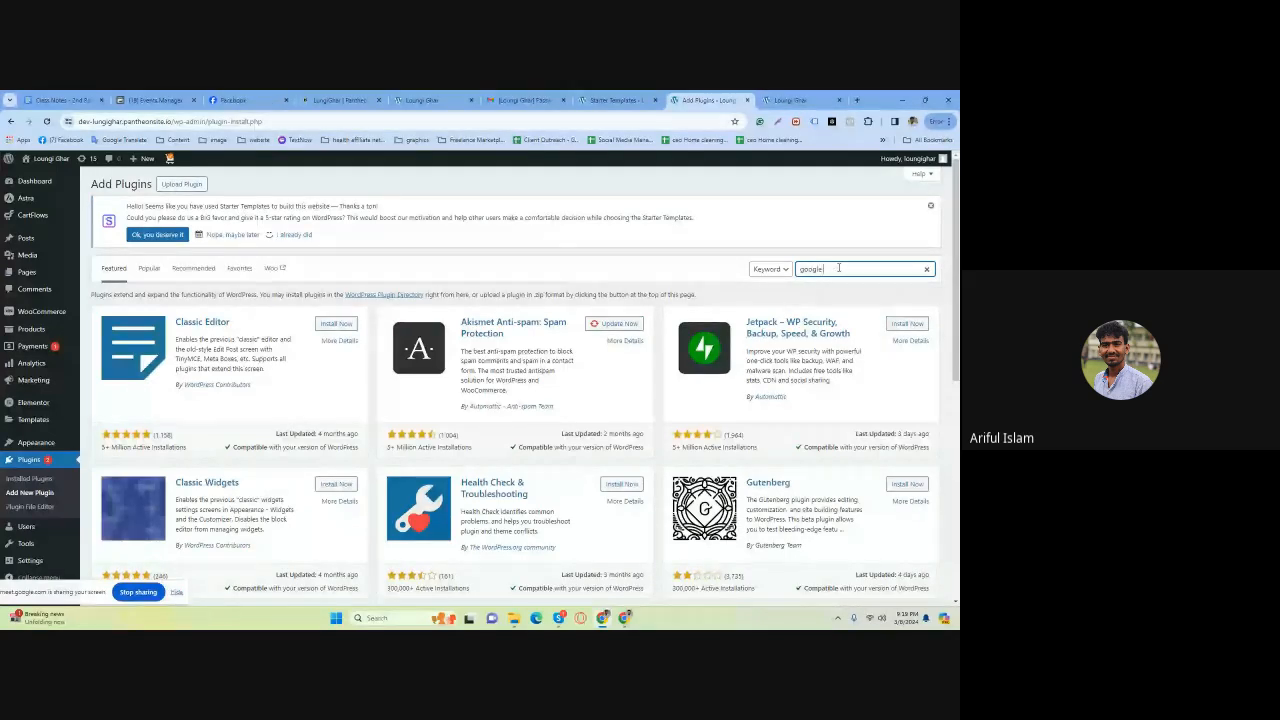
pyautogui.write(' tag manager')
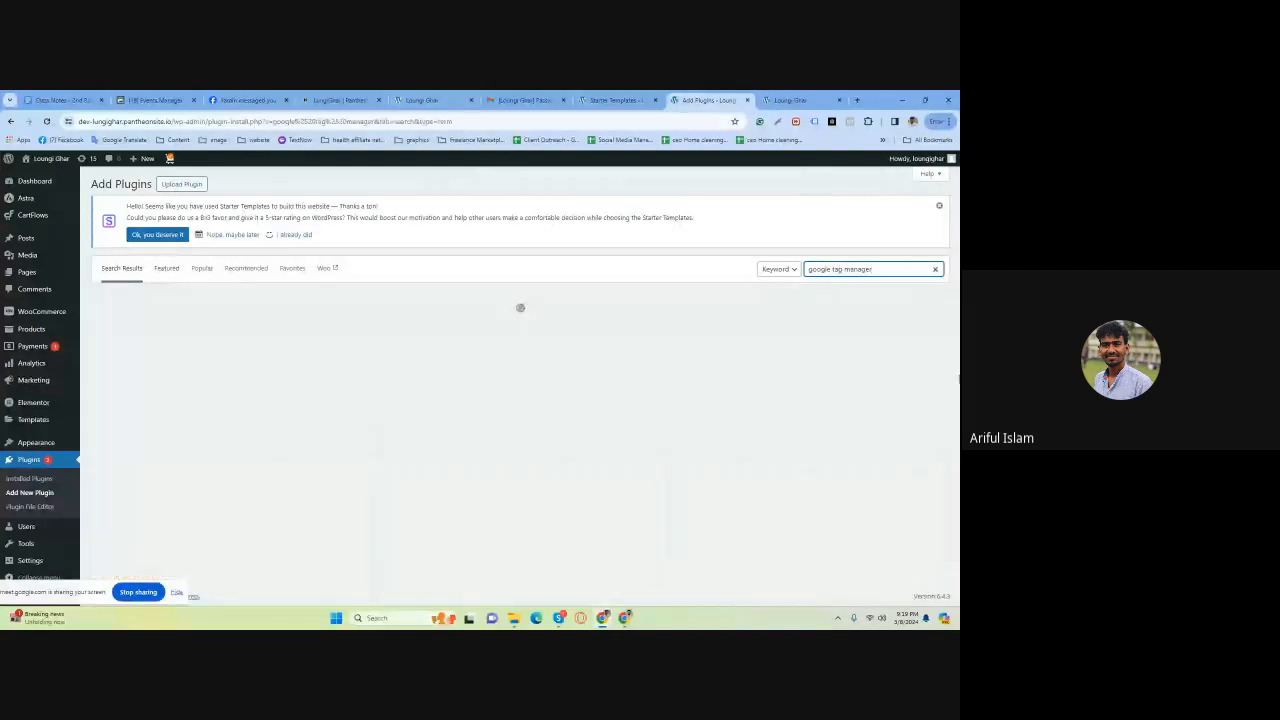
# Install and activate the GTM4WP plugin, and open its settings from the installed plugins list.
pyautogui.moveTo(6, 446)
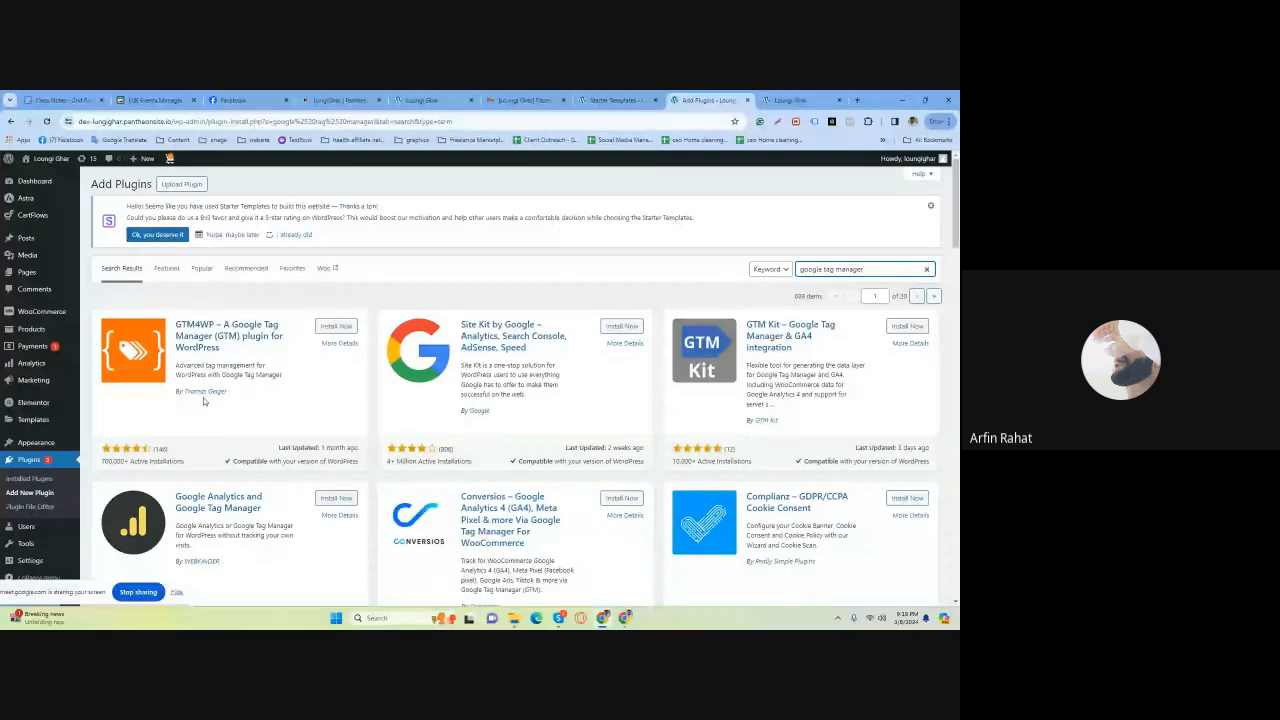
pyautogui.click(336, 327)
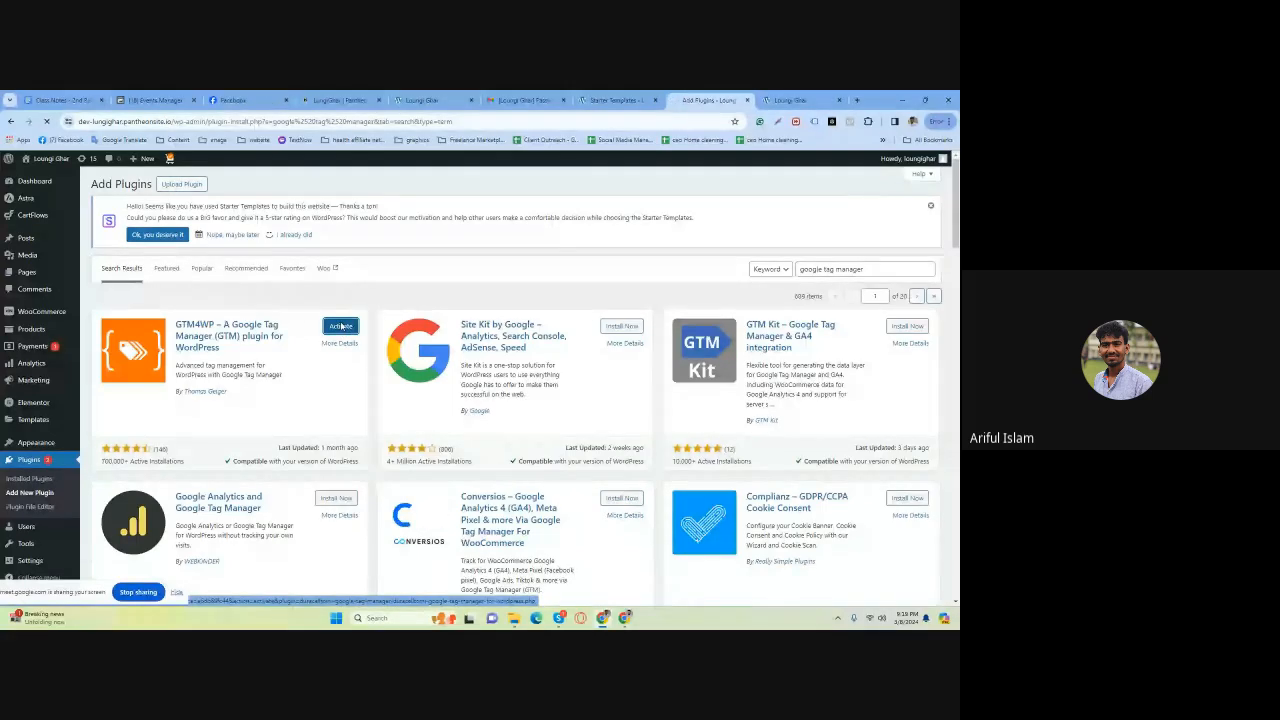
pyautogui.click(341, 326)
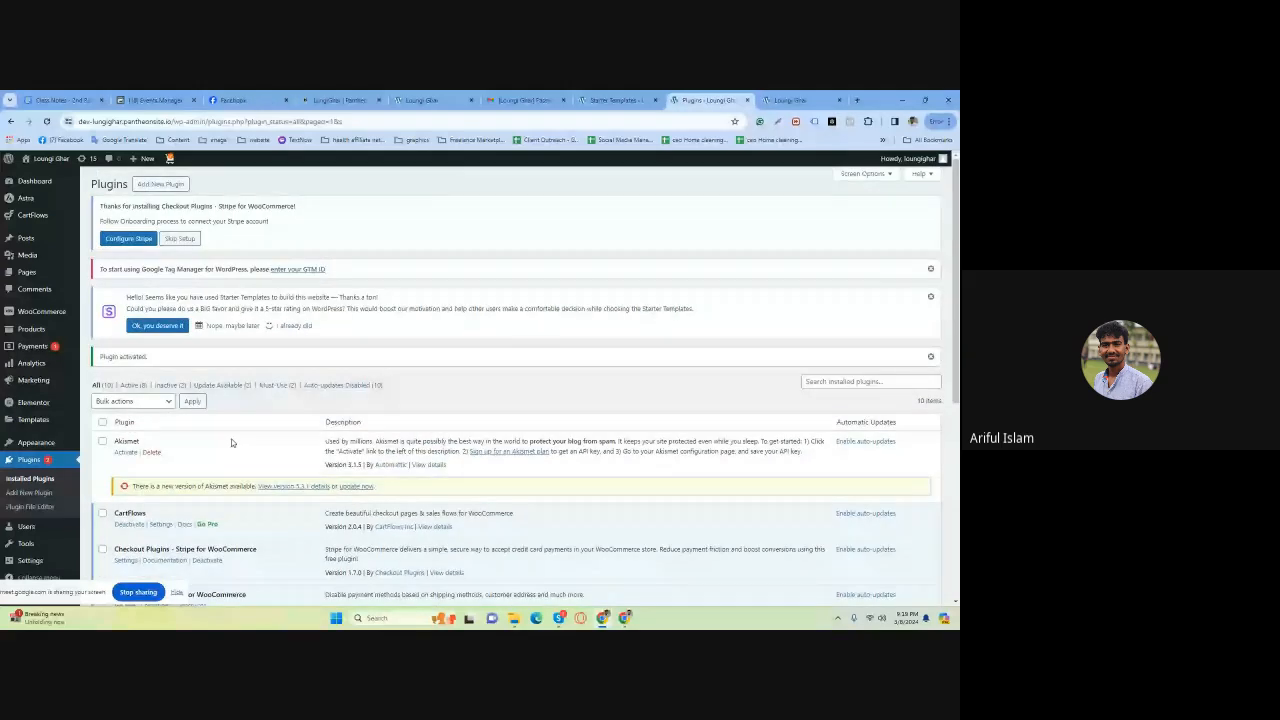
pyautogui.scroll(-5, 231, 442)
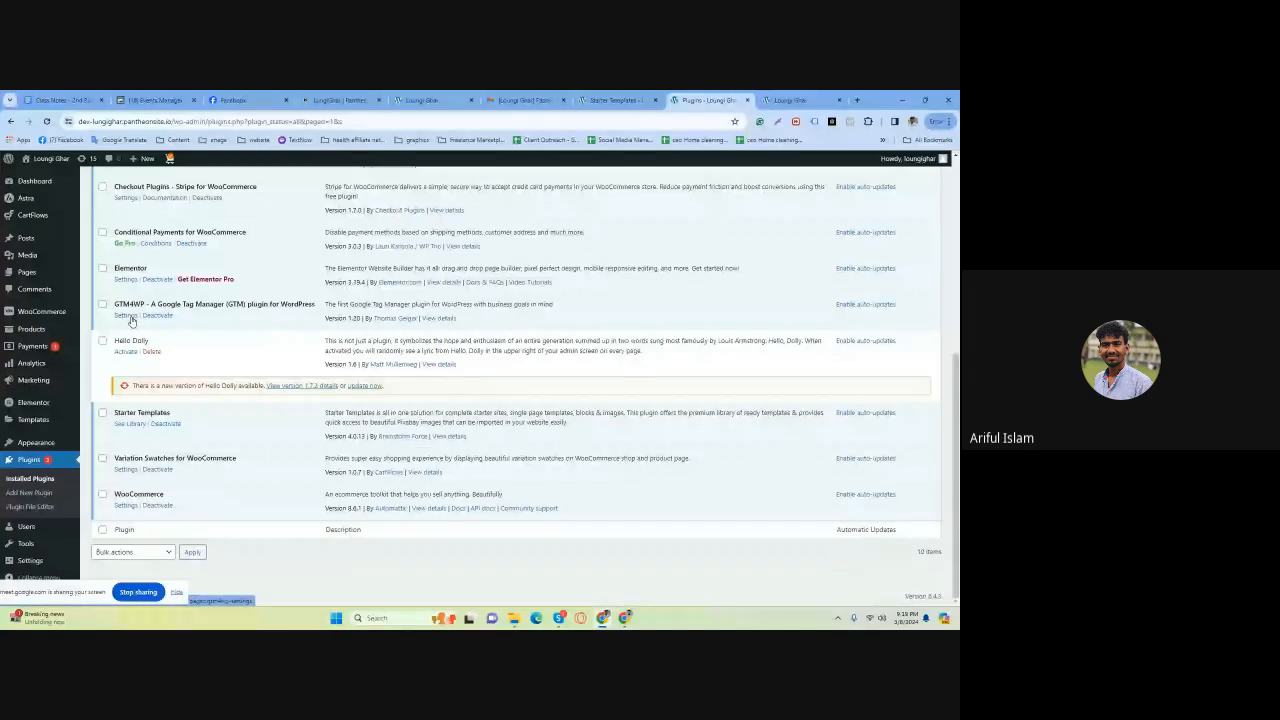
pyautogui.click(126, 315)
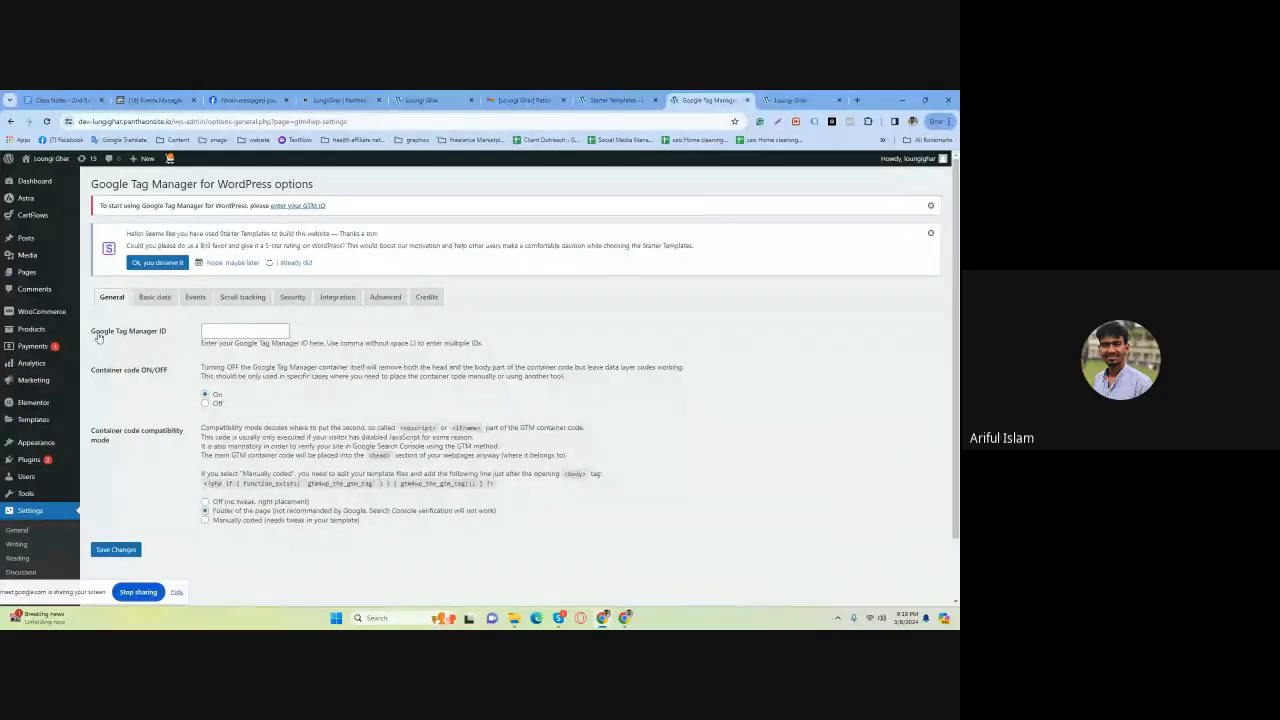
# Copy the store container's GTM ID from its Tag Manager workspace for use in the plugin's Google Tag Manager ID setting.
pyautogui.click(240, 331)
pyautogui.click(350, 333)
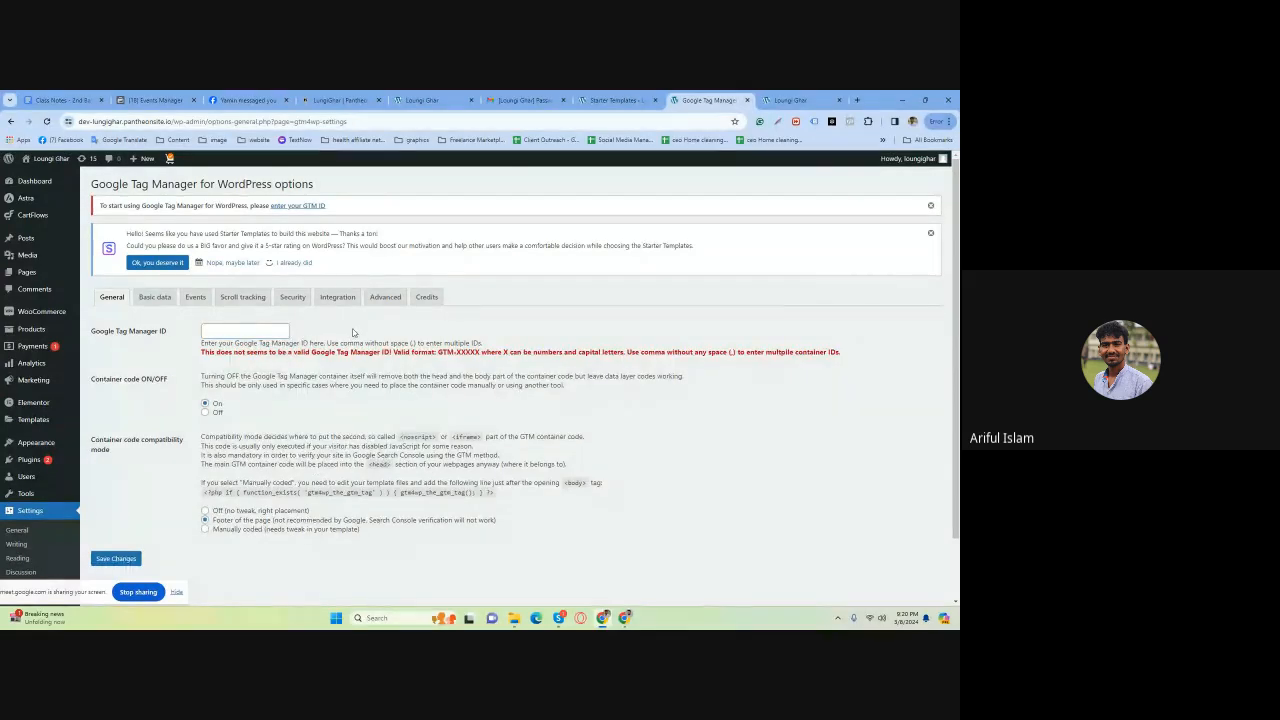
pyautogui.moveTo(602, 617)
pyautogui.click(587, 565)
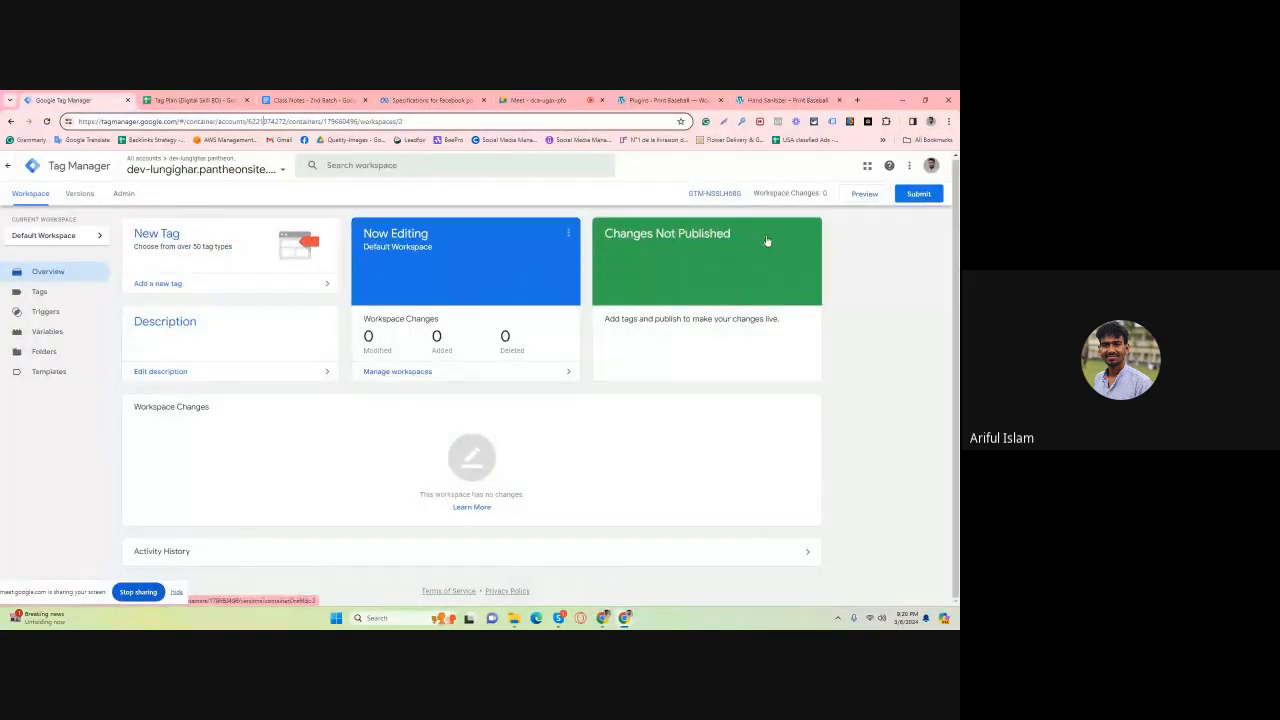
pyautogui.moveTo(748, 195); pyautogui.dragTo(686, 191)
pyautogui.rightClick(704, 197)
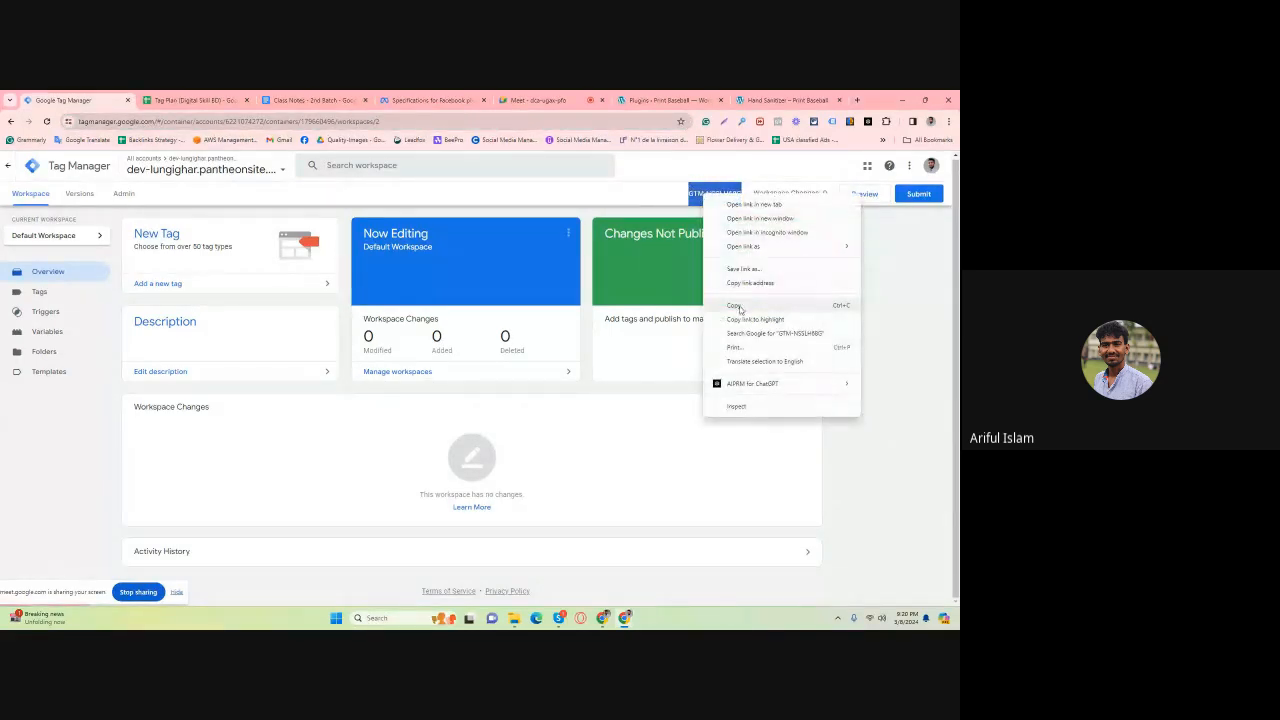
pyautogui.click(740, 308)
# Return to the GTM4WP options, paste the copied container ID as the Google Tag Manager ID, and set the container code to On.
pyautogui.click(604, 618)
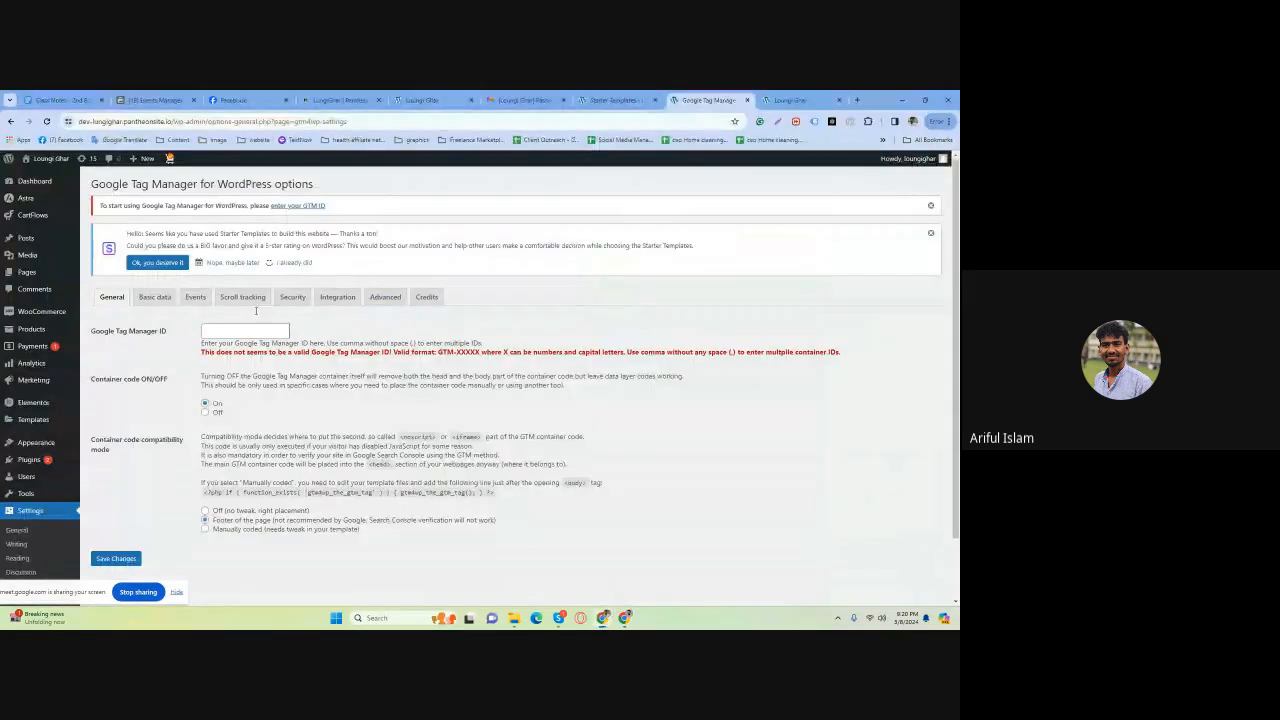
pyautogui.click(241, 331)
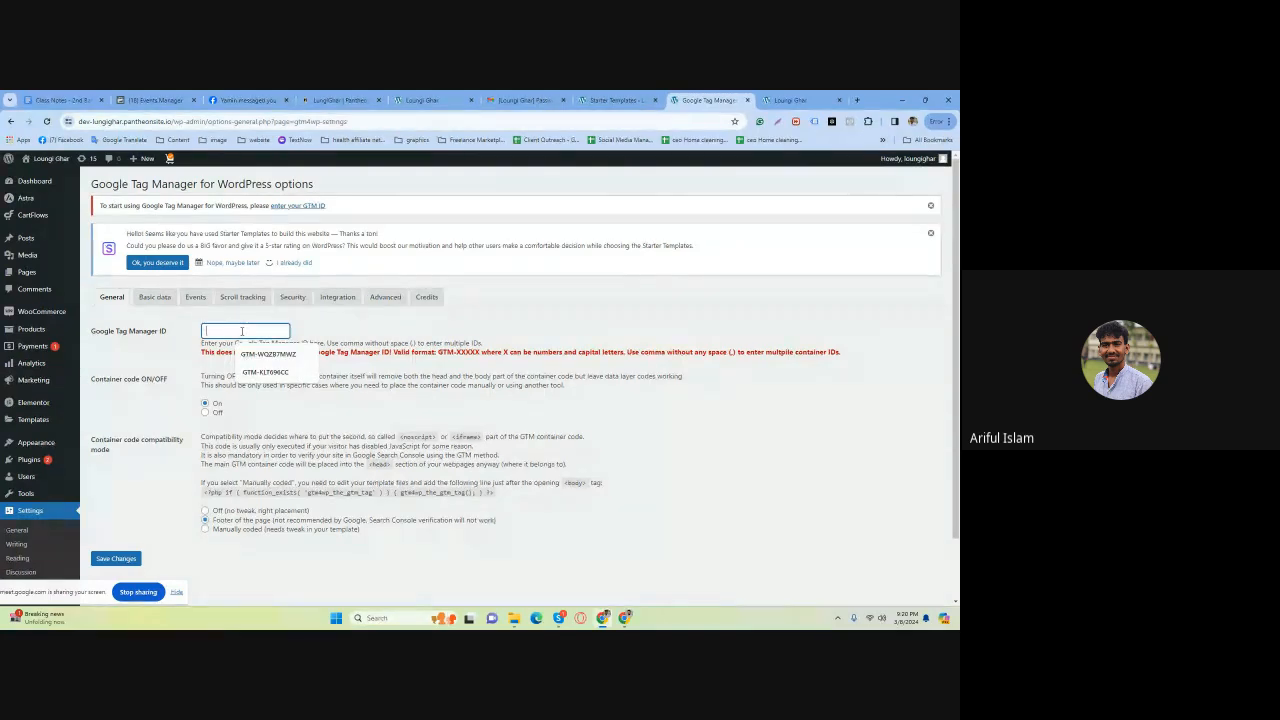
pyautogui.hotkey('ctrl', 'v')
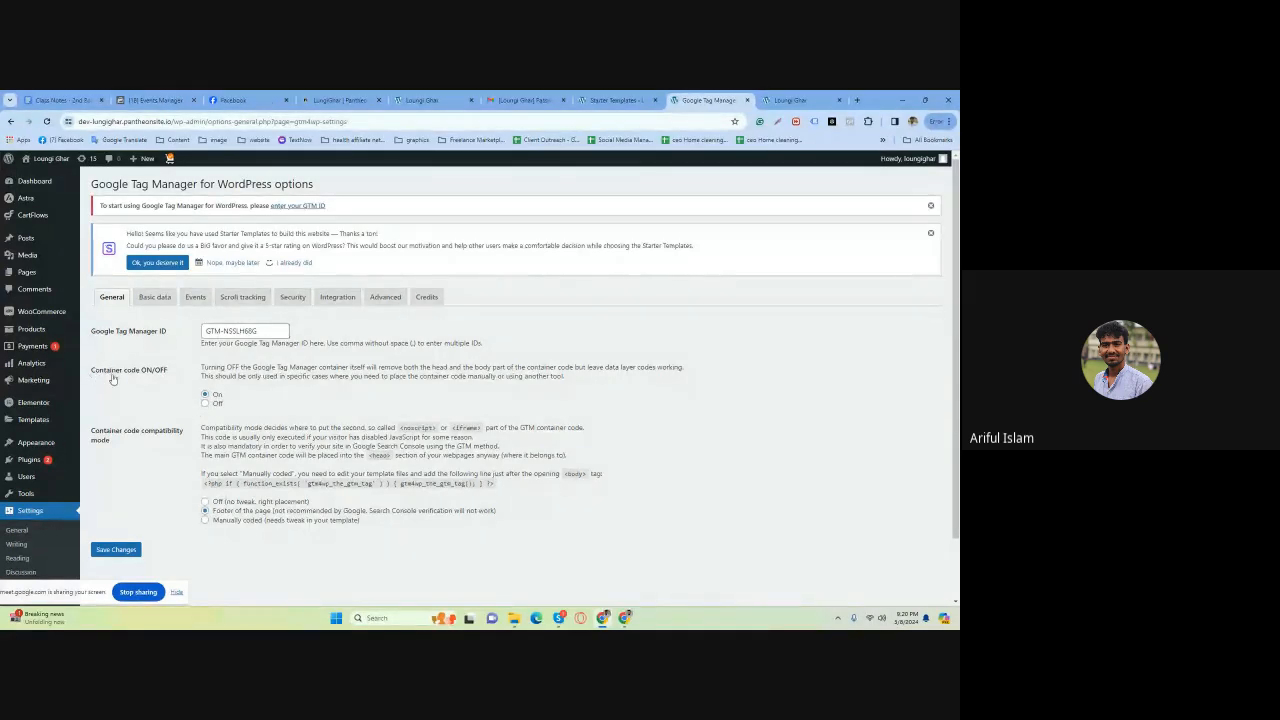
pyautogui.click(205, 403)
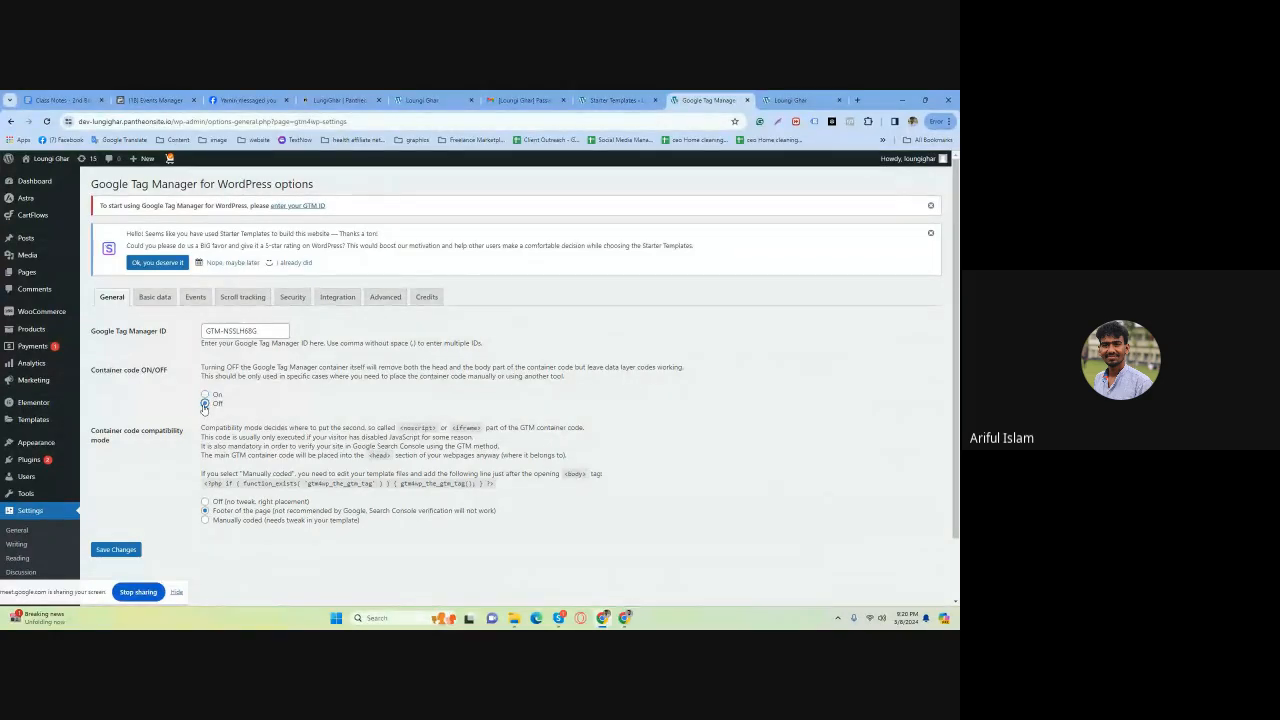
pyautogui.click(205, 395)
# Check the Tag Assistant Legacy extension in the Tag Manager window, and return to the plugin options in WordPress.
pyautogui.moveTo(624, 615)
pyautogui.click(705, 560)
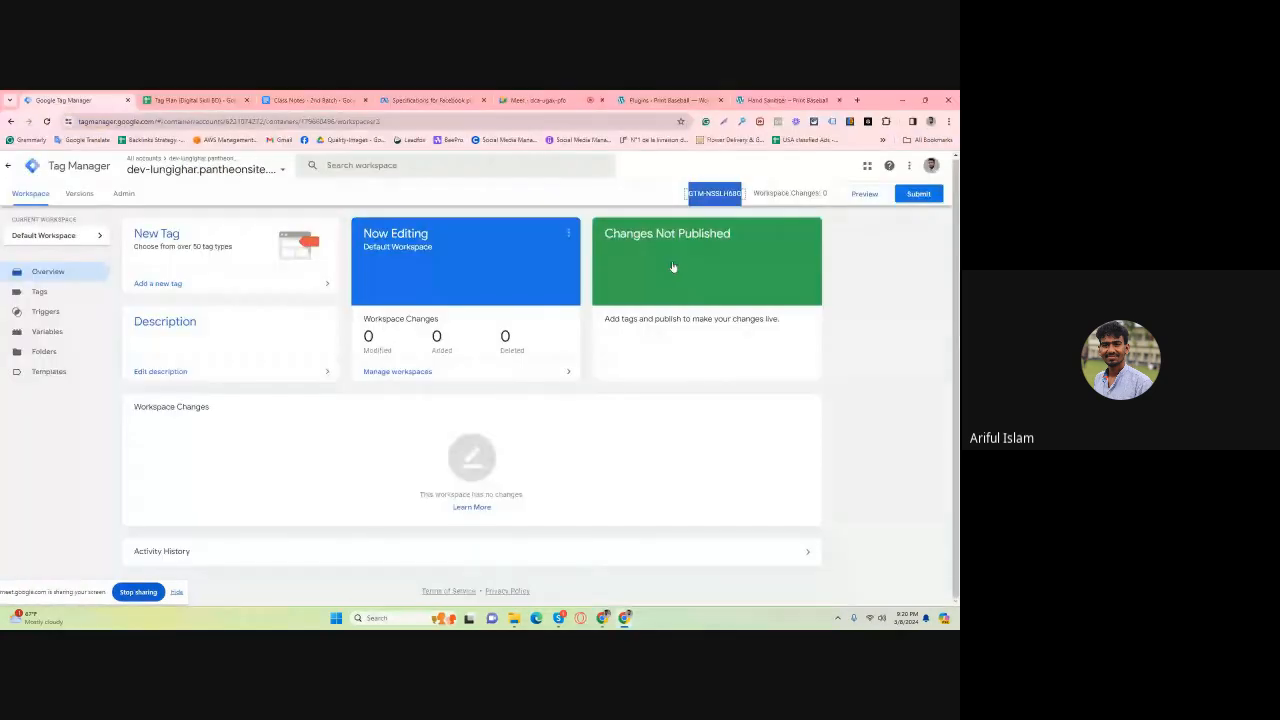
pyautogui.click(831, 122)
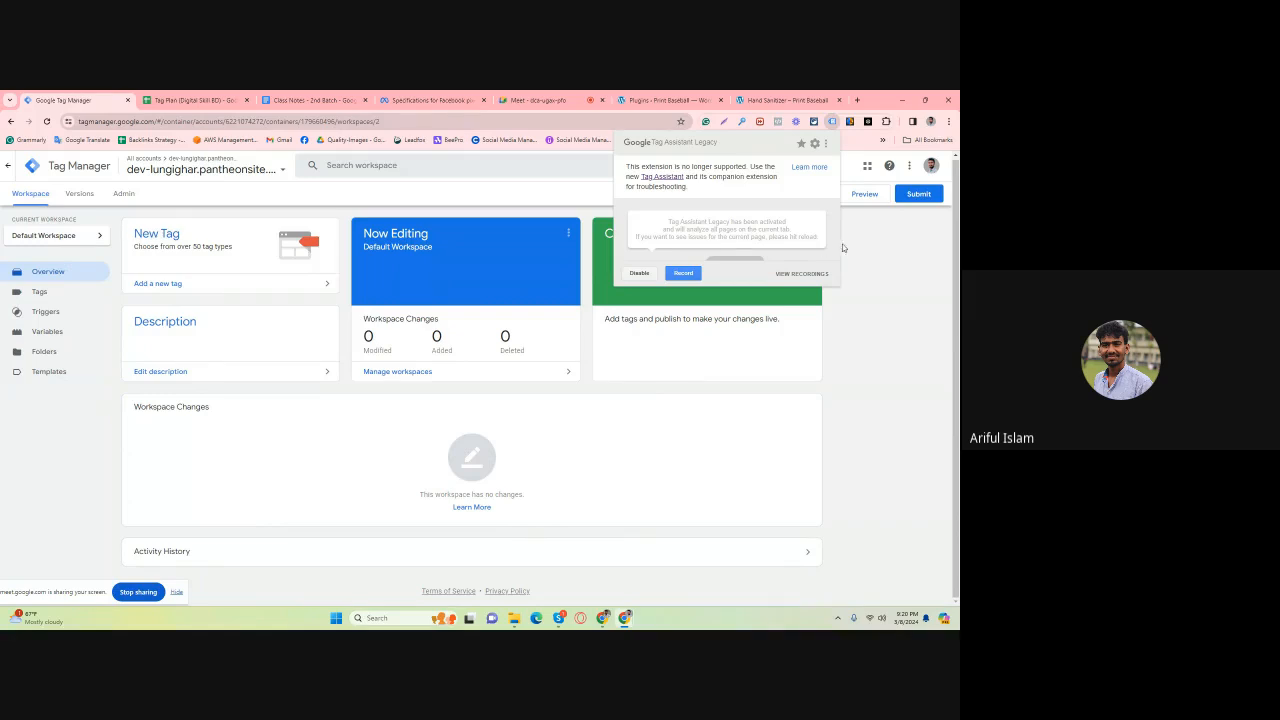
pyautogui.moveTo(602, 617)
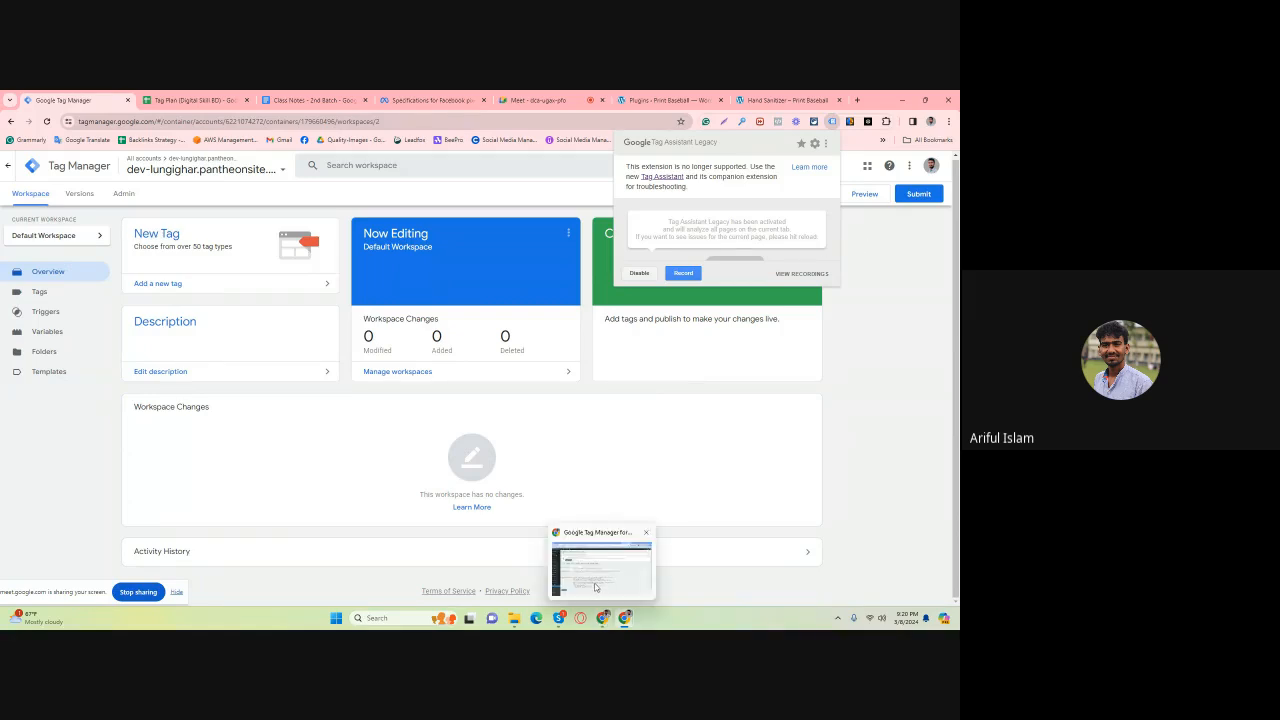
pyautogui.click(598, 590)
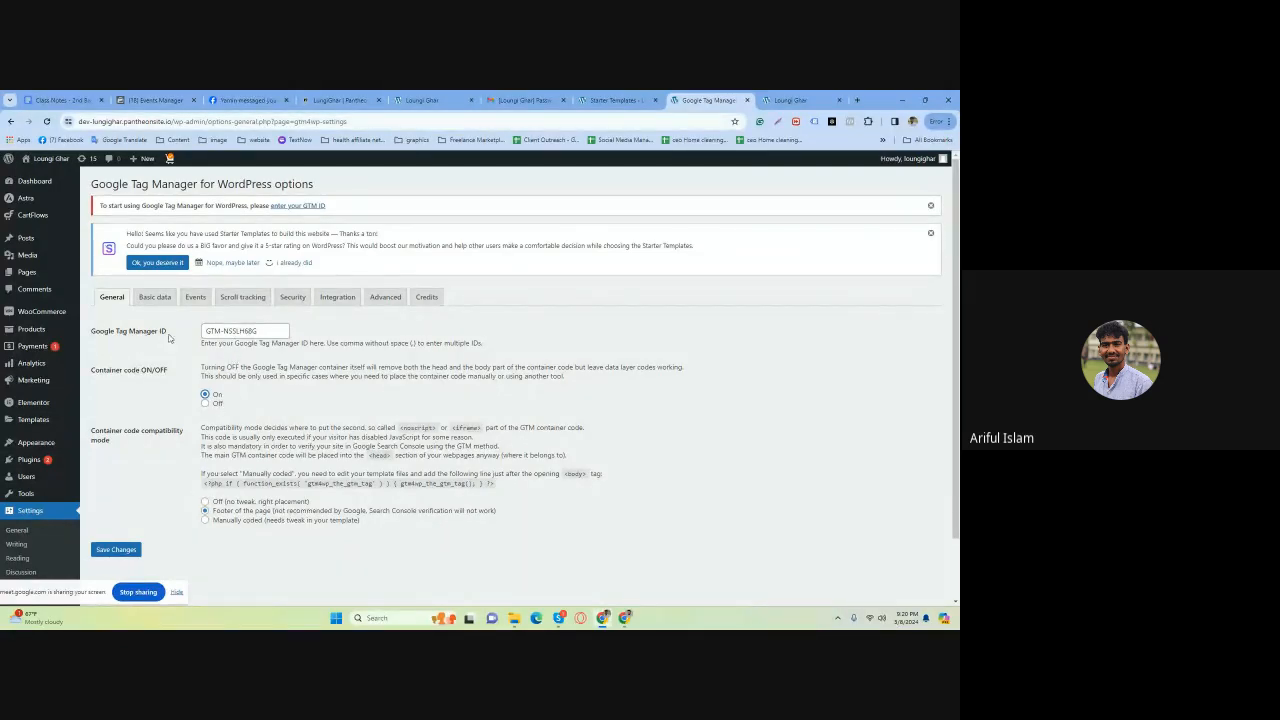
# Save the plugin's general settings with the container ID and review the reloaded options page.
pyautogui.click(117, 550)
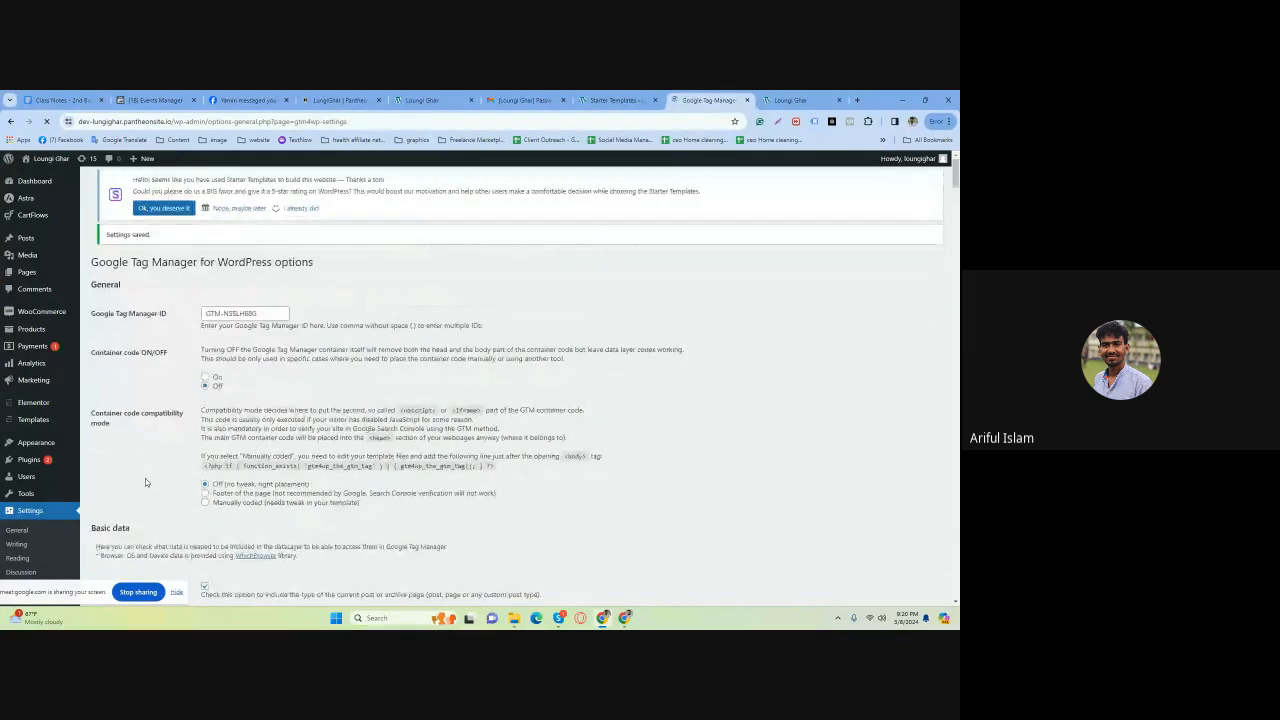
pyautogui.scroll(-2, 157, 388)
pyautogui.scroll(2, 157, 392)
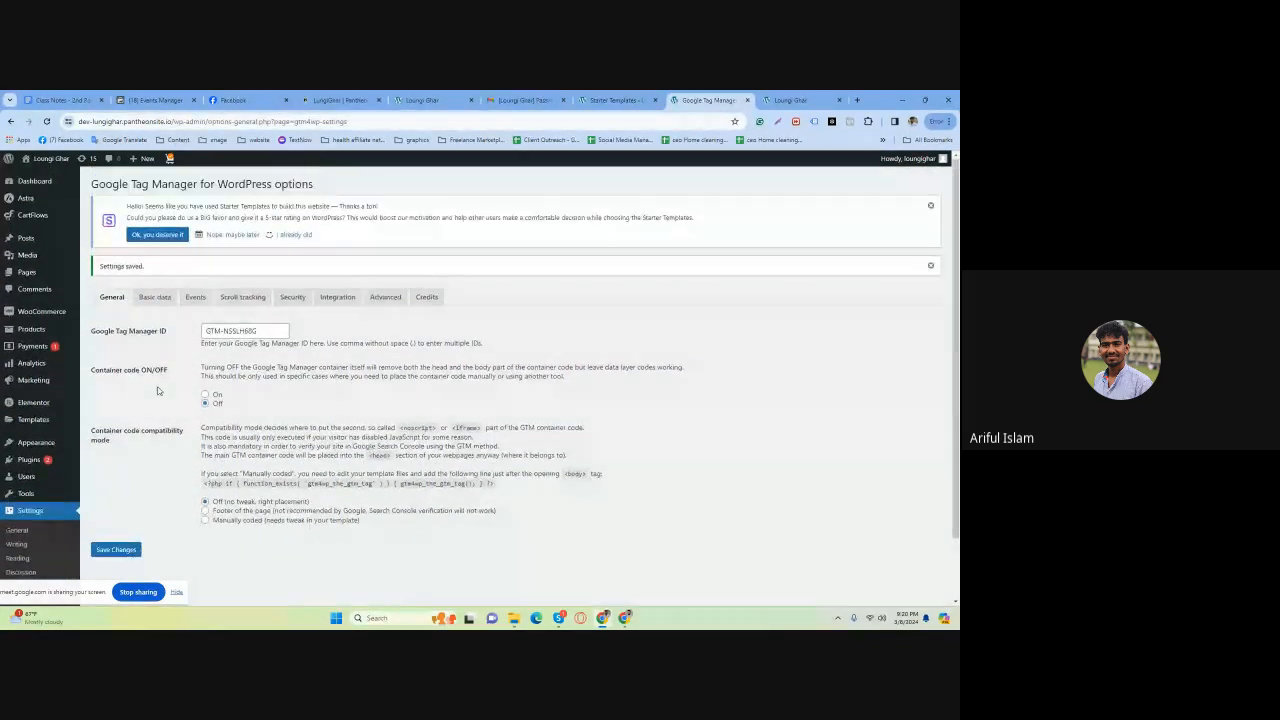
# Look through the plugin's Basic data, Events, Scroll tracking and Security settings.
pyautogui.click(155, 300)
pyautogui.scroll(-3, 177, 456)
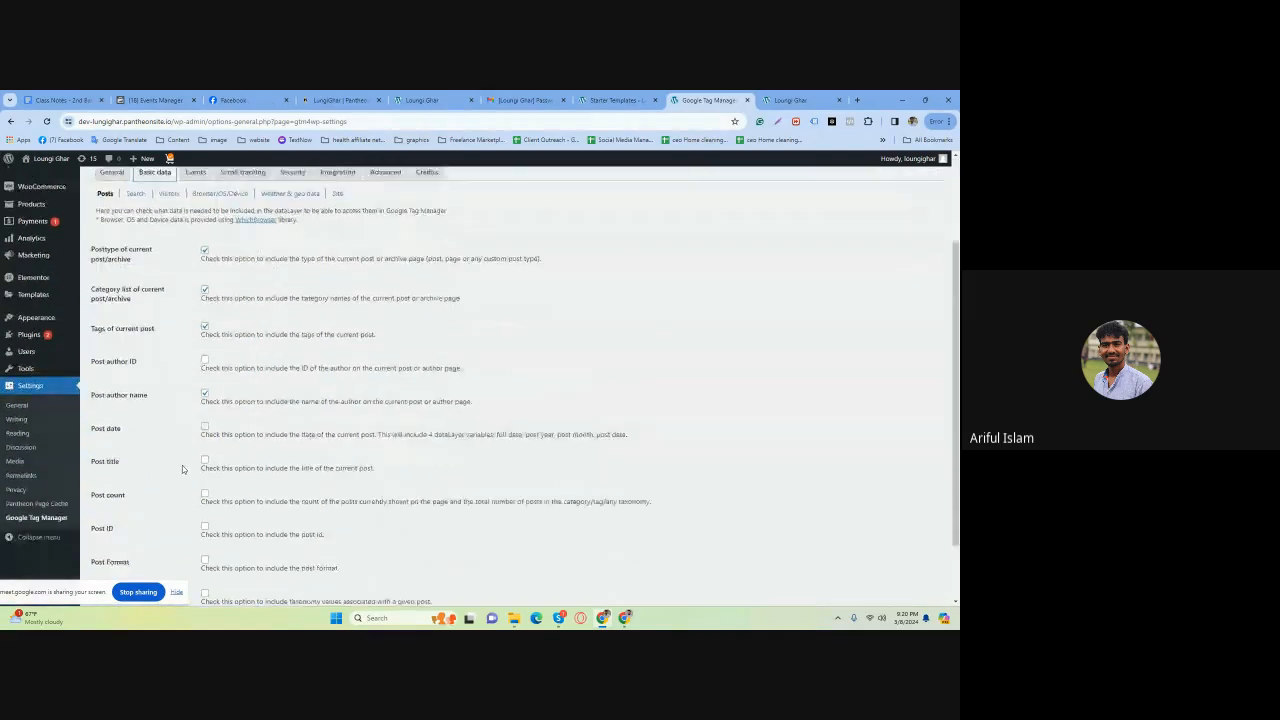
pyautogui.scroll(3, 177, 456)
pyautogui.click(195, 247)
pyautogui.click(243, 247)
pyautogui.click(290, 248)
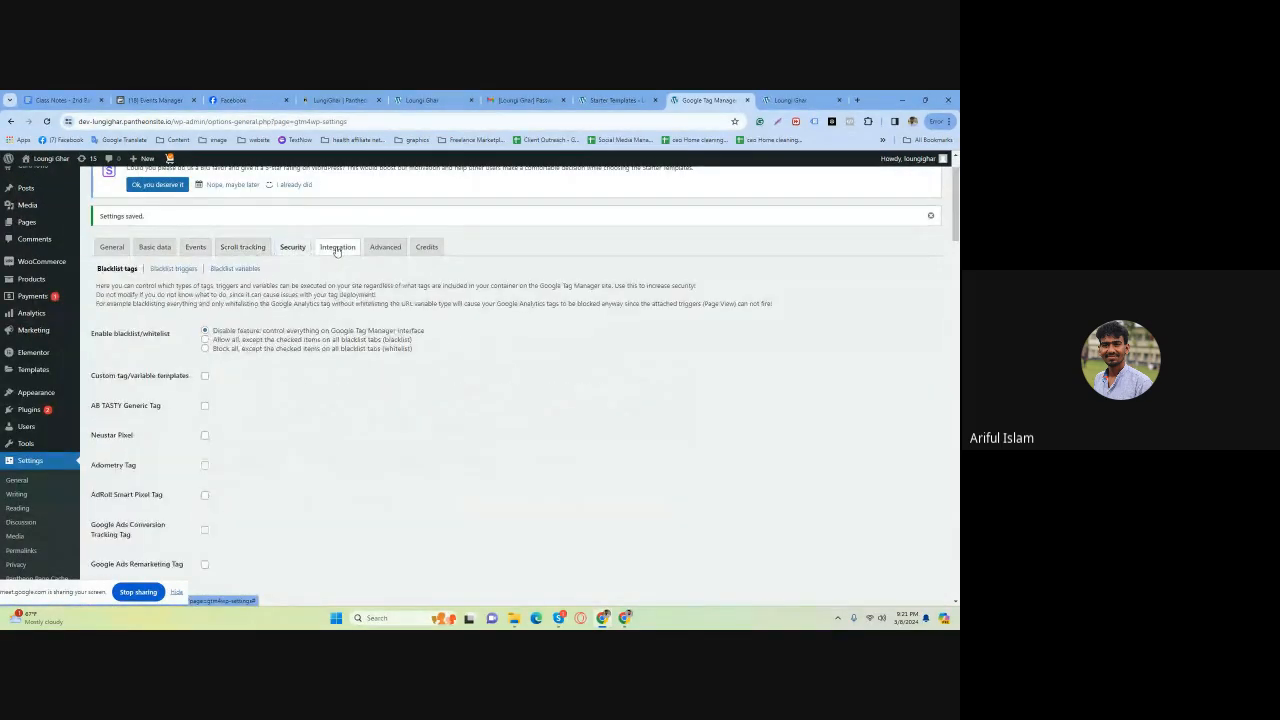
# Enable Track e-commerce in the plugin's WooCommerce integration settings and save the changes.
pyautogui.click(336, 248)
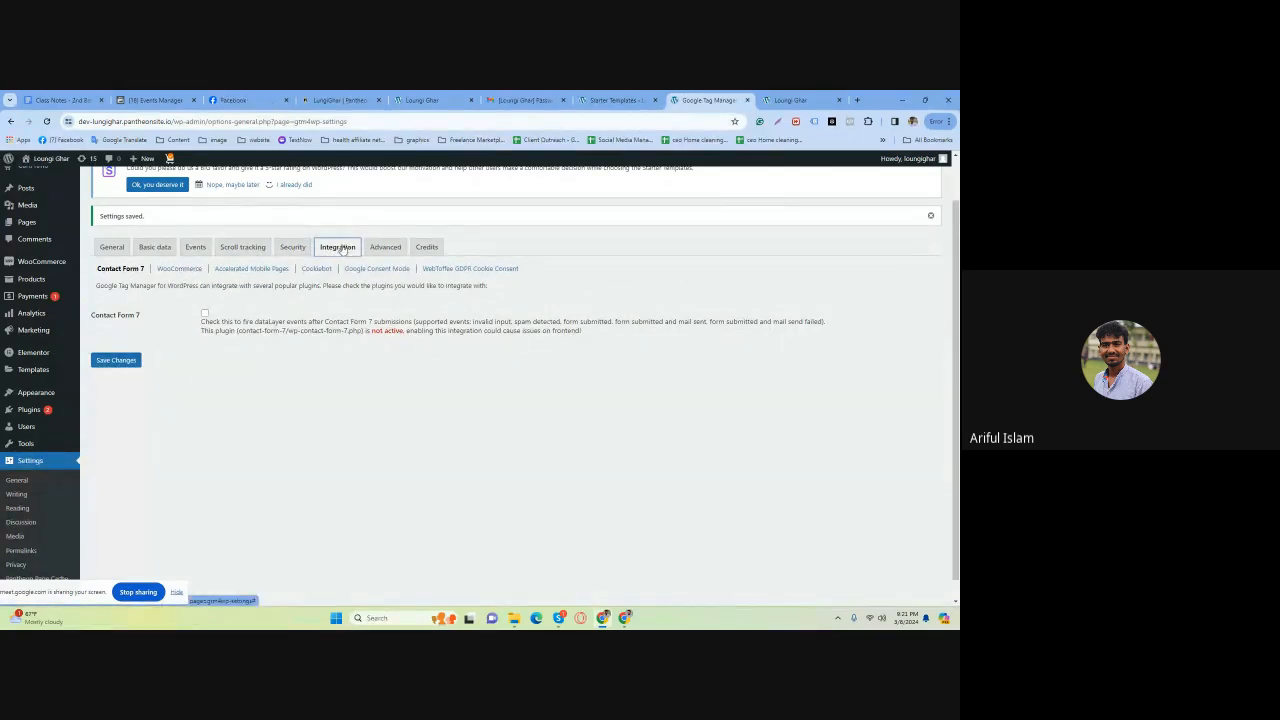
pyautogui.click(176, 270)
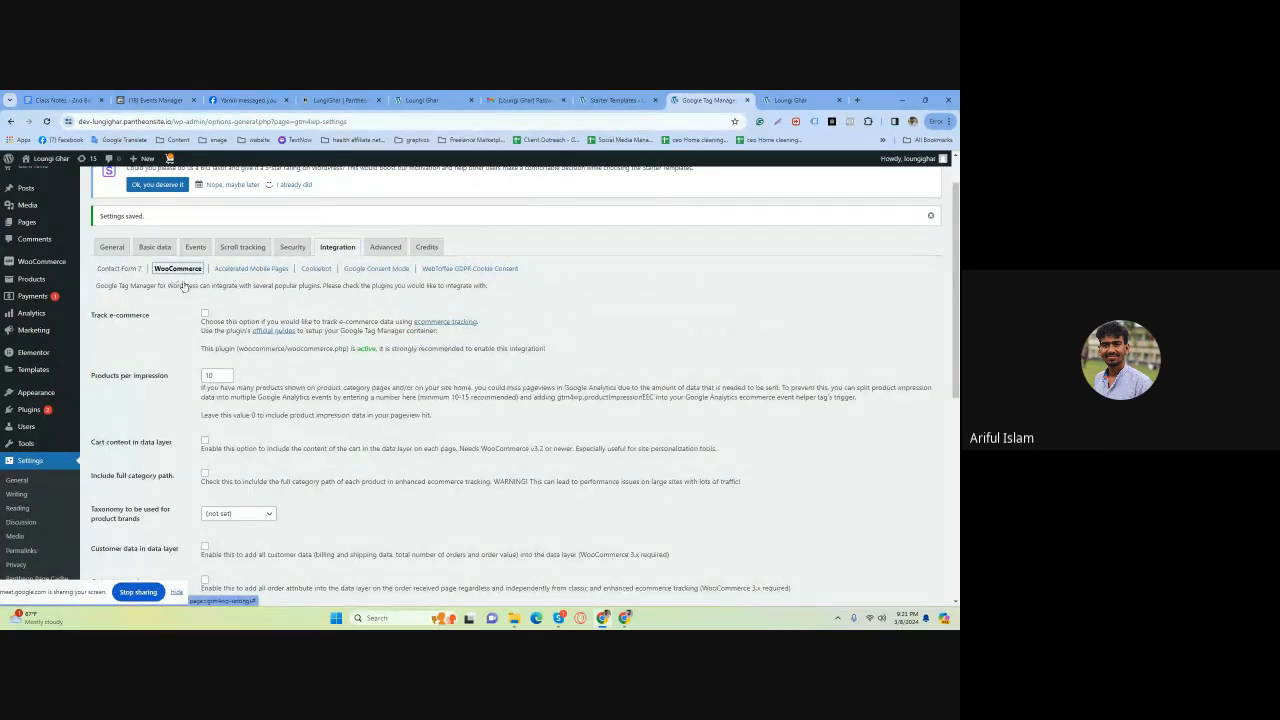
pyautogui.scroll(1, 147, 430)
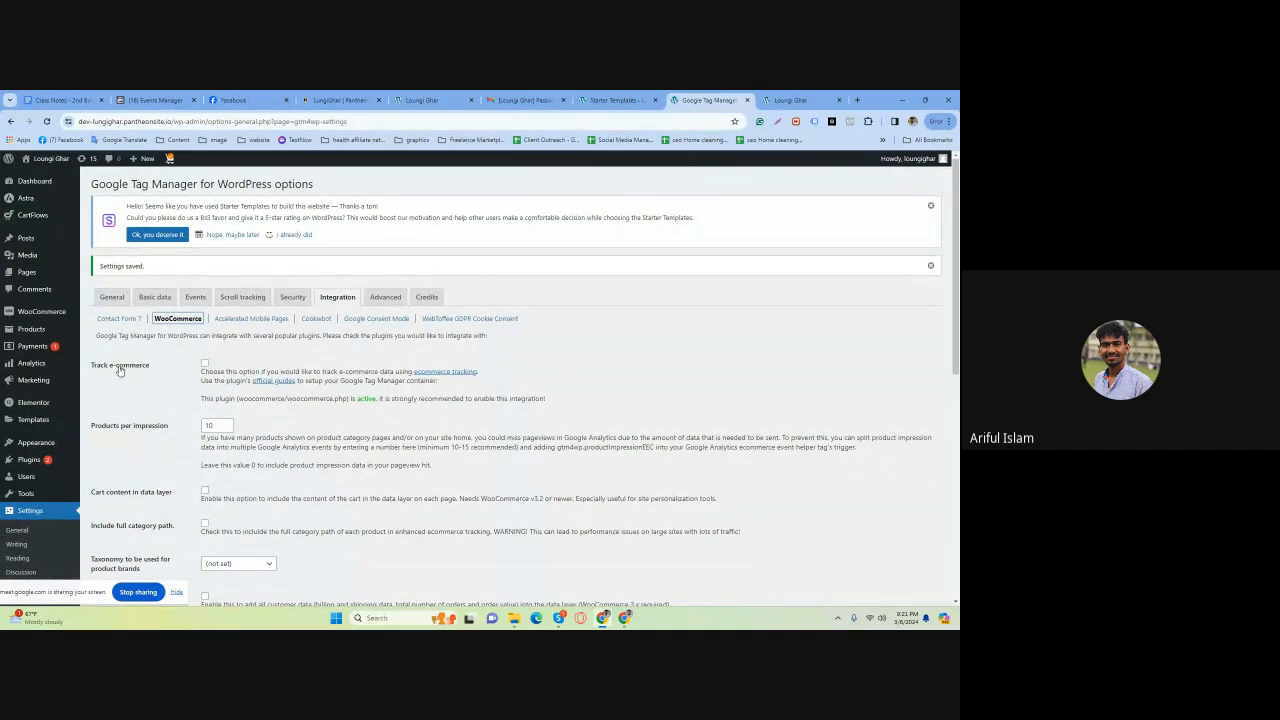
pyautogui.click(205, 364)
pyautogui.scroll(-4, 152, 406)
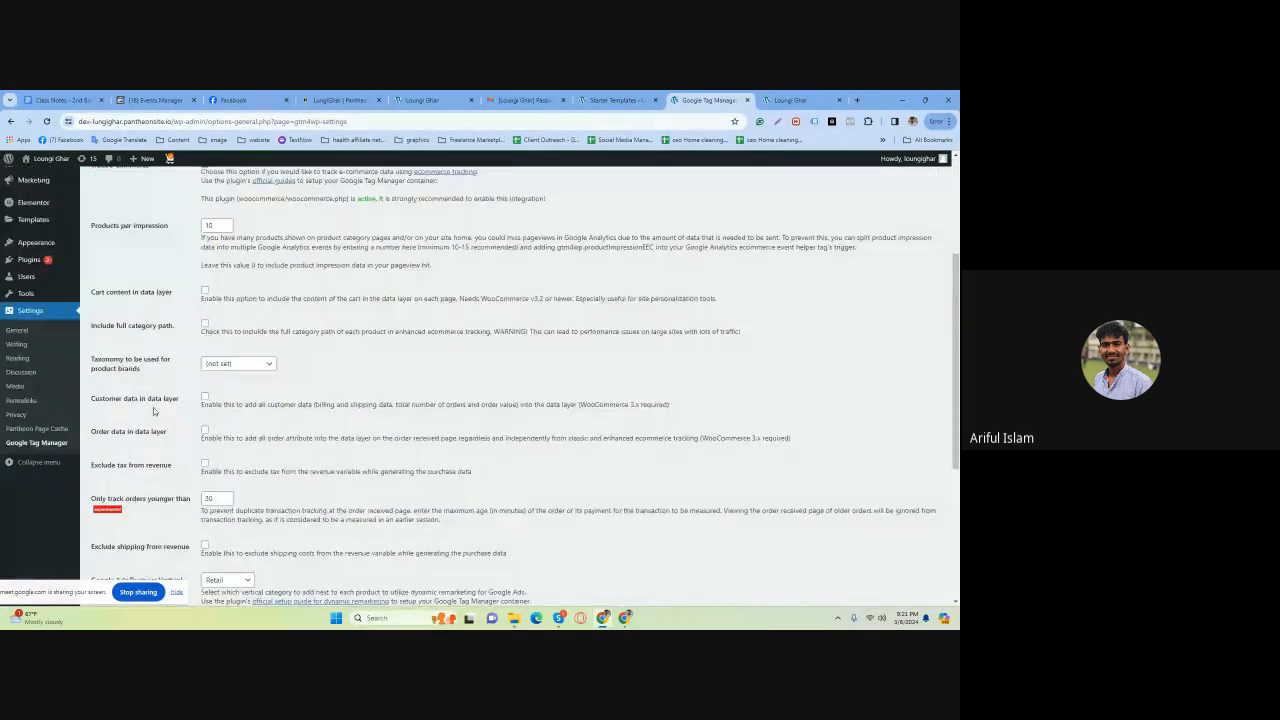
pyautogui.scroll(4, 153, 407)
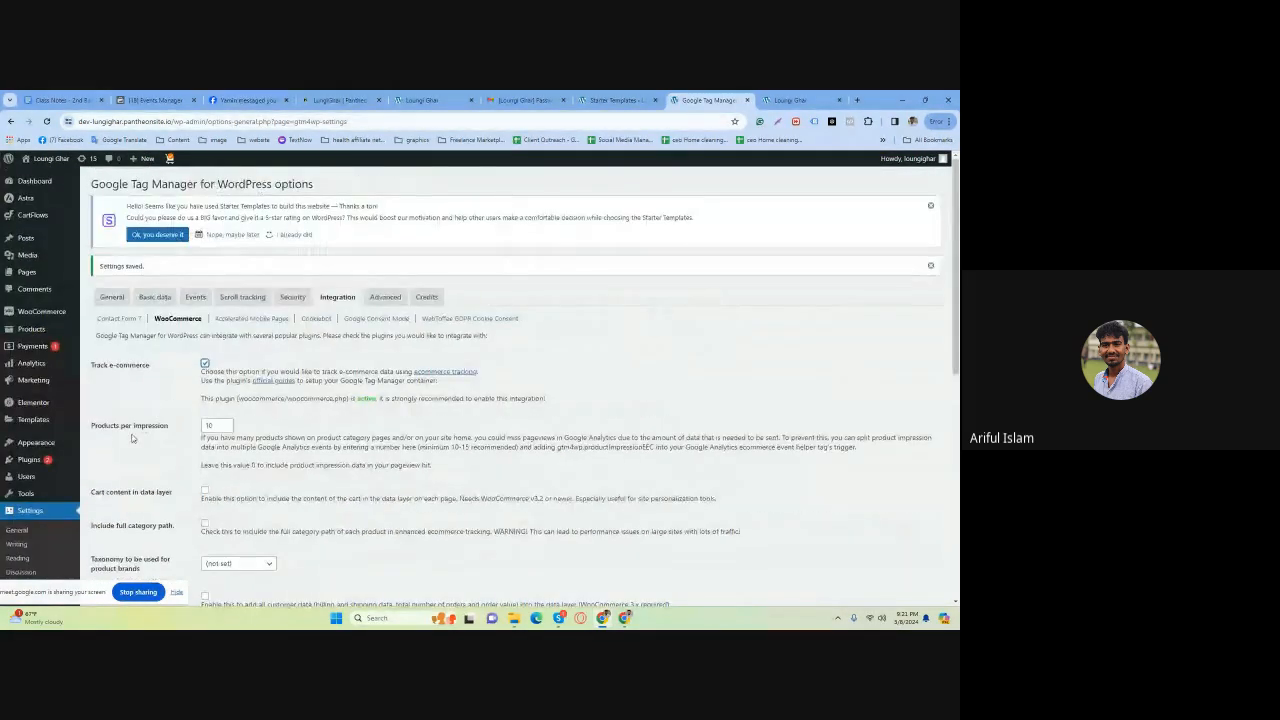
pyautogui.scroll(-15, 185, 444)
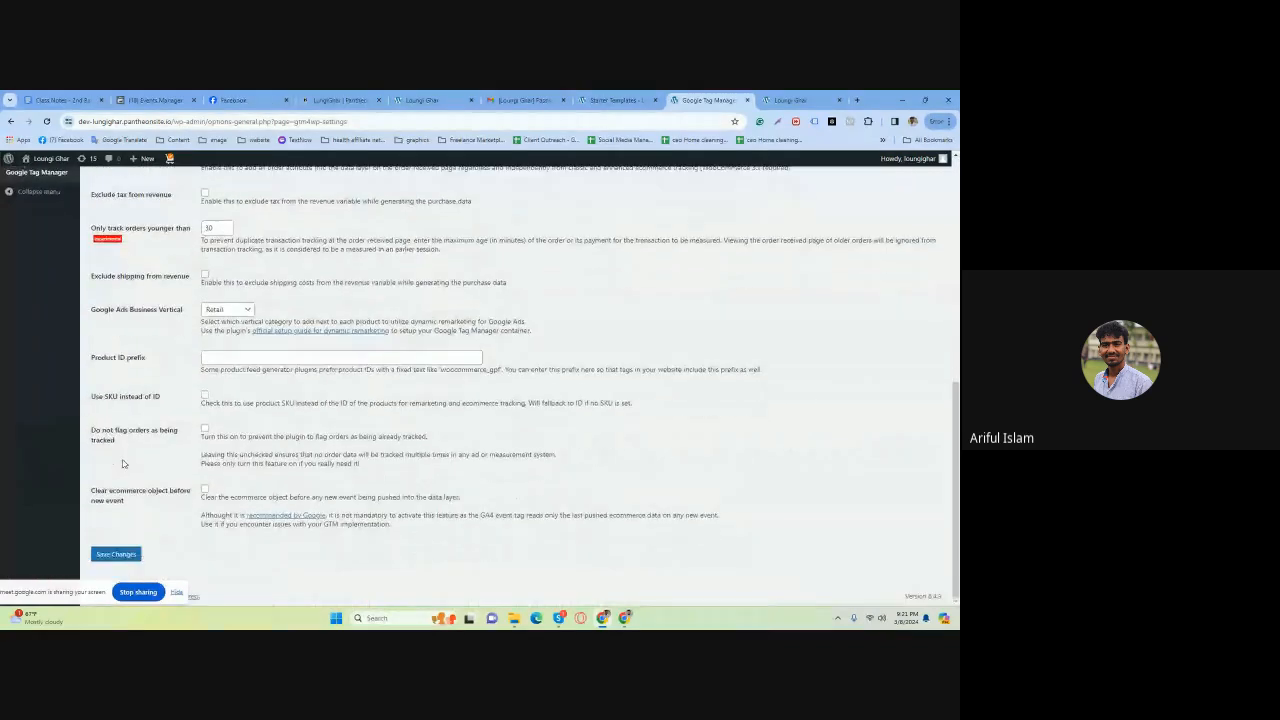
pyautogui.click(115, 554)
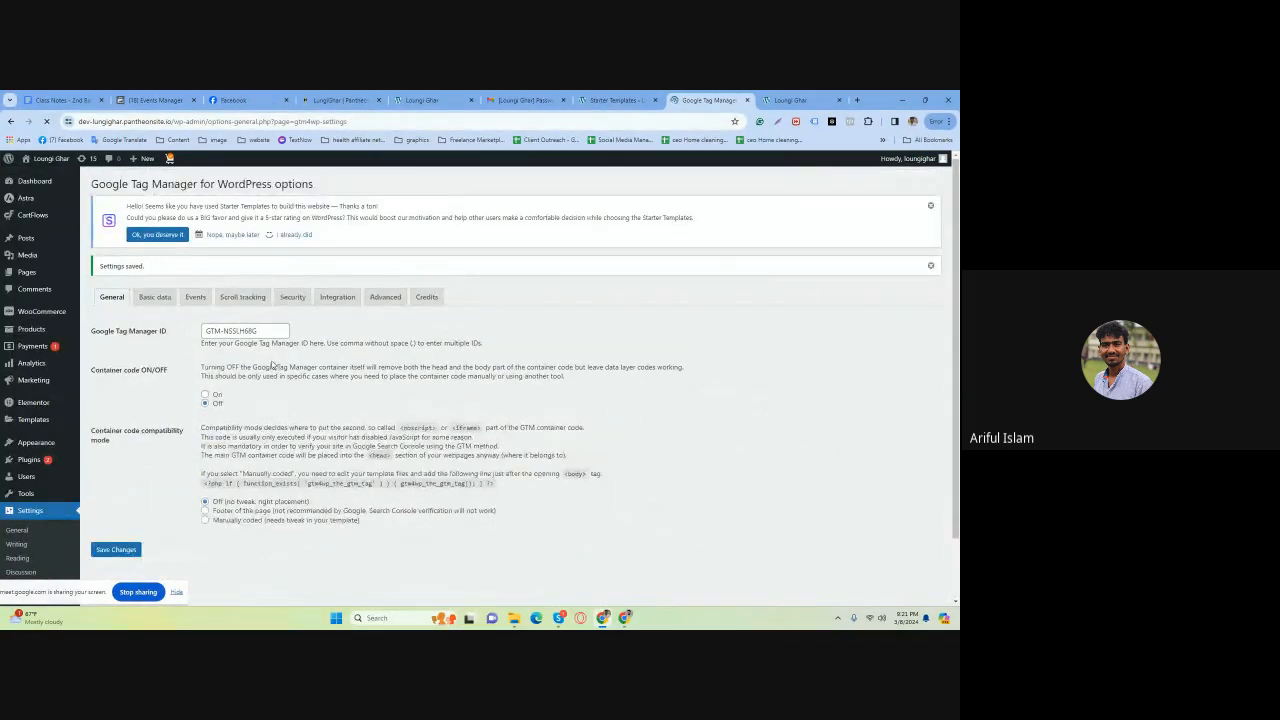
# Switch back to the store container's workspace overview in Tag Manager.
pyautogui.moveTo(621, 620)
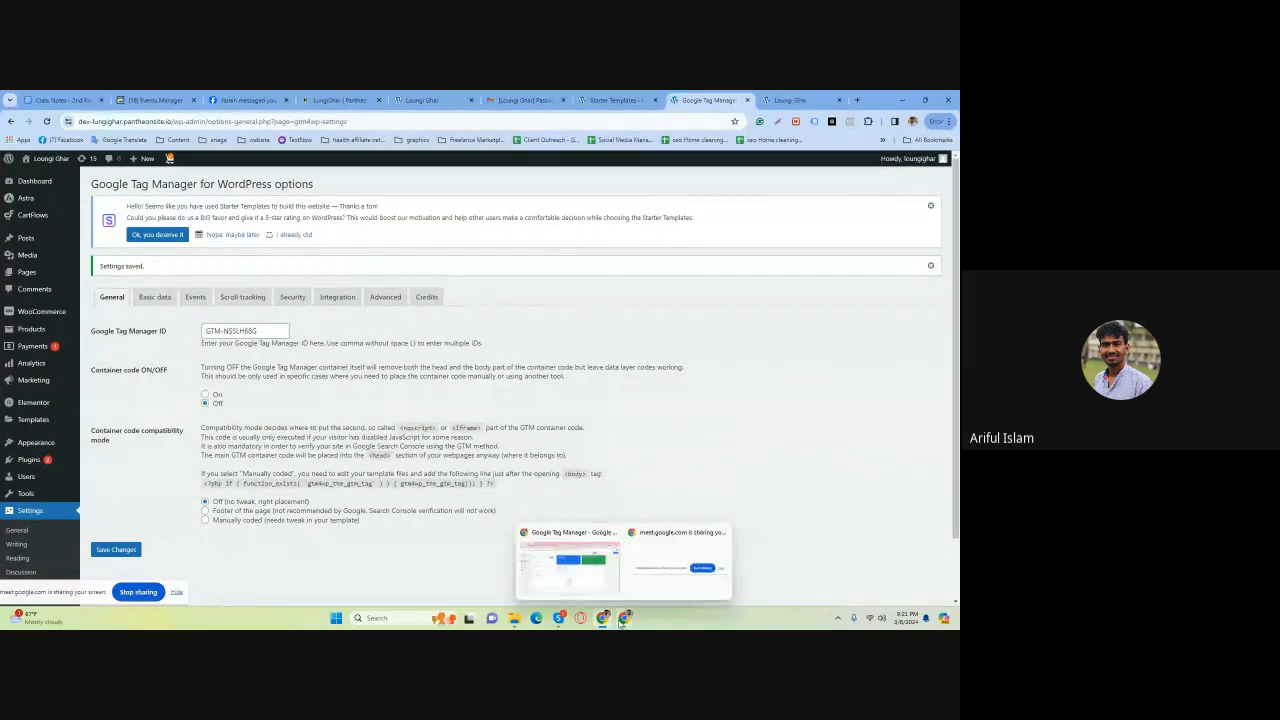
pyautogui.click(575, 578)
pyautogui.click(894, 289)
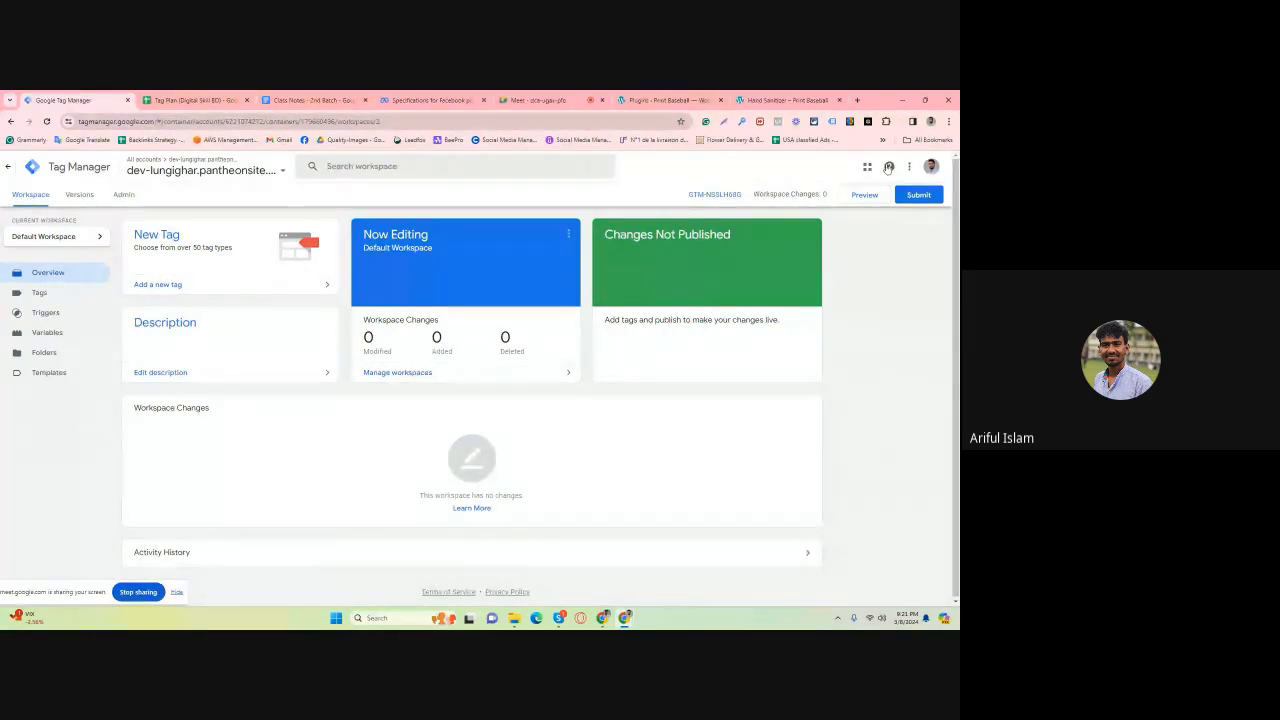
pyautogui.click(919, 194)
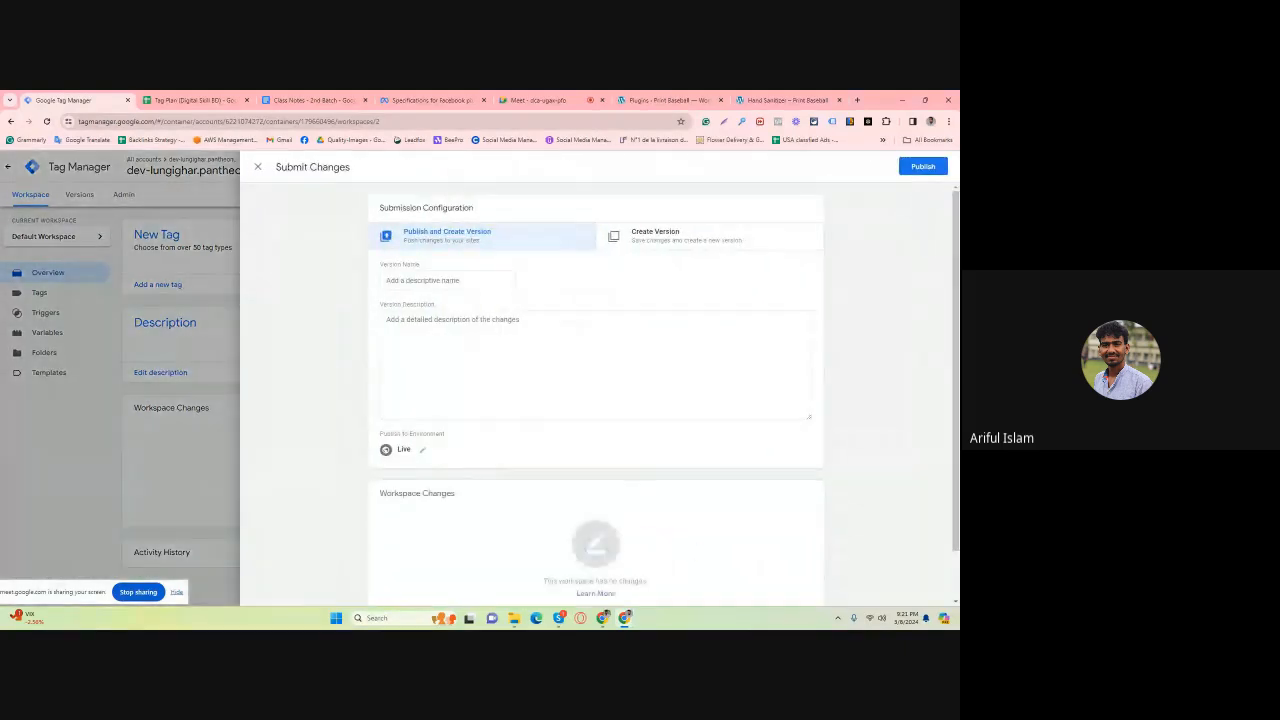
pyautogui.scroll(-2, 427, 420)
pyautogui.scroll(2, 429, 423)
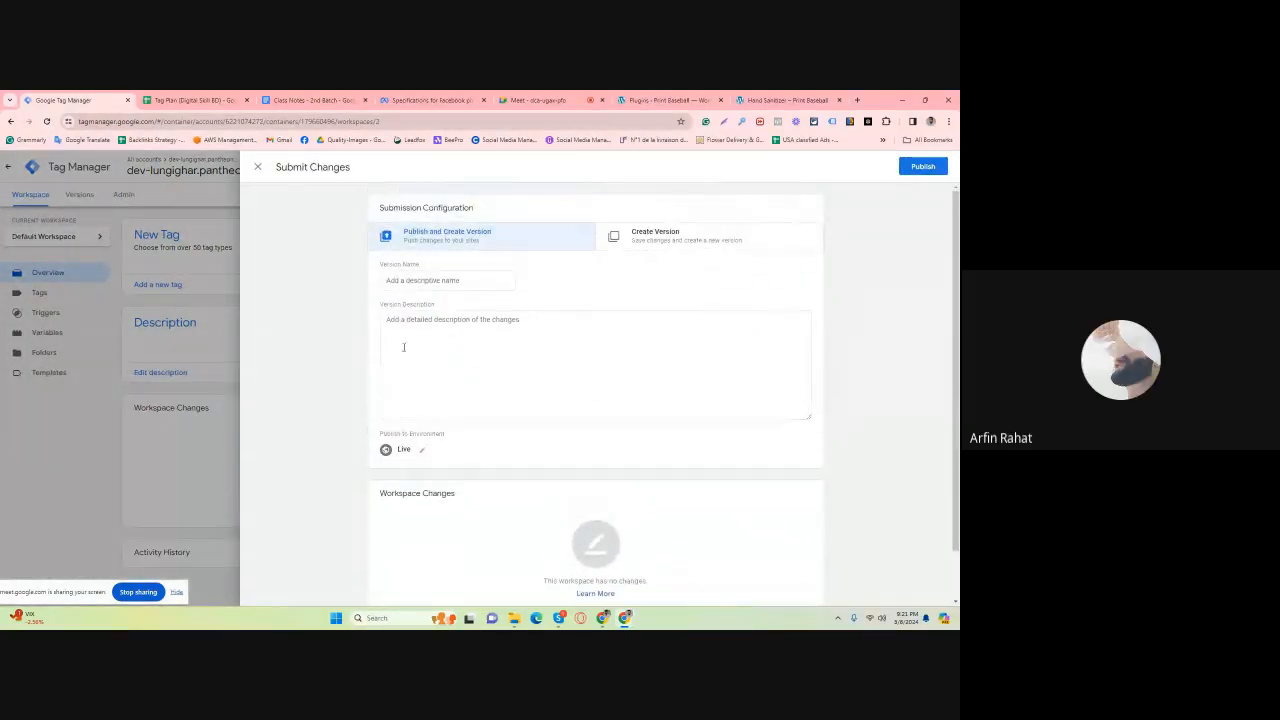
pyautogui.click(259, 168)
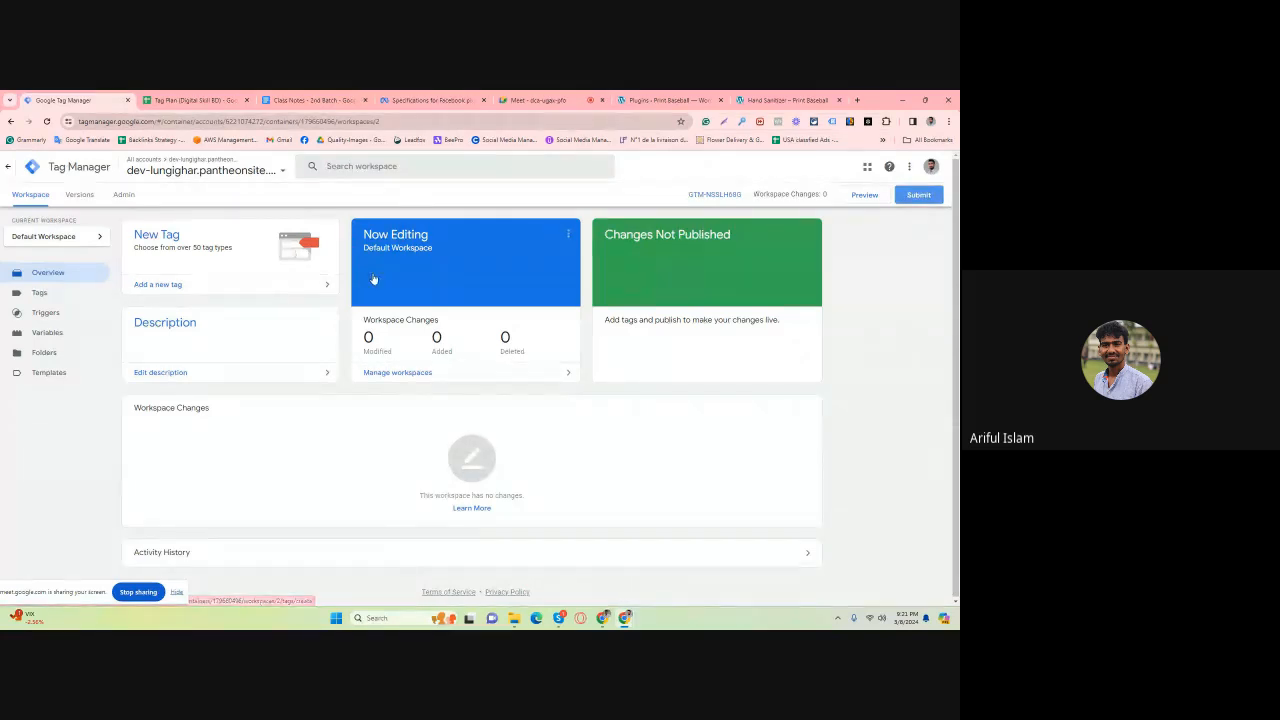
pyautogui.click(832, 122)
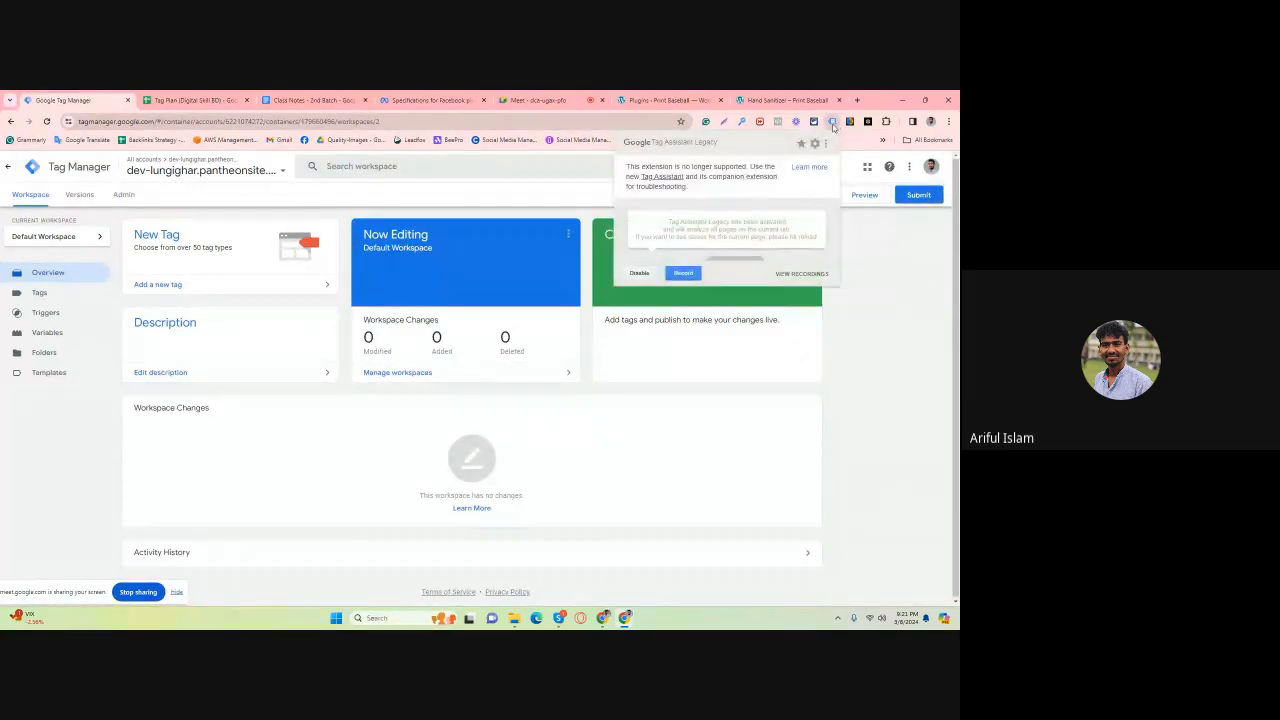
pyautogui.click(877, 325)
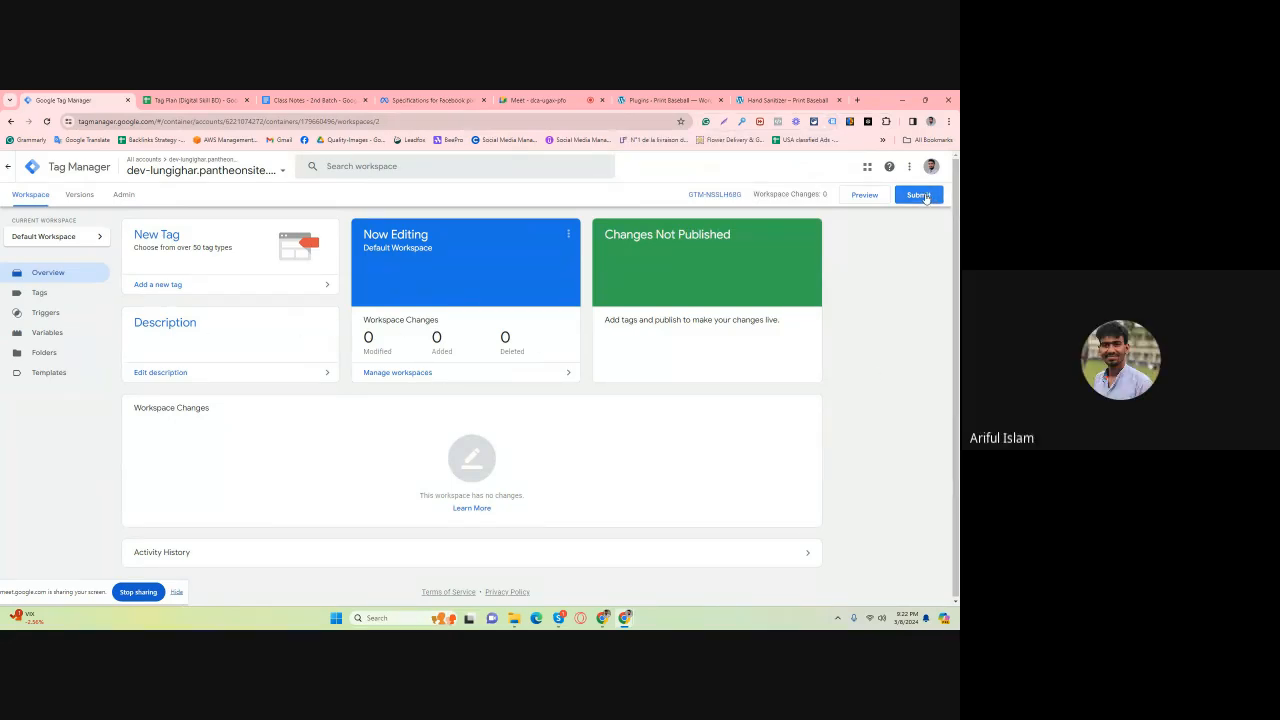
# Submit and publish the workspace to the Live environment without a version name or description, and close the version summary.
pyautogui.click(925, 197)
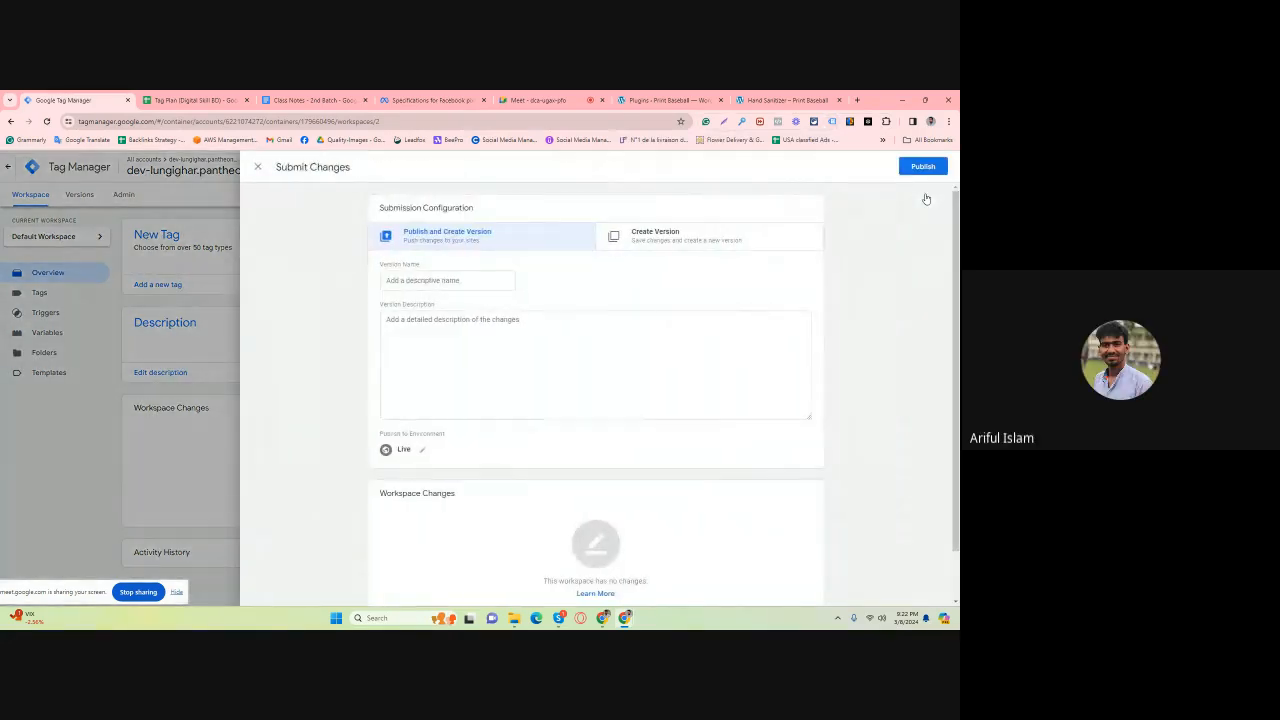
pyautogui.scroll(-1, 519, 400)
pyautogui.scroll(-1, 519, 400)
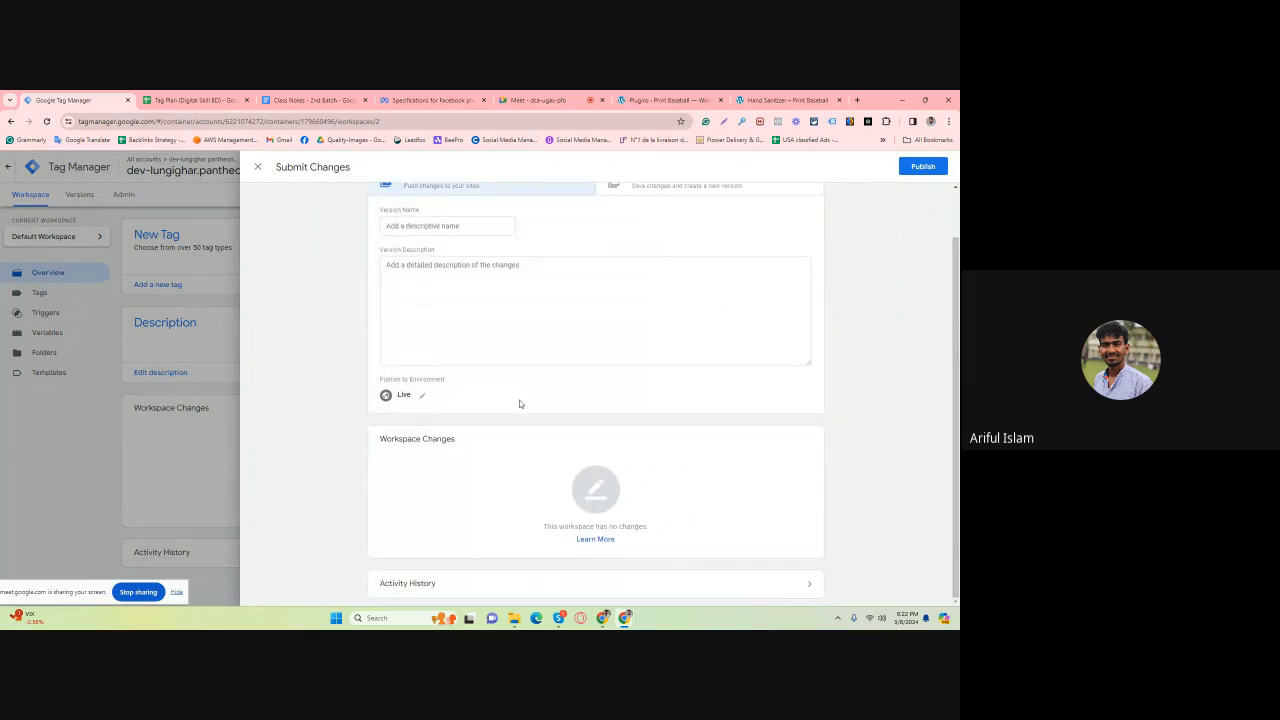
pyautogui.scroll(2, 519, 403)
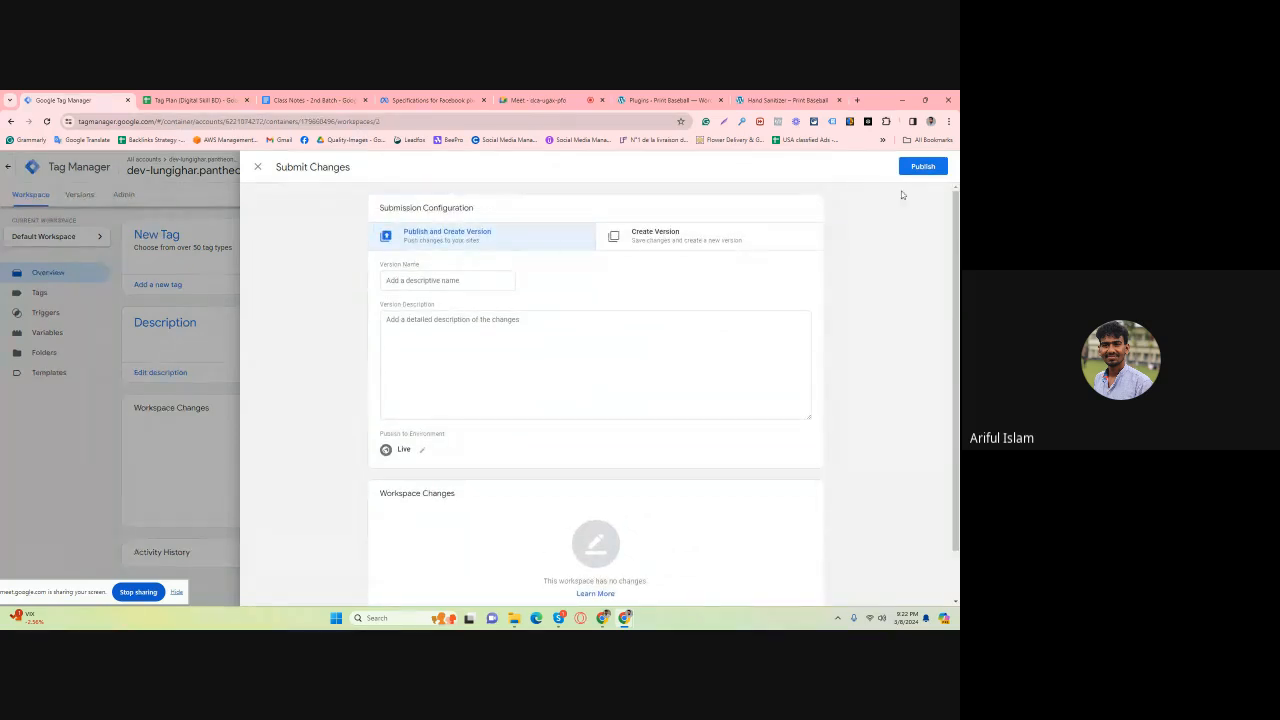
pyautogui.click(922, 167)
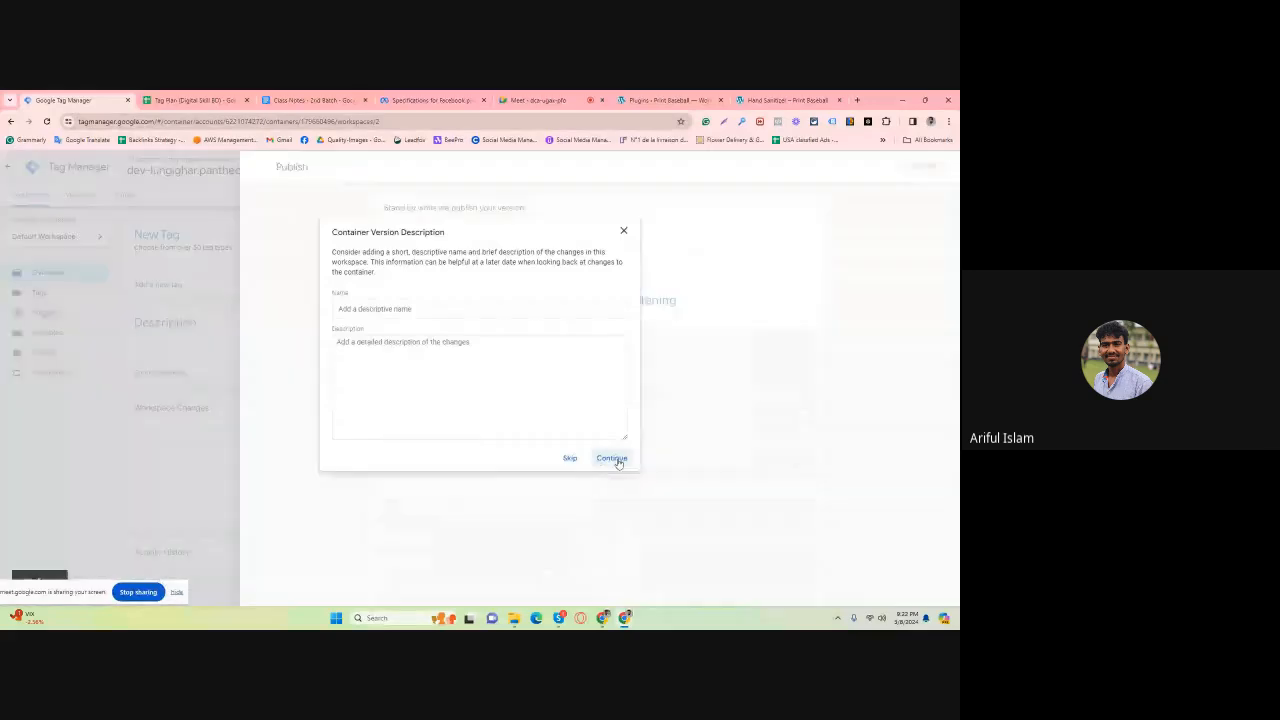
pyautogui.click(611, 458)
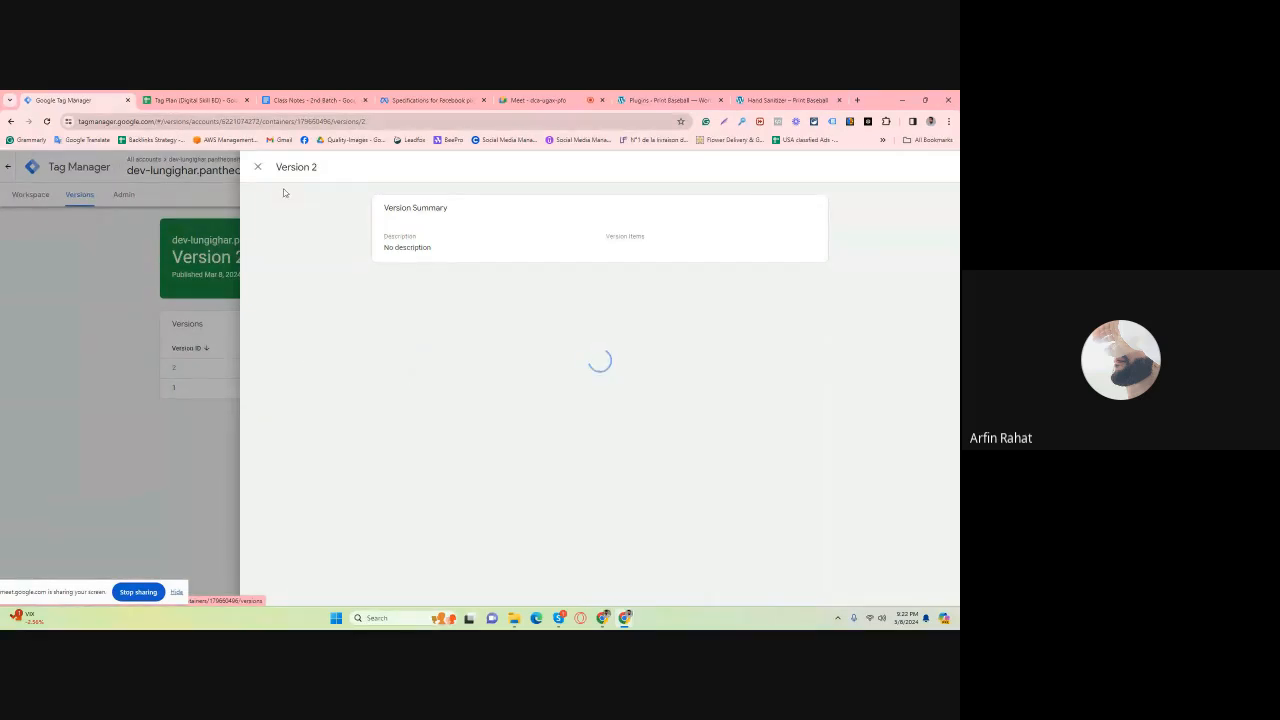
pyautogui.scroll(-3, 410, 400)
pyautogui.scroll(3, 410, 400)
pyautogui.click(257, 166)
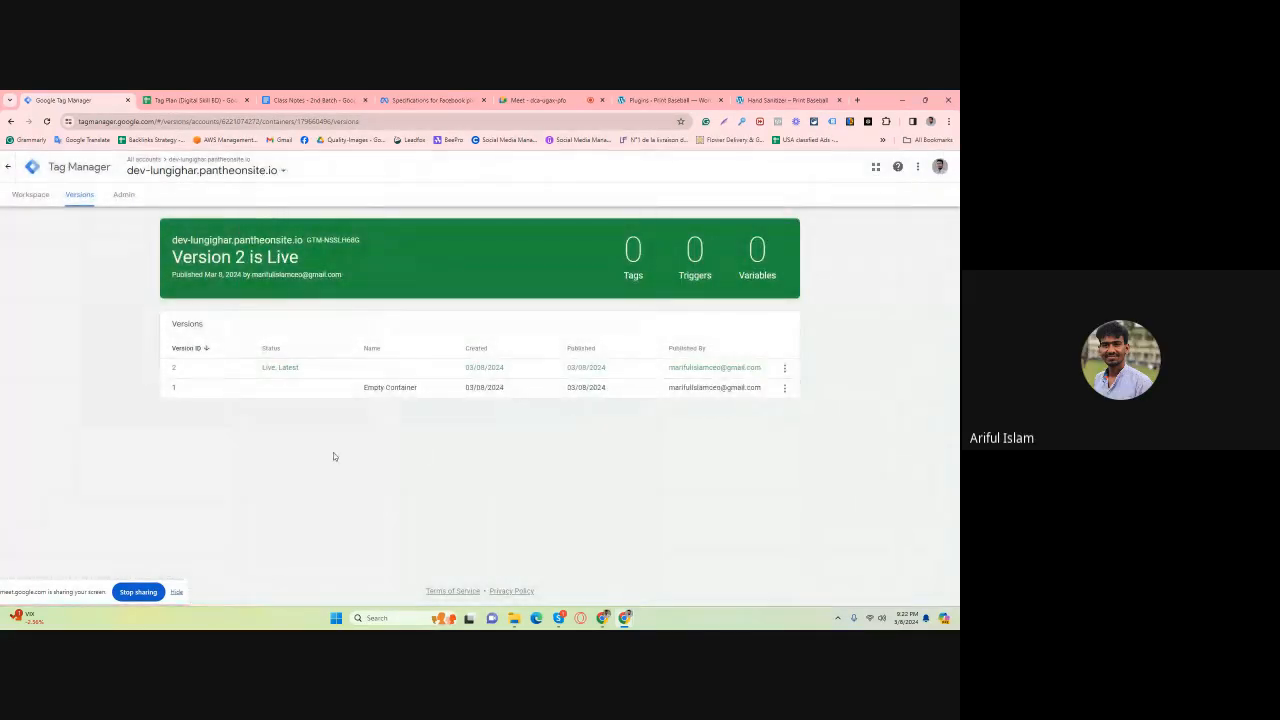
# Activate Tag Assistant Legacy for the Tag Manager page and return to the container's workspace overview.
pyautogui.click(833, 122)
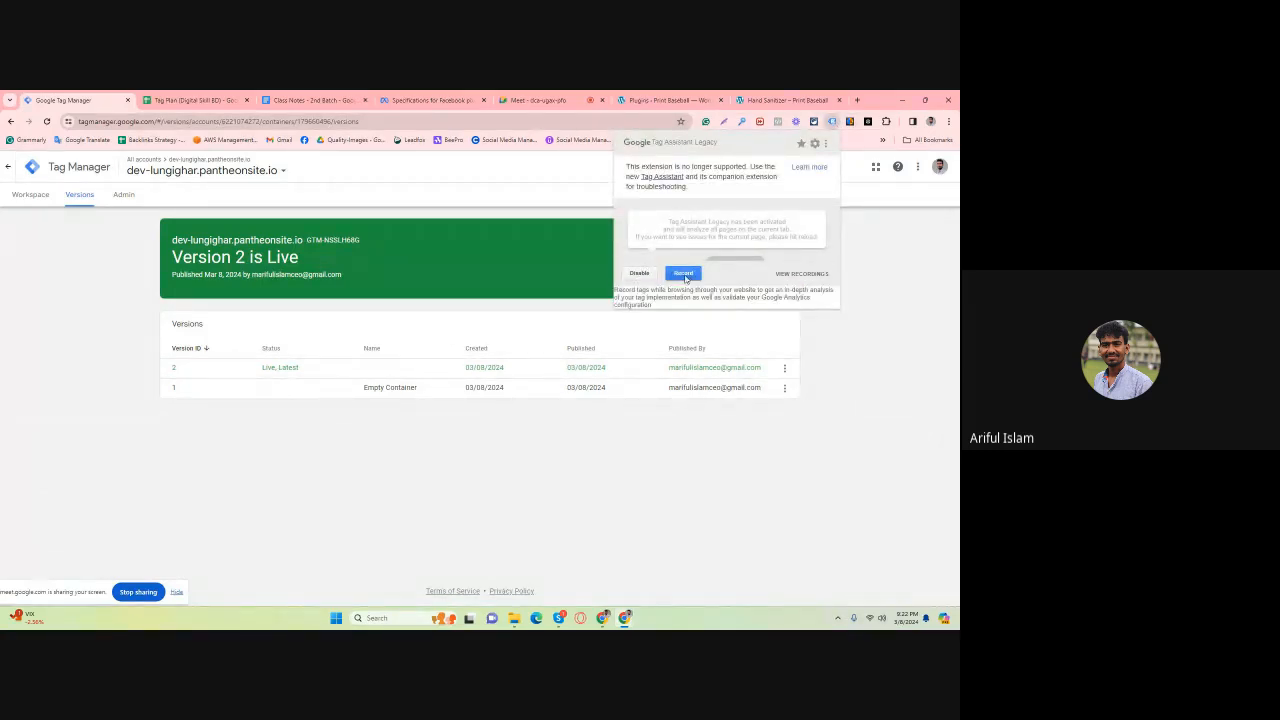
pyautogui.click(642, 274)
pyautogui.click(641, 267)
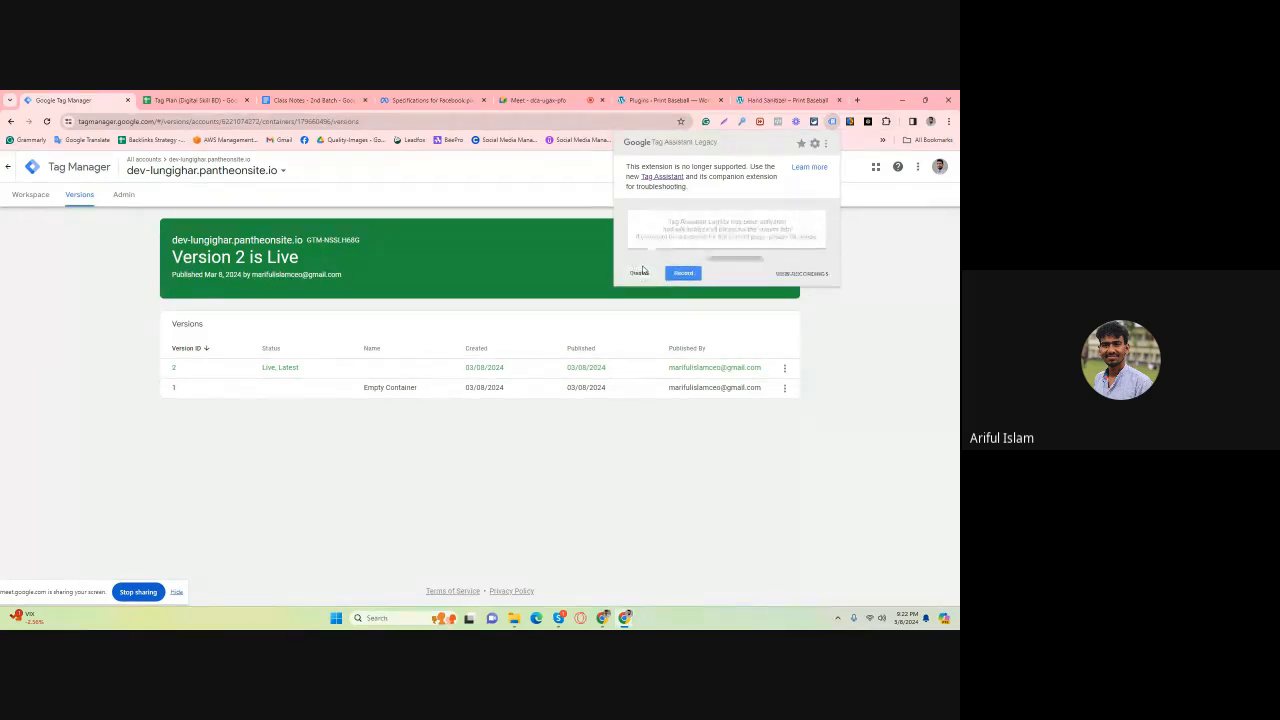
pyautogui.click(427, 488)
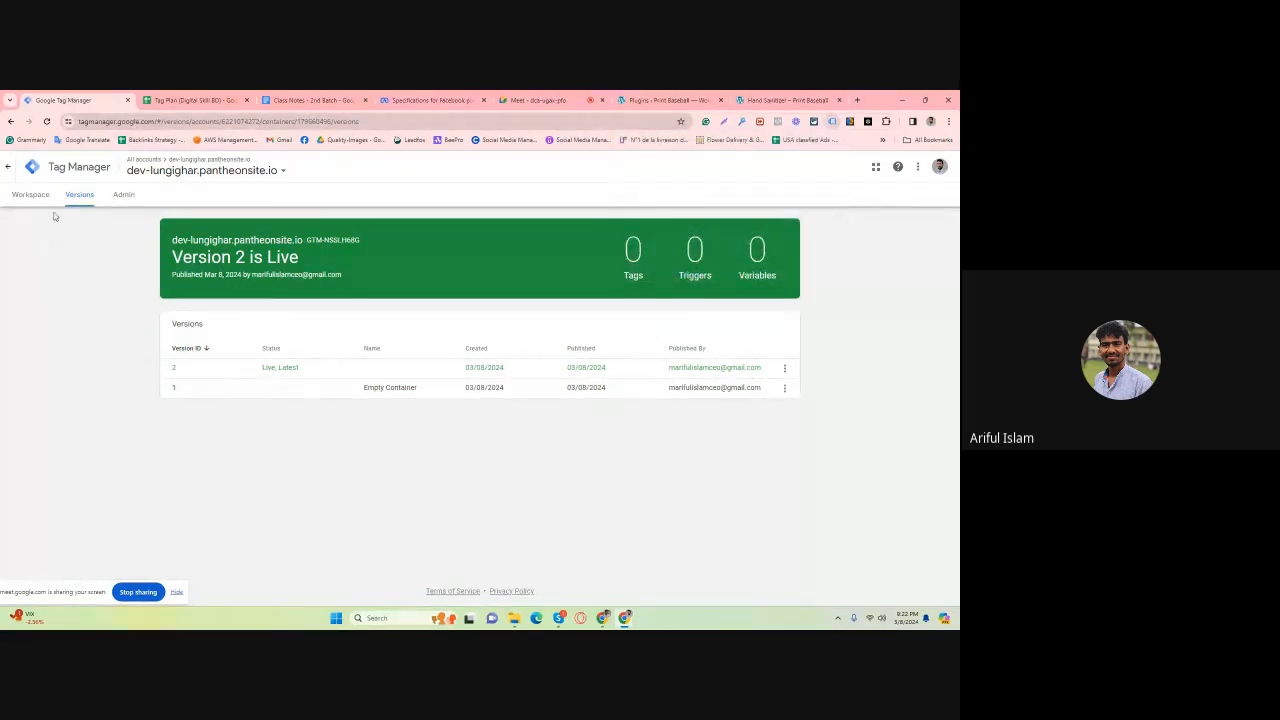
pyautogui.click(30, 195)
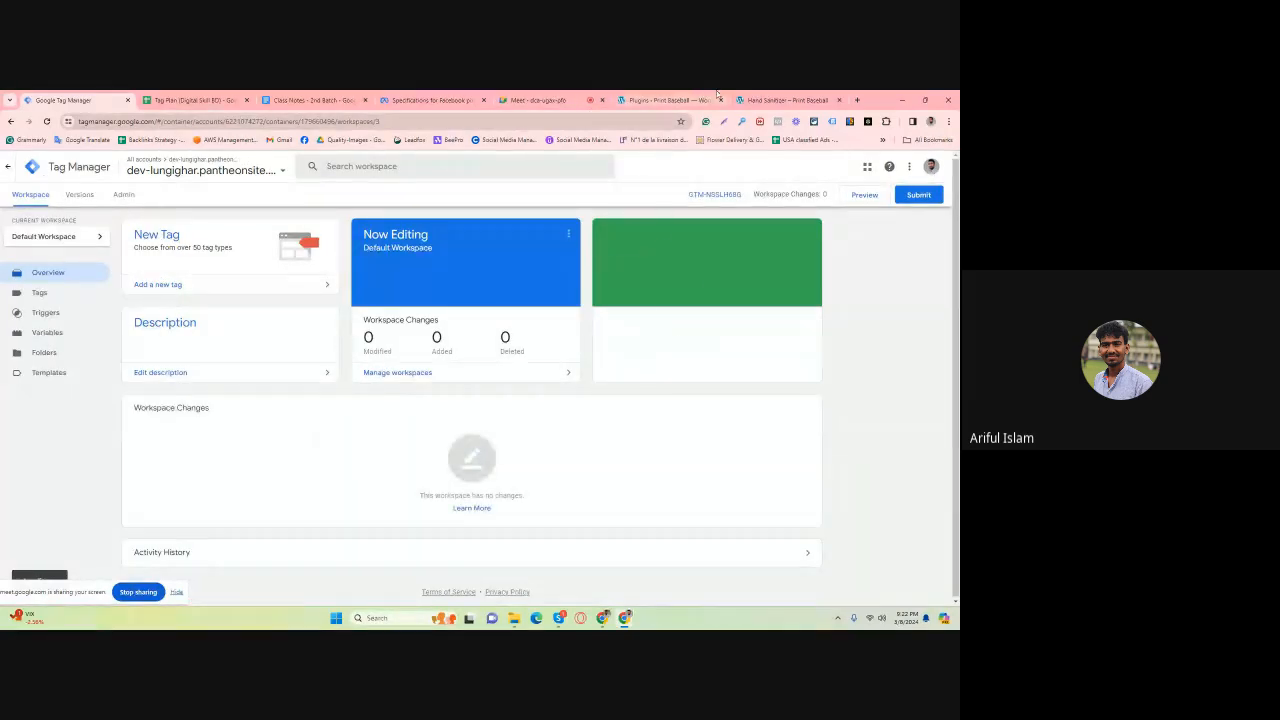
# Switch to the Loungi Ghar storefront, reload the home page and enable Tag Assistant Legacy on it.
pyautogui.click(602, 617)
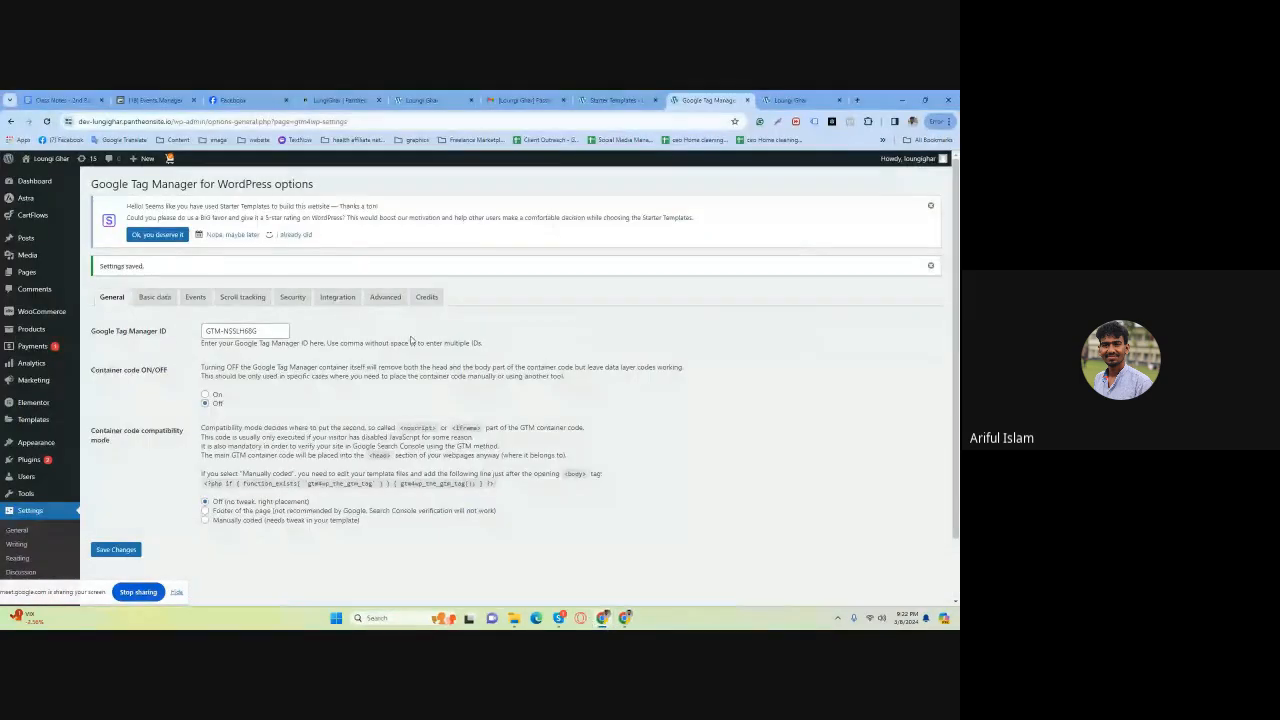
pyautogui.click(787, 100)
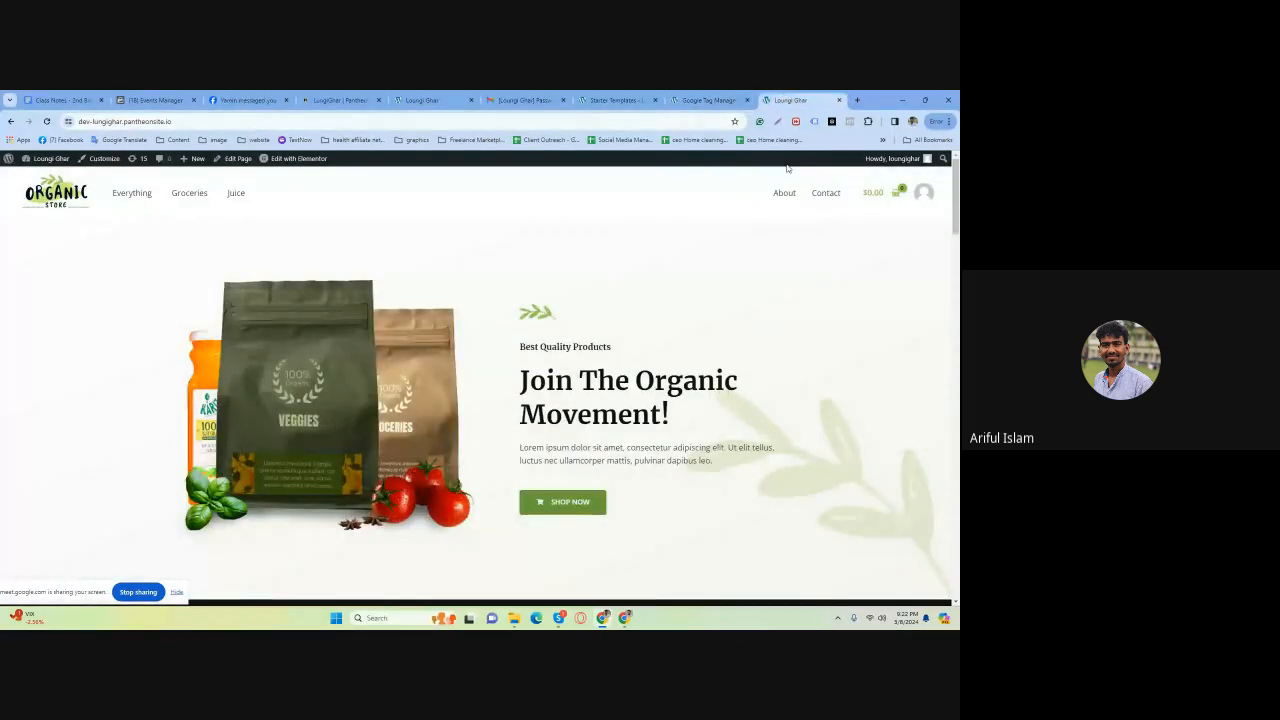
pyautogui.click(47, 122)
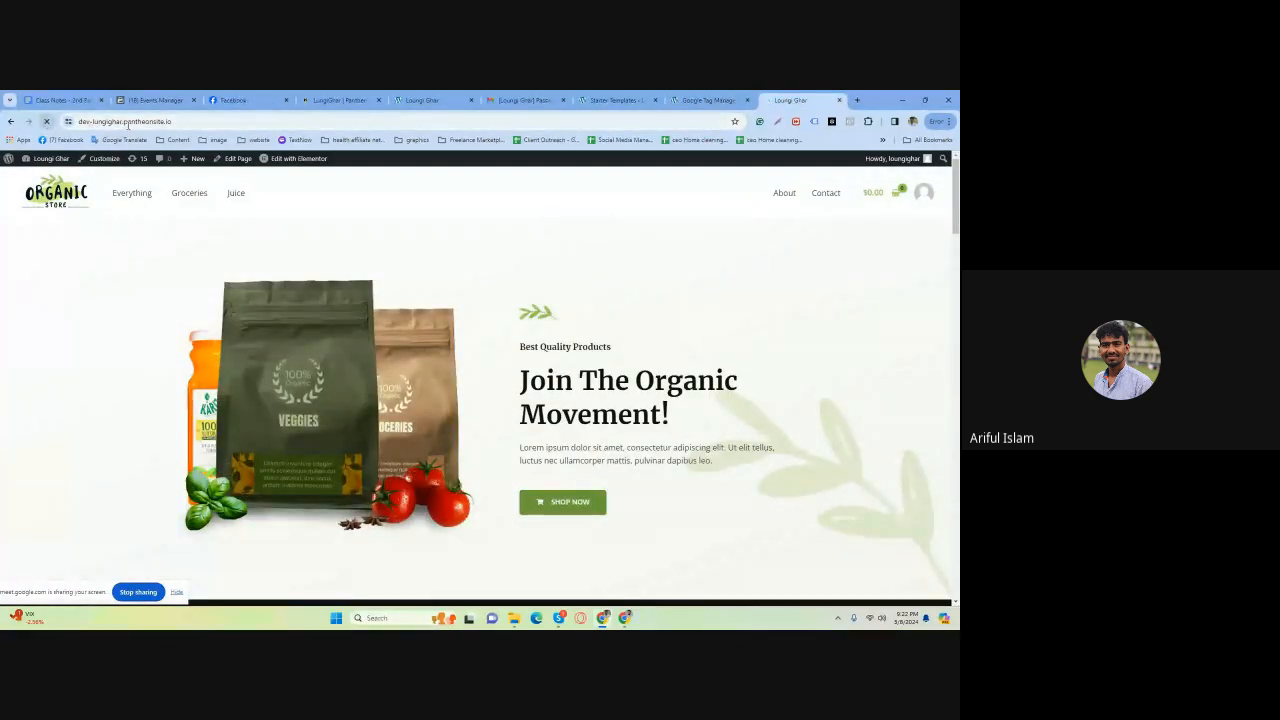
pyautogui.click(138, 122)
pyautogui.click(138, 122)
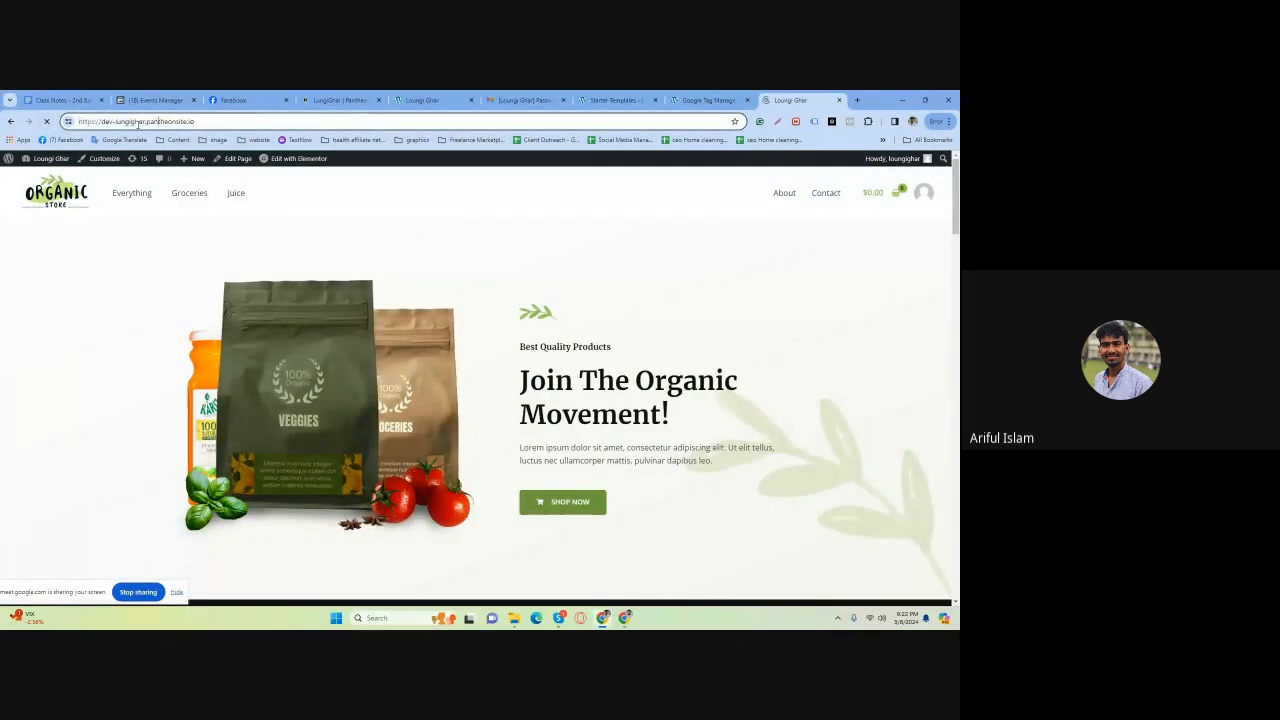
pyautogui.click(815, 122)
pyautogui.click(623, 264)
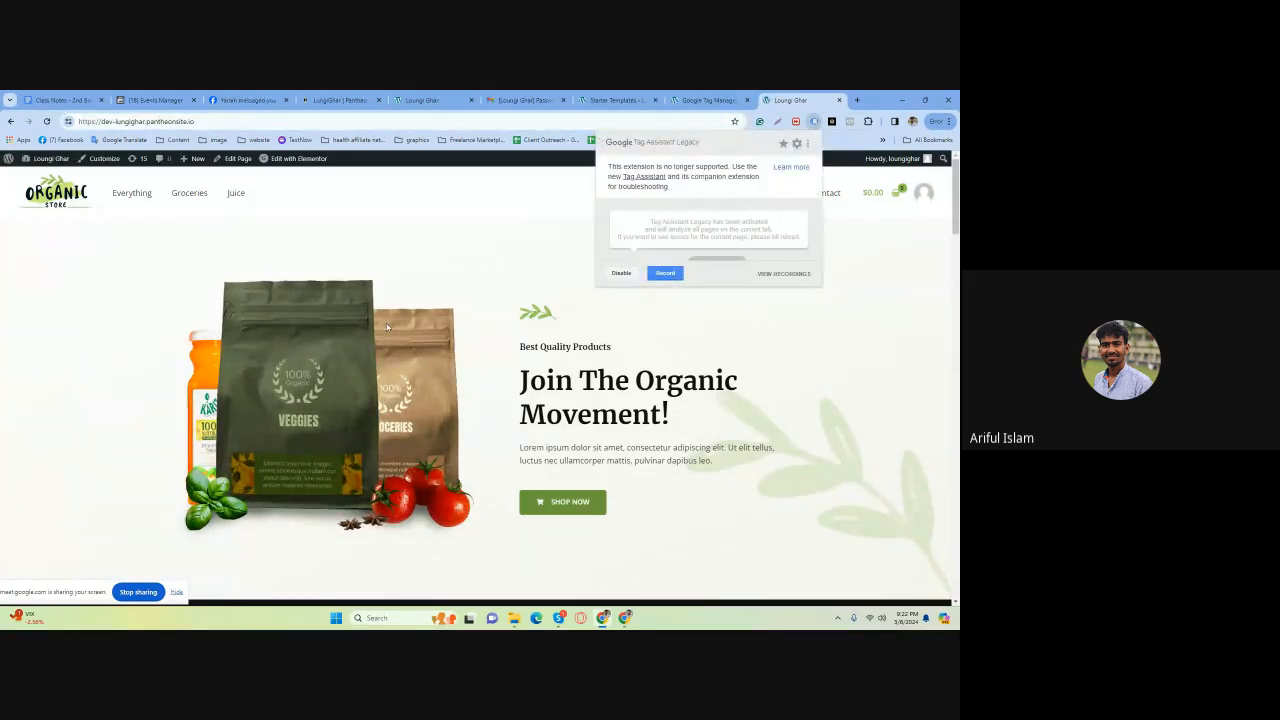
# Reload the store's home page and examine the Tag Assistant Legacy analysis, including its optimization suggestions.
pyautogui.click(138, 118)
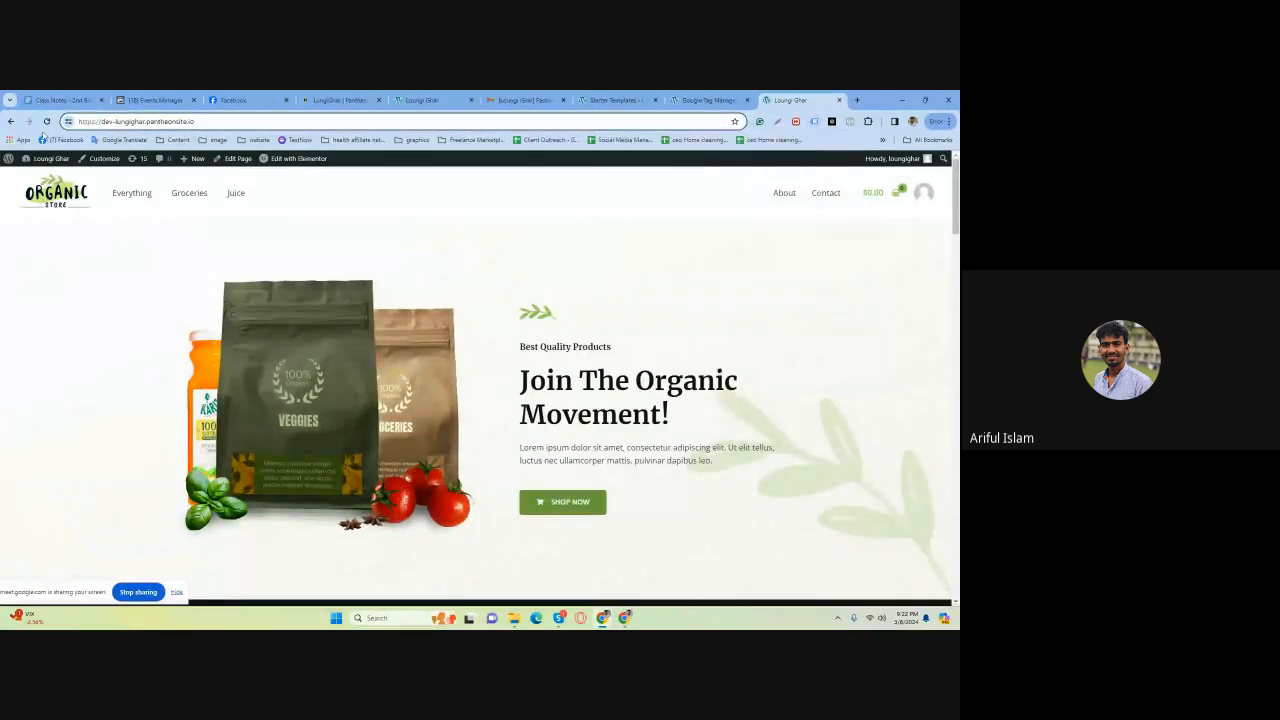
pyautogui.click(46, 121)
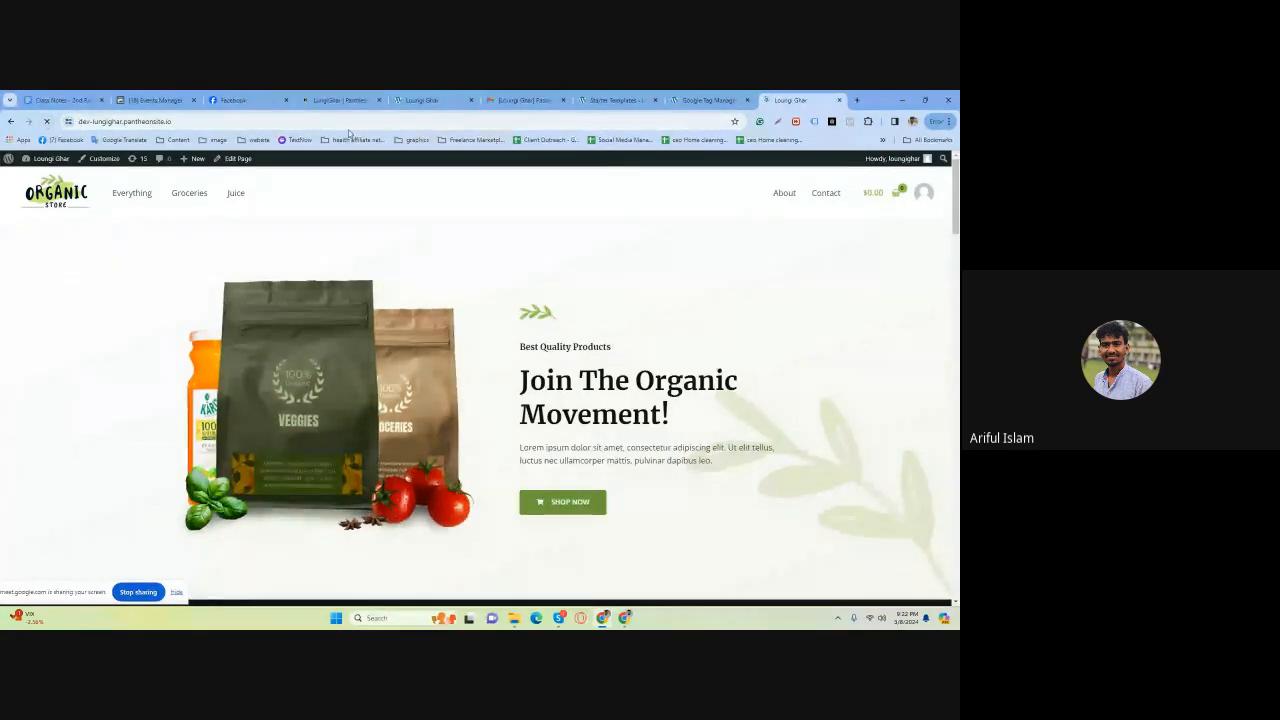
pyautogui.click(190, 122)
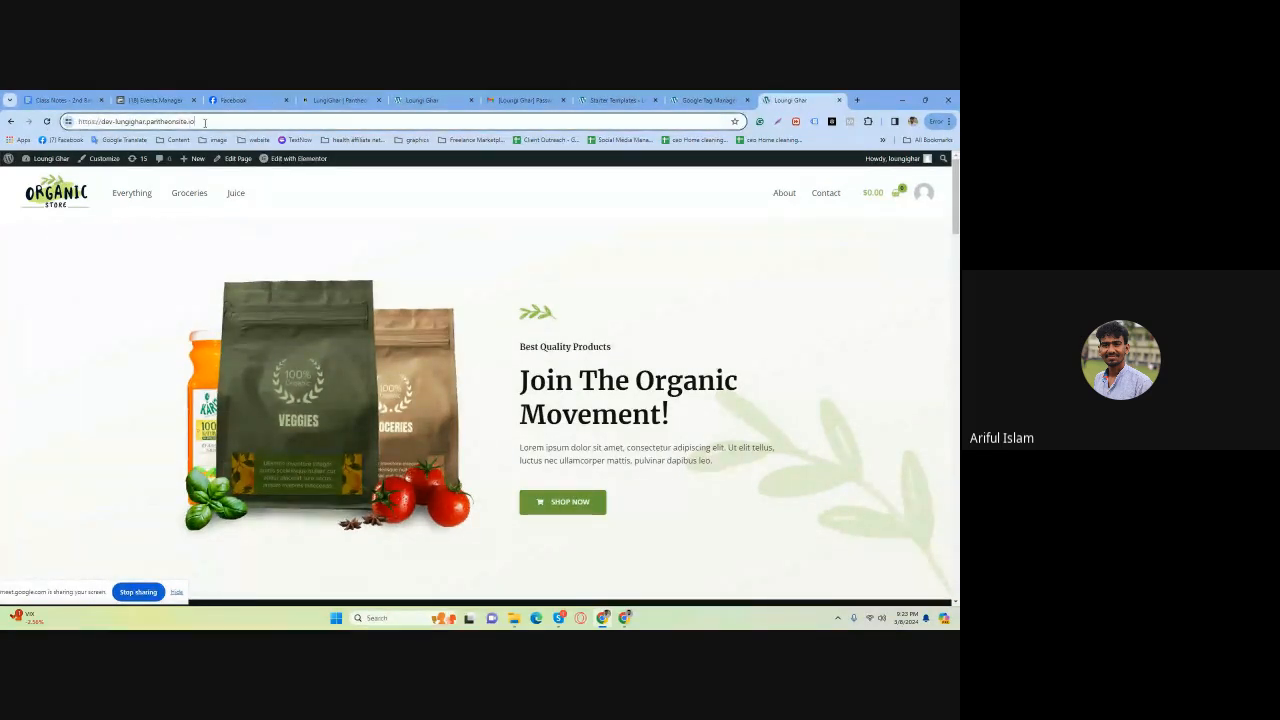
pyautogui.click(815, 121)
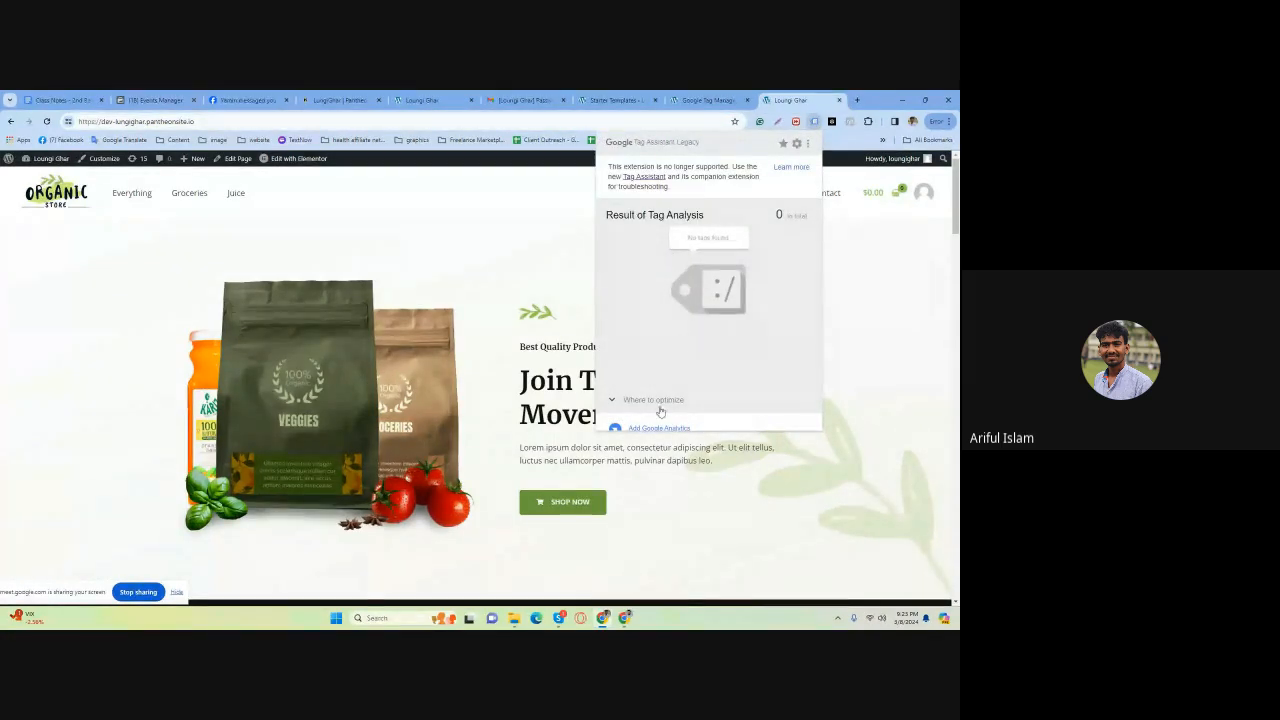
pyautogui.click(612, 401)
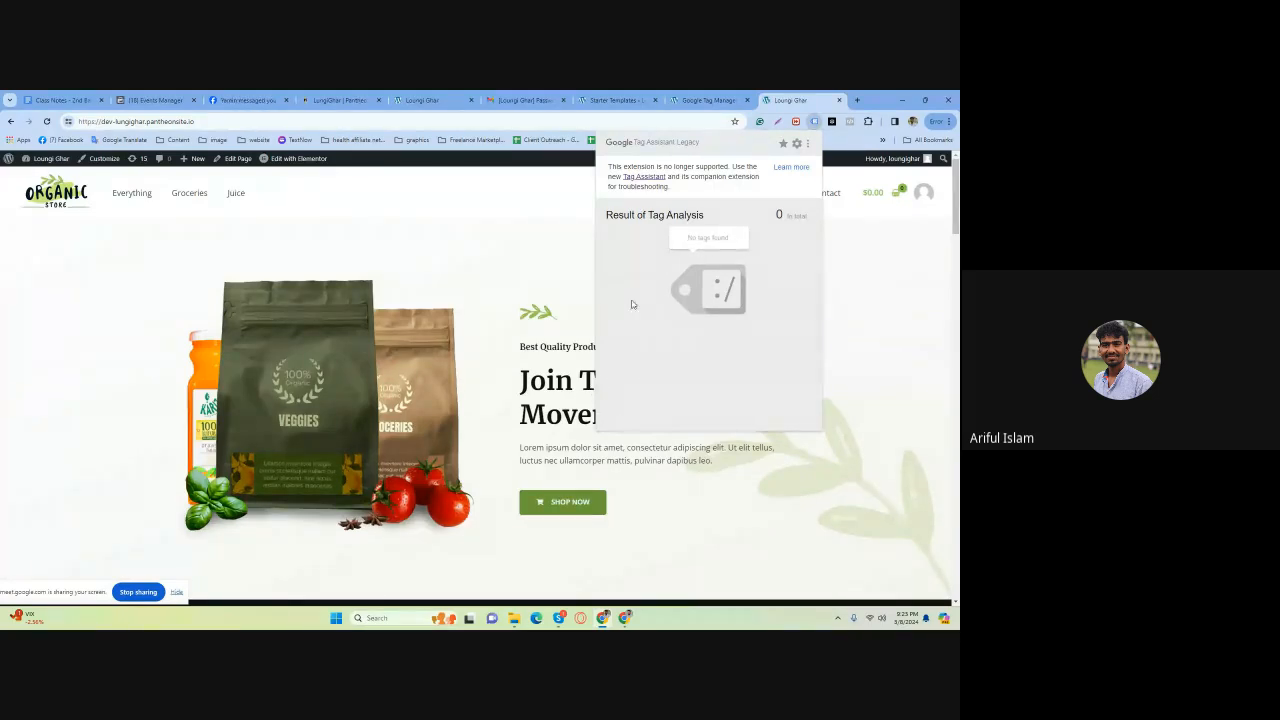
pyautogui.click(920, 346)
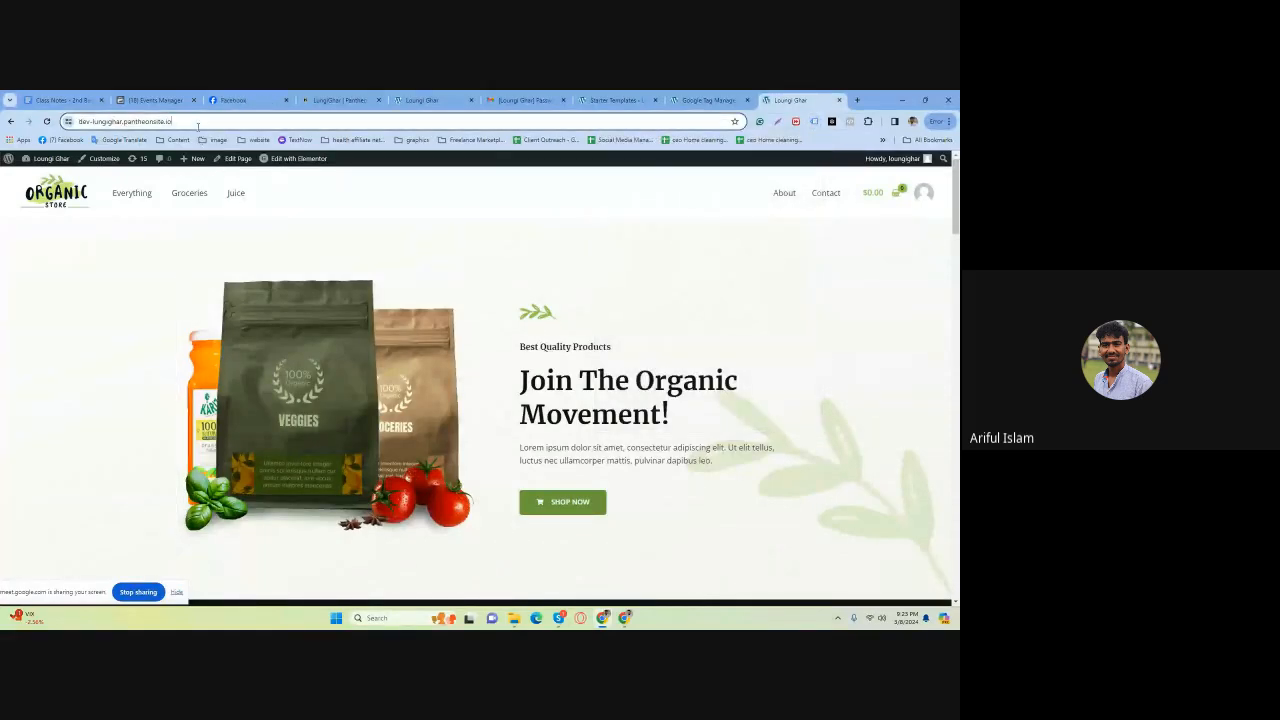
# Reload the home page once more, recheck the Tag Assistant Legacy analysis and look over the page.
pyautogui.click(46, 121)
pyautogui.click(121, 121)
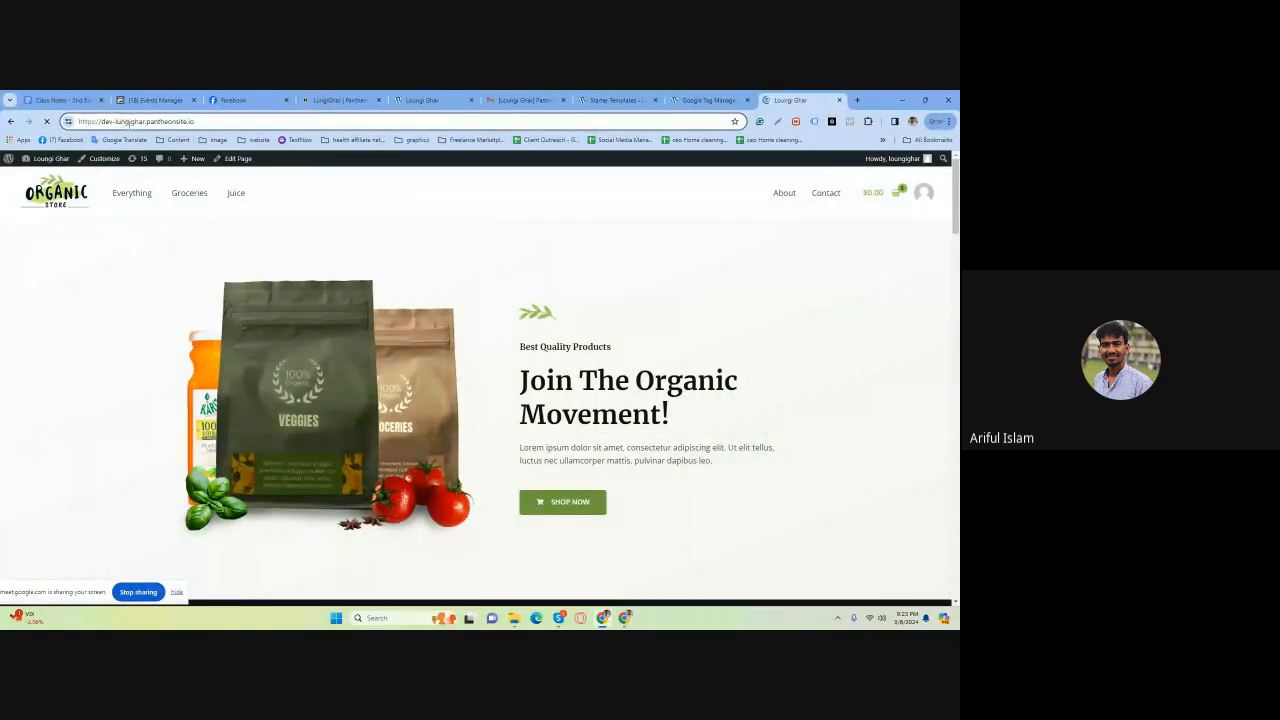
pyautogui.click(814, 121)
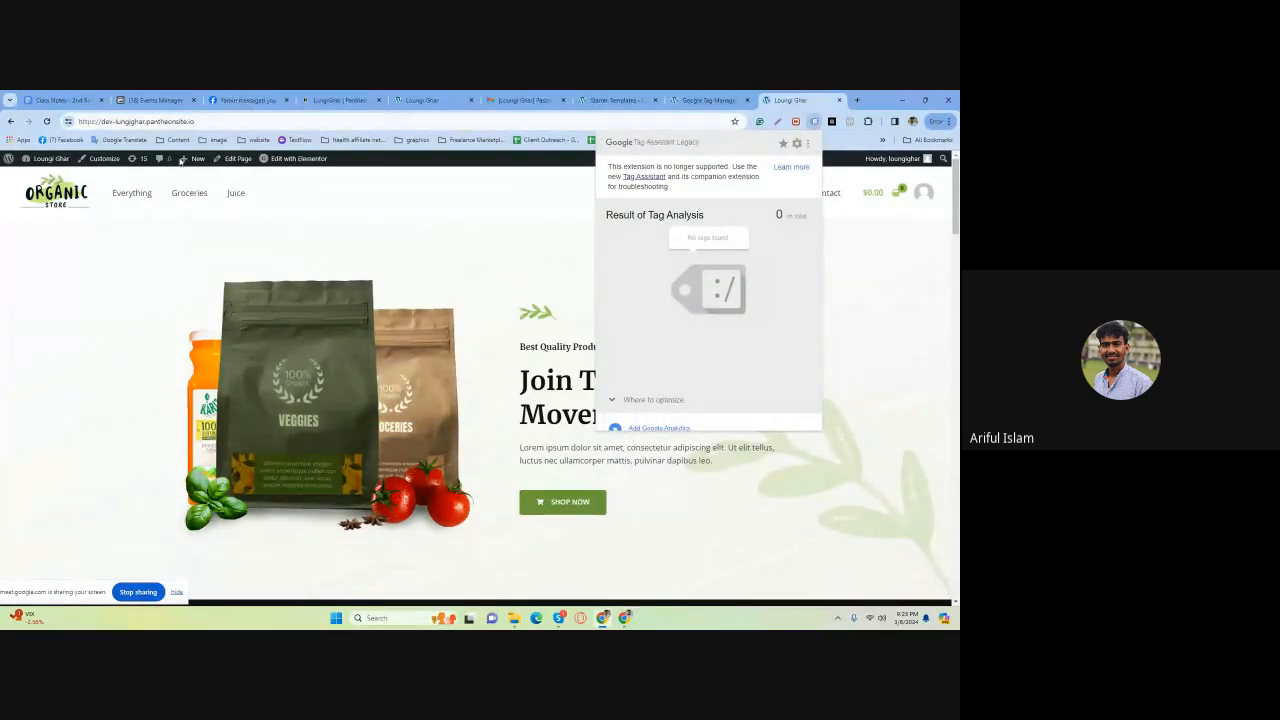
pyautogui.click(215, 121)
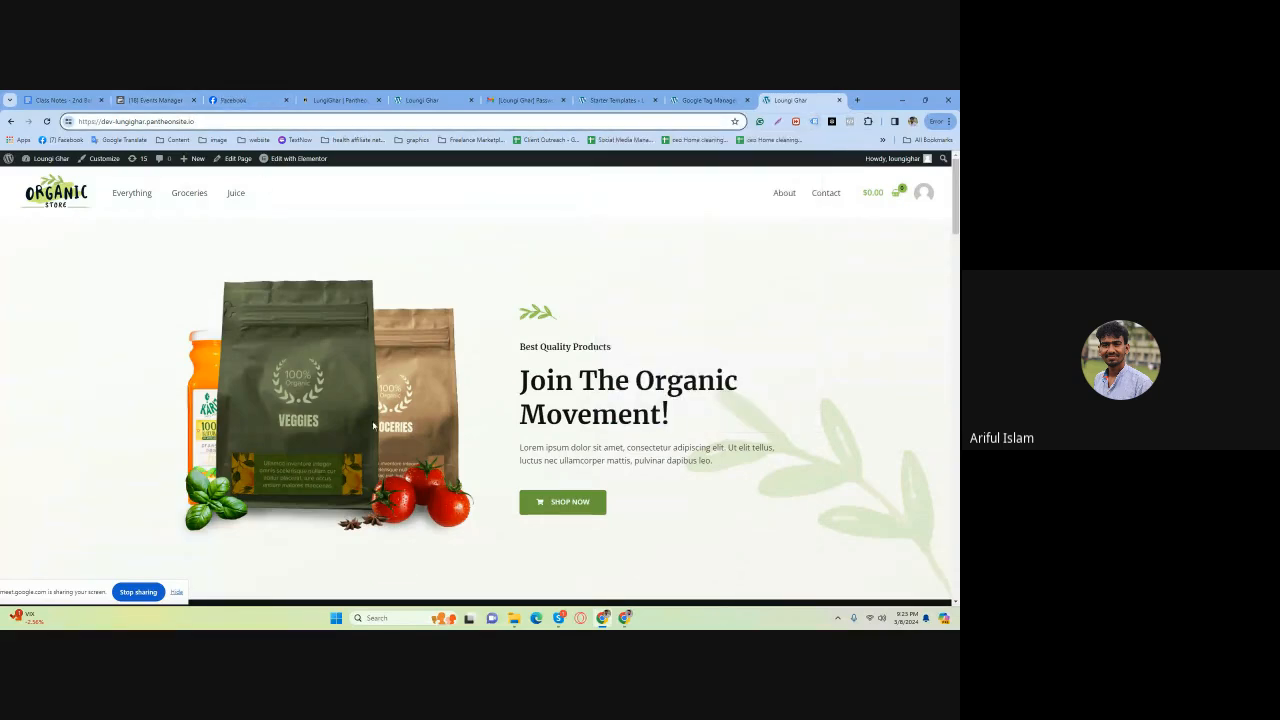
pyautogui.scroll(-10, 375, 428)
pyautogui.moveTo(956, 305); pyautogui.dragTo(956, 210)
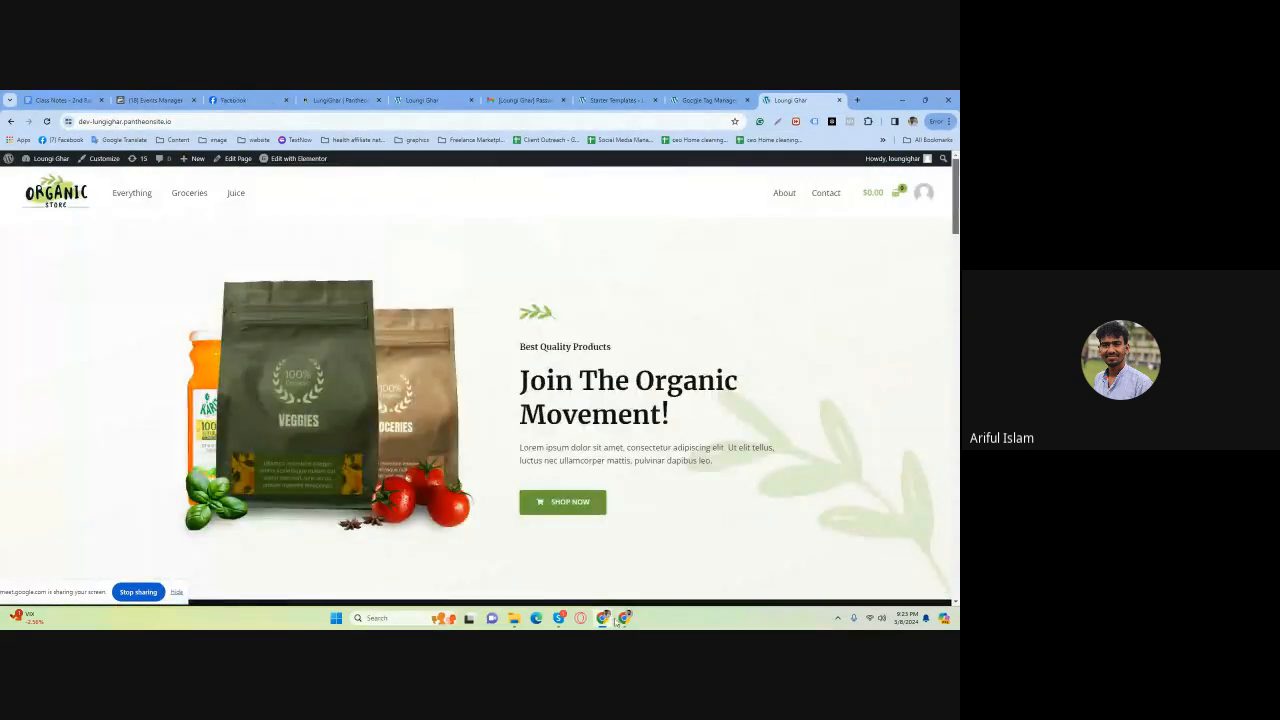
# Switch to Tag Manager and look through the container's Tags, Triggers, Variables, Folders and Templates, ending at the overview.
pyautogui.moveTo(614, 620)
pyautogui.click(680, 555)
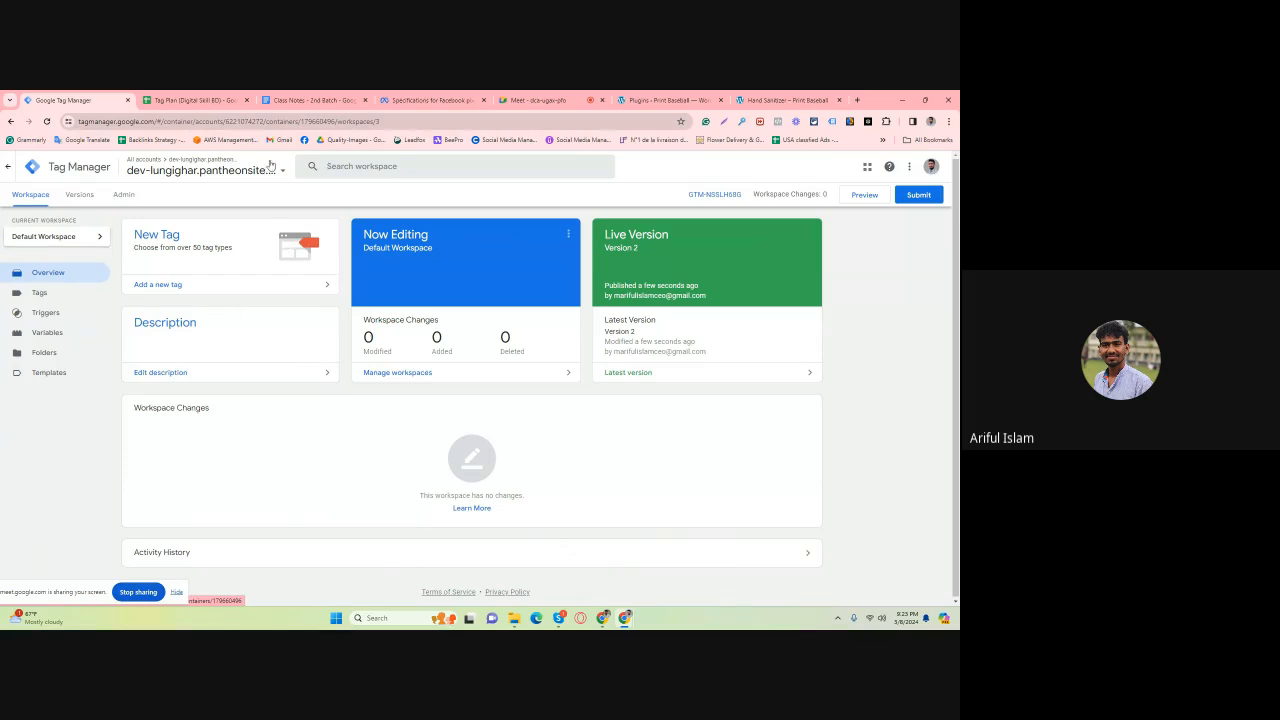
pyautogui.click(318, 127)
pyautogui.click(41, 294)
pyautogui.click(50, 313)
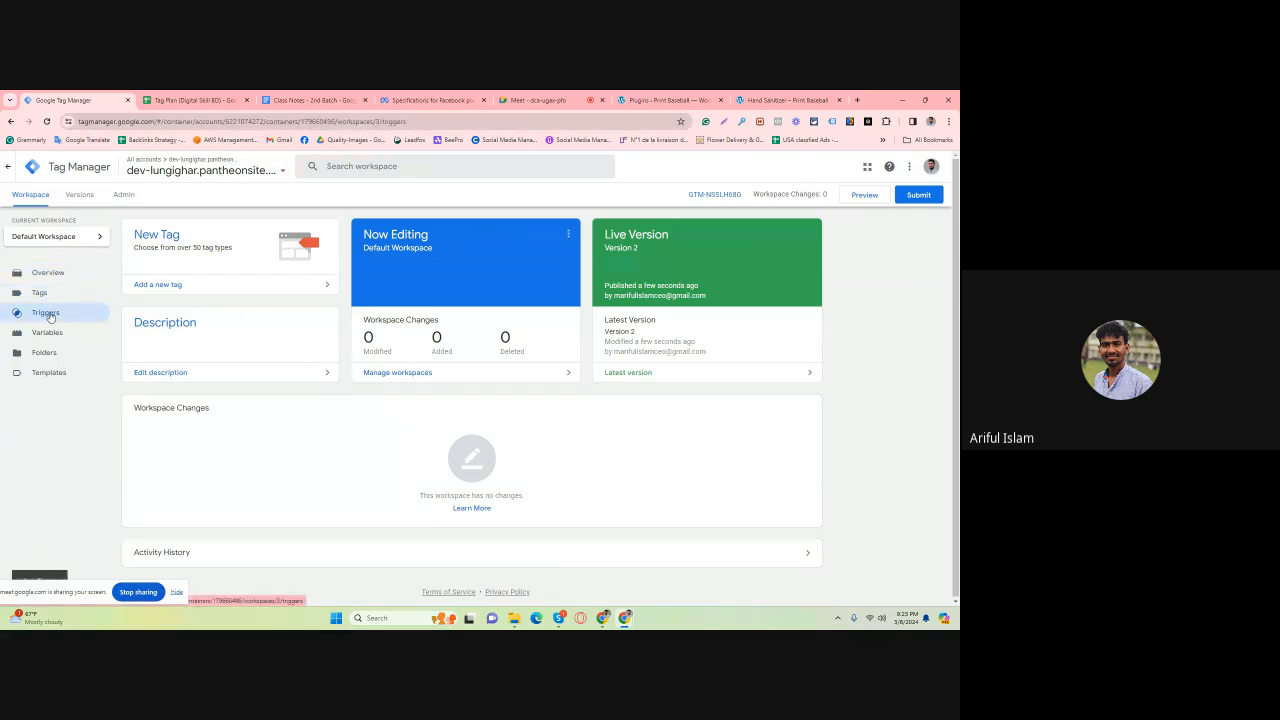
pyautogui.click(52, 335)
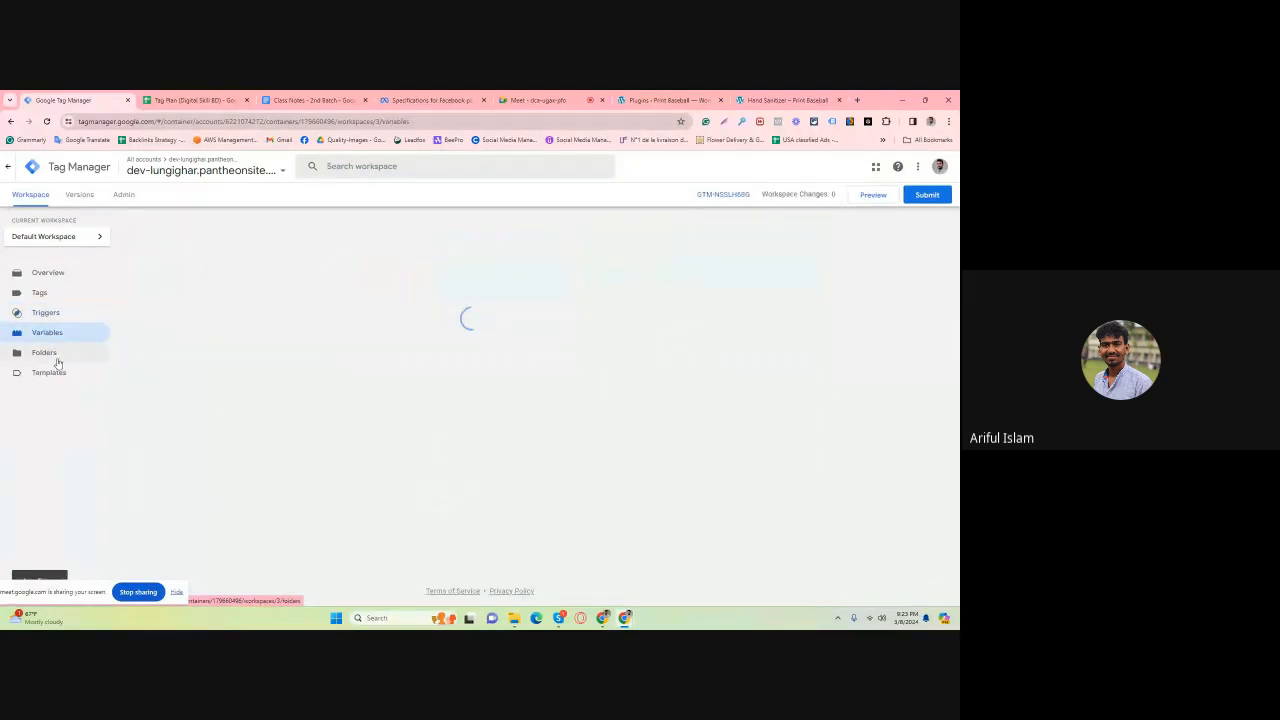
pyautogui.click(58, 358)
pyautogui.click(63, 370)
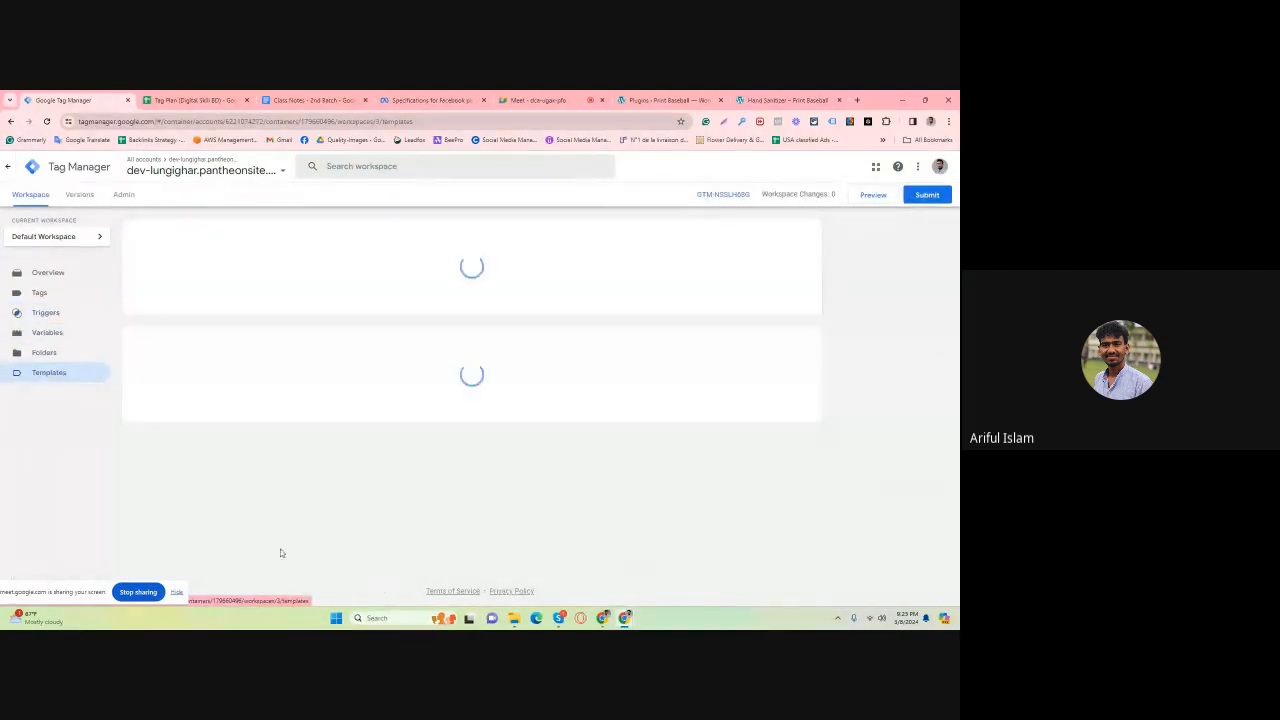
pyautogui.click(66, 273)
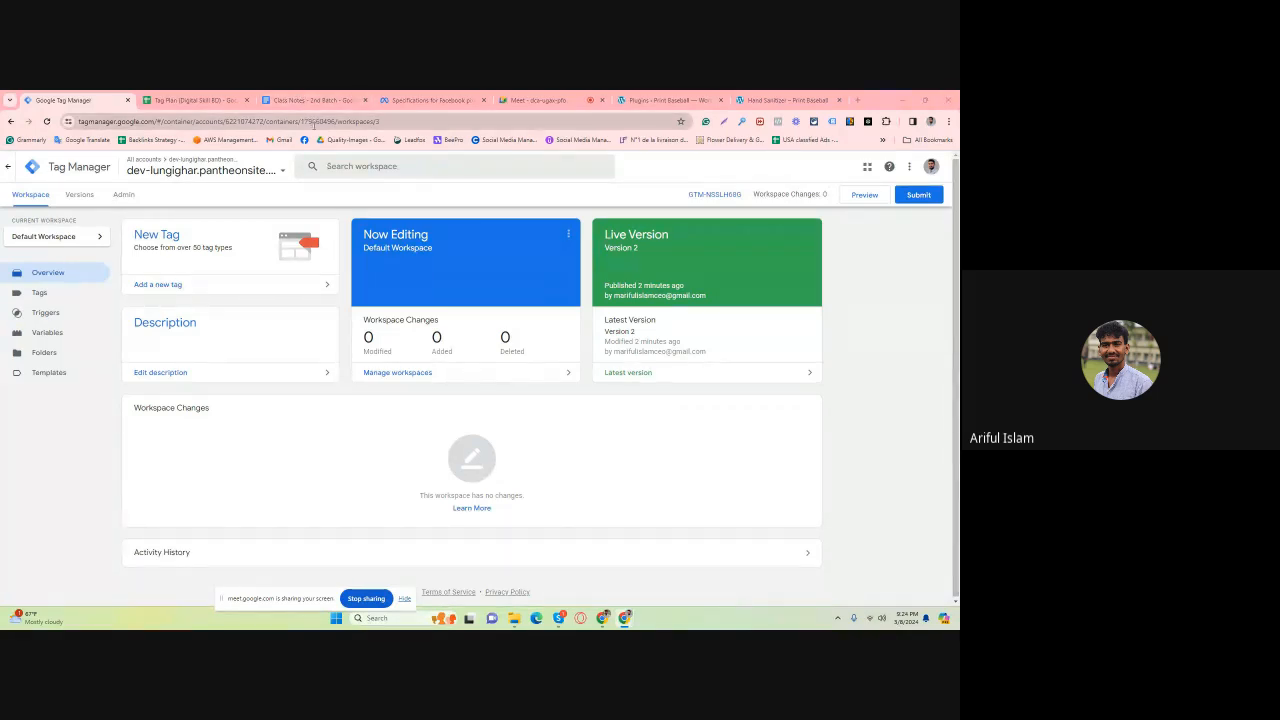
# Review the Class Notes - 2nd Batch document from the 21th Class section down to the Facebook Pixel & Event Tracking heading.
pyautogui.click(317, 98)
pyautogui.click(317, 98)
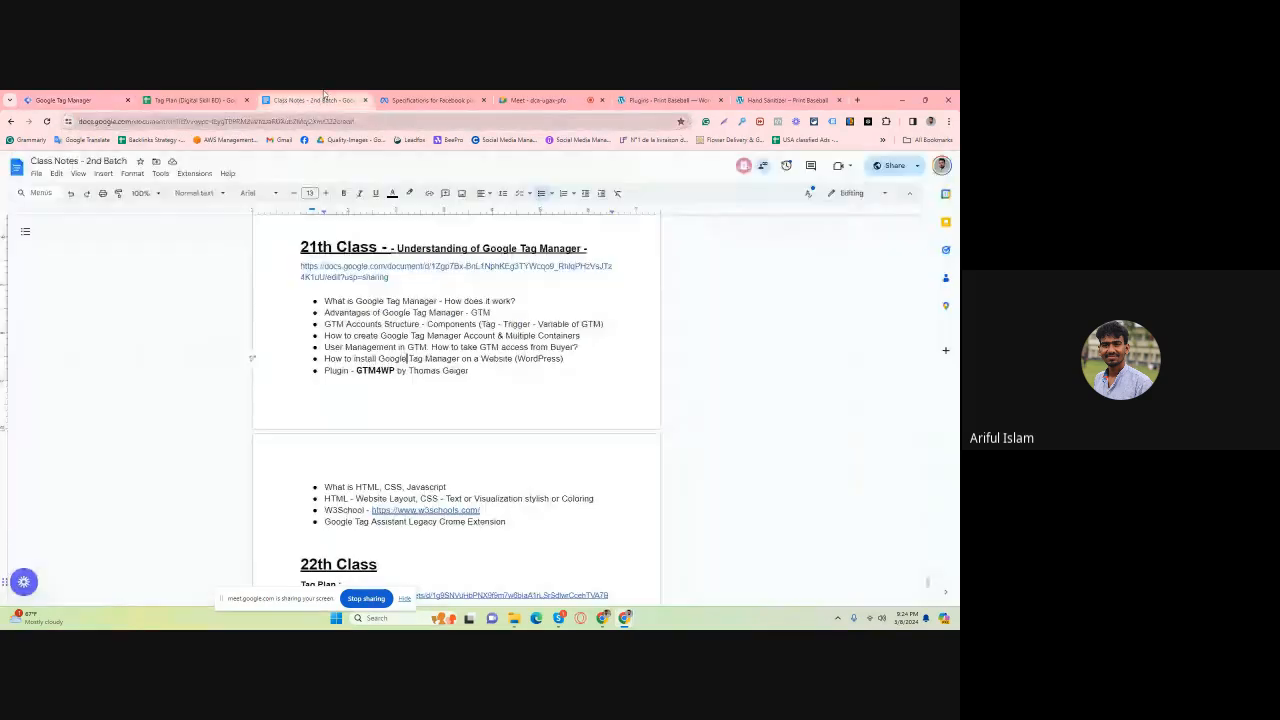
pyautogui.scroll(-3, 399, 503)
pyautogui.scroll(-10, 317, 586)
pyautogui.moveTo(300, 597); pyautogui.dragTo(218, 601)
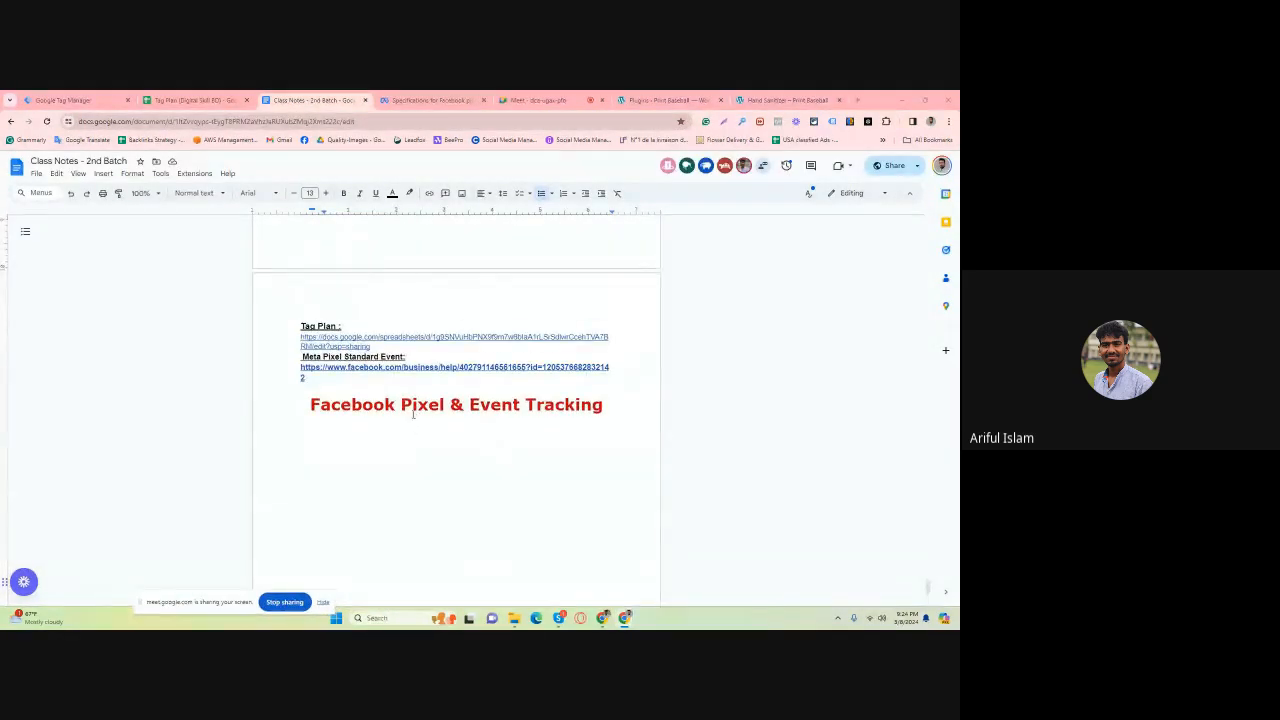
# Switch back to the Loungi Ghar storefront and examine the home page's best-selling products and category sections.
pyautogui.click(603, 619)
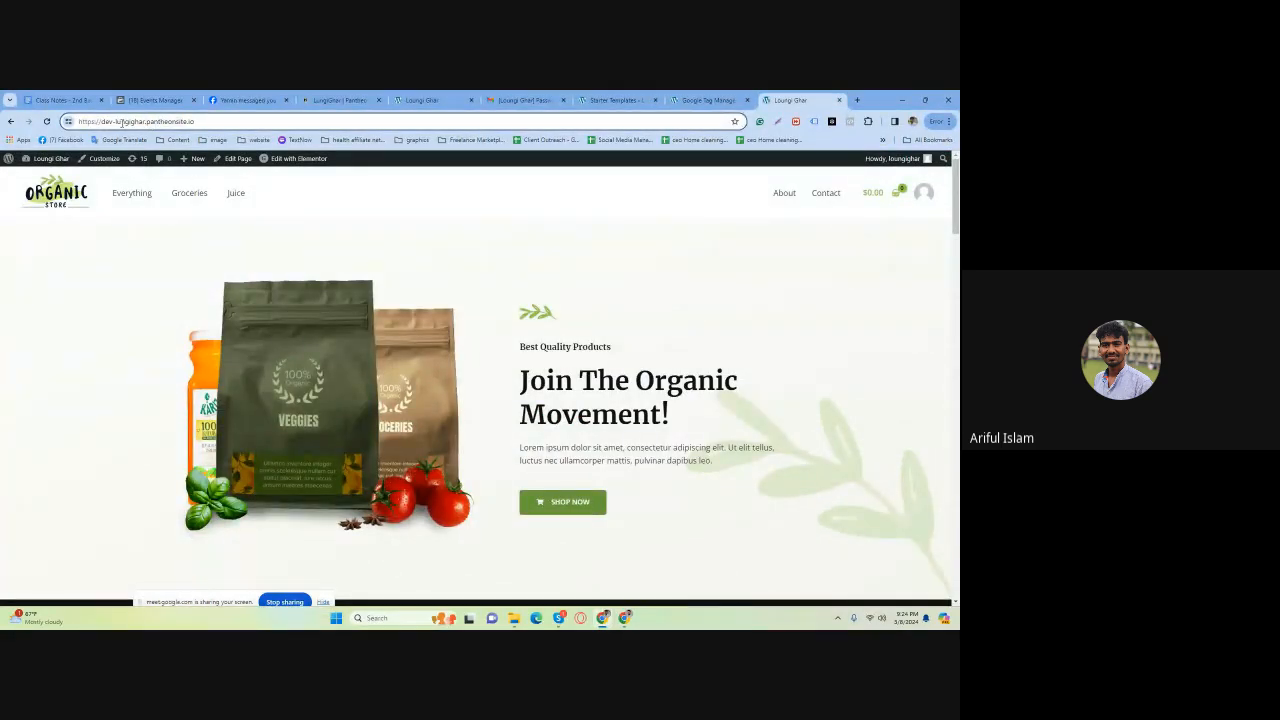
pyautogui.moveTo(133, 122); pyautogui.dragTo(186, 121)
pyautogui.click(210, 122)
pyautogui.scroll(-3, 478, 374)
pyautogui.moveTo(226, 602); pyautogui.dragTo(800, 507)
pyautogui.scroll(-3, 418, 427)
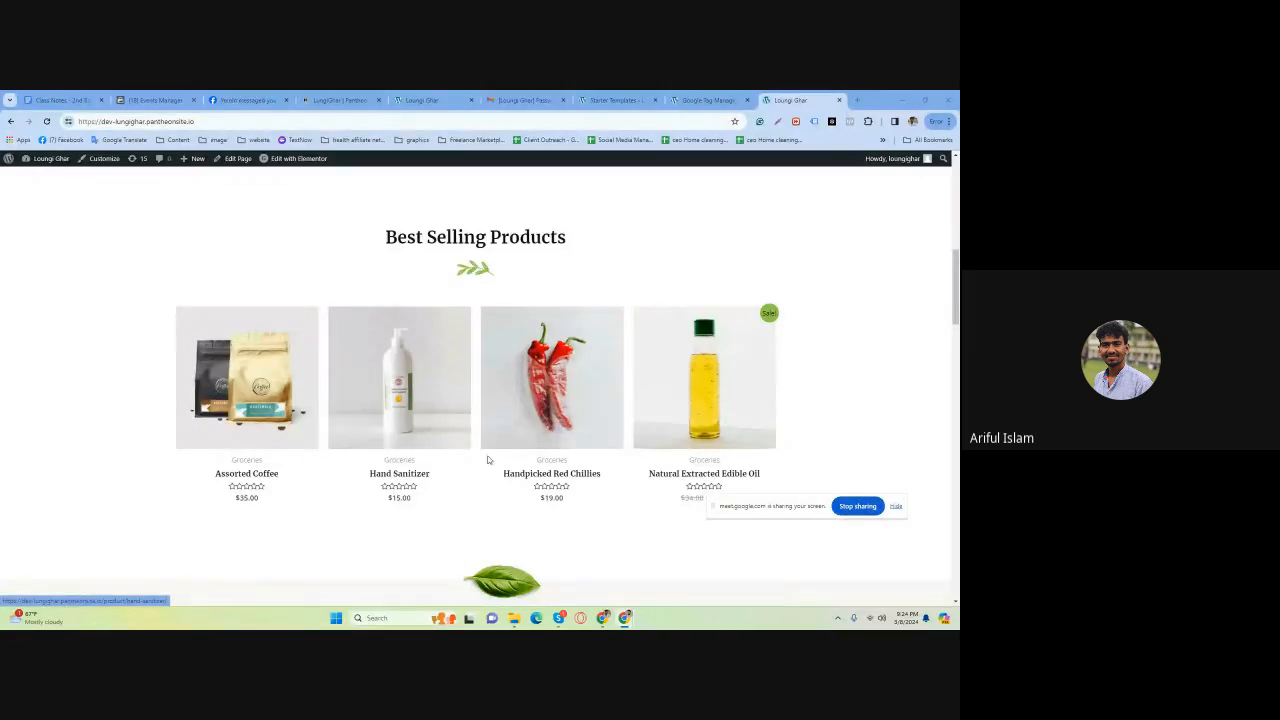
pyautogui.scroll(-2, 243, 487)
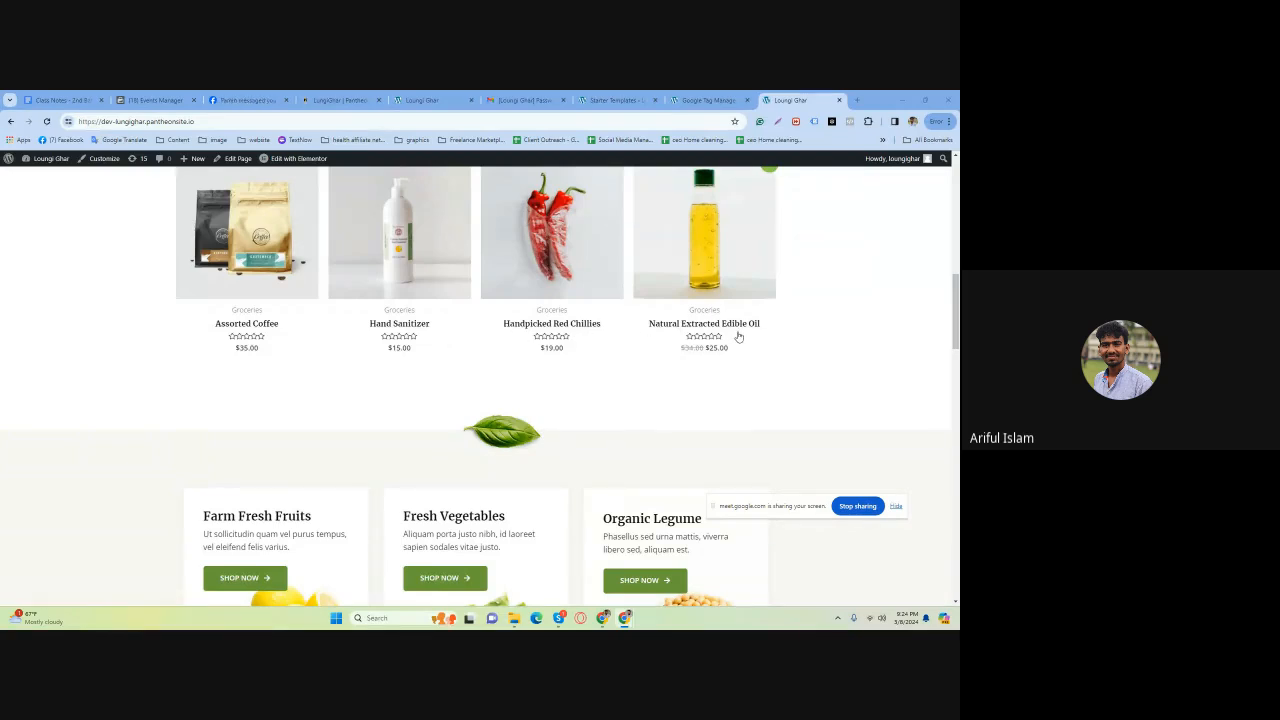
pyautogui.scroll(-6, 331, 377)
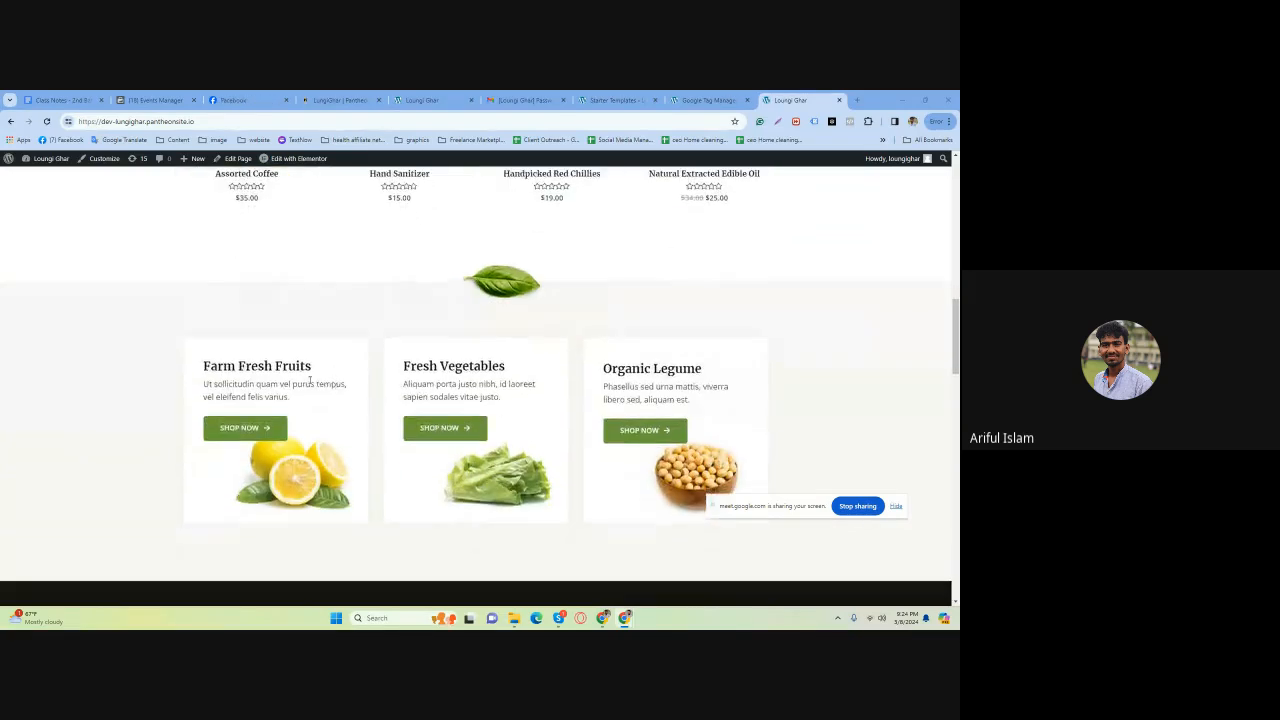
pyautogui.scroll(-5, 307, 393)
pyautogui.scroll(8, 307, 393)
pyautogui.scroll(5, 307, 393)
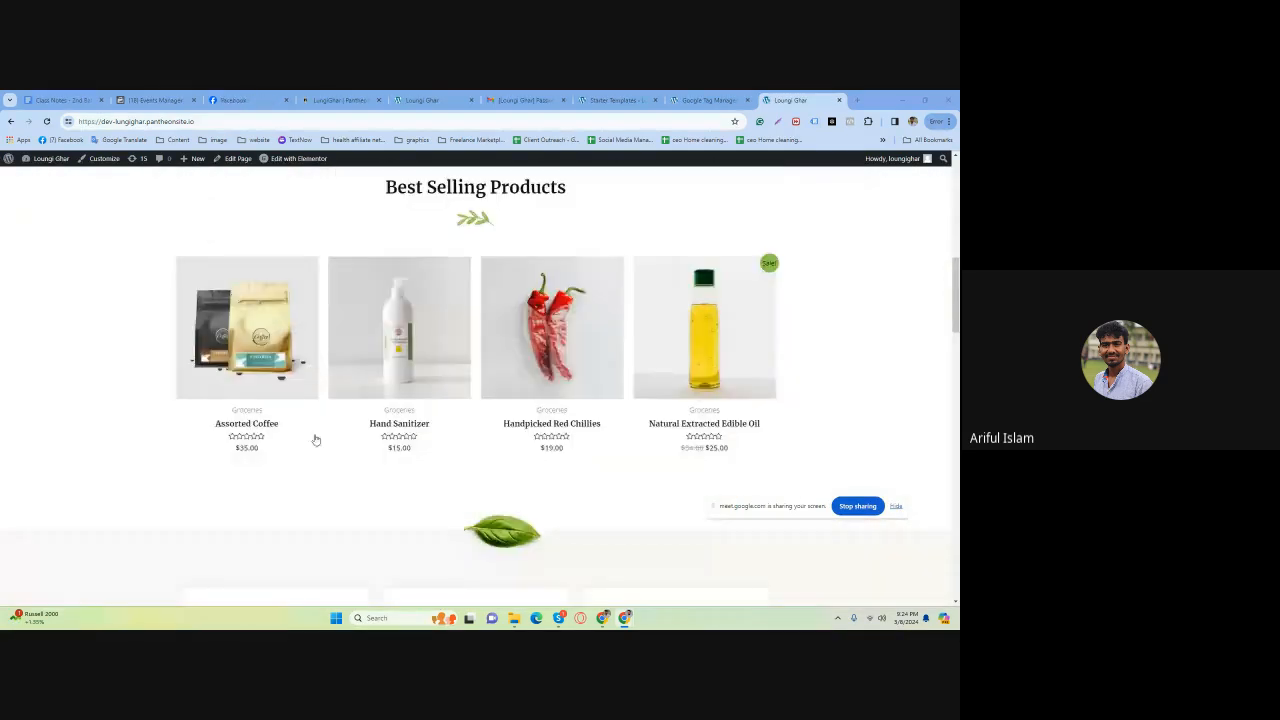
pyautogui.scroll(-2, 314, 440)
# Switch to Facebook, close the open chat and browse the news feed to the sponsored Filmora 13 post.
pyautogui.click(230, 100)
pyautogui.click(164, 120)
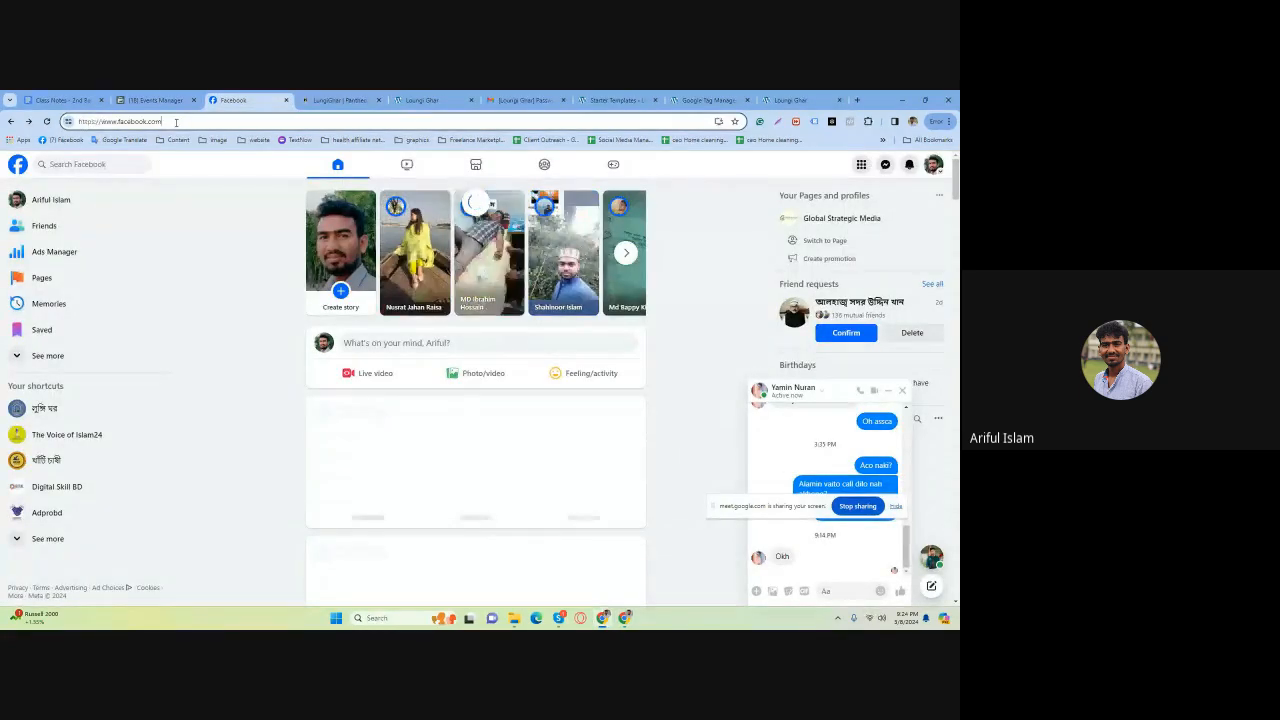
pyautogui.click(903, 390)
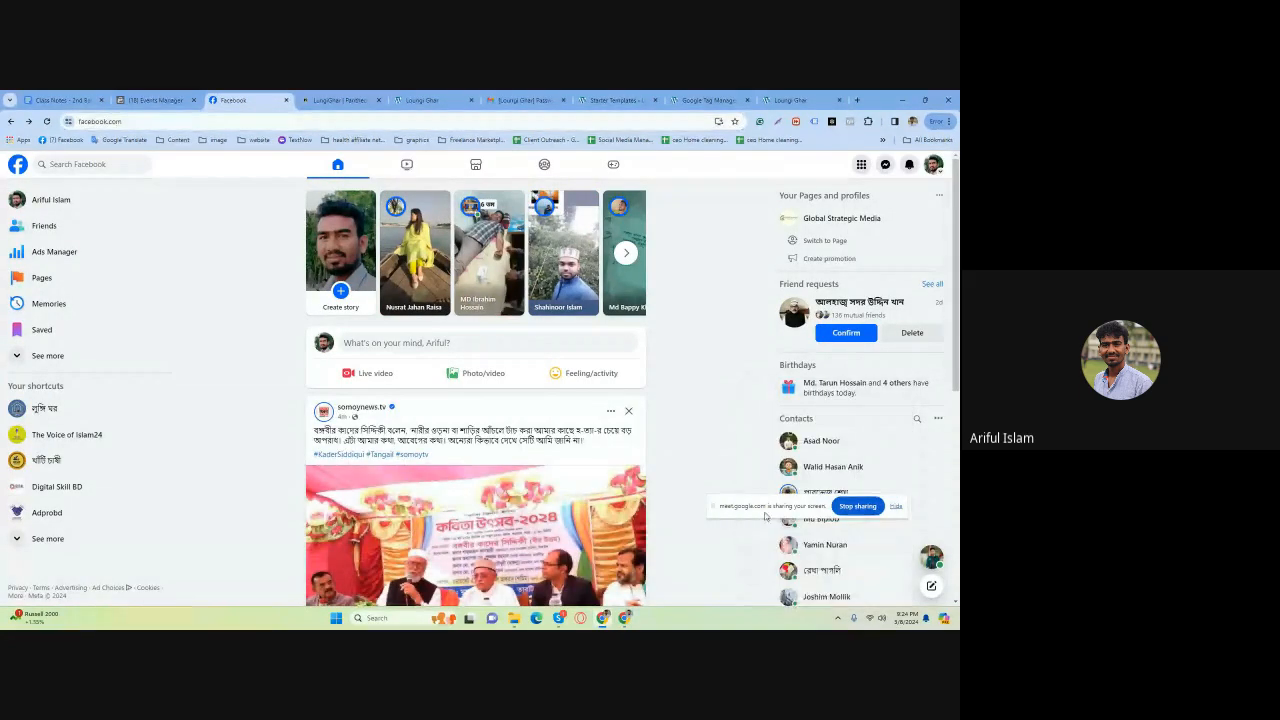
pyautogui.moveTo(763, 515); pyautogui.dragTo(408, 578)
pyautogui.scroll(-6, 328, 508)
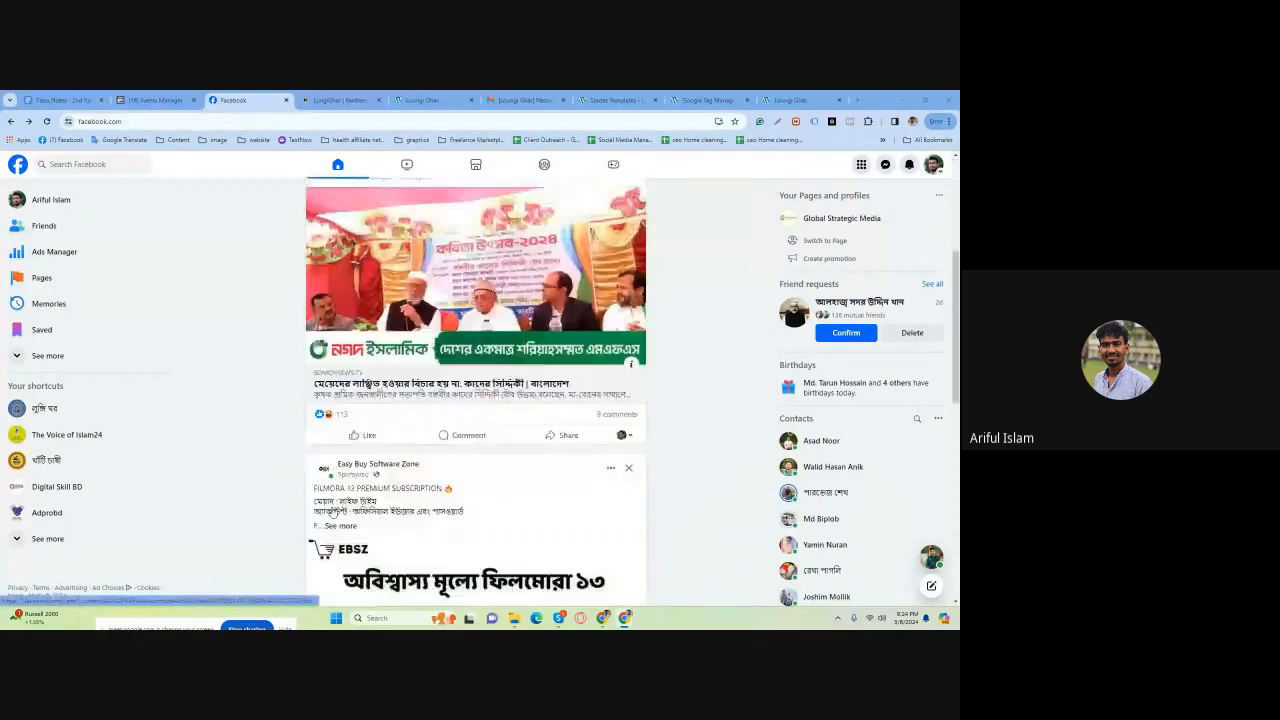
pyautogui.scroll(-3, 360, 481)
pyautogui.scroll(4, 433, 493)
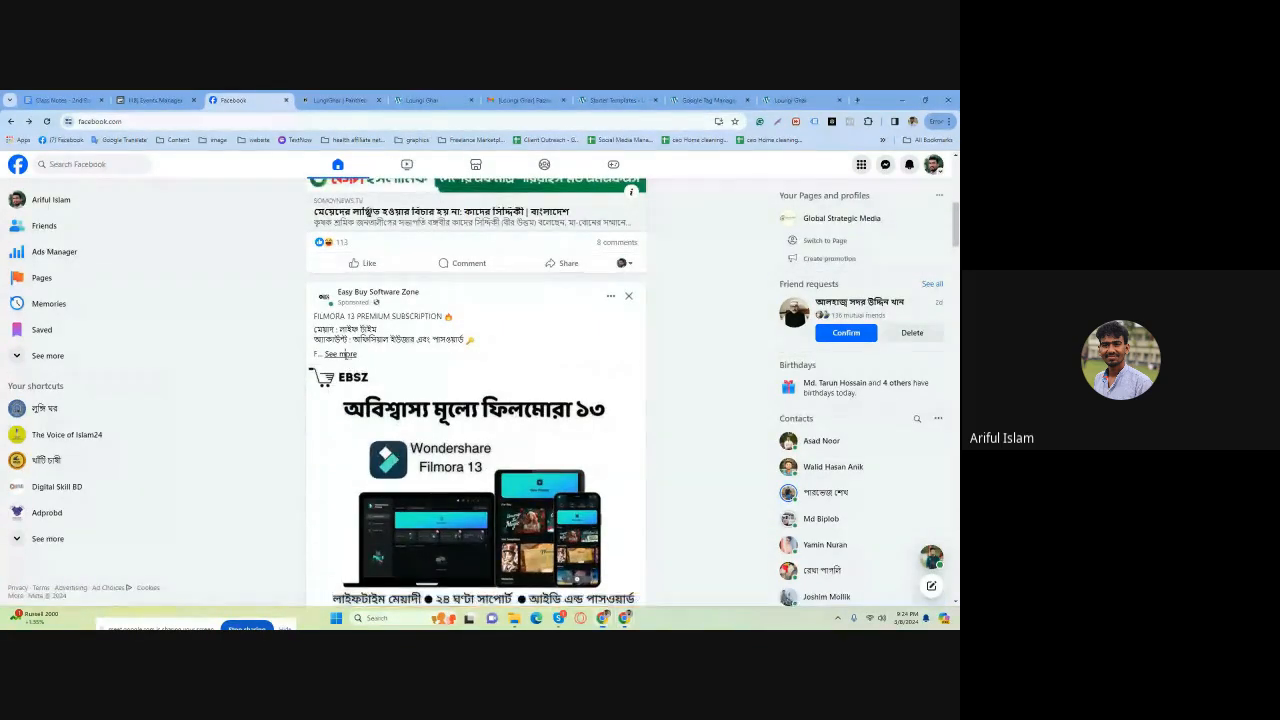
# Expand the sponsored Filmora 13 and NutriKitchen posts in full and browse the feed to the sponsored Cardinal watch post.
pyautogui.click(340, 353)
pyautogui.scroll(-8, 387, 431)
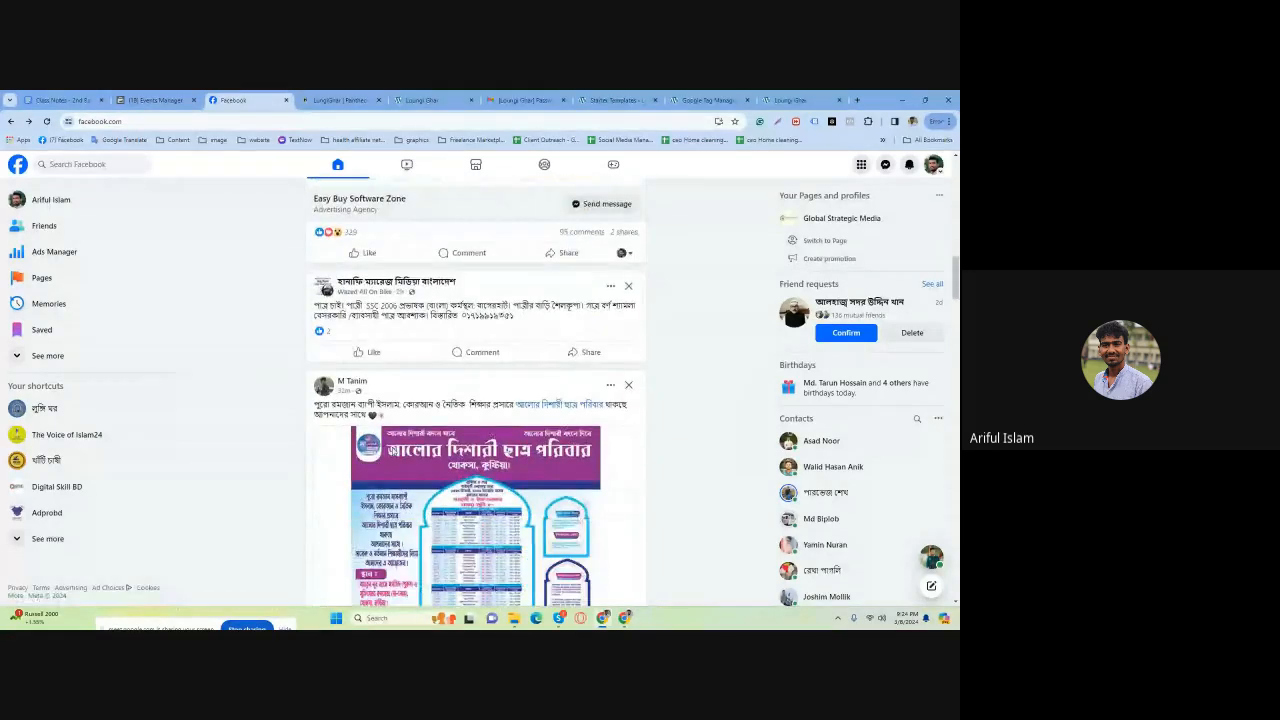
pyautogui.scroll(-20, 393, 455)
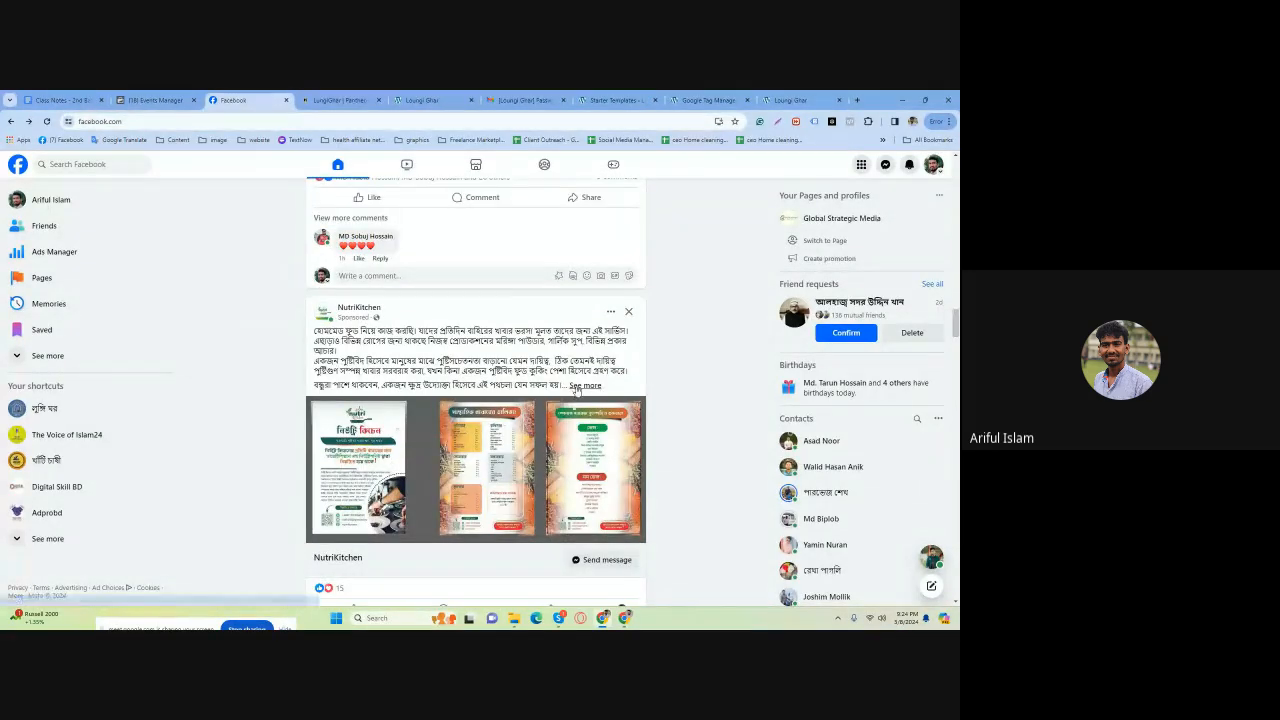
pyautogui.click(582, 386)
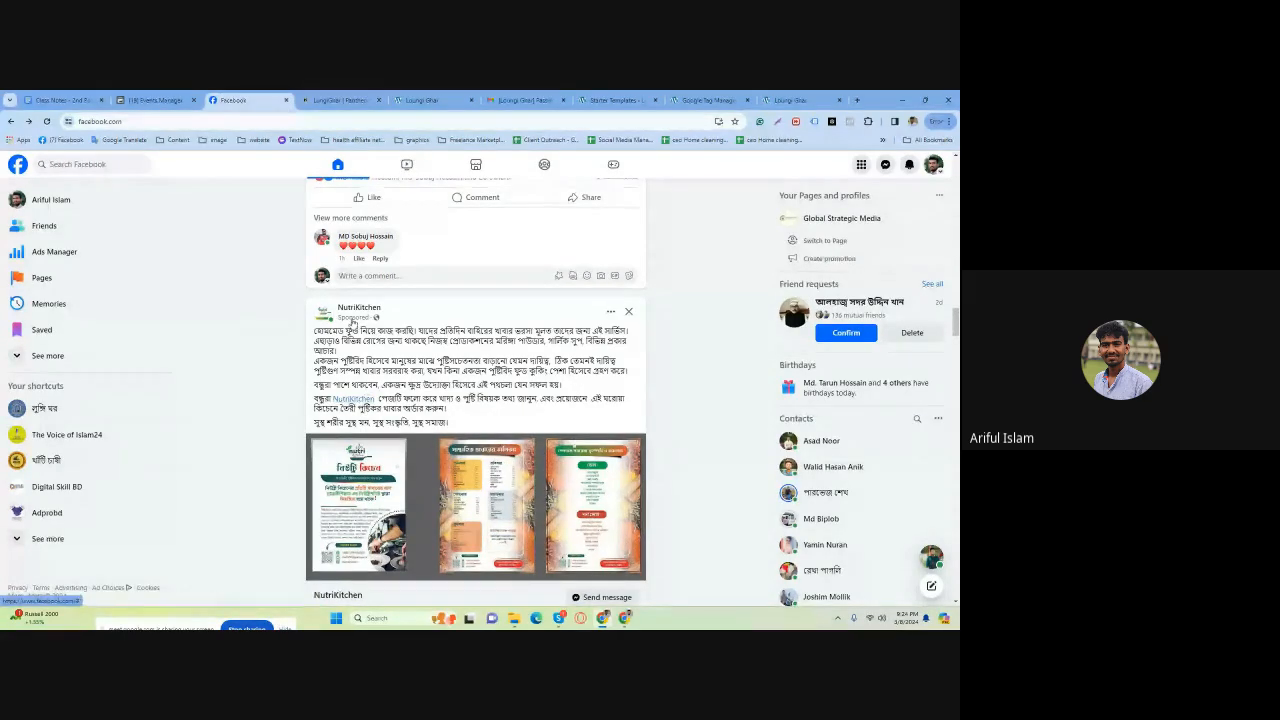
pyautogui.moveTo(358, 399)
pyautogui.scroll(-15, 395, 415)
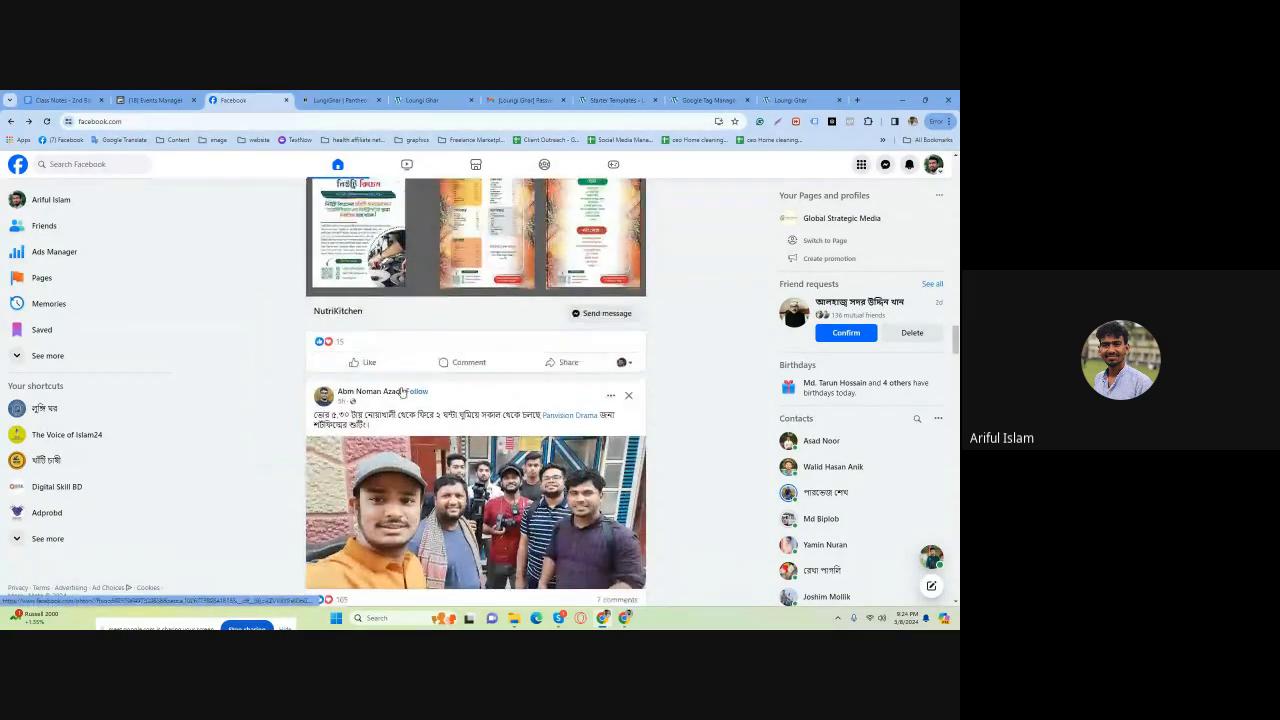
pyautogui.scroll(-12, 400, 395)
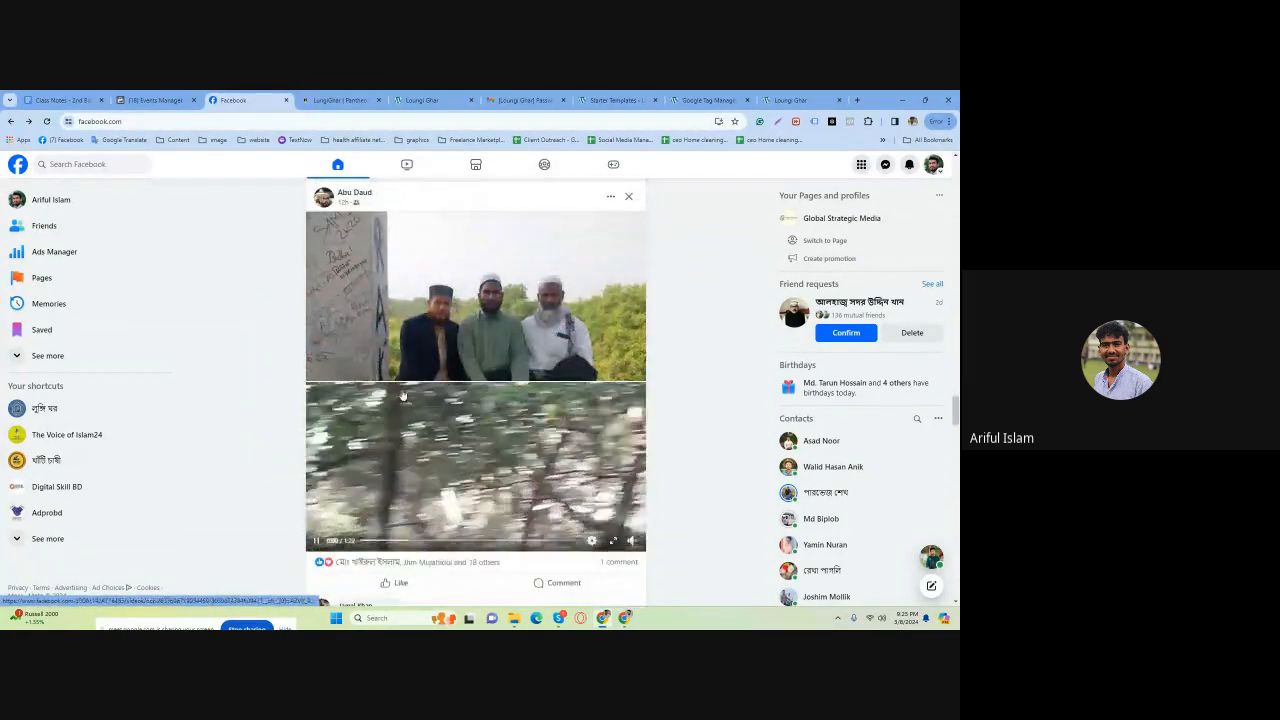
pyautogui.scroll(3, 404, 401)
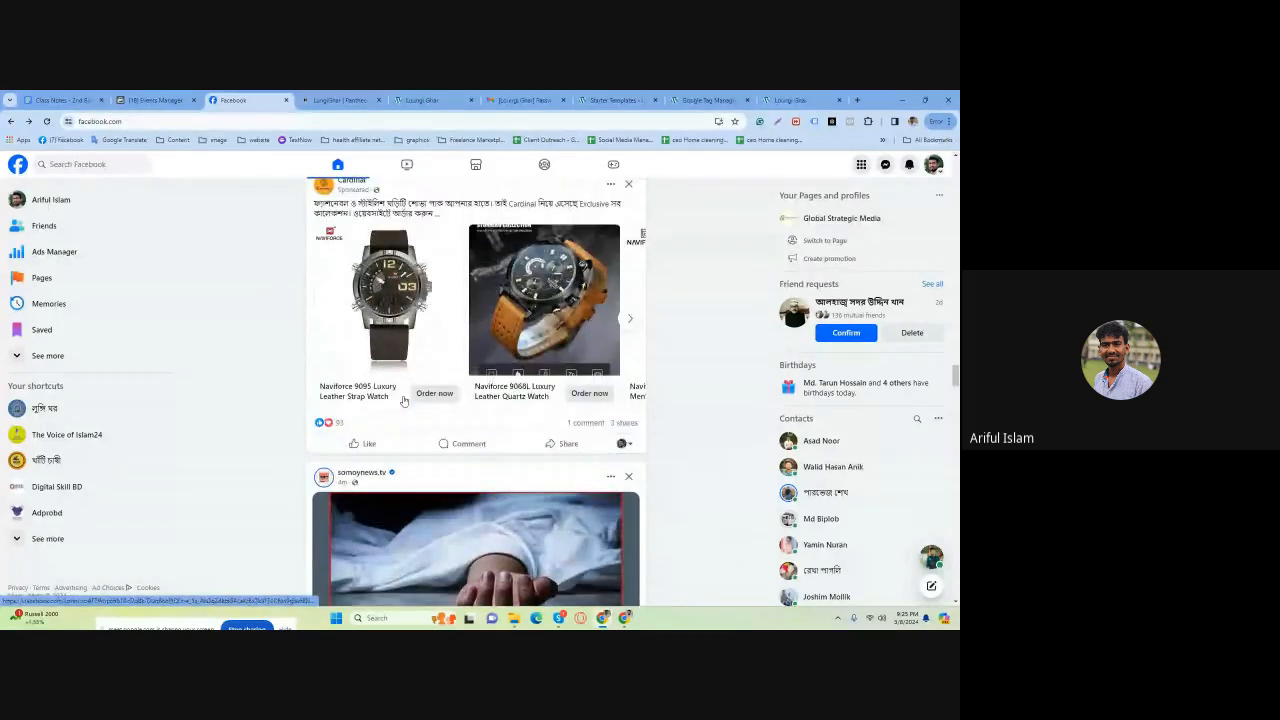
# Open the order page for the Naviforce 9095 Luxury Leather Strap Watch from the Cardinal ad.
pyautogui.click(144, 122)
pyautogui.click(144, 122)
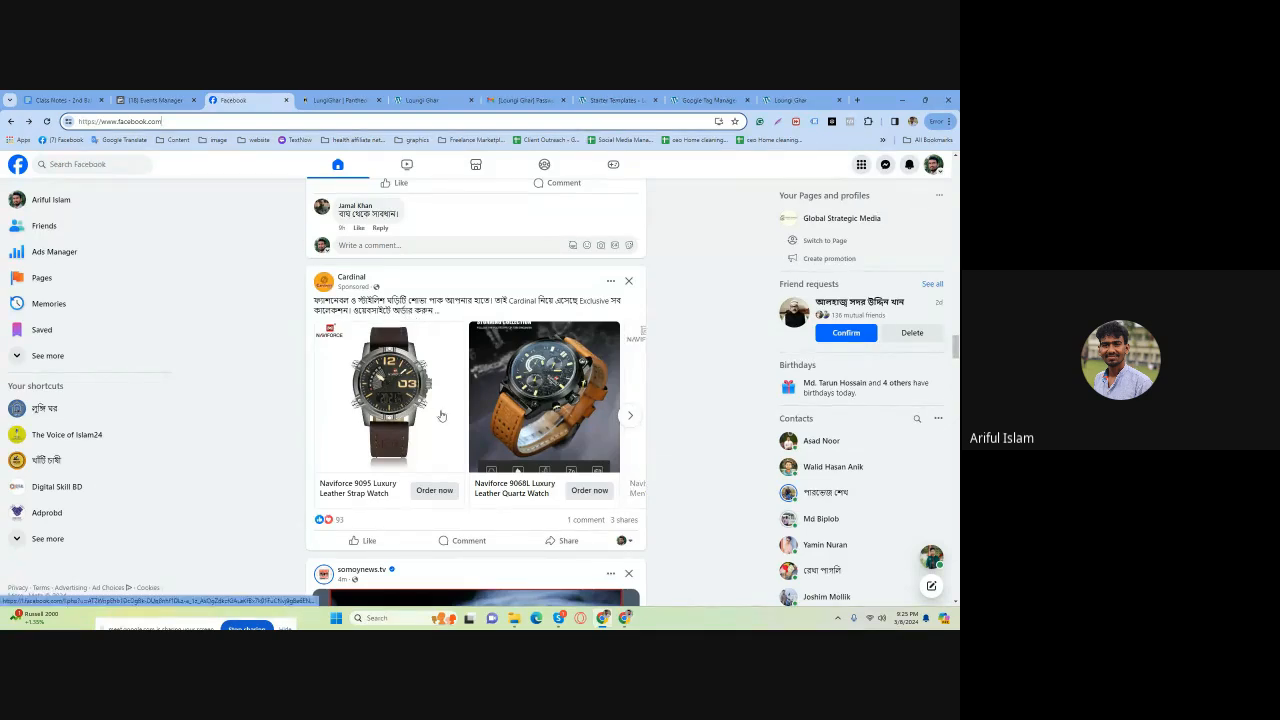
pyautogui.scroll(-1, 430, 425)
pyautogui.scroll(1, 429, 433)
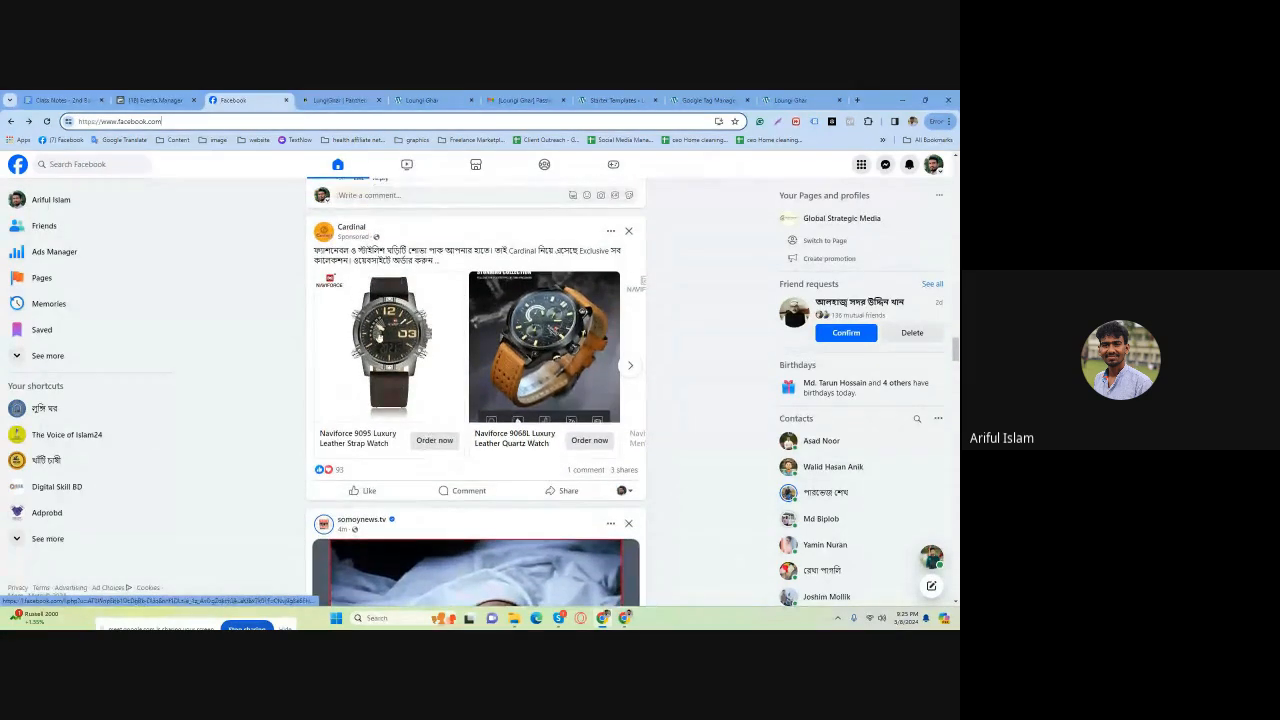
pyautogui.click(434, 443)
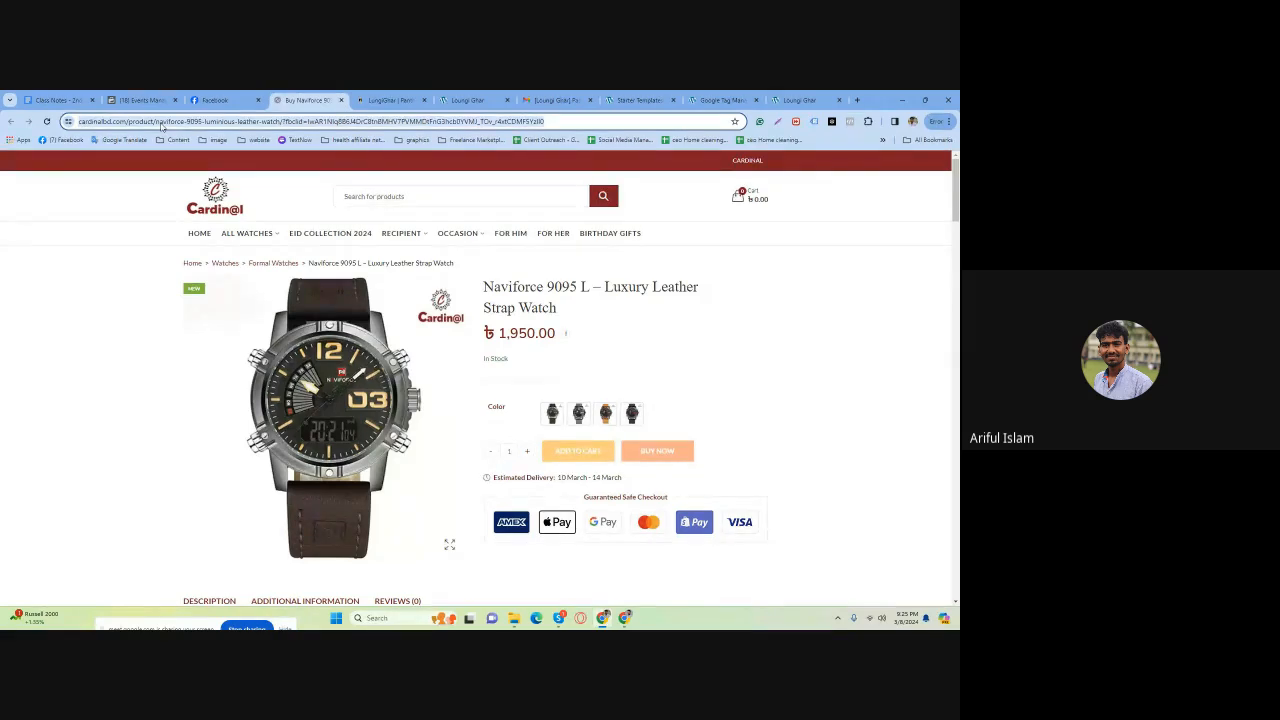
# Examine the Naviforce 9095 L product page and its address, comparing it with the Cardinal ad on Facebook.
pyautogui.click(162, 125)
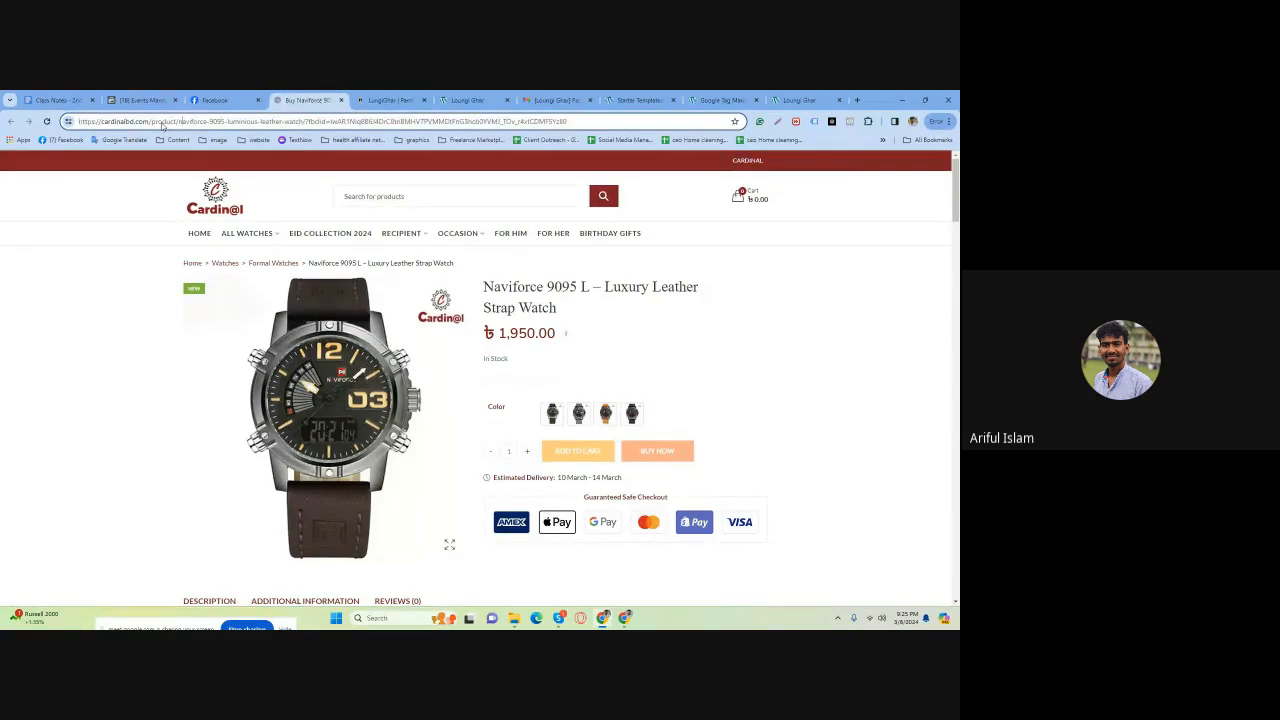
pyautogui.scroll(-5, 335, 392)
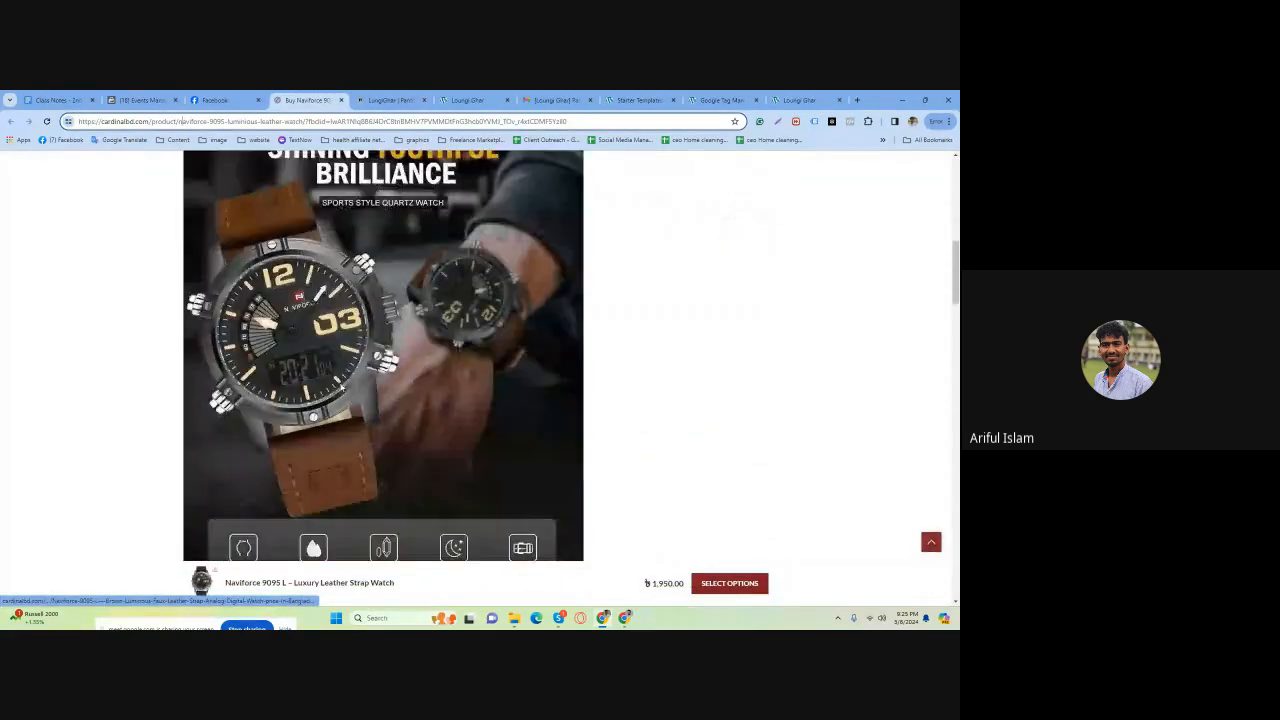
pyautogui.scroll(5, 334, 396)
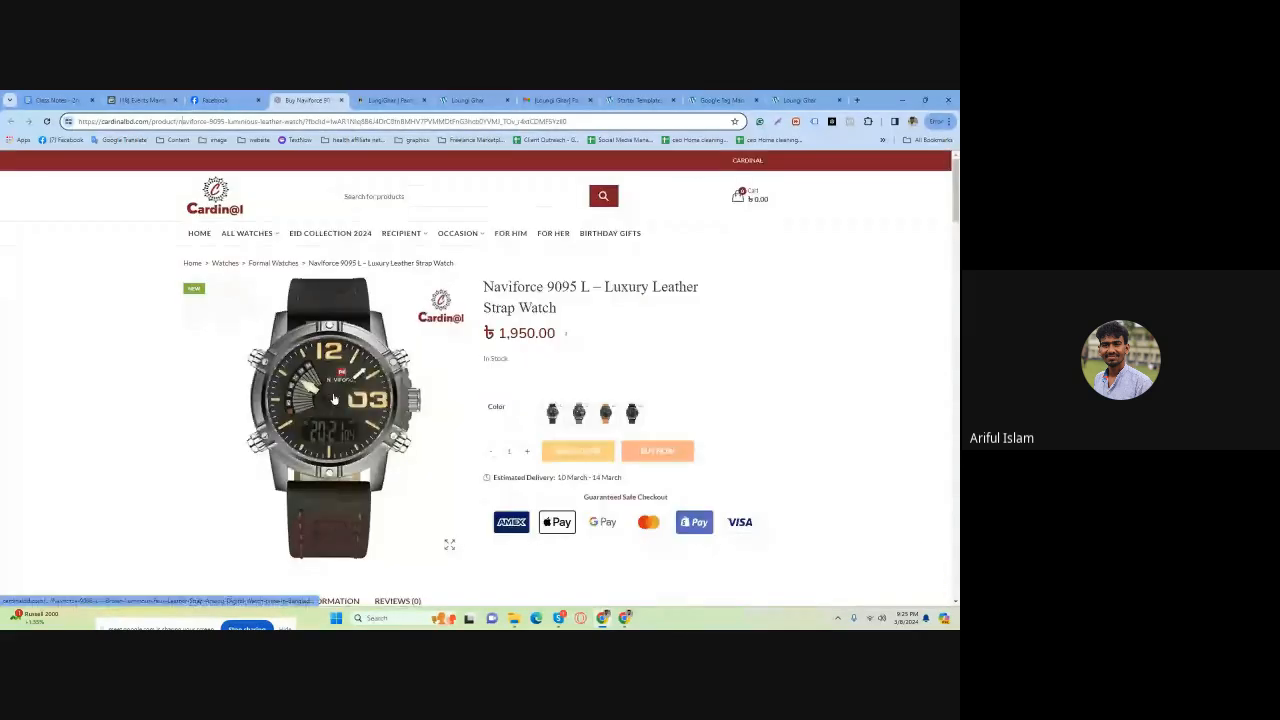
pyautogui.click(215, 100)
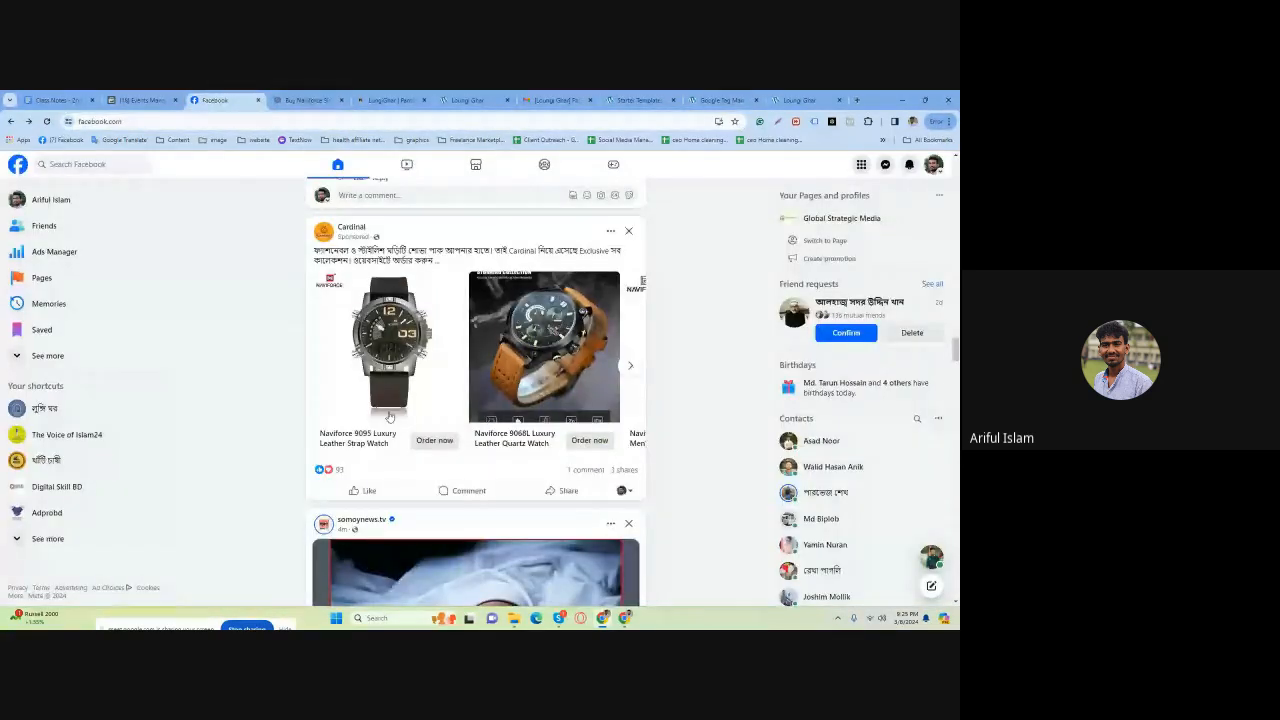
pyautogui.click(307, 100)
pyautogui.scroll(-5, 320, 444)
pyautogui.scroll(-15, 321, 444)
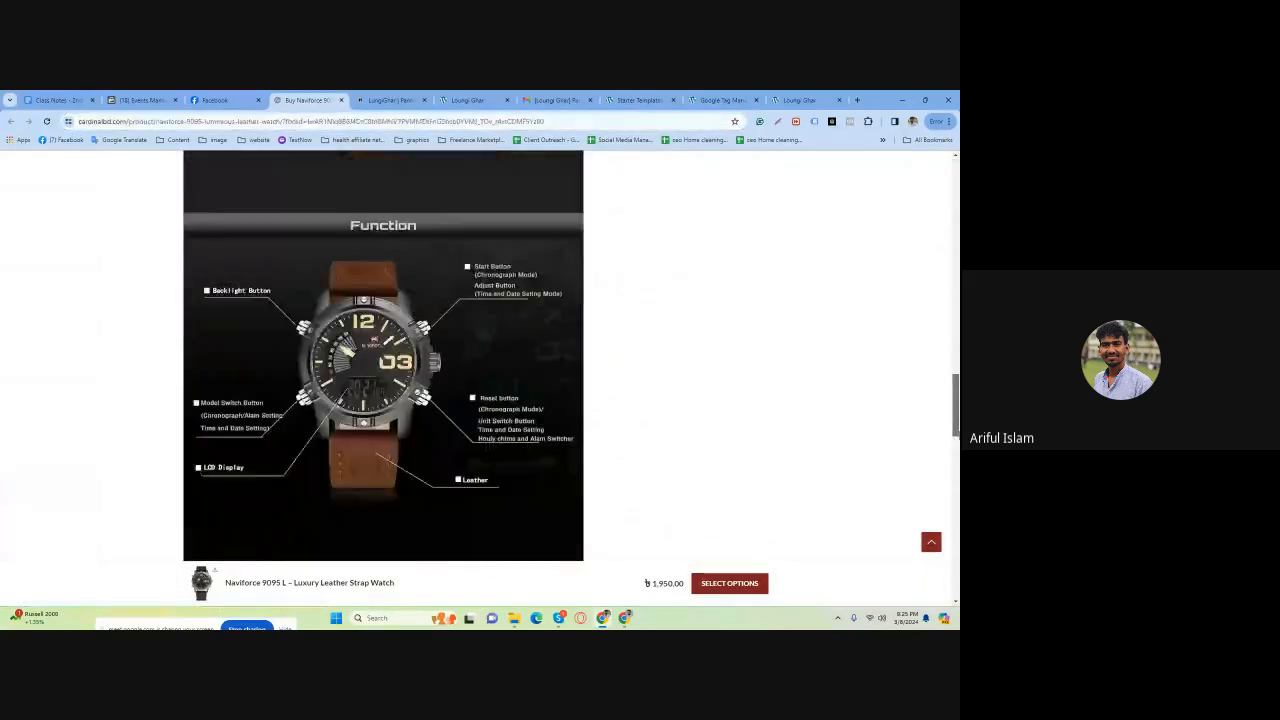
pyautogui.moveTo(958, 563); pyautogui.dragTo(957, 194)
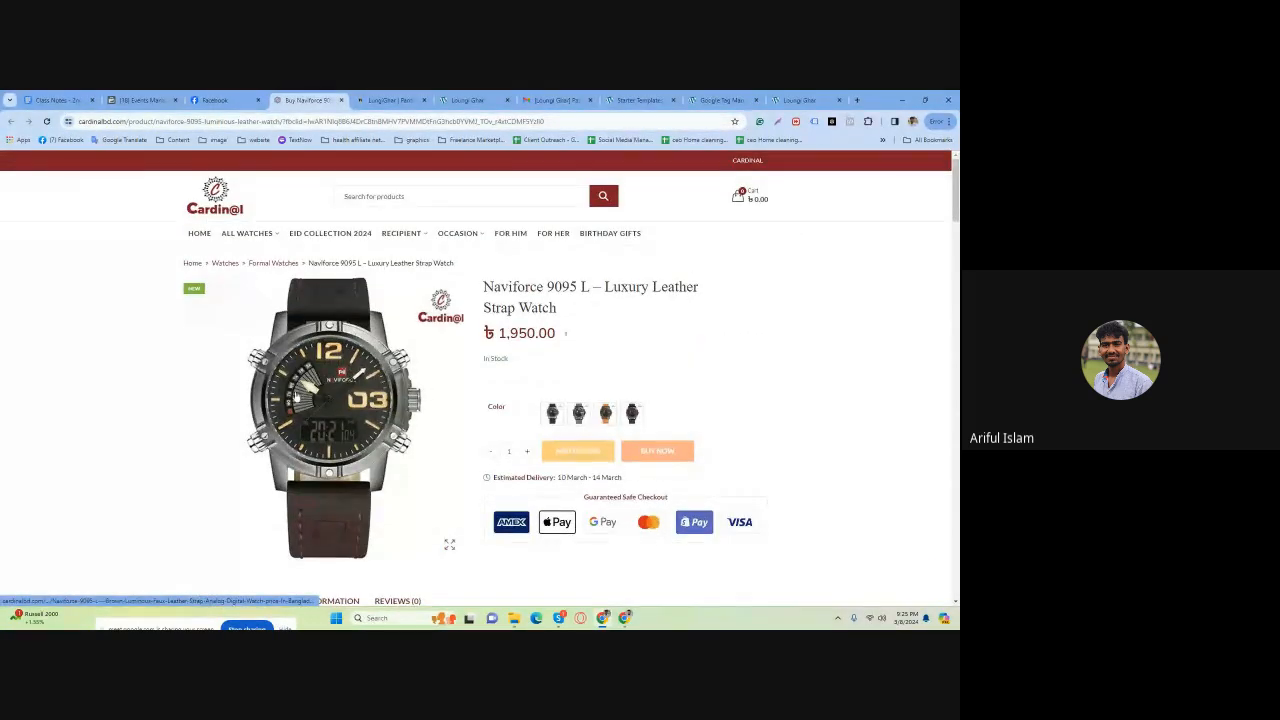
# View the enlarged Naviforce 9095 L product image, close it and return to the product title.
pyautogui.click(274, 122)
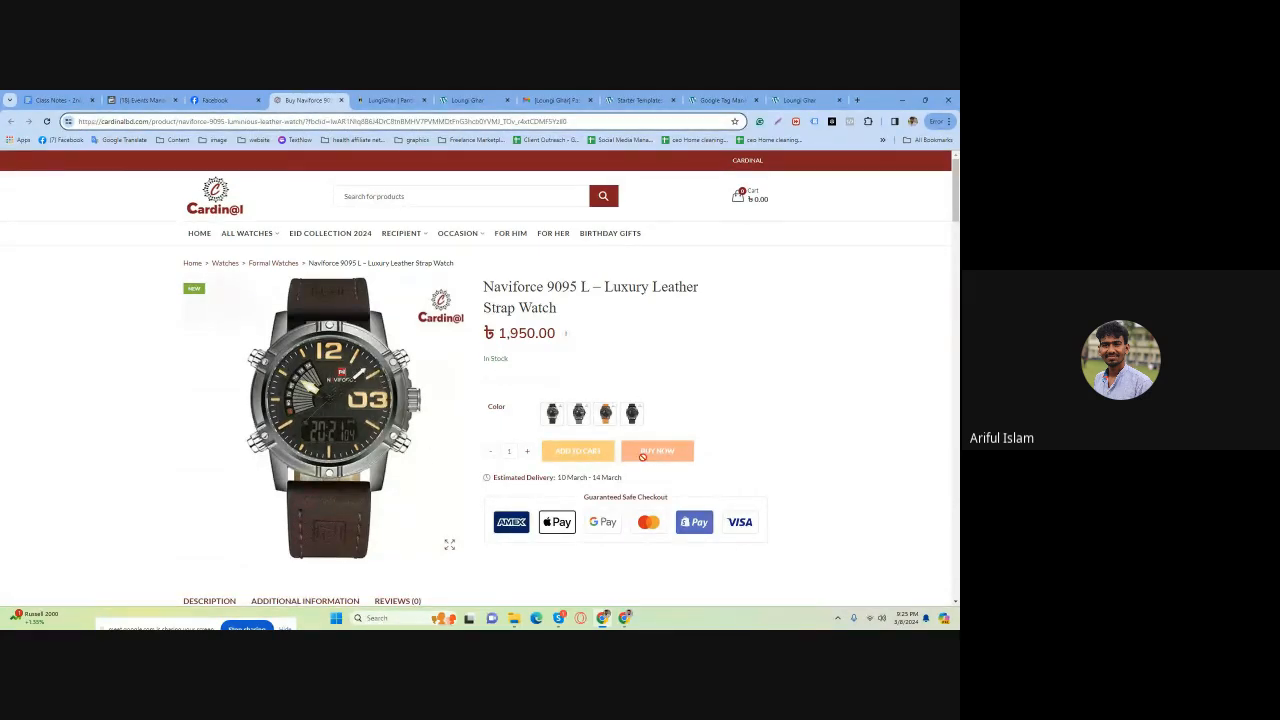
pyautogui.click(249, 421)
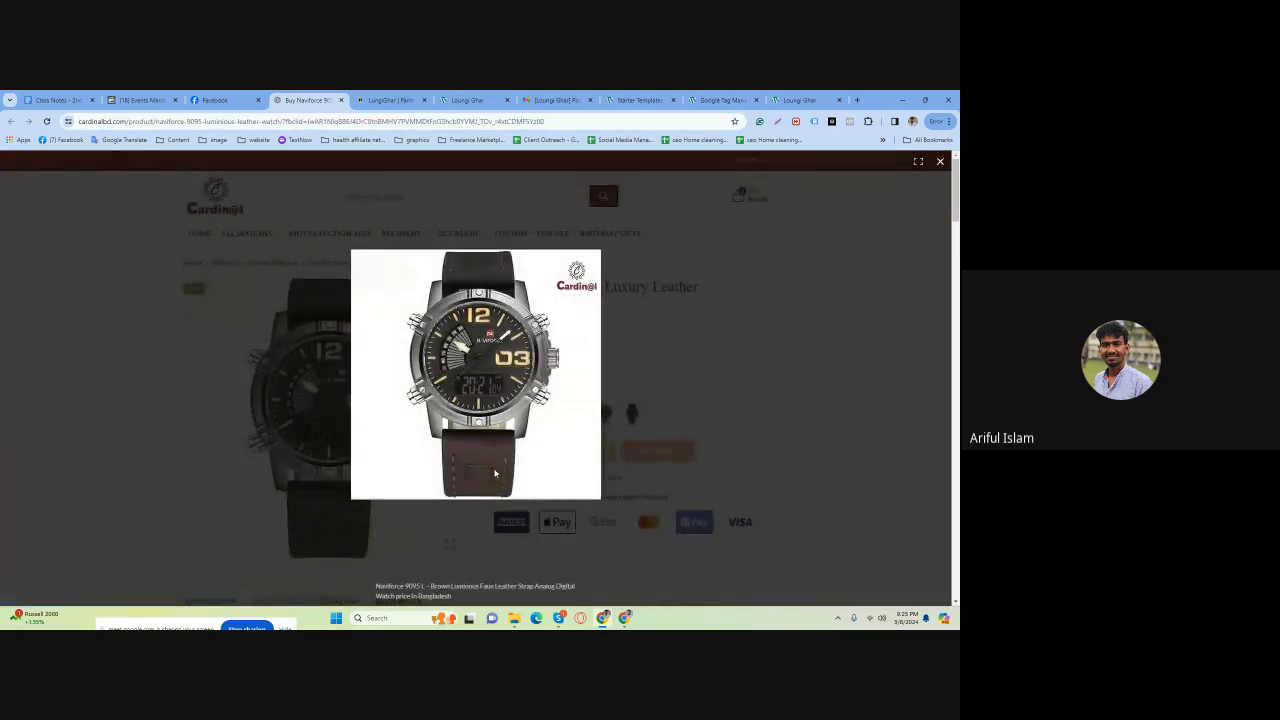
pyautogui.click(771, 315)
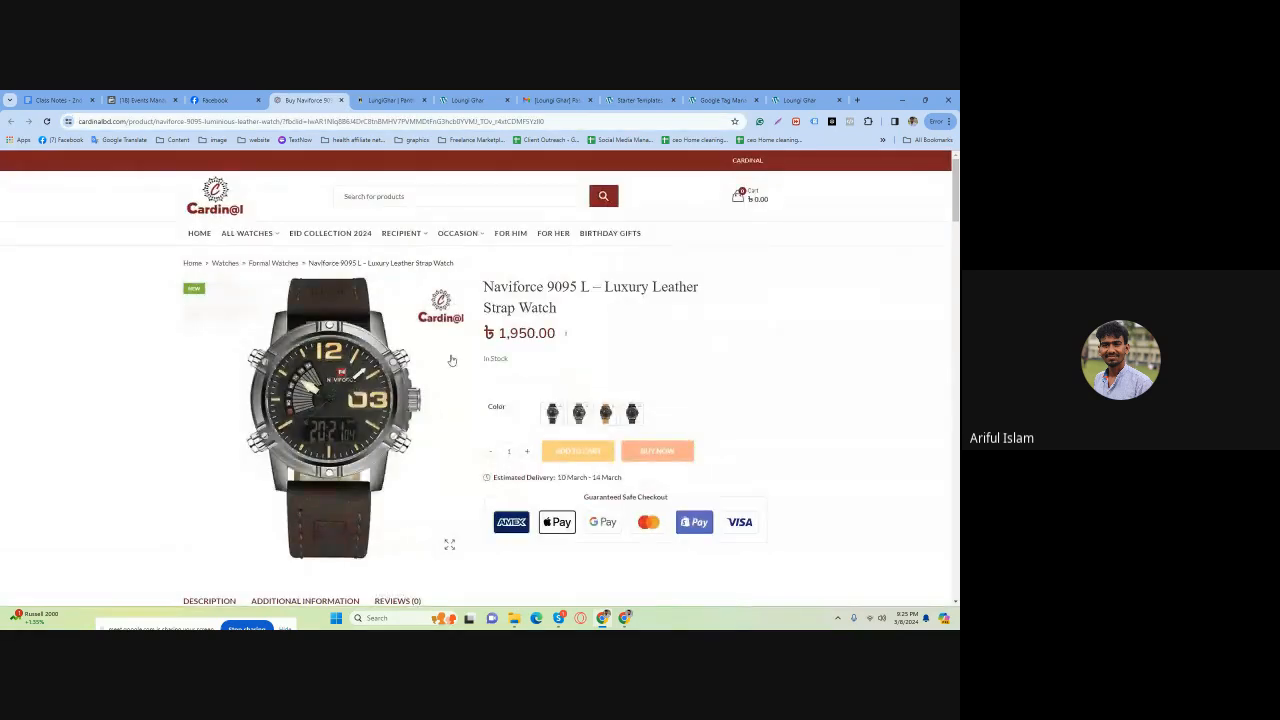
pyautogui.moveTo(484, 287)
pyautogui.mouseDown()
pyautogui.moveTo(570, 310)
pyautogui.moveTo(486, 287)
pyautogui.mouseUp()
# Review the product page's description and images down to the footer, ending at the Related Products section.
pyautogui.scroll(-15, 428, 373)
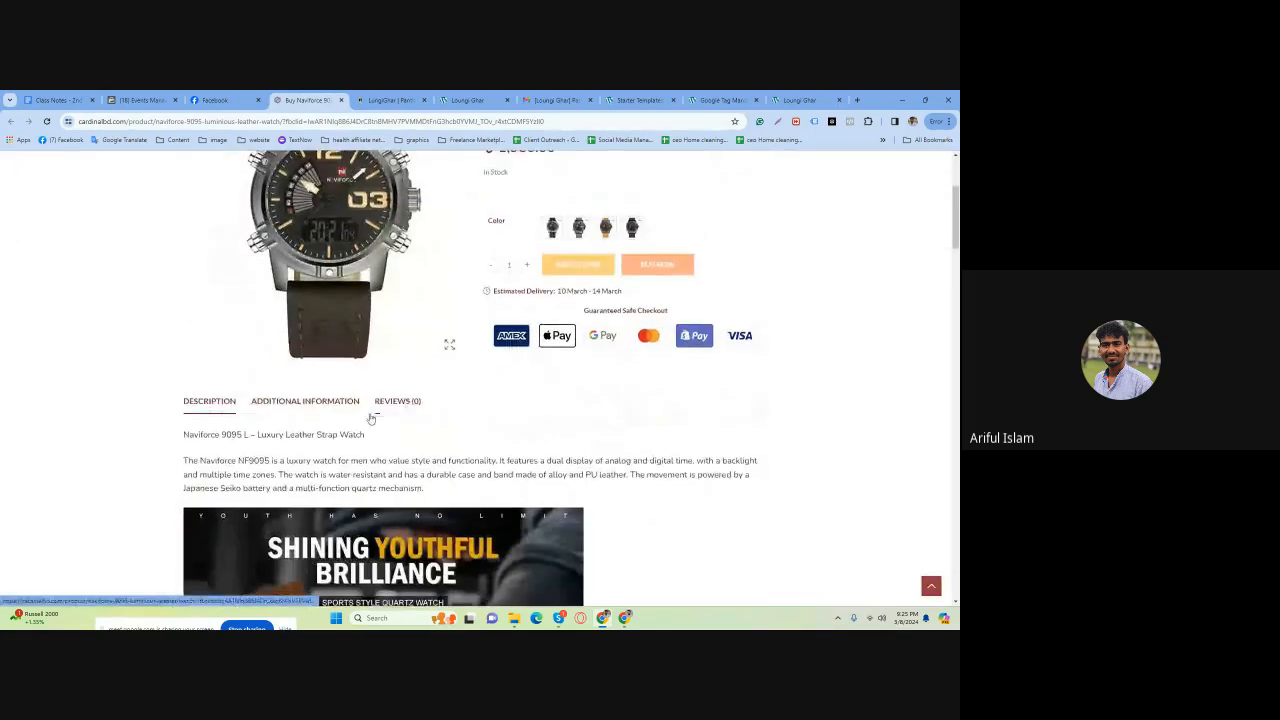
pyautogui.scroll(-12, 322, 435)
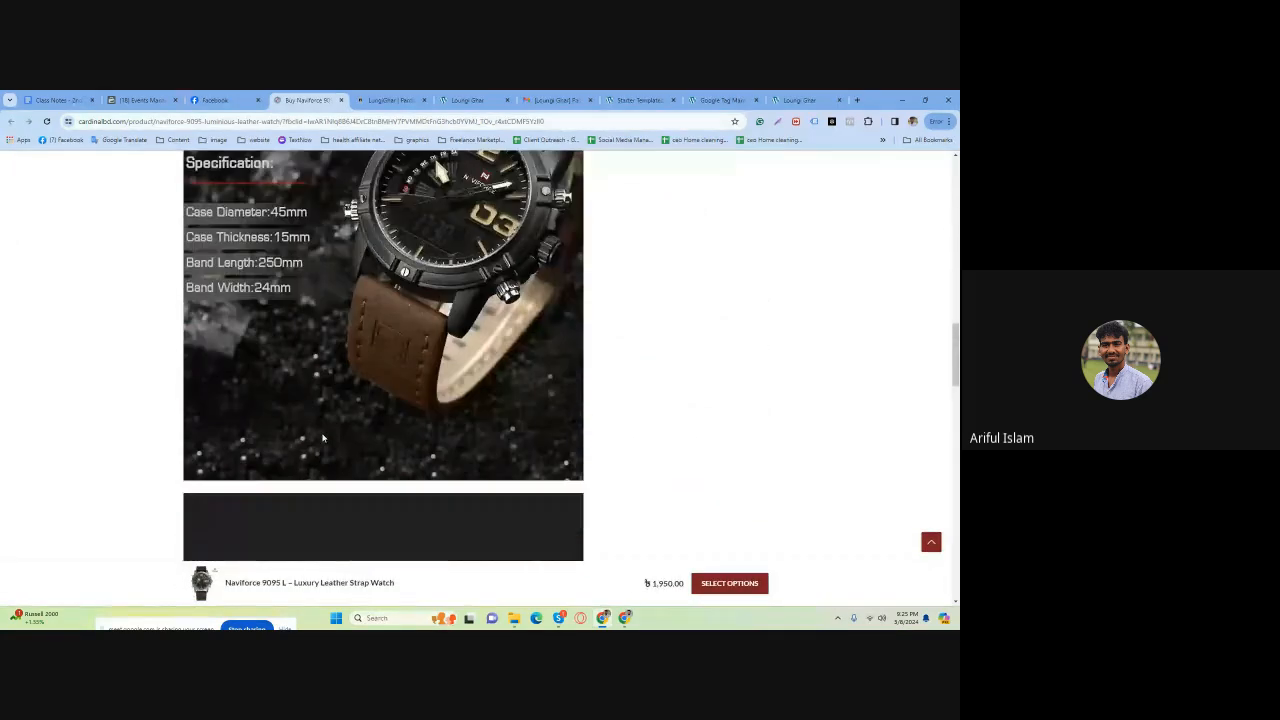
pyautogui.scroll(-5, 626, 441)
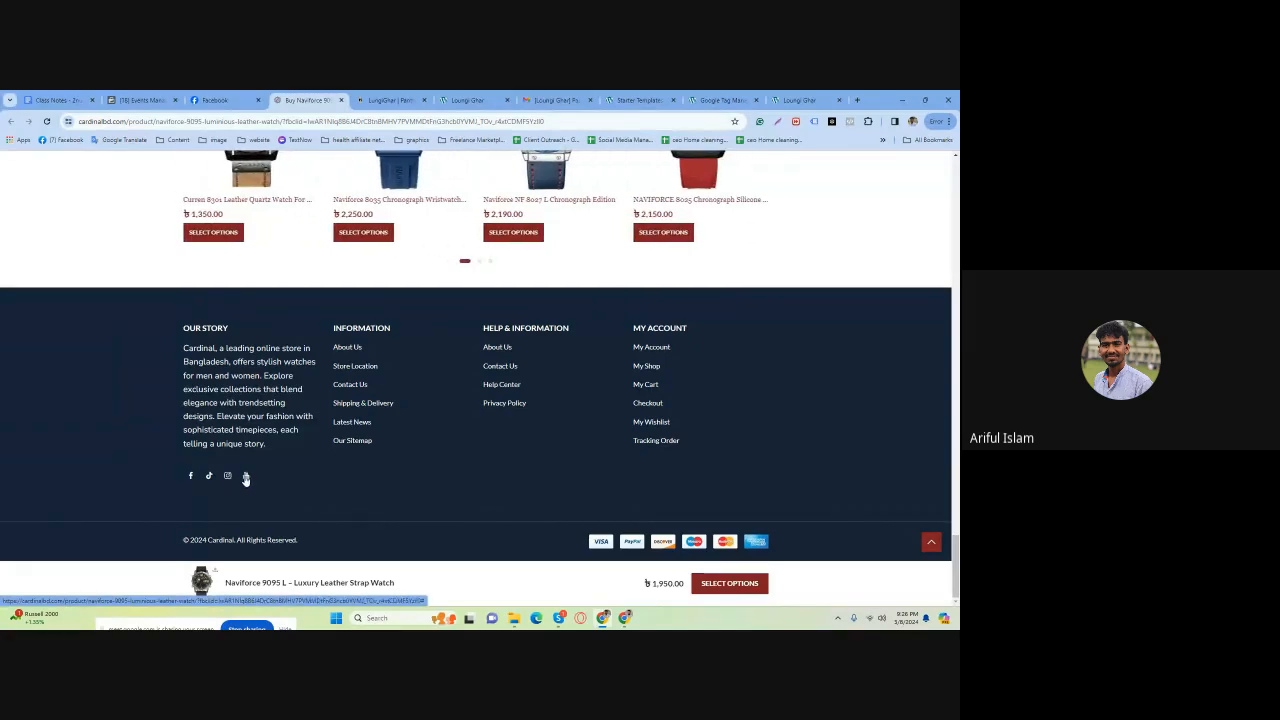
pyautogui.scroll(3, 301, 382)
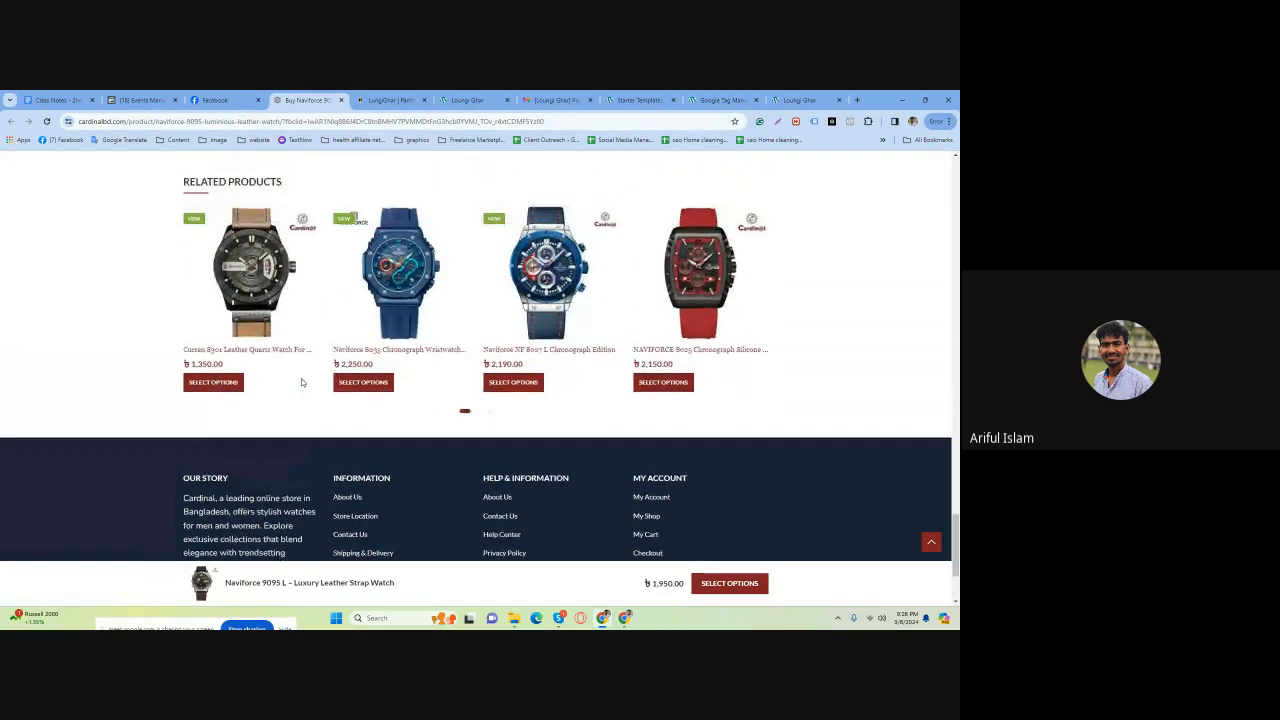
# Open the related Naviforce NF 8027 L Chronograph Edition in a new tab, and return to the Naviforce 9095 L page.
pyautogui.rightClick(512, 390)
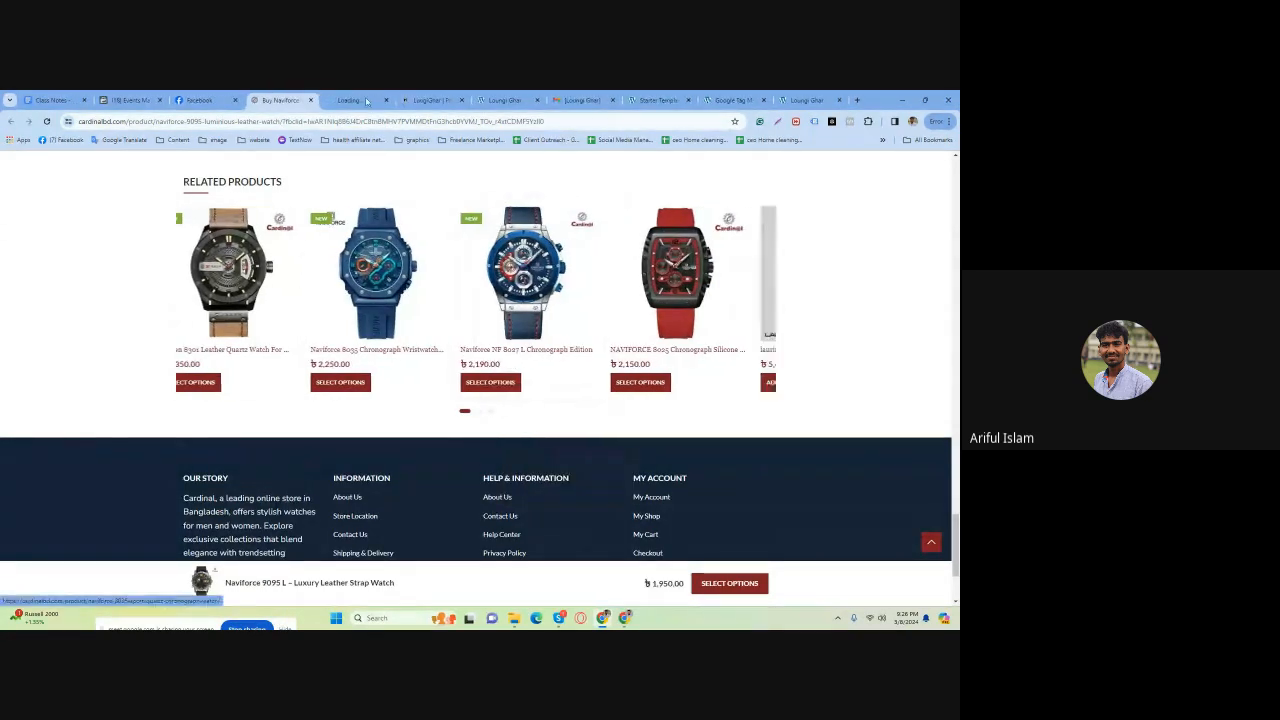
pyautogui.click(355, 101)
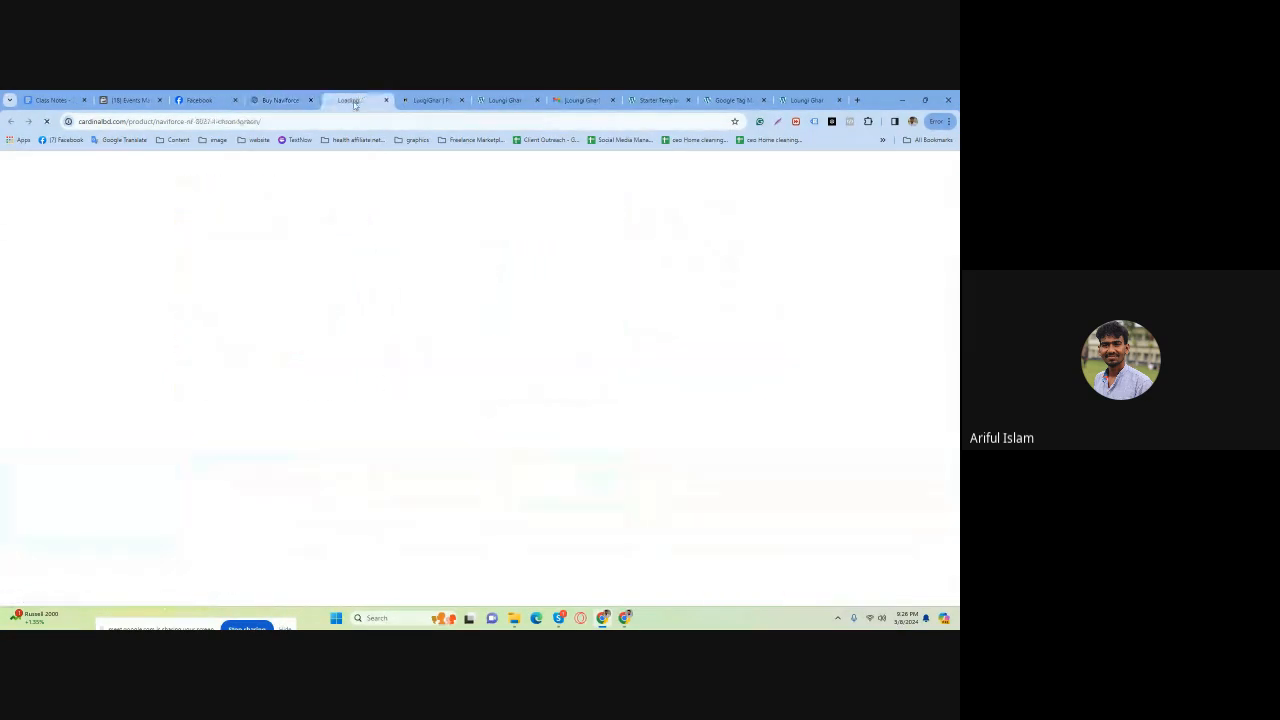
pyautogui.click(280, 100)
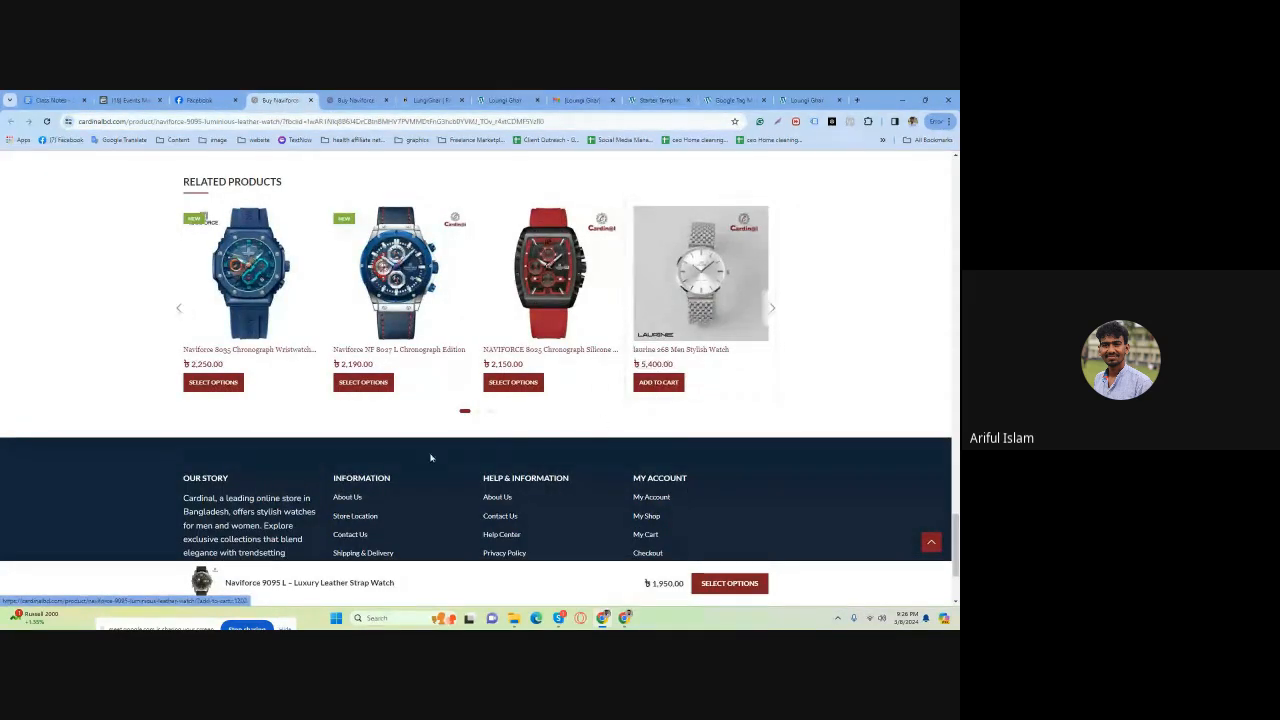
# Look back over the Naviforce 9095 L page, revisit the Facebook tab, and return to the page's product title.
pyautogui.scroll(8, 288, 480)
pyautogui.scroll(15, 291, 472)
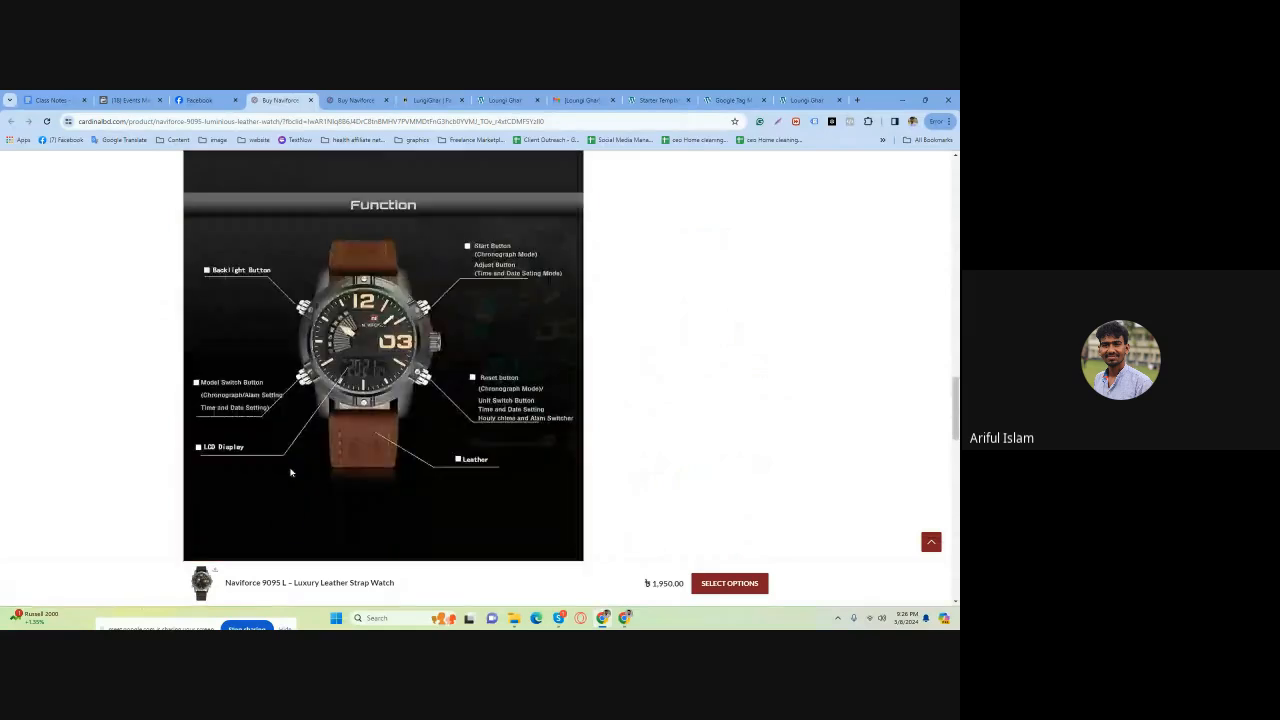
pyautogui.scroll(15, 291, 472)
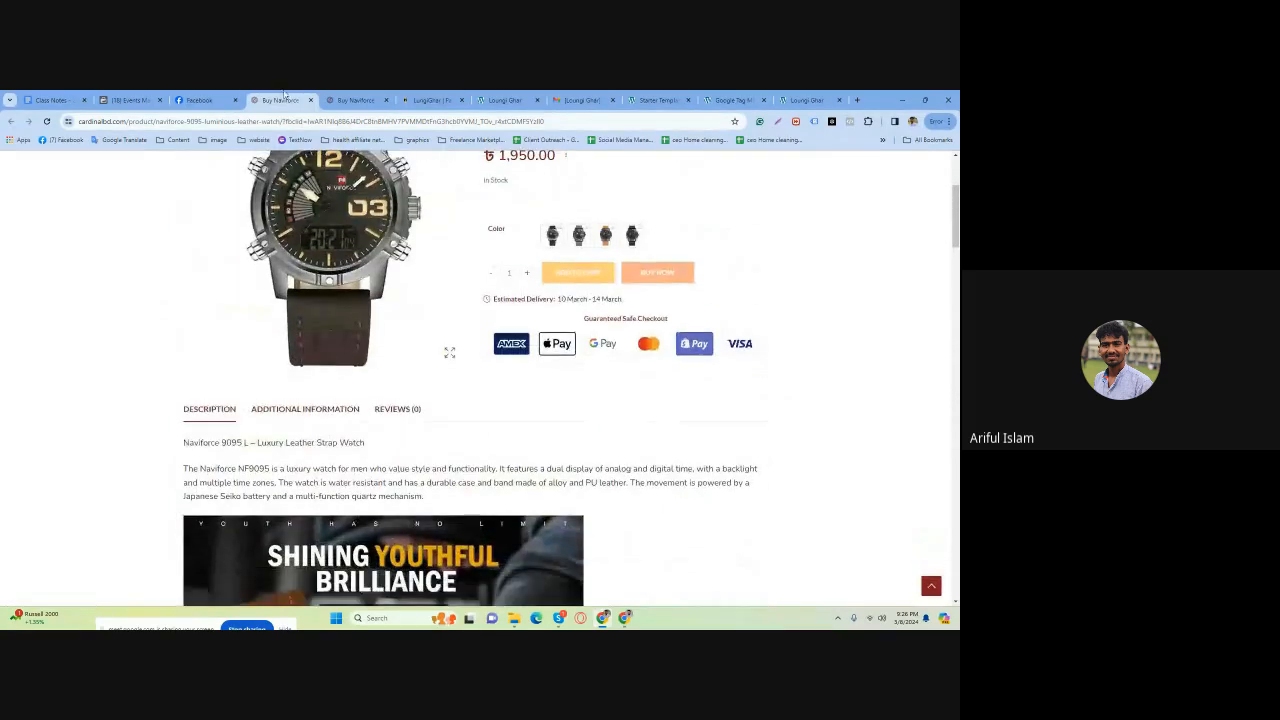
pyautogui.click(205, 100)
pyautogui.click(282, 100)
pyautogui.scroll(4, 329, 412)
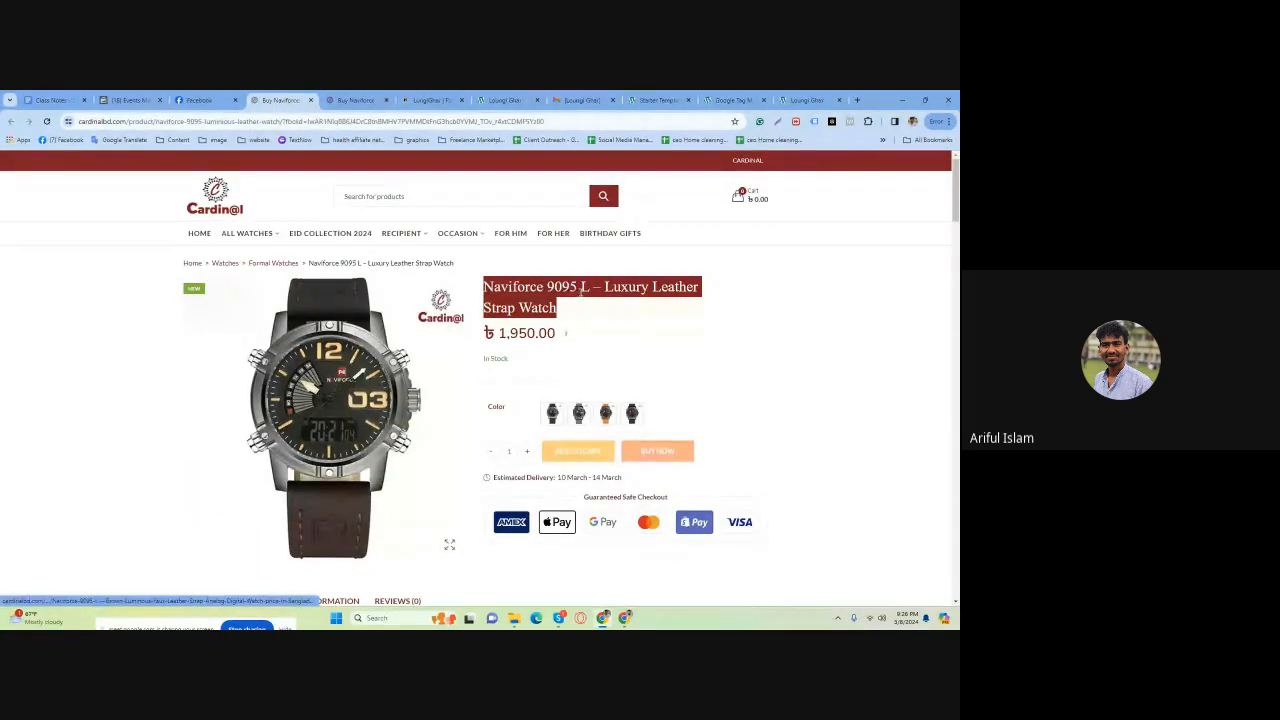
# Examine the product's description, specification images and the footer's Our Story text, ending back at the price and cart area.
pyautogui.click(470, 350)
pyautogui.scroll(-2, 312, 416)
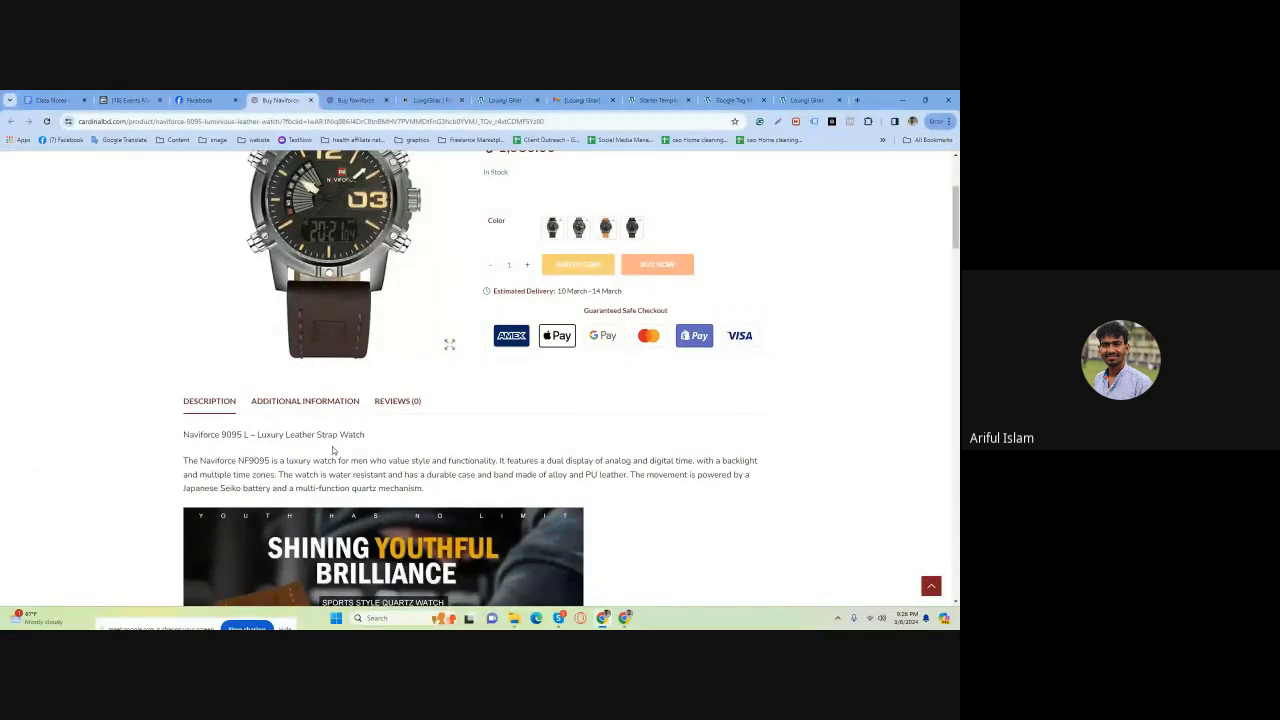
pyautogui.scroll(-8, 333, 450)
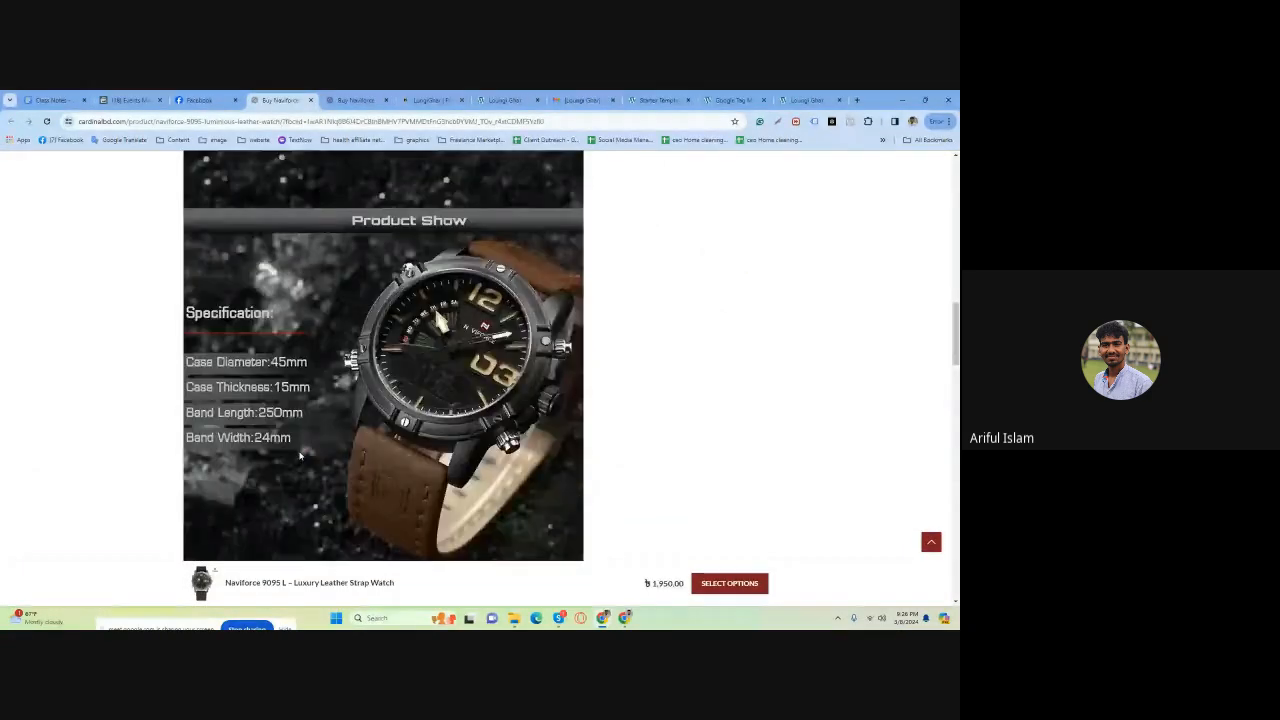
pyautogui.scroll(-5, 299, 456)
pyautogui.scroll(-4, 285, 462)
pyautogui.scroll(-10, 285, 462)
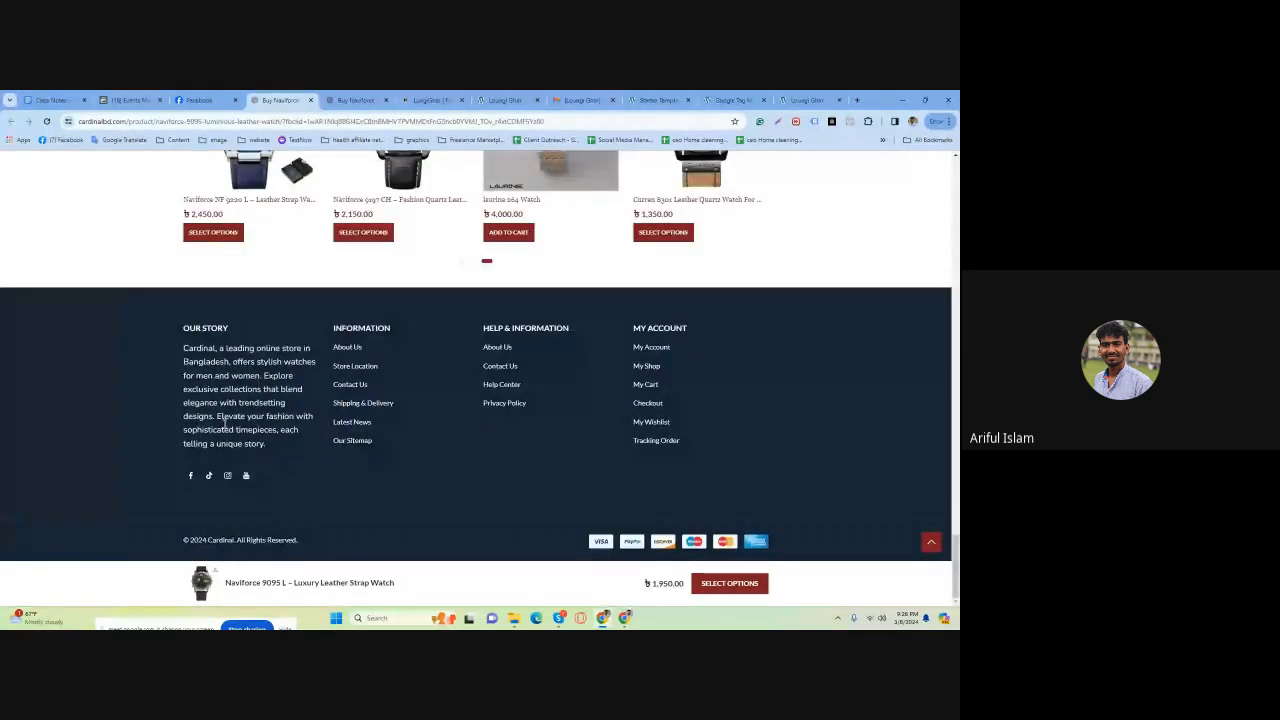
pyautogui.moveTo(183, 347); pyautogui.dragTo(272, 444)
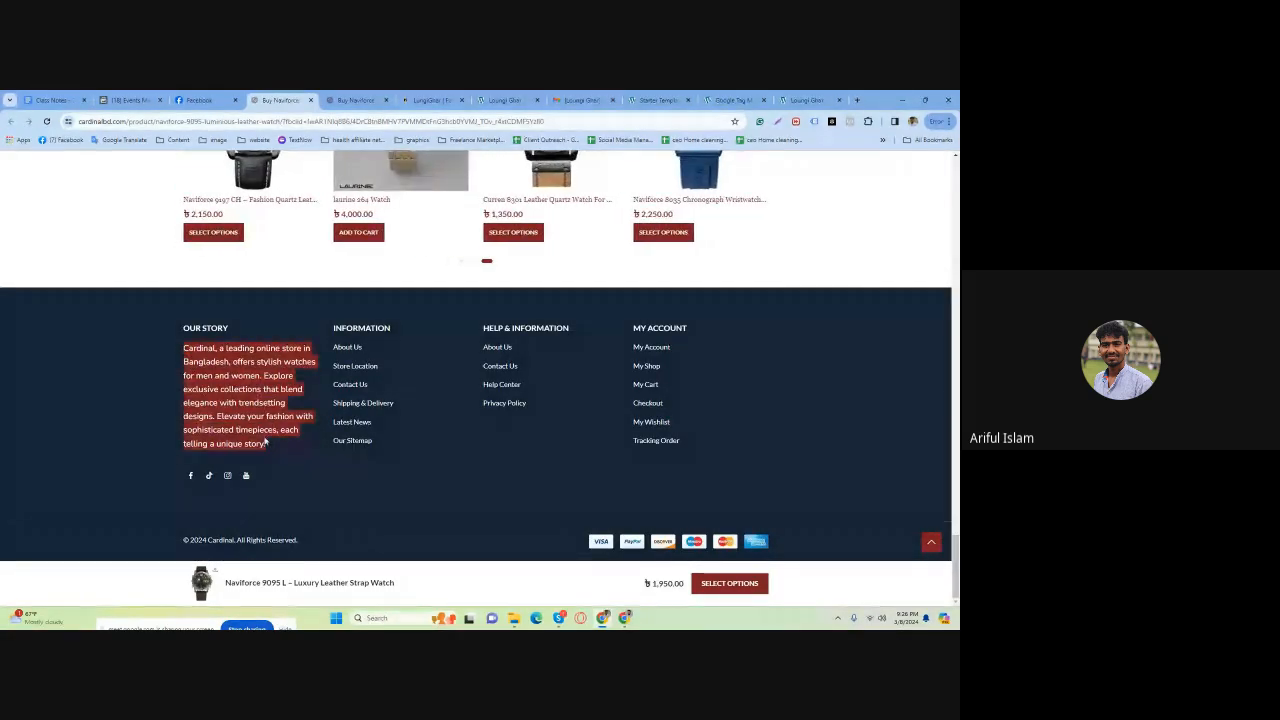
pyautogui.click(253, 427)
pyautogui.scroll(12, 255, 428)
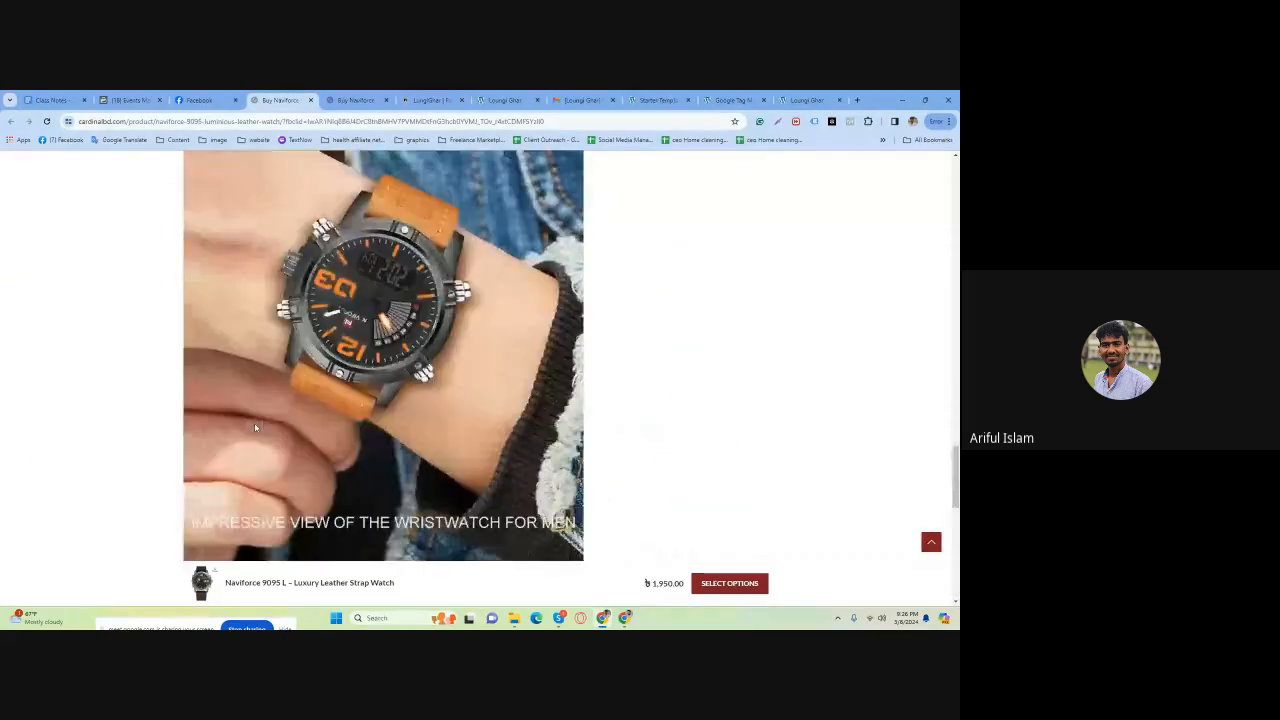
pyautogui.scroll(10, 255, 428)
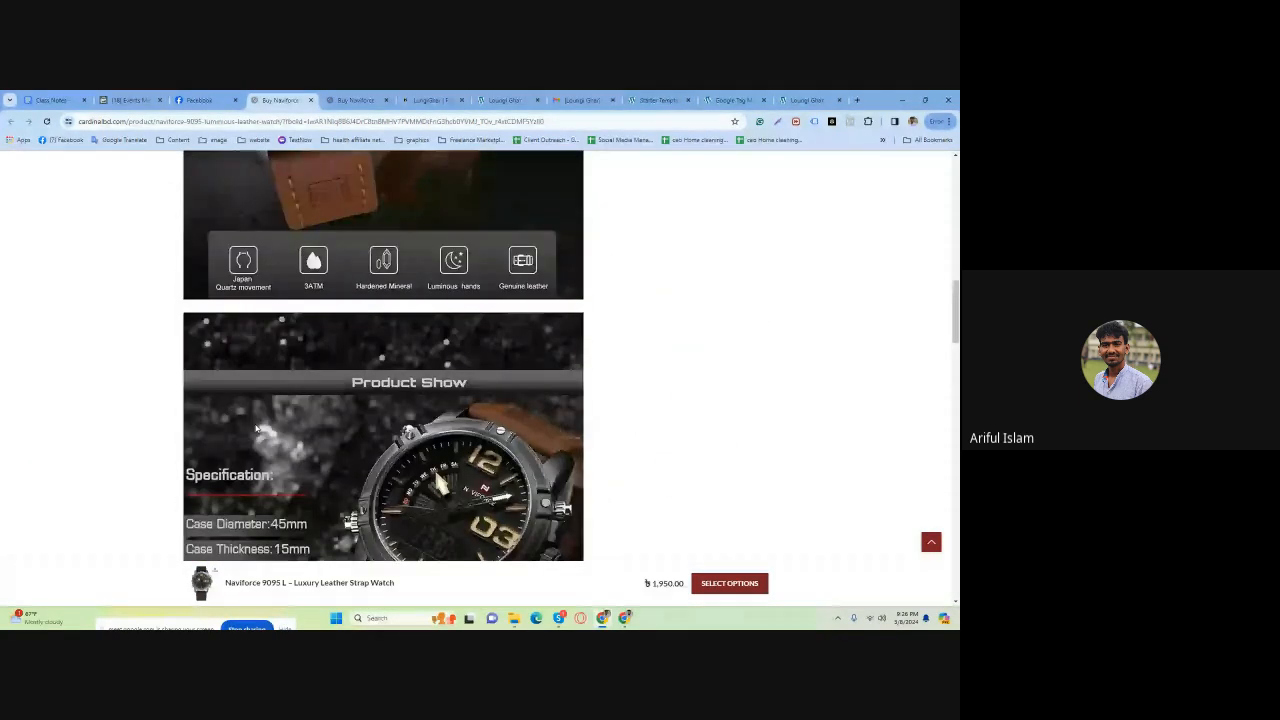
pyautogui.scroll(8, 253, 437)
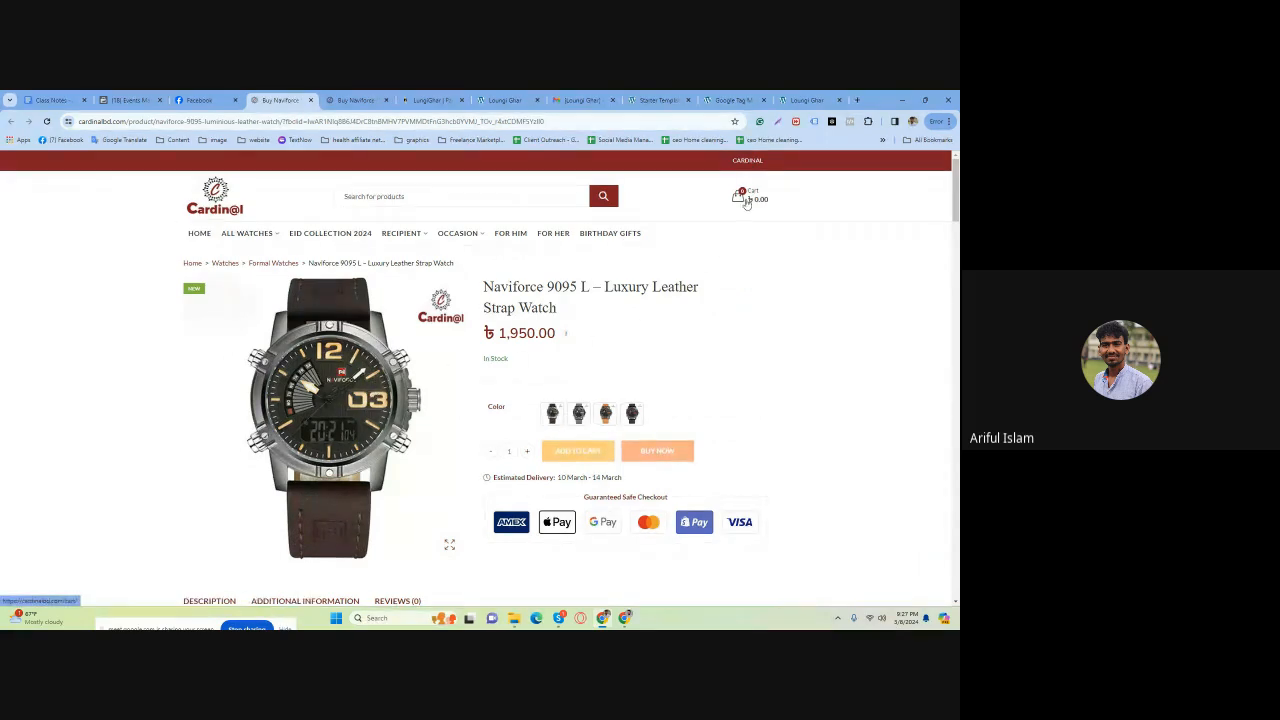
# Review the Naviforce 9095 L page's specification images and Related Products section, ending back at the product title.
pyautogui.scroll(-2, 503, 455)
pyautogui.scroll(-8, 503, 455)
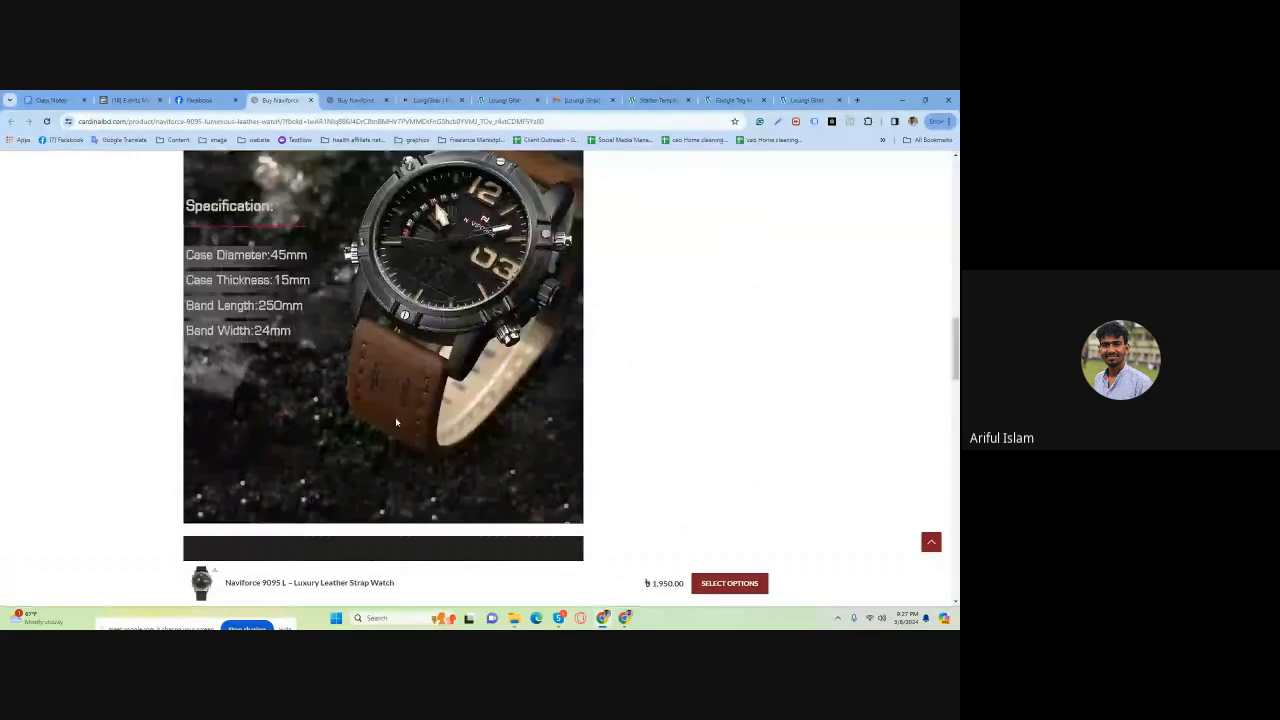
pyautogui.scroll(-10, 395, 422)
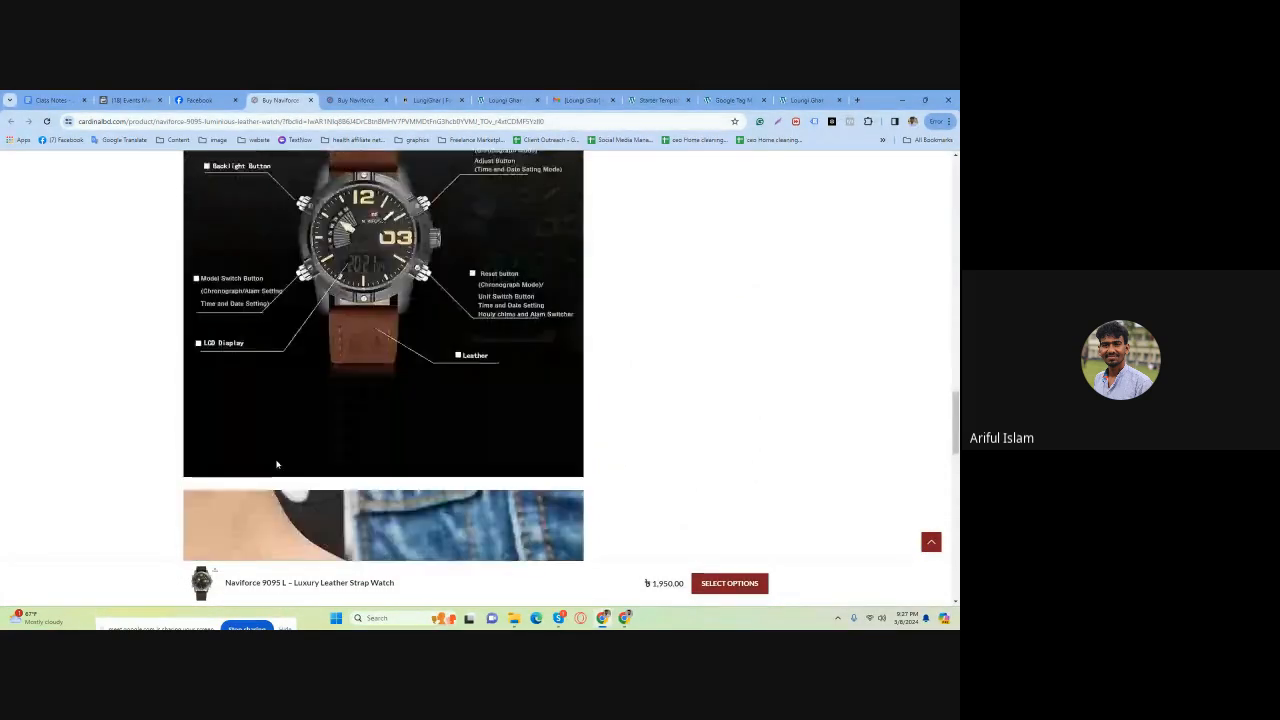
pyautogui.scroll(-15, 277, 464)
pyautogui.scroll(1, 311, 427)
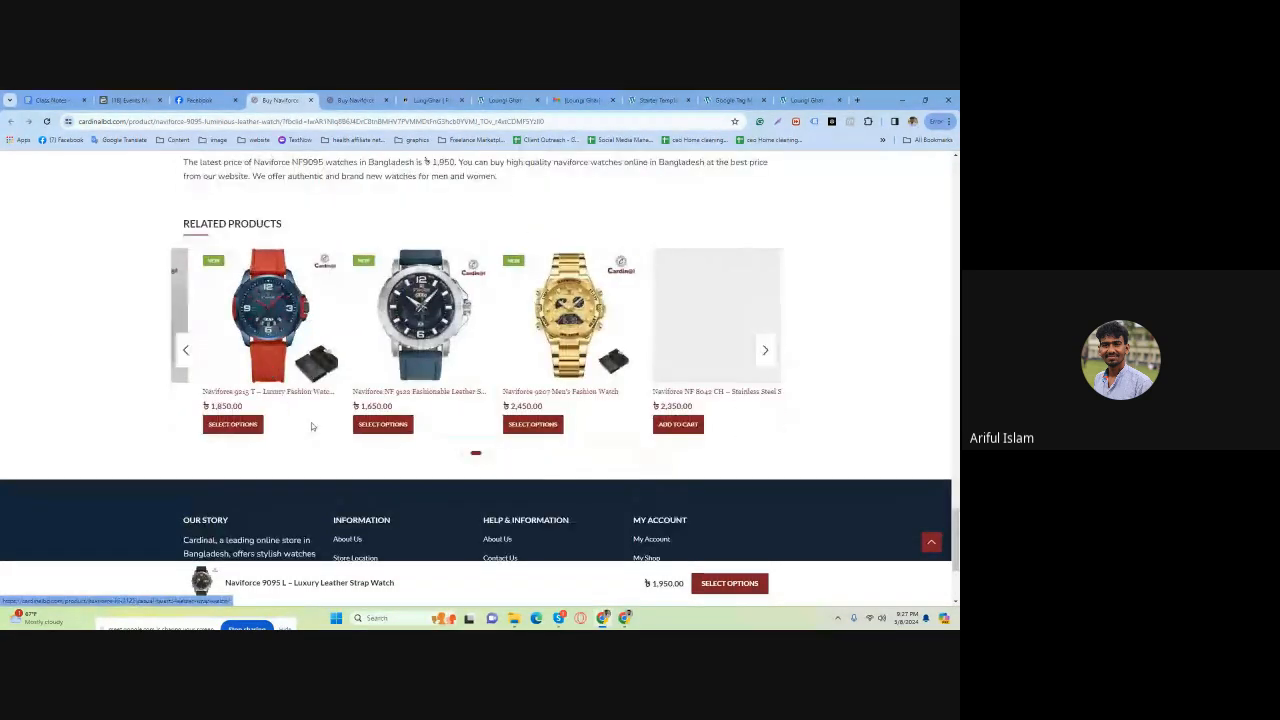
pyautogui.scroll(3, 336, 409)
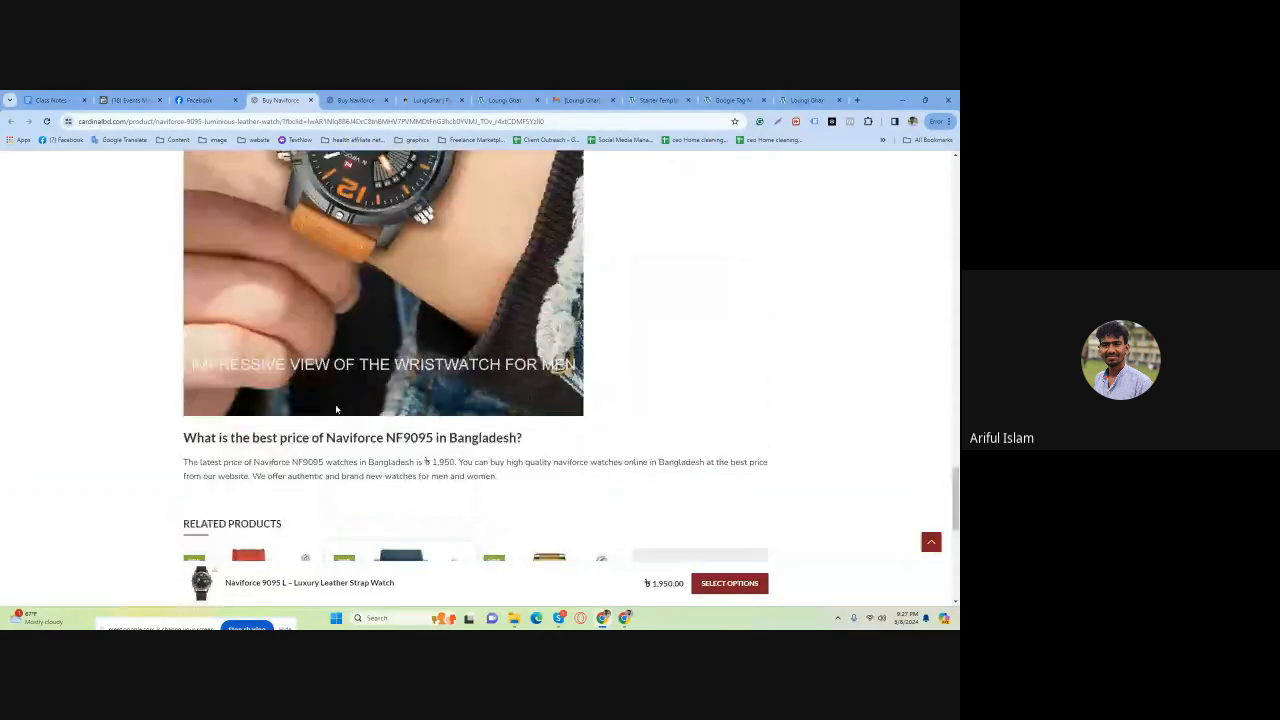
pyautogui.scroll(6, 336, 409)
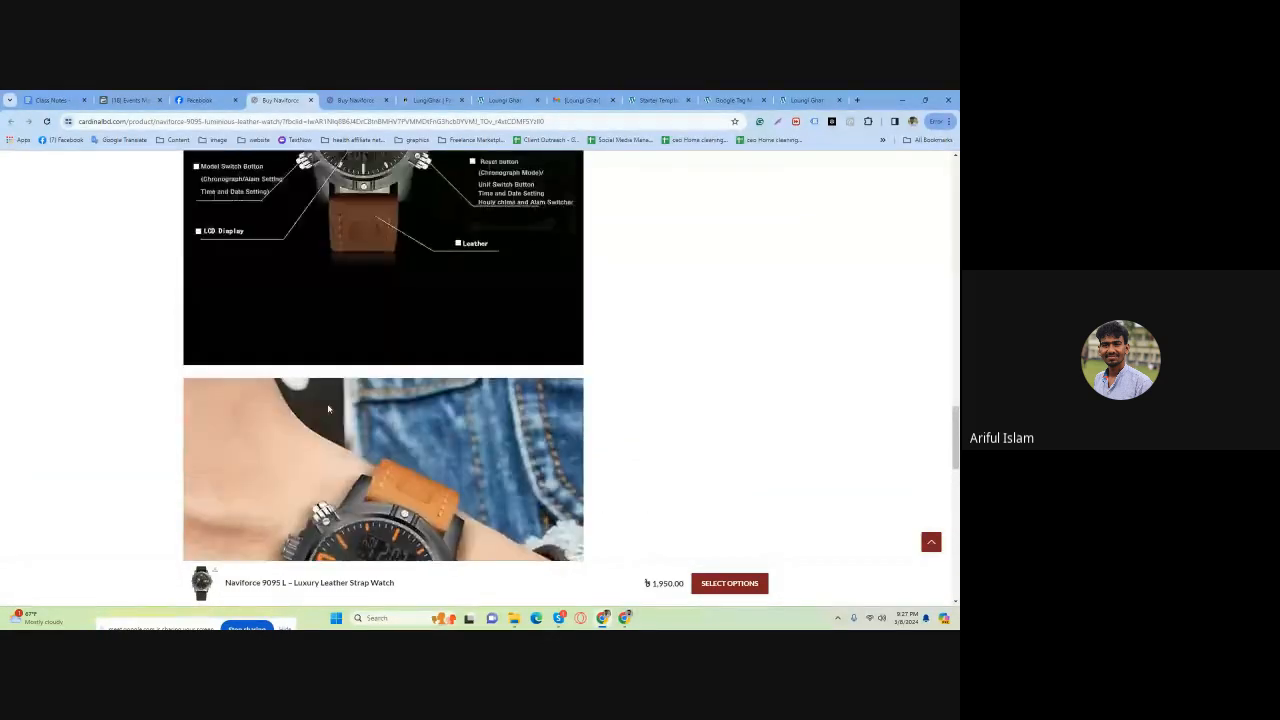
pyautogui.scroll(10, 328, 409)
pyautogui.scroll(6, 278, 390)
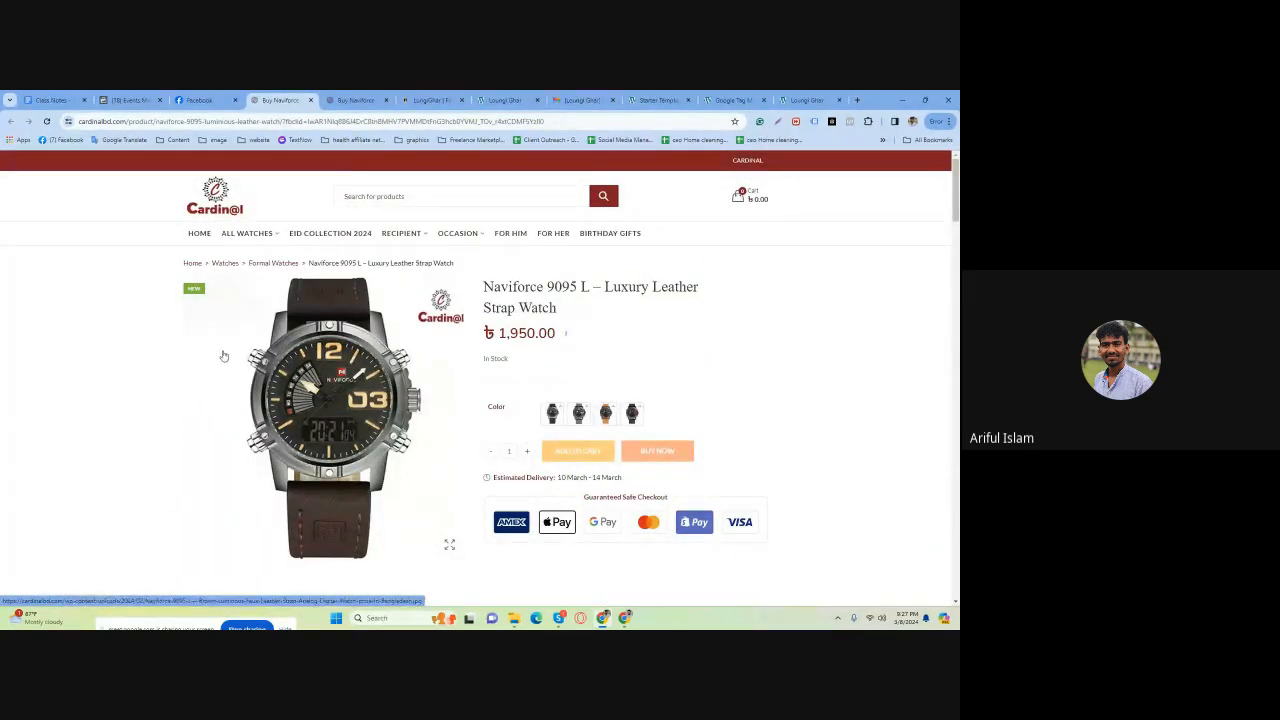
# Examine the product page's web address and description images, and highlight part of the product name in the address.
pyautogui.click(293, 122)
pyautogui.click(305, 121)
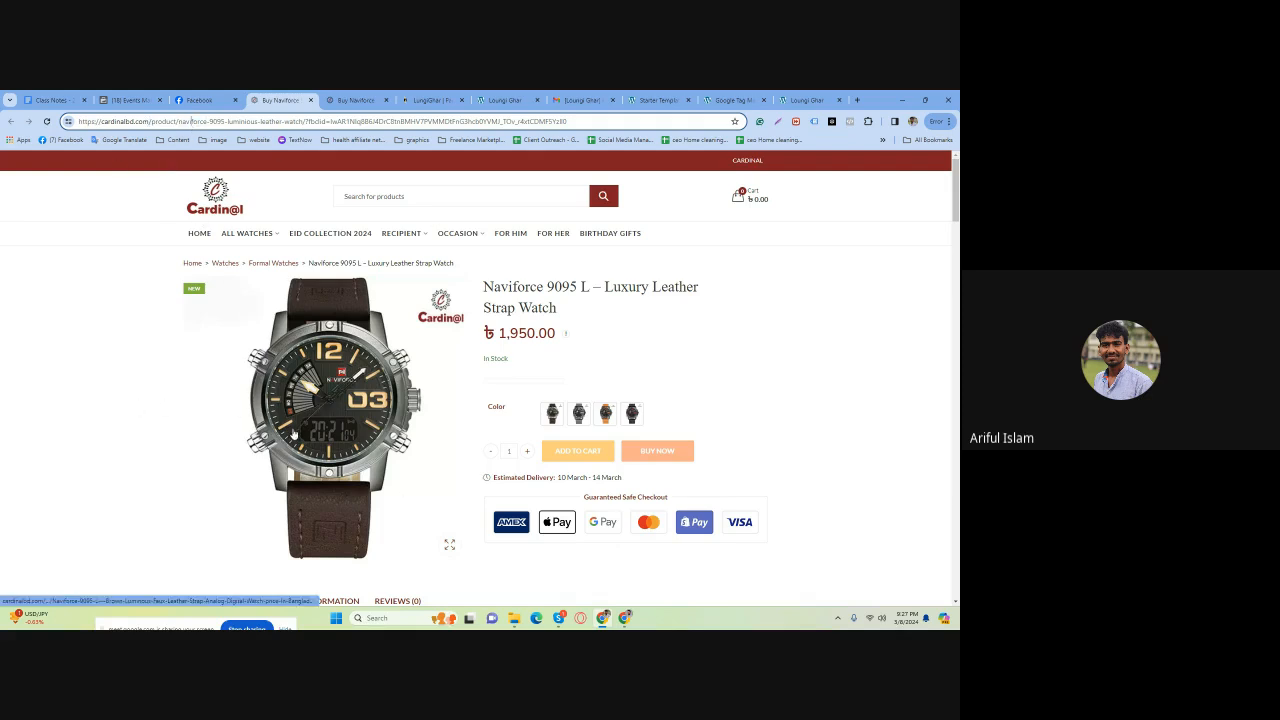
pyautogui.scroll(-4, 180, 310)
pyautogui.scroll(4, 183, 320)
pyautogui.scroll(-6, 187, 333)
pyautogui.scroll(-15, 187, 333)
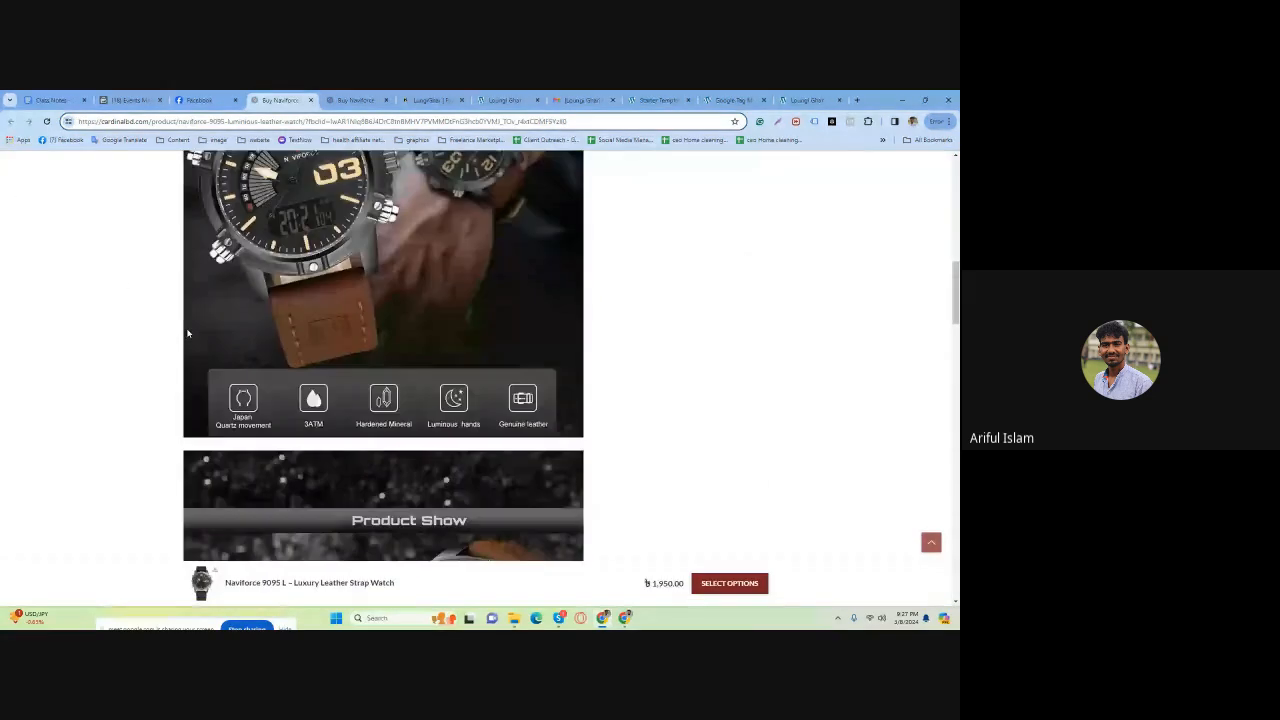
pyautogui.scroll(8, 213, 569)
pyautogui.moveTo(955, 425); pyautogui.dragTo(955, 200)
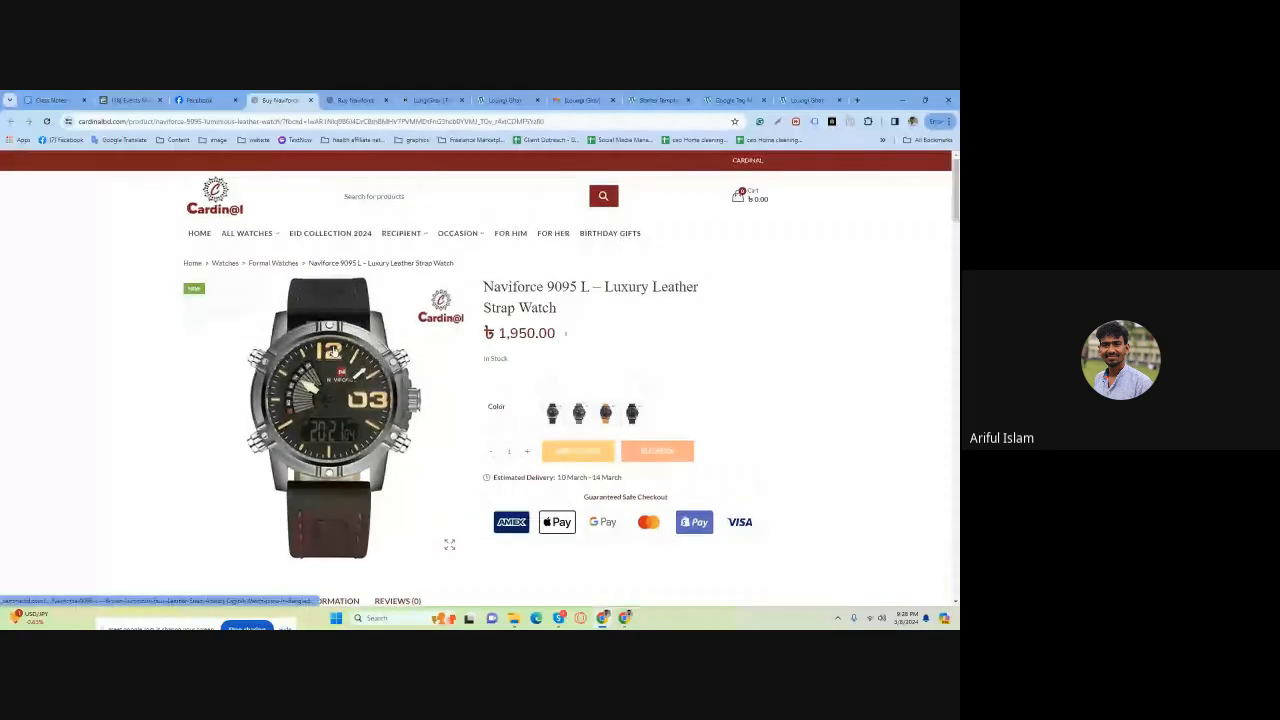
pyautogui.moveTo(168, 122); pyautogui.dragTo(198, 123)
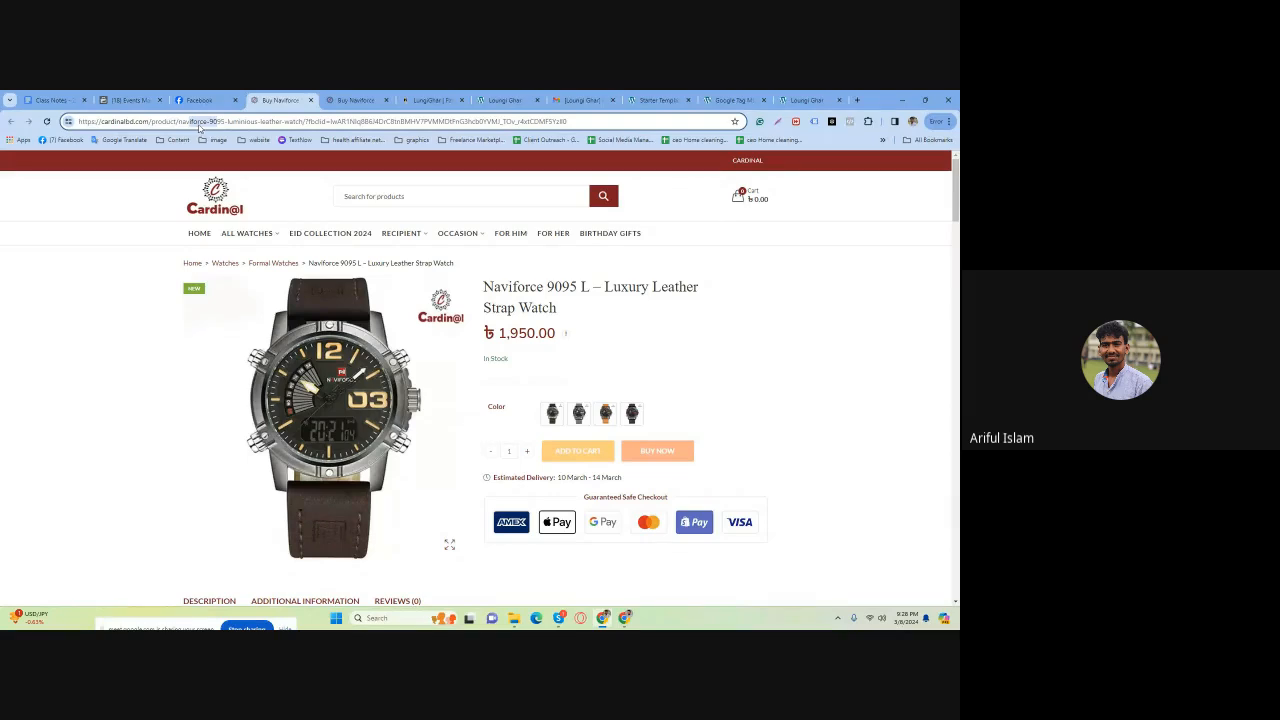
# Go from Events Manager to the Social Media Marketing portfolio's business settings and open the Datasets list under Data sources.
pyautogui.click(148, 100)
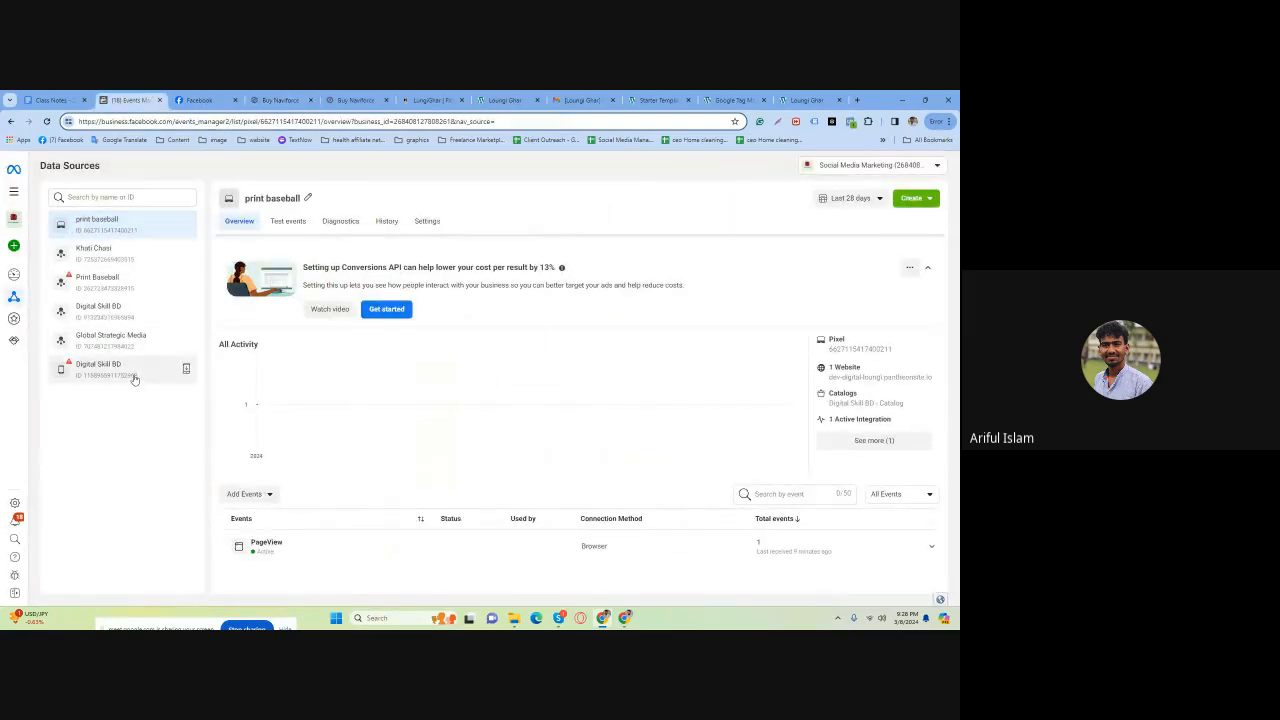
pyautogui.moveTo(17, 322)
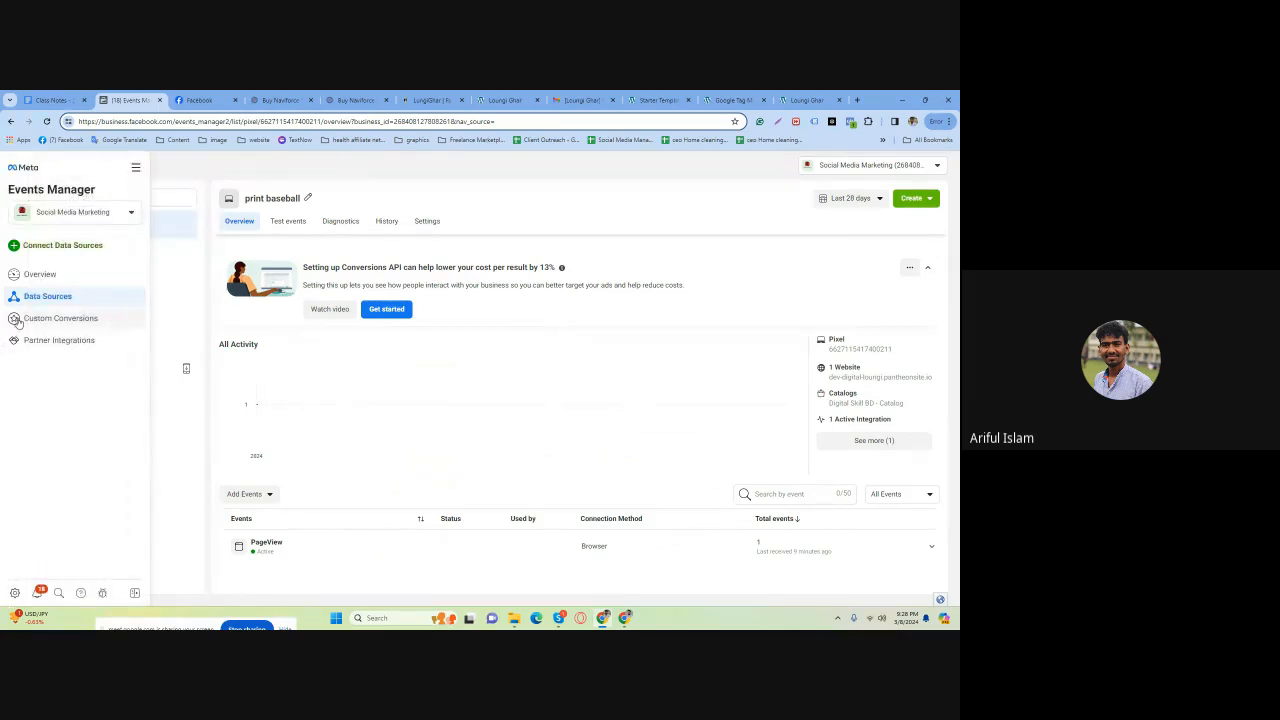
pyautogui.click(14, 593)
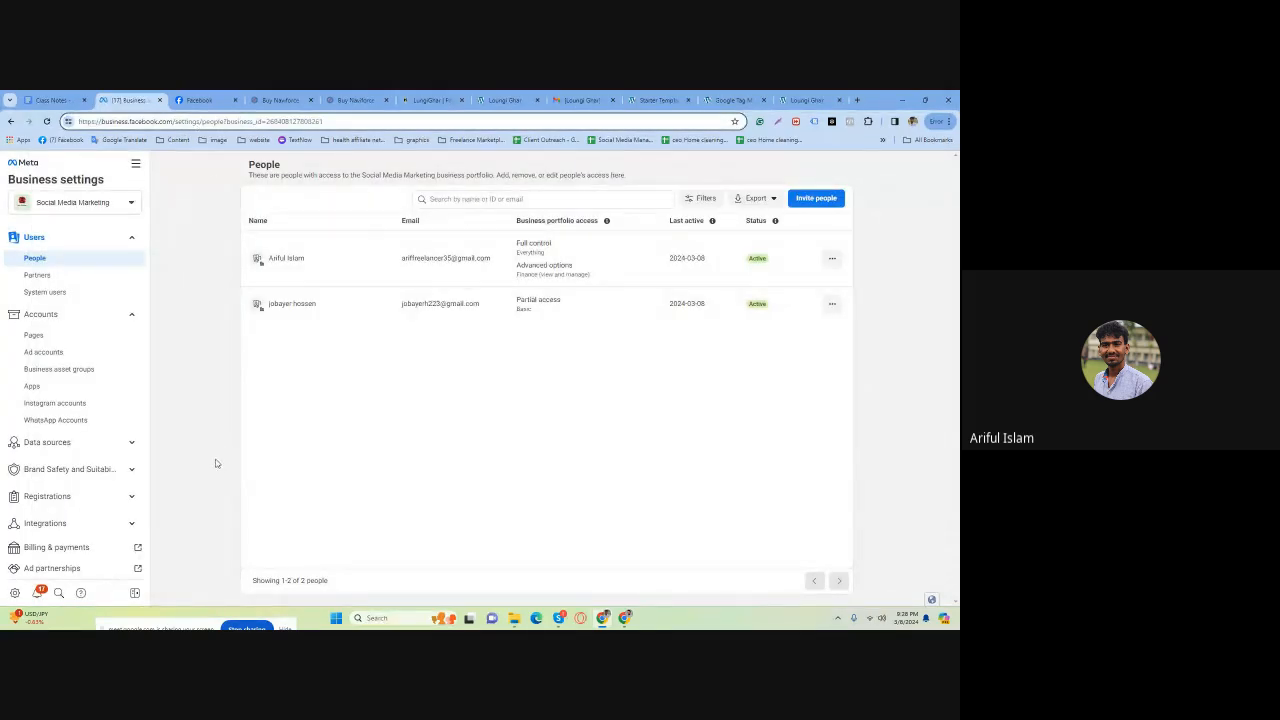
pyautogui.scroll(-2, 65, 520)
pyautogui.scroll(2, 65, 520)
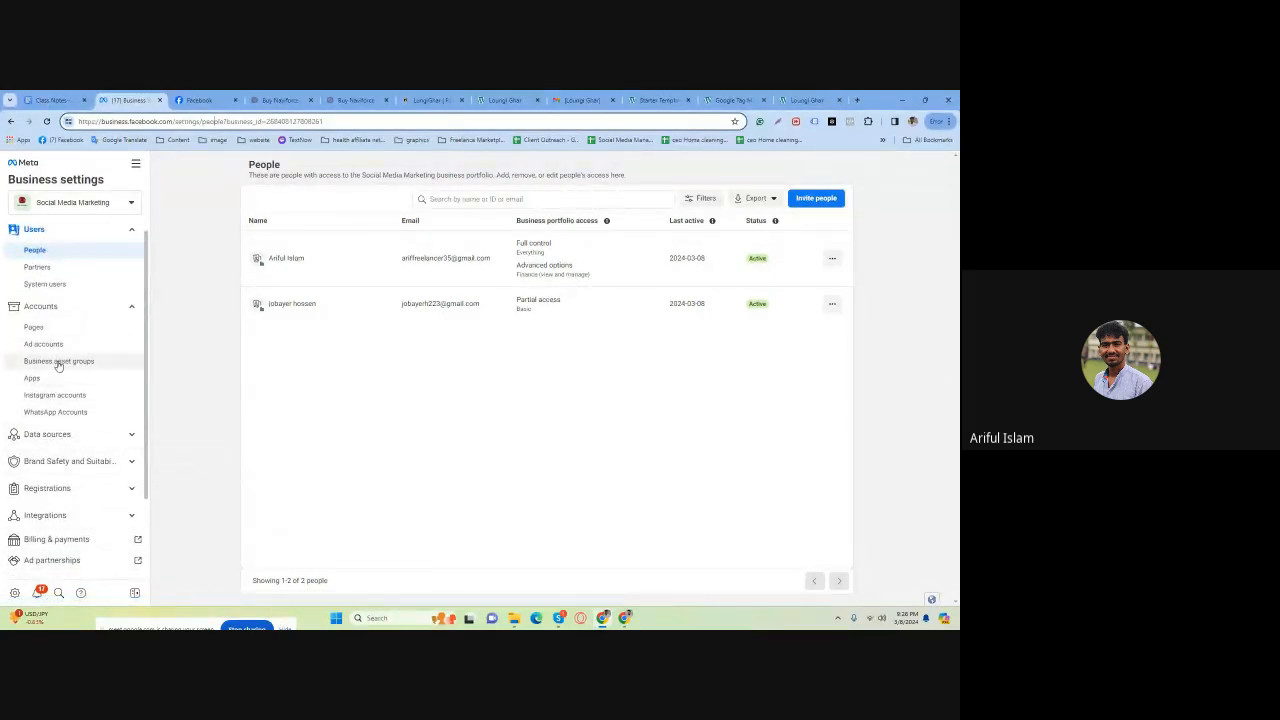
pyautogui.scroll(-2, 60, 440)
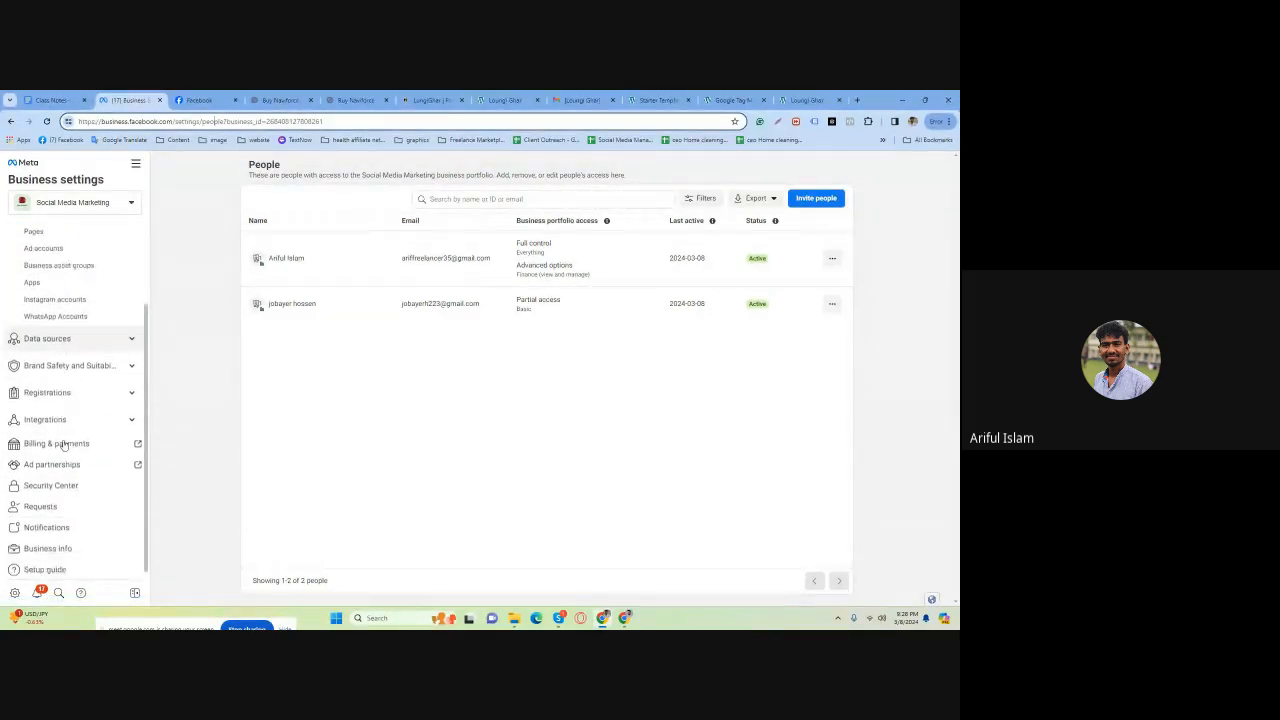
pyautogui.click(85, 340)
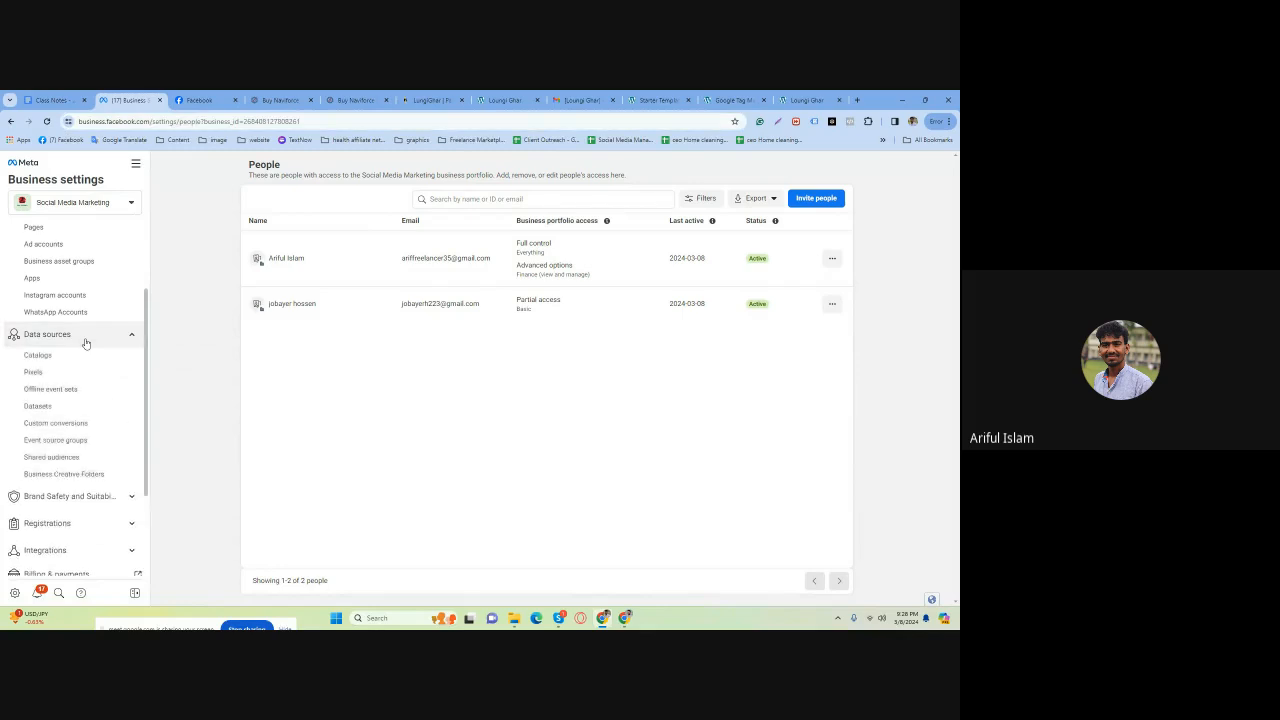
pyautogui.click(61, 408)
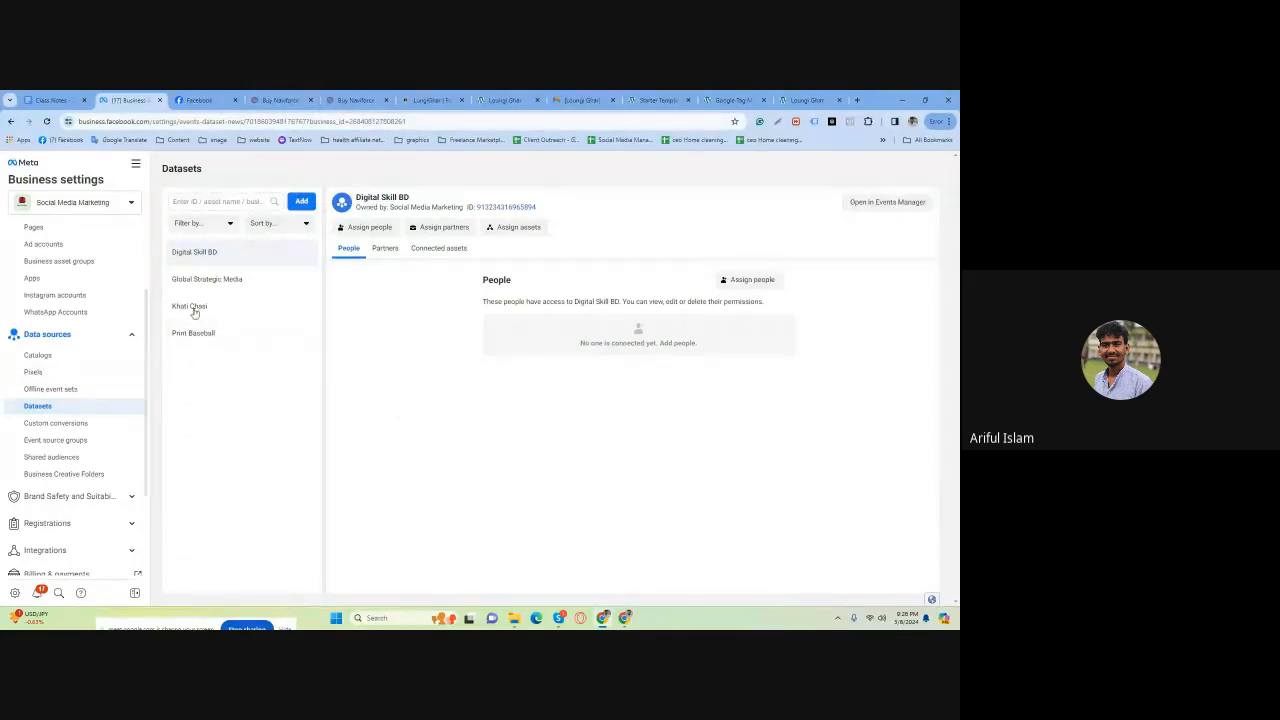
# Create a new dataset named Loungi Ghar.
pyautogui.click(303, 203)
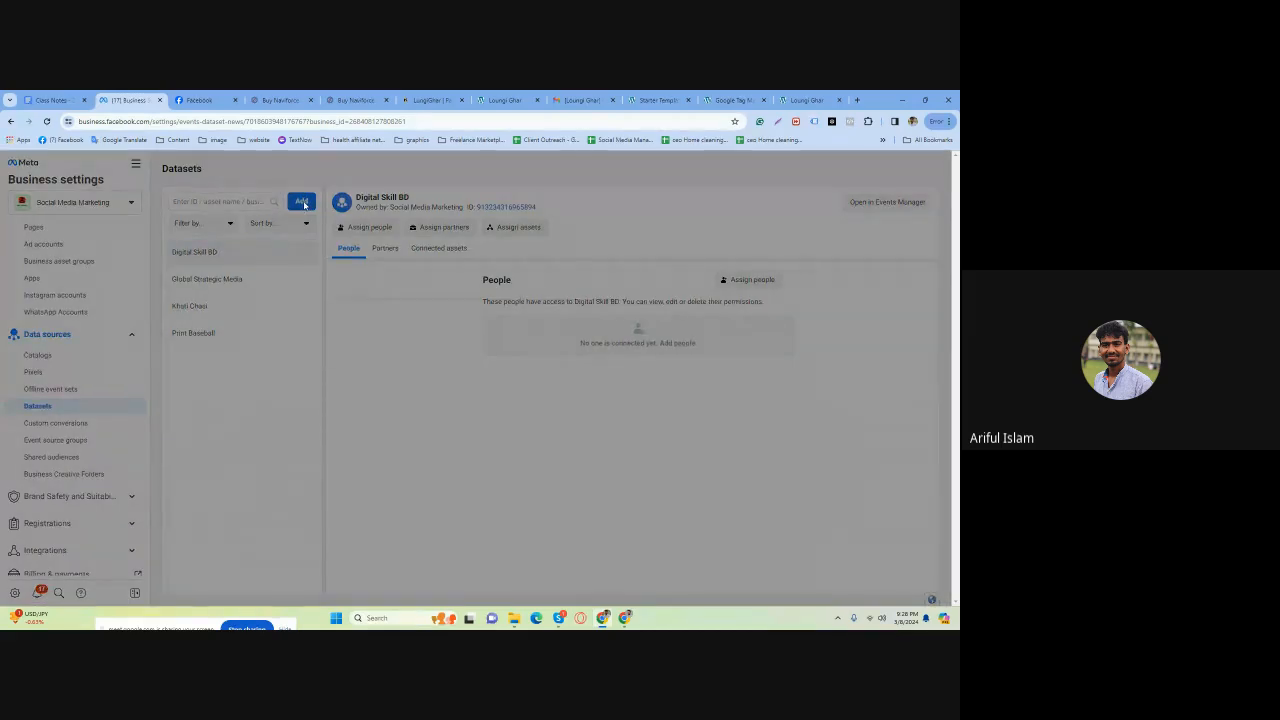
pyautogui.click(374, 371)
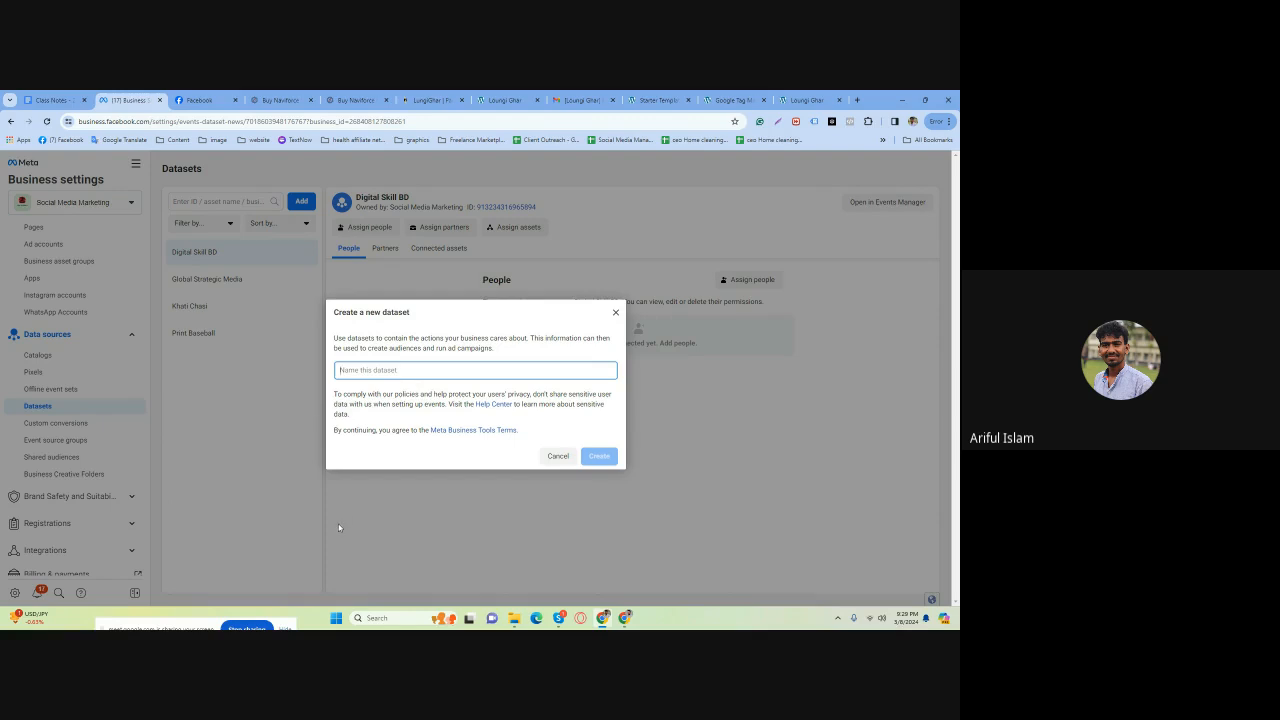
pyautogui.write('Loungi Ghar')
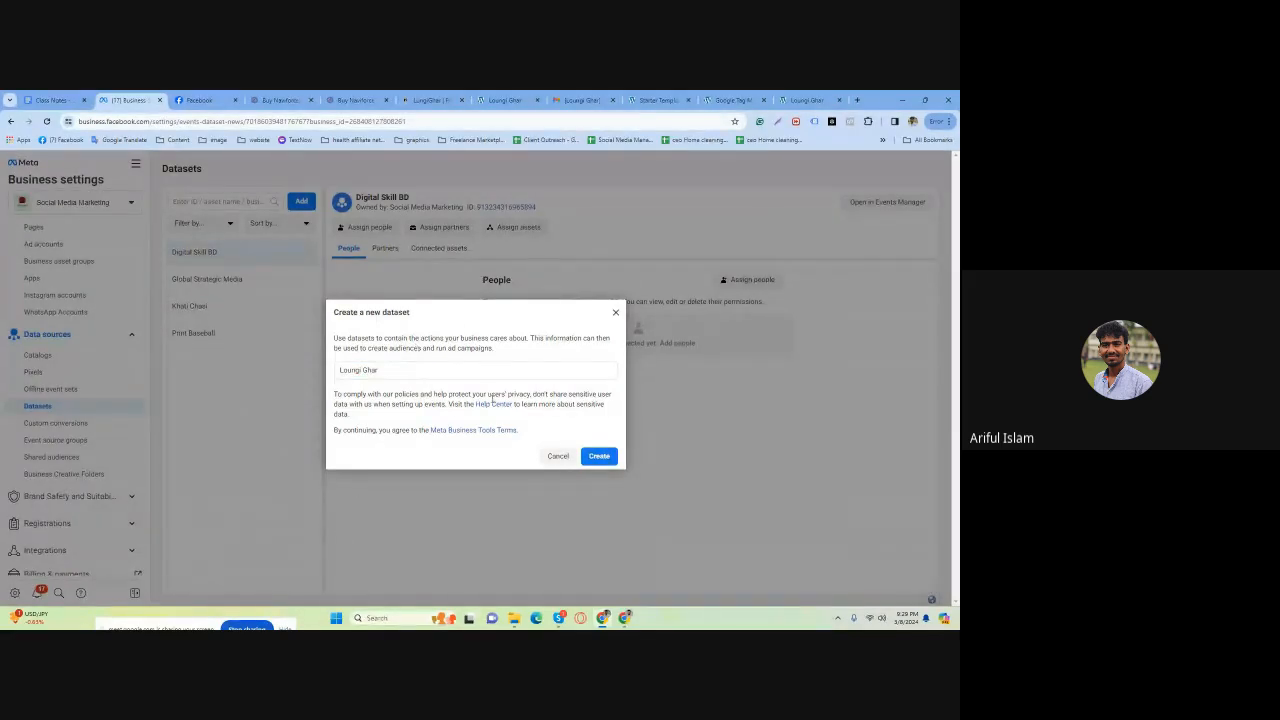
pyautogui.click(603, 456)
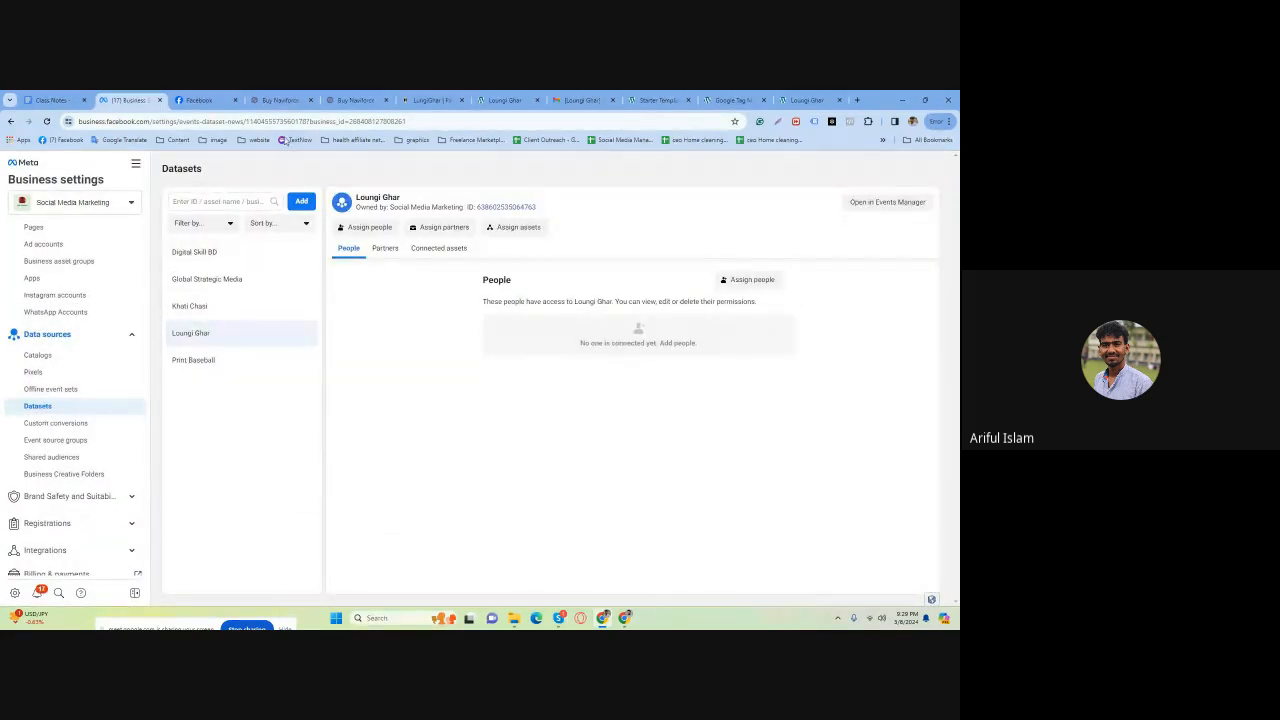
# Highlight the Loungi Ghar dataset's ID, and open the dataset in Events Manager.
pyautogui.click(289, 123)
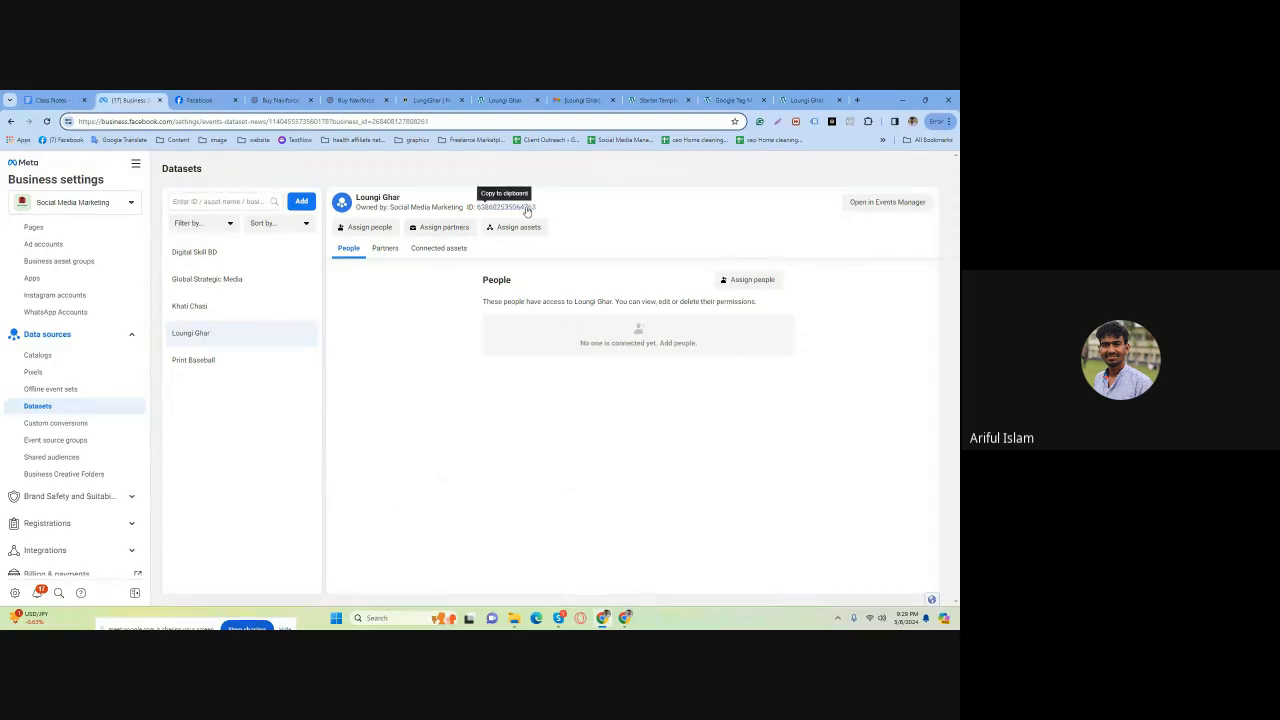
pyautogui.moveTo(542, 207); pyautogui.dragTo(482, 203)
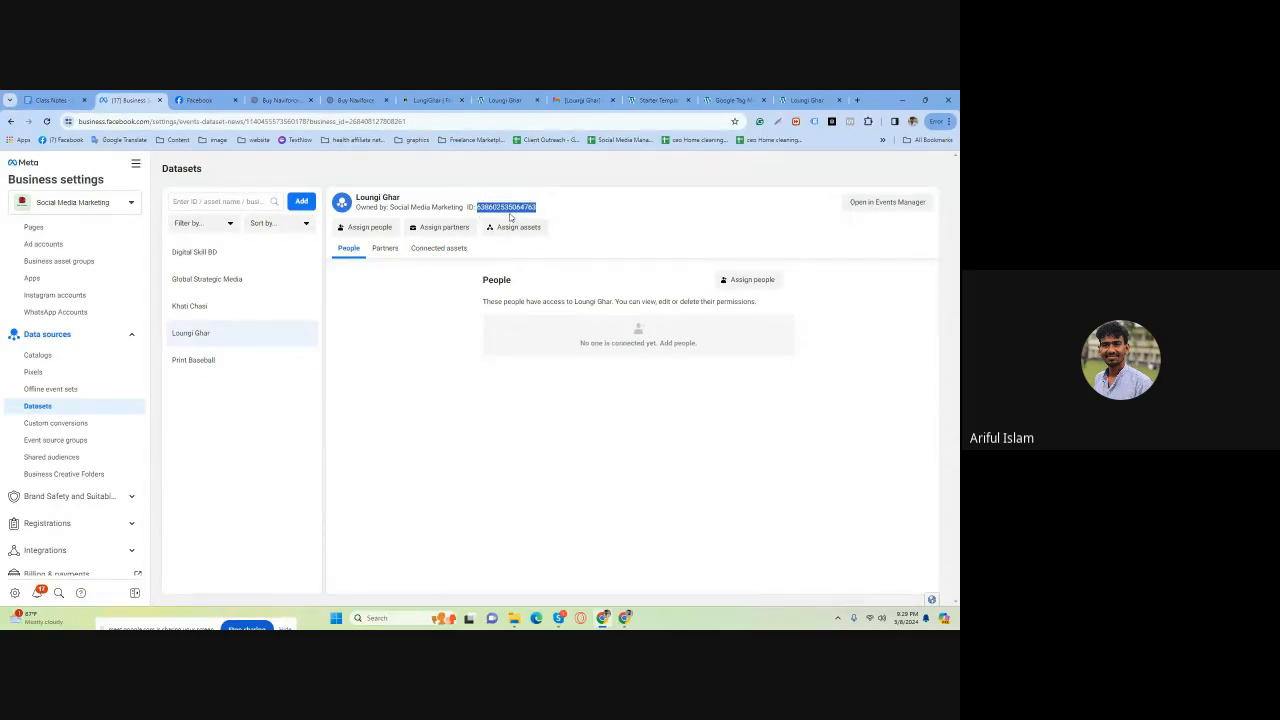
pyautogui.click(565, 210)
pyautogui.moveTo(550, 208); pyautogui.dragTo(479, 208)
pyautogui.click(546, 211)
pyautogui.moveTo(546, 212); pyautogui.dragTo(477, 208)
pyautogui.click(573, 211)
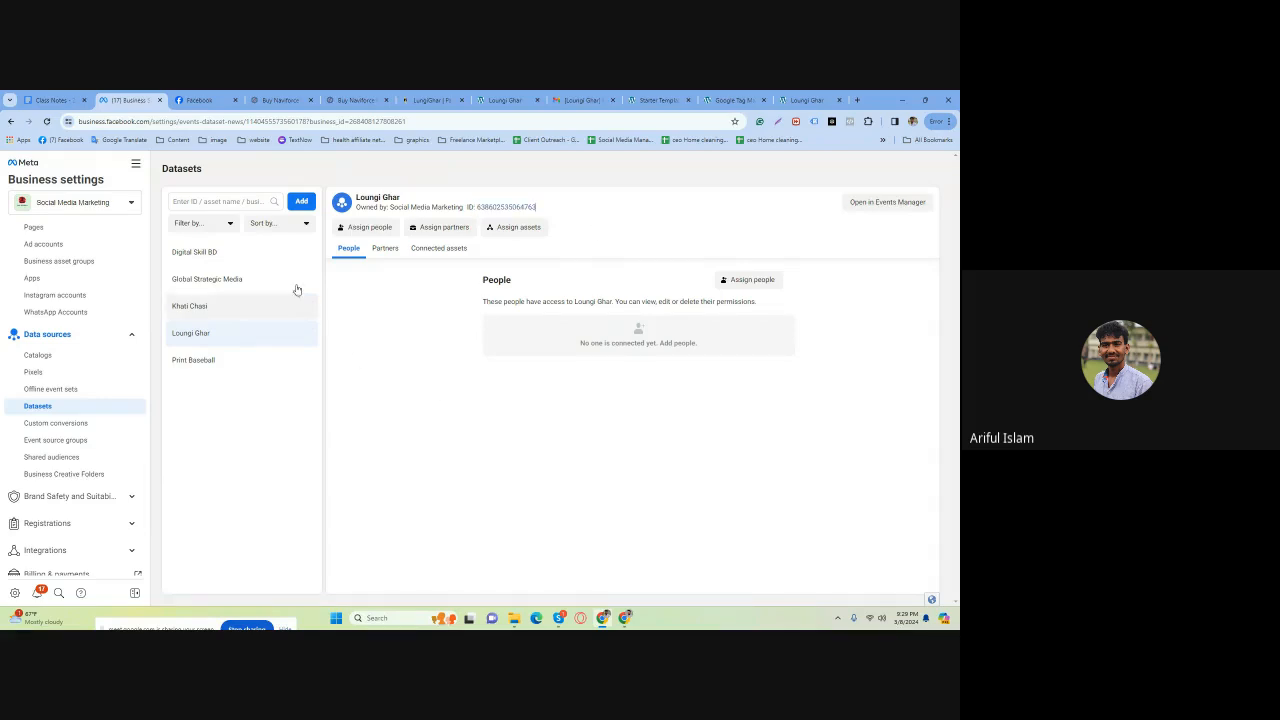
pyautogui.click(887, 203)
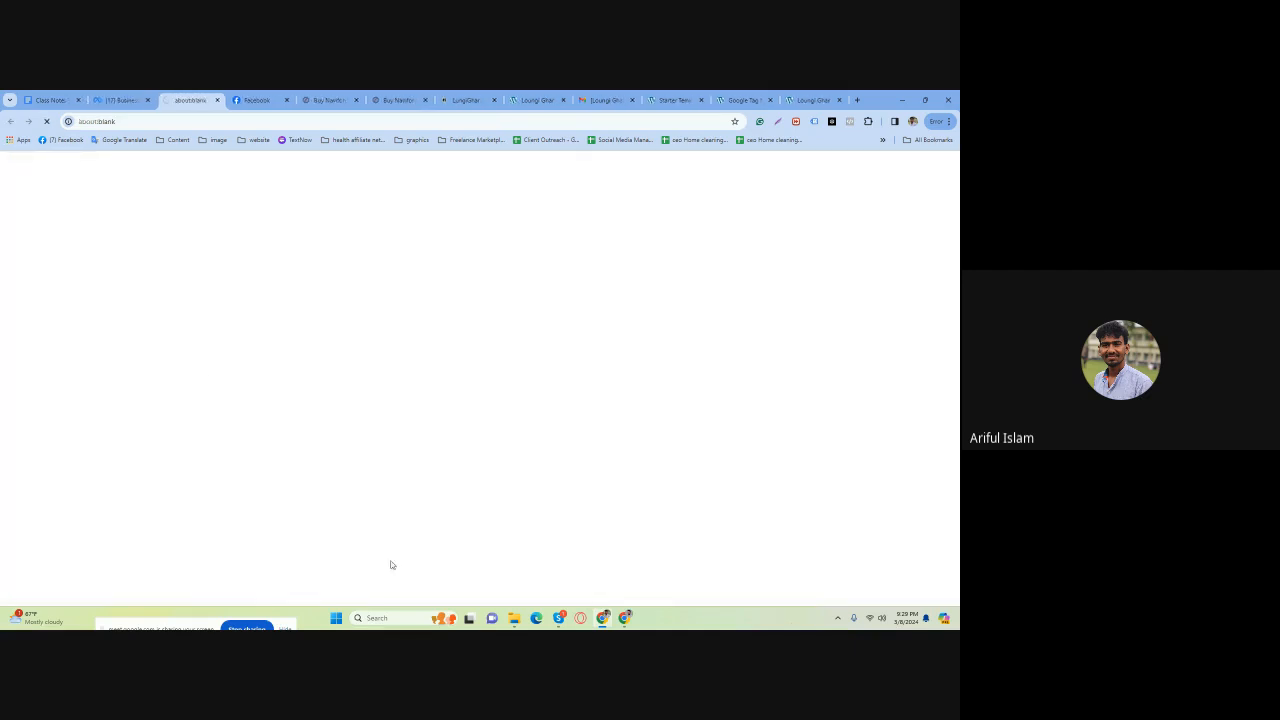
pyautogui.click(180, 122)
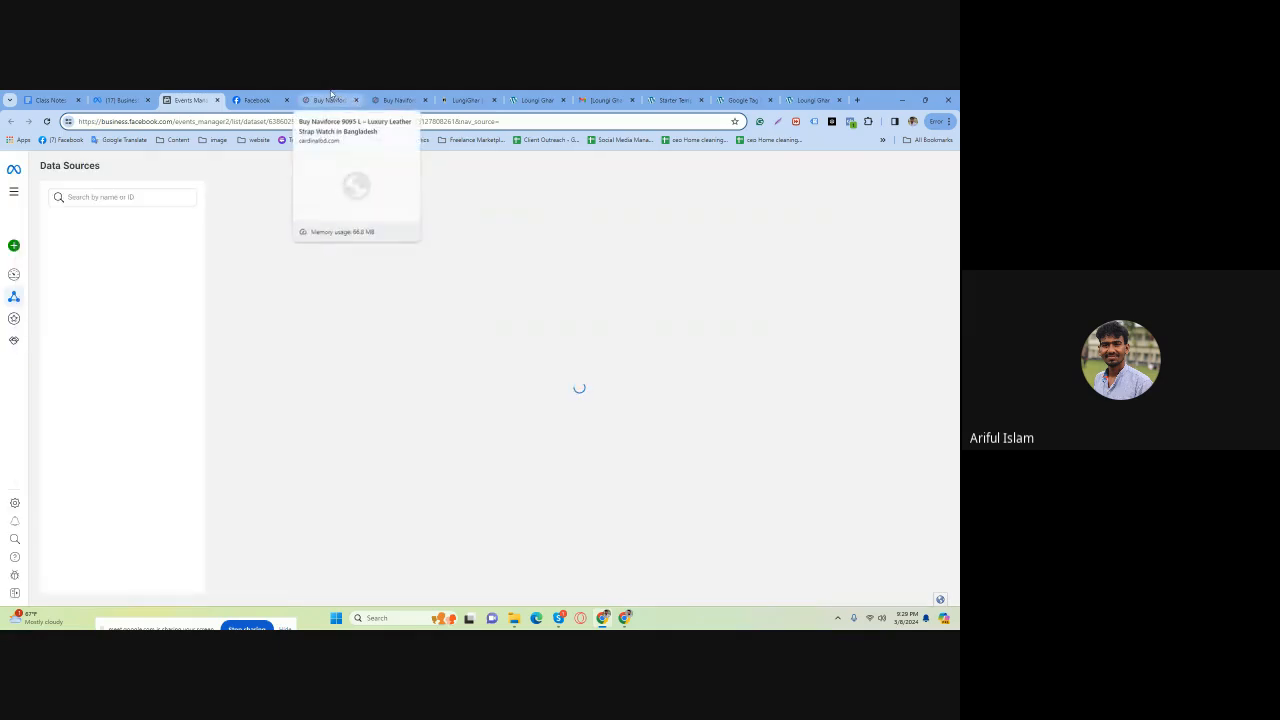
# Return to the Naviforce 9095 L product page and highlight the word "luminous" in its web address.
pyautogui.click(322, 100)
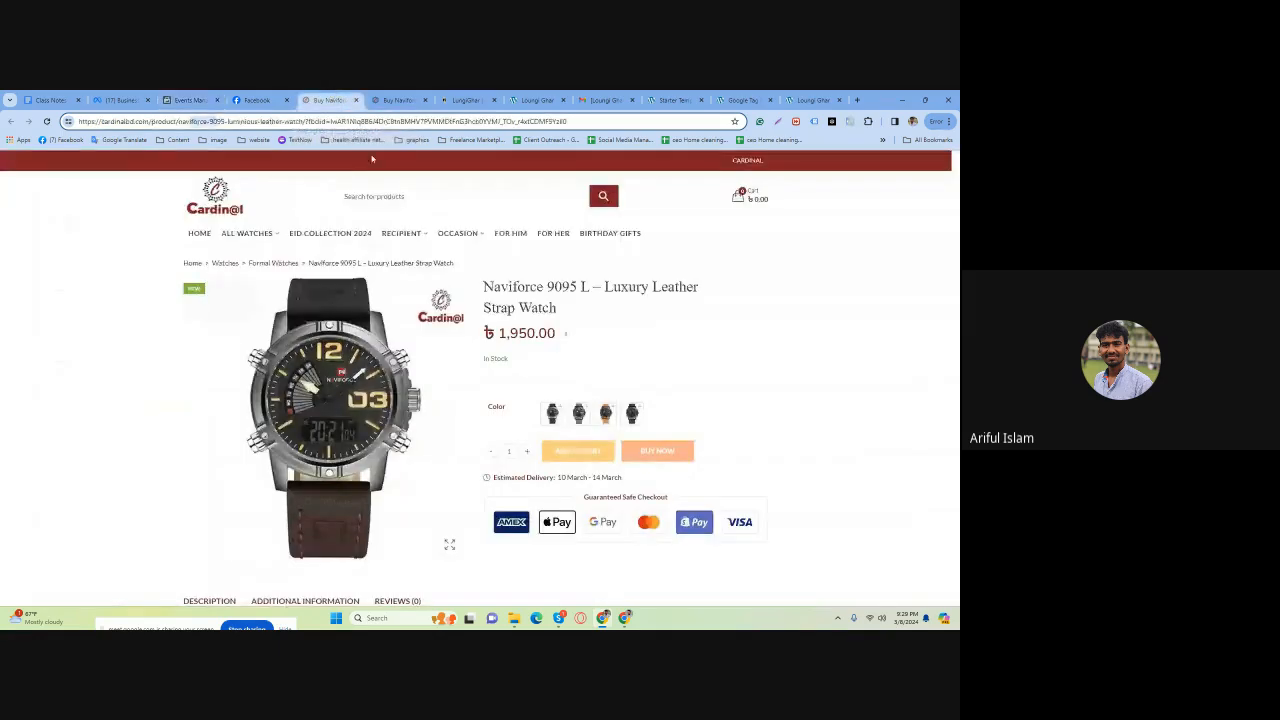
pyautogui.scroll(-3, 366, 356)
pyautogui.scroll(3, 366, 356)
pyautogui.doubleClick(243, 121)
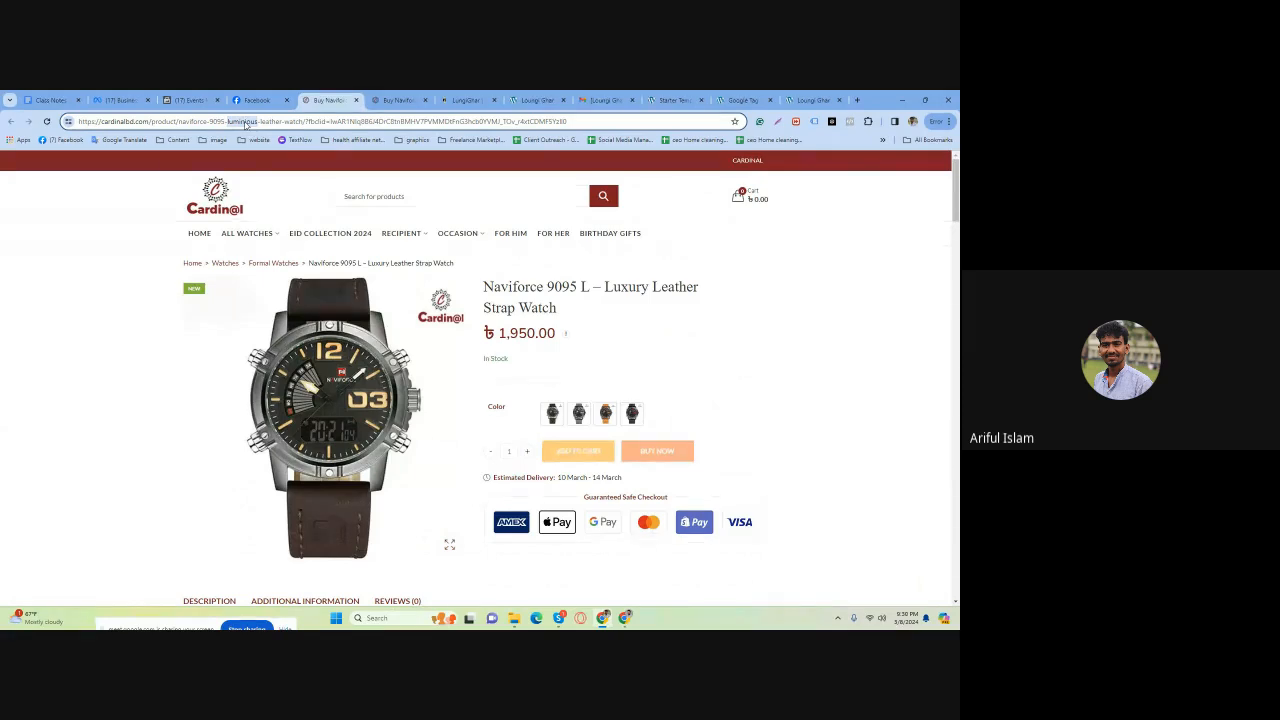
# Add three Naviforce 9095 L watches in Brown to the cart, and close the cart summary.
pyautogui.scroll(-1, 449, 560)
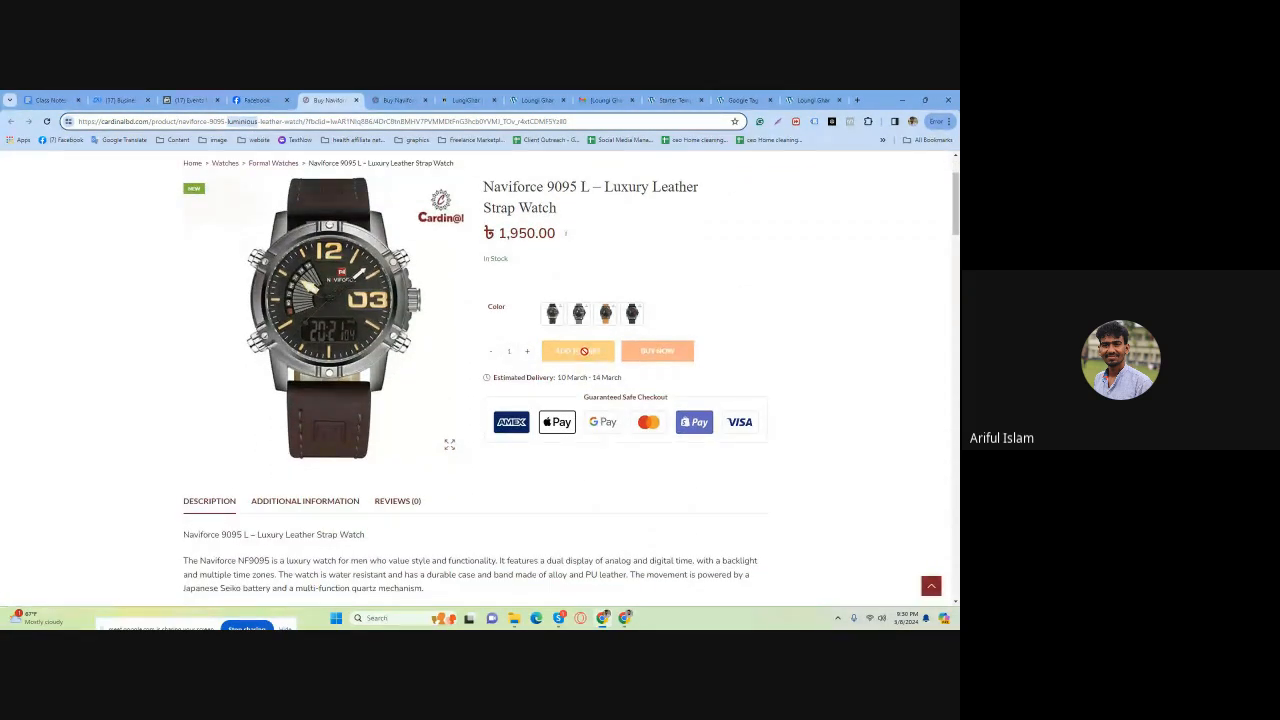
pyautogui.click(527, 352)
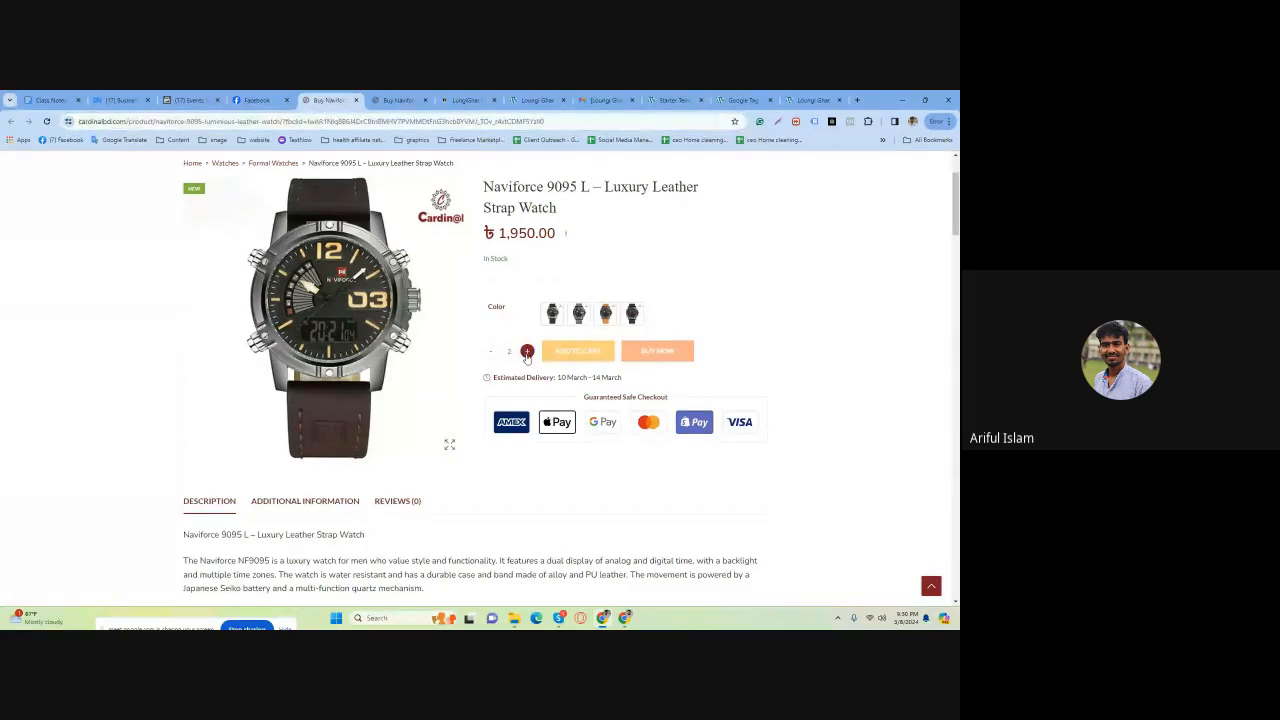
pyautogui.click(527, 353)
pyautogui.scroll(2, 556, 374)
pyautogui.click(553, 414)
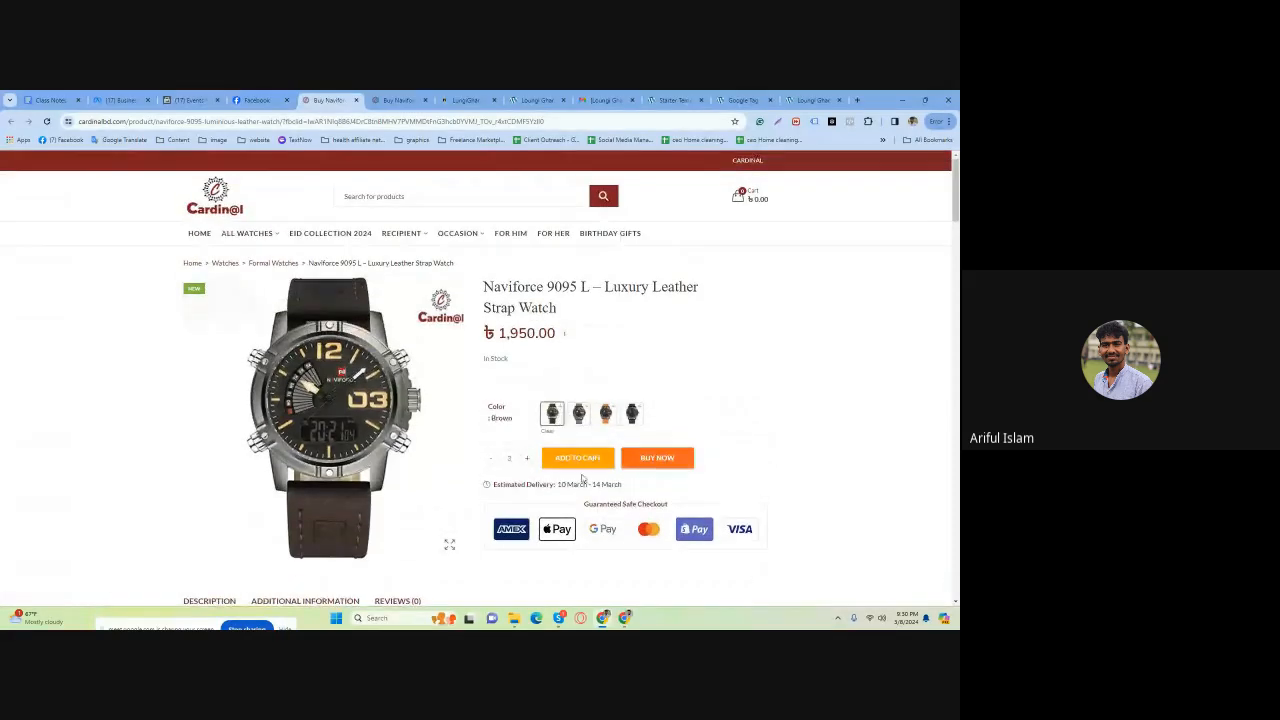
pyautogui.click(580, 460)
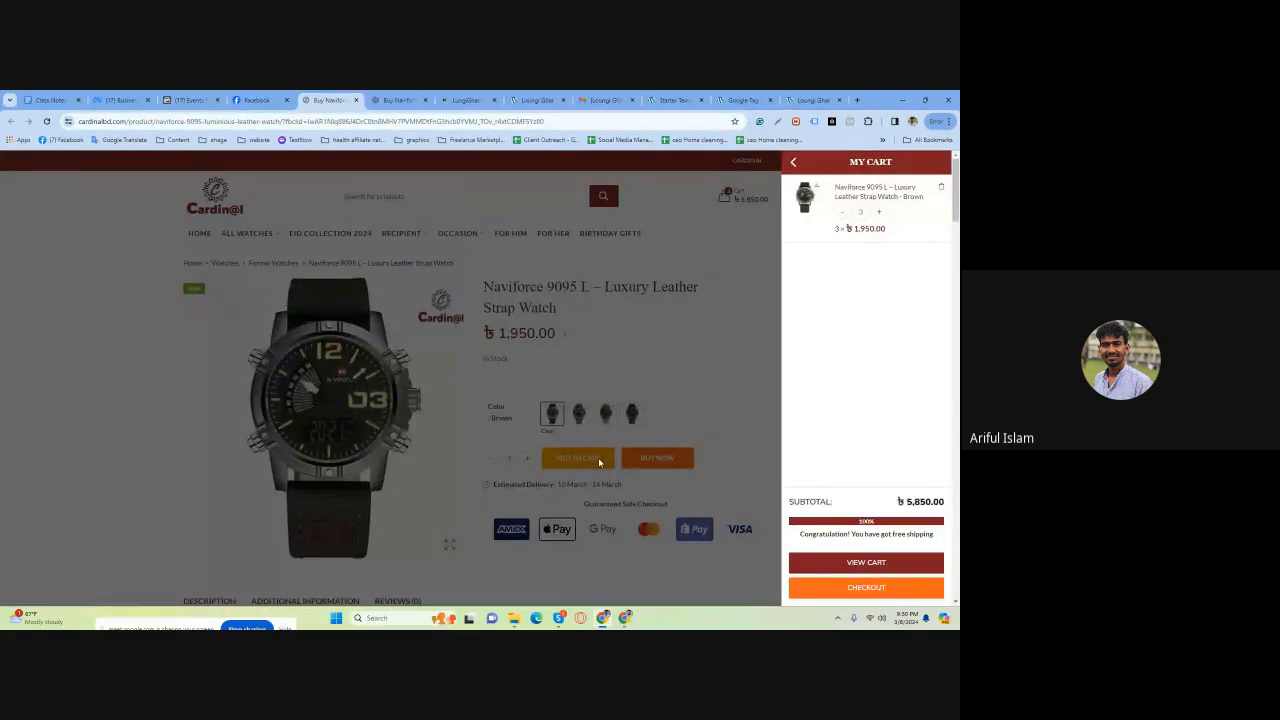
pyautogui.click(794, 164)
# Buy the selected watches immediately and look over the checkout page that follows.
pyautogui.click(658, 462)
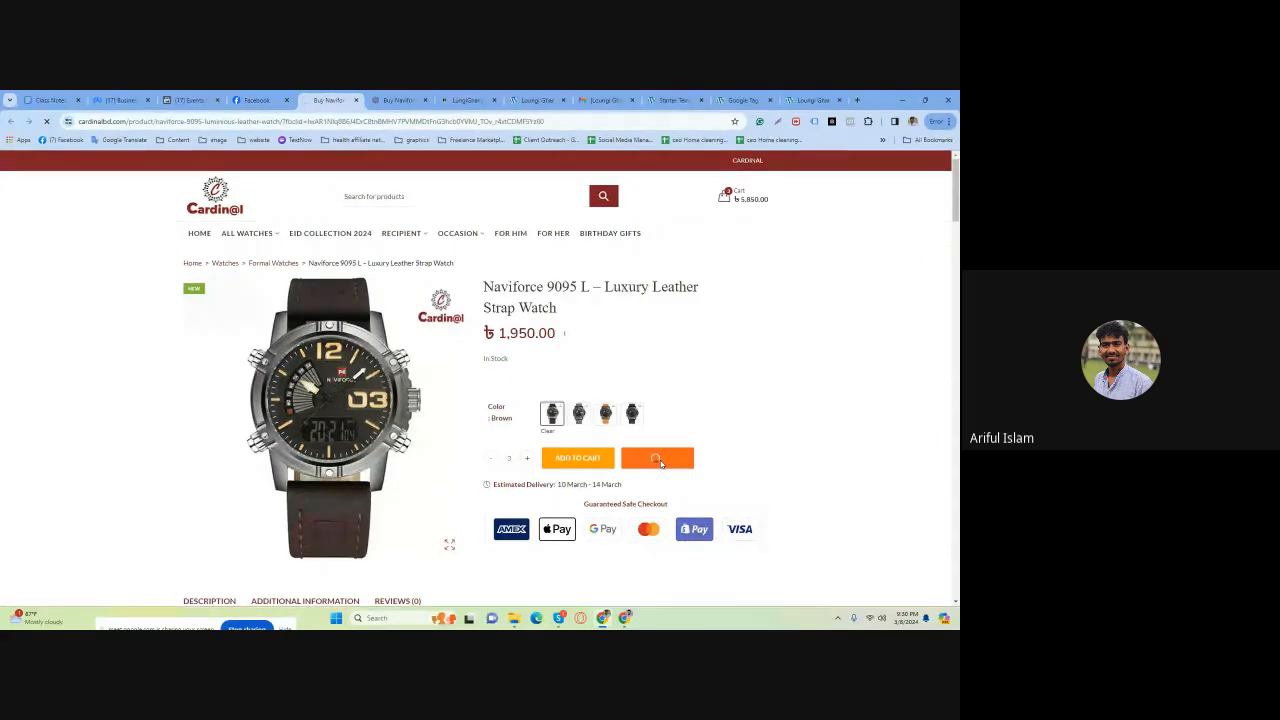
pyautogui.scroll(-3, 272, 470)
pyautogui.scroll(3, 272, 470)
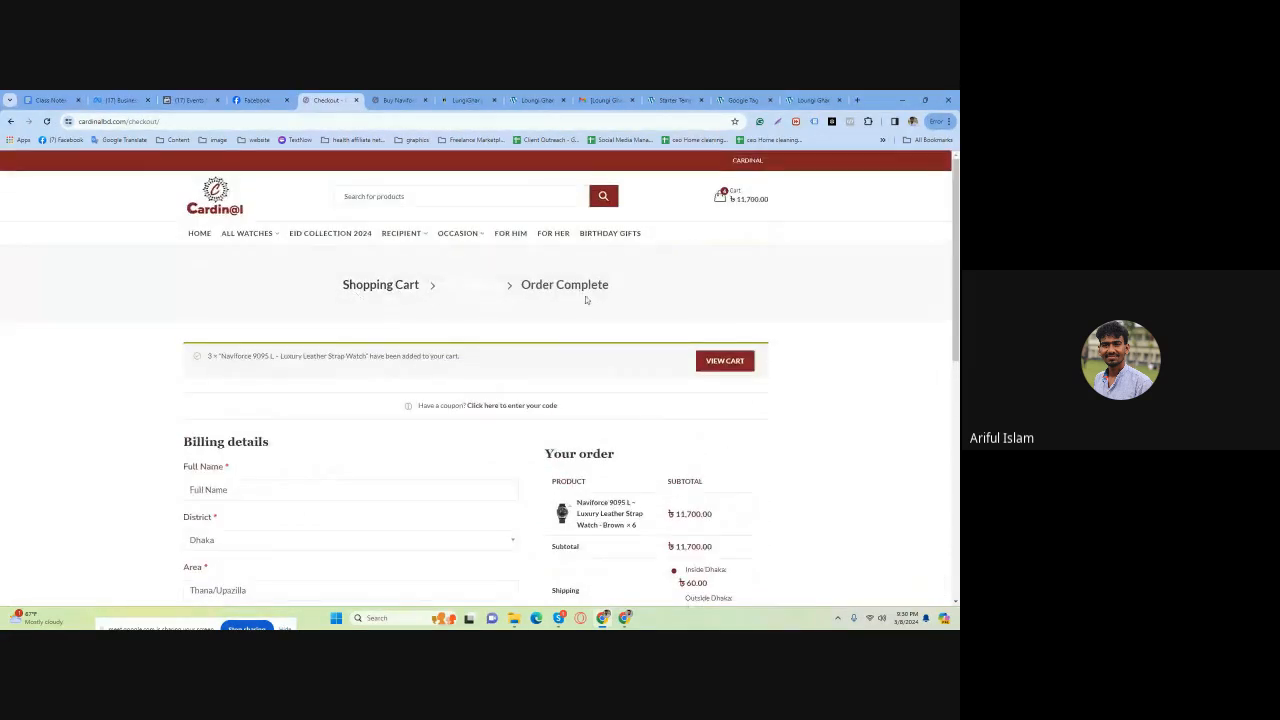
# Fill in the customer's full name, area and address in the billing details using the saved autofill entry.
pyautogui.scroll(-2, 425, 485)
pyautogui.click(208, 288)
pyautogui.click(277, 323)
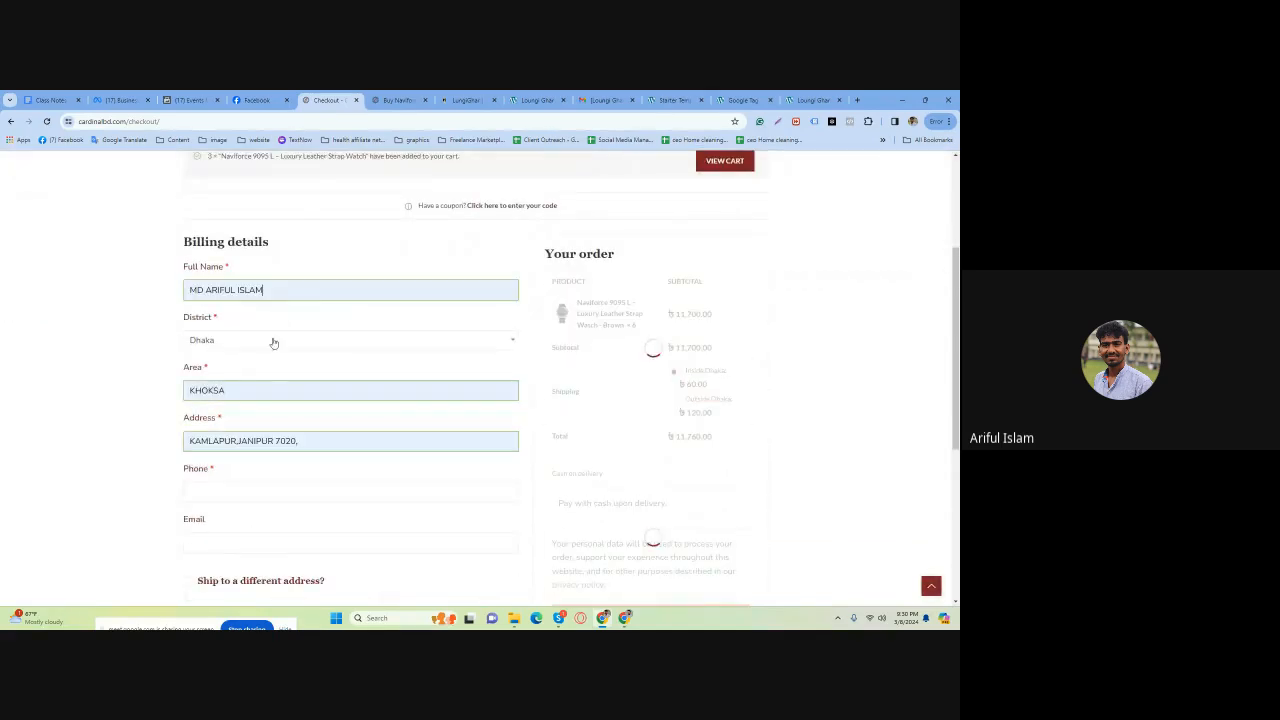
# Fill in the customer's phone number and email with saved autofill entries, and place the cash-on-delivery order for the watches.
pyautogui.scroll(-2, 246, 420)
pyautogui.scroll(3, 248, 420)
pyautogui.scroll(-2, 260, 422)
pyautogui.click(271, 340)
pyautogui.click(275, 366)
pyautogui.click(326, 386)
pyautogui.click(277, 420)
pyautogui.scroll(2, 277, 429)
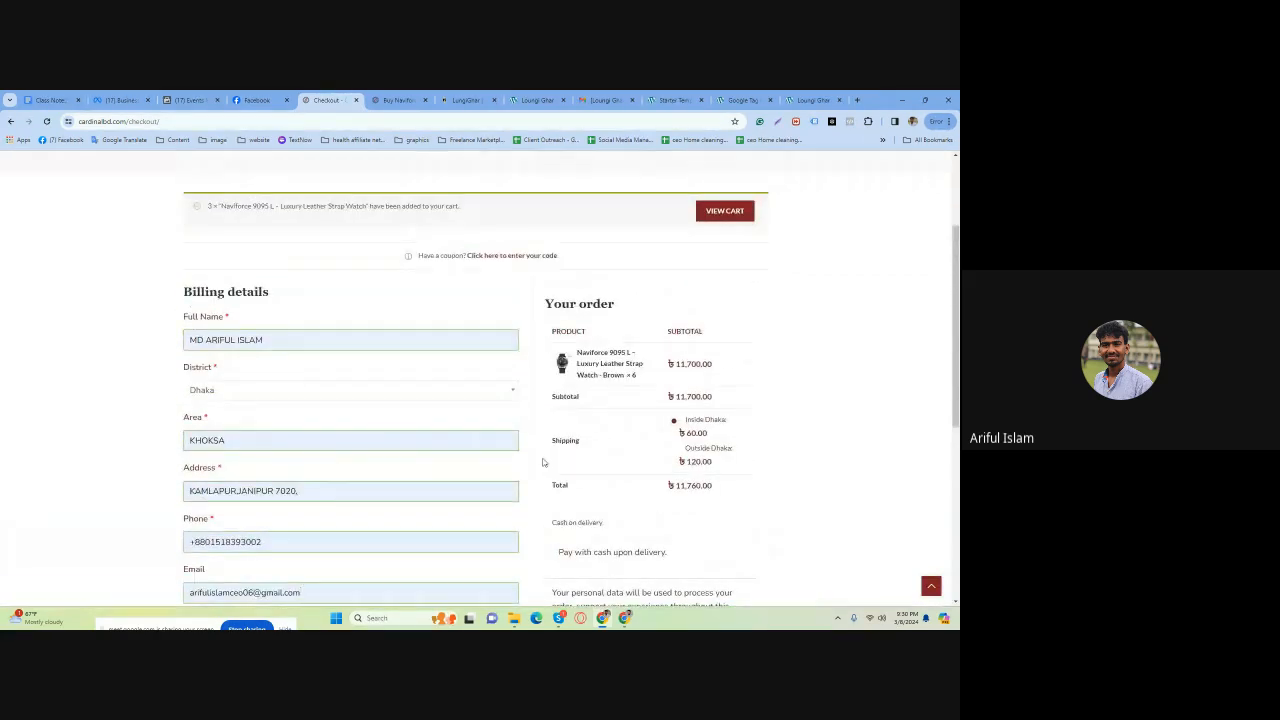
pyautogui.scroll(-3, 499, 444)
pyautogui.click(642, 418)
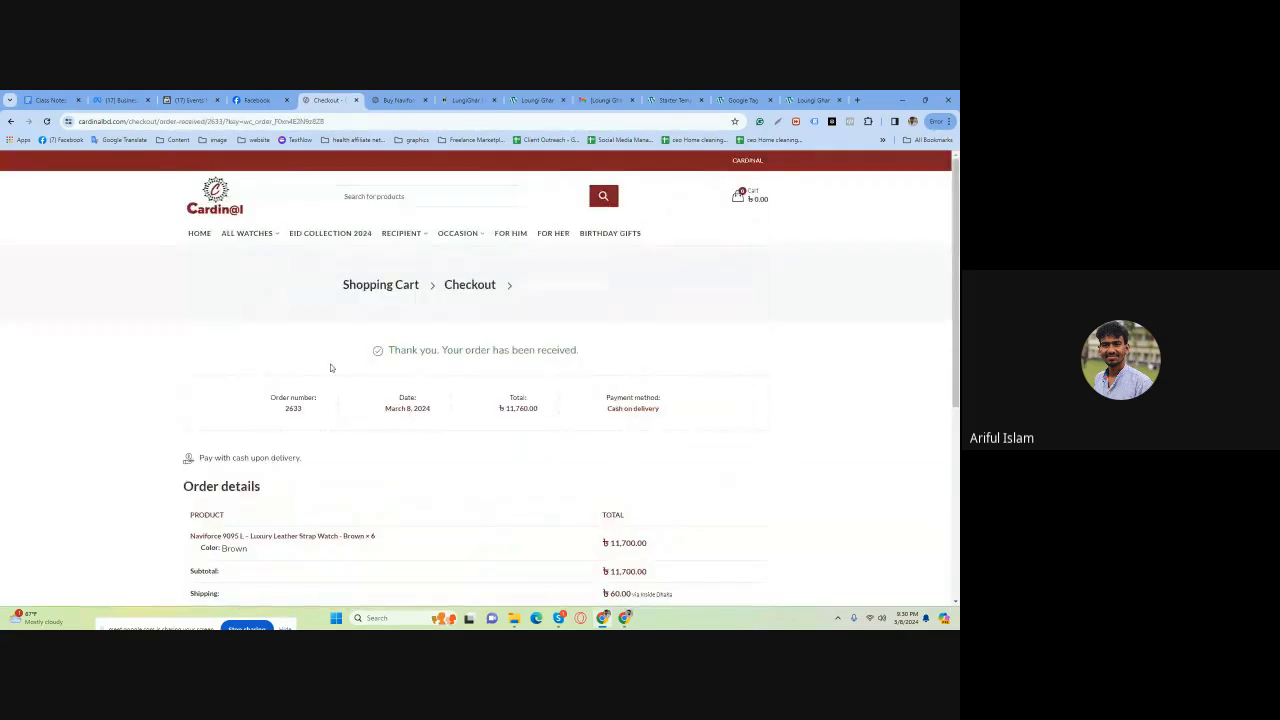
# Return to the Cardinal store's home page, look over it, and open the Naviforce 9095 L Luxury Leather Strap Watch product page.
pyautogui.click(200, 236)
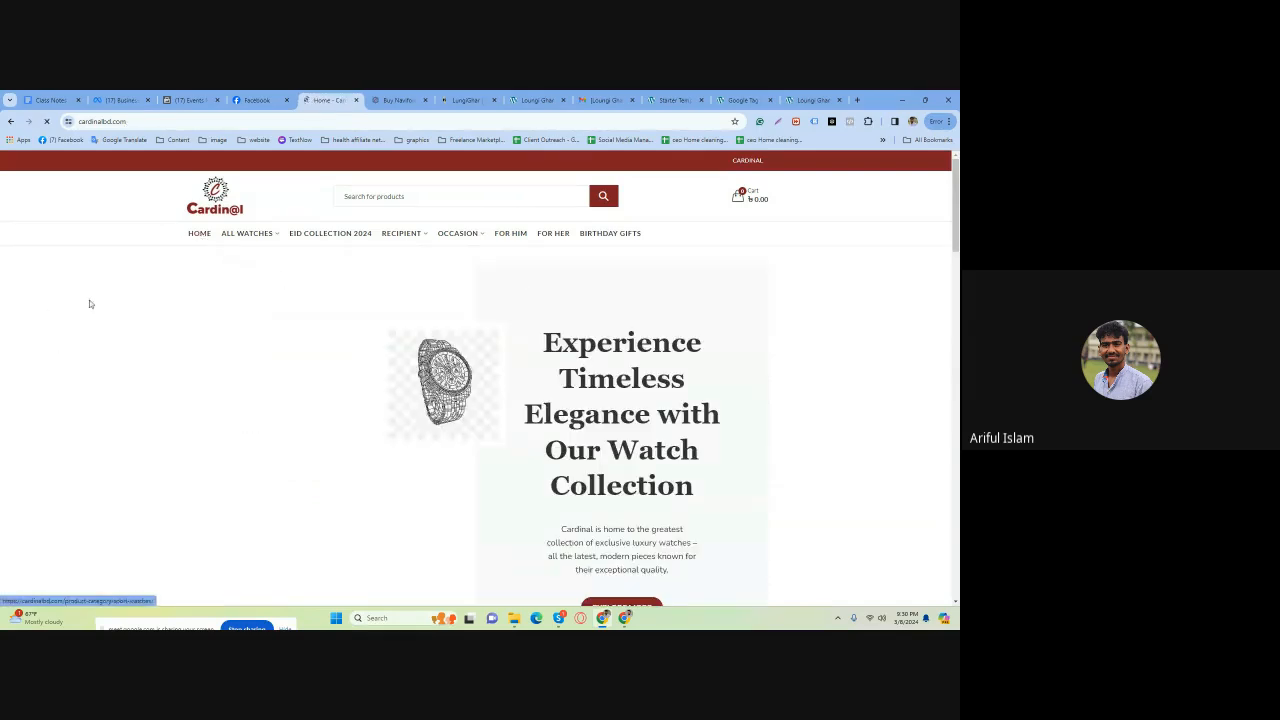
pyautogui.scroll(-5, 229, 385)
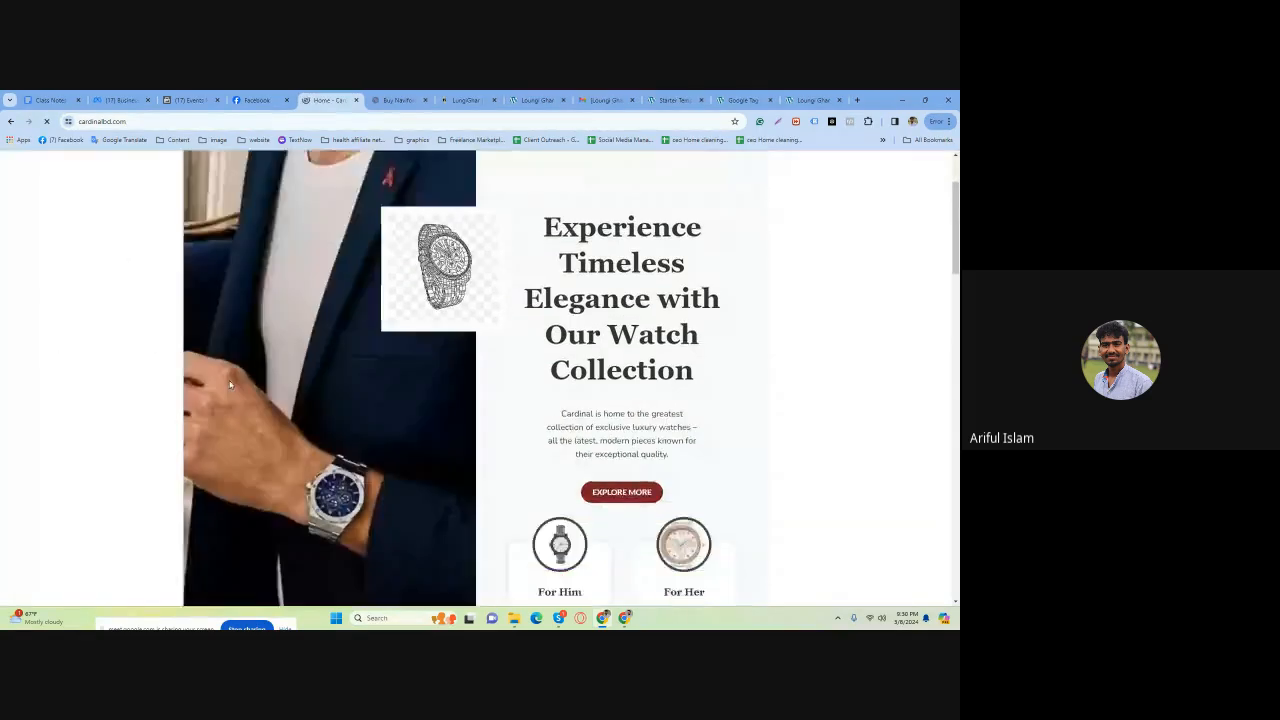
pyautogui.scroll(-7, 229, 415)
pyautogui.scroll(6, 228, 418)
pyautogui.scroll(6, 227, 421)
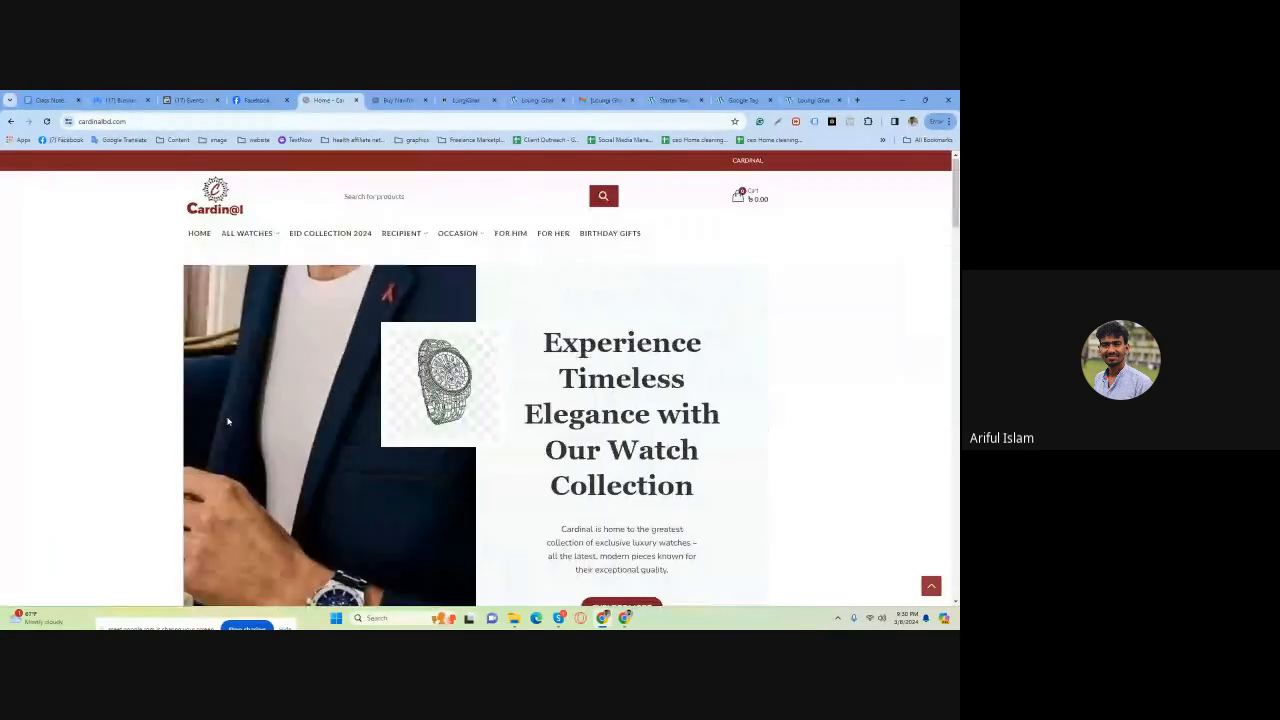
pyautogui.scroll(-1, 160, 344)
pyautogui.scroll(-15, 161, 345)
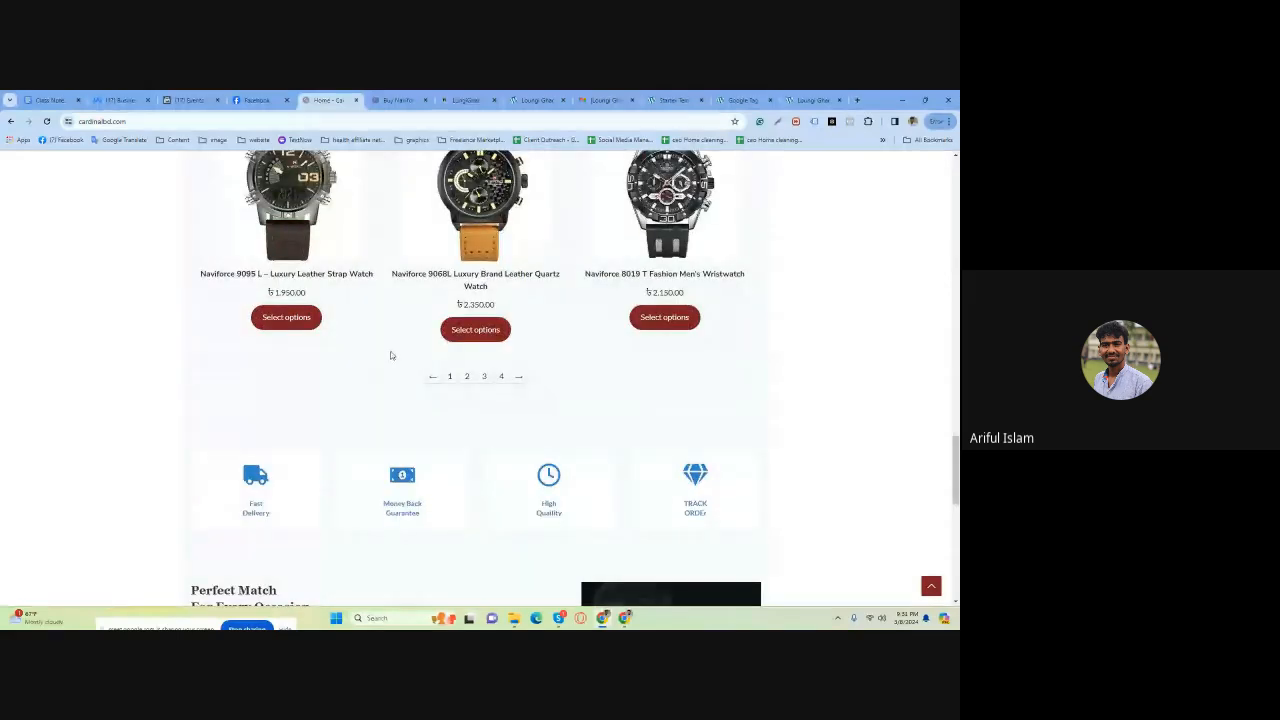
pyautogui.click(281, 319)
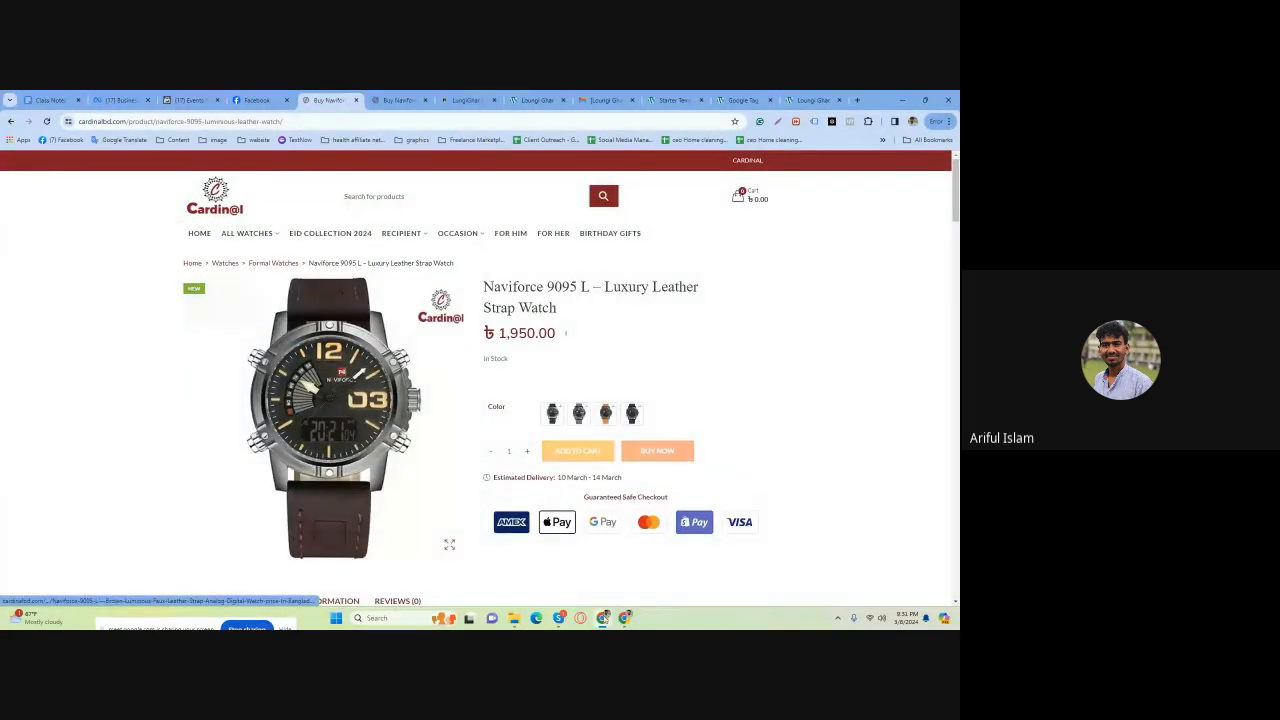
pyautogui.scroll(-3, 200, 300)
pyautogui.scroll(3, 160, 200)
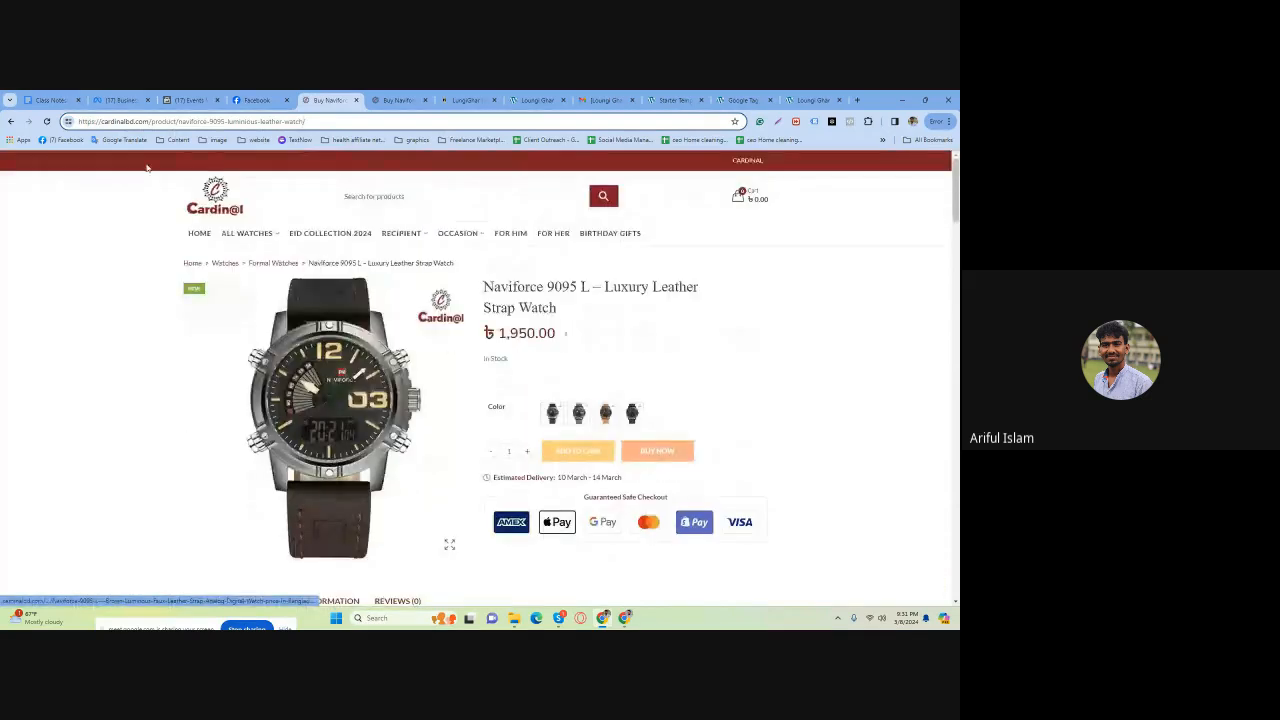
# In Events Manager, examine the Loungi Ghar dataset's options for sending events from a server and gathering website events from browser activity.
pyautogui.click(190, 100)
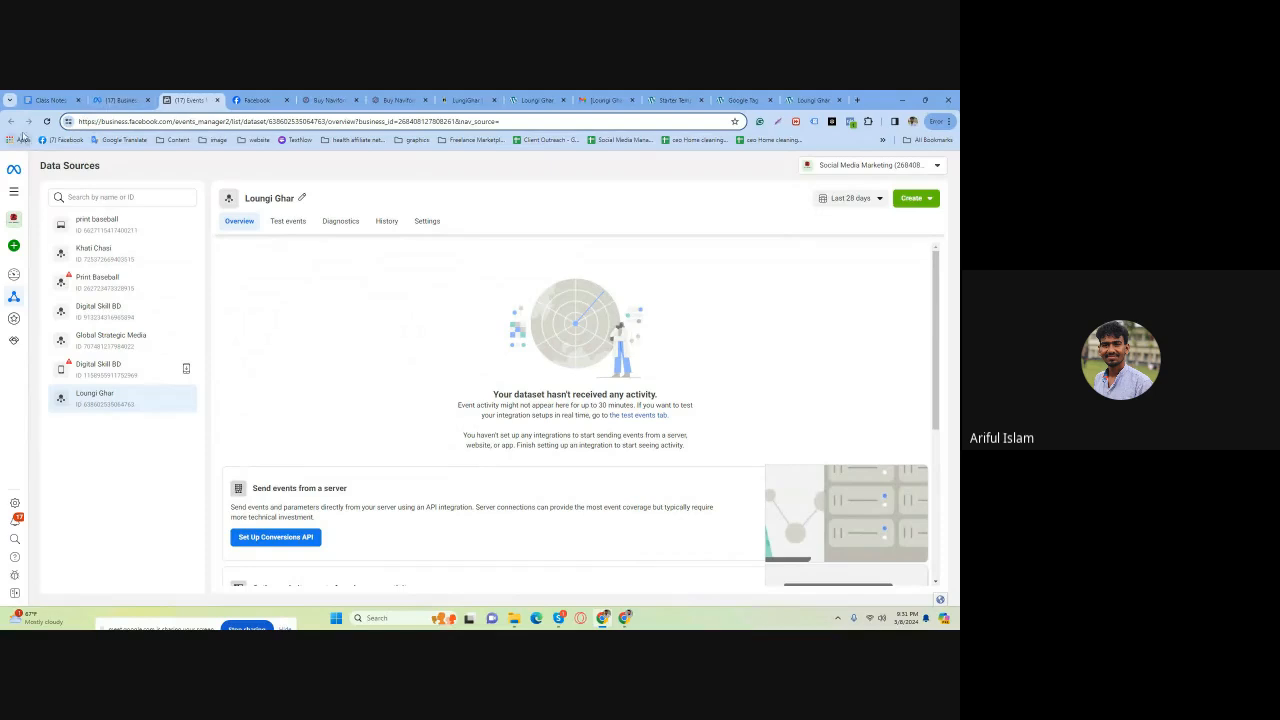
pyautogui.click(120, 100)
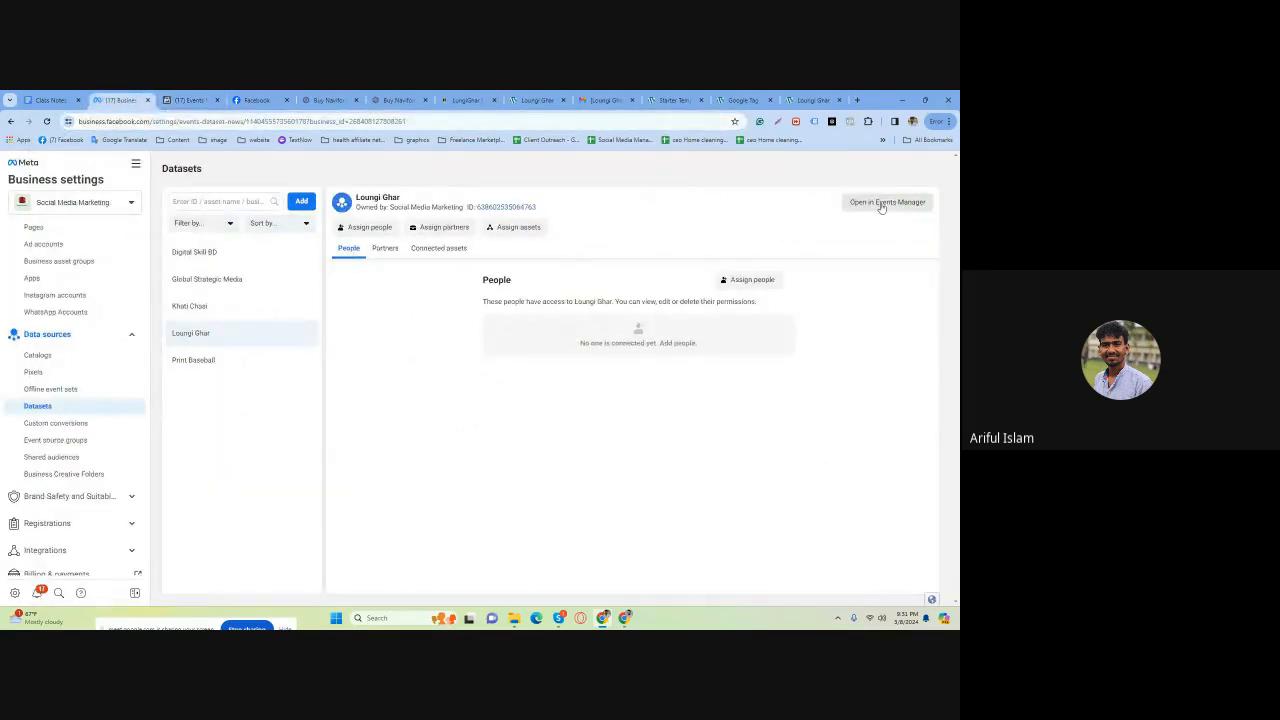
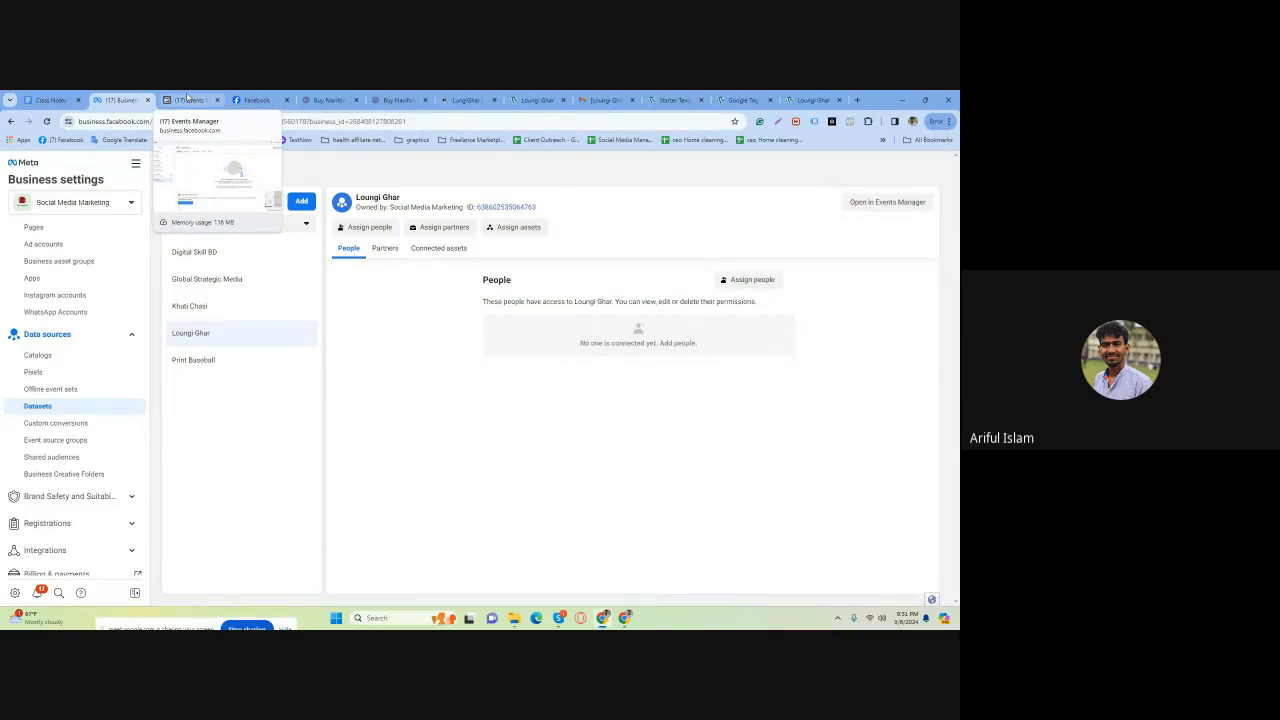
pyautogui.click(187, 99)
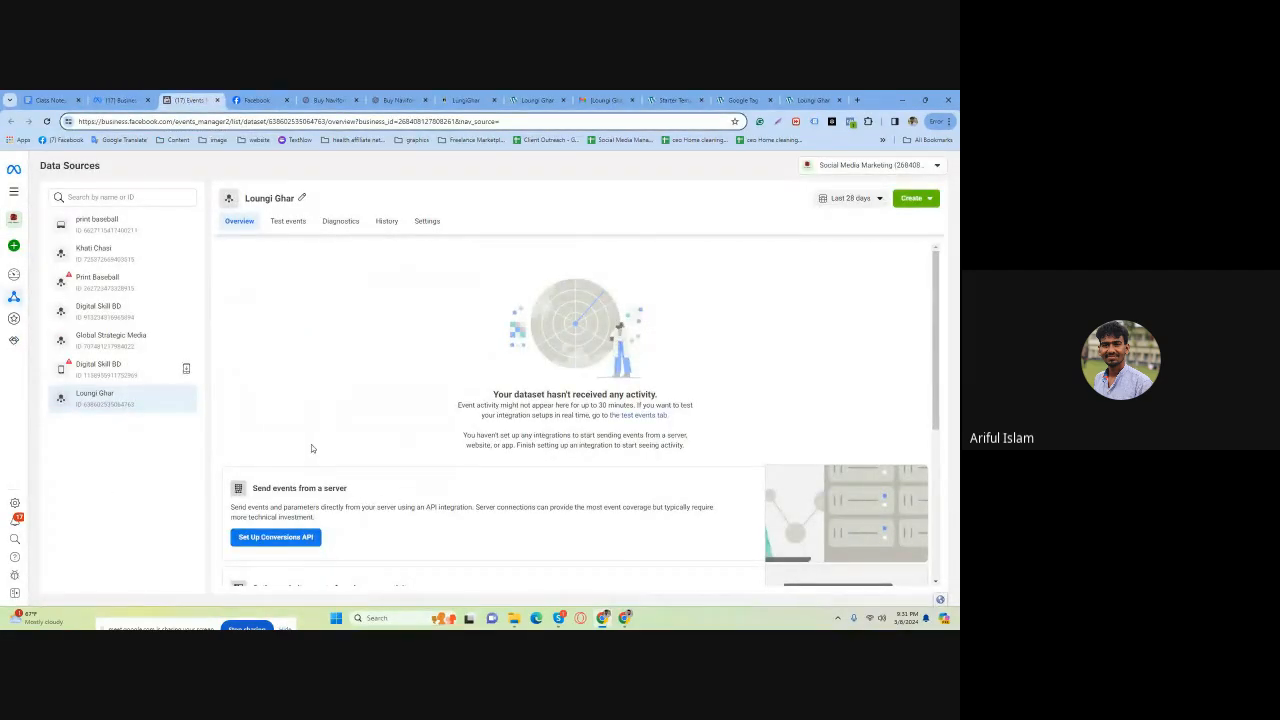
pyautogui.scroll(-5, 309, 451)
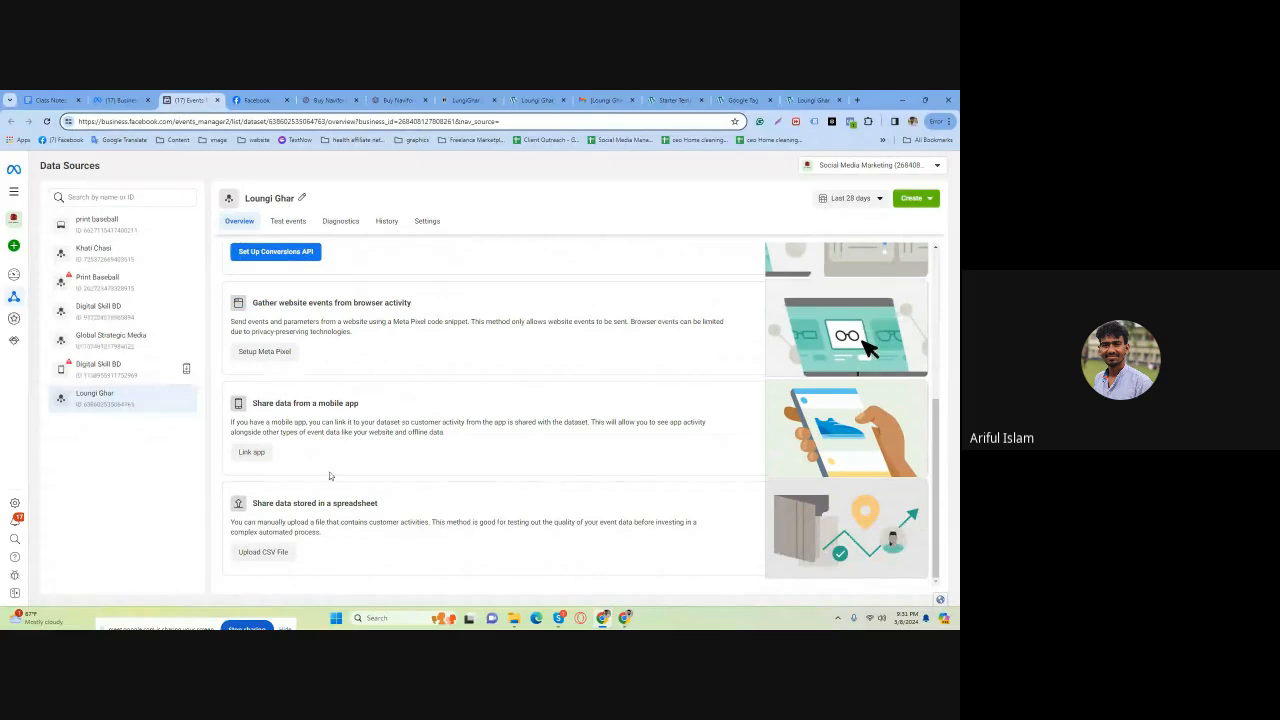
pyautogui.scroll(2, 383, 351)
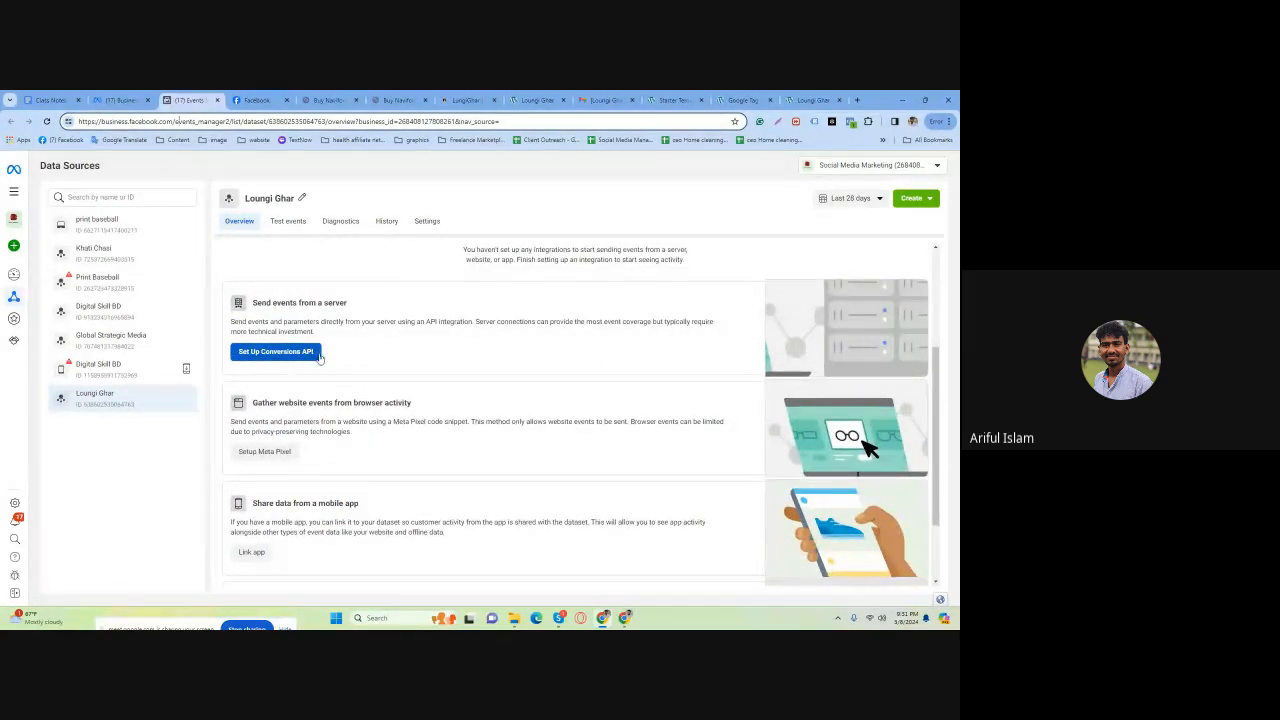
pyautogui.scroll(-2, 355, 375)
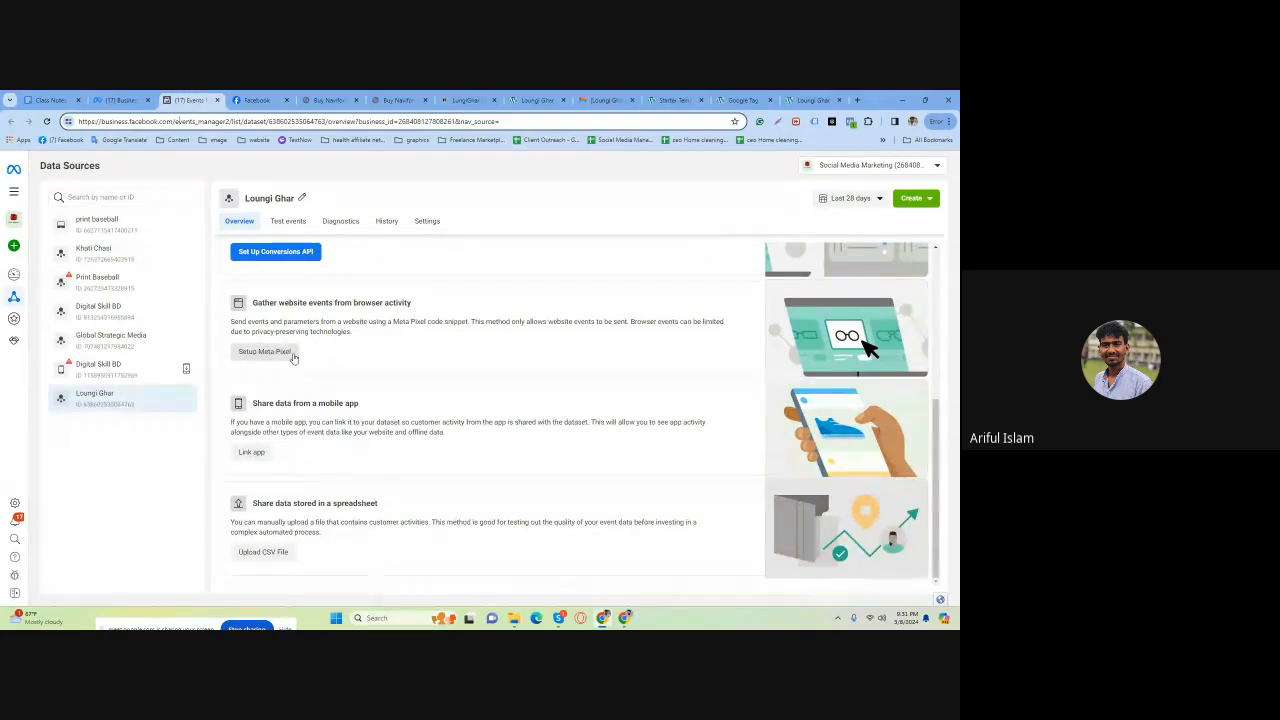
pyautogui.scroll(2, 293, 358)
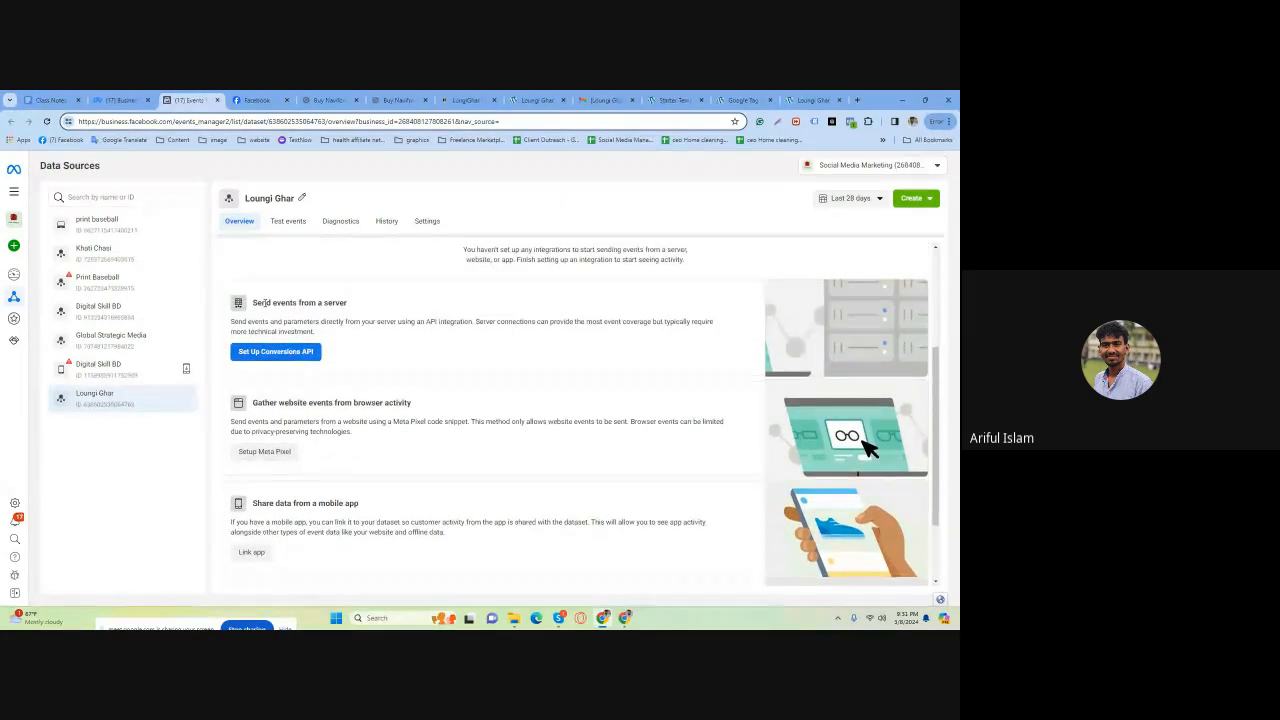
pyautogui.moveTo(252, 303); pyautogui.dragTo(350, 306)
pyautogui.click(298, 316)
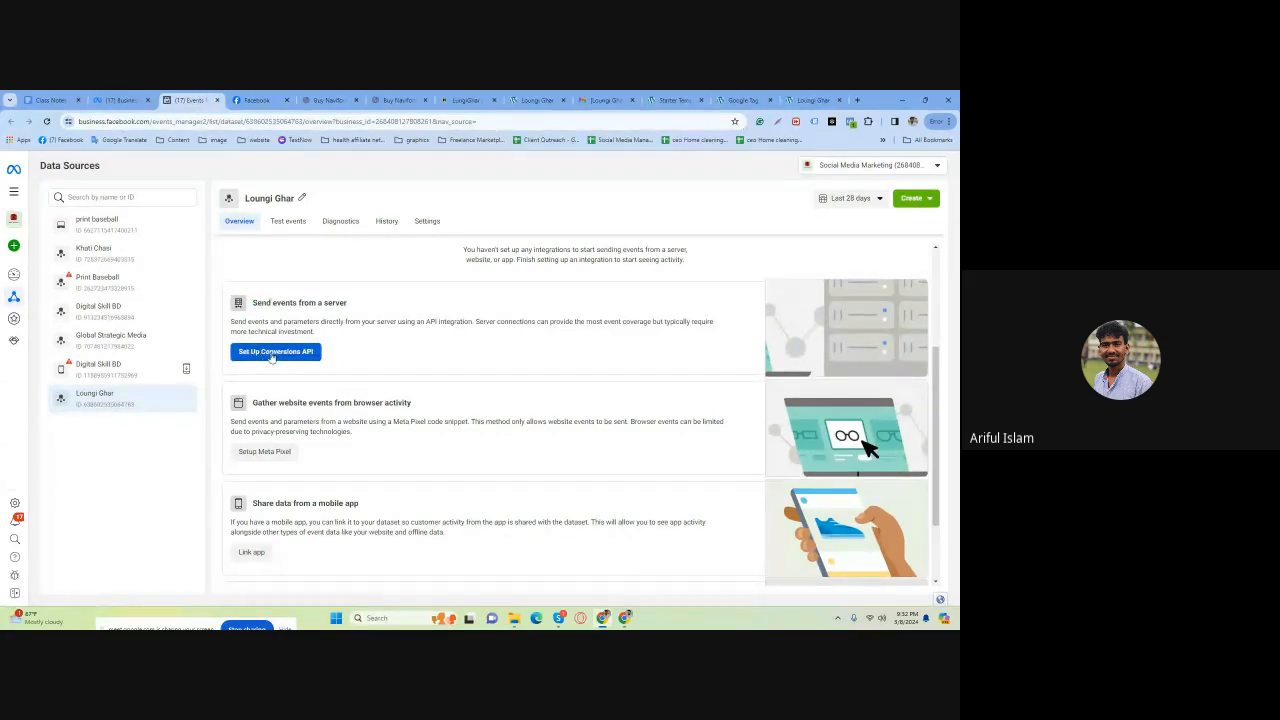
pyautogui.scroll(-2, 286, 421)
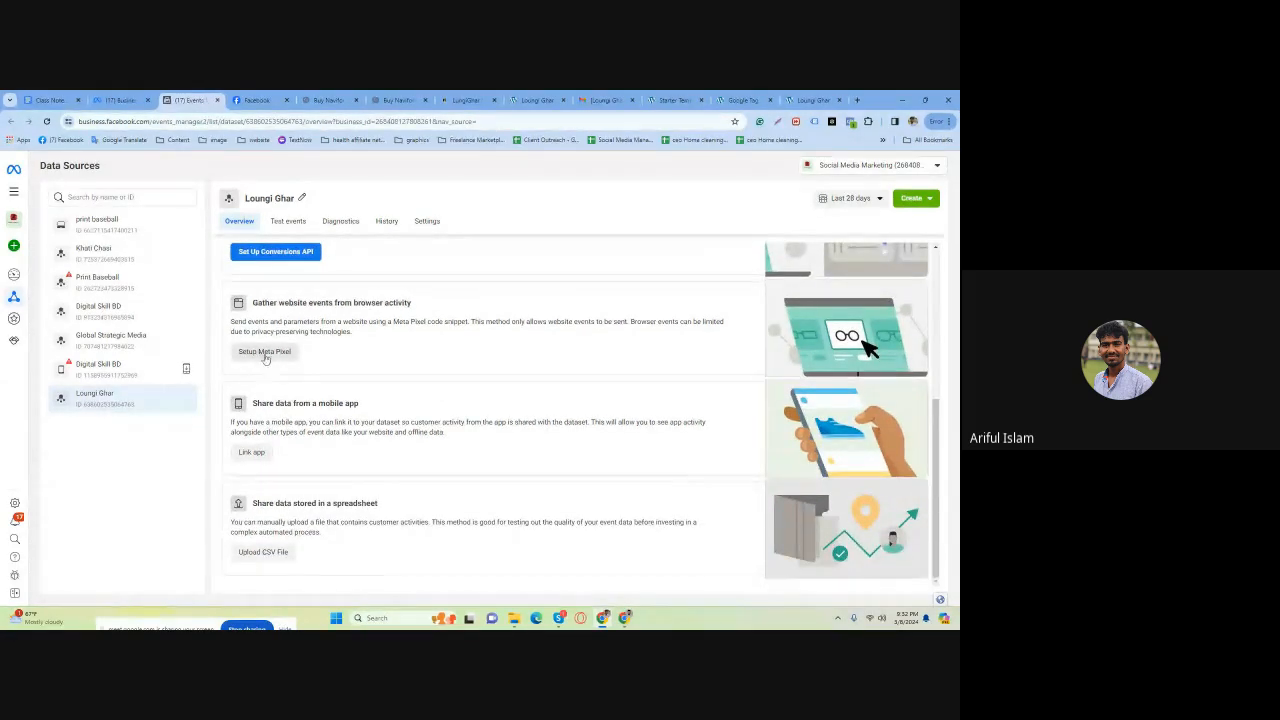
pyautogui.scroll(2, 288, 355)
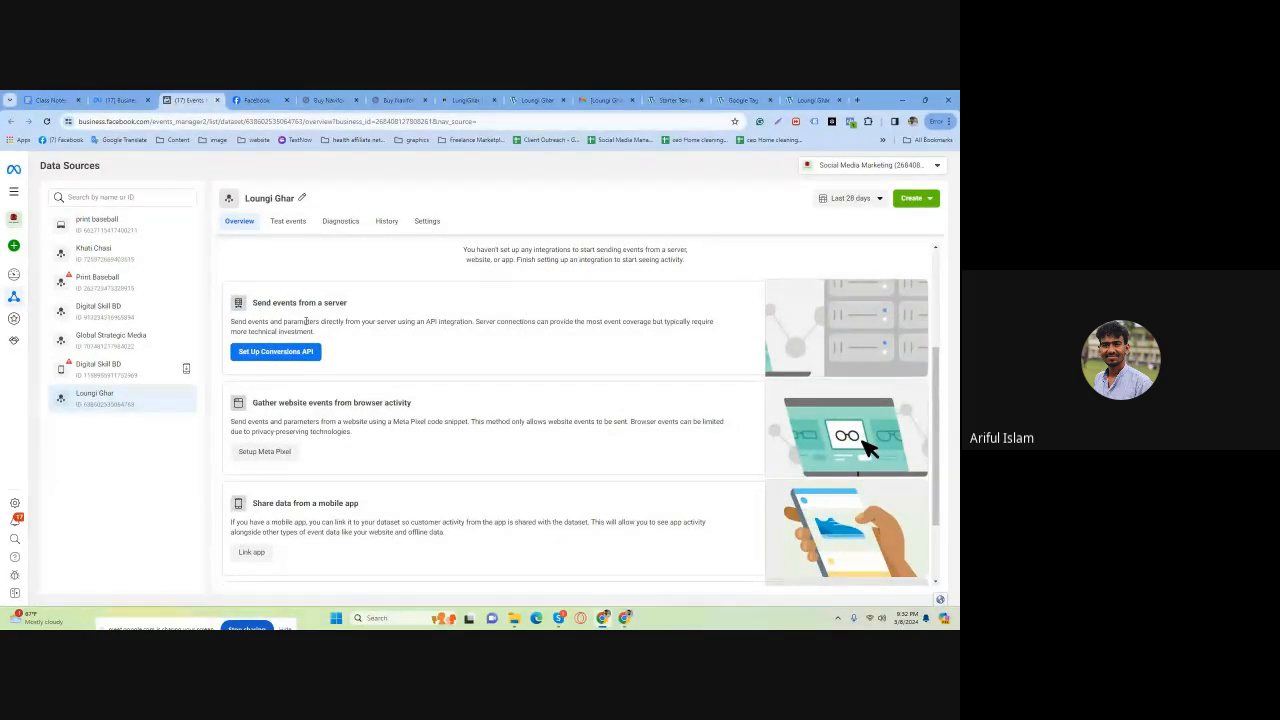
# Switch to the Facebook feed and browse the watches in Cardinal's sponsored carousel ad.
pyautogui.click(328, 100)
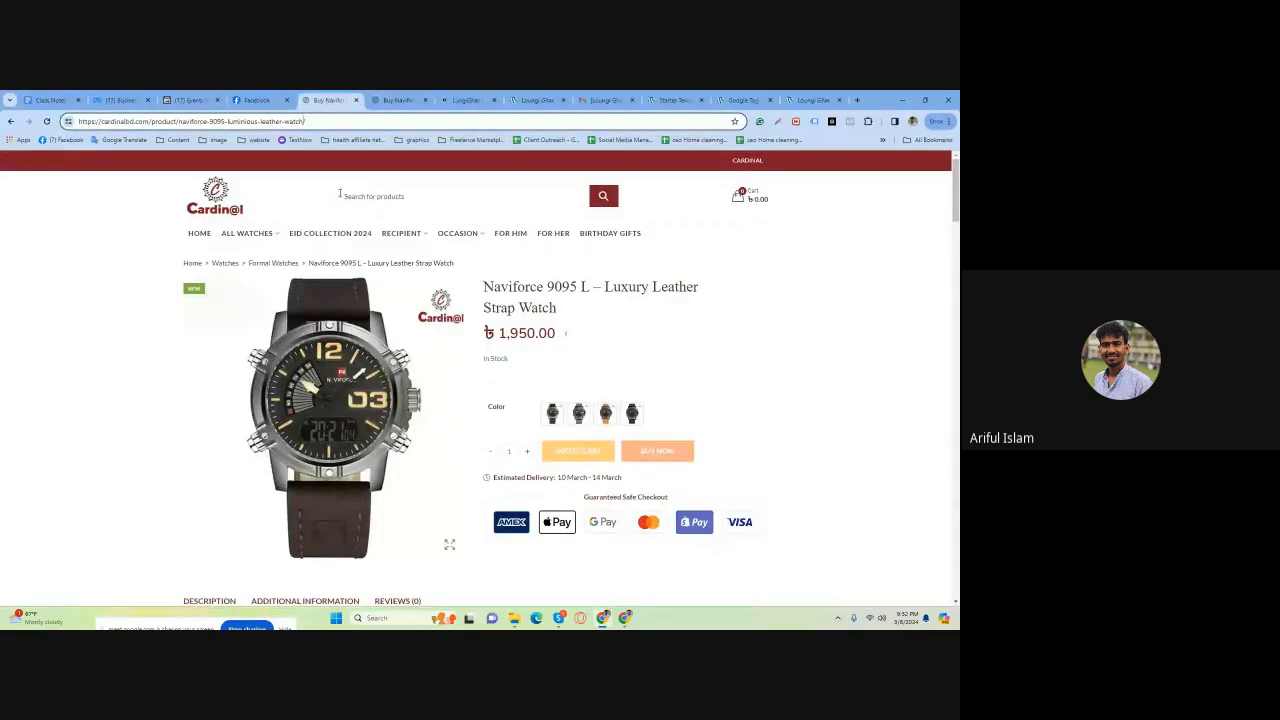
pyautogui.click(257, 100)
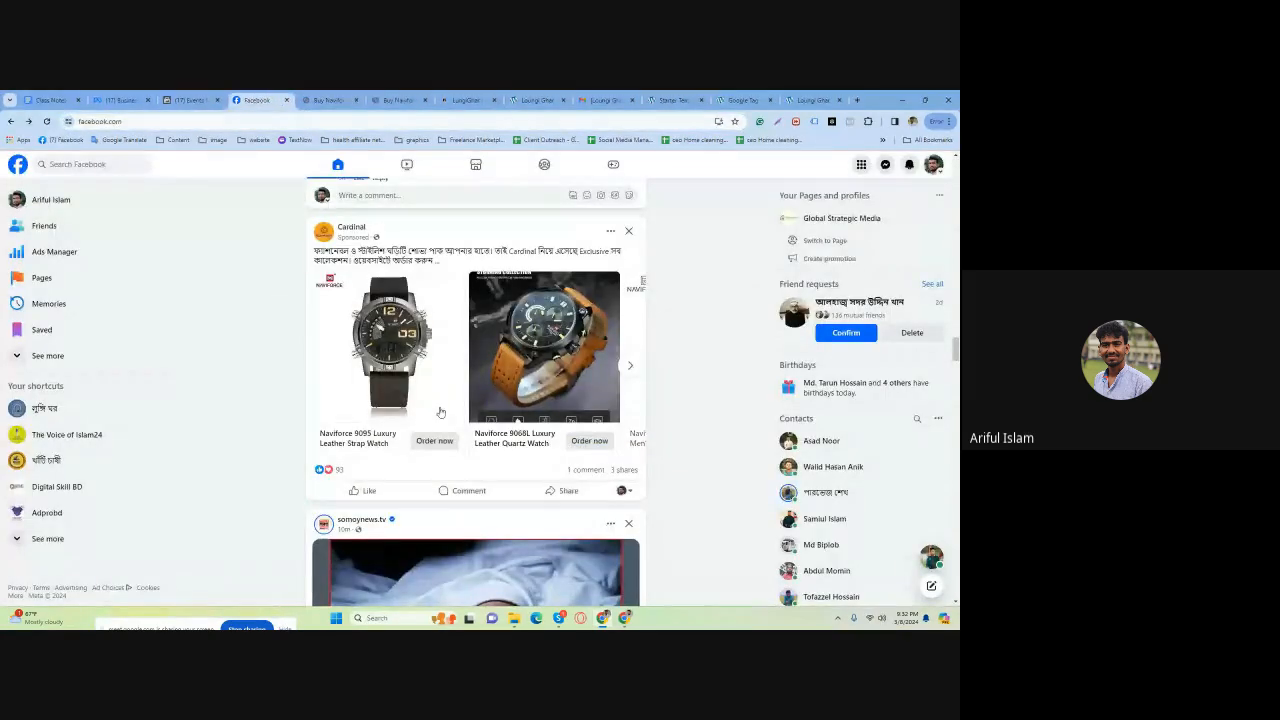
pyautogui.click(630, 366)
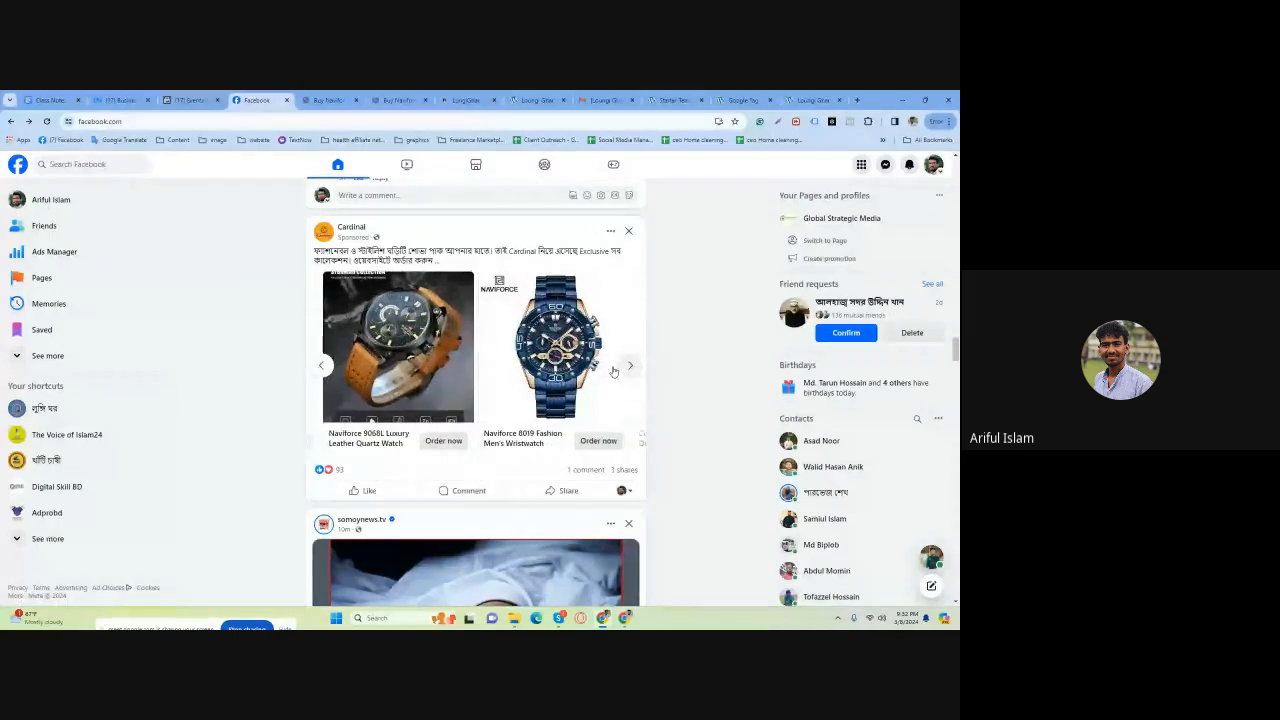
pyautogui.click(630, 366)
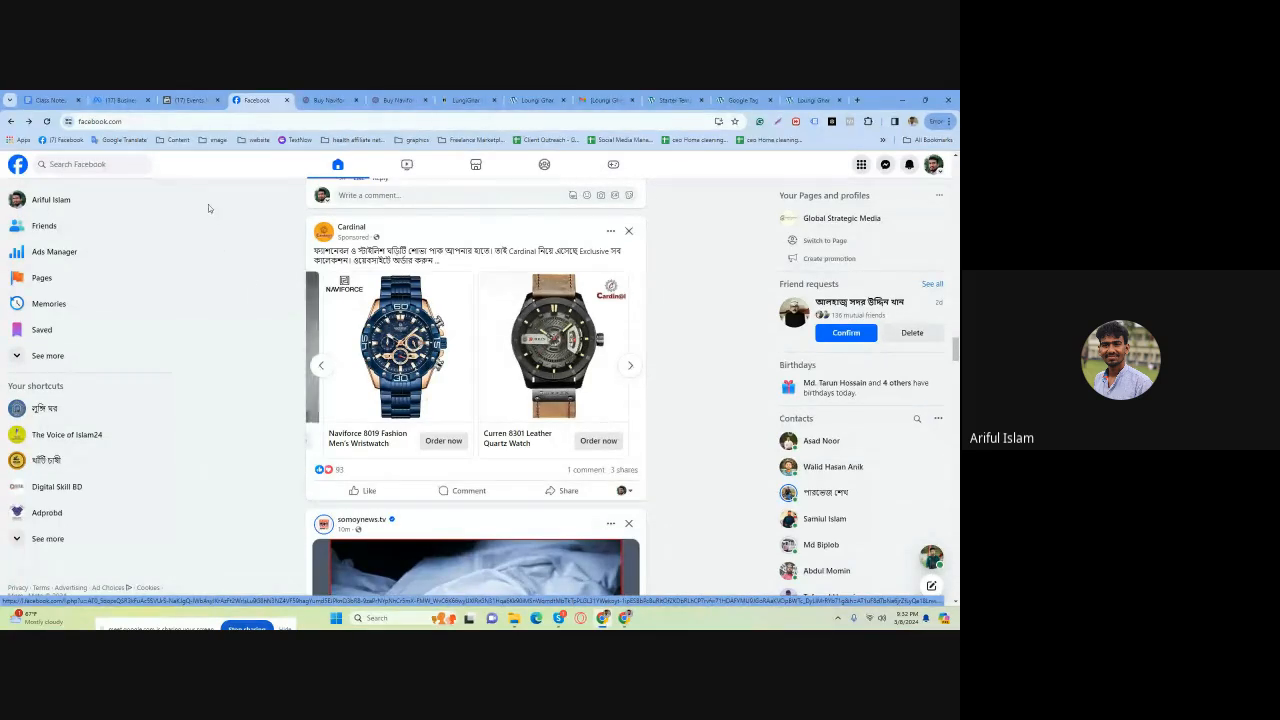
pyautogui.click(155, 121)
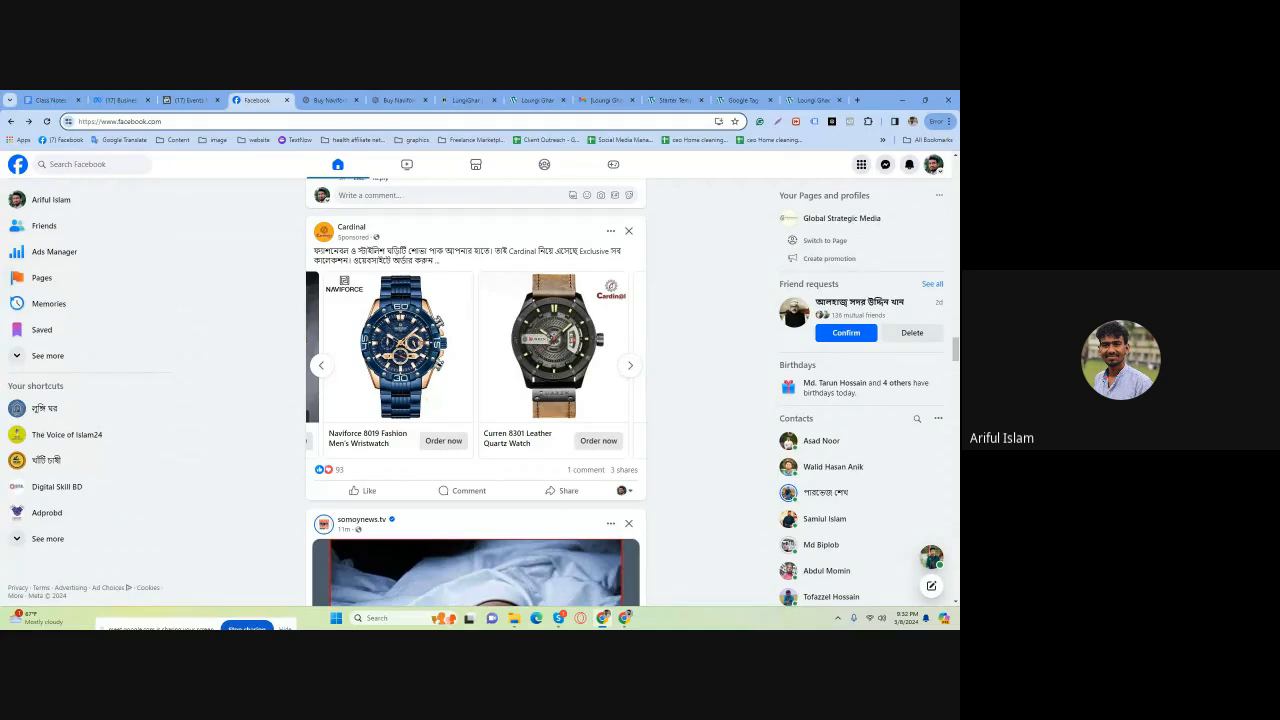
pyautogui.click(326, 370)
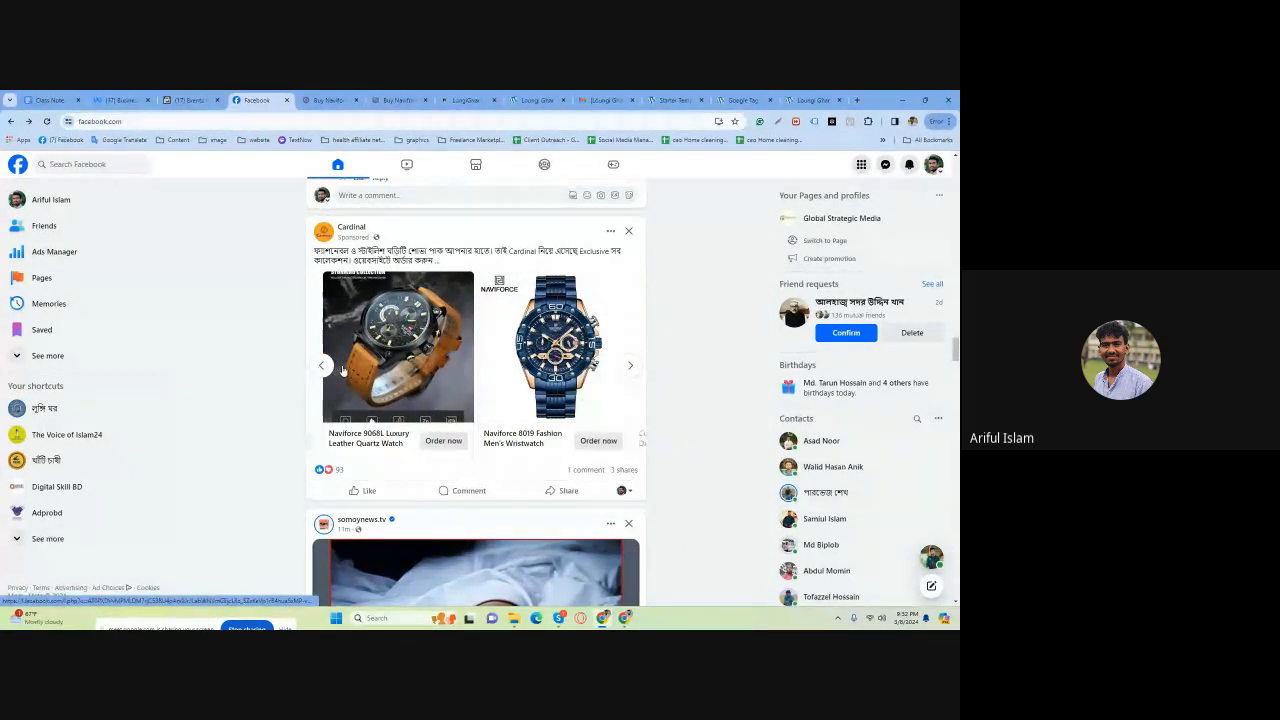
pyautogui.click(630, 367)
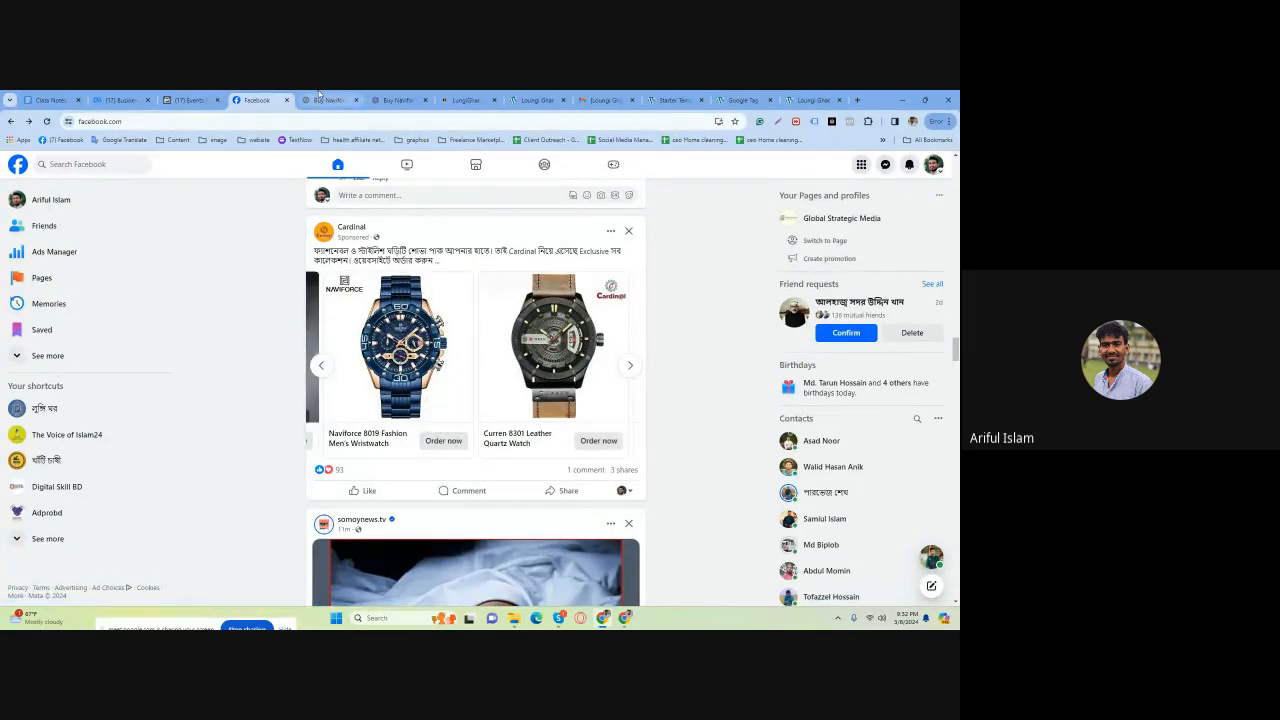
pyautogui.click(322, 367)
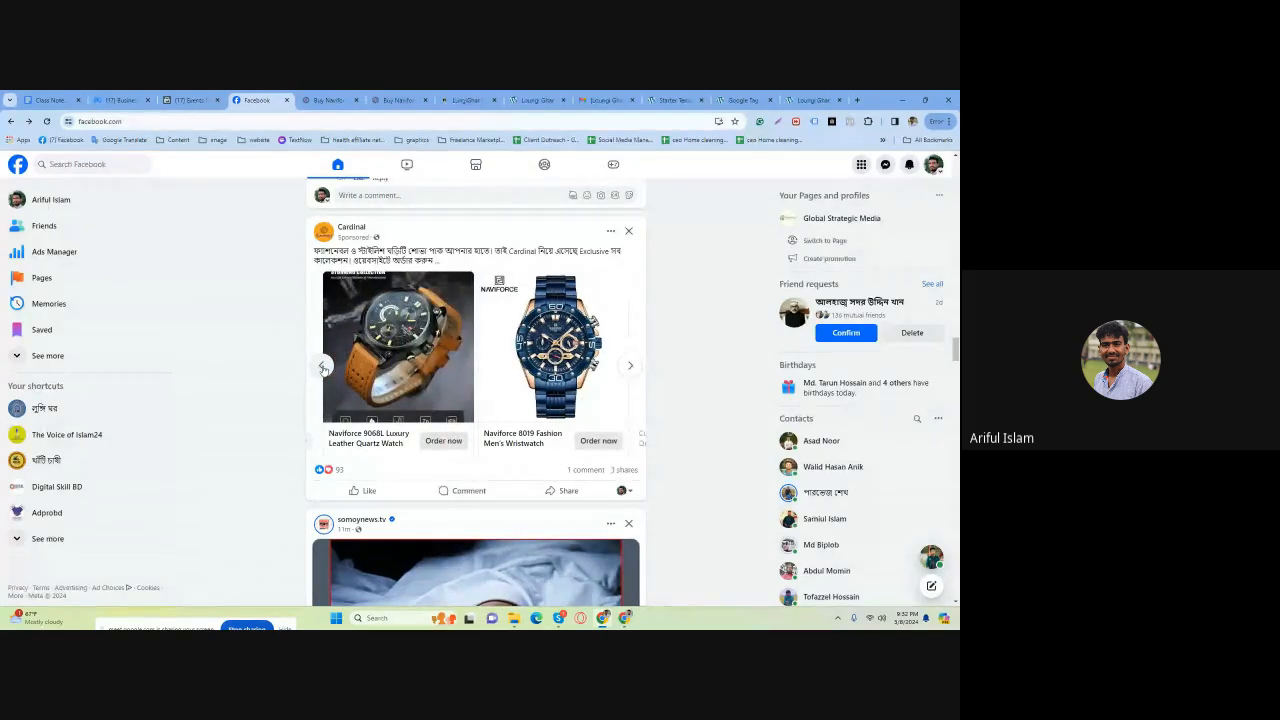
# View the Naviforce NF 8027 L Chronograph Edition product page, and return to the watches in Cardinal's Facebook ad.
pyautogui.click(322, 98)
pyautogui.click(393, 99)
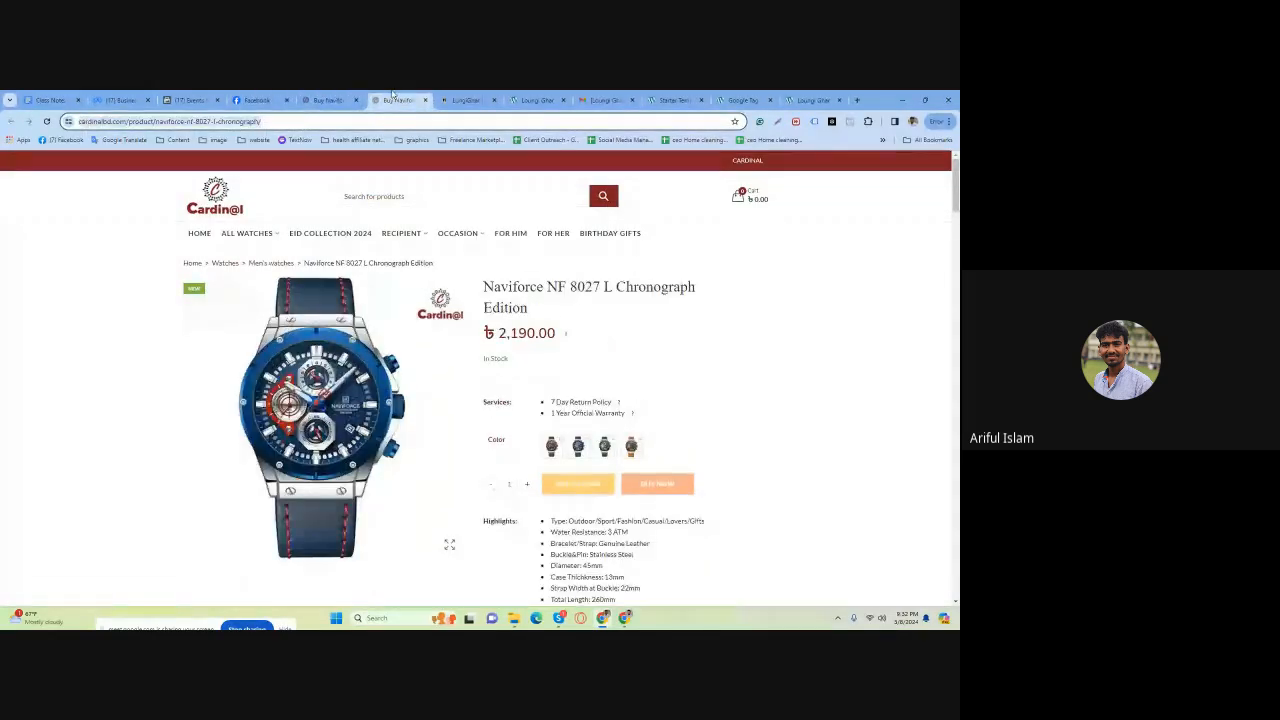
pyautogui.click(315, 99)
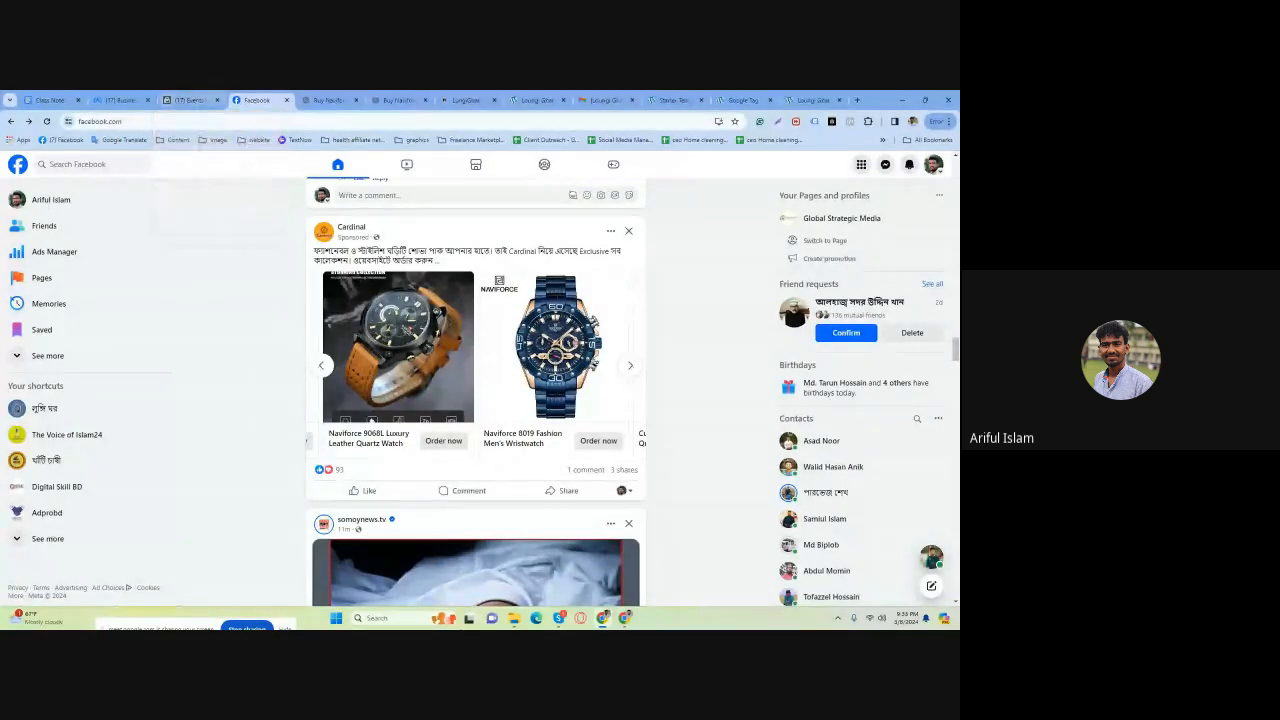
pyautogui.click(322, 366)
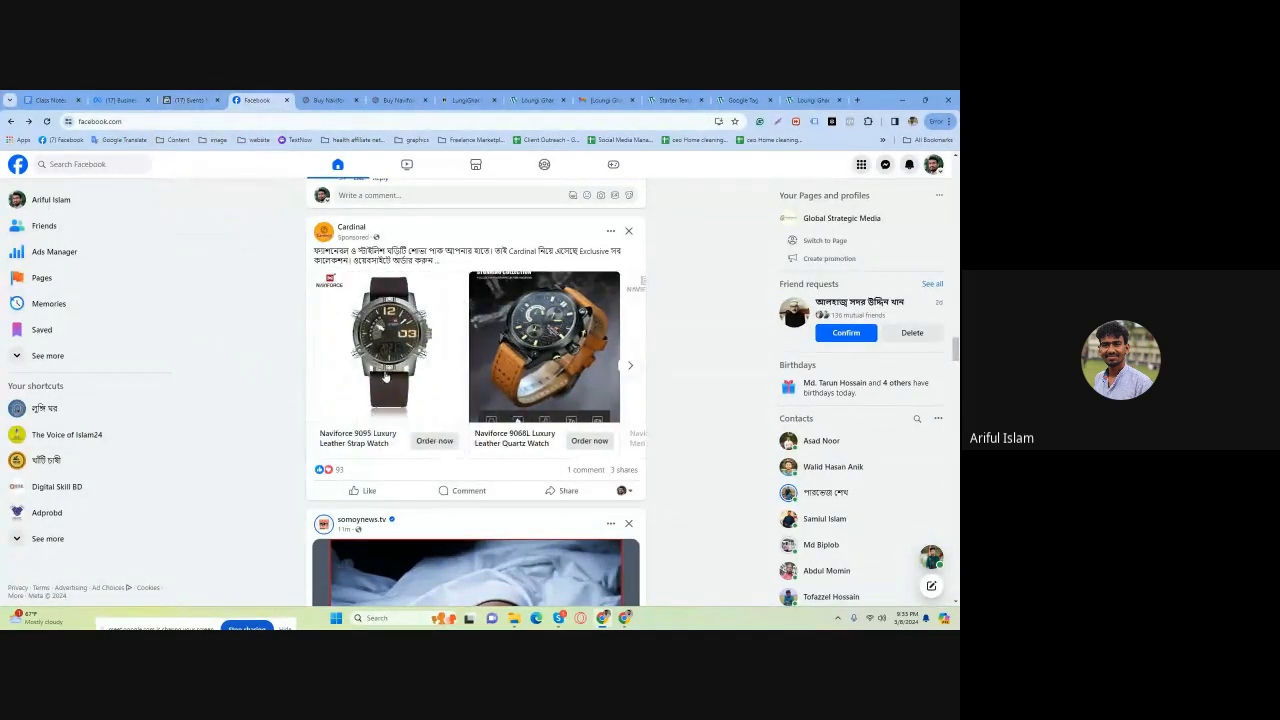
pyautogui.click(631, 368)
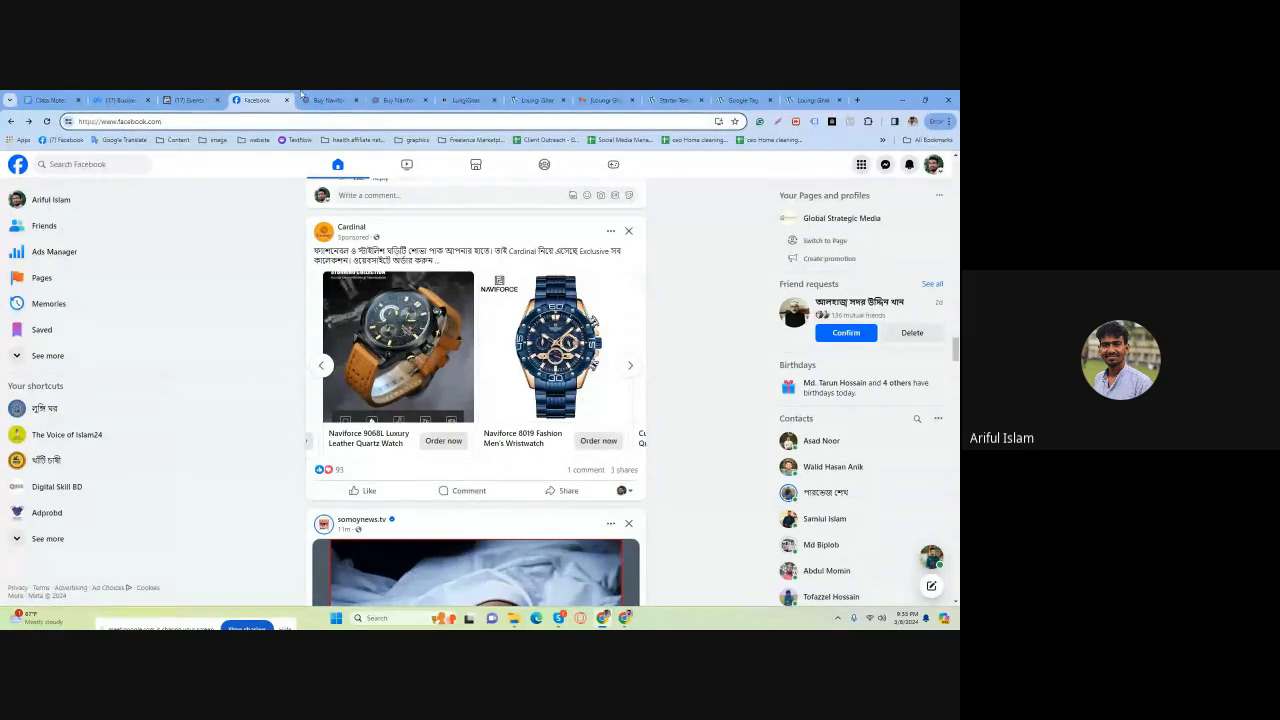
# Go back to the Naviforce 9095 L product page and look through its description and images.
pyautogui.click(328, 100)
pyautogui.scroll(-10, 312, 413)
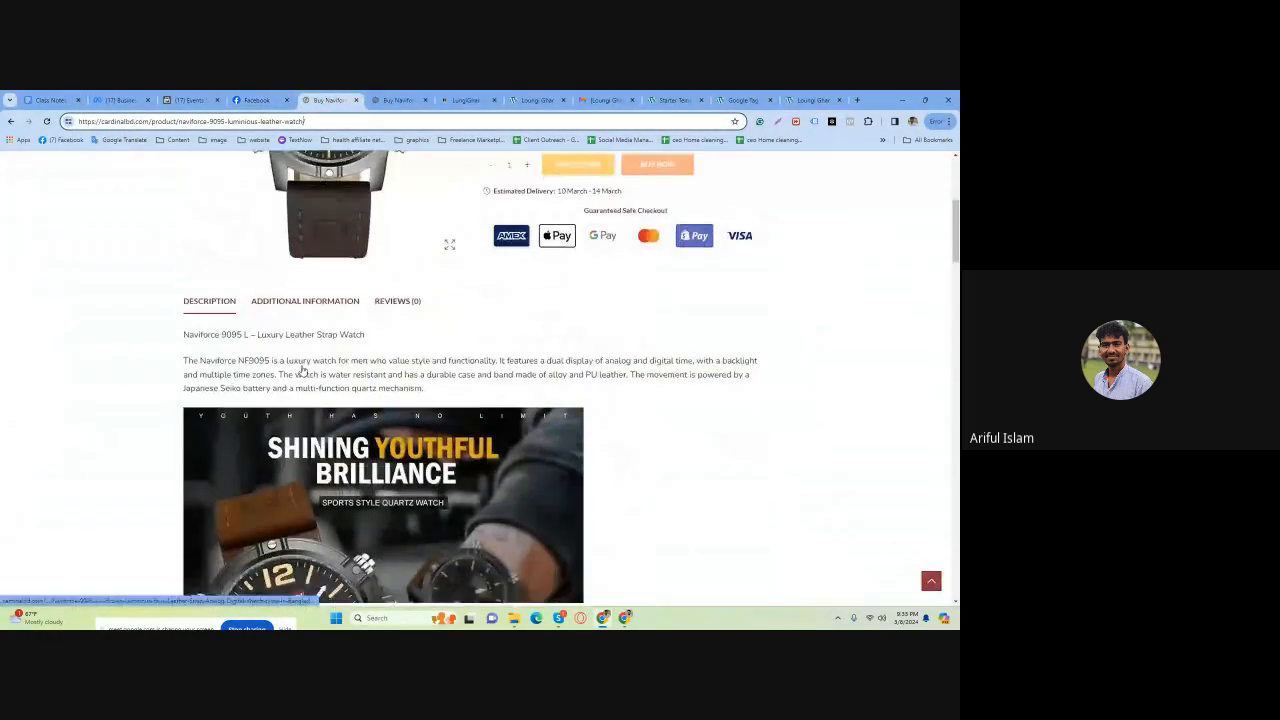
pyautogui.scroll(-10, 312, 413)
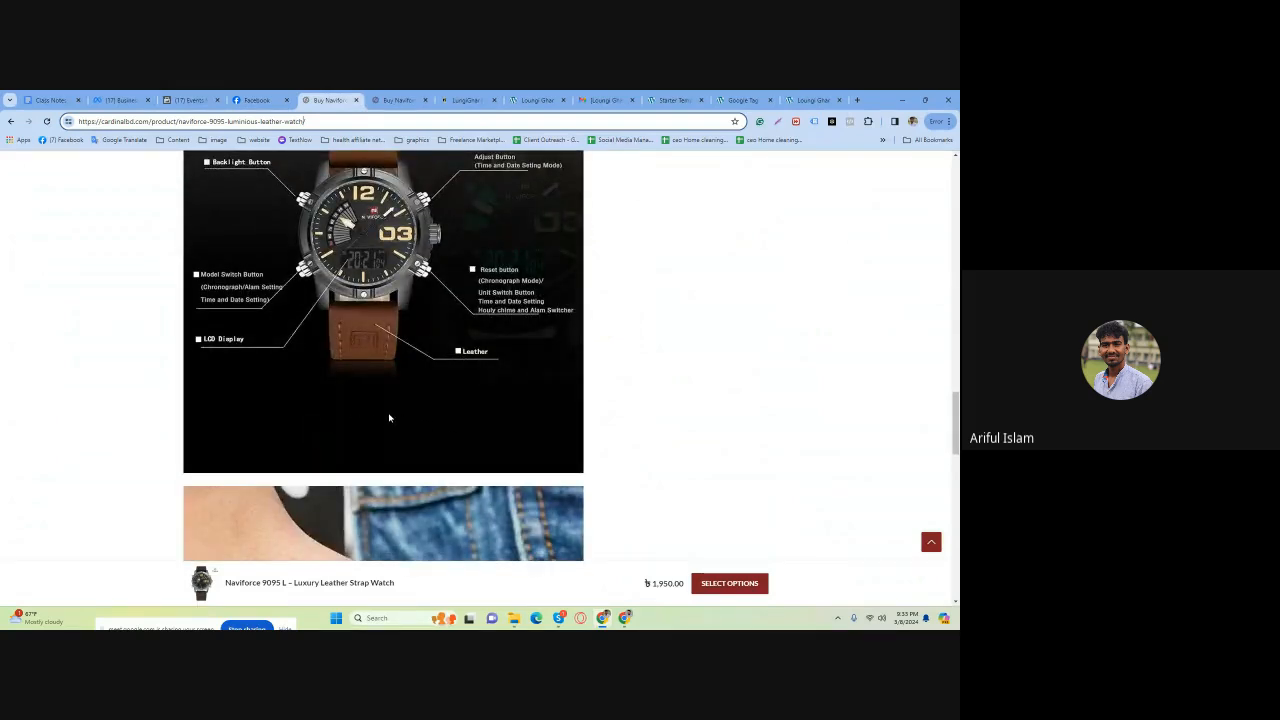
pyautogui.scroll(8, 336, 390)
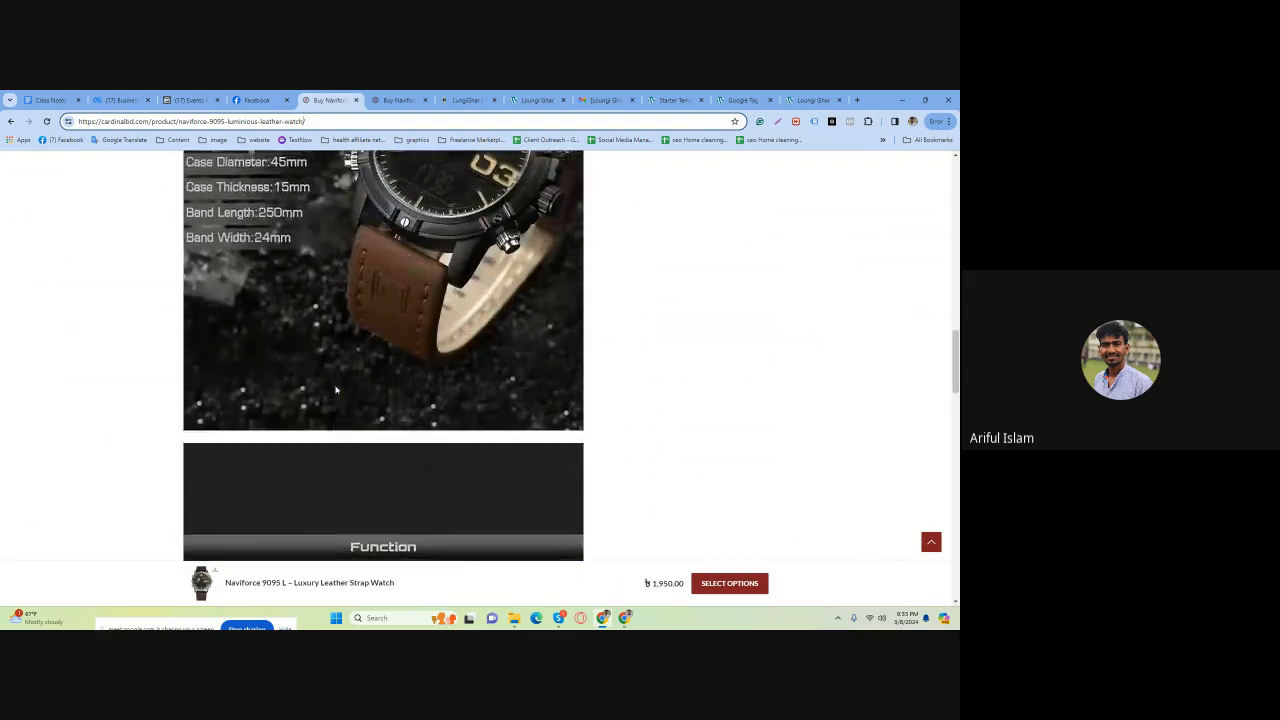
pyautogui.scroll(8, 337, 390)
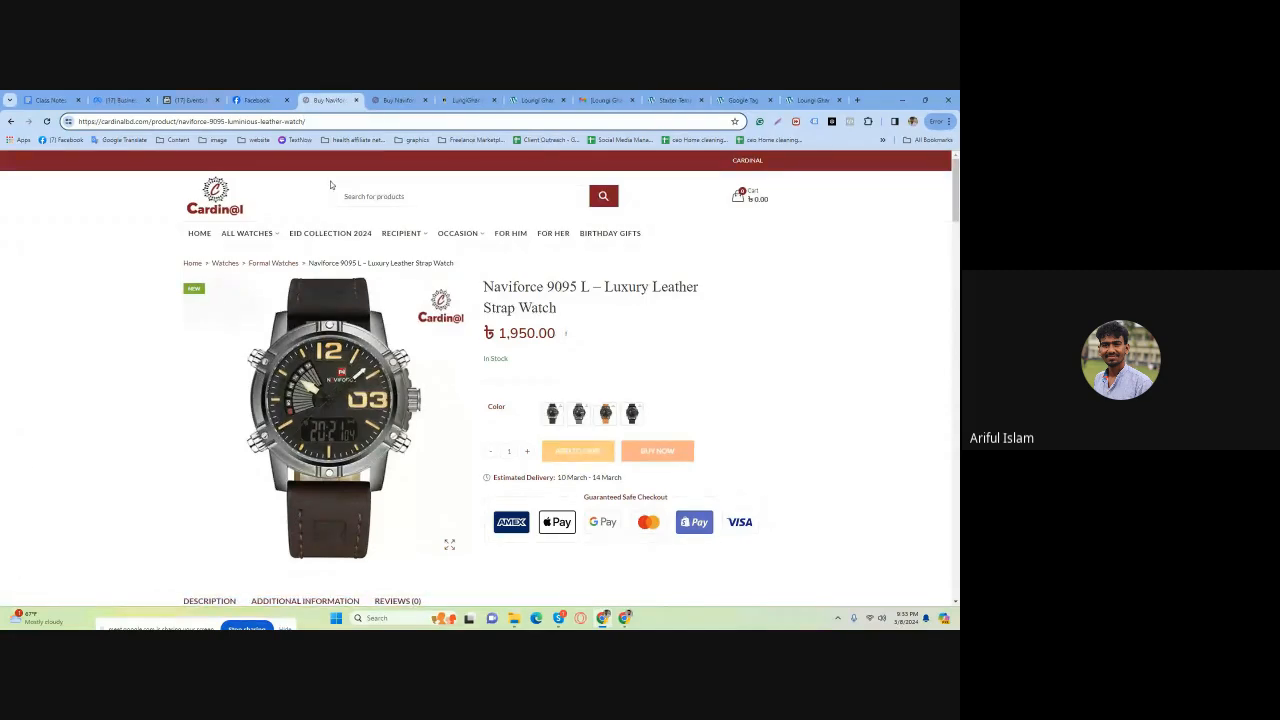
# Search Google for "serverside tracking" in a new browser tab.
pyautogui.click(185, 99)
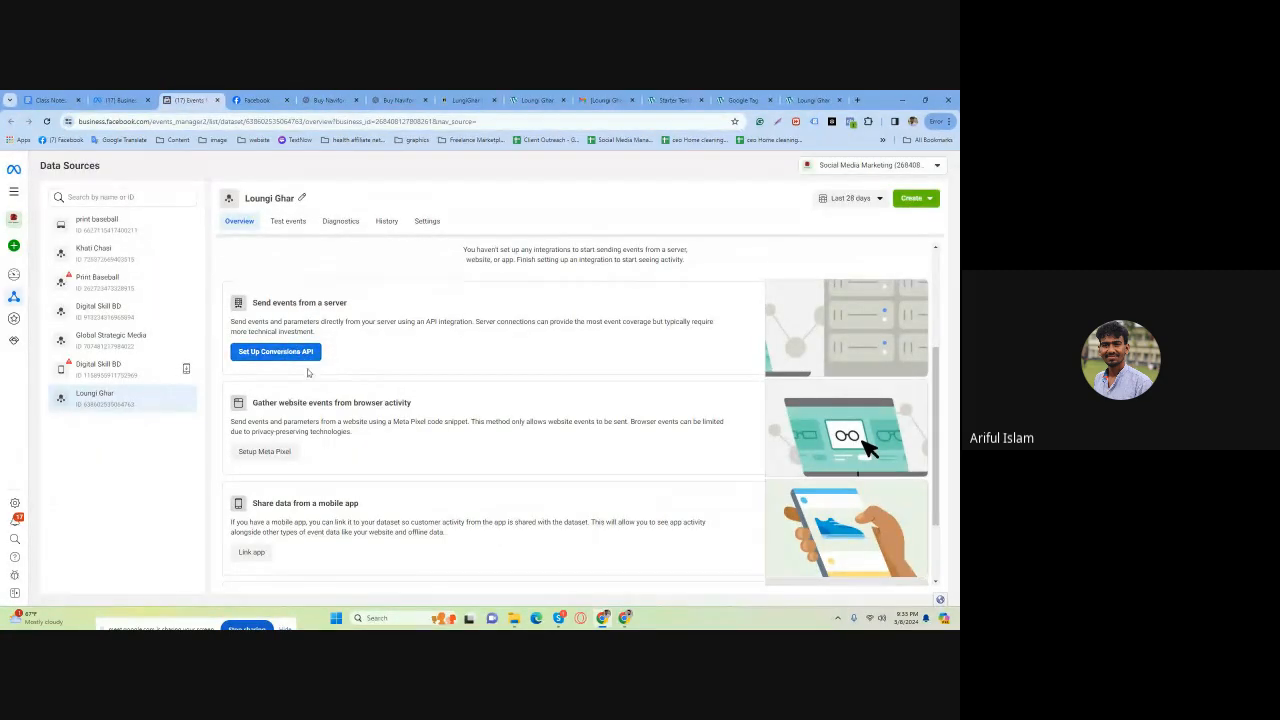
pyautogui.click(858, 100)
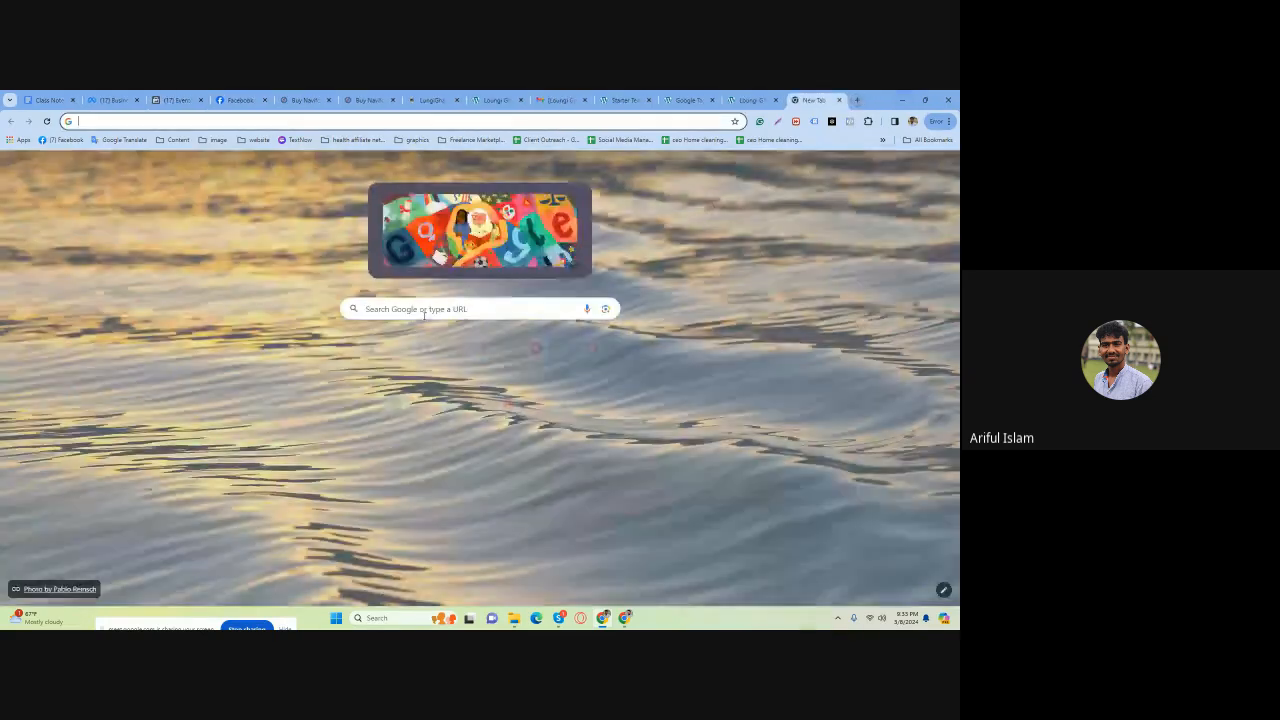
pyautogui.write('se')
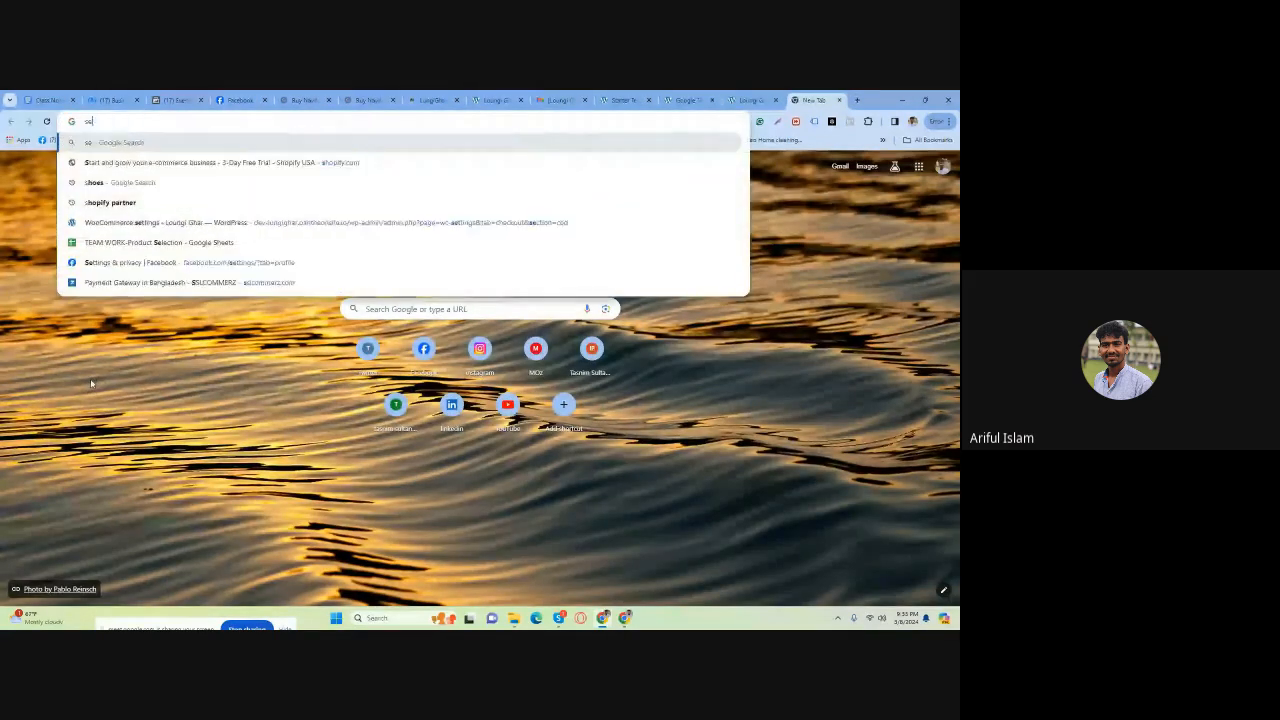
pyautogui.write('rver')
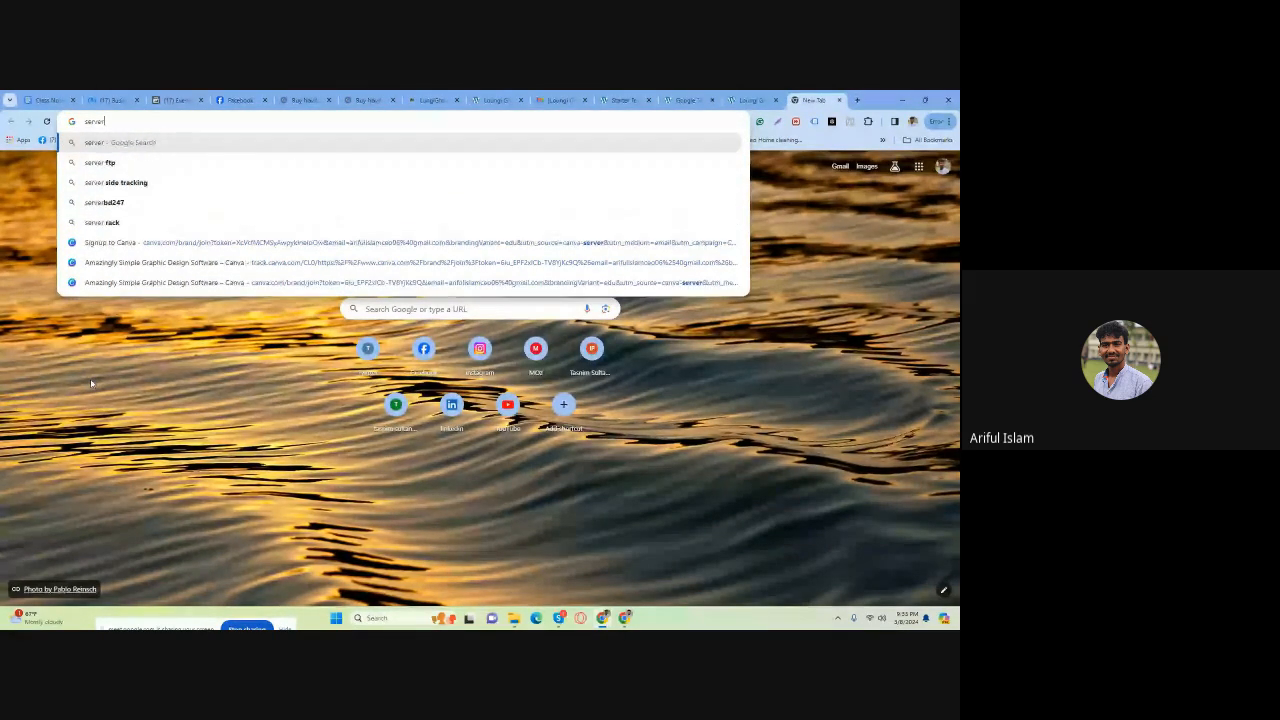
pyautogui.write('side')
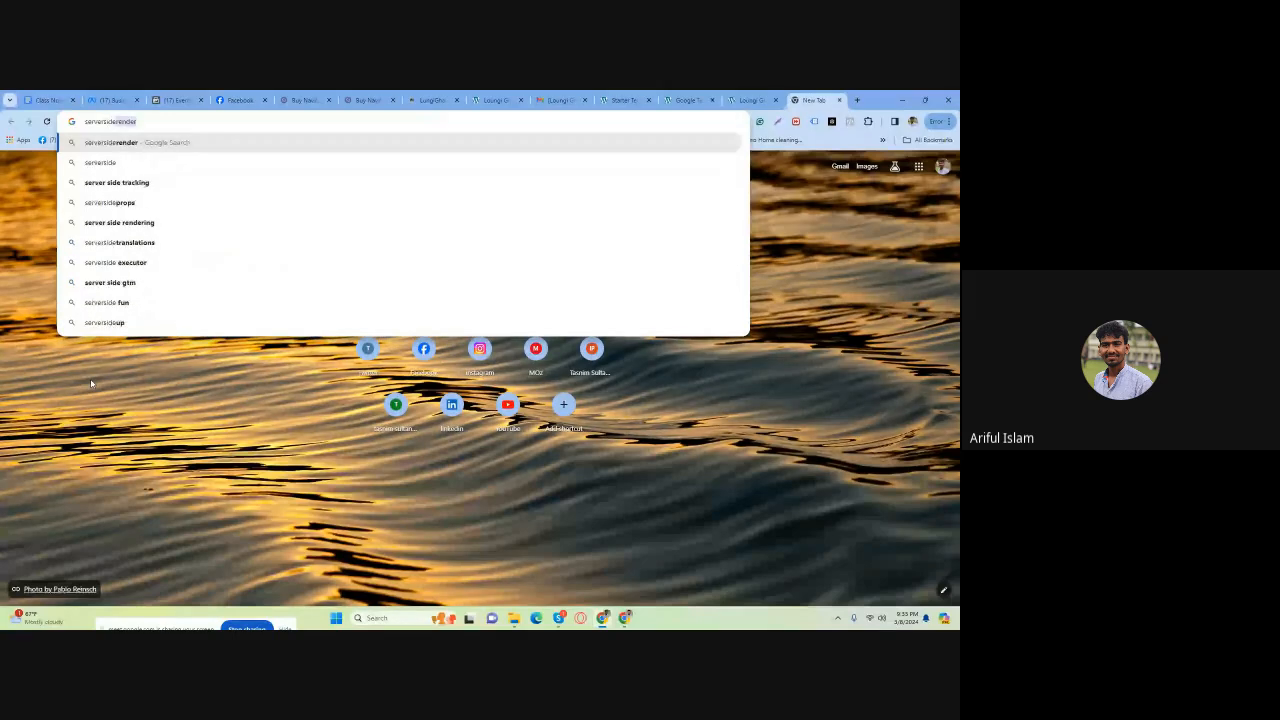
pyautogui.write(' t')
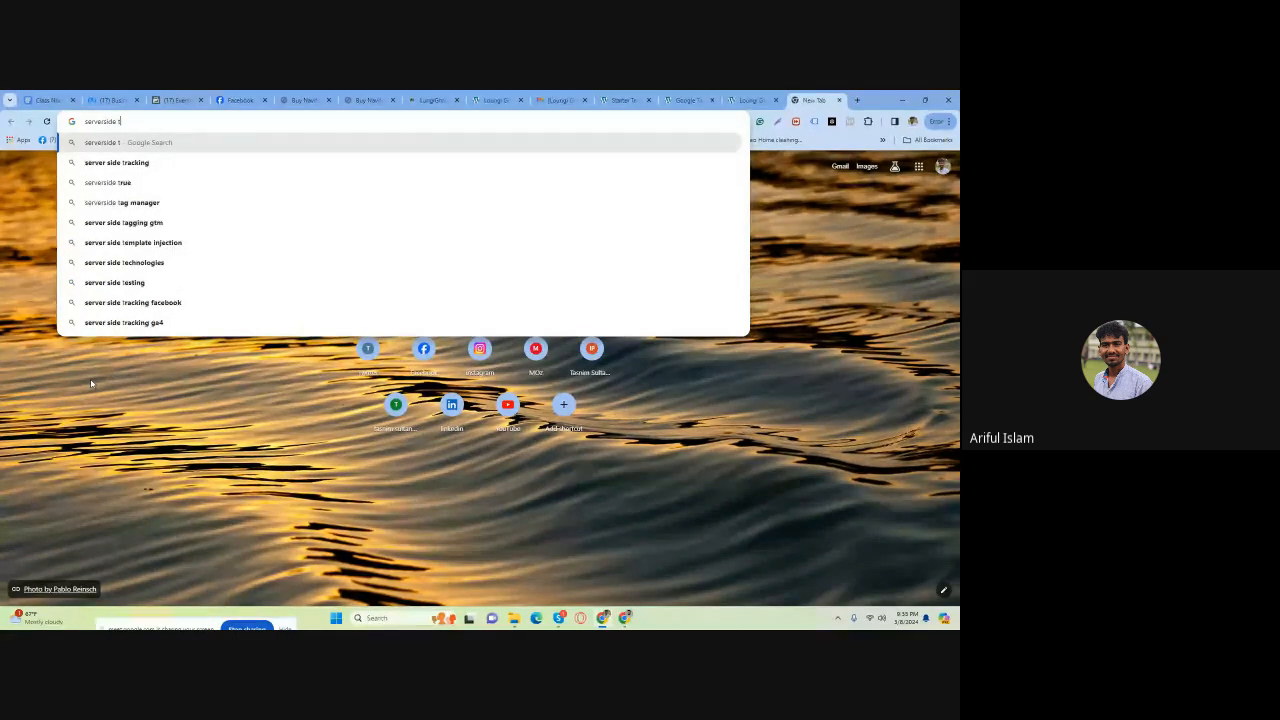
pyautogui.write('racking')
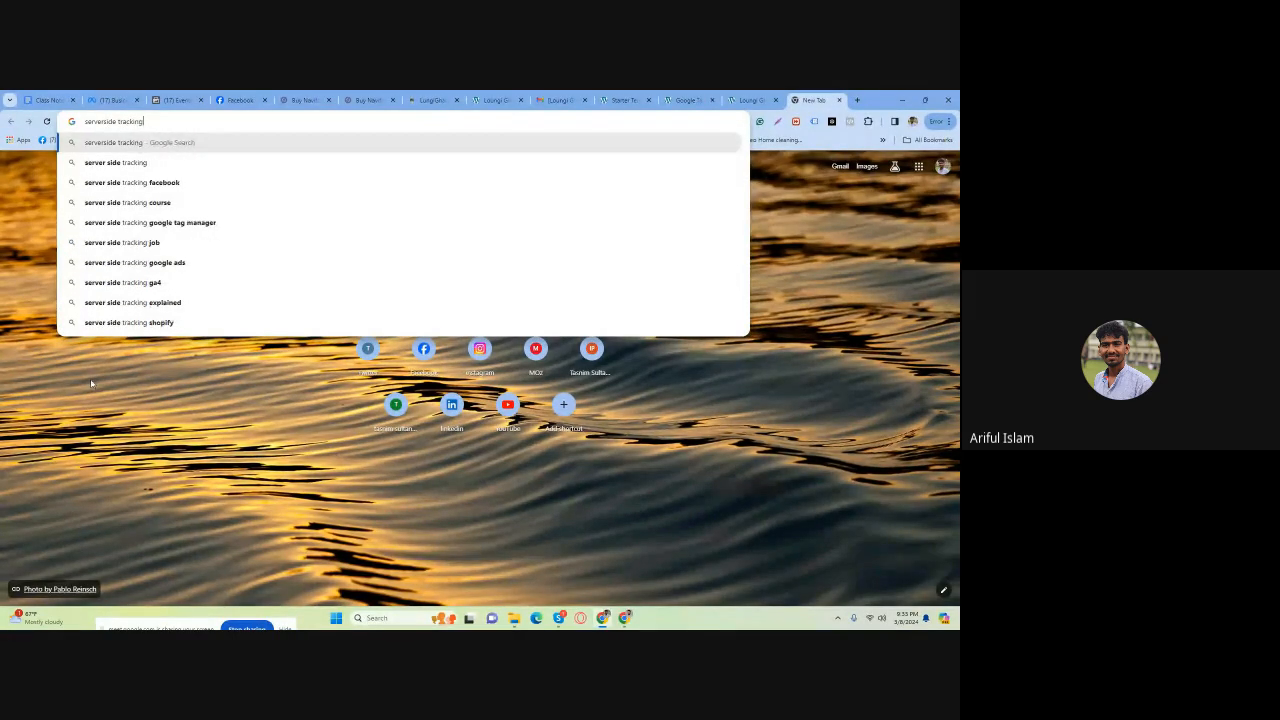
pyautogui.press('Return')
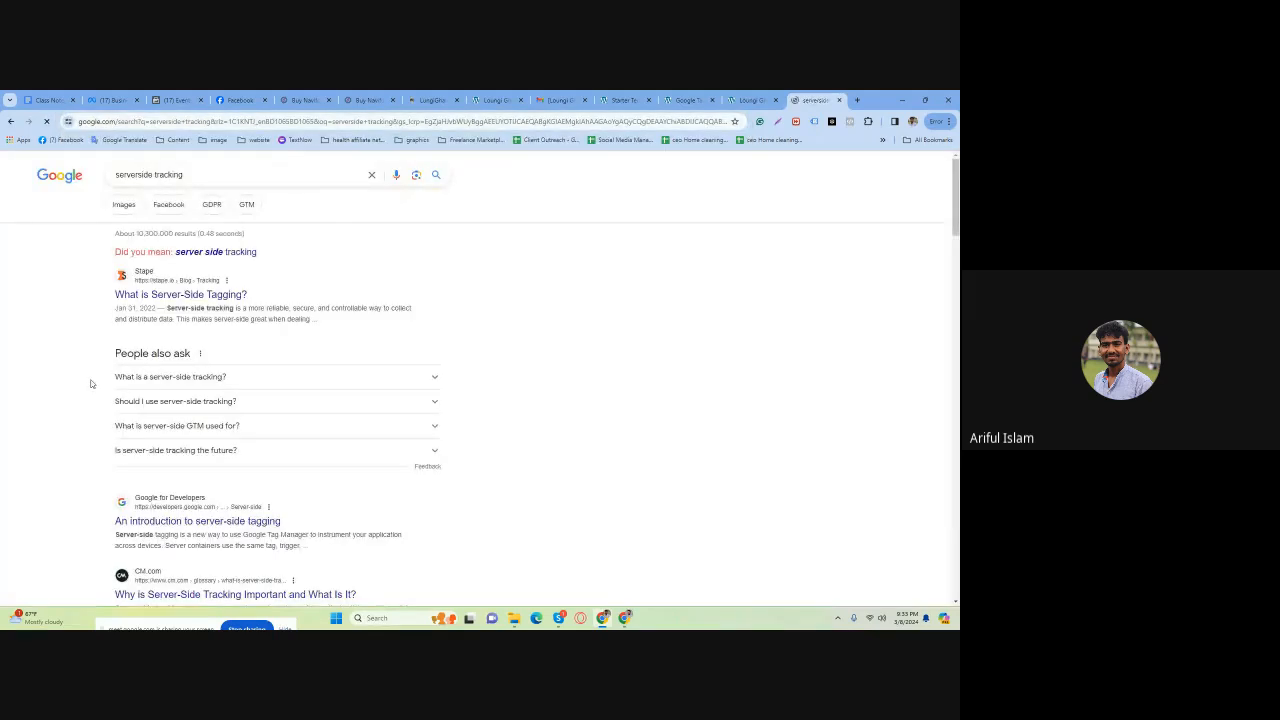
# Browse the image results for serverside tracking.
pyautogui.click(108, 204)
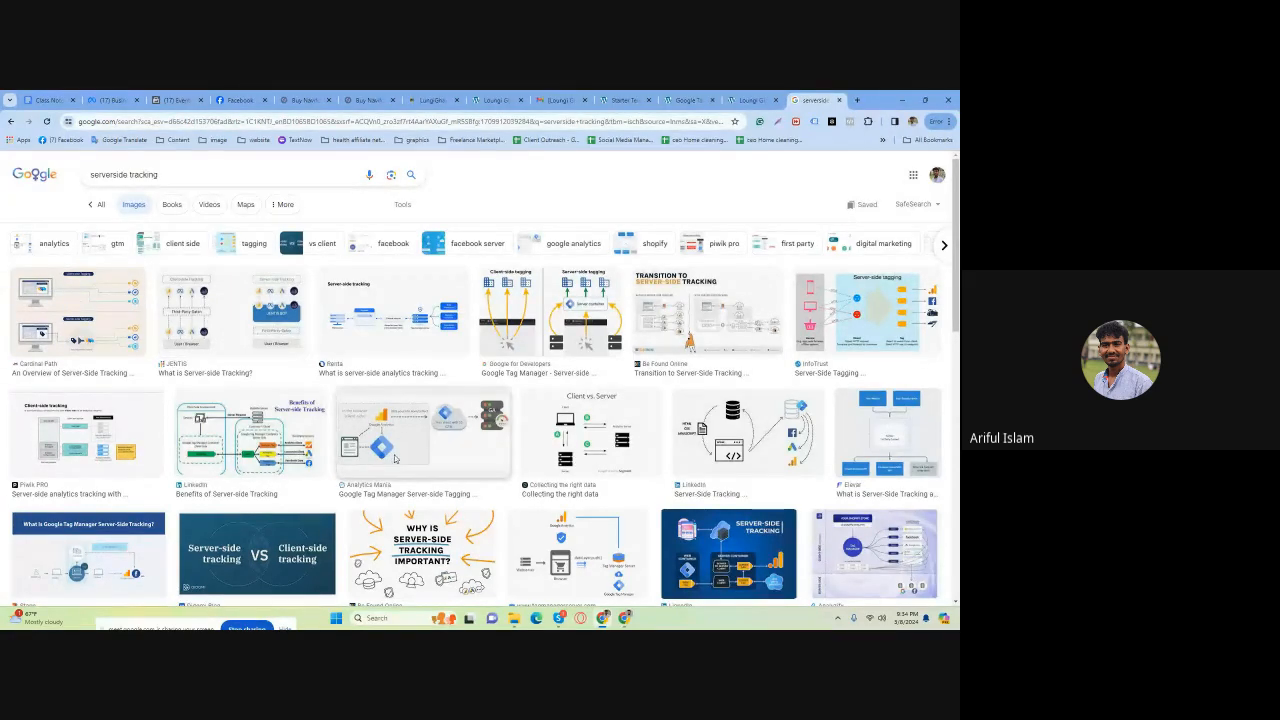
pyautogui.scroll(-3, 293, 456)
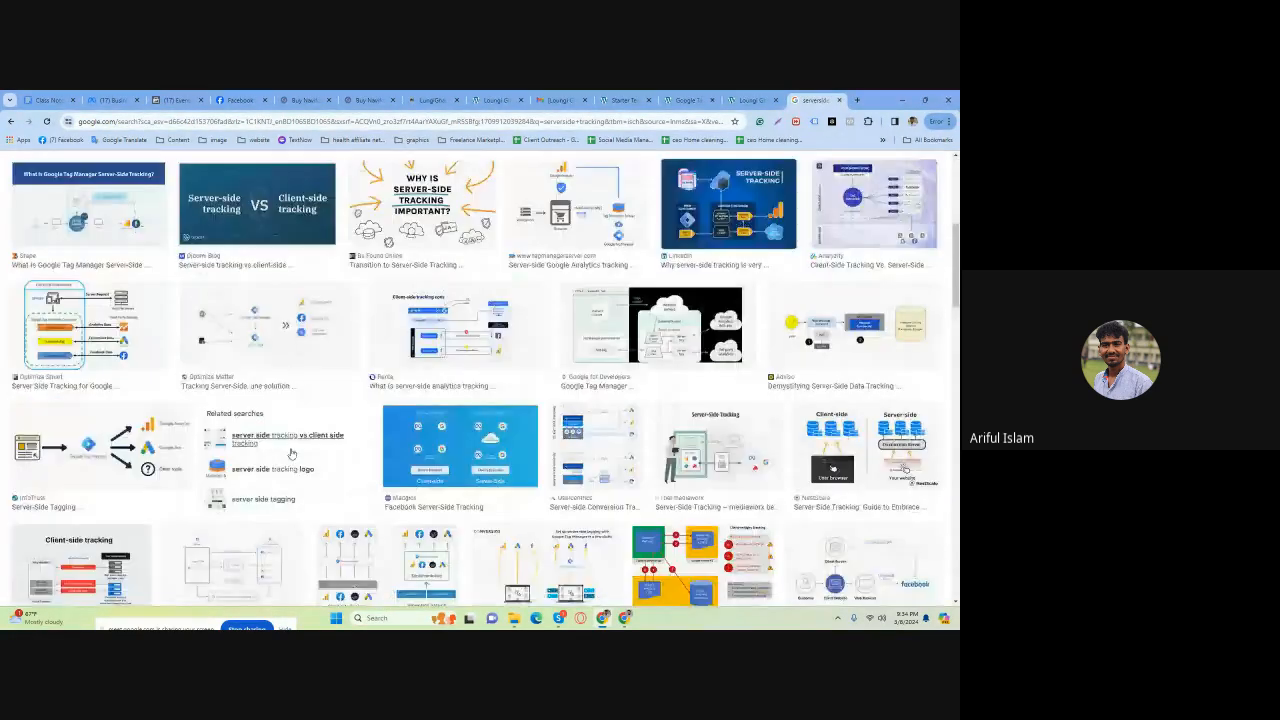
pyautogui.scroll(4, 291, 455)
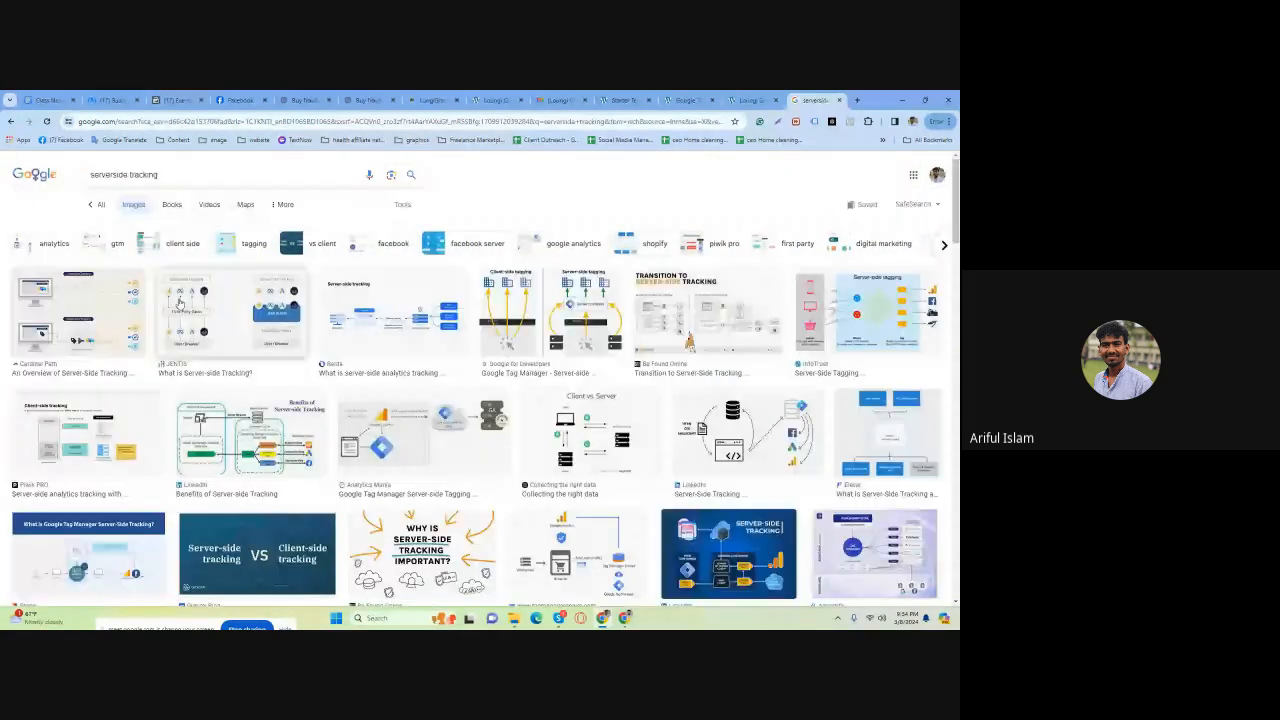
# Refine the image search to "facebook server side tracking" and enlarge Madgicx's Conversions API and Facebook Pixel diagram.
pyautogui.click(92, 174)
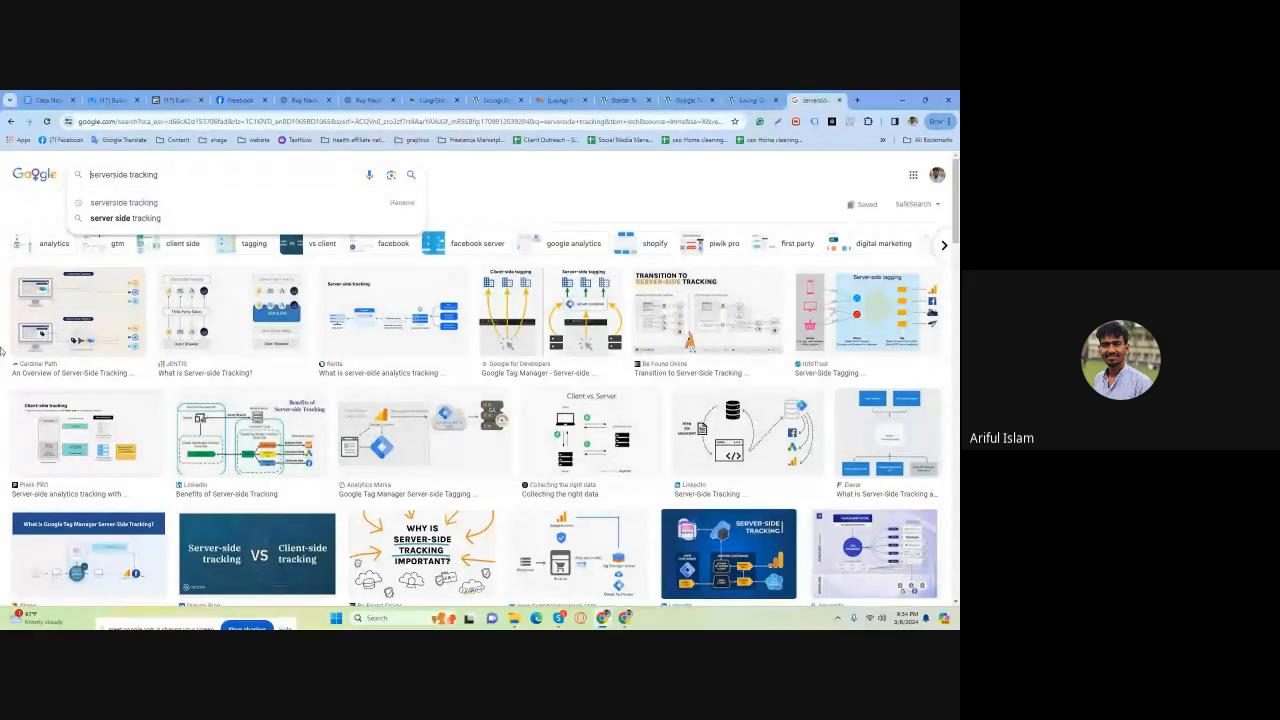
pyautogui.write('face')
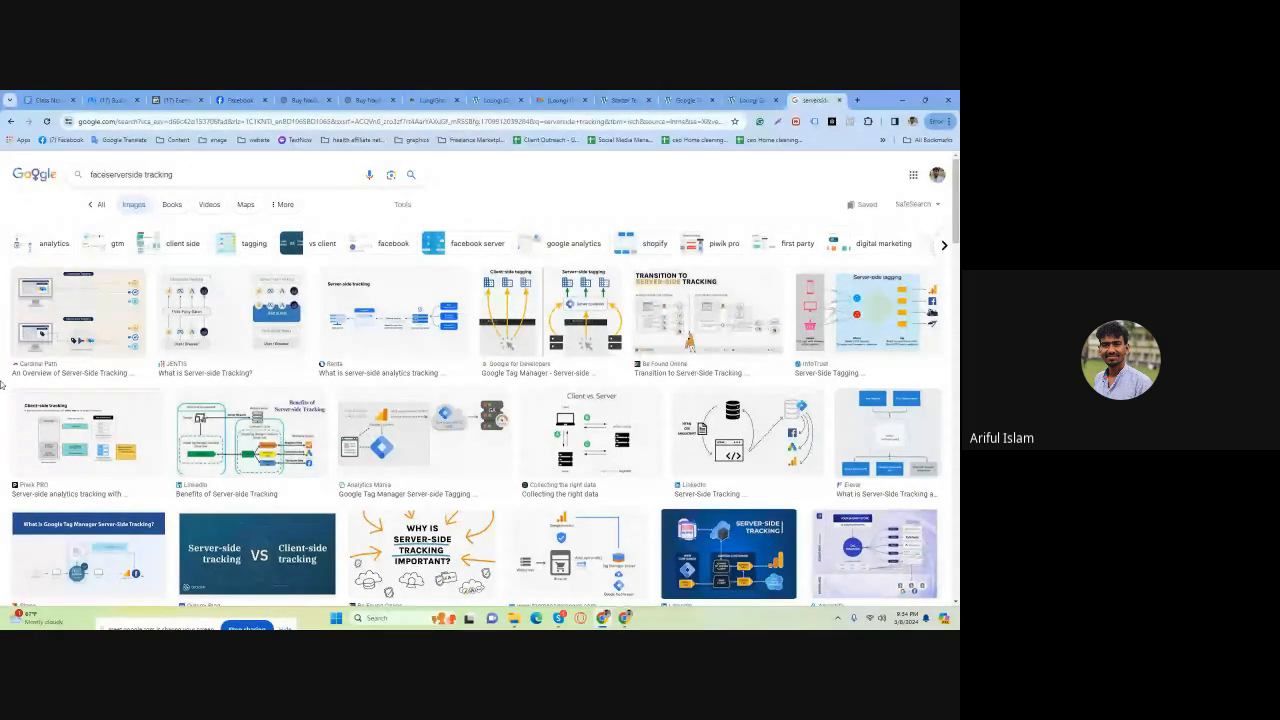
pyautogui.write('book')
pyautogui.click(193, 204)
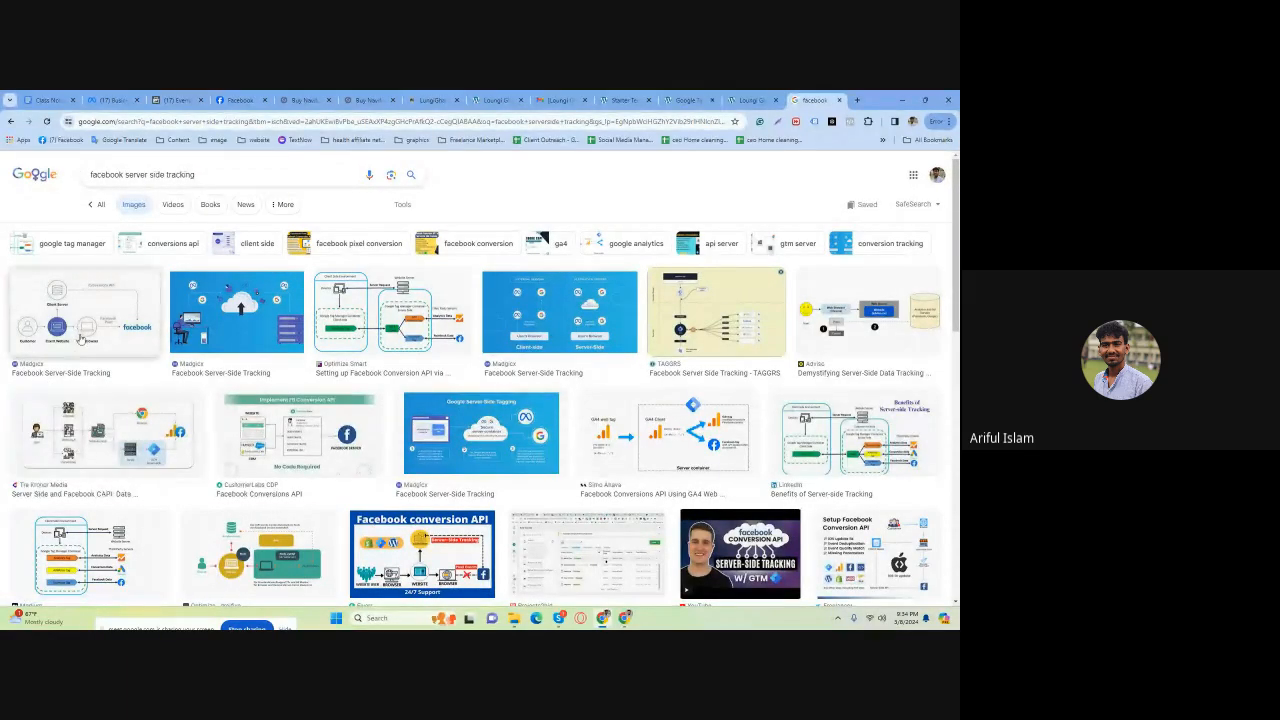
pyautogui.click(83, 335)
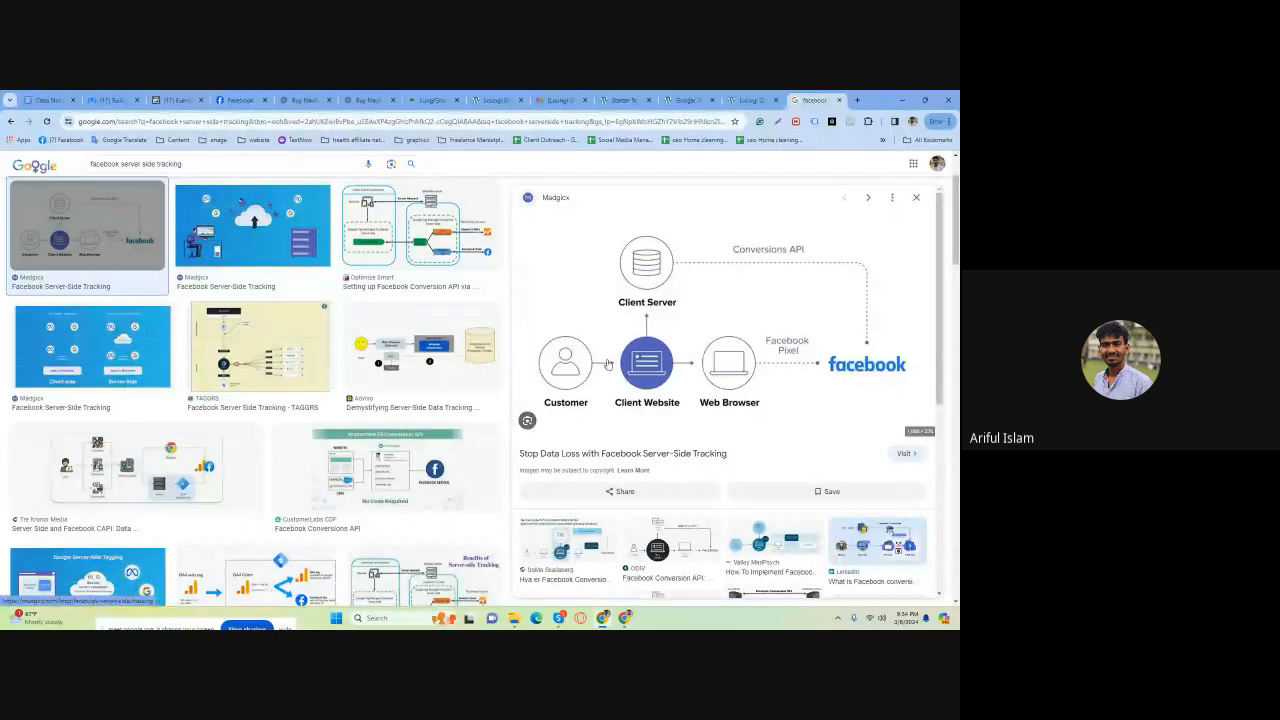
# Search Google for "meta pixel" in a new browser tab and show the image results.
pyautogui.click(856, 102)
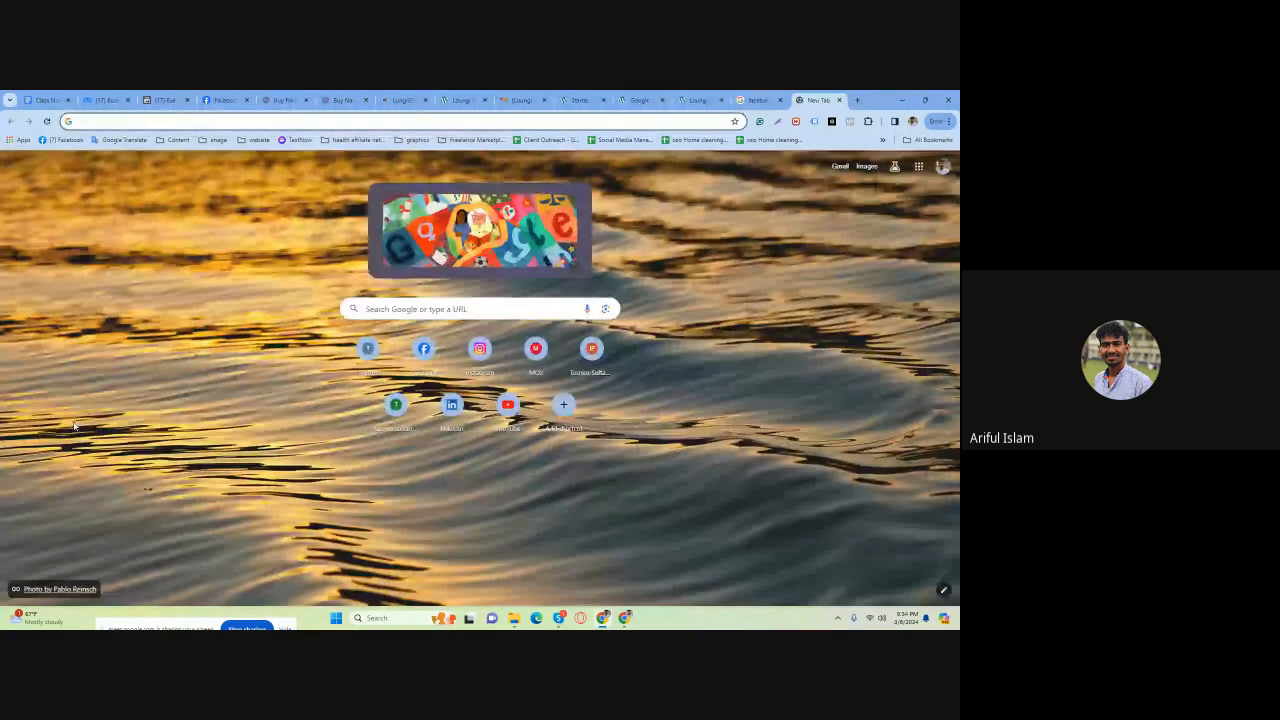
pyautogui.write('meta')
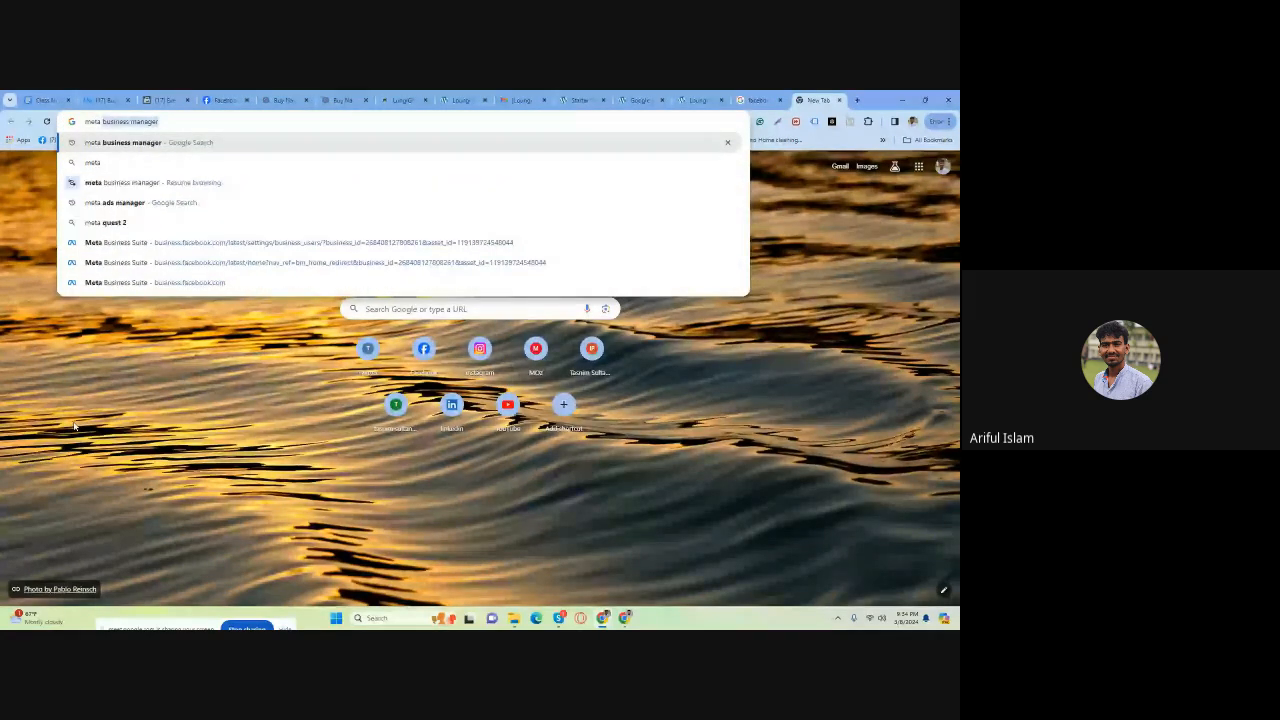
pyautogui.write(' pixel')
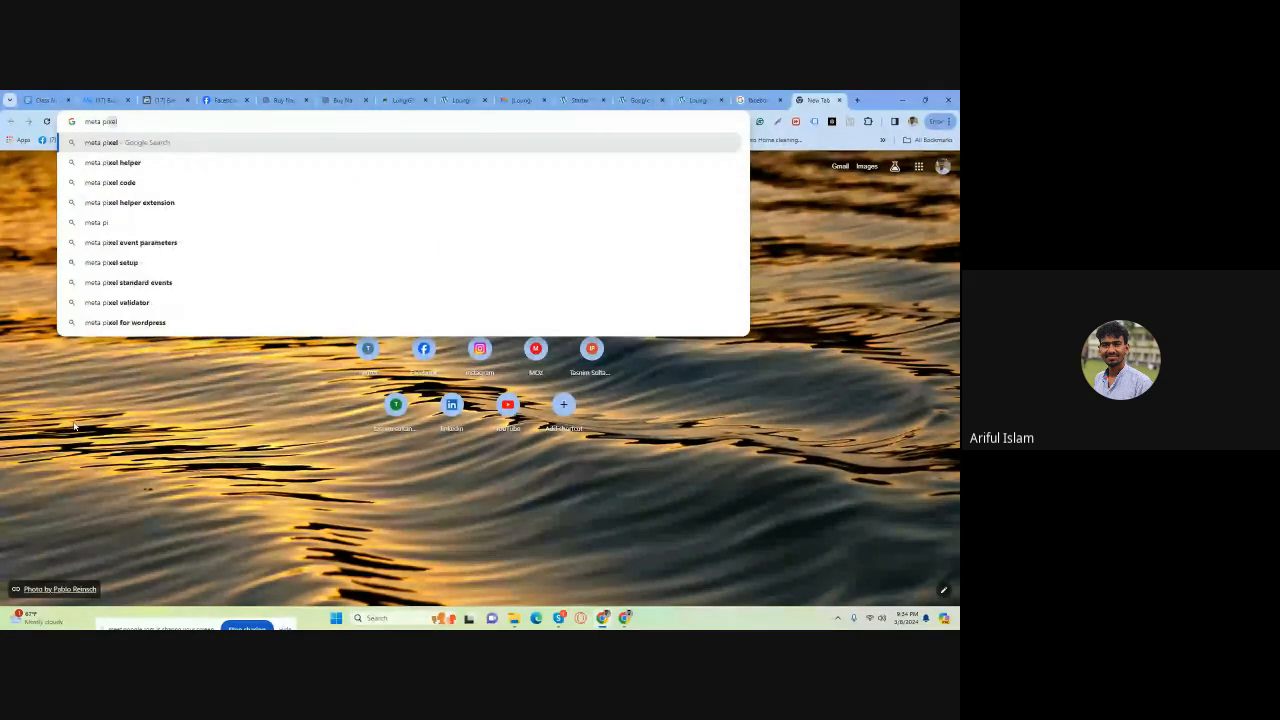
pyautogui.press('BackSpace')
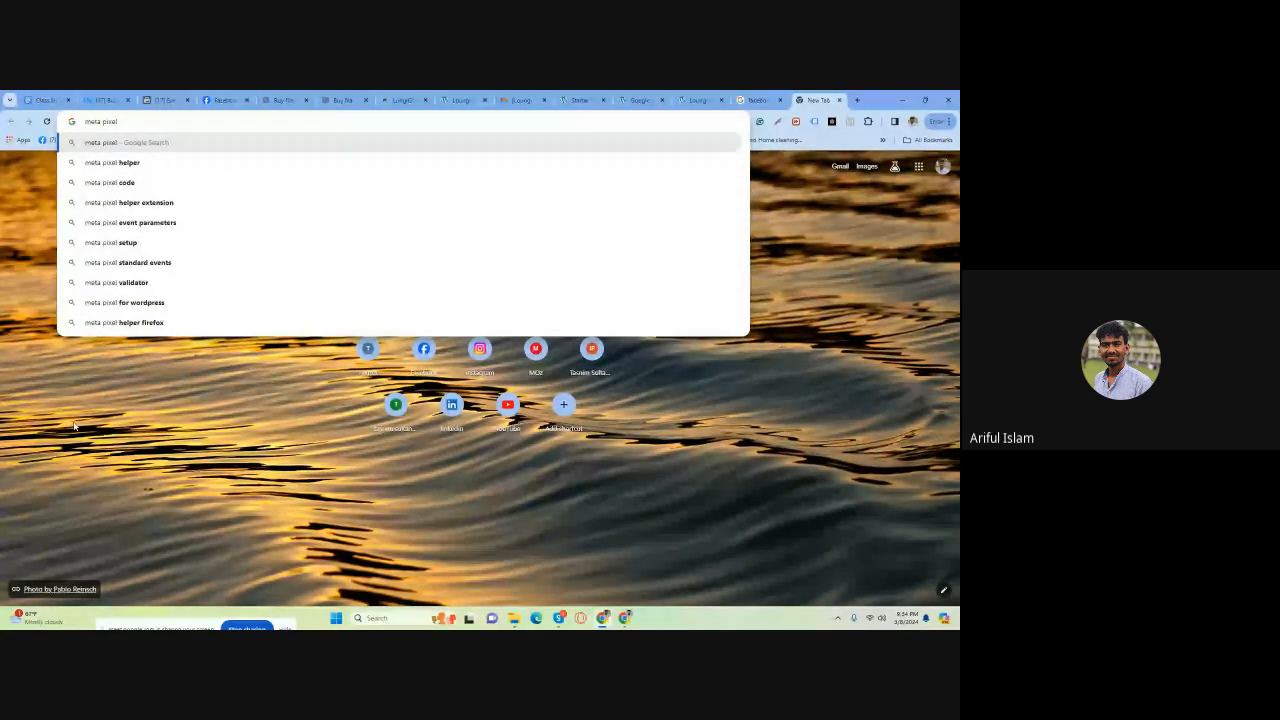
pyautogui.press('Return')
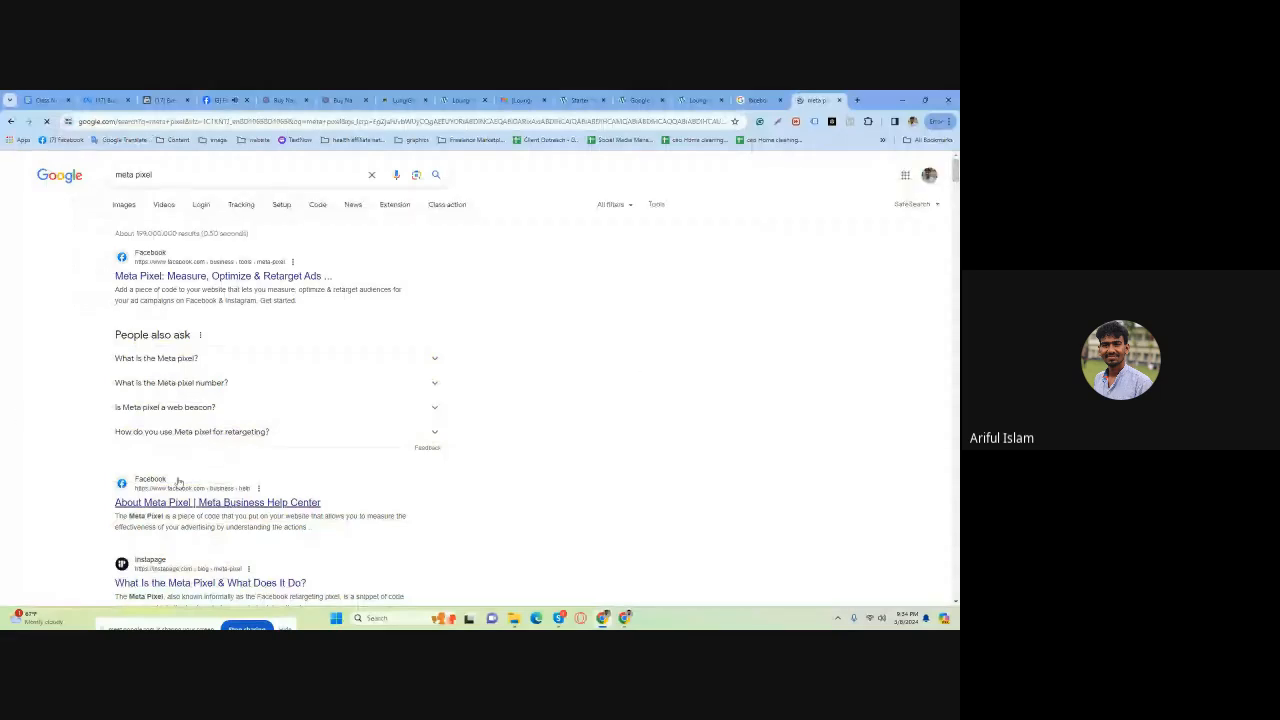
pyautogui.click(124, 205)
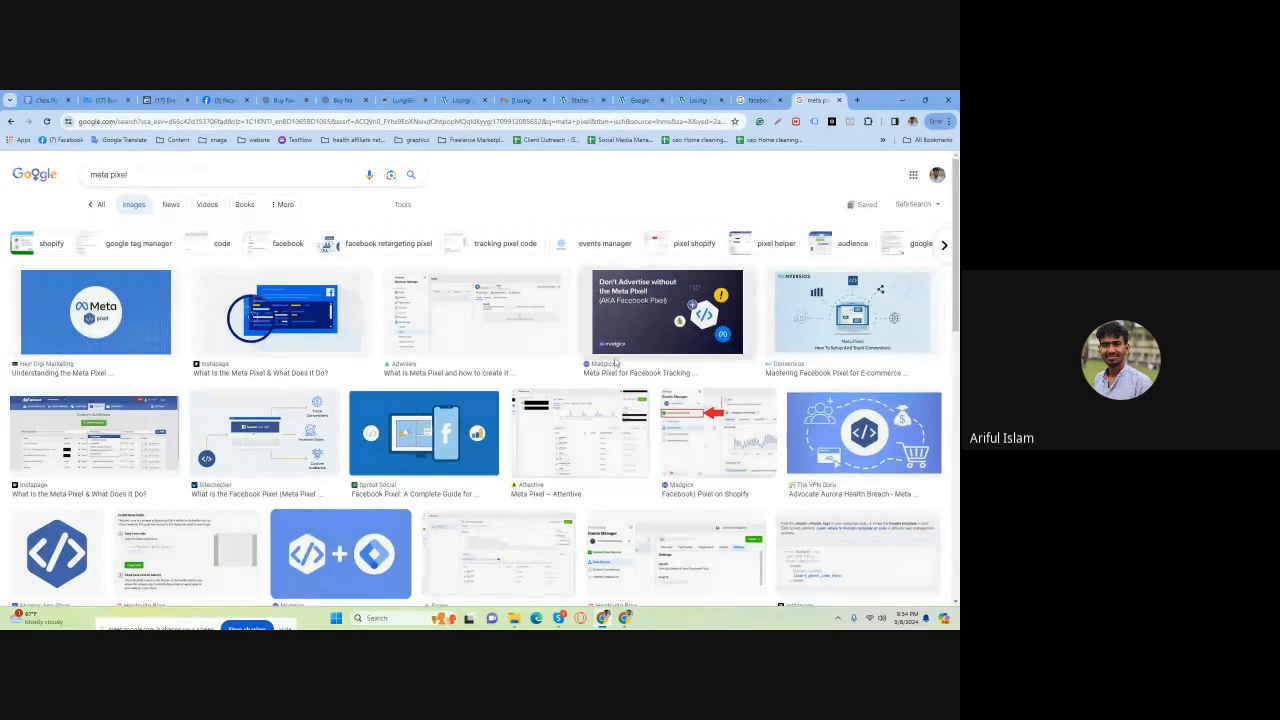
# Browse the meta pixel images and enlarge Sprout Social's "Facebook Pixel: A Complete Guide" illustration.
pyautogui.scroll(-5, 559, 377)
pyautogui.scroll(3, 559, 377)
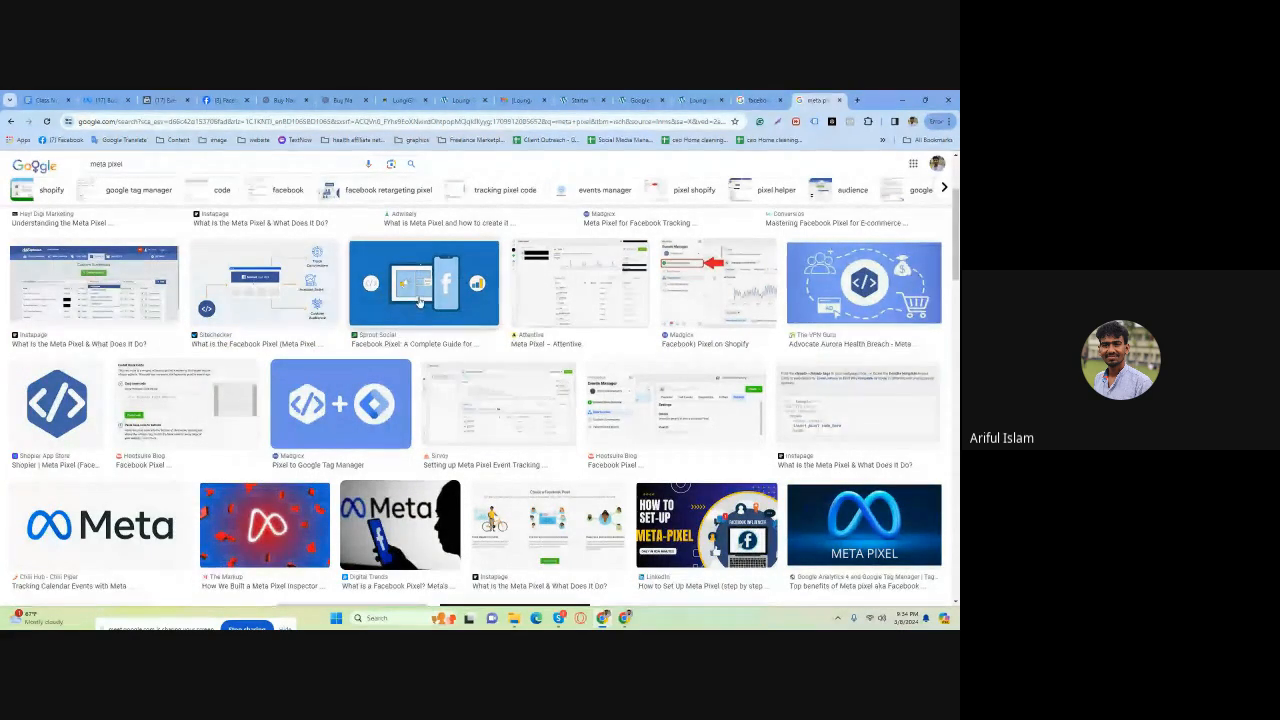
pyautogui.click(421, 299)
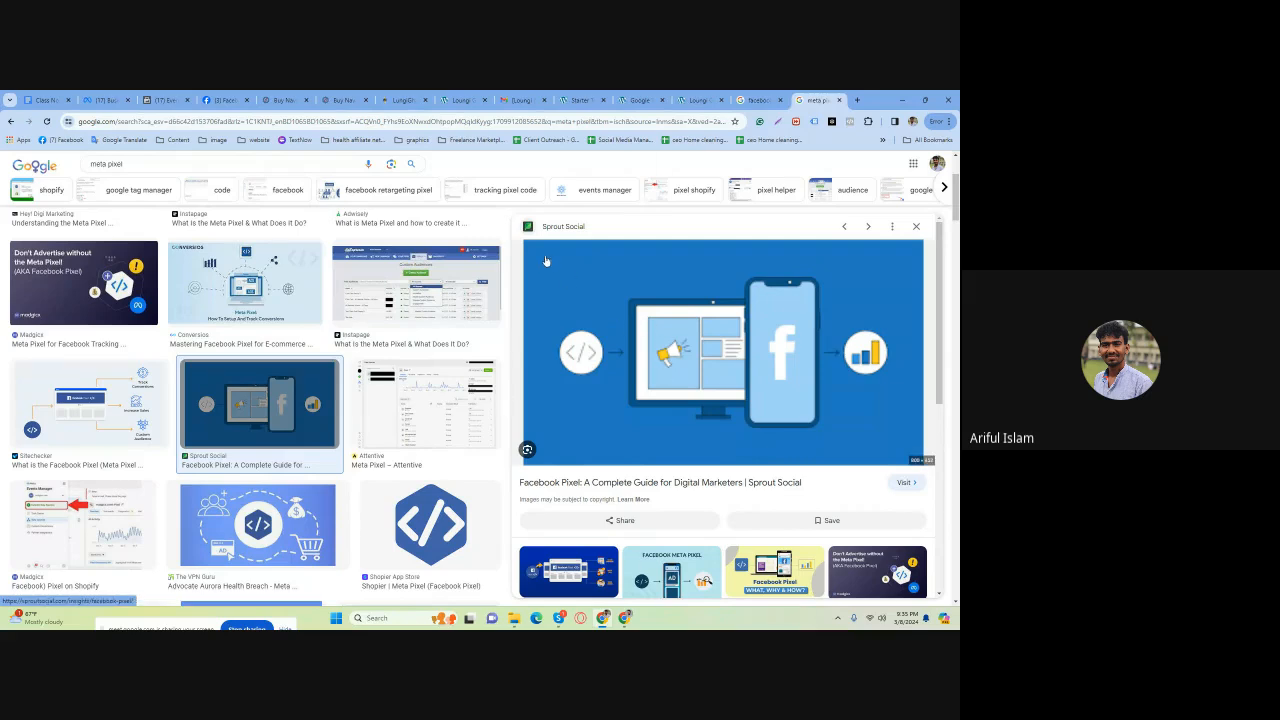
pyautogui.scroll(-4, 597, 332)
pyautogui.scroll(4, 597, 332)
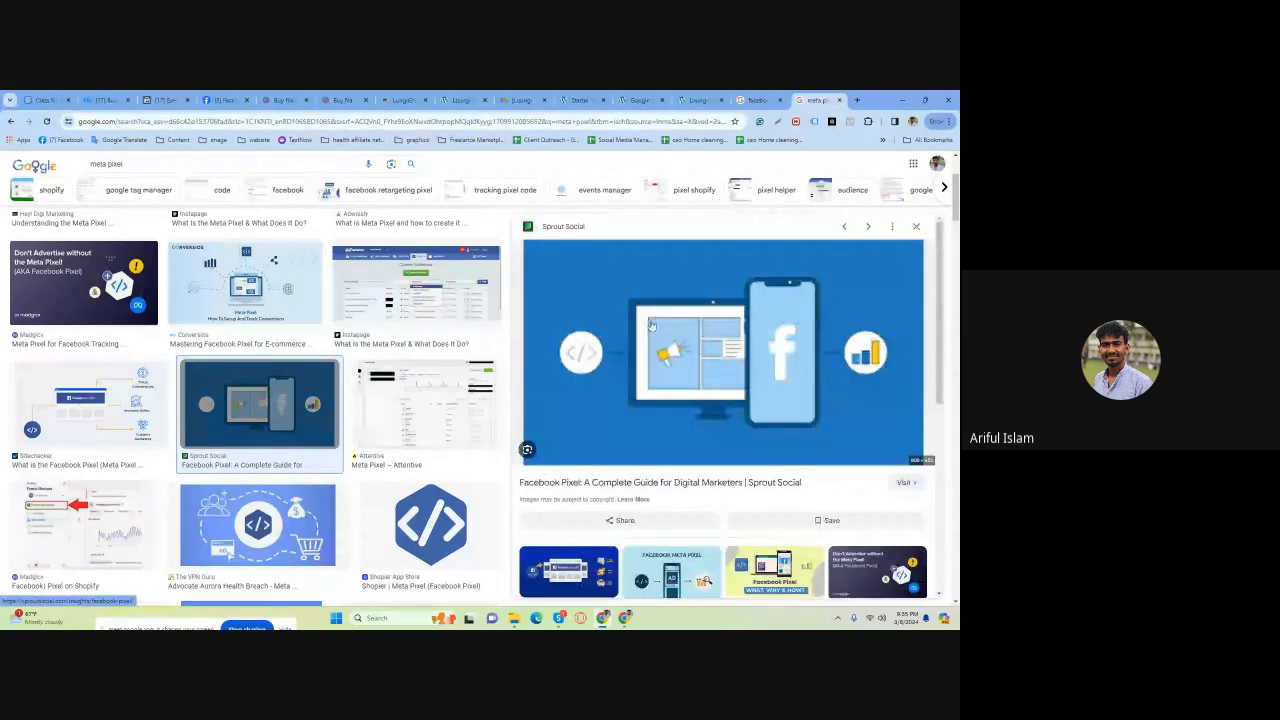
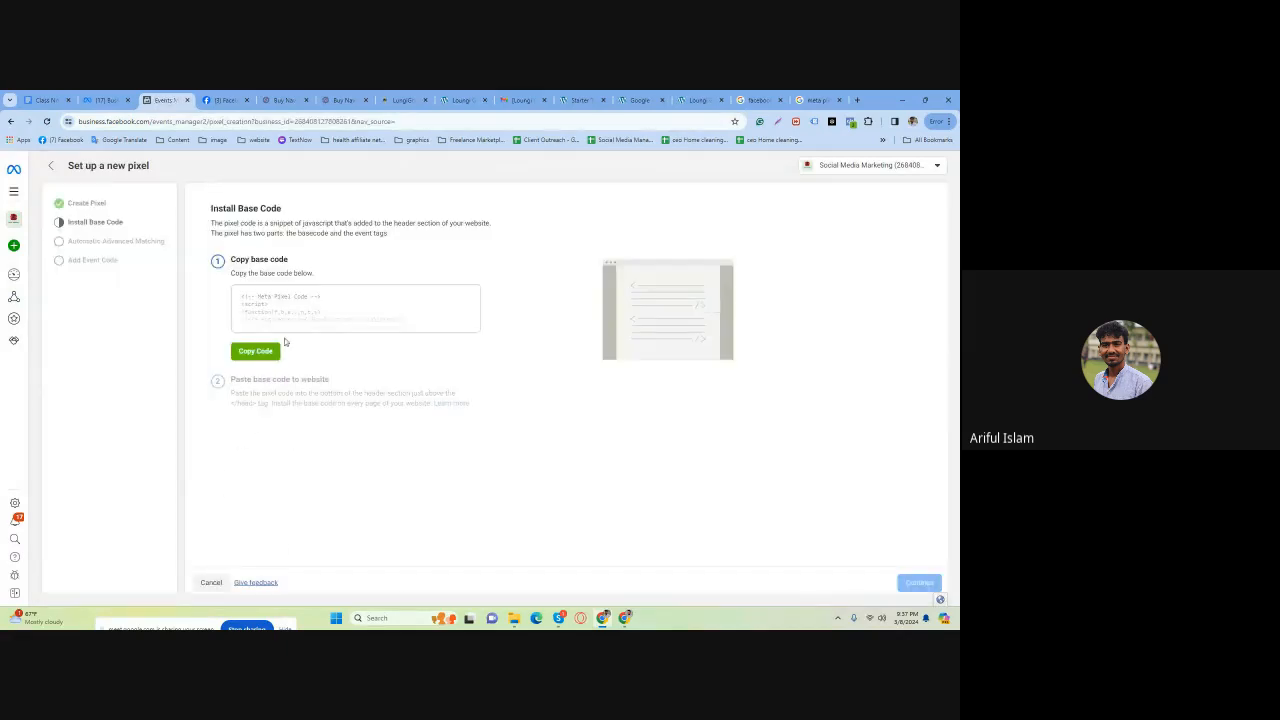
# Copy the Meta Pixel base code from the new pixel's setup in Events Manager.
pyautogui.click(268, 352)
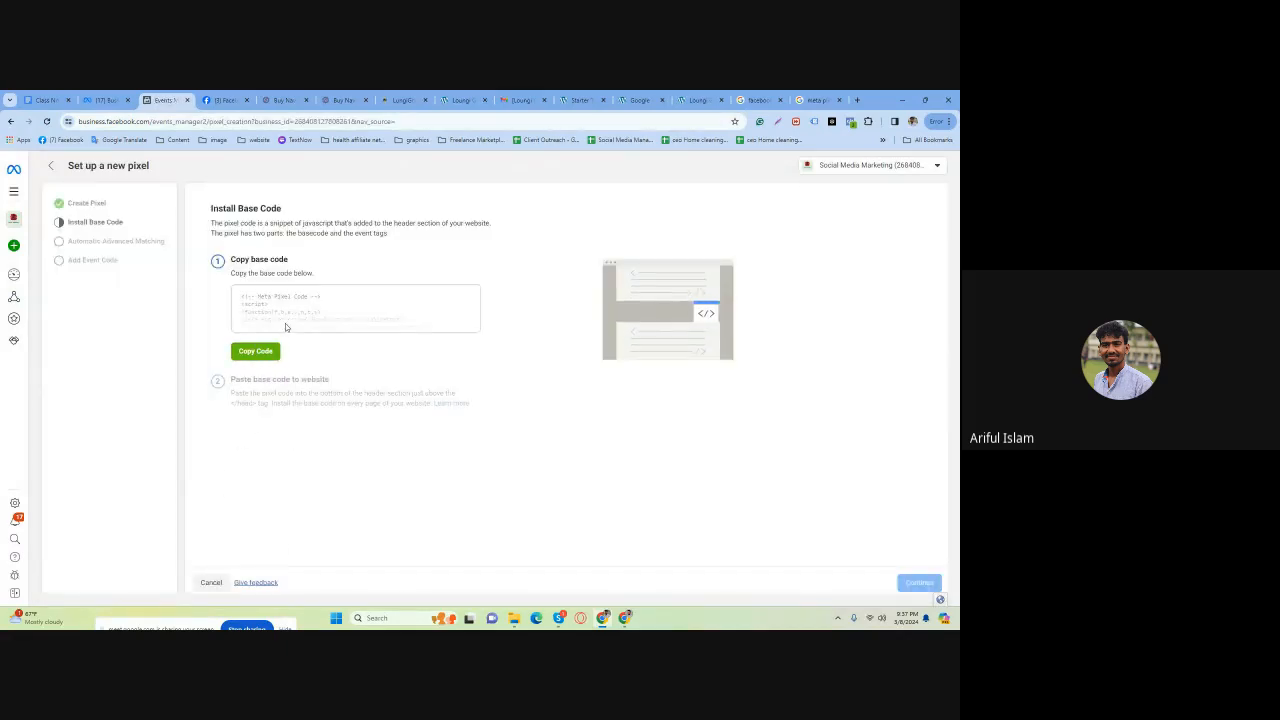
pyautogui.click(258, 355)
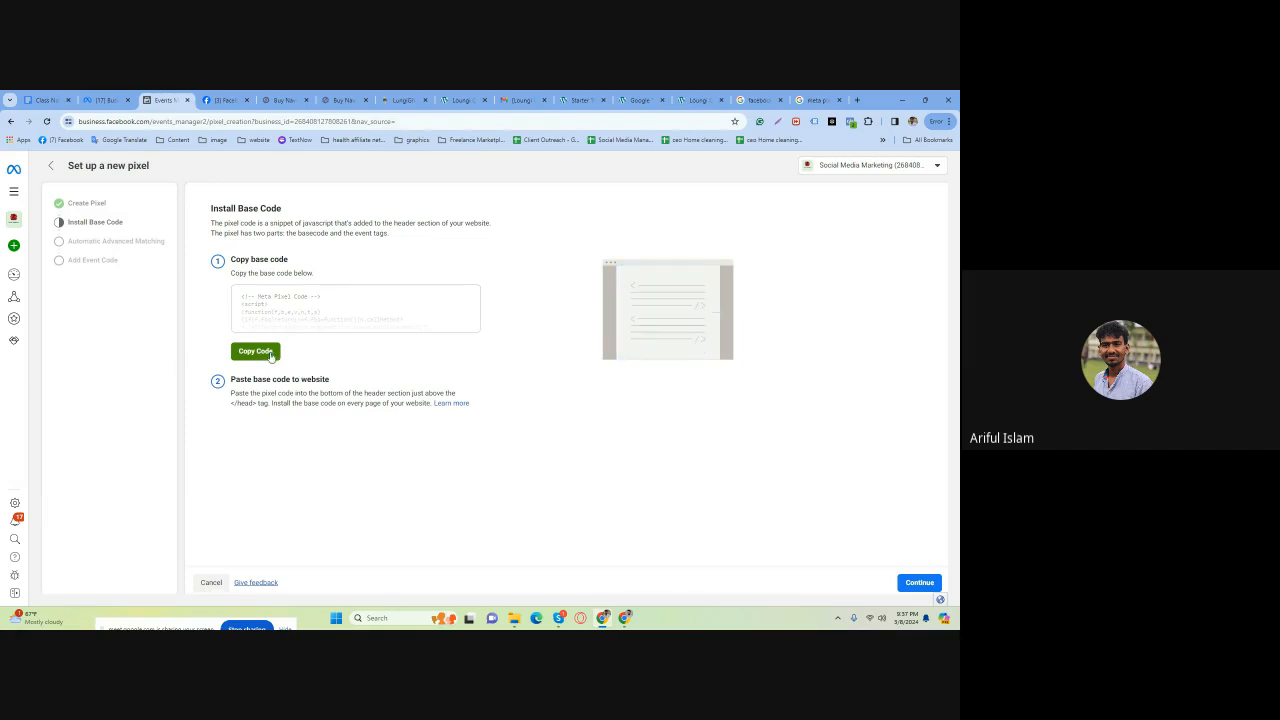
pyautogui.click(265, 355)
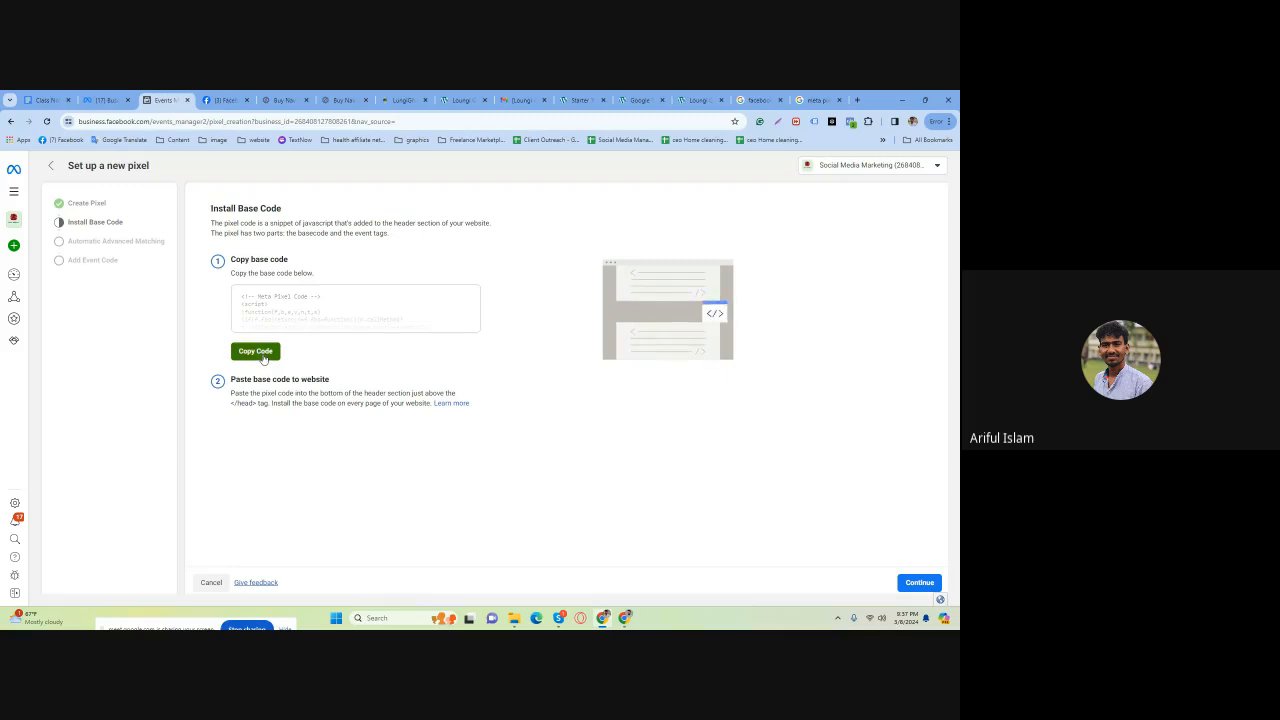
# Switch to the Class Notes - 2nd Batch document and paste the pixel base code under the Facebook Pixel & Event Tracking heading.
pyautogui.click(50, 100)
pyautogui.scroll(-20, 342, 458)
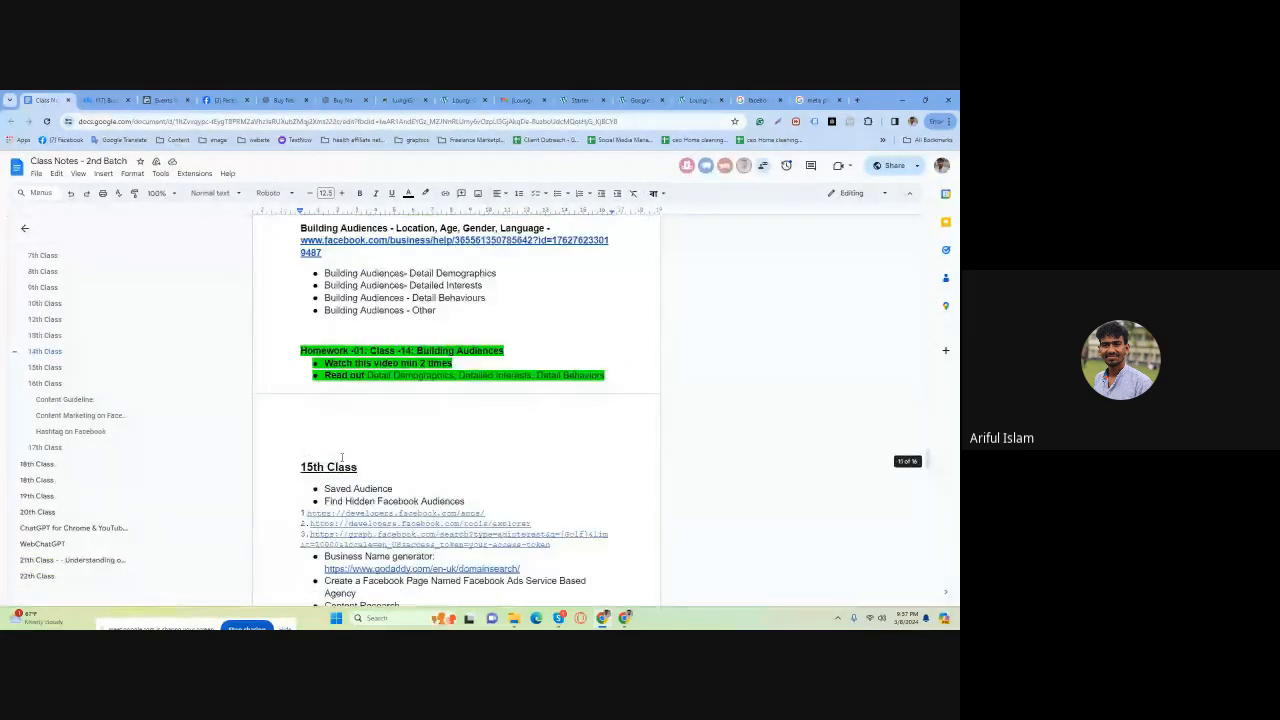
pyautogui.scroll(-15, 342, 458)
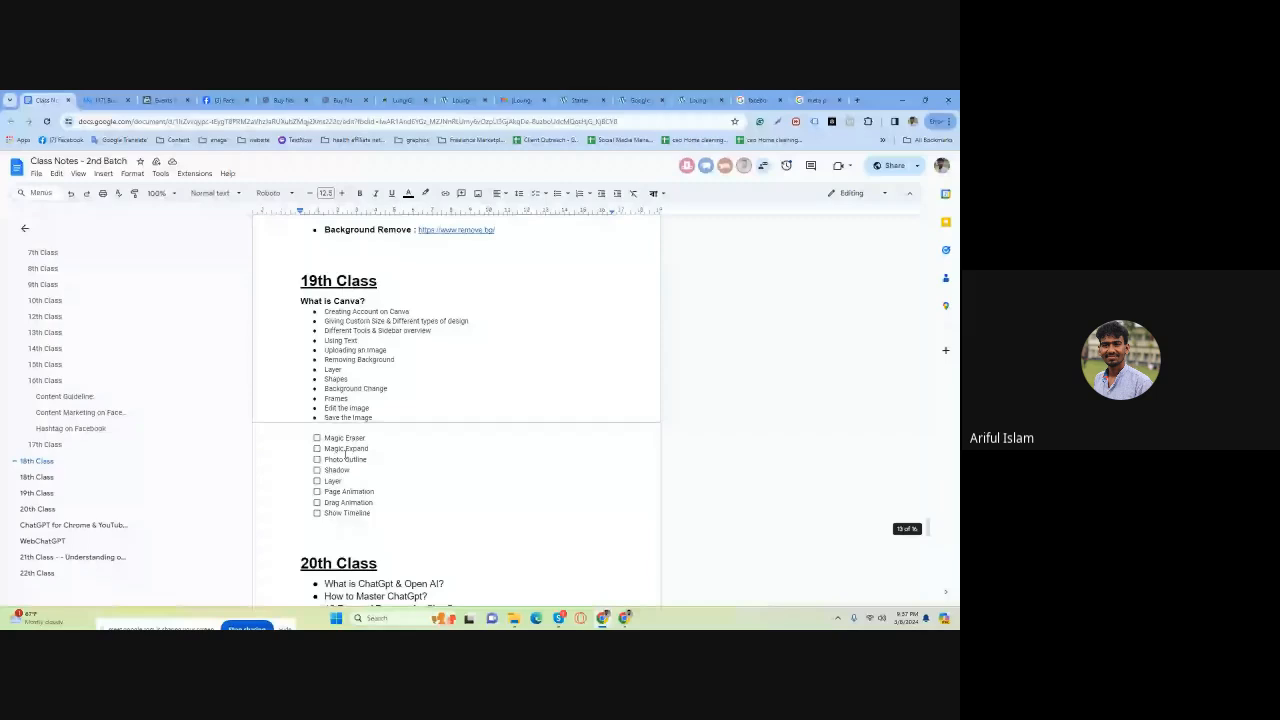
pyautogui.scroll(-6, 345, 456)
pyautogui.moveTo(932, 548); pyautogui.dragTo(930, 605)
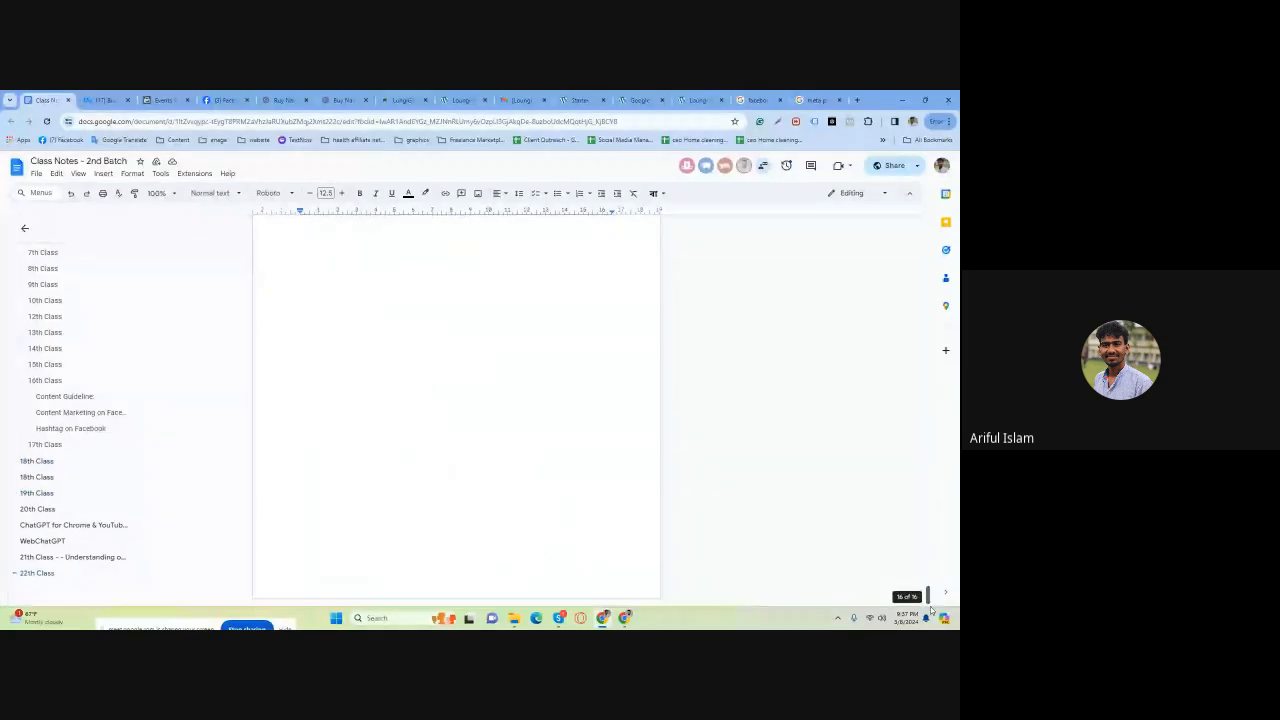
pyautogui.click(357, 463)
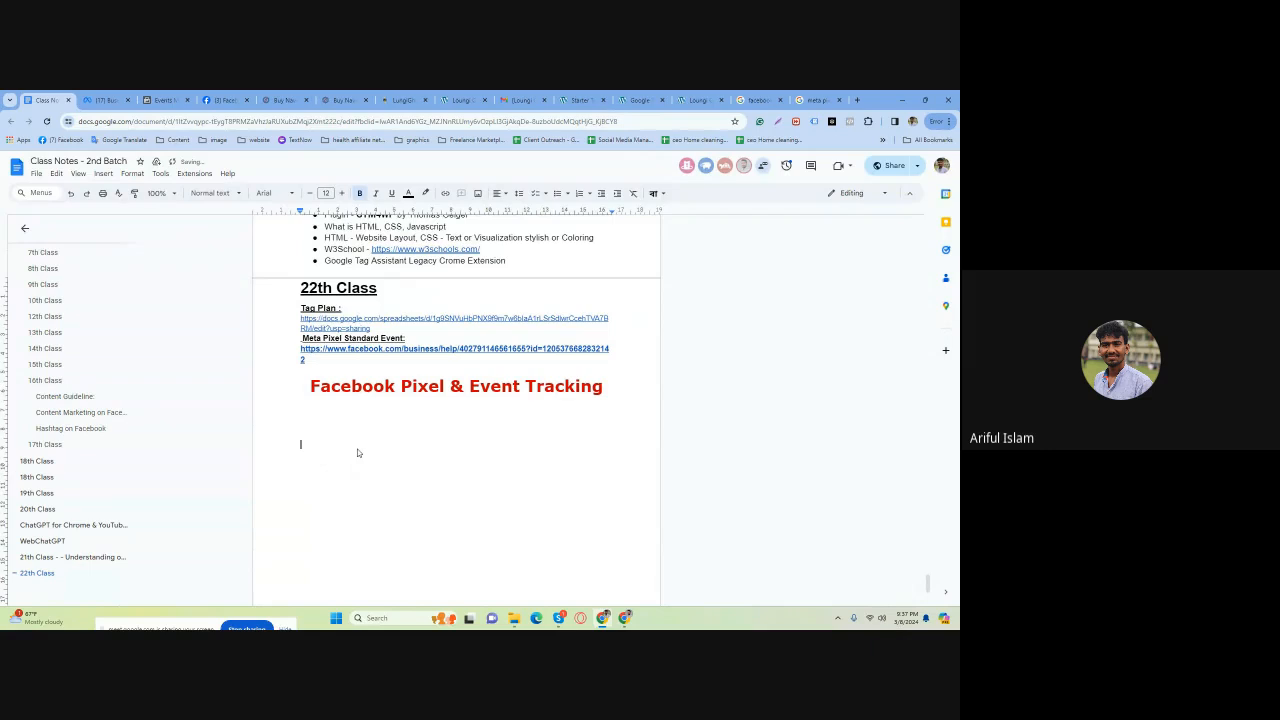
pyautogui.hotkey('ctrl', 'v')
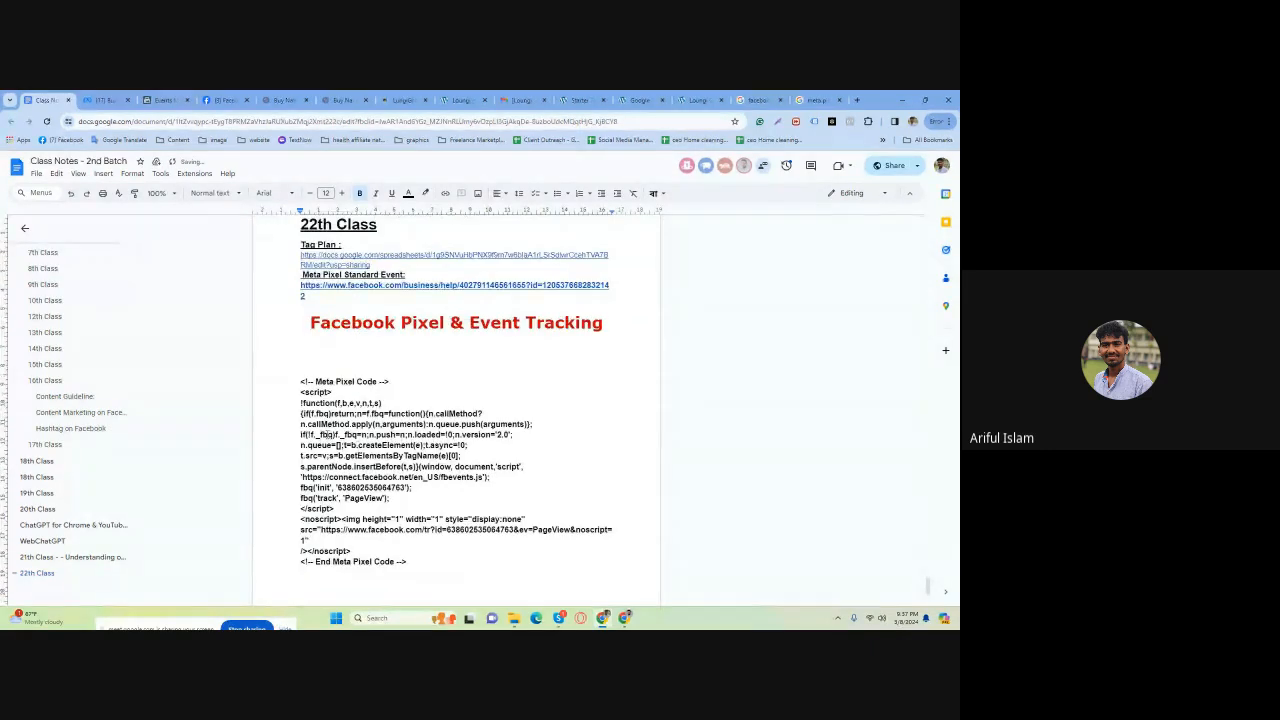
# Insert four line breaks after the closing script tag to separate the noscript part of the pixel code.
pyautogui.scroll(-2, 337, 393)
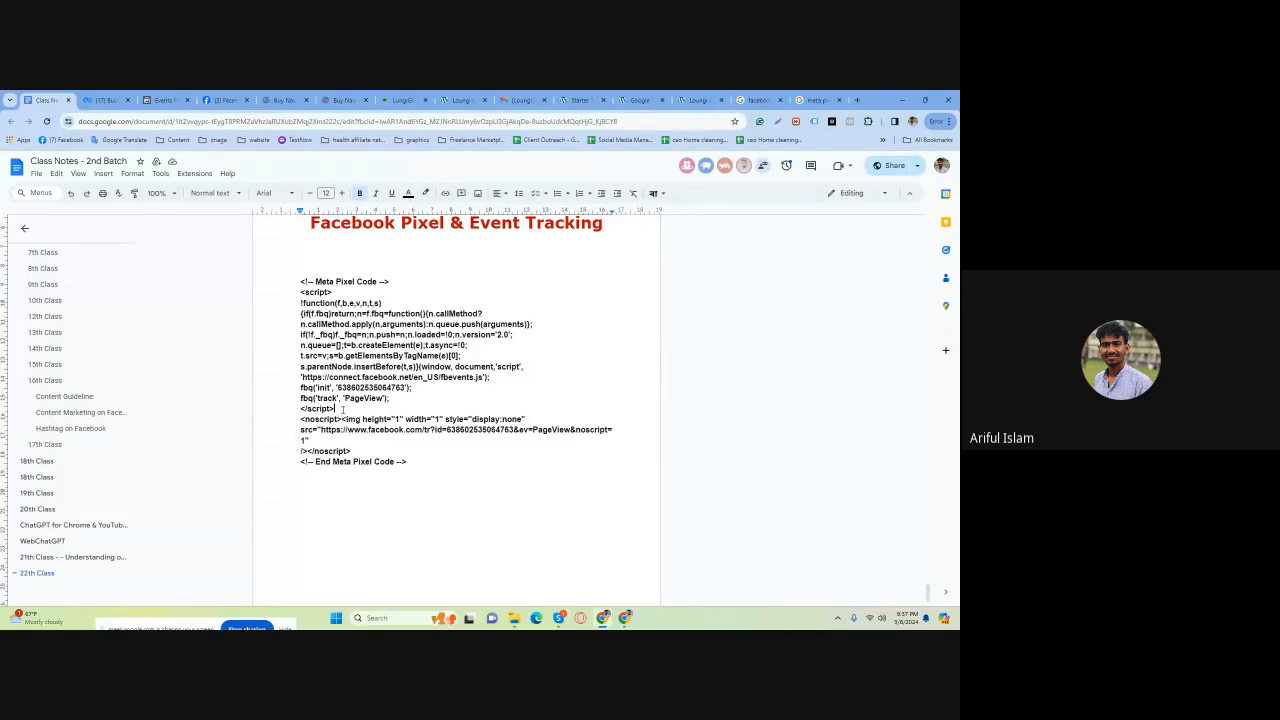
pyautogui.press('Return')
pyautogui.press('Return')
pyautogui.press('Return')
pyautogui.press('Return')
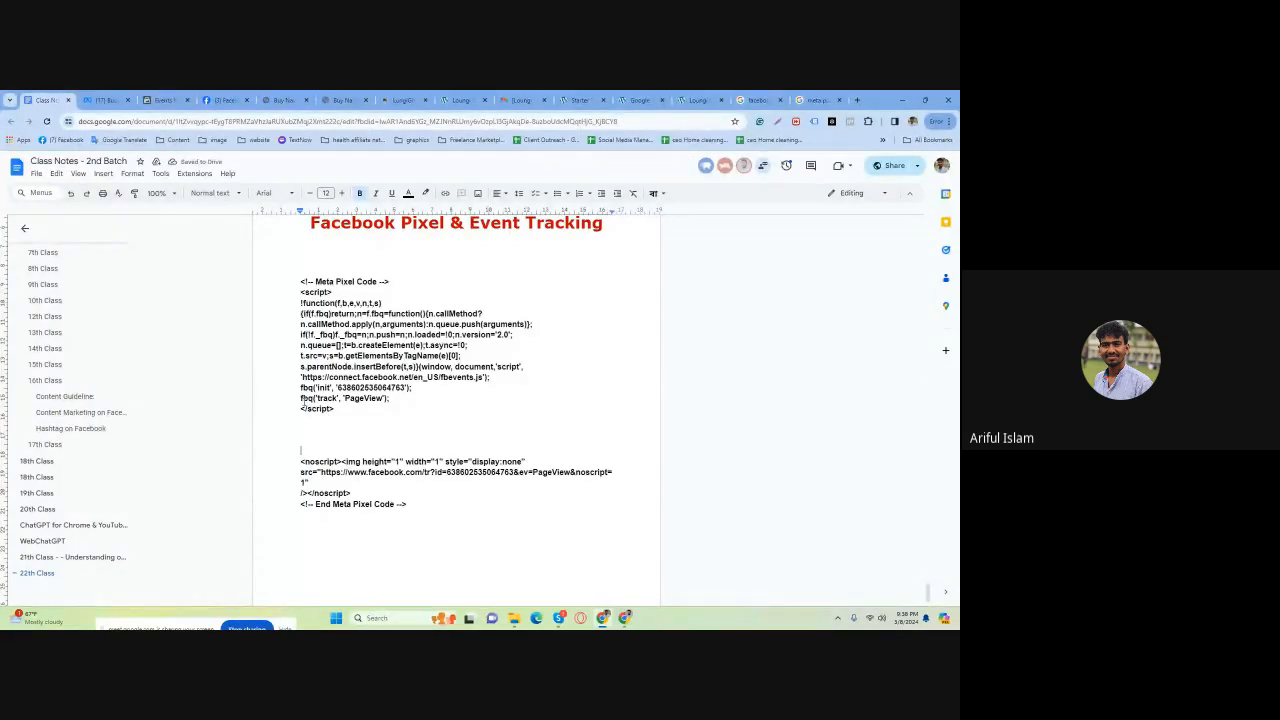
# Move the fbq('track', 'PageView'); line out of the base script to the blank area below its closing </script> tag.
pyautogui.moveTo(298, 398); pyautogui.dragTo(389, 398)
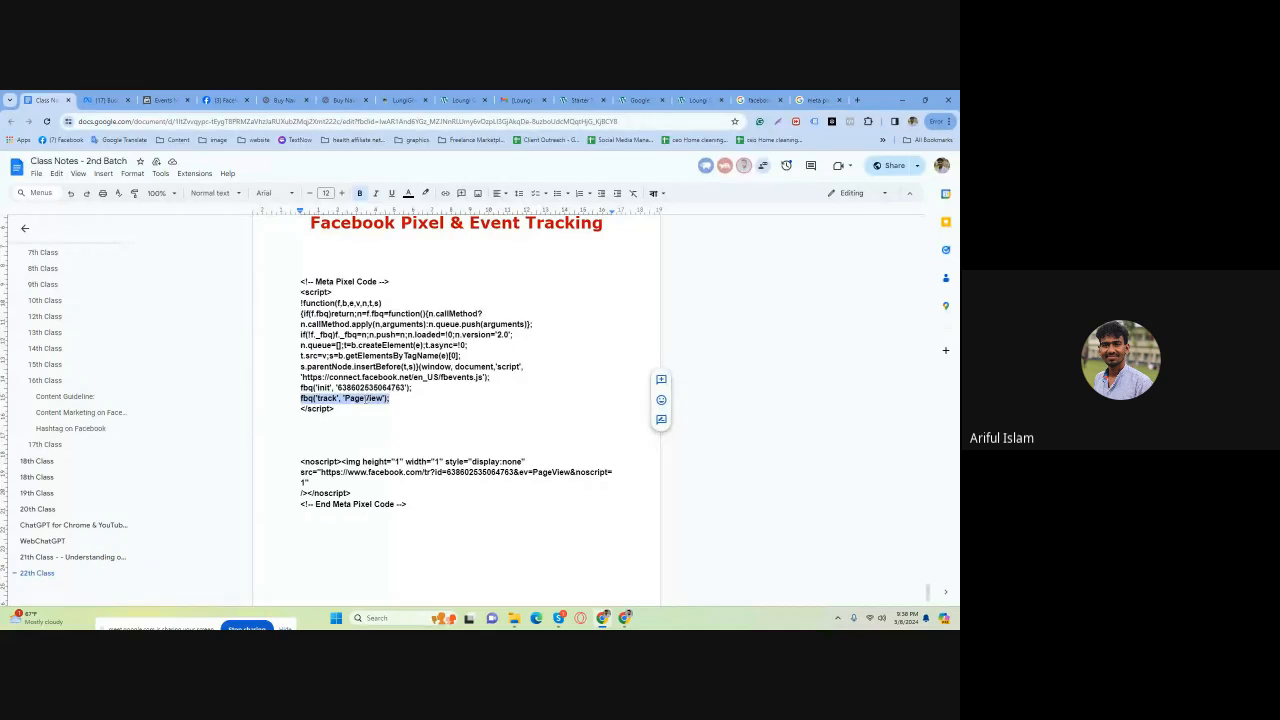
pyautogui.click(389, 398)
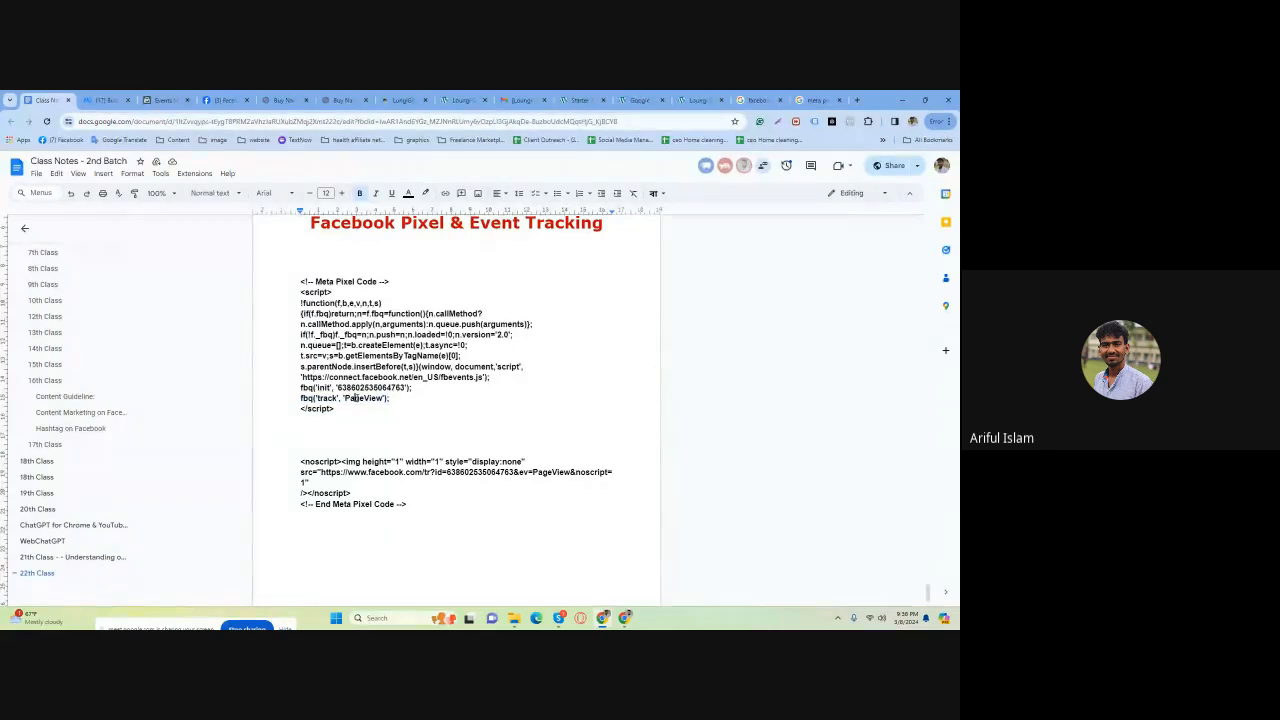
pyautogui.doubleClick(355, 398)
pyautogui.moveTo(298, 398); pyautogui.dragTo(391, 399)
pyautogui.rightClick(390, 398)
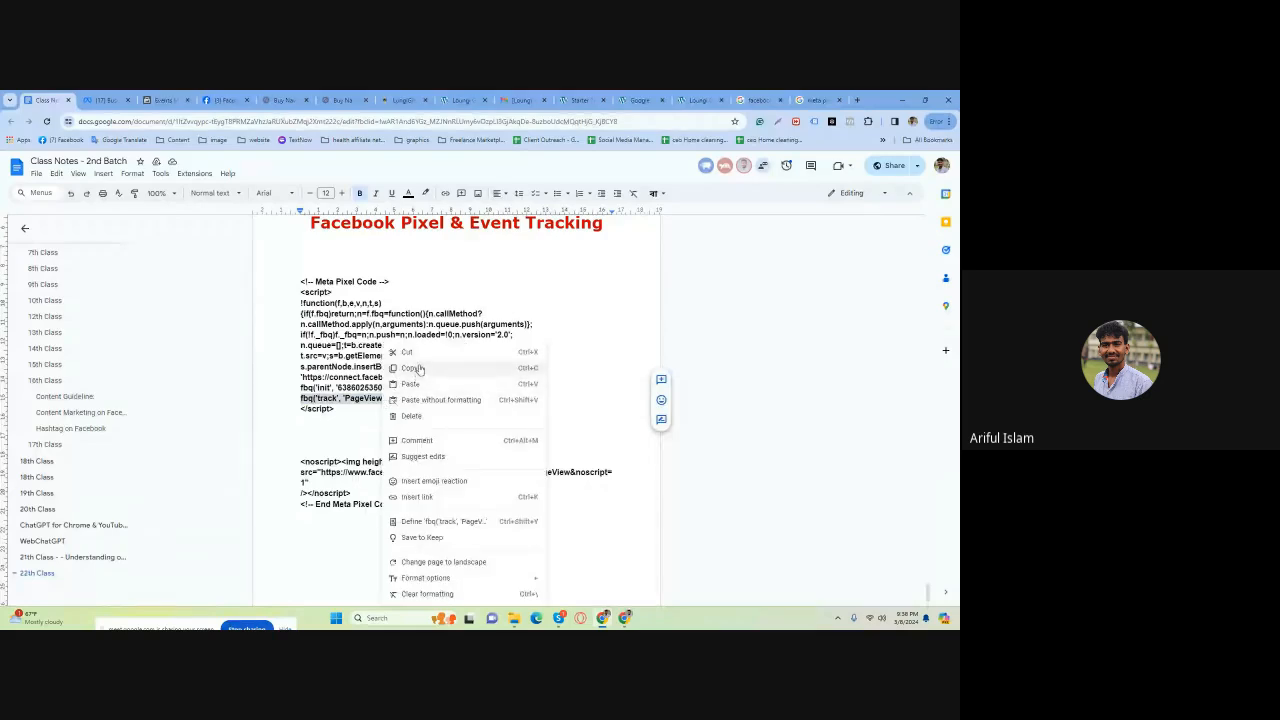
pyautogui.click(420, 358)
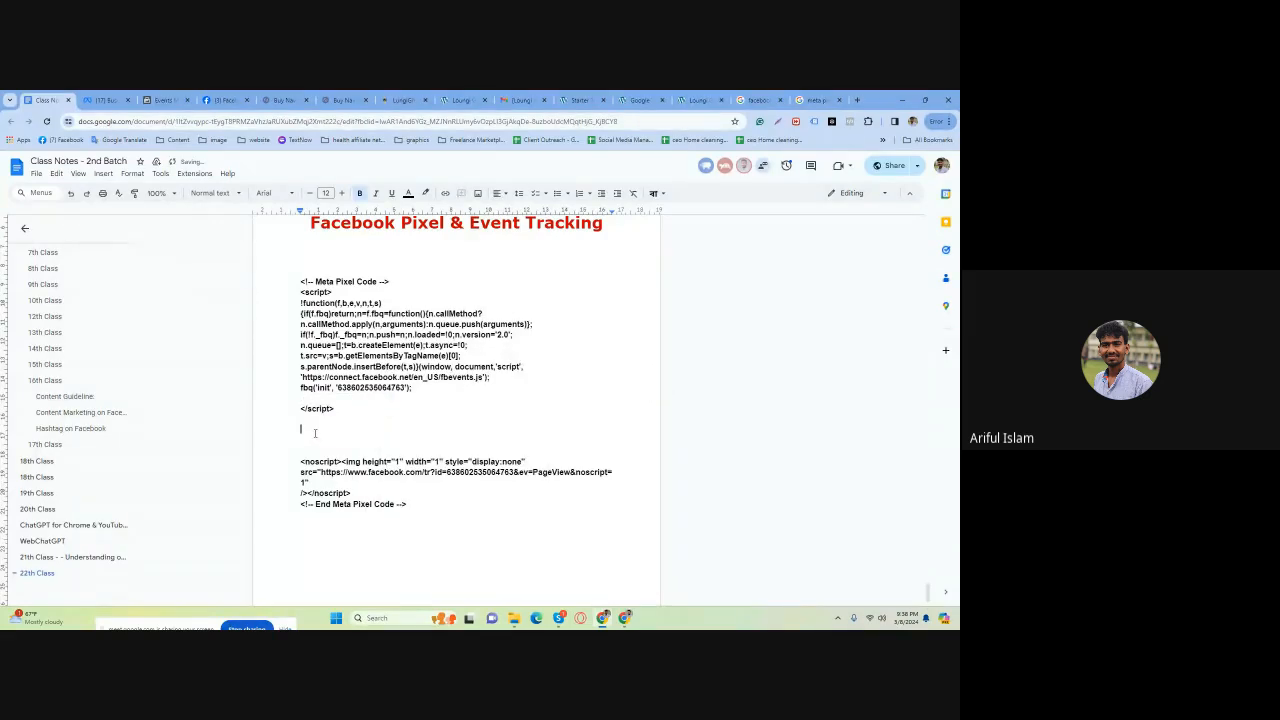
pyautogui.hotkey('ctrl', 'v')
pyautogui.moveTo(296, 280); pyautogui.dragTo(421, 517)
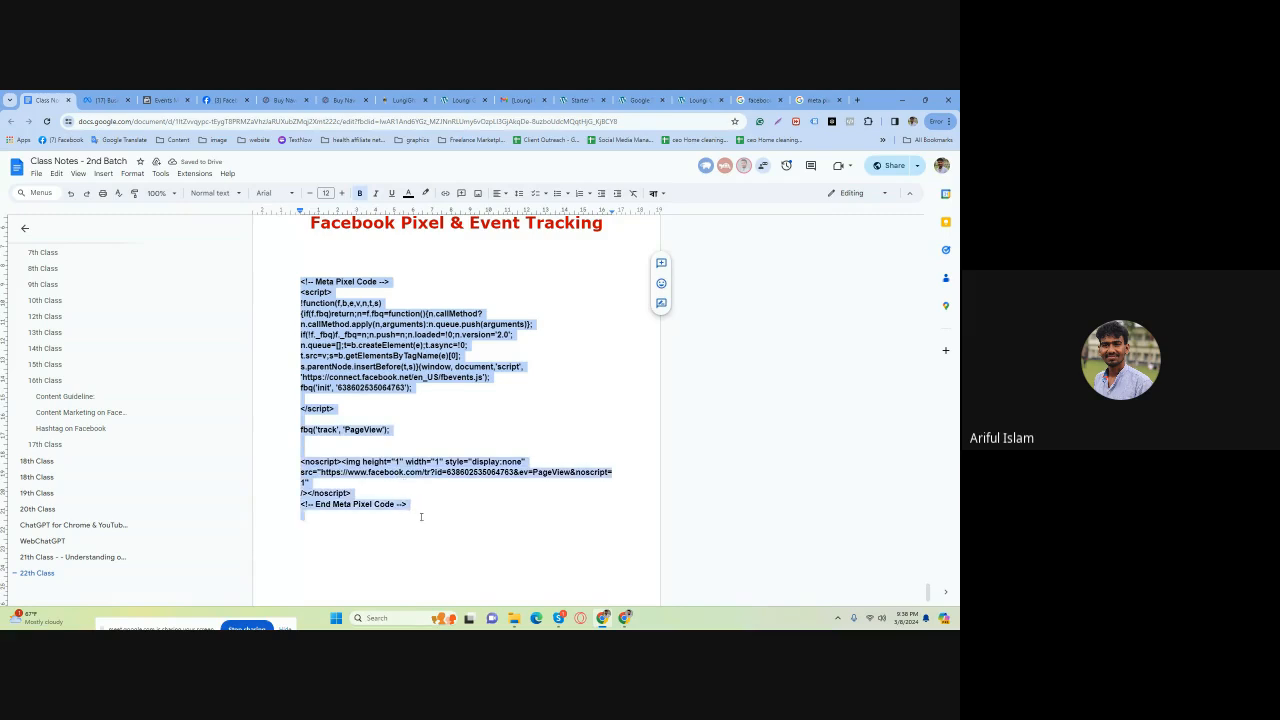
pyautogui.click(374, 344)
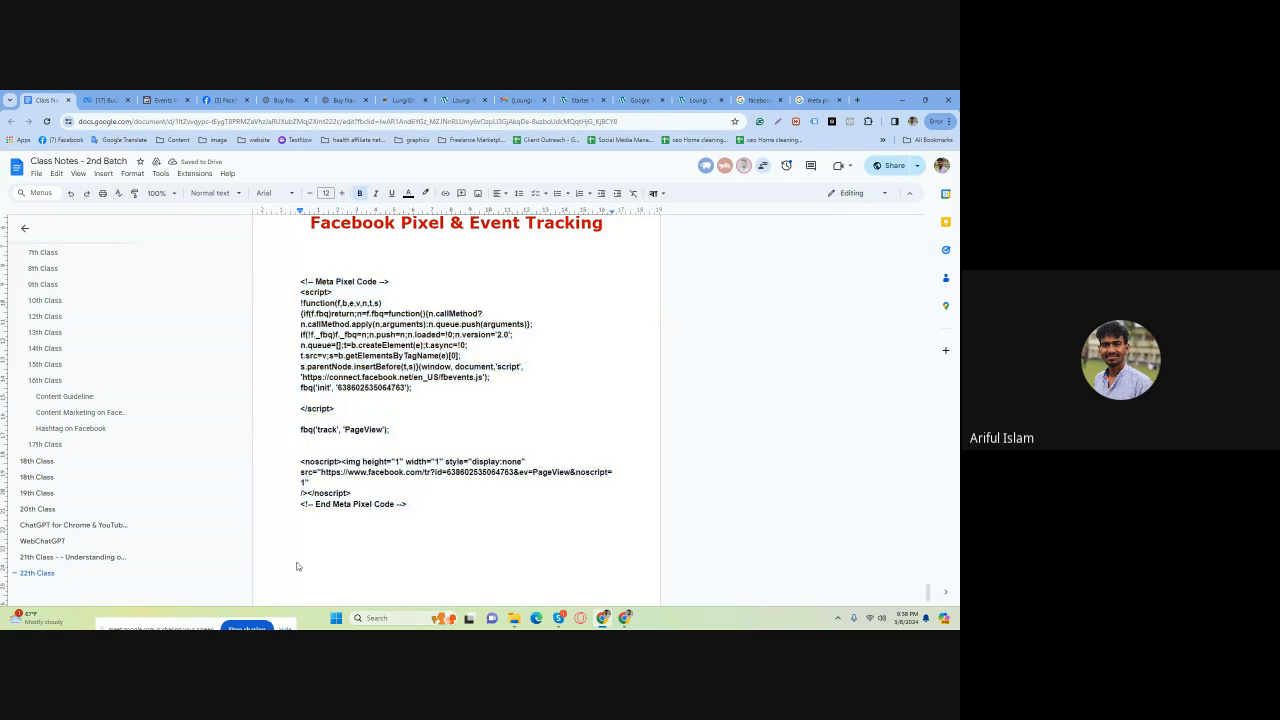
pyautogui.moveTo(299, 282); pyautogui.dragTo(407, 503)
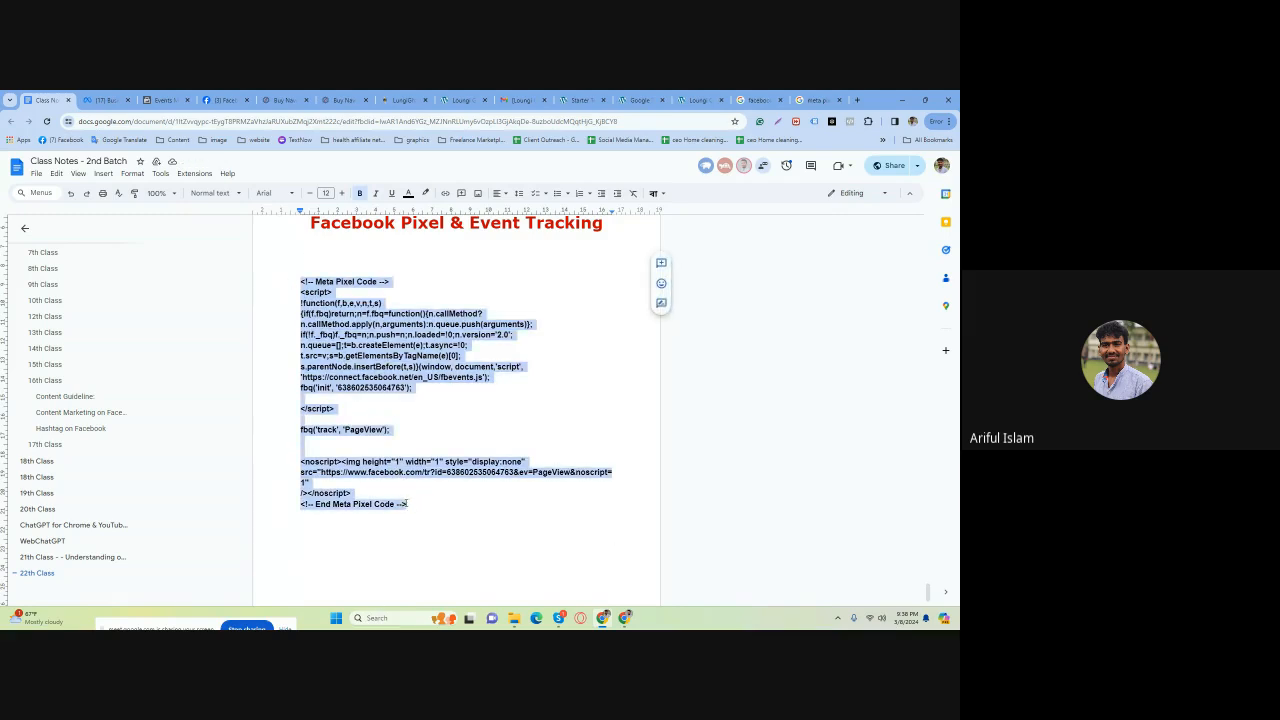
pyautogui.click(354, 366)
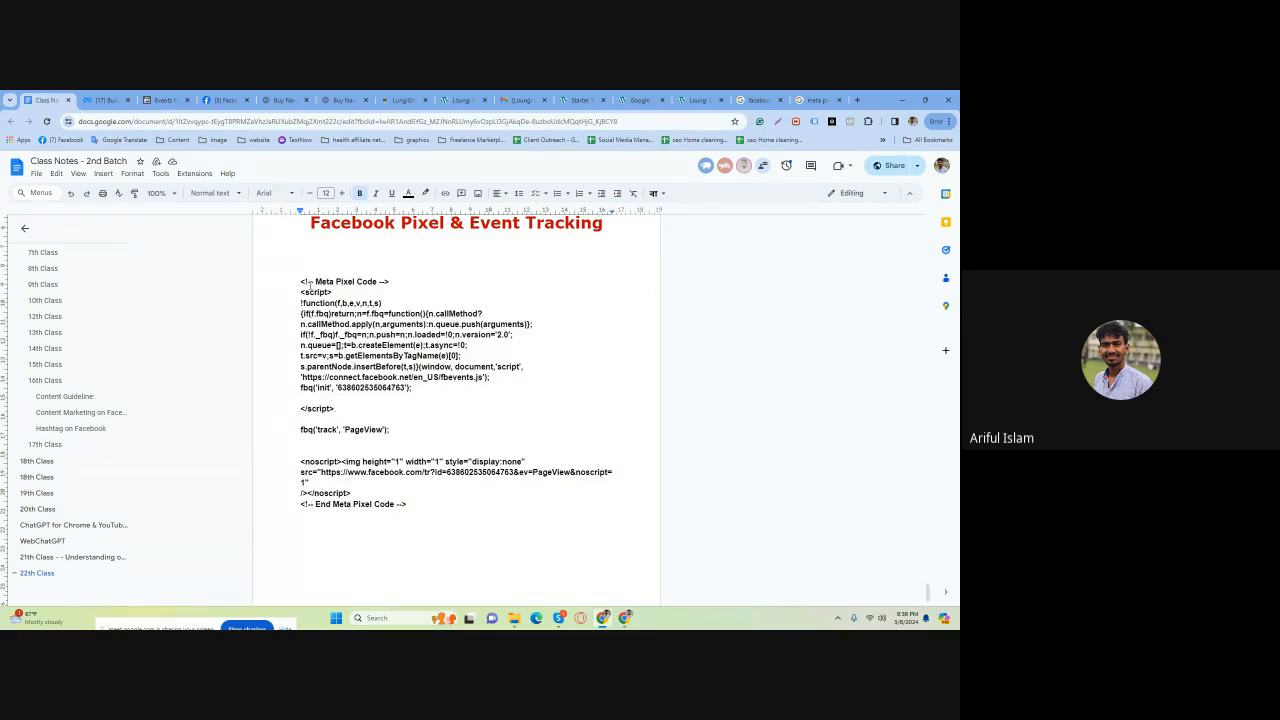
# Copy the opening <script> tag from the base code onto a new line directly above the separated PageView tracking line.
pyautogui.moveTo(300, 292); pyautogui.dragTo(333, 292)
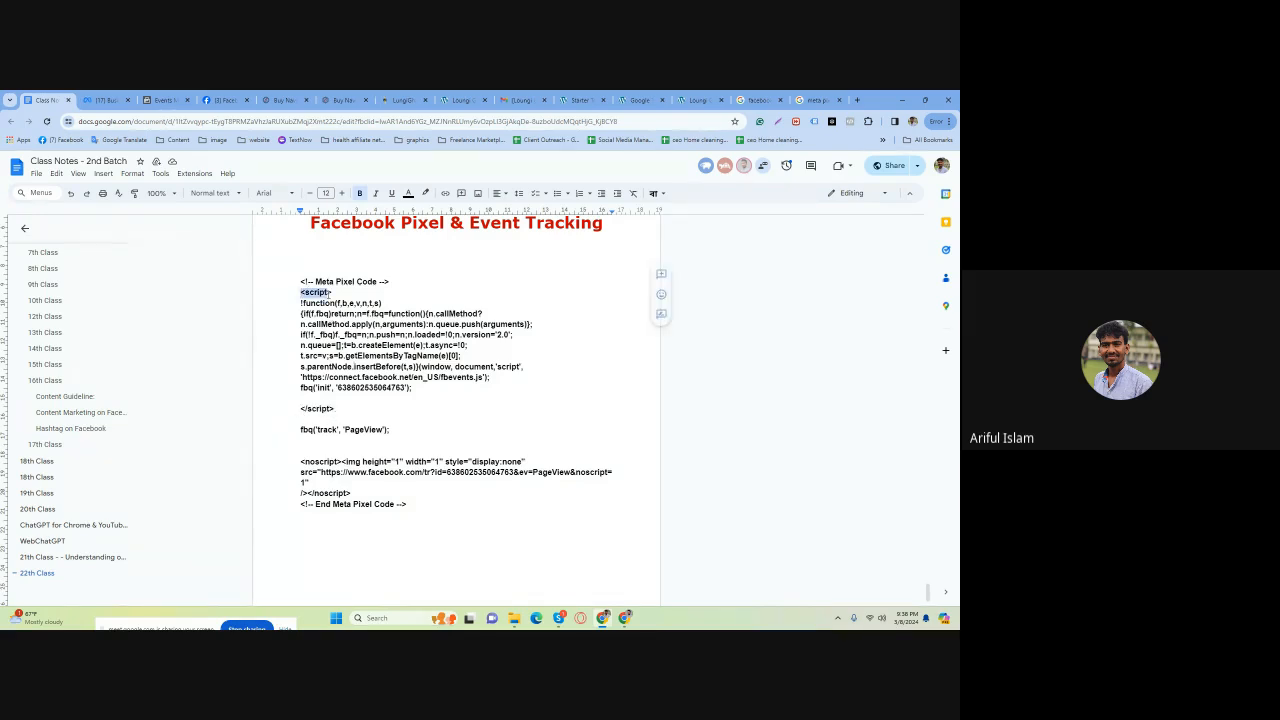
pyautogui.rightClick(317, 292)
pyautogui.click(345, 320)
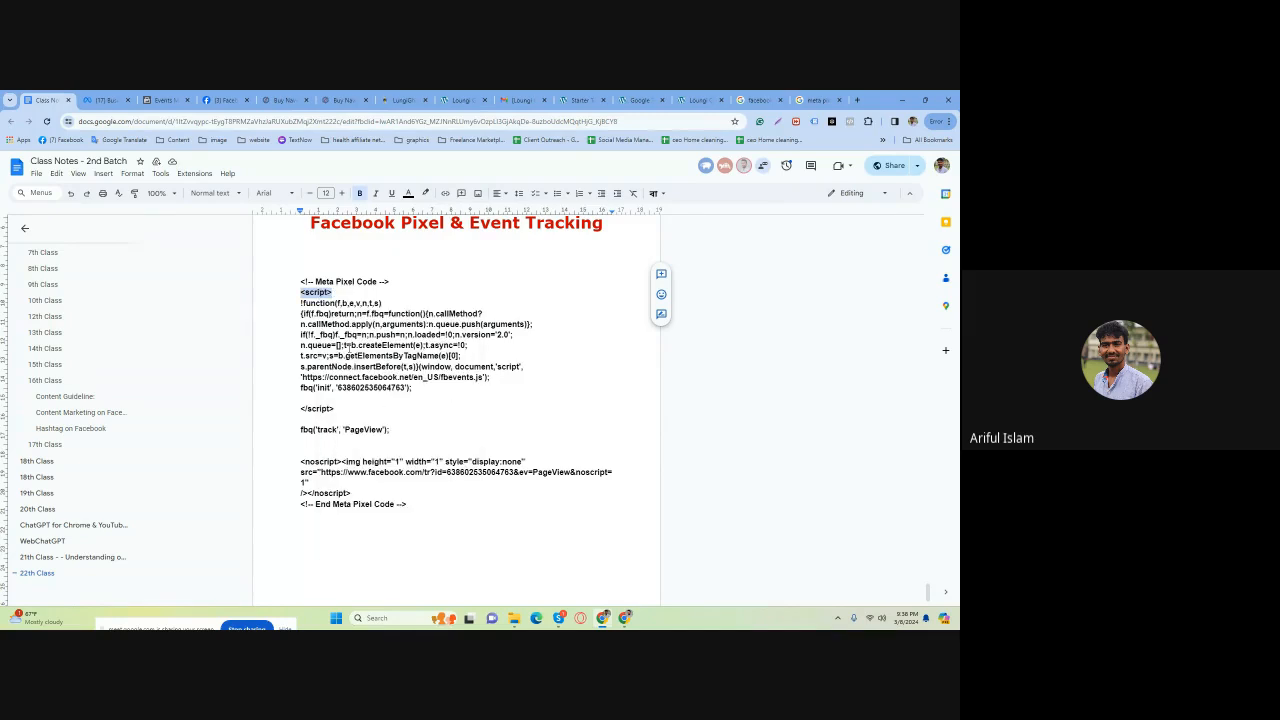
pyautogui.click(300, 429)
pyautogui.press('Return')
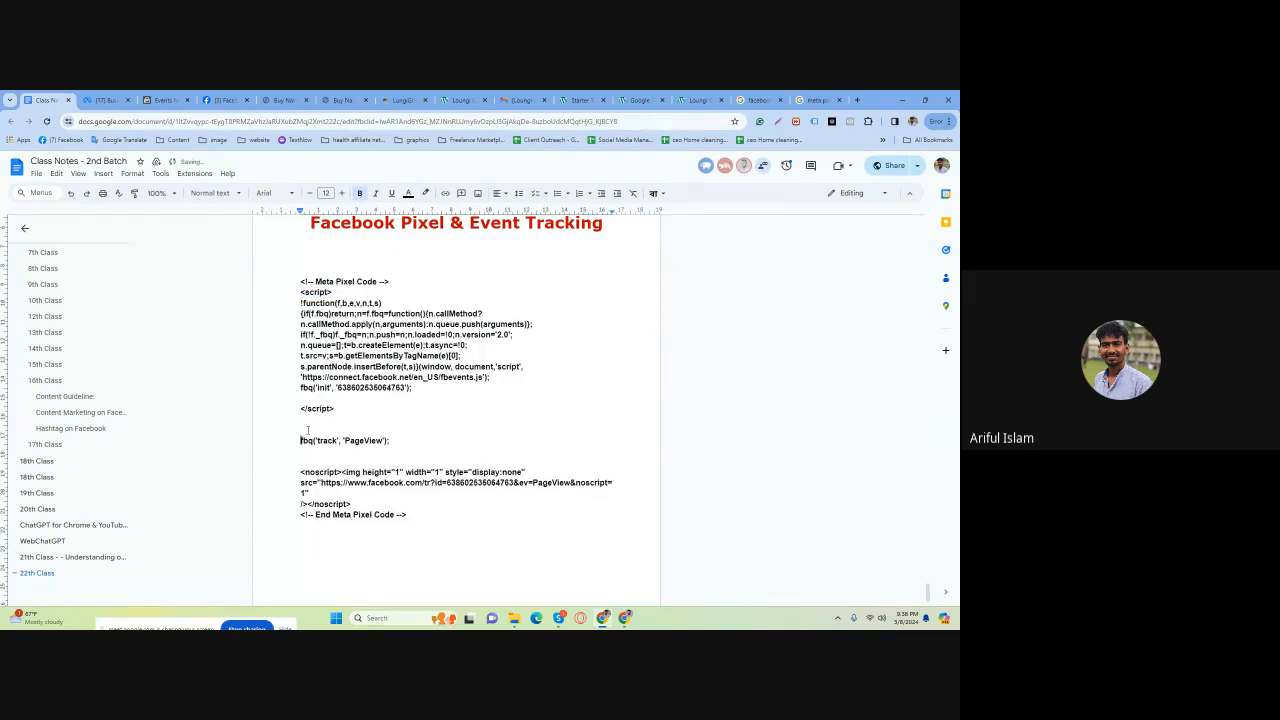
pyautogui.hotkey('ctrl', 'v')
# Copy the closing </script> tag below the PageView tracking line and add a blank line above that block's opening tag.
pyautogui.moveTo(295, 408); pyautogui.dragTo(335, 408)
pyautogui.rightClick(326, 408)
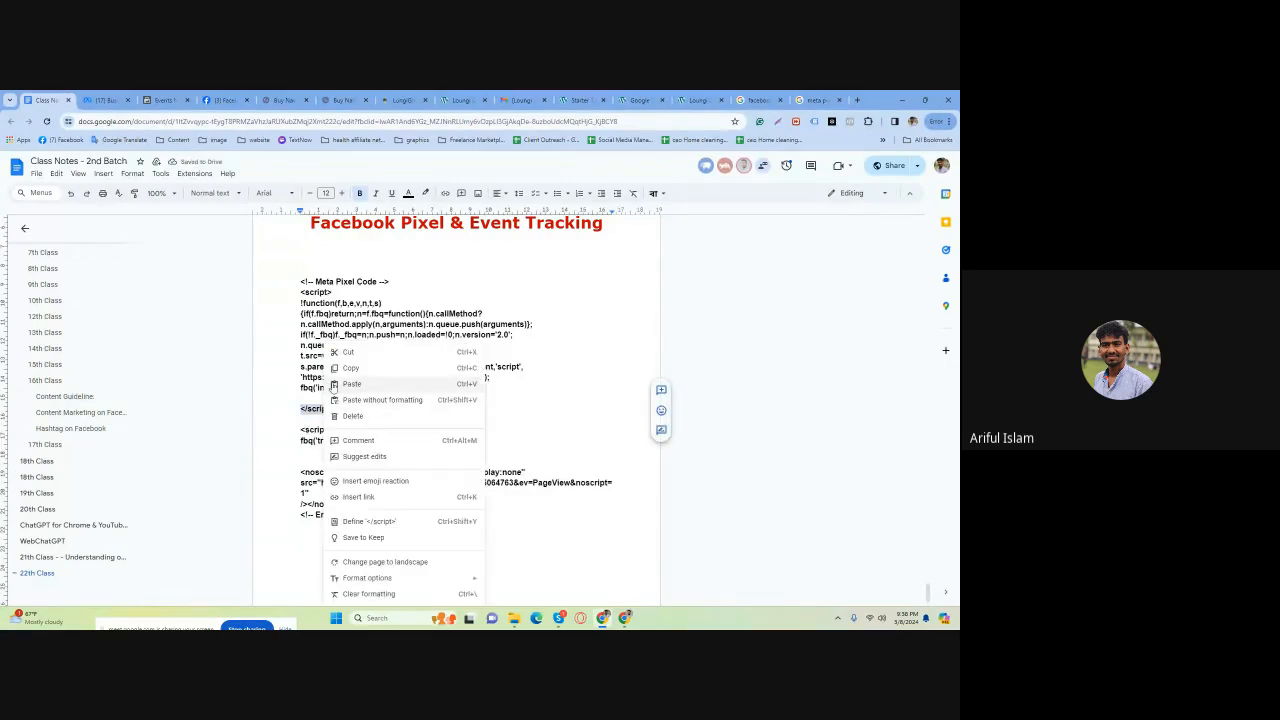
pyautogui.click(351, 370)
pyautogui.click(316, 449)
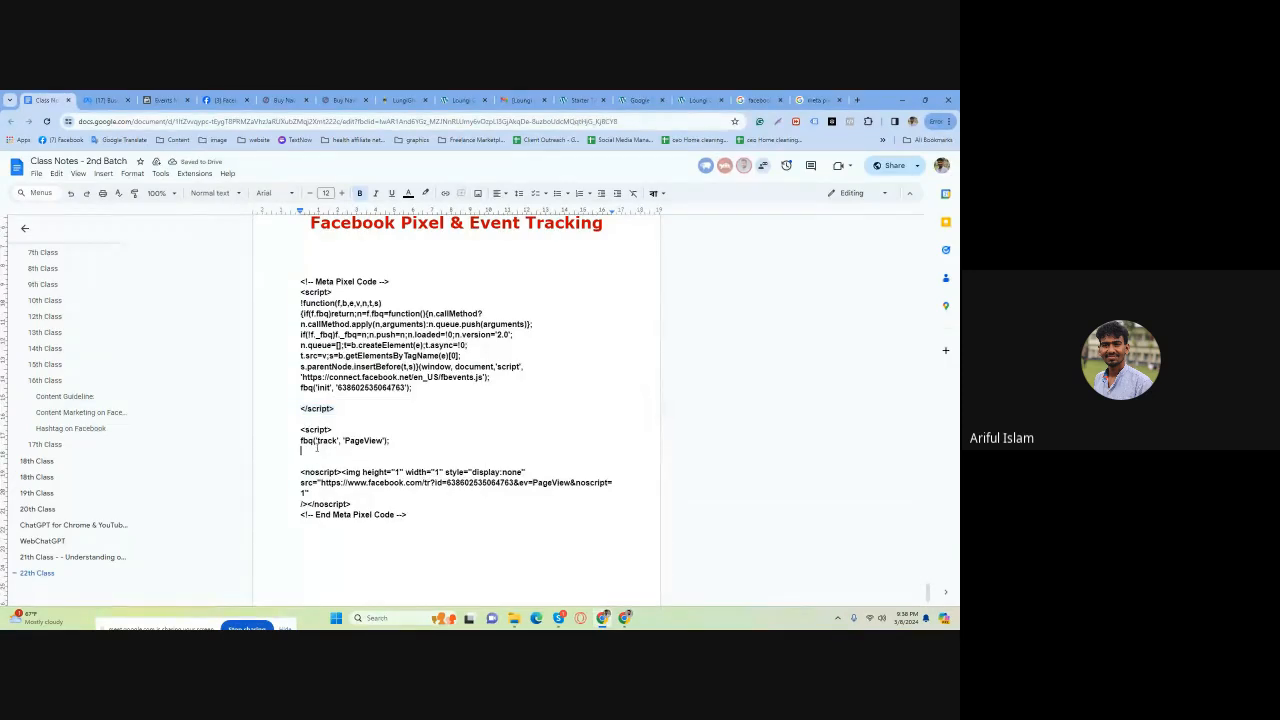
pyautogui.hotkey('ctrl', 'v')
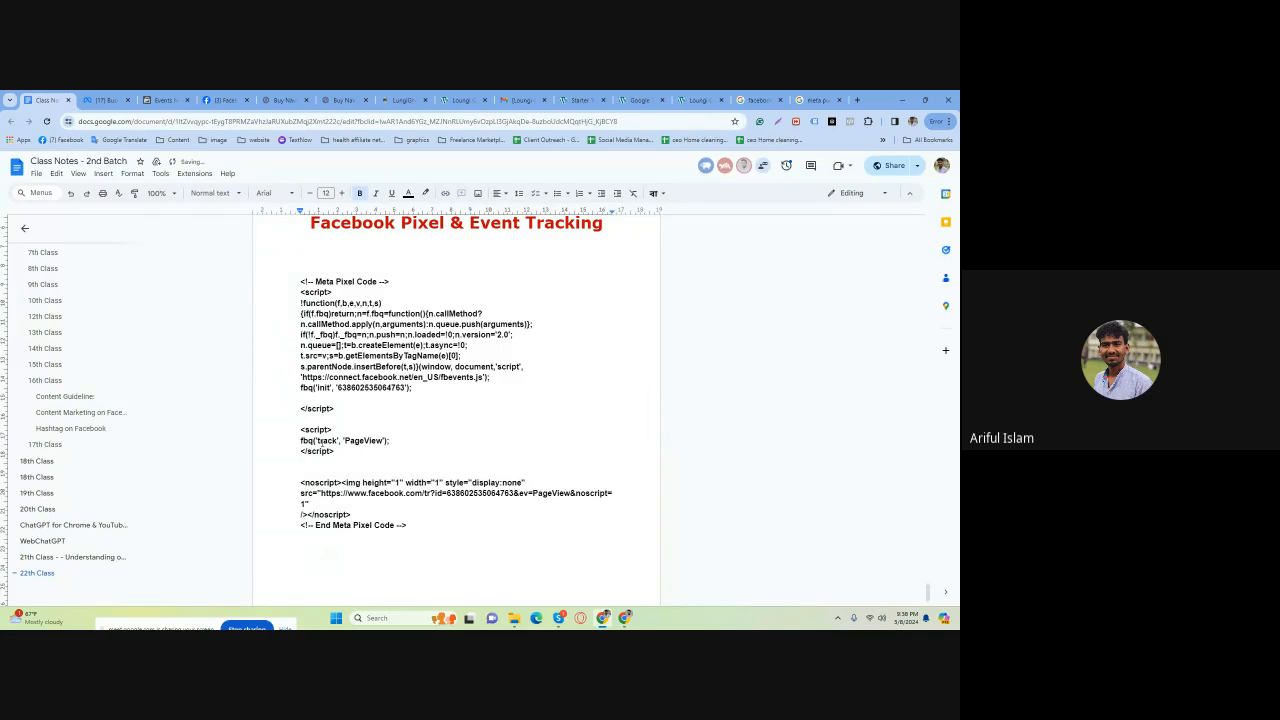
pyautogui.click(295, 433)
pyautogui.press('Return')
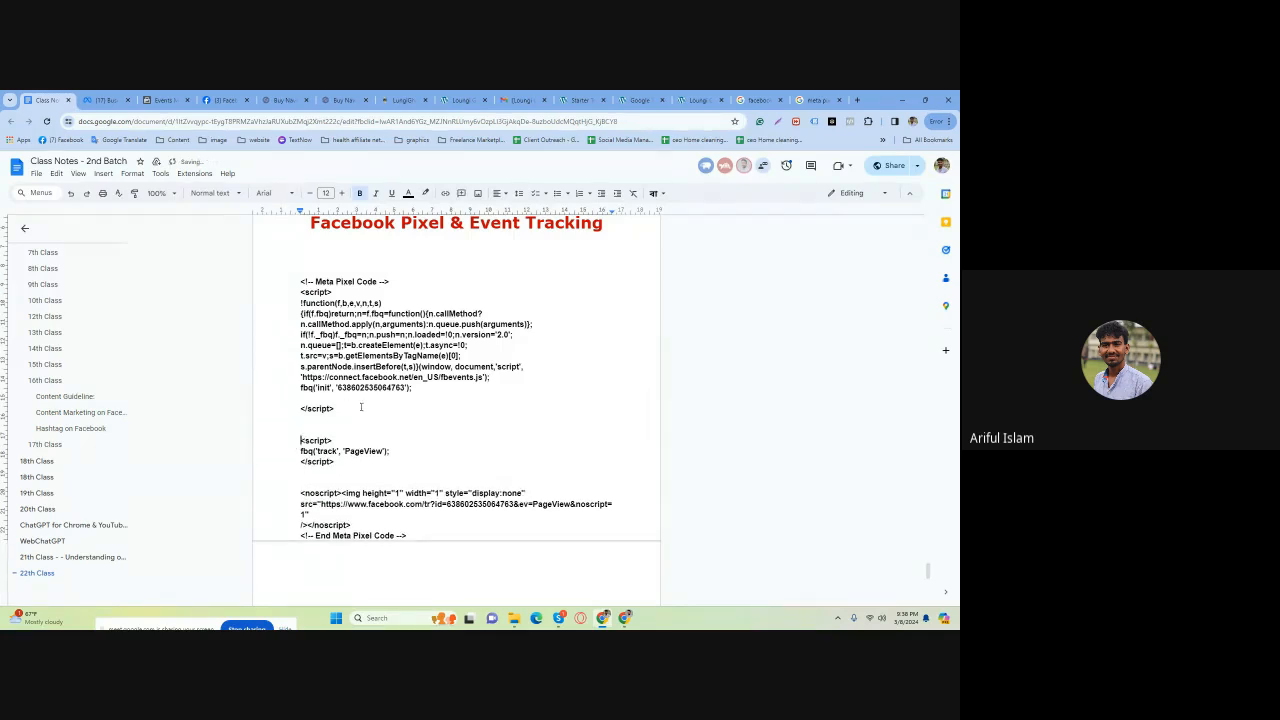
# Switch to the other browser window and open the Tags list of the container in Google Tag Manager.
pyautogui.scroll(1, 370, 400)
pyautogui.scroll(-1, 347, 395)
pyautogui.click(625, 618)
pyautogui.click(579, 589)
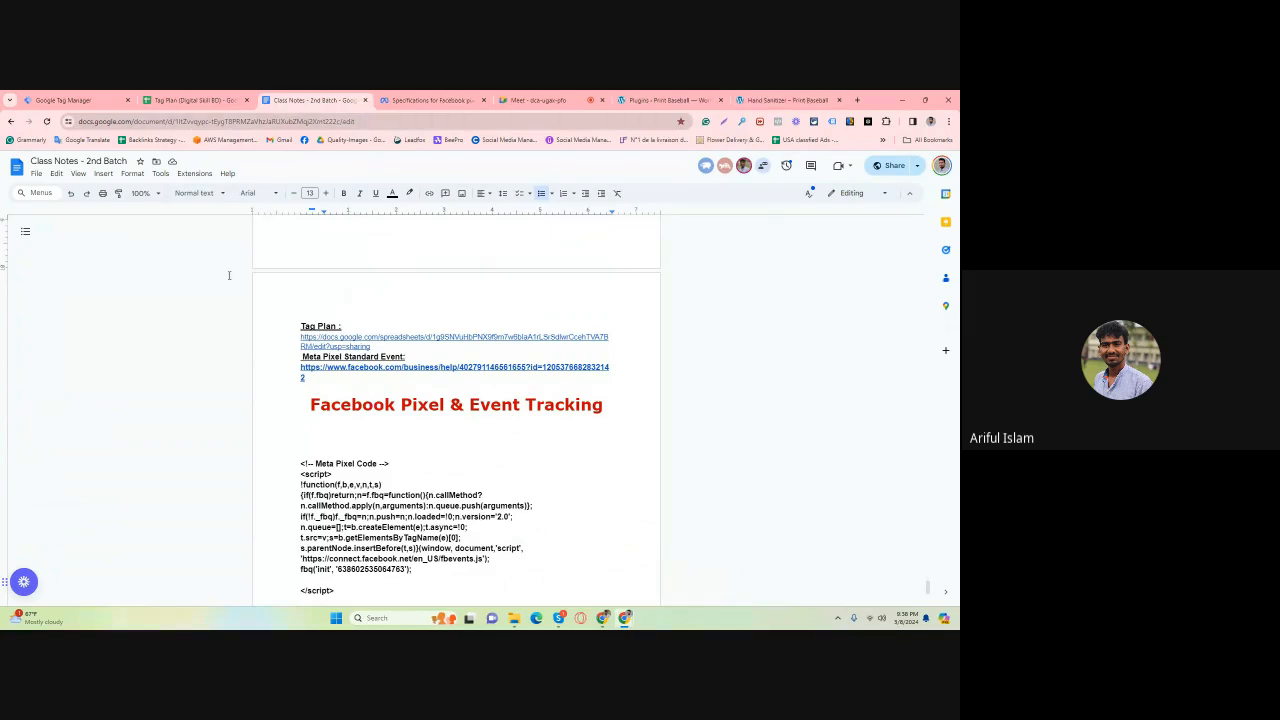
pyautogui.click(70, 100)
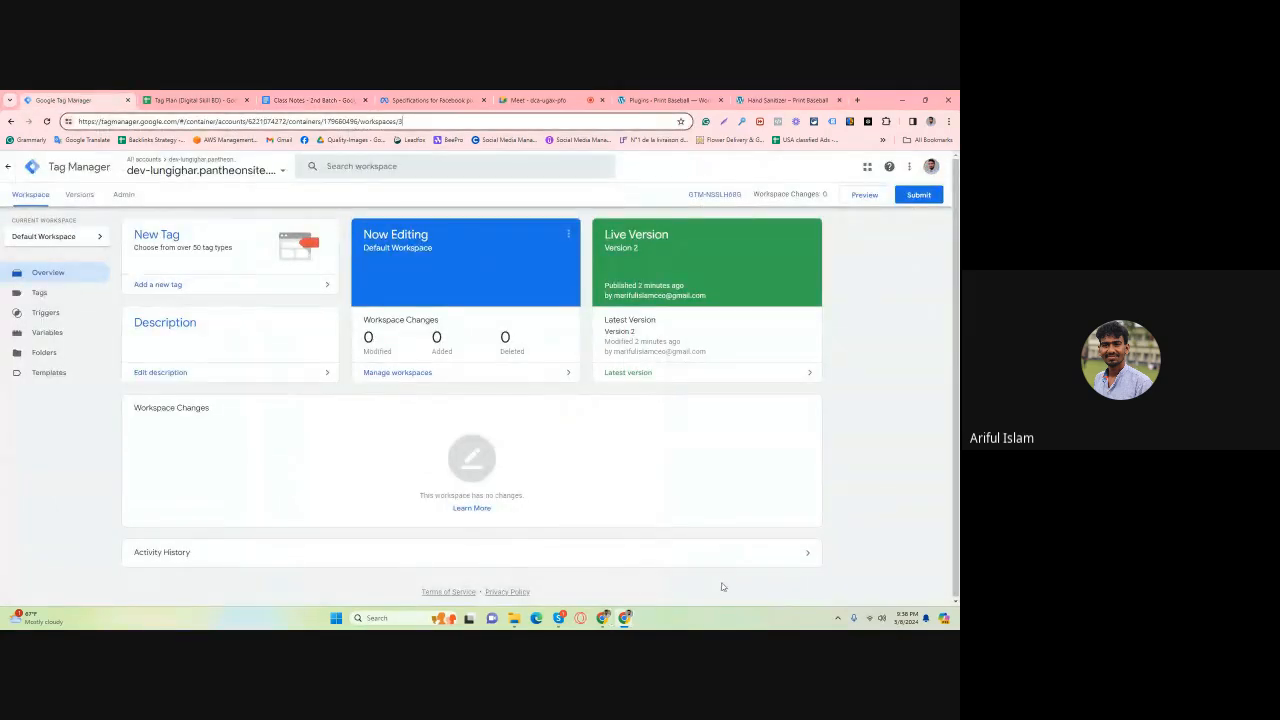
pyautogui.click(76, 296)
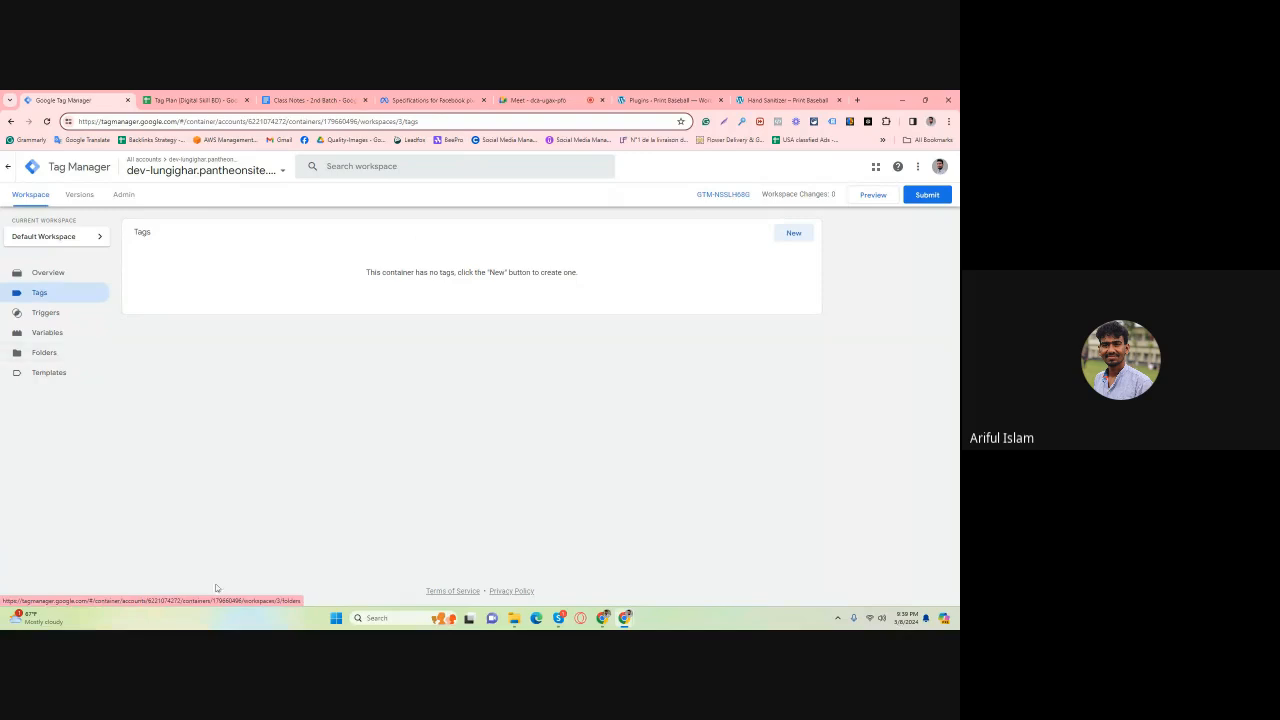
# Bring up the Tag Plan (Digital Skill BD) spreadsheet to view the Marketing Tag Plan.
pyautogui.click(206, 95)
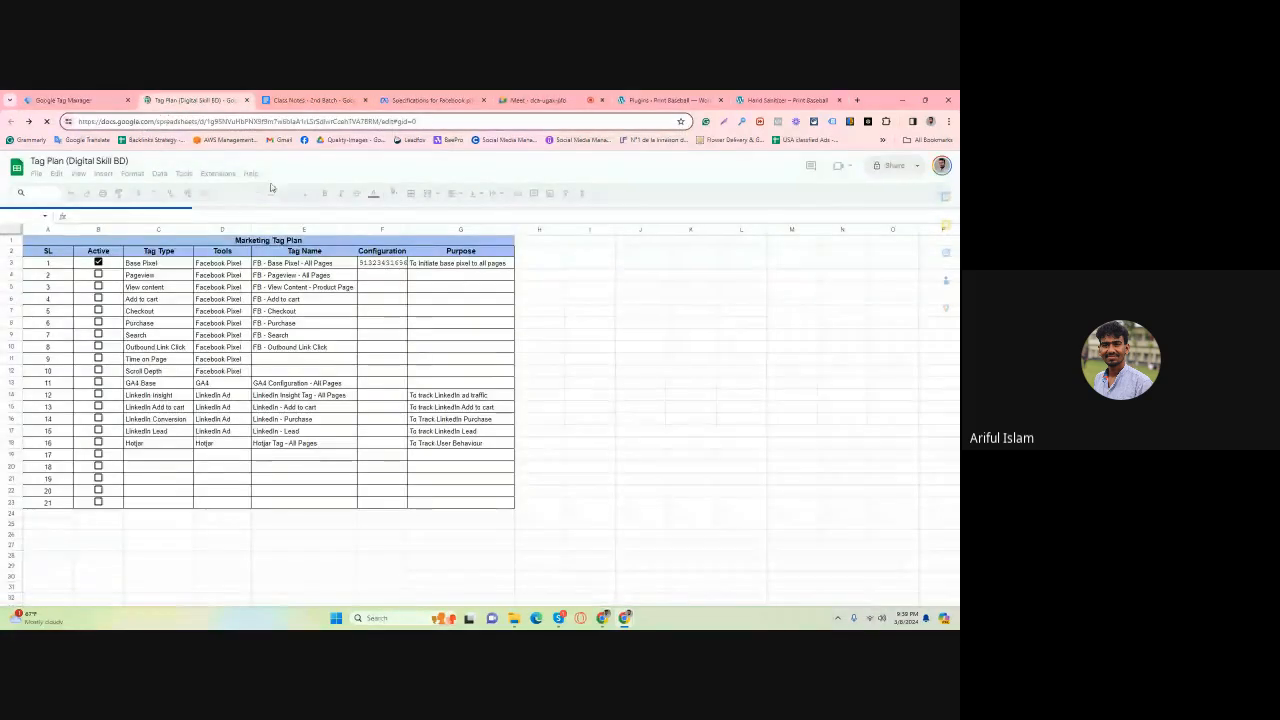
pyautogui.click(596, 349)
pyautogui.click(185, 524)
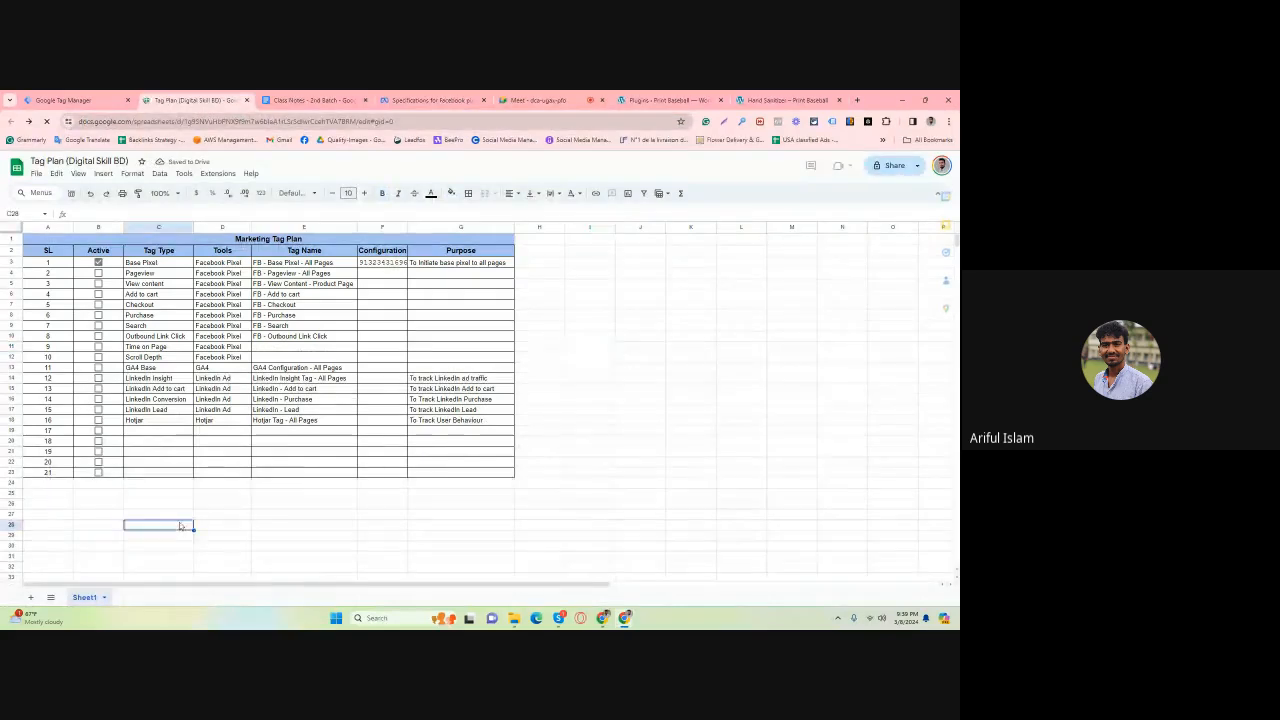
# Return to the class notes browser window, close the surplus hosting, product and setup tabs, and show the Loungi Ghar store homepage.
pyautogui.click(598, 620)
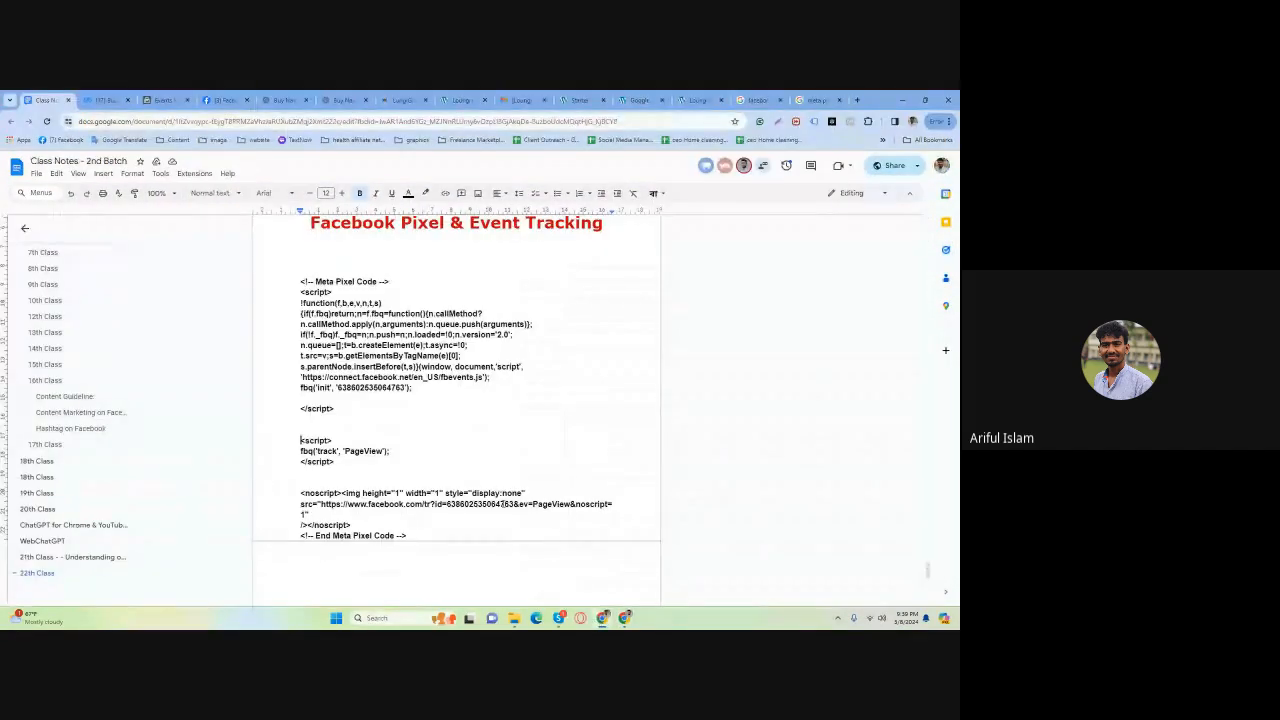
pyautogui.click(306, 100)
pyautogui.click(306, 100)
pyautogui.click(300, 102)
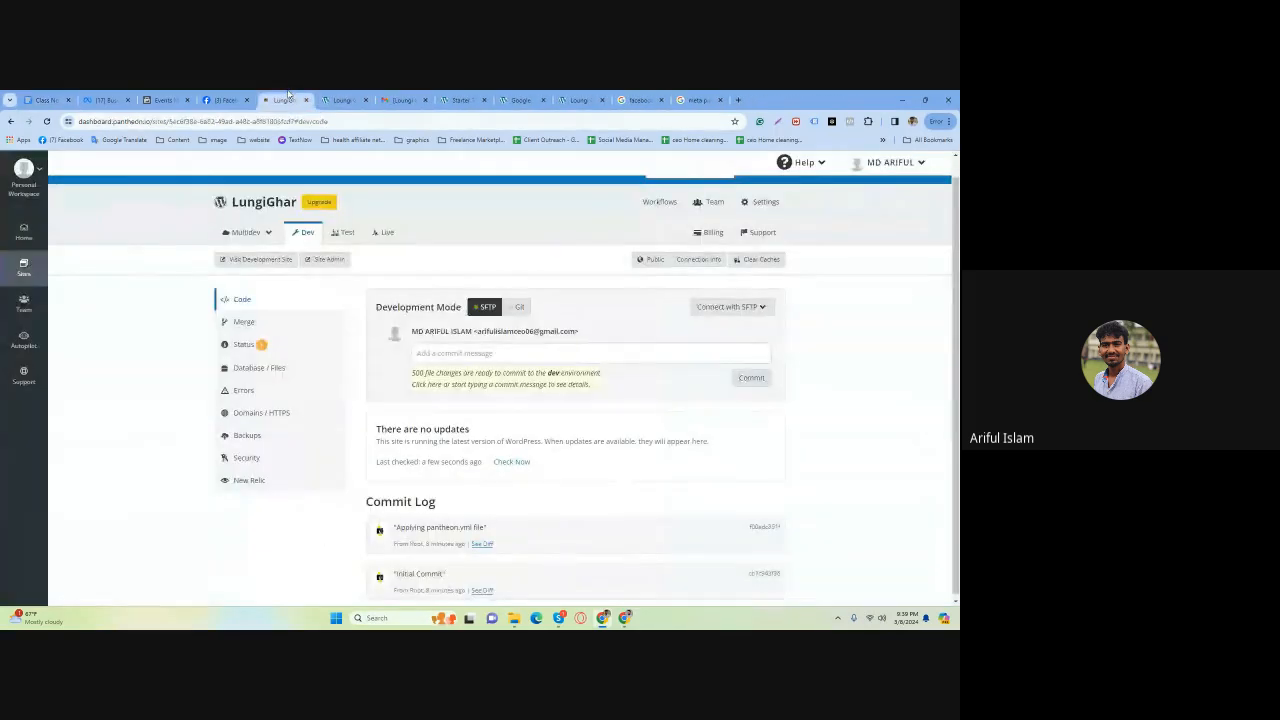
pyautogui.click(306, 100)
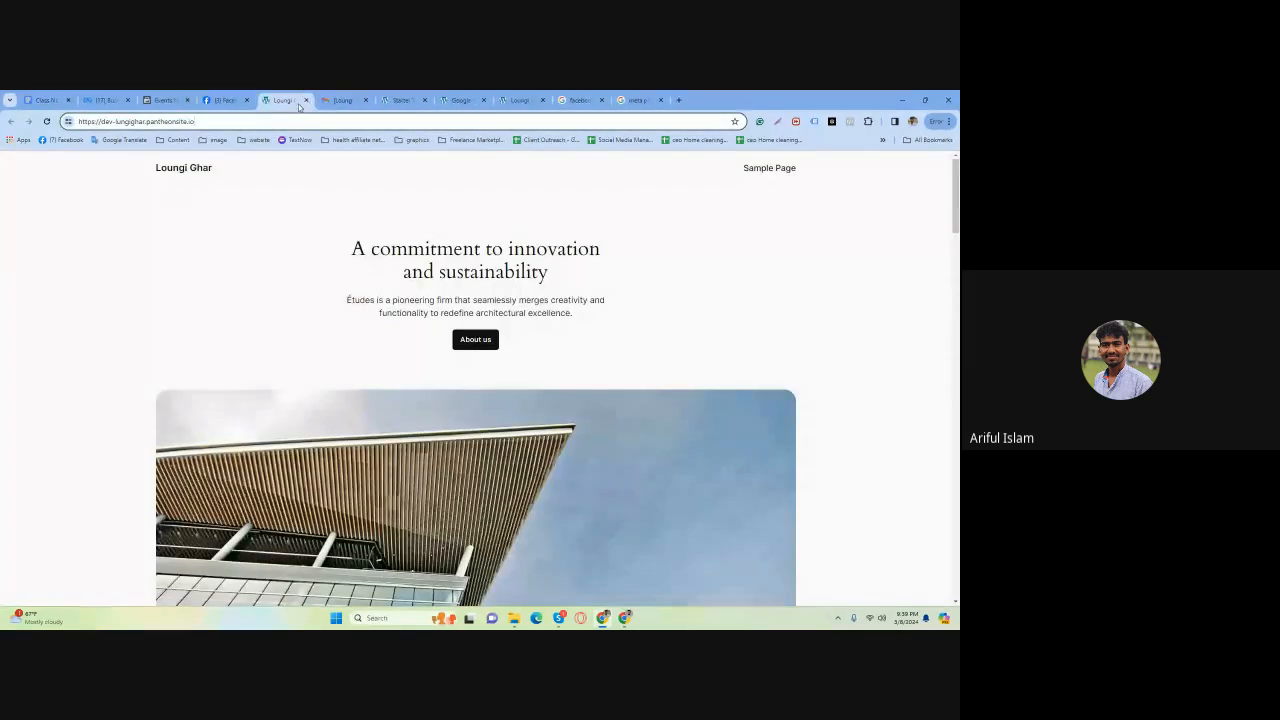
pyautogui.click(306, 100)
pyautogui.click(306, 100)
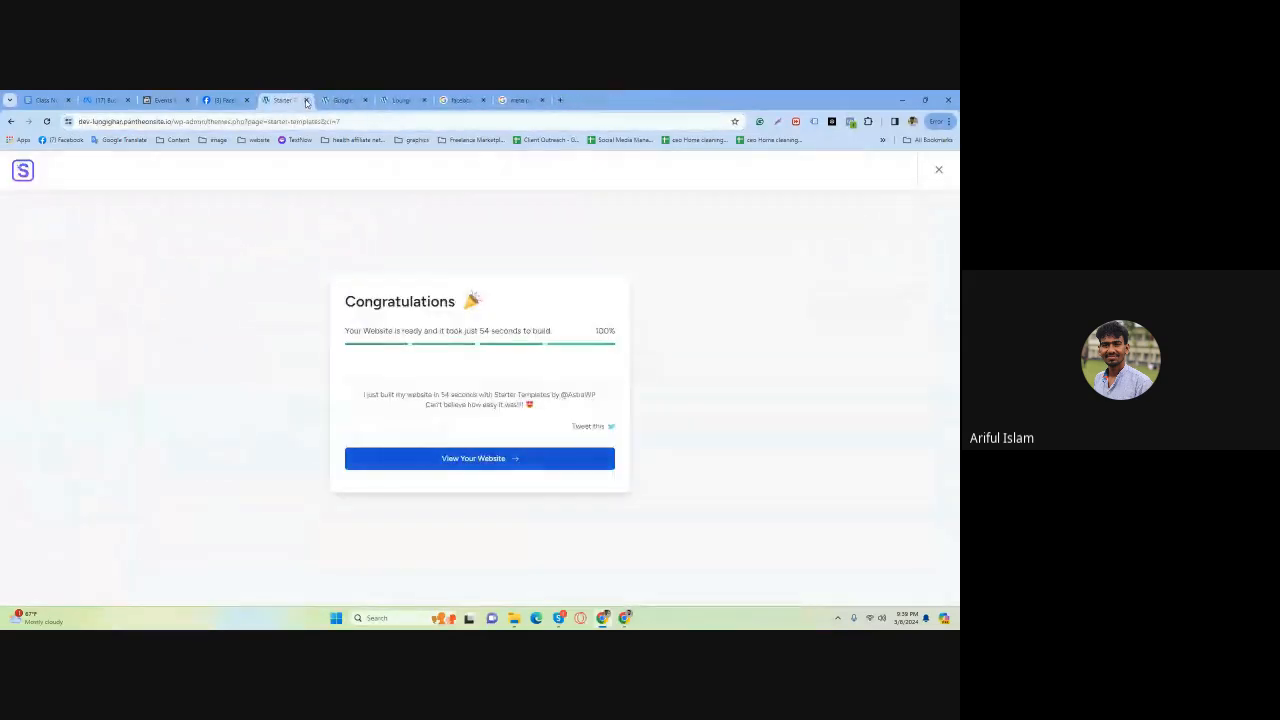
pyautogui.click(306, 100)
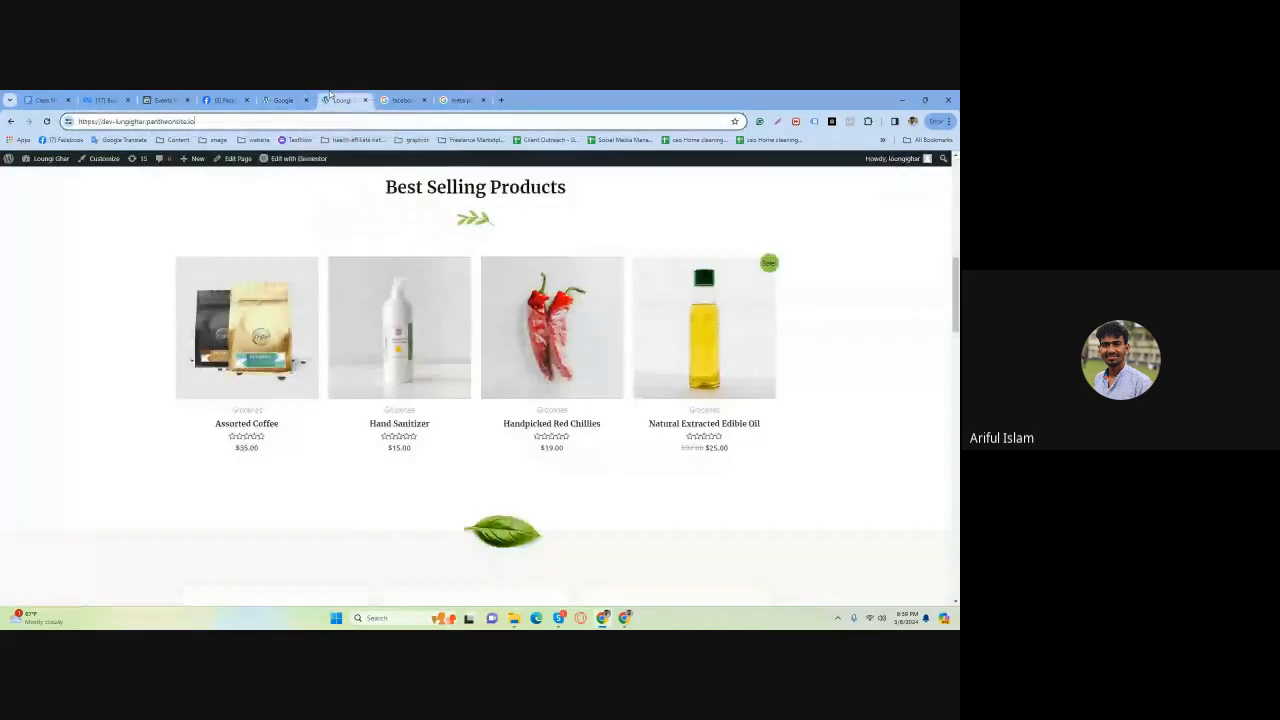
pyautogui.click(330, 100)
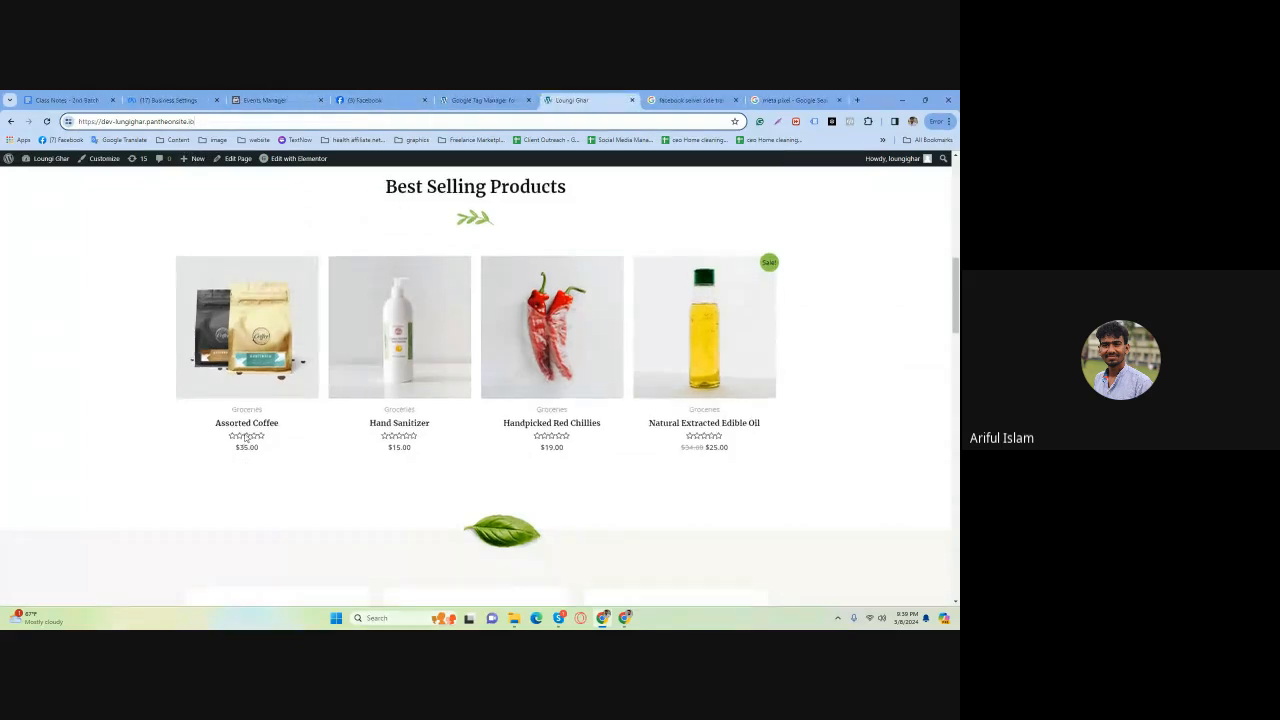
# Look through the store homepage from Best Selling Products down to the footer and back to the hero banner.
pyautogui.scroll(-10, 246, 464)
pyautogui.scroll(-5, 246, 464)
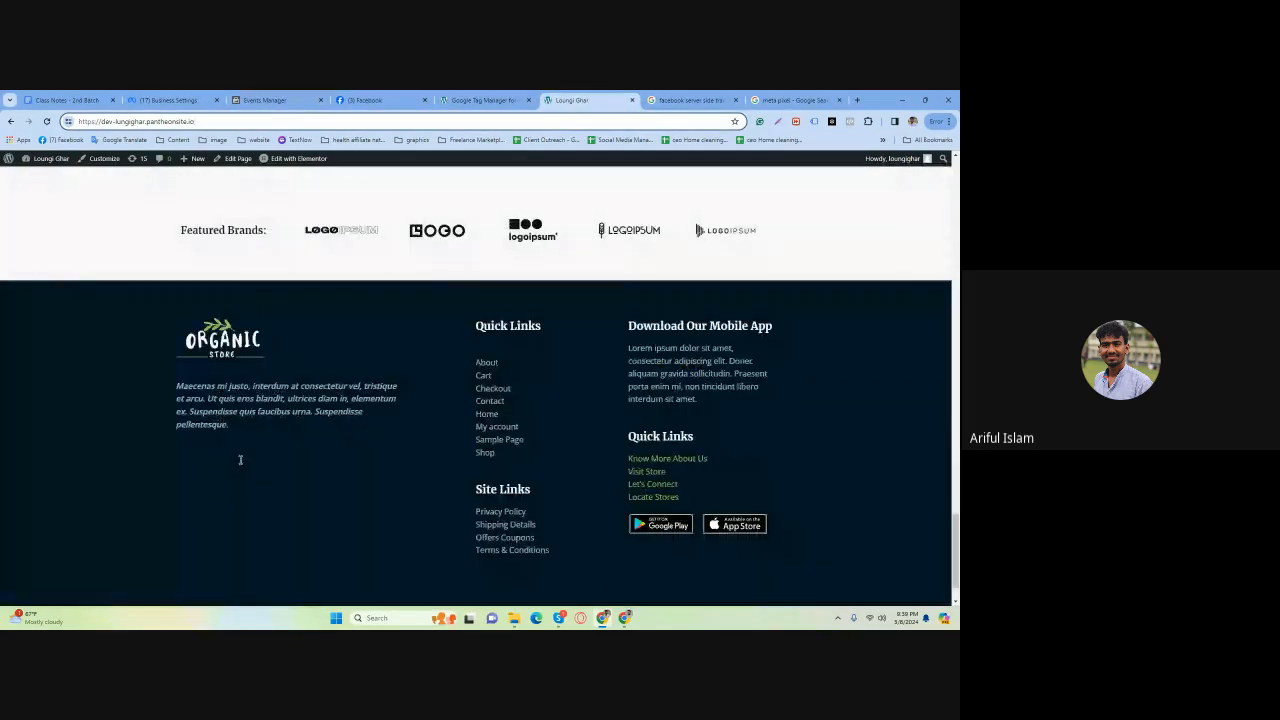
pyautogui.scroll(8, 240, 470)
pyautogui.scroll(15, 239, 476)
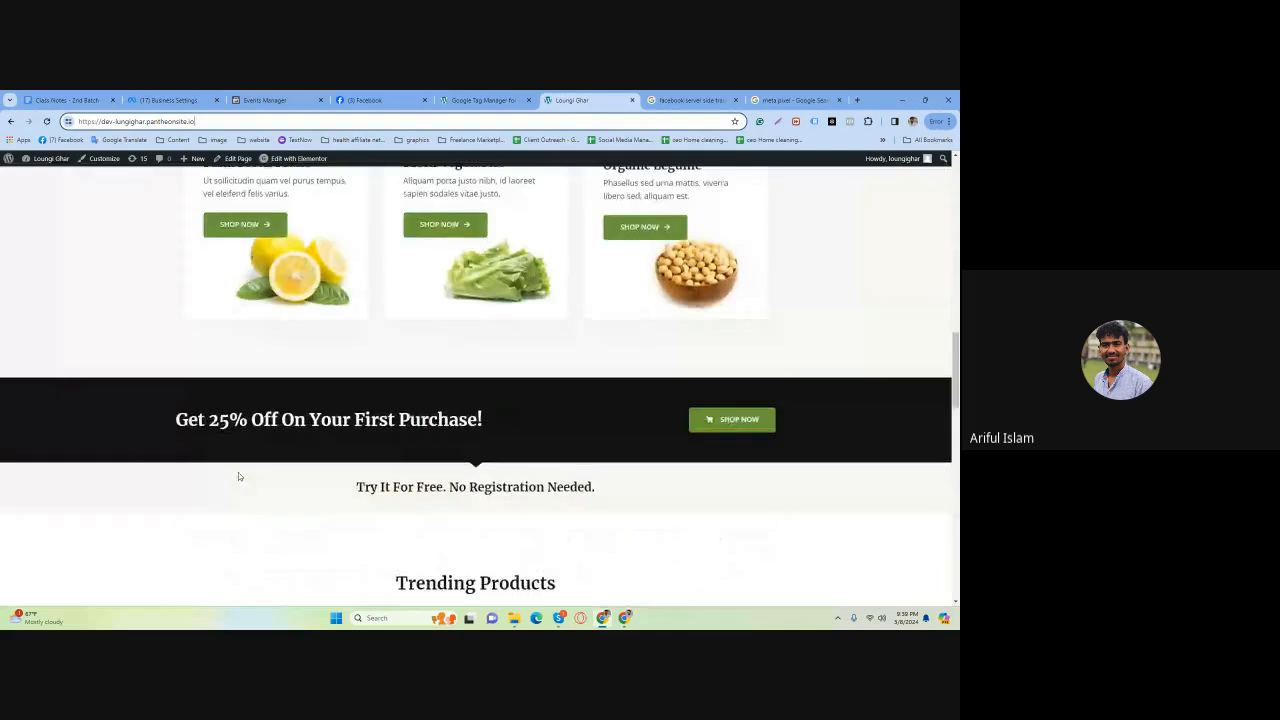
pyautogui.scroll(-4, 238, 472)
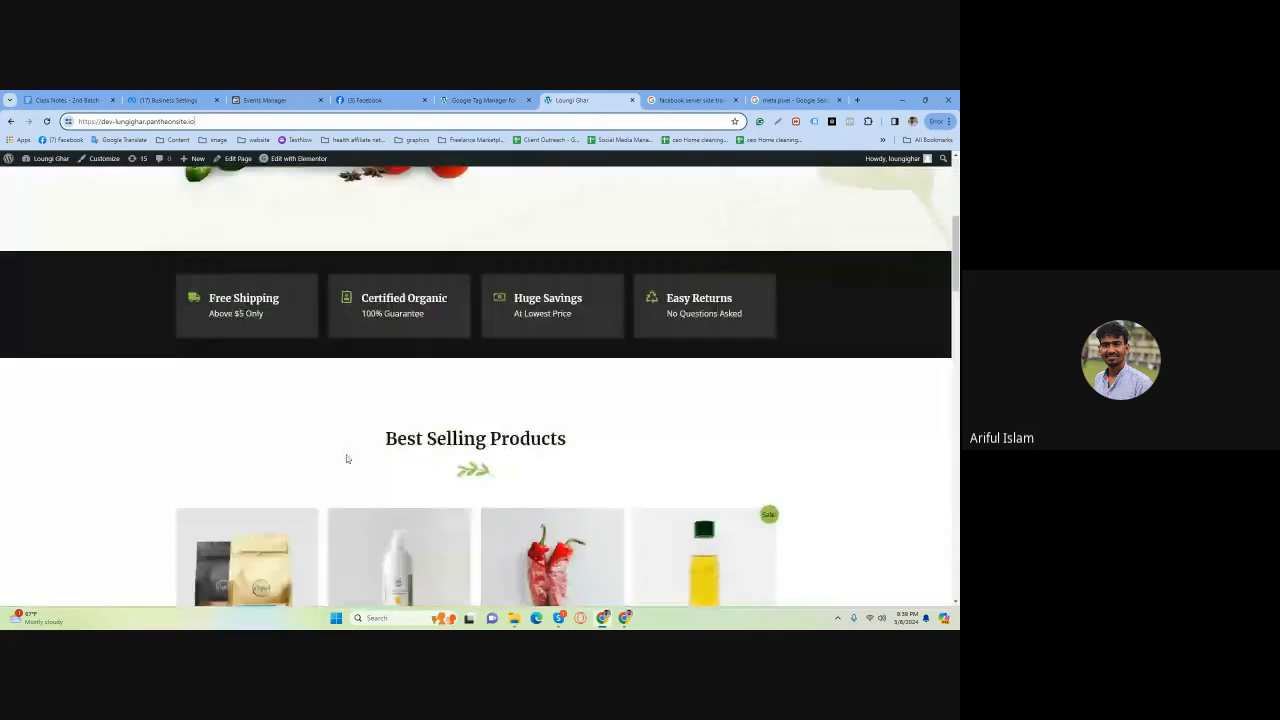
pyautogui.scroll(5, 246, 409)
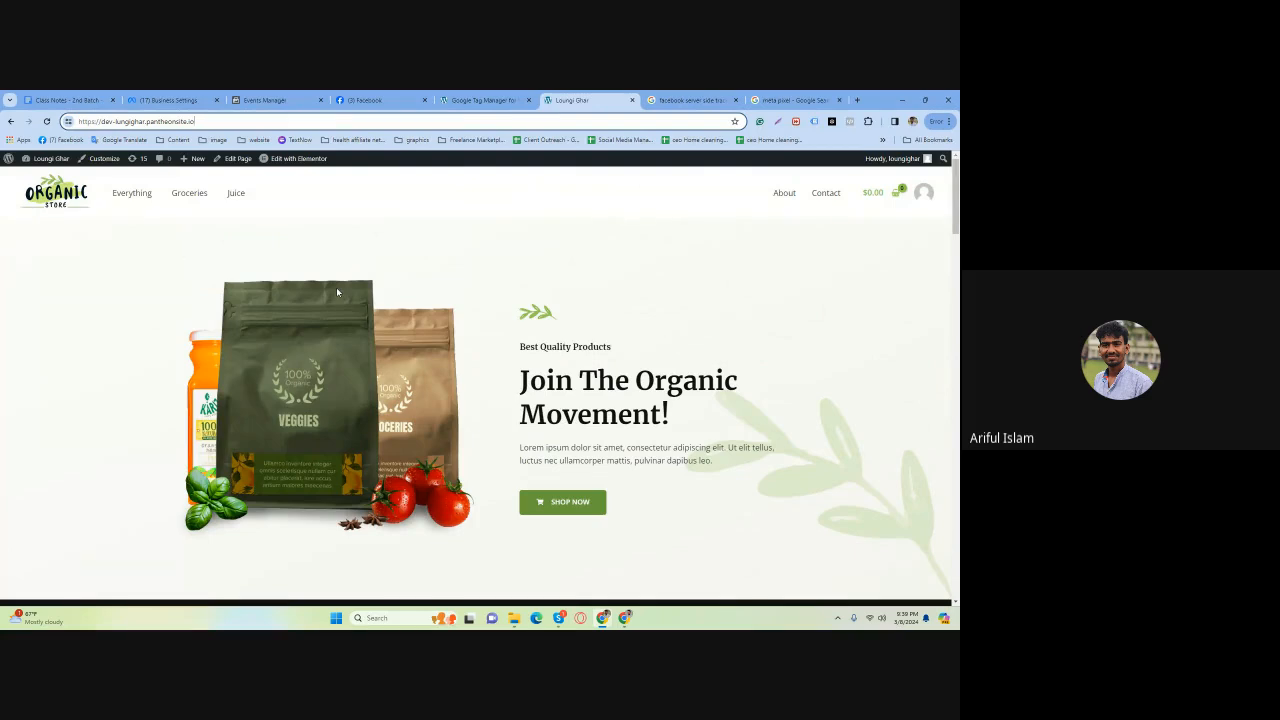
# Check the Tag Plan spreadsheet in the other browser window and return to the store homepage.
pyautogui.moveTo(610, 612)
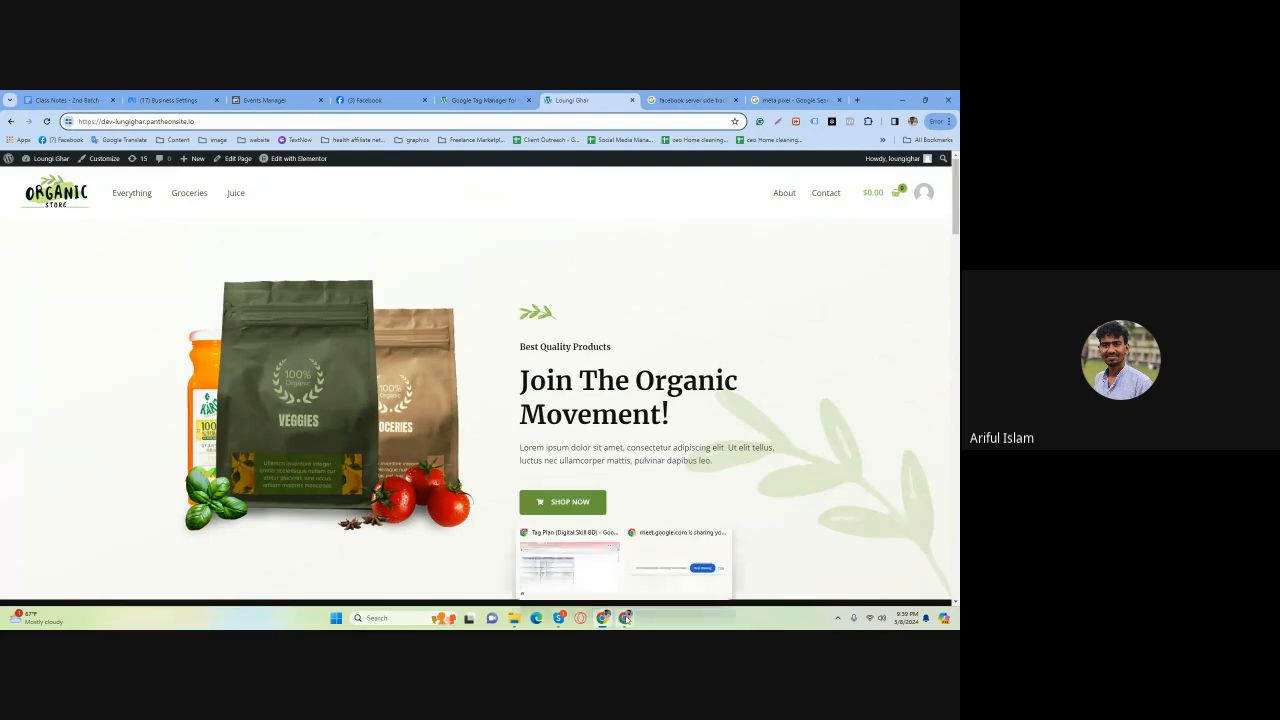
pyautogui.click(568, 562)
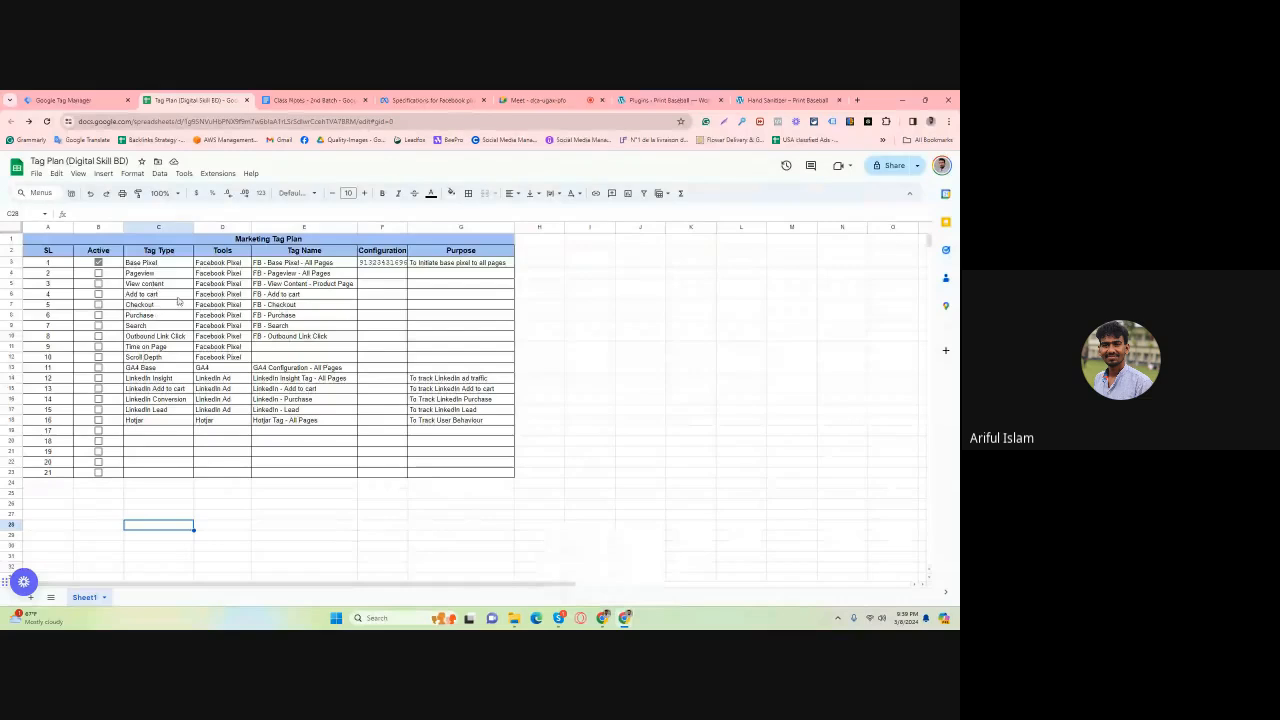
pyautogui.click(601, 618)
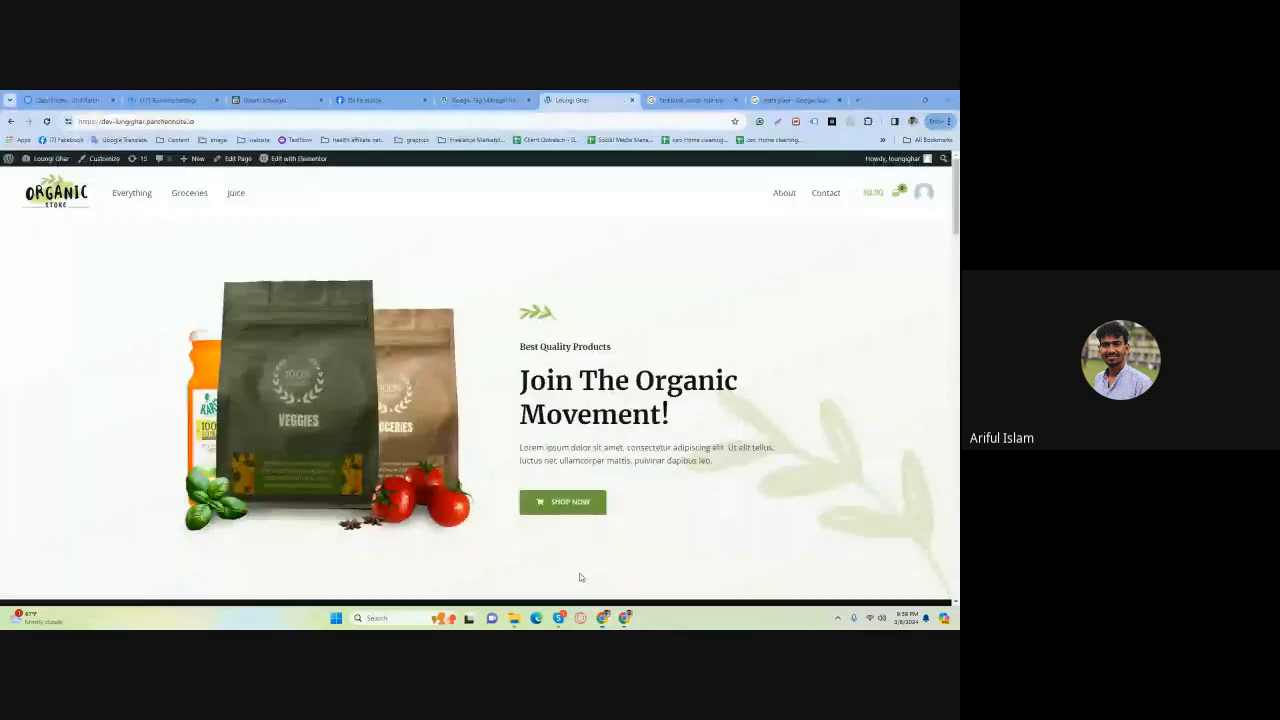
# Examine the homepage's product, discount and Customers Reviews sections down to the footer, including the text of the first review.
pyautogui.scroll(-8, 245, 402)
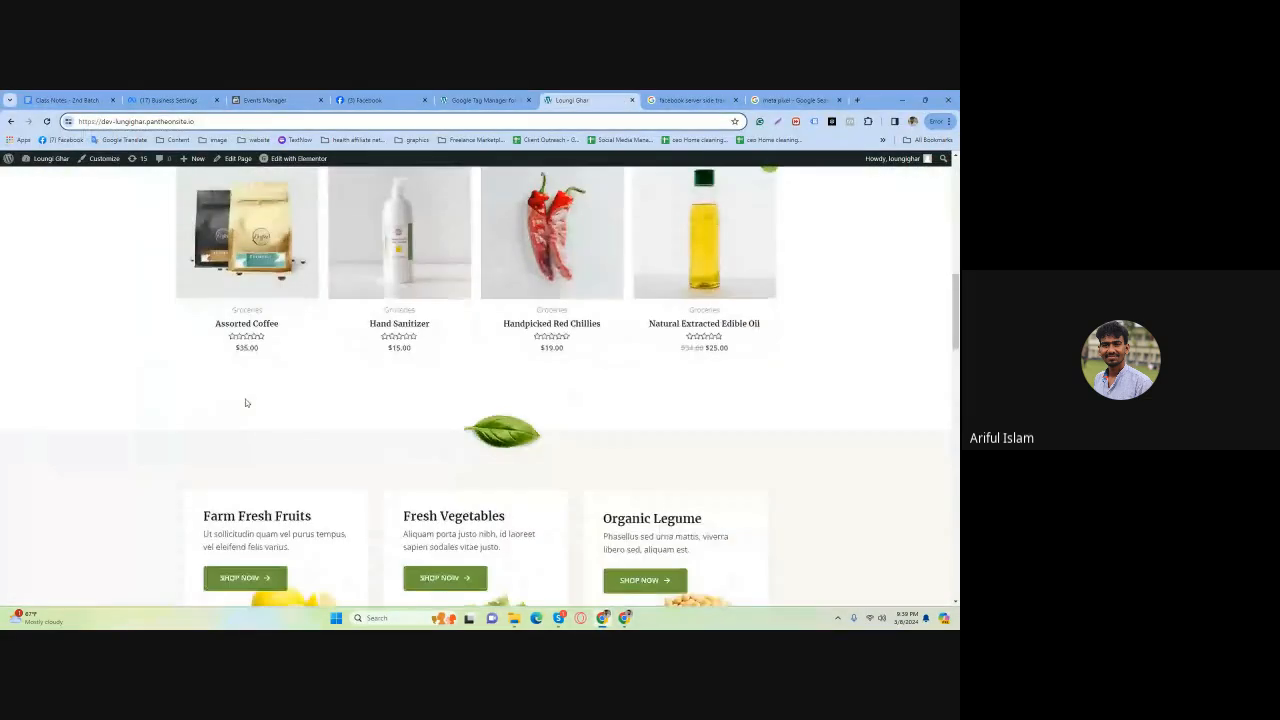
pyautogui.scroll(-4, 245, 402)
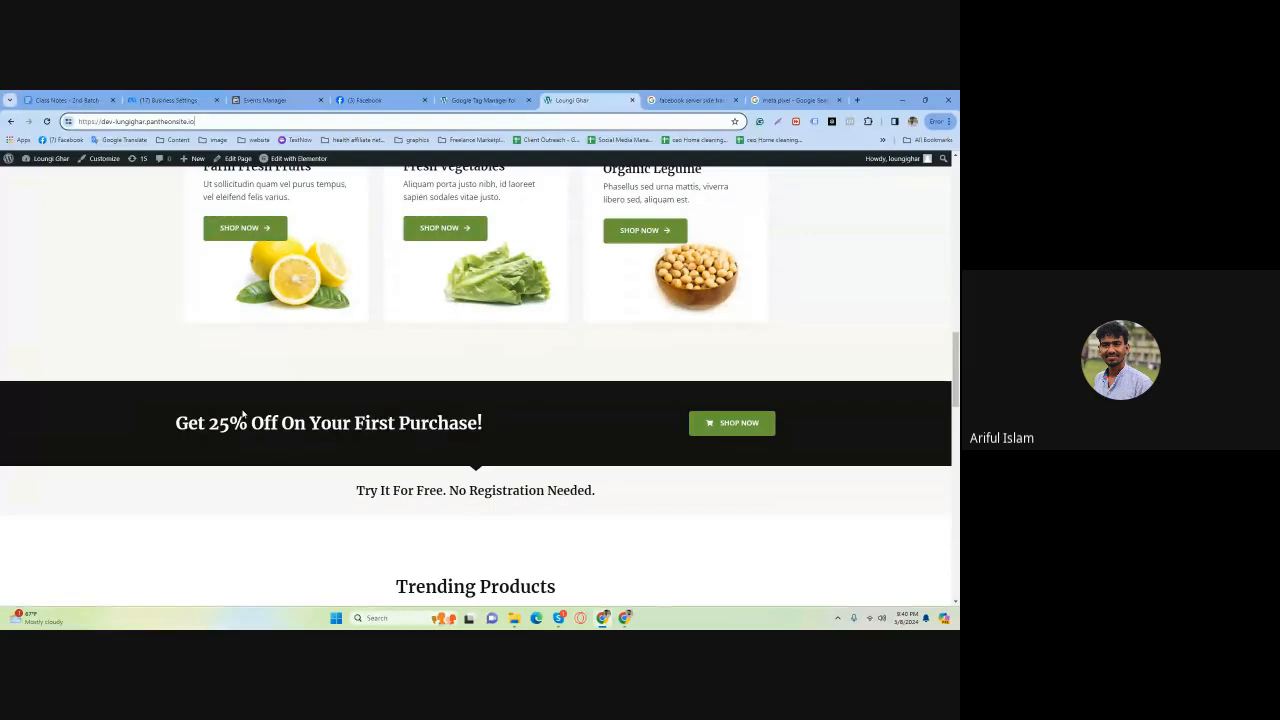
pyautogui.scroll(-10, 268, 437)
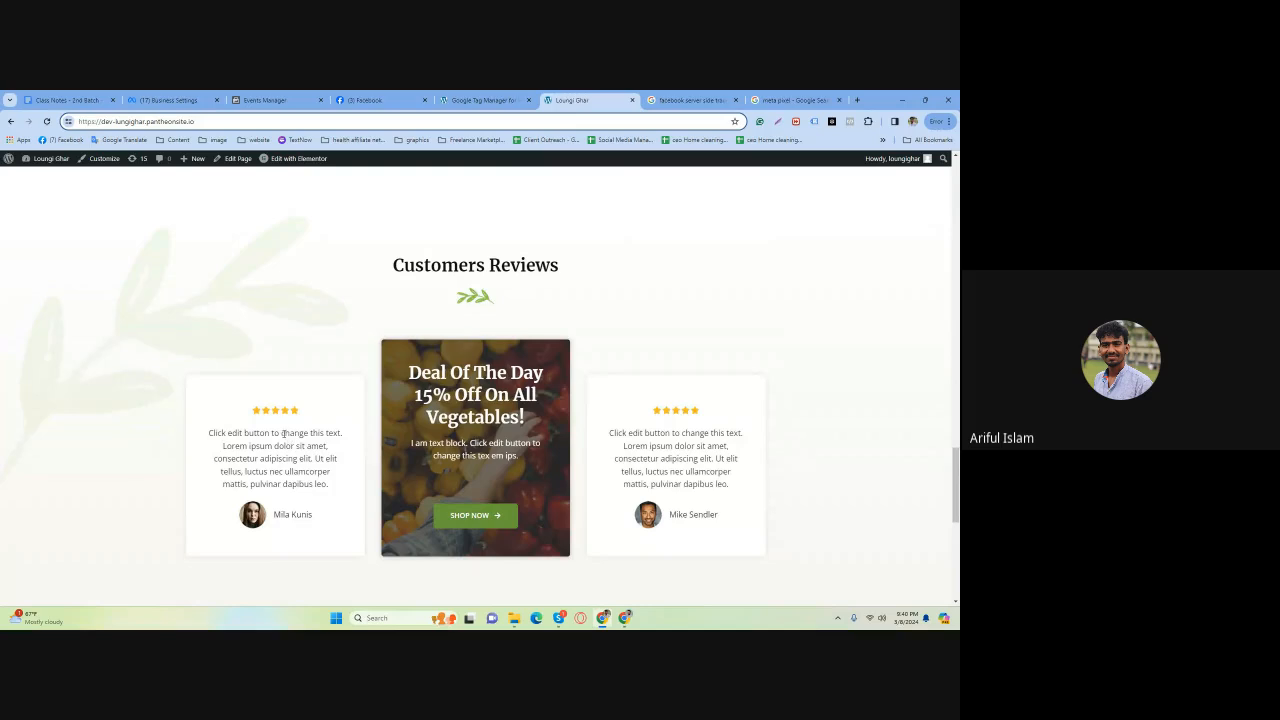
pyautogui.moveTo(200, 435); pyautogui.dragTo(313, 502)
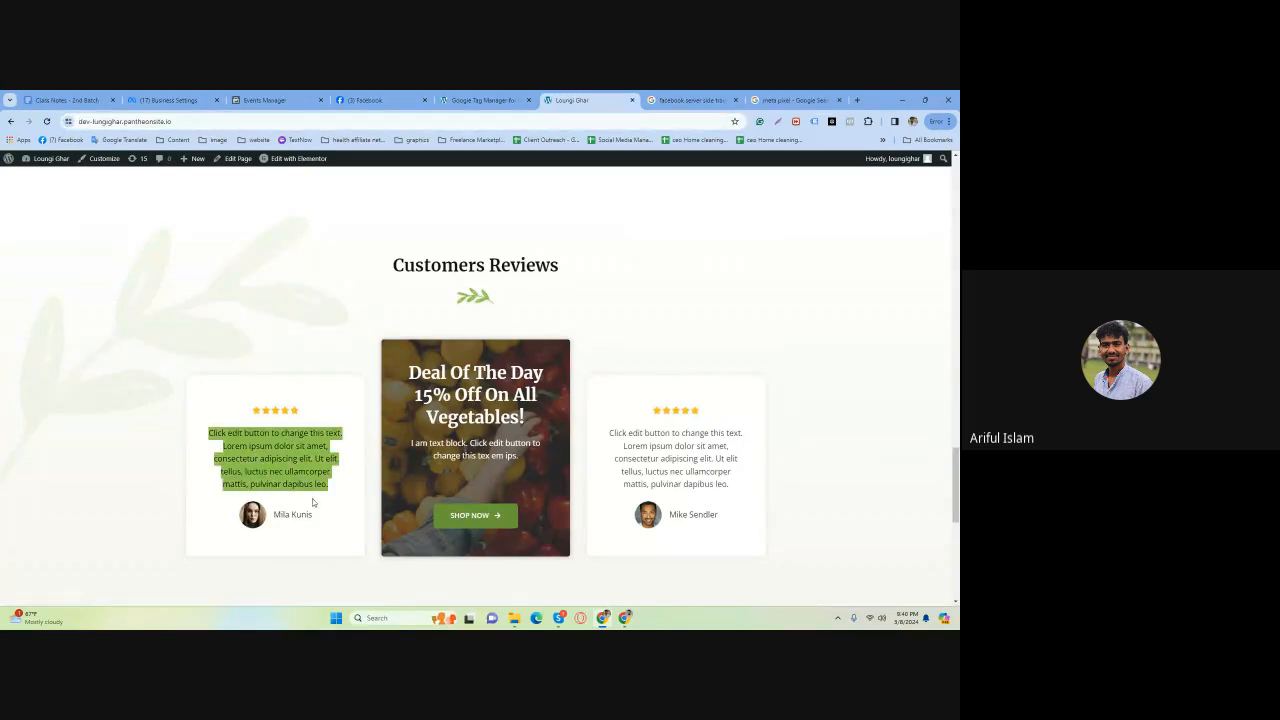
pyautogui.click(300, 483)
pyautogui.scroll(-8, 308, 481)
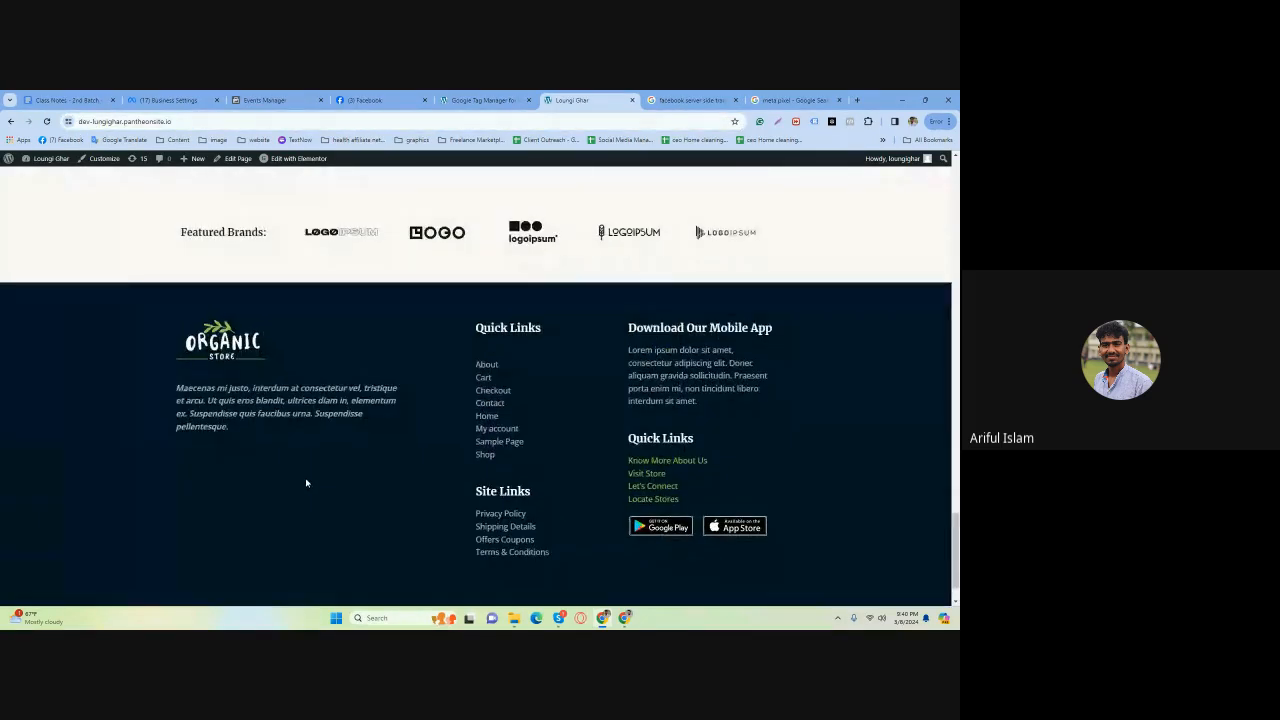
pyautogui.scroll(10, 305, 479)
pyautogui.scroll(10, 302, 478)
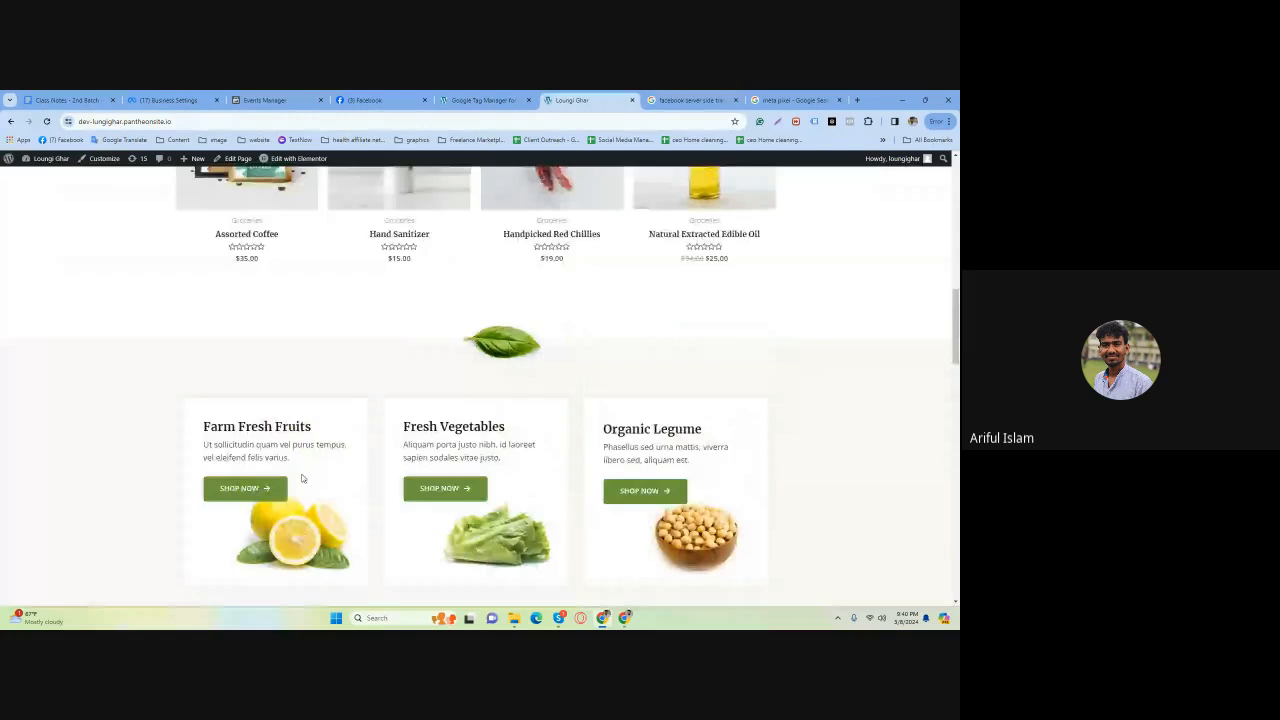
pyautogui.scroll(3, 302, 478)
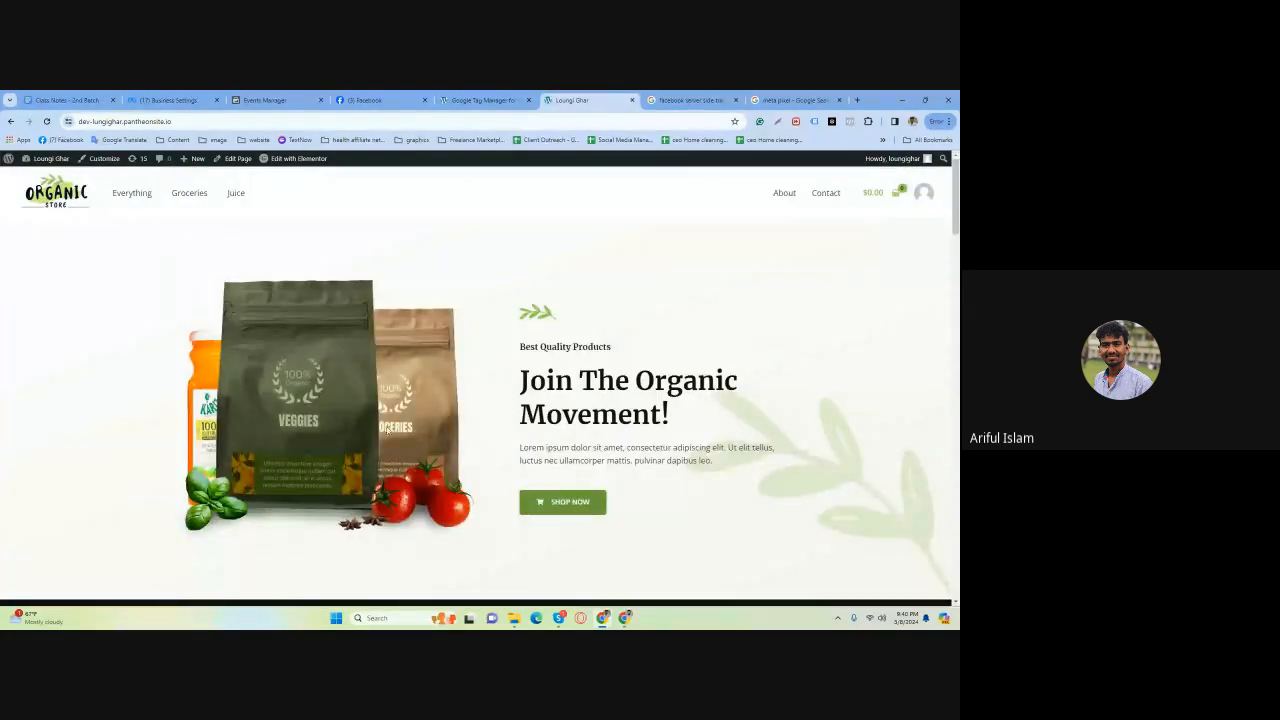
# Review the store's web address and the Best Selling Products section of the homepage again.
pyautogui.scroll(-3, 387, 430)
pyautogui.scroll(3, 420, 428)
pyautogui.click(200, 122)
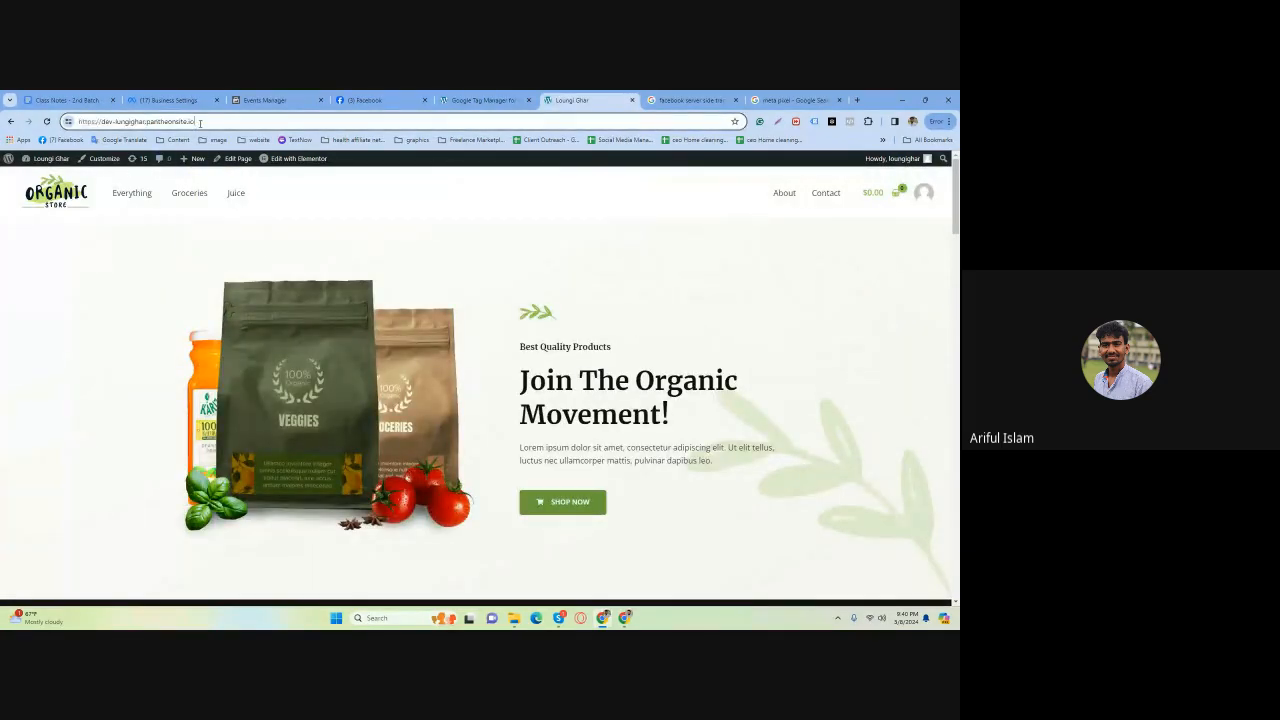
pyautogui.scroll(-10, 454, 440)
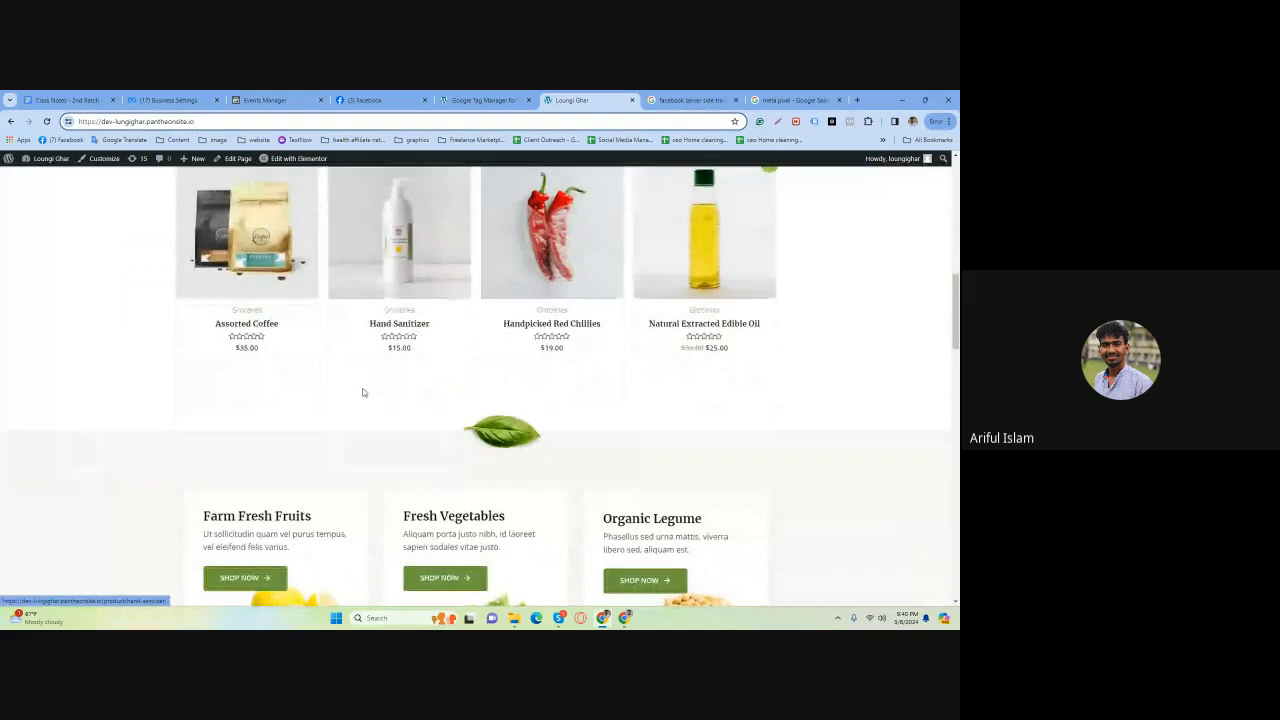
pyautogui.scroll(-5, 323, 463)
pyautogui.scroll(6, 319, 451)
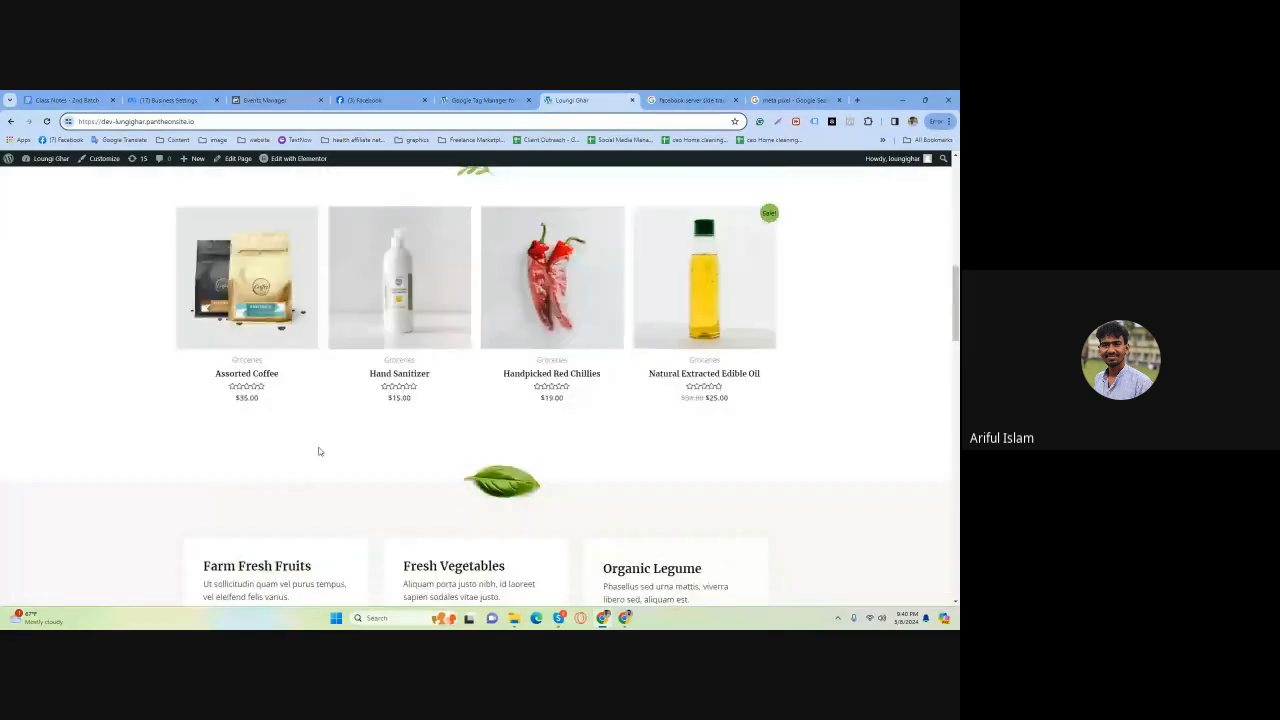
pyautogui.scroll(8, 319, 451)
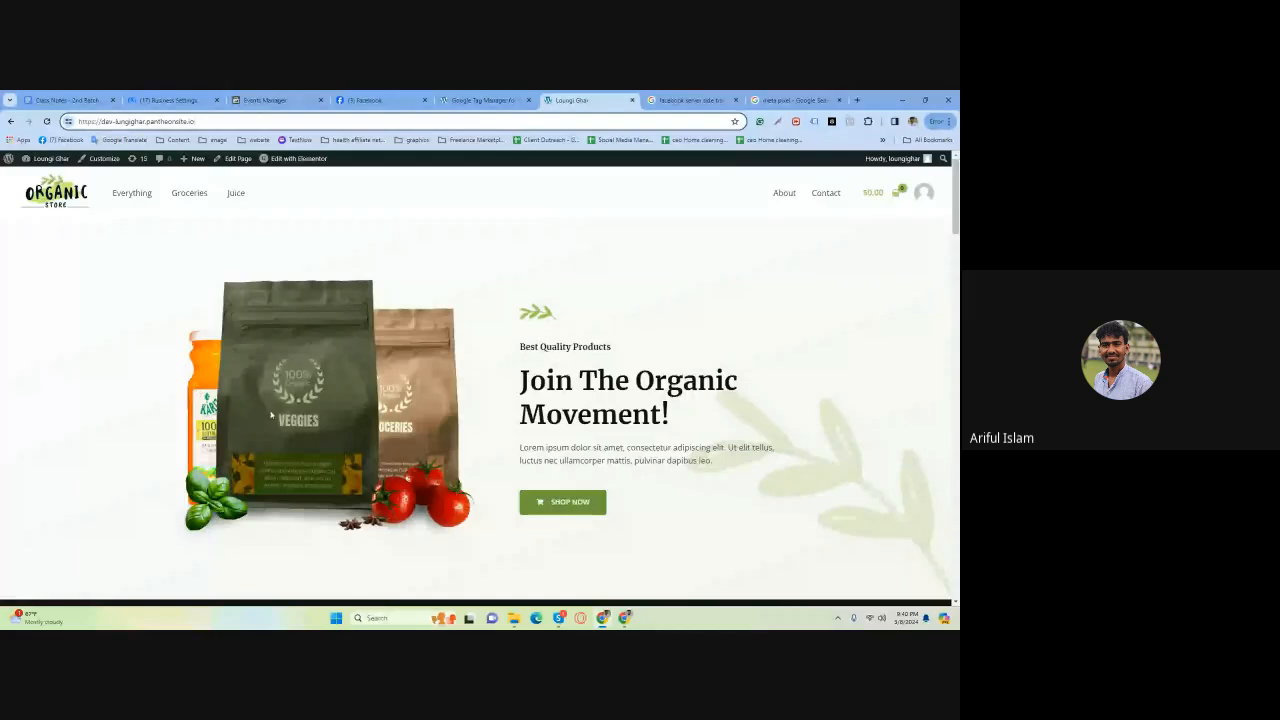
pyautogui.scroll(-5, 272, 418)
pyautogui.scroll(5, 274, 421)
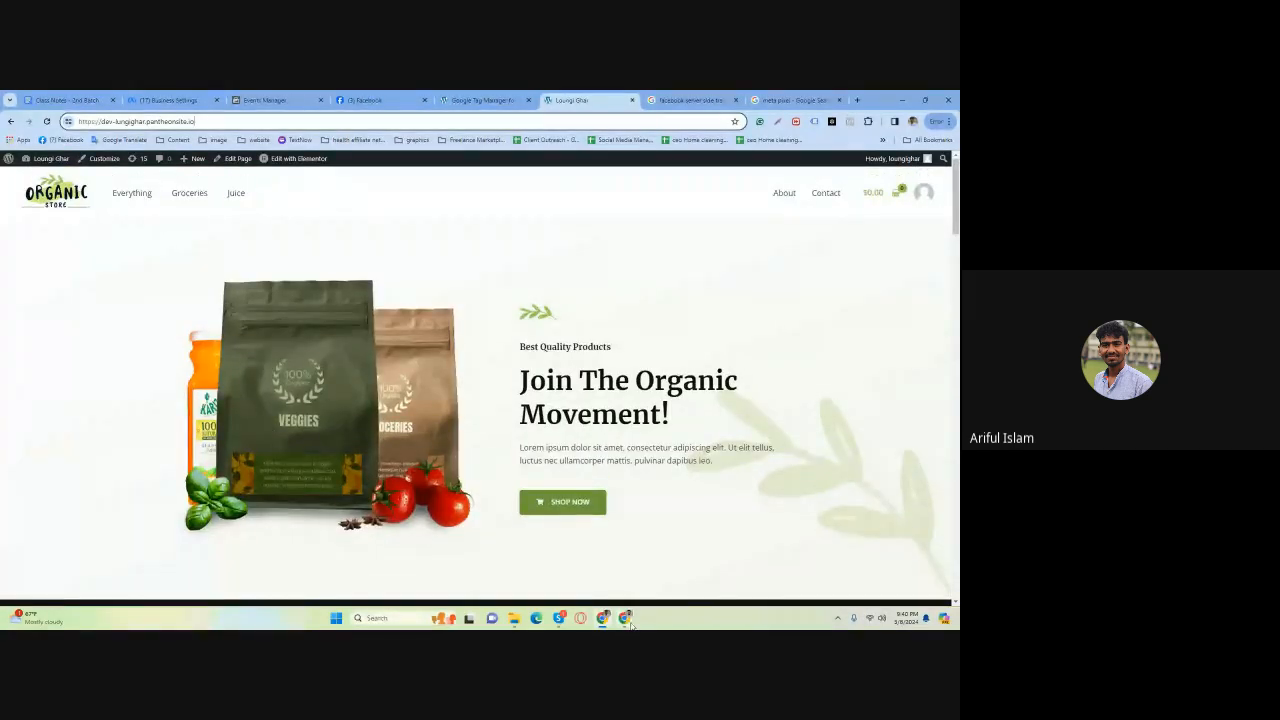
# Switch to the Tag Plan spreadsheet and examine the whole Marketing Tag Plan table from the SL to the Purpose column.
pyautogui.moveTo(625, 618)
pyautogui.click(593, 577)
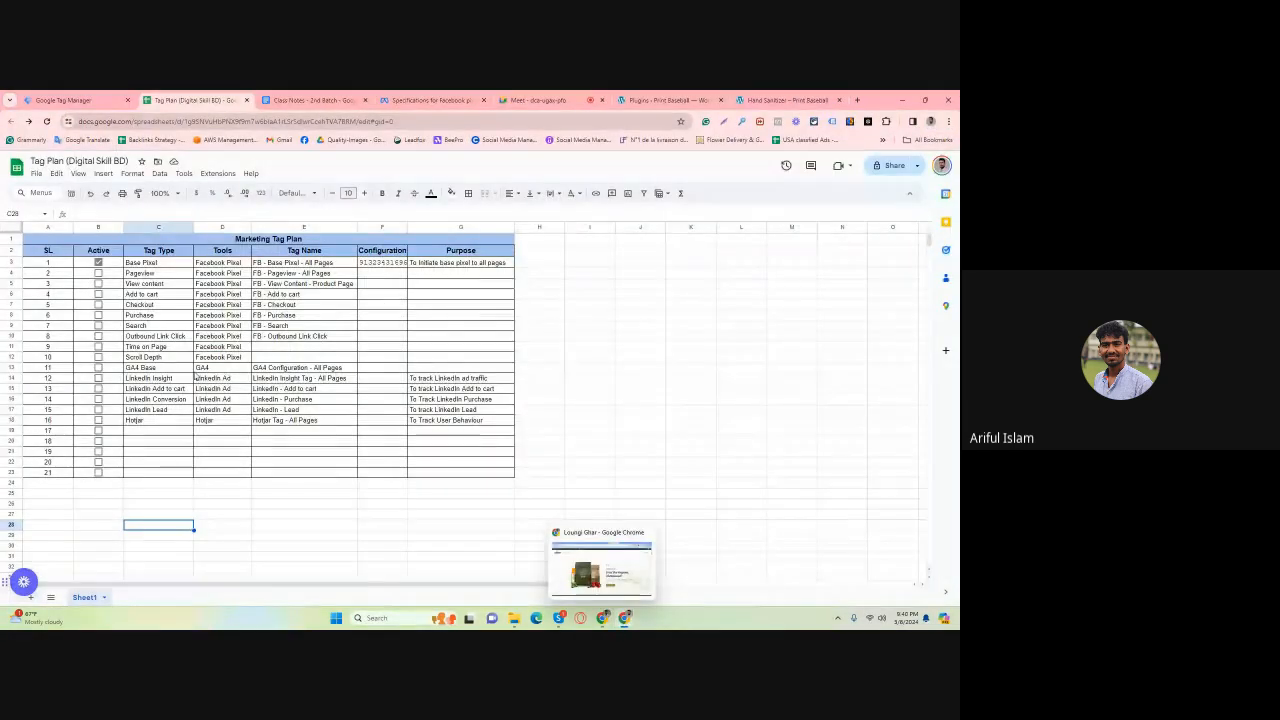
pyautogui.click(548, 316)
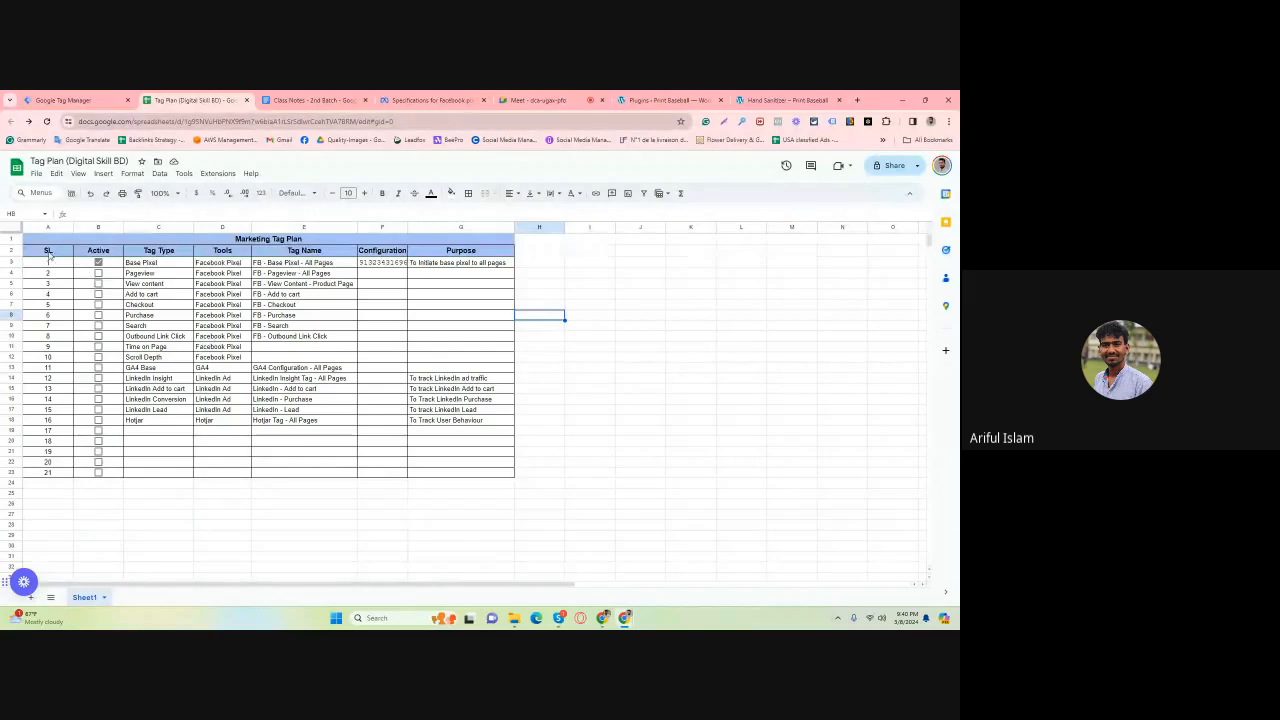
pyautogui.moveTo(44, 242); pyautogui.dragTo(359, 476)
pyautogui.click(590, 430)
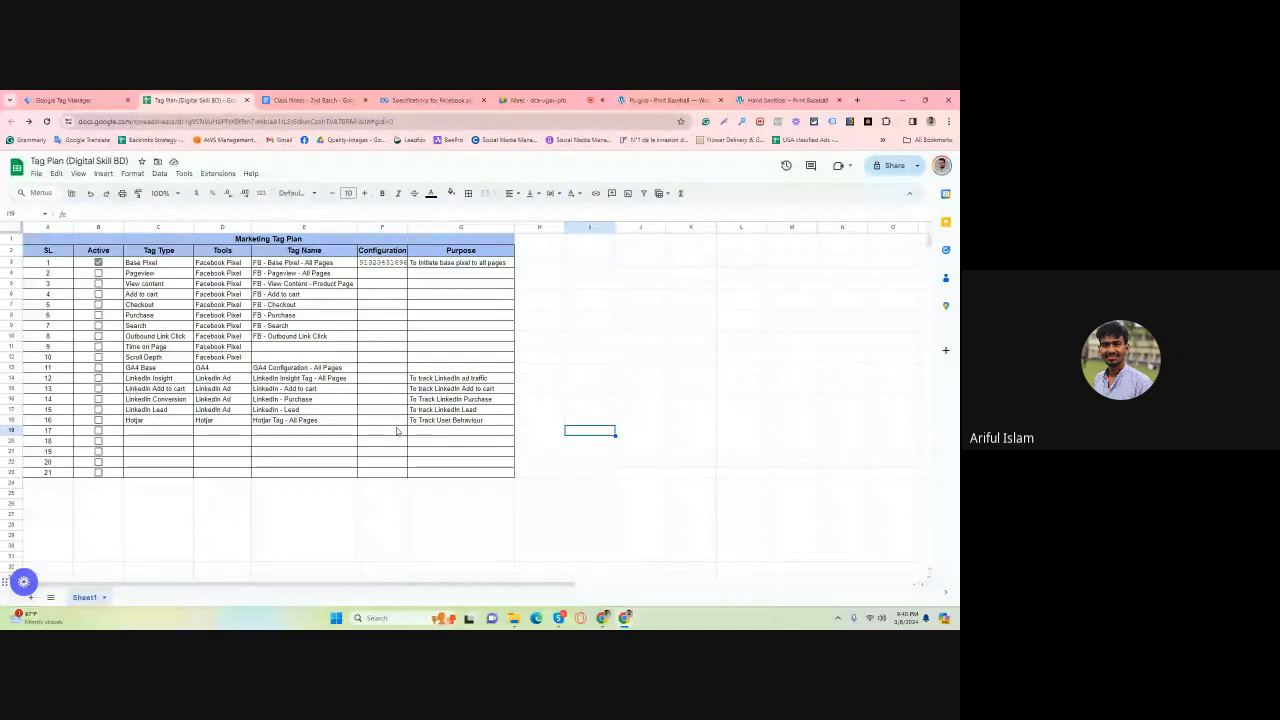
pyautogui.moveTo(34, 248); pyautogui.dragTo(483, 473)
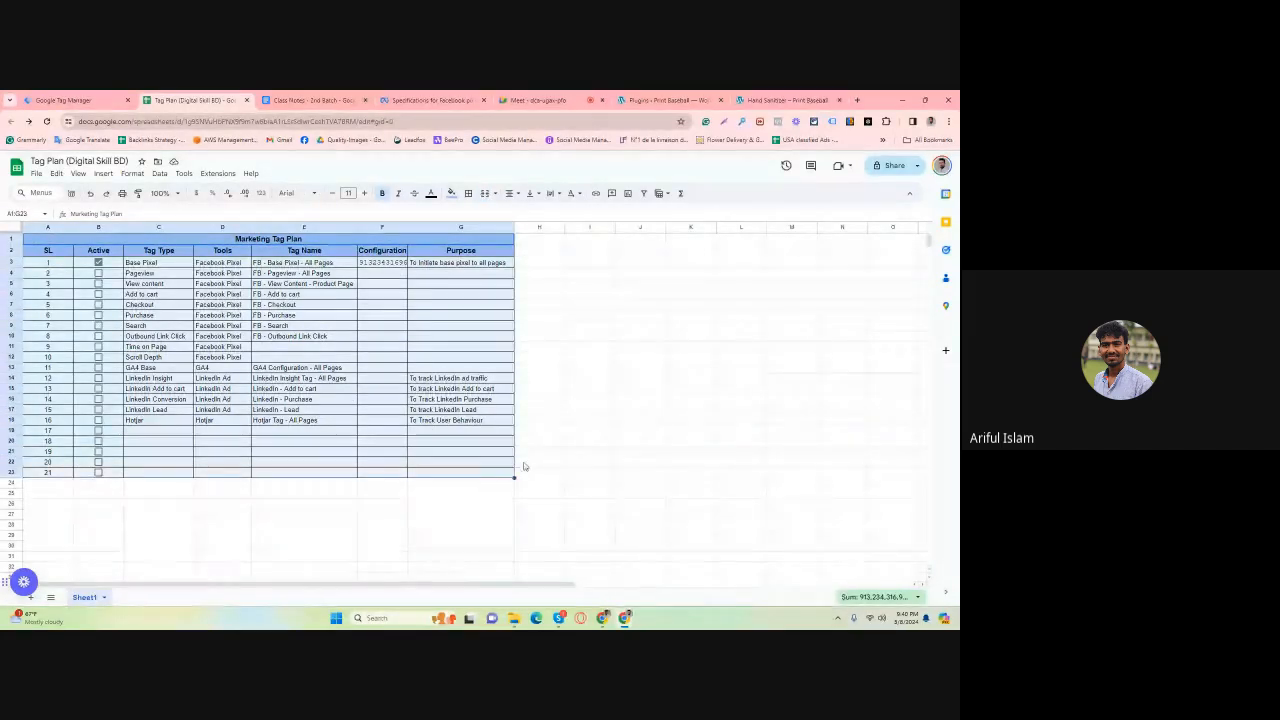
pyautogui.click(540, 431)
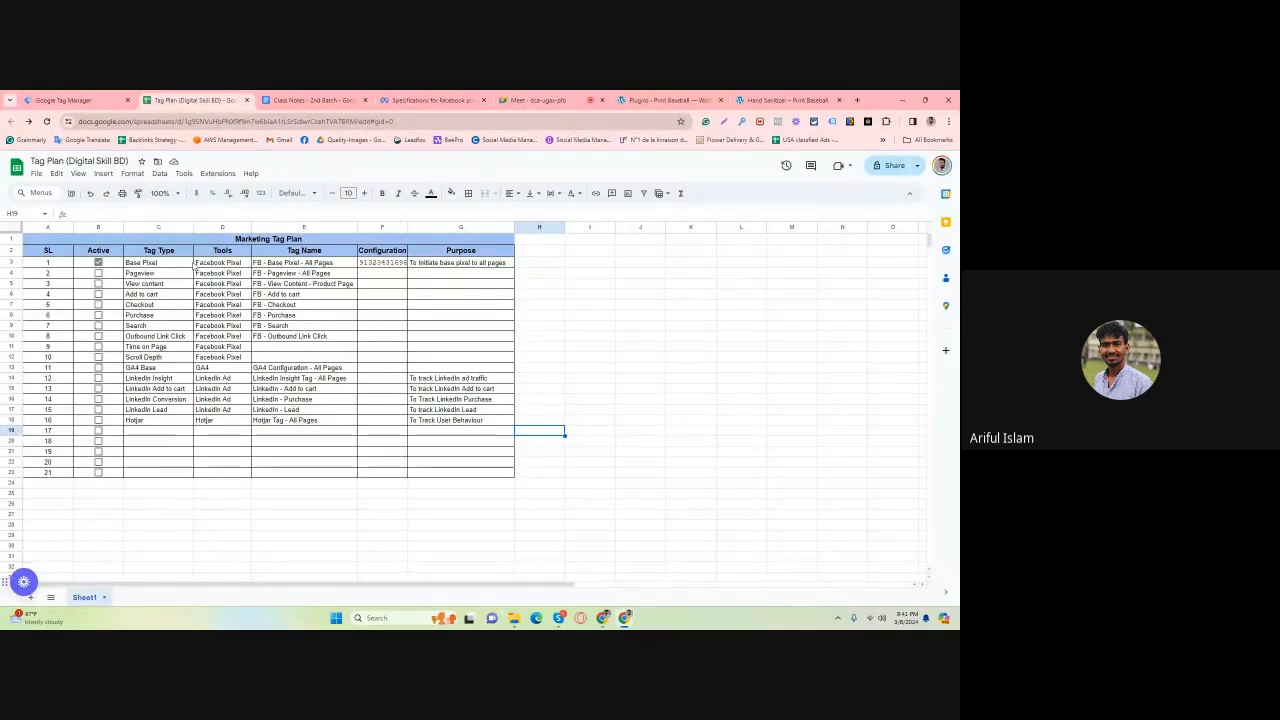
# Review the Marketing Tag Plan's Tag Type entries one by one from Base Pixel to Time on Page.
pyautogui.click(178, 264)
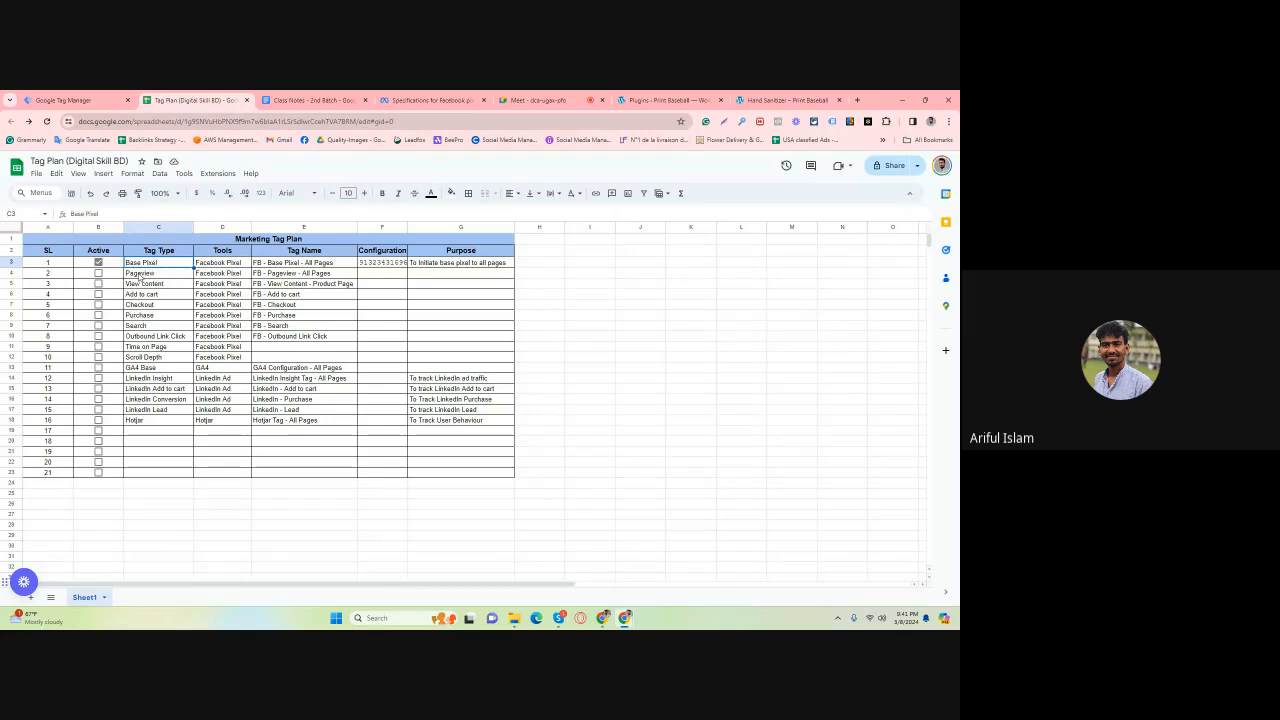
pyautogui.click(140, 276)
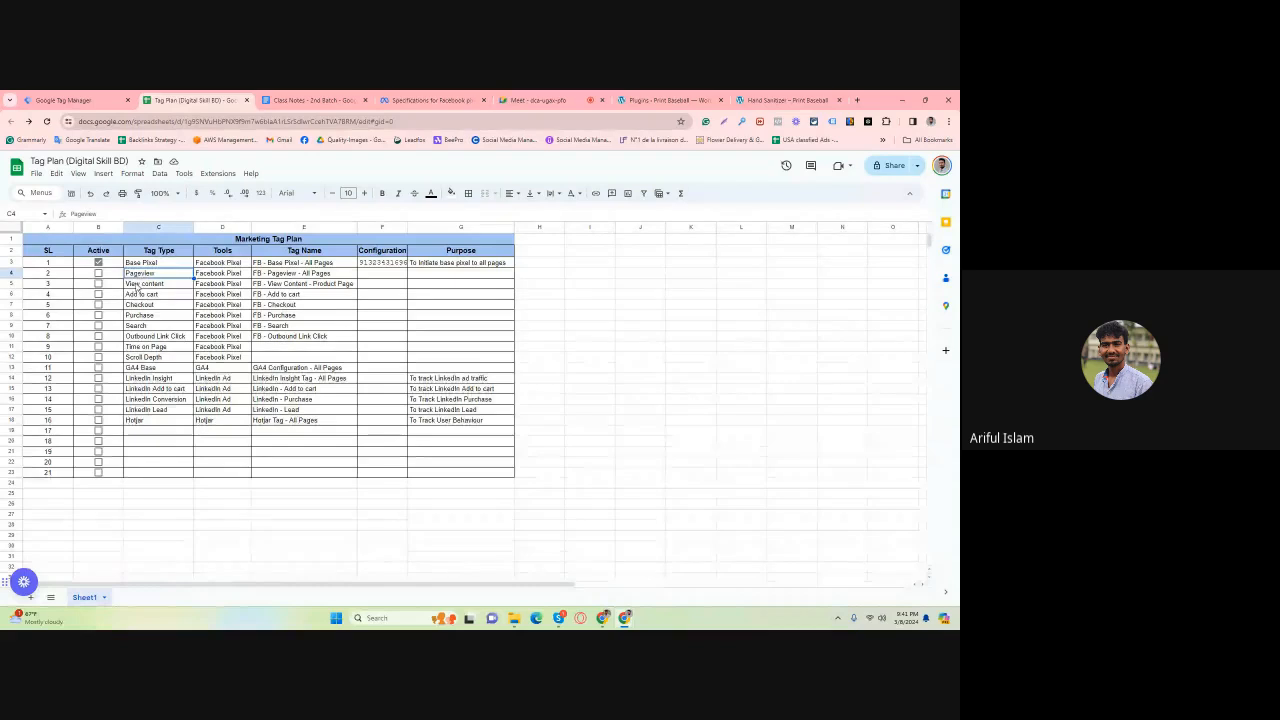
pyautogui.click(137, 285)
pyautogui.click(138, 294)
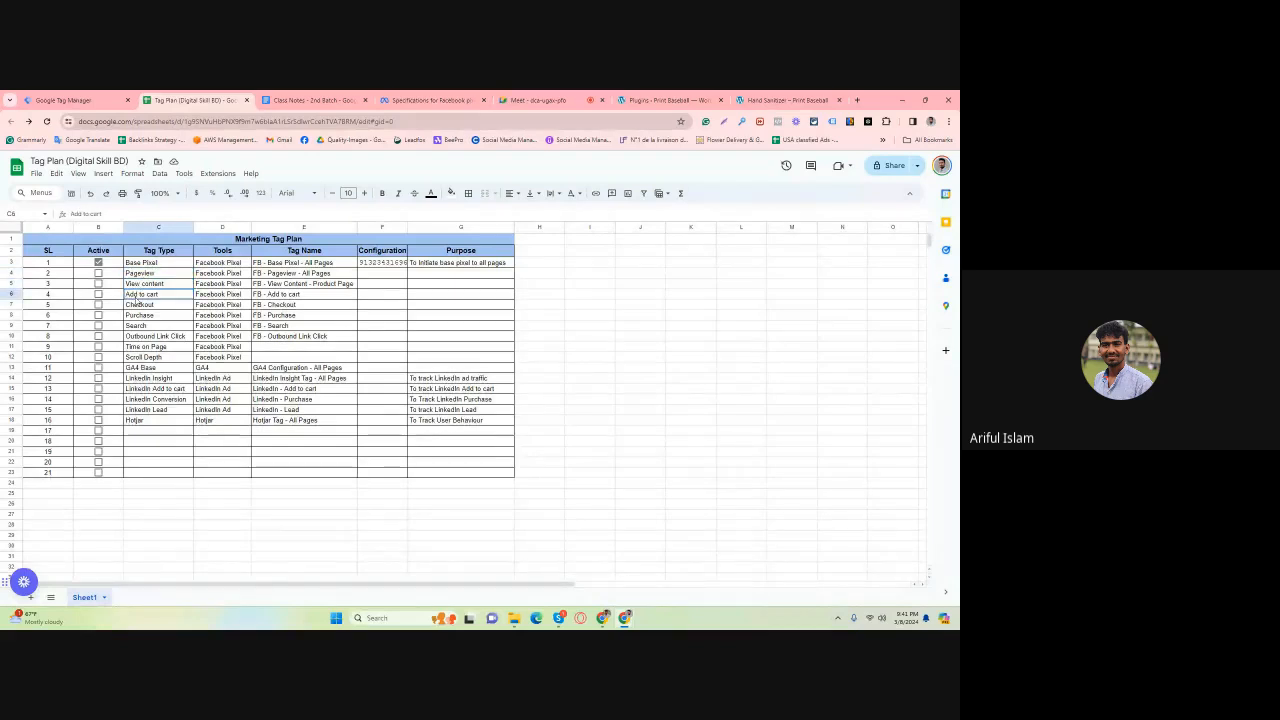
pyautogui.click(141, 305)
pyautogui.click(140, 315)
pyautogui.click(142, 326)
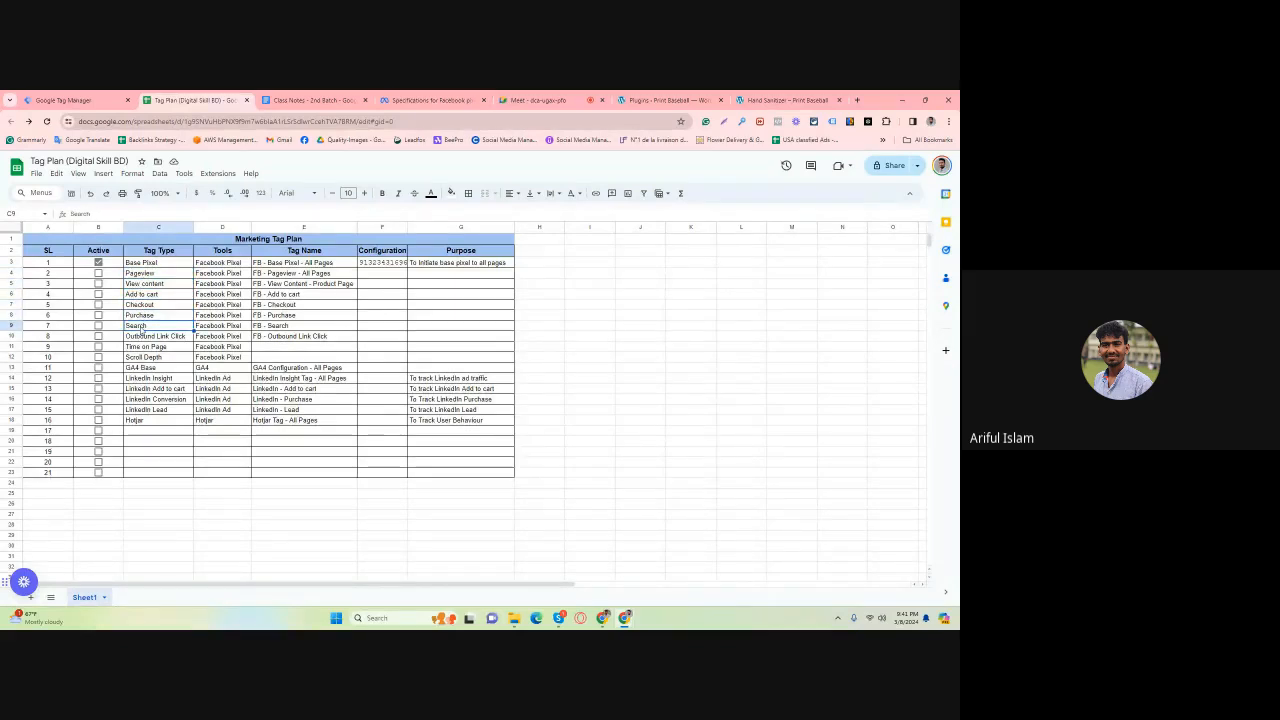
pyautogui.click(142, 340)
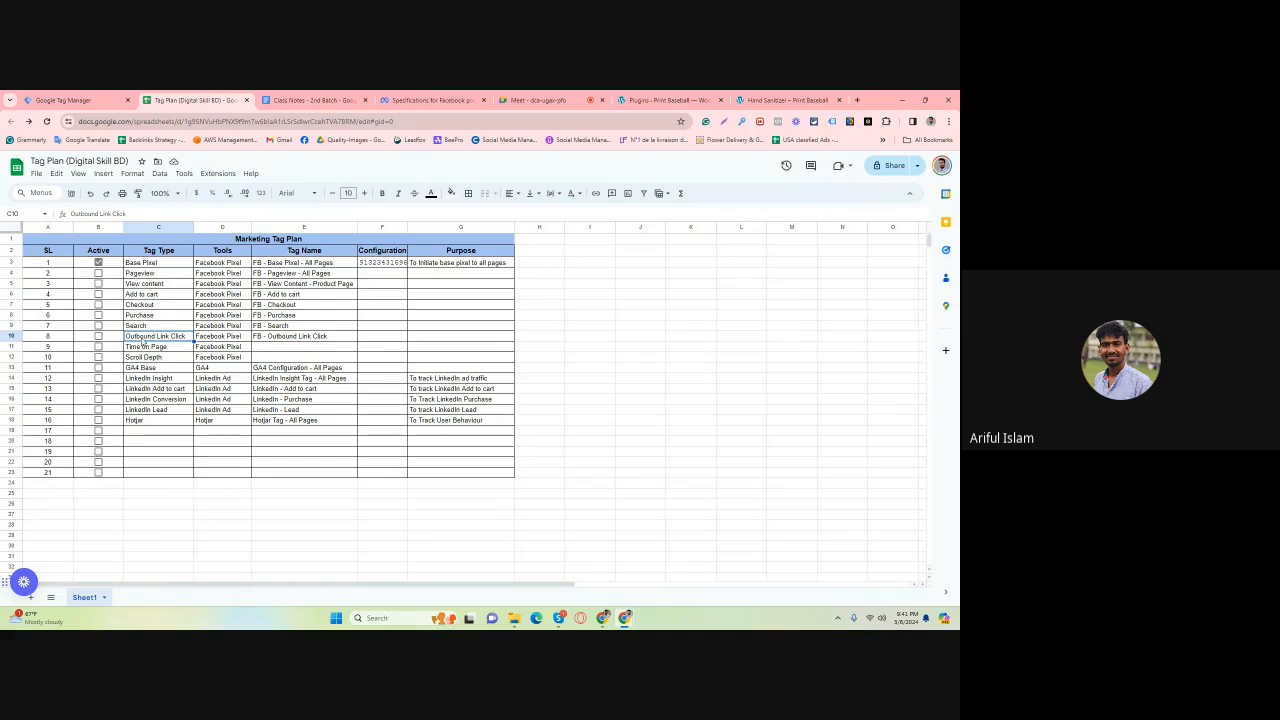
pyautogui.click(142, 348)
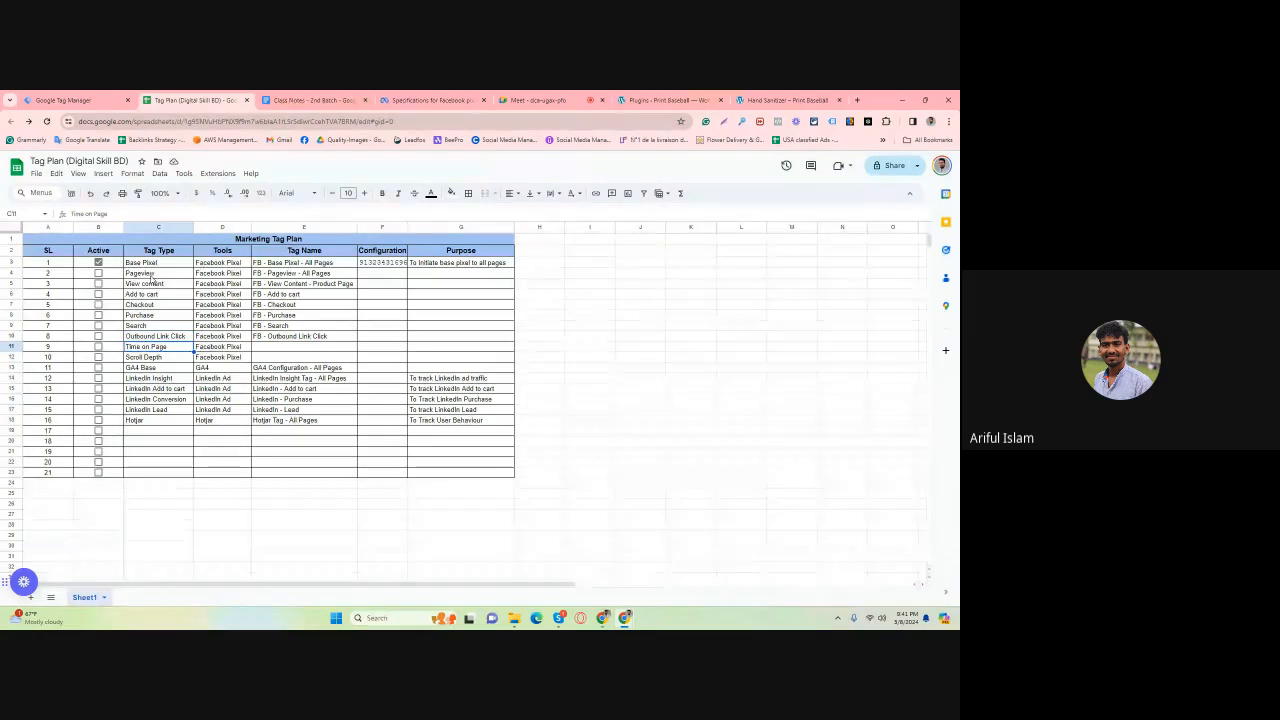
# Examine the plan's Facebook Pixel event rows again, from Pageview through Add to cart, Checkout and Purchase to Search.
pyautogui.click(150, 273)
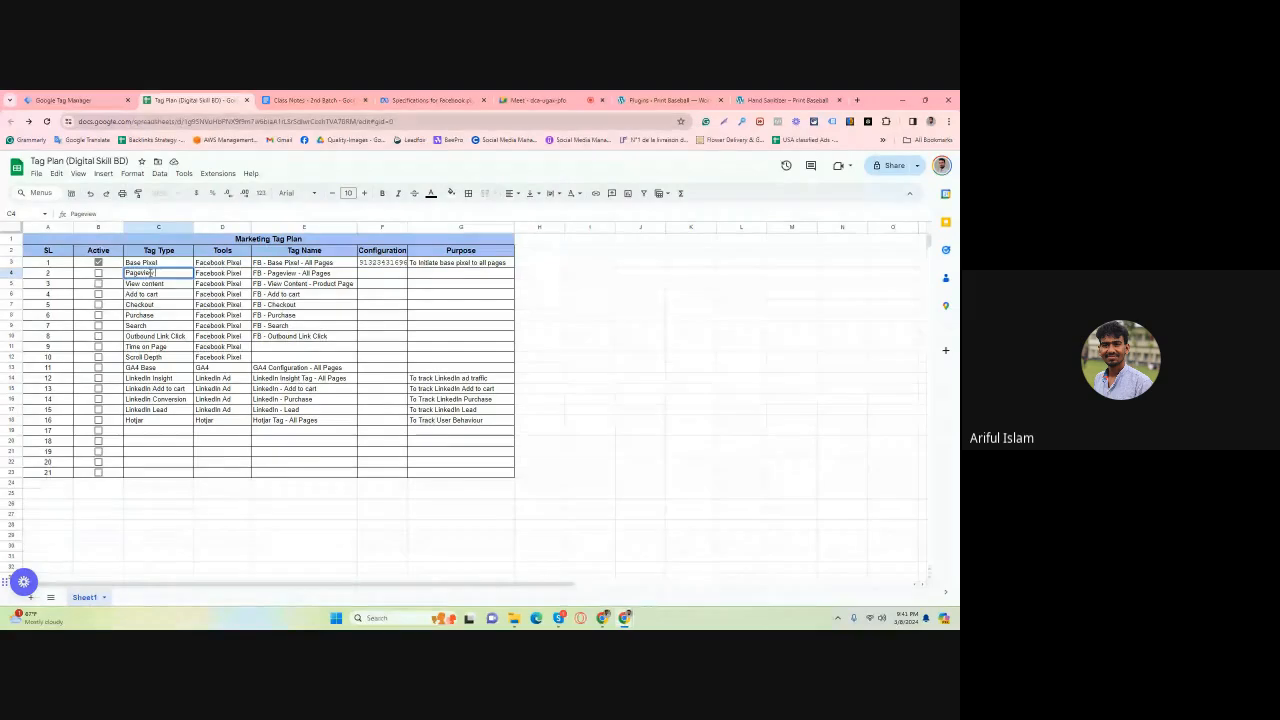
pyautogui.press('Right')
pyautogui.click(135, 285)
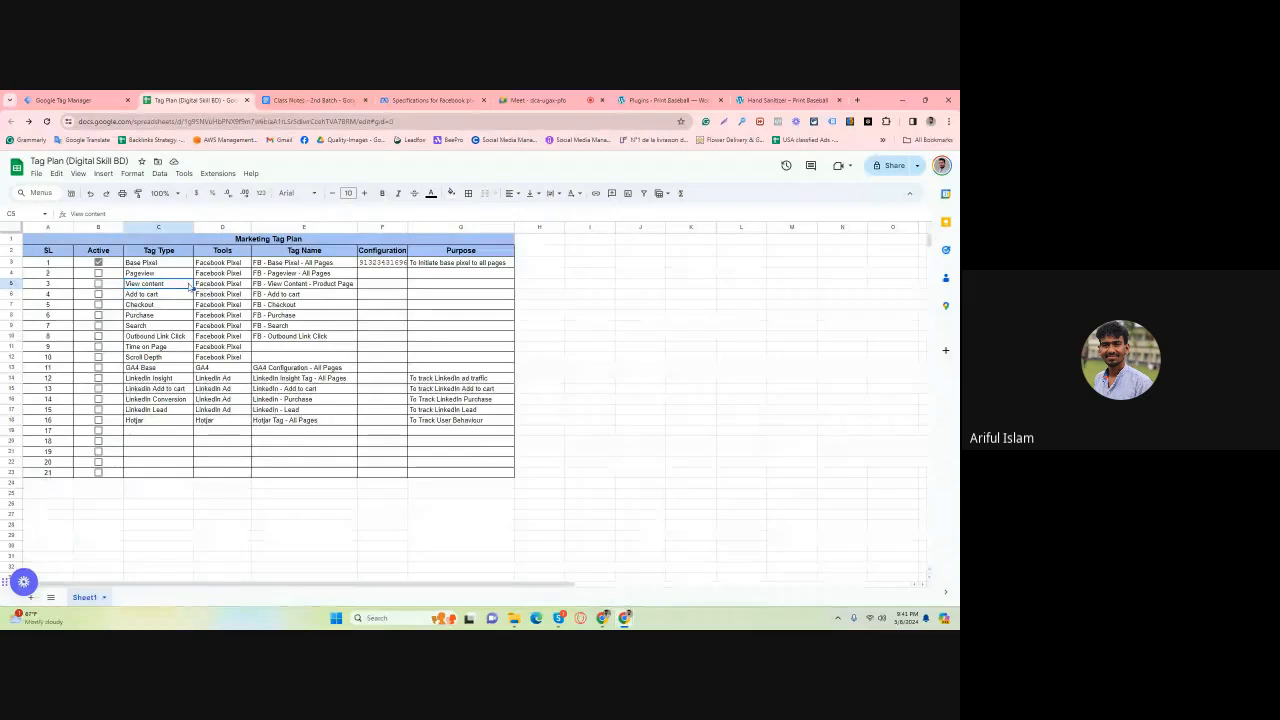
pyautogui.press('Right')
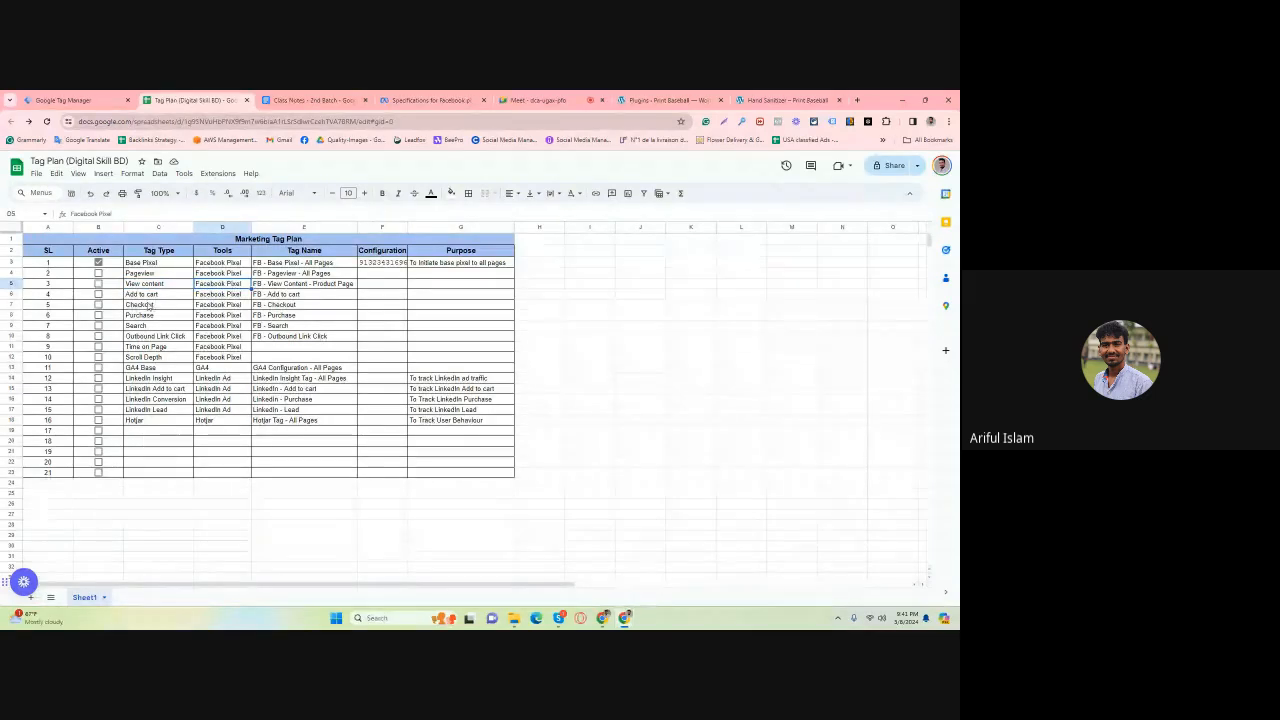
pyautogui.tripleClick(142, 295)
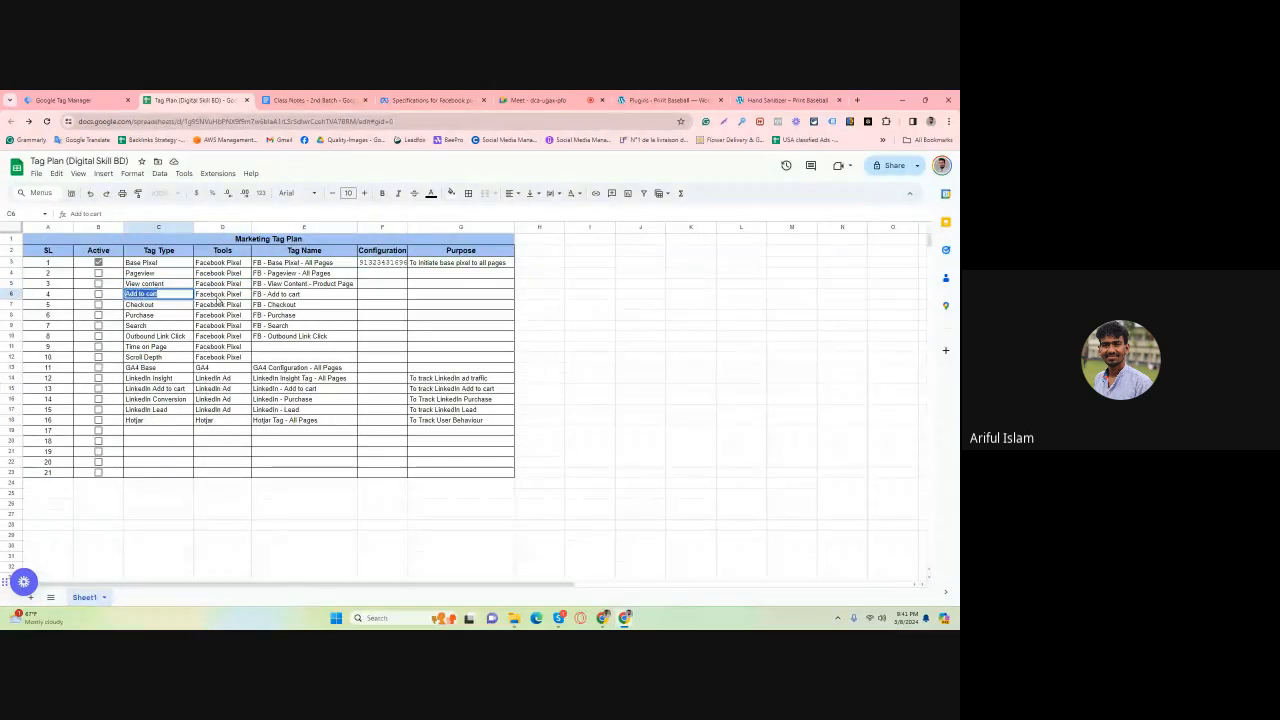
pyautogui.press('Tab')
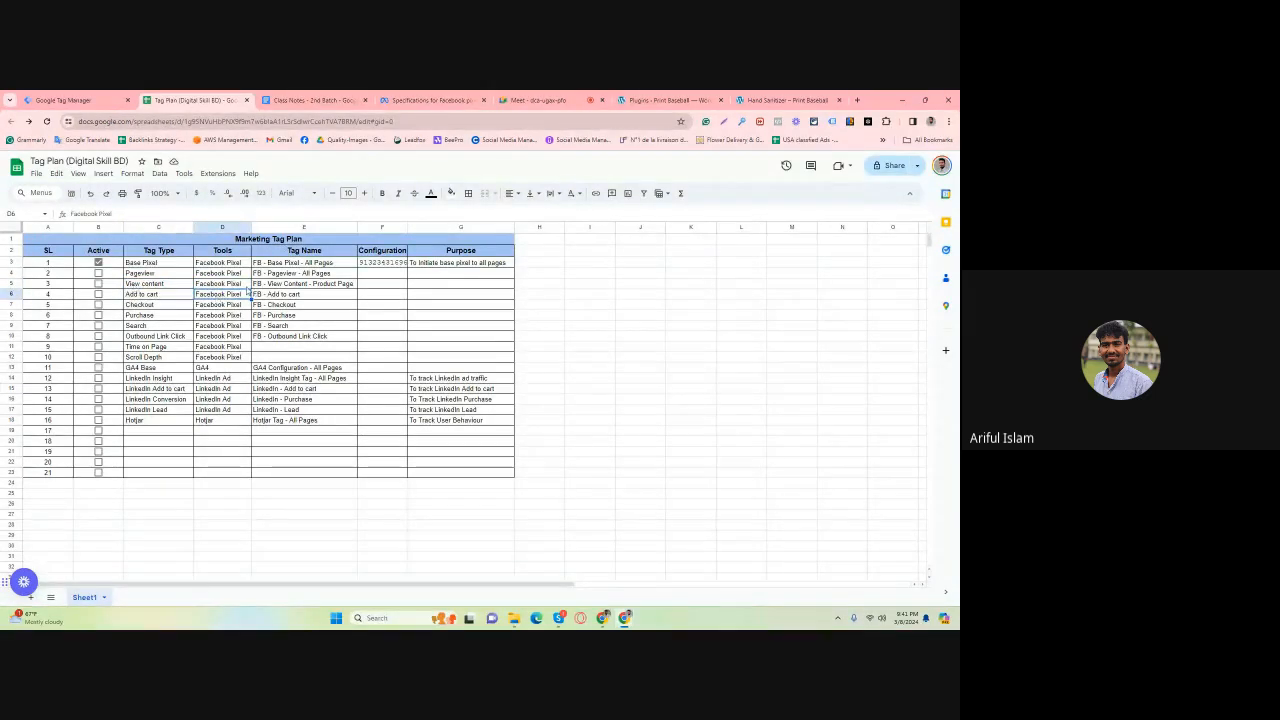
pyautogui.tripleClick(140, 304)
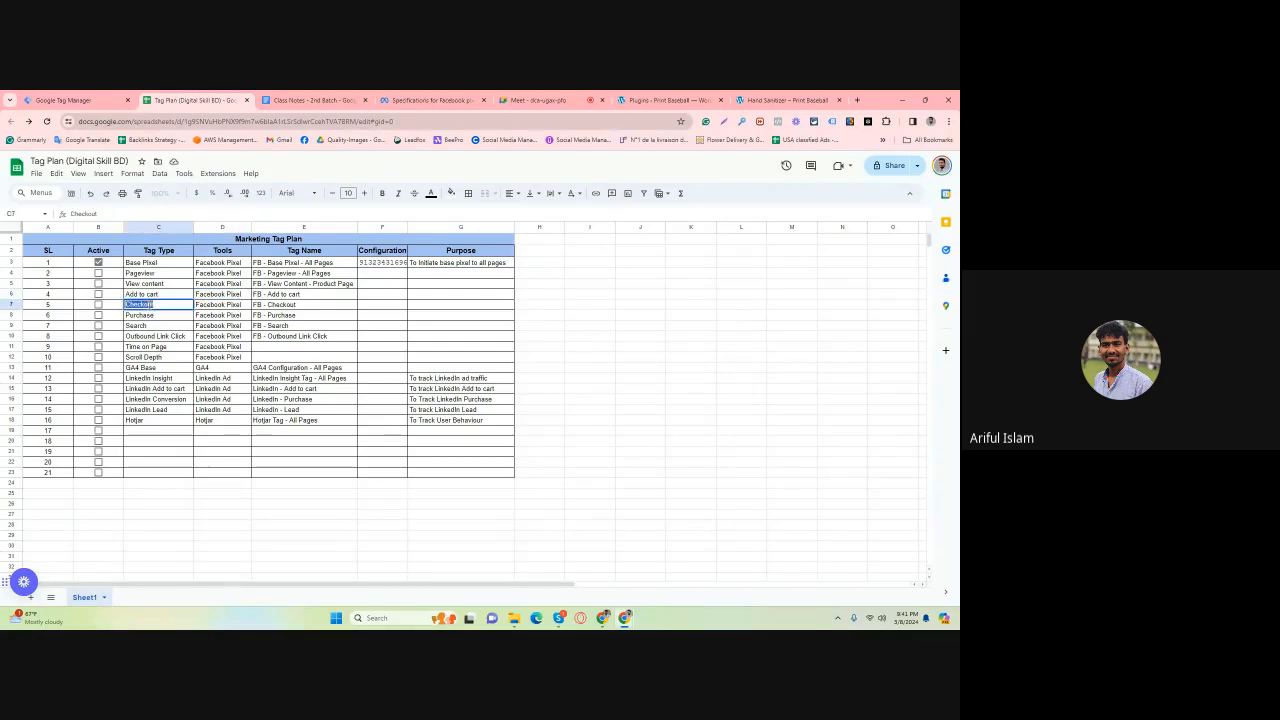
pyautogui.press('Tab')
pyautogui.click(147, 317)
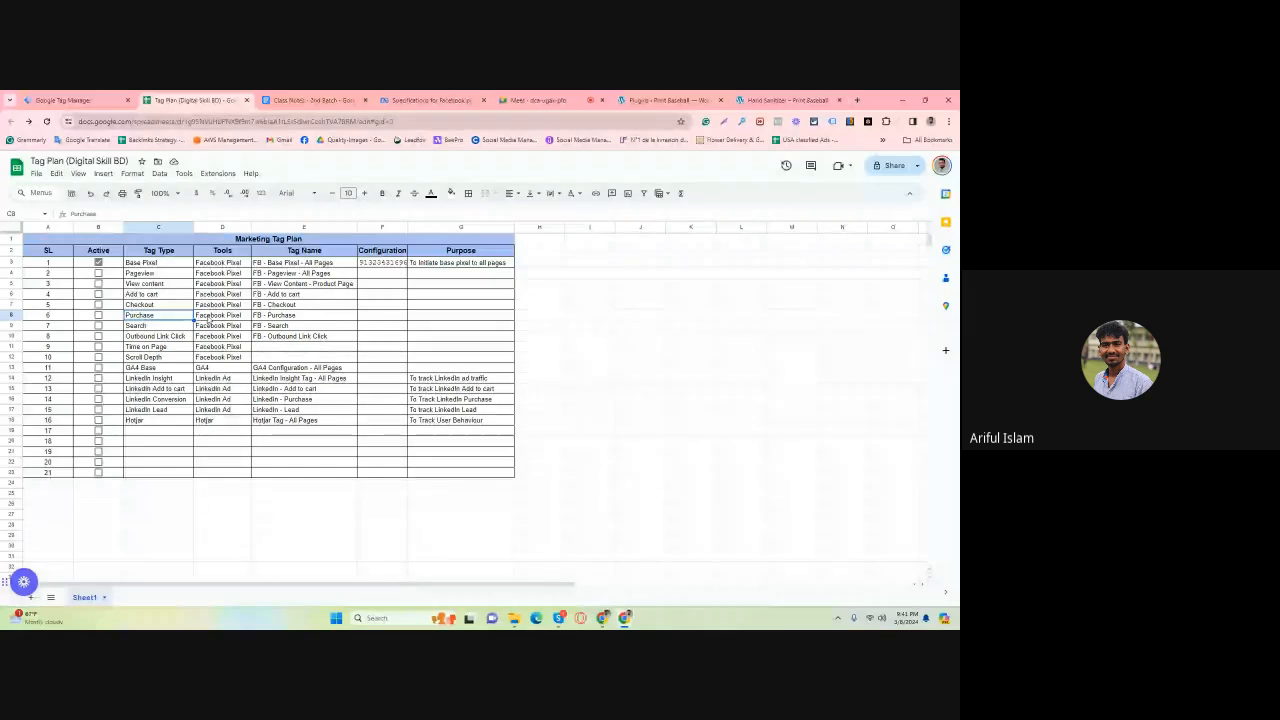
pyautogui.press('Down')
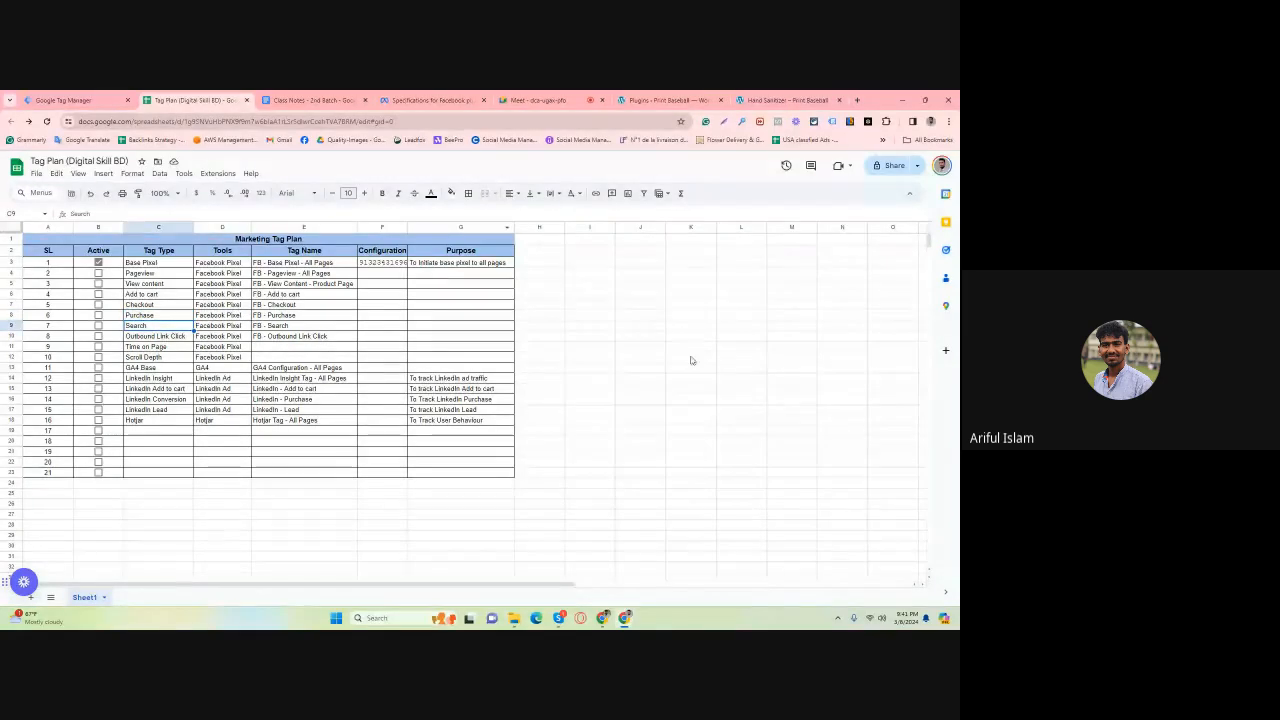
# Look over the store homepage down to the Trending Products section in the other browser window and return to the Tag Plan spreadsheet.
pyautogui.click(602, 616)
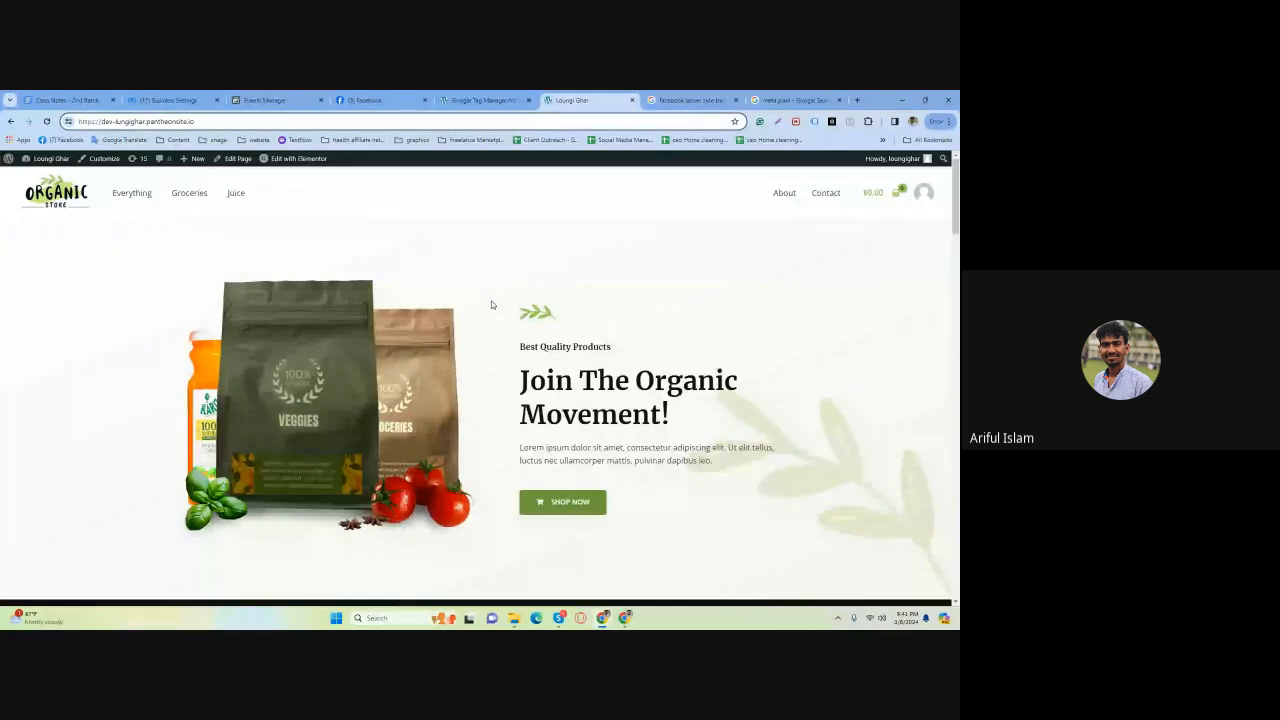
pyautogui.scroll(-7, 123, 326)
pyautogui.scroll(7, 123, 326)
pyautogui.scroll(-15, 157, 343)
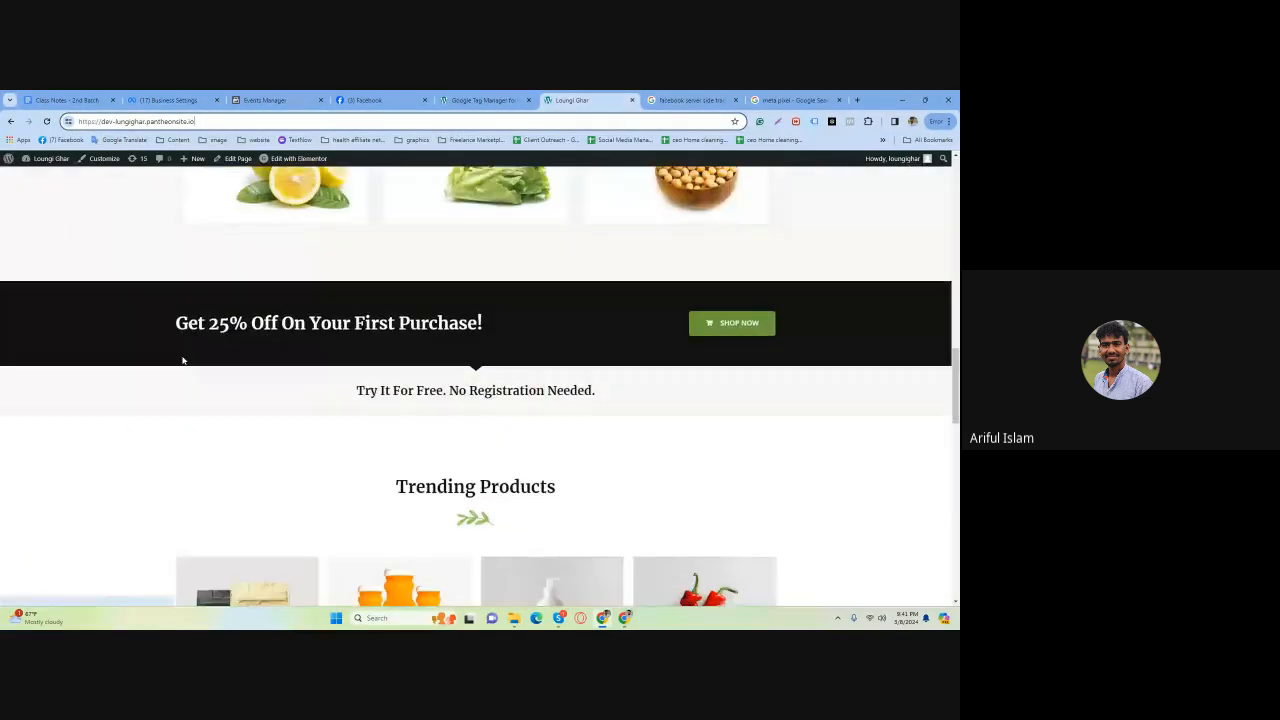
pyautogui.scroll(15, 182, 358)
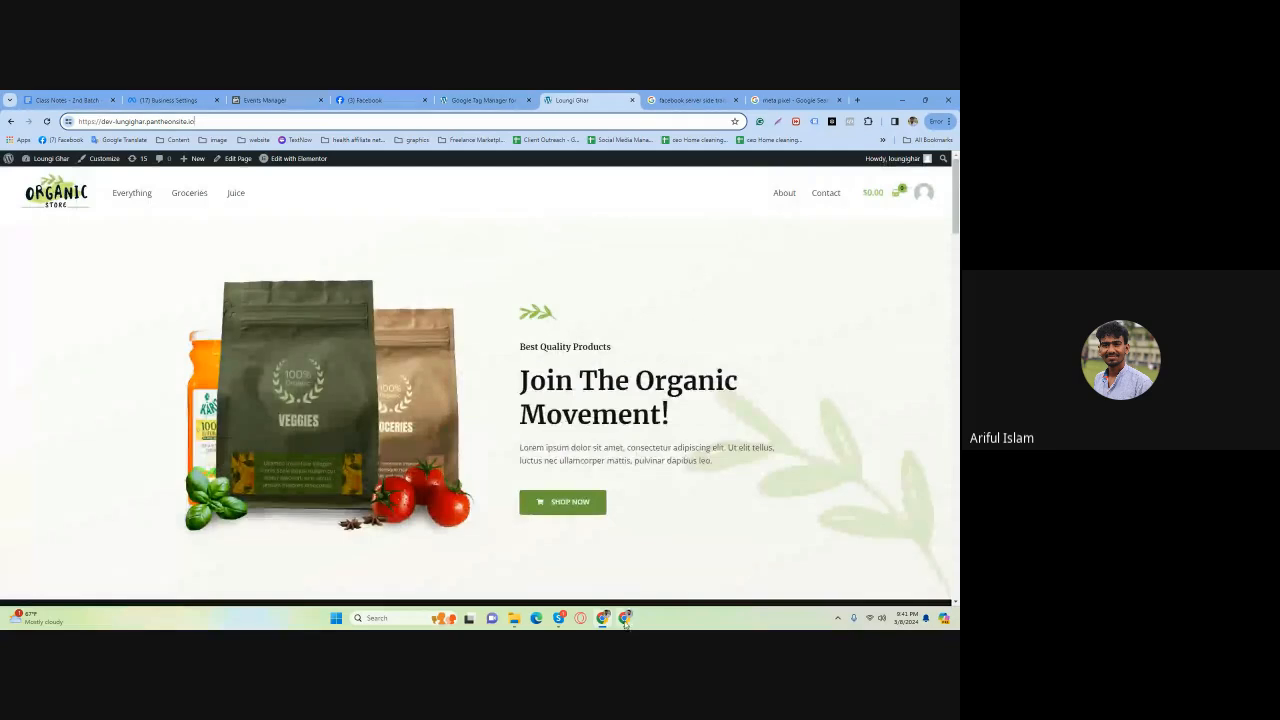
pyautogui.moveTo(624, 625)
pyautogui.click(568, 565)
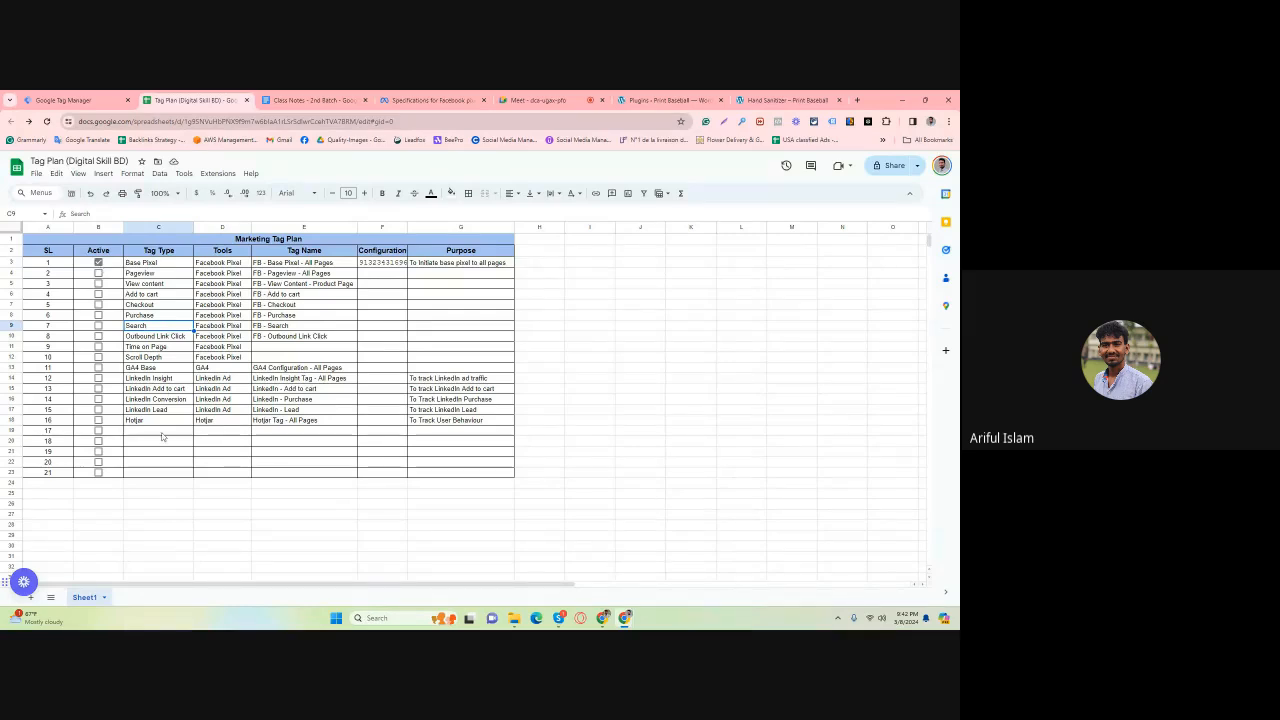
pyautogui.click(98, 273)
pyautogui.click(98, 284)
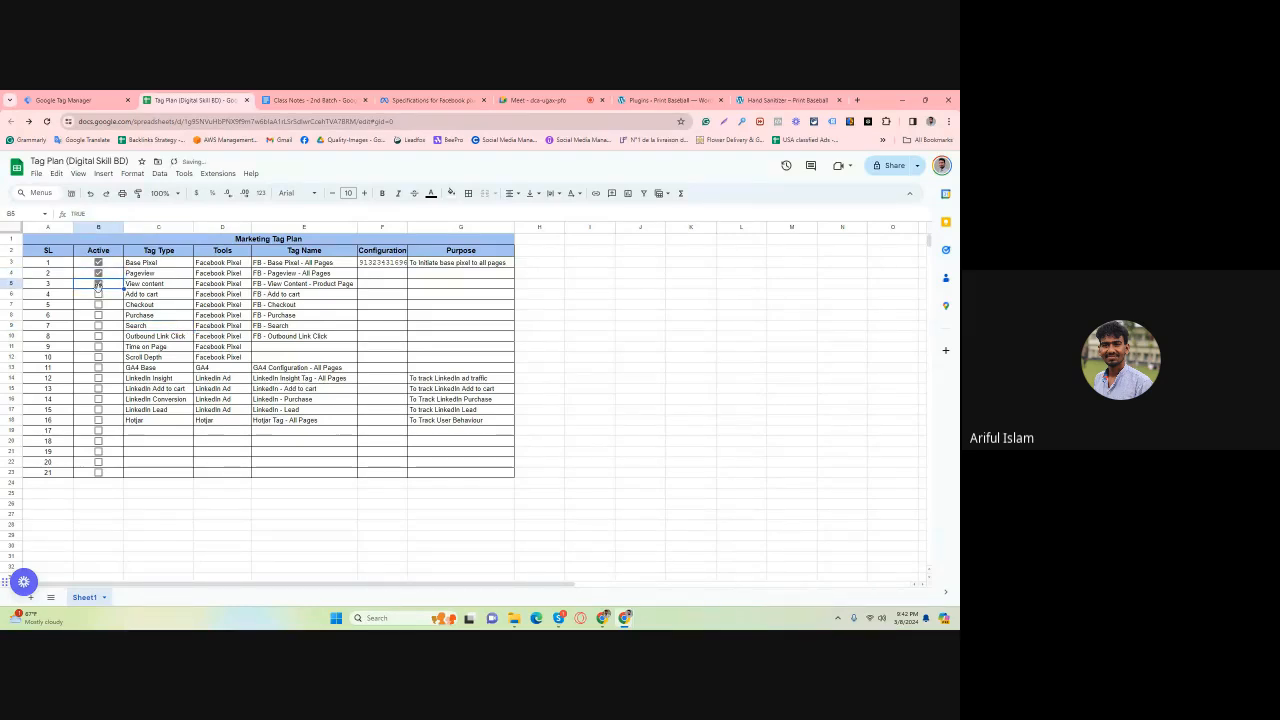
pyautogui.click(99, 289)
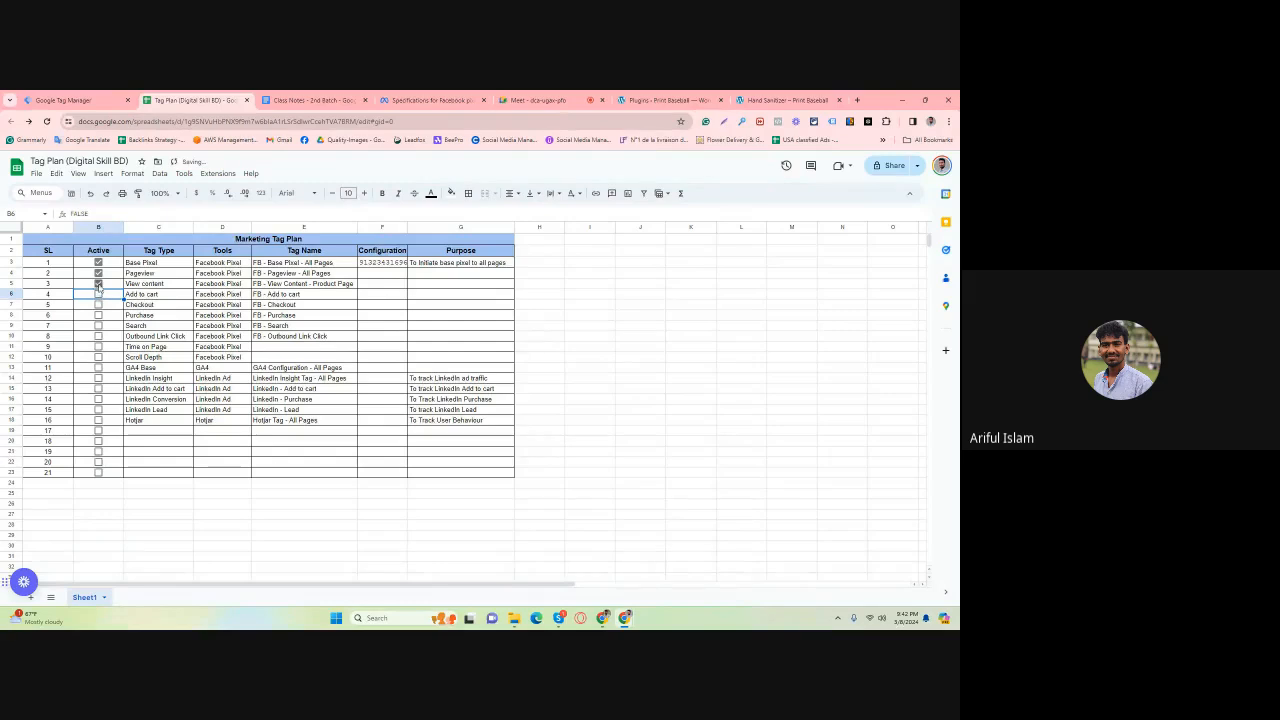
pyautogui.click(98, 284)
pyautogui.click(98, 273)
# Clear the Active checkbox of the Base Pixel row in the tag plan.
pyautogui.click(98, 255)
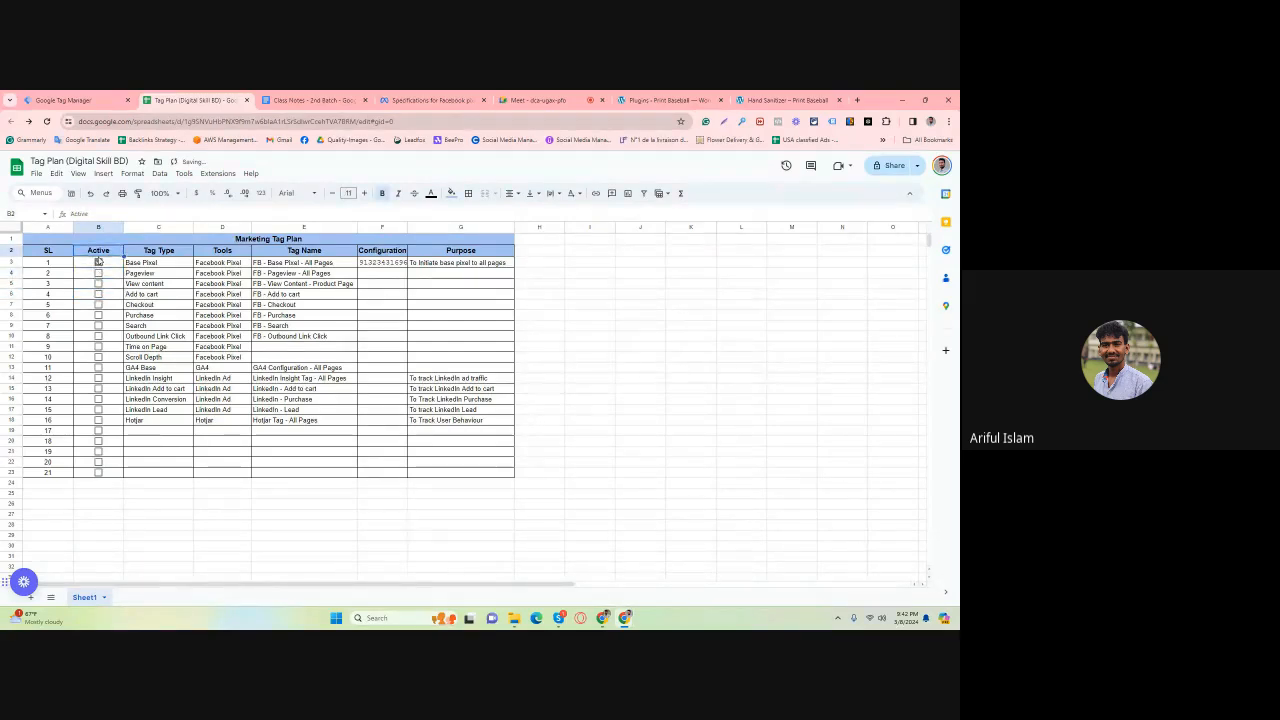
pyautogui.click(98, 262)
pyautogui.click(690, 325)
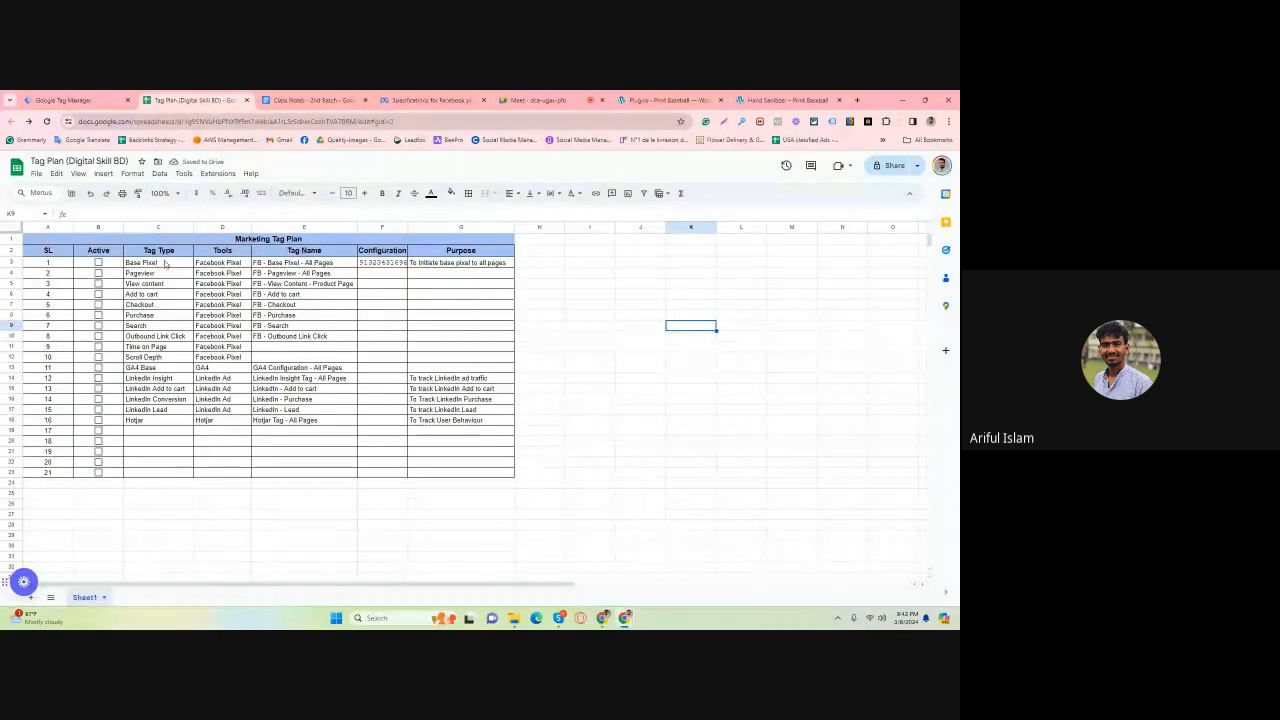
# Close the Print Baseball Plugins and Hand Sanitizer browser tabs.
pyautogui.click(668, 100)
pyautogui.click(722, 100)
pyautogui.click(722, 100)
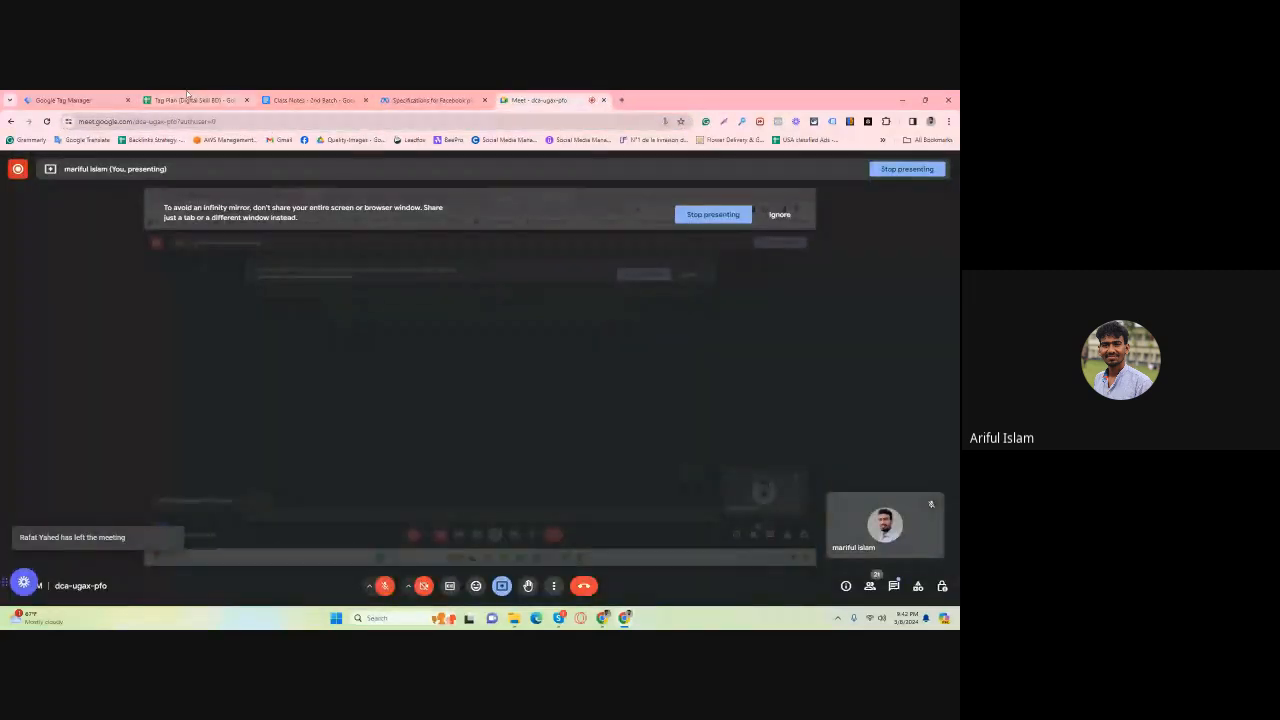
# Switch to Google Tag Manager and create a new tag named "Facebook Base Pixel".
pyautogui.click(63, 100)
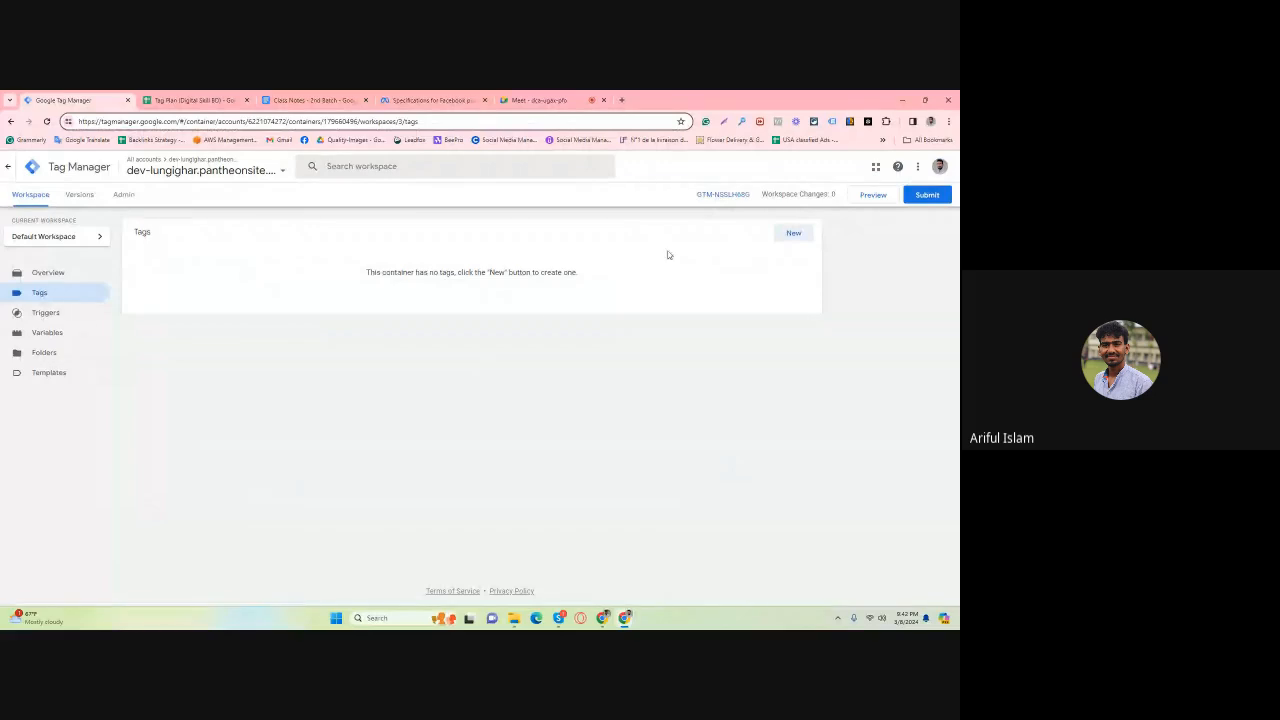
pyautogui.click(789, 236)
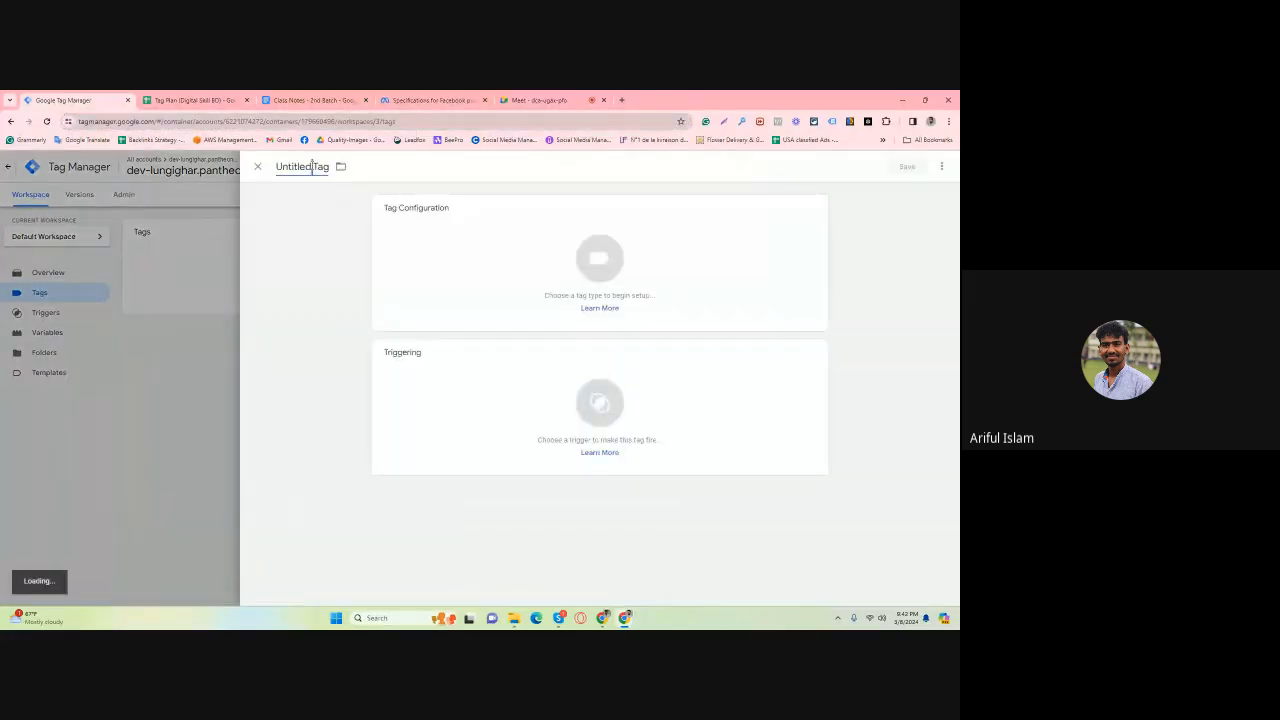
pyautogui.click(312, 166)
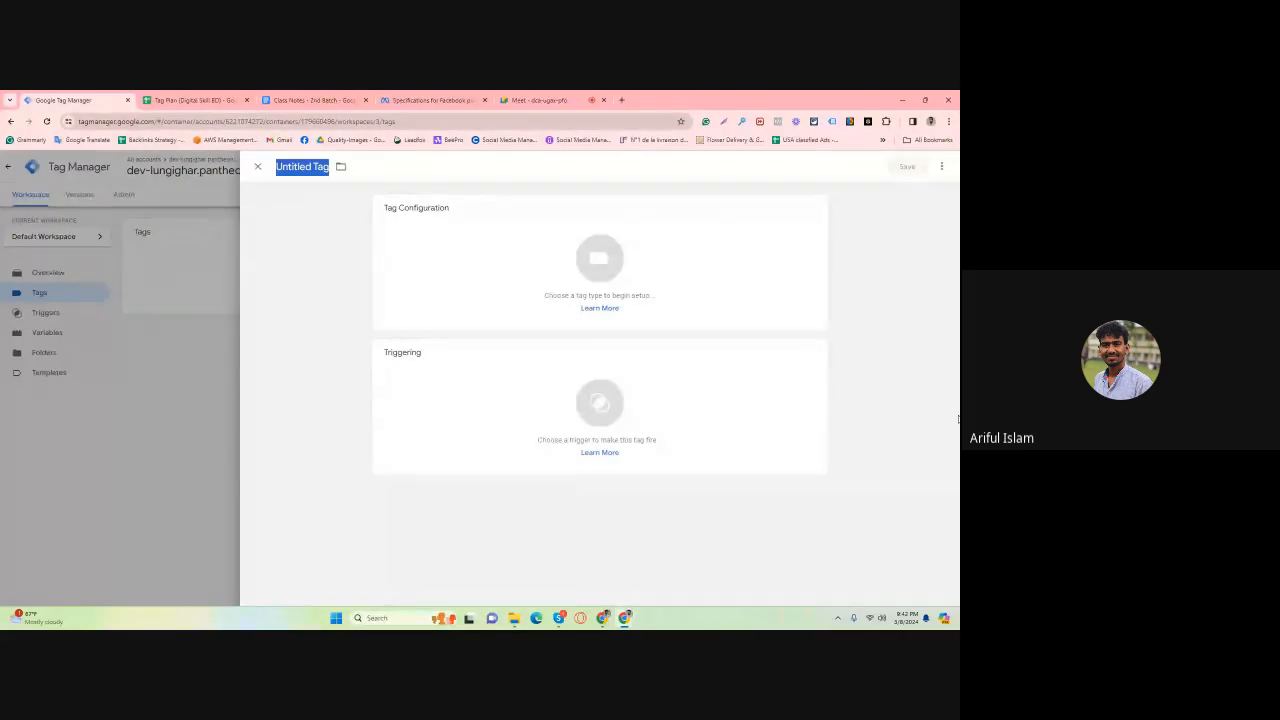
pyautogui.press('BackSpace')
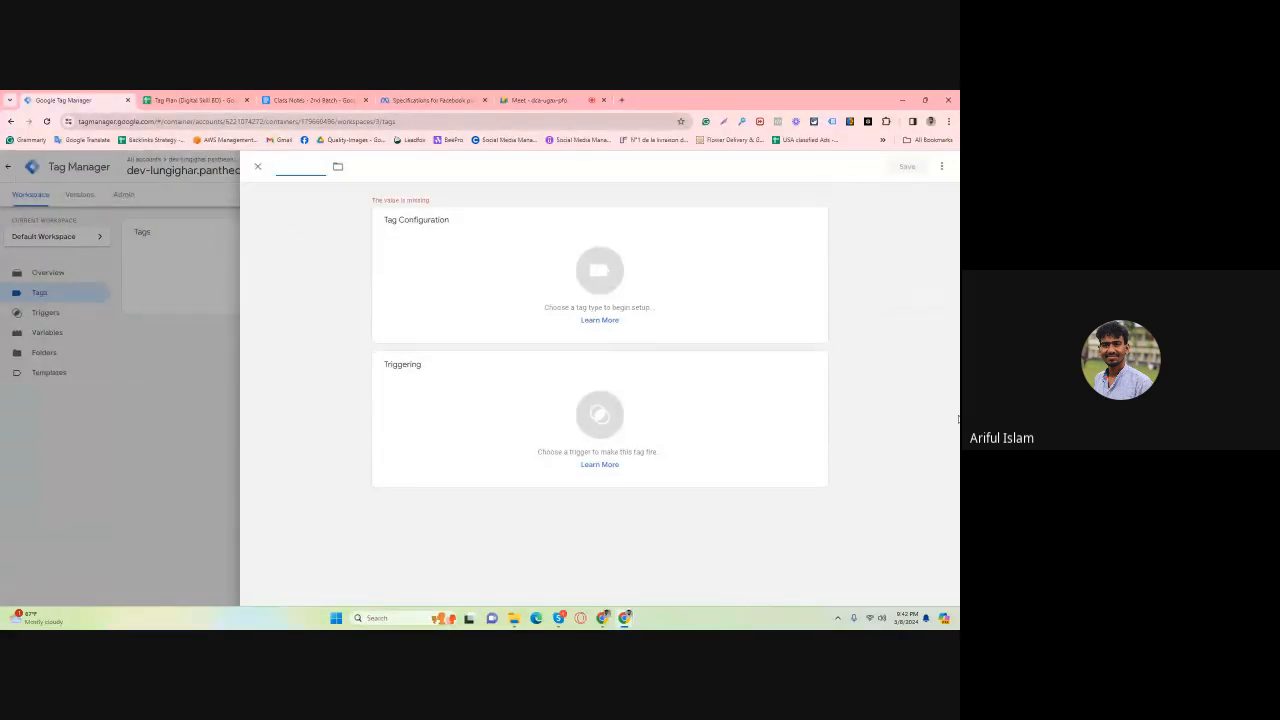
pyautogui.write('Face')
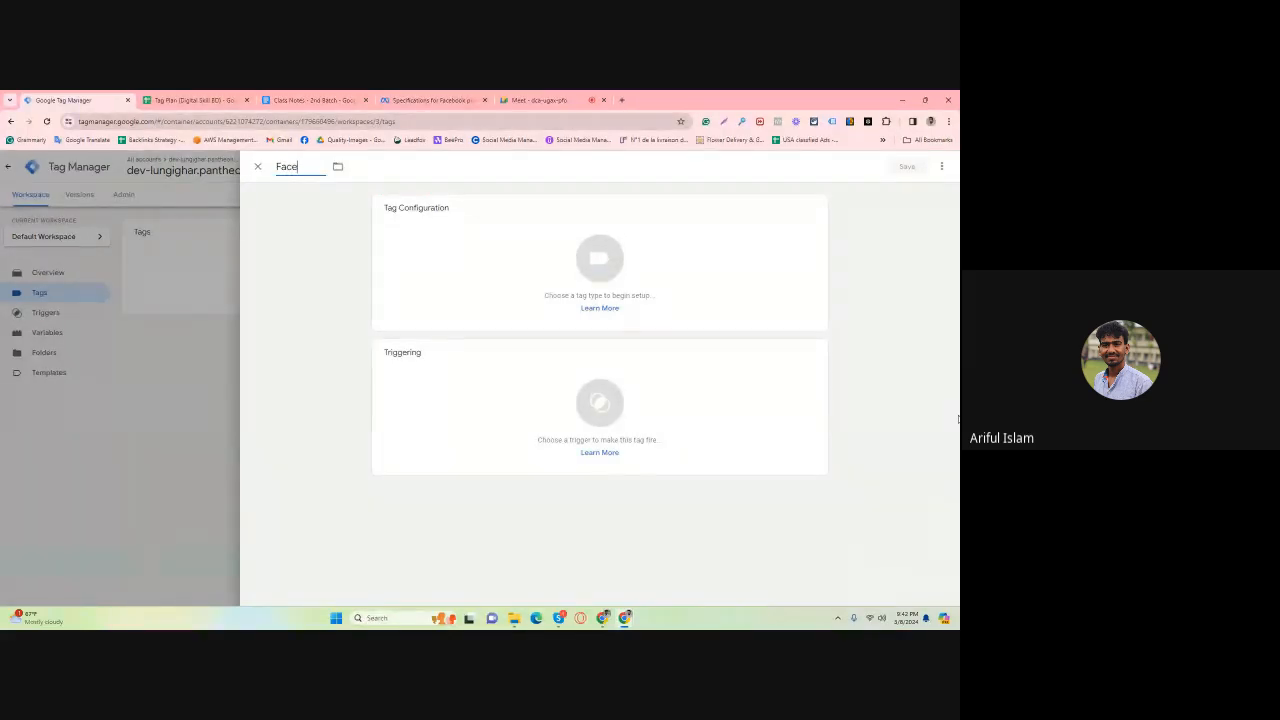
pyautogui.write('book Base Pixel')
# Set the tag type of the Facebook Base Pixel tag to Custom HTML.
pyautogui.click(624, 255)
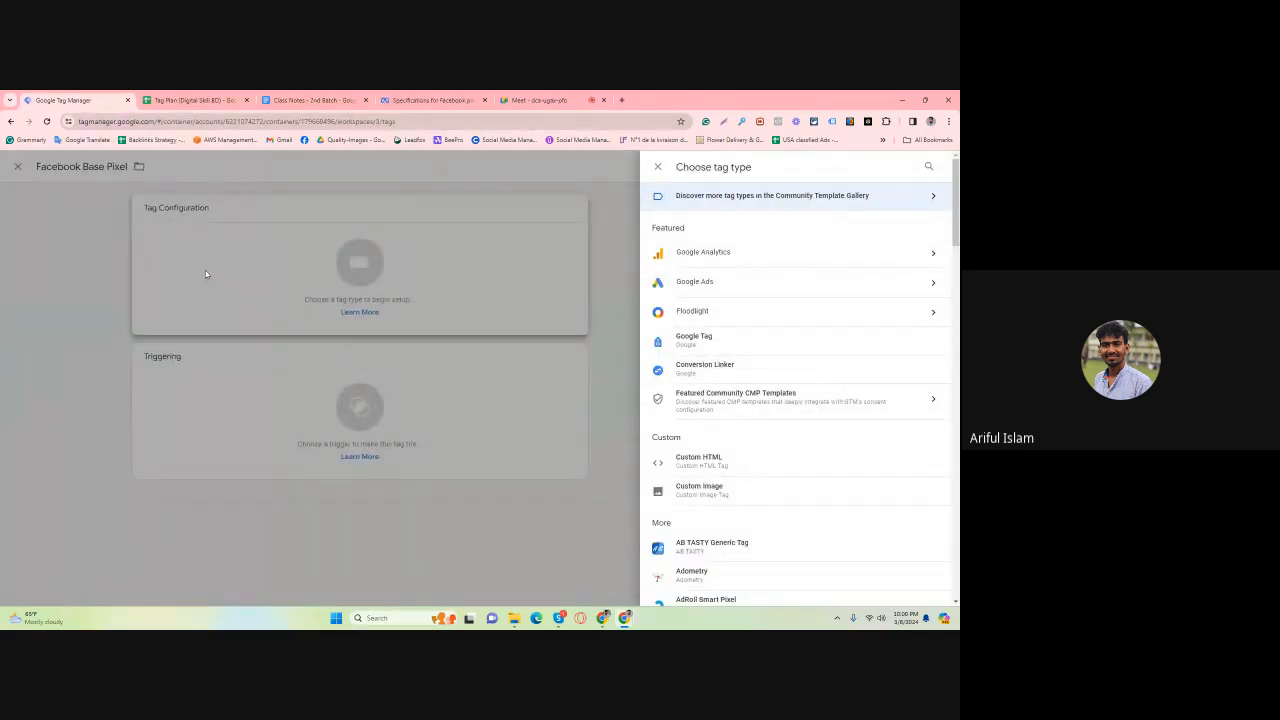
pyautogui.click(658, 167)
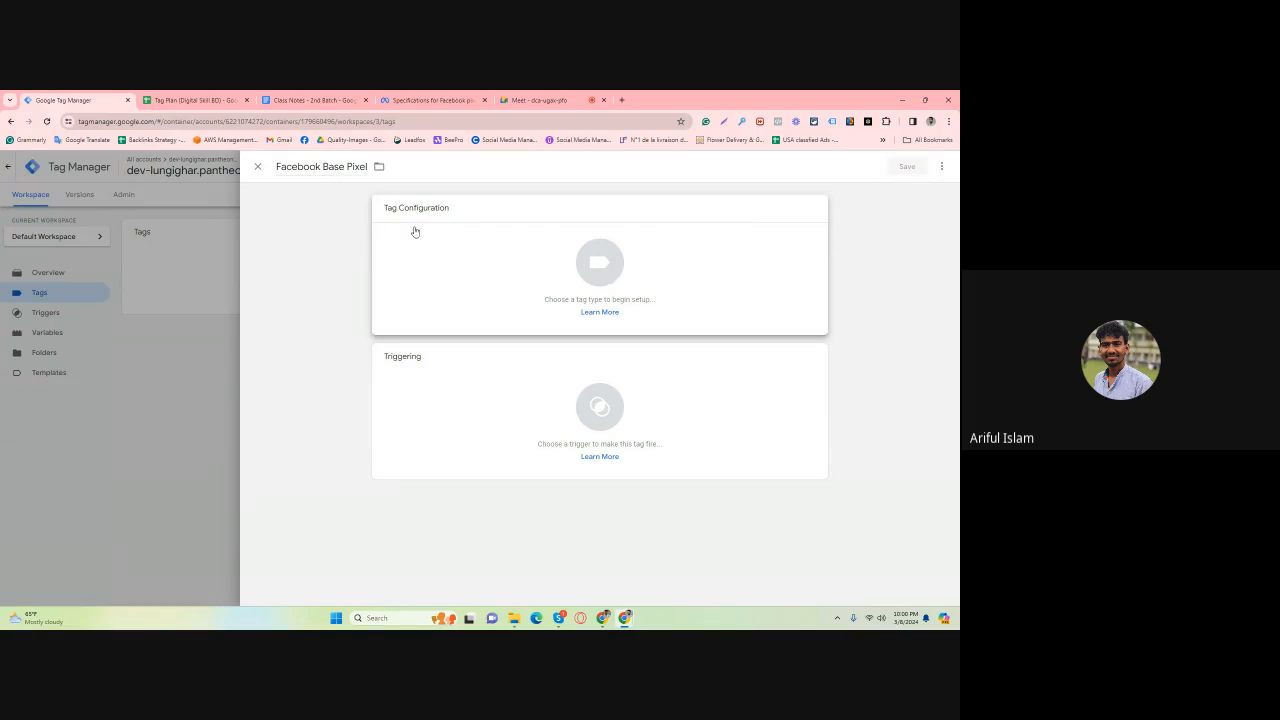
pyautogui.click(597, 283)
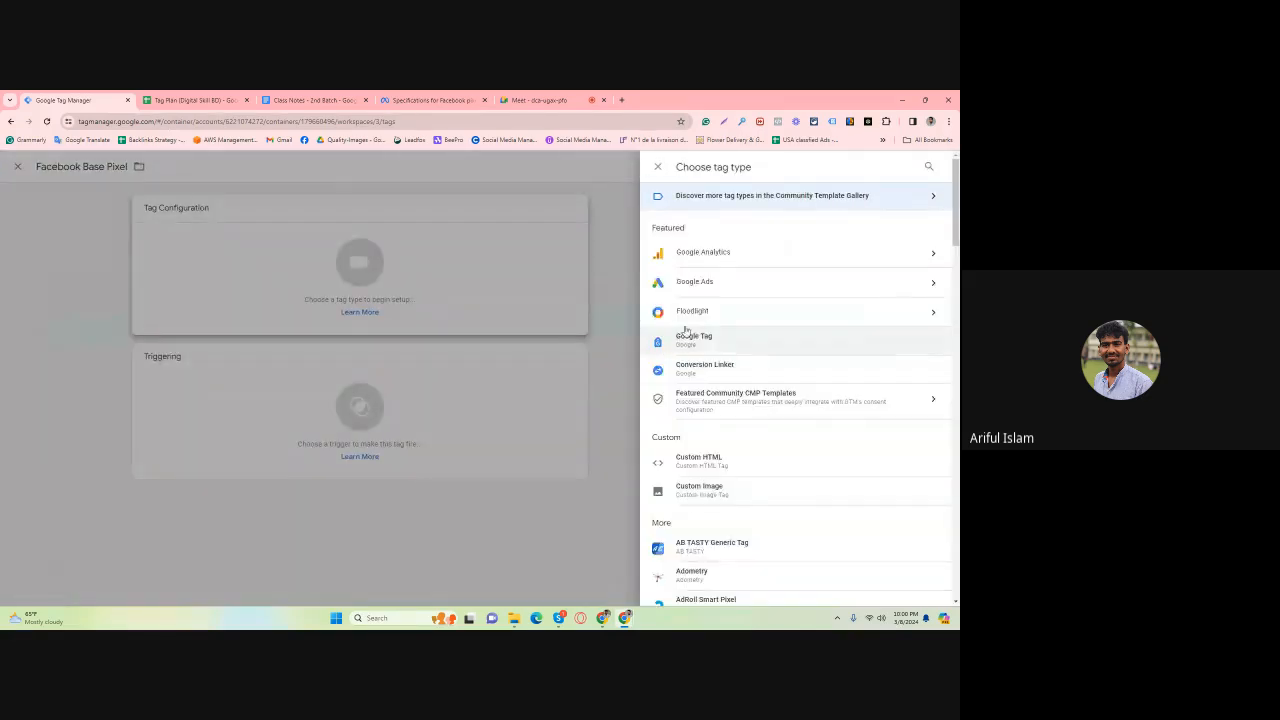
pyautogui.scroll(-4, 714, 370)
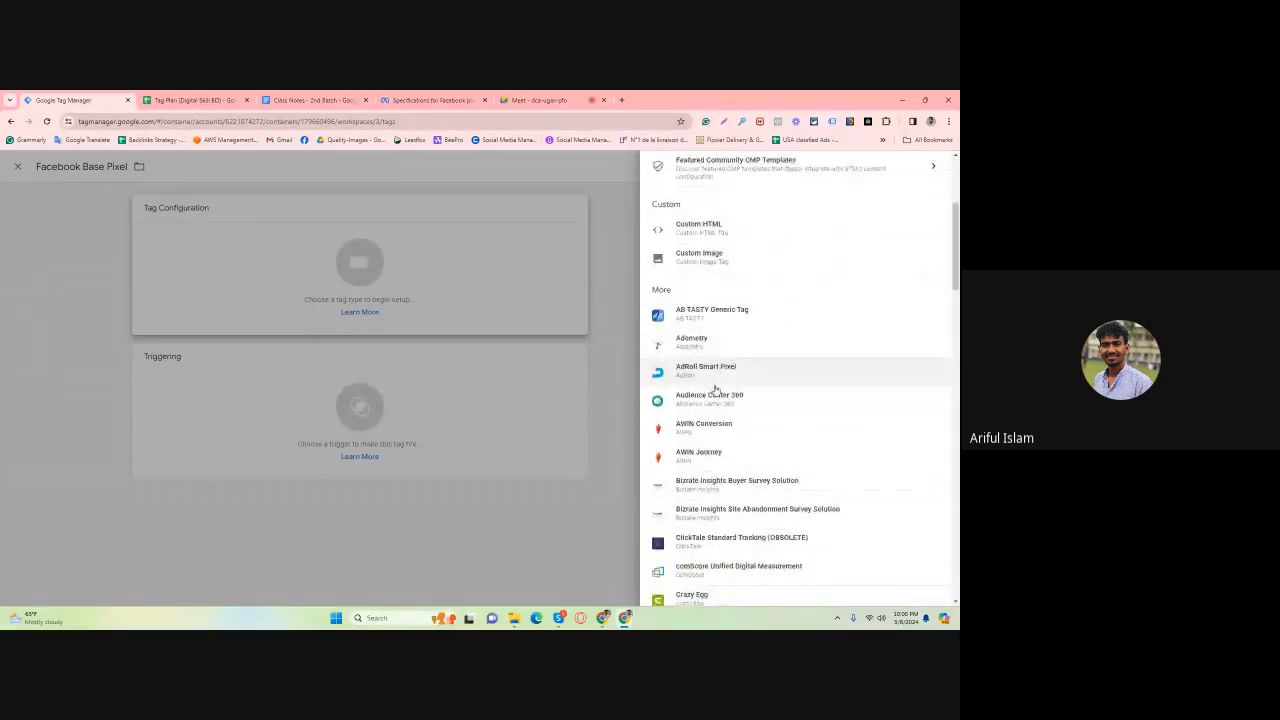
pyautogui.scroll(-2, 715, 390)
pyautogui.scroll(5, 715, 390)
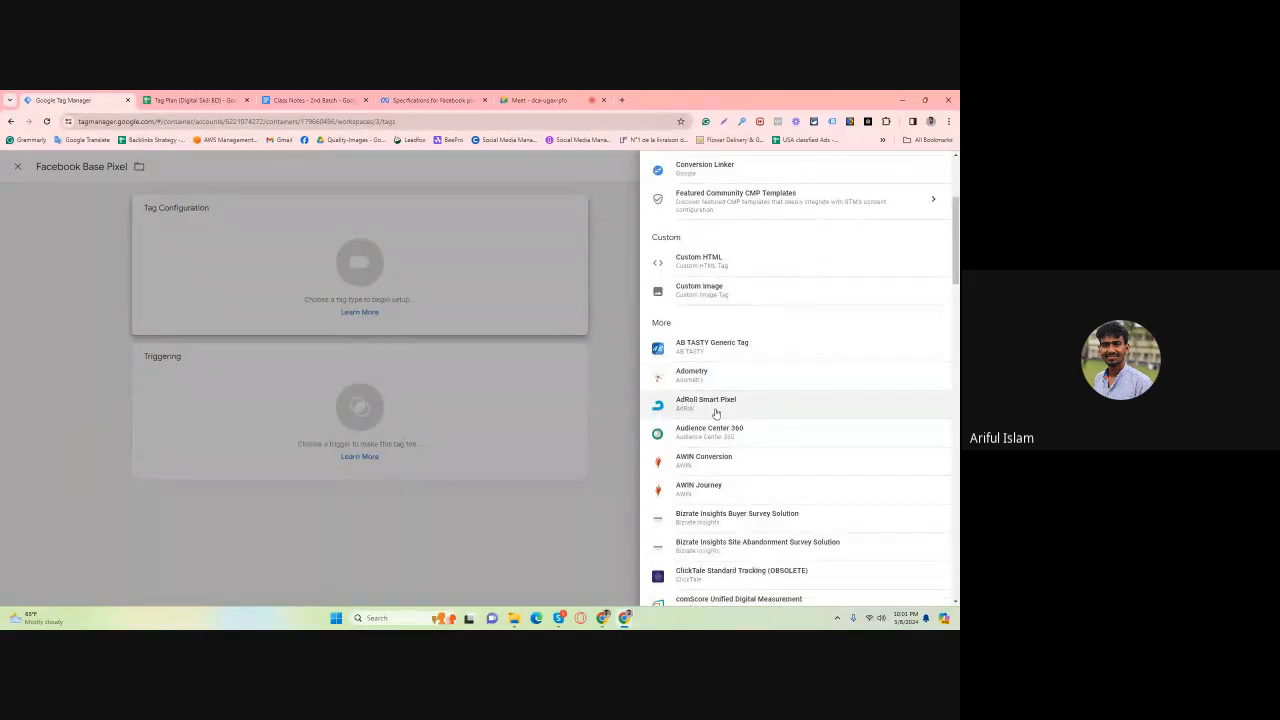
pyautogui.scroll(2, 712, 400)
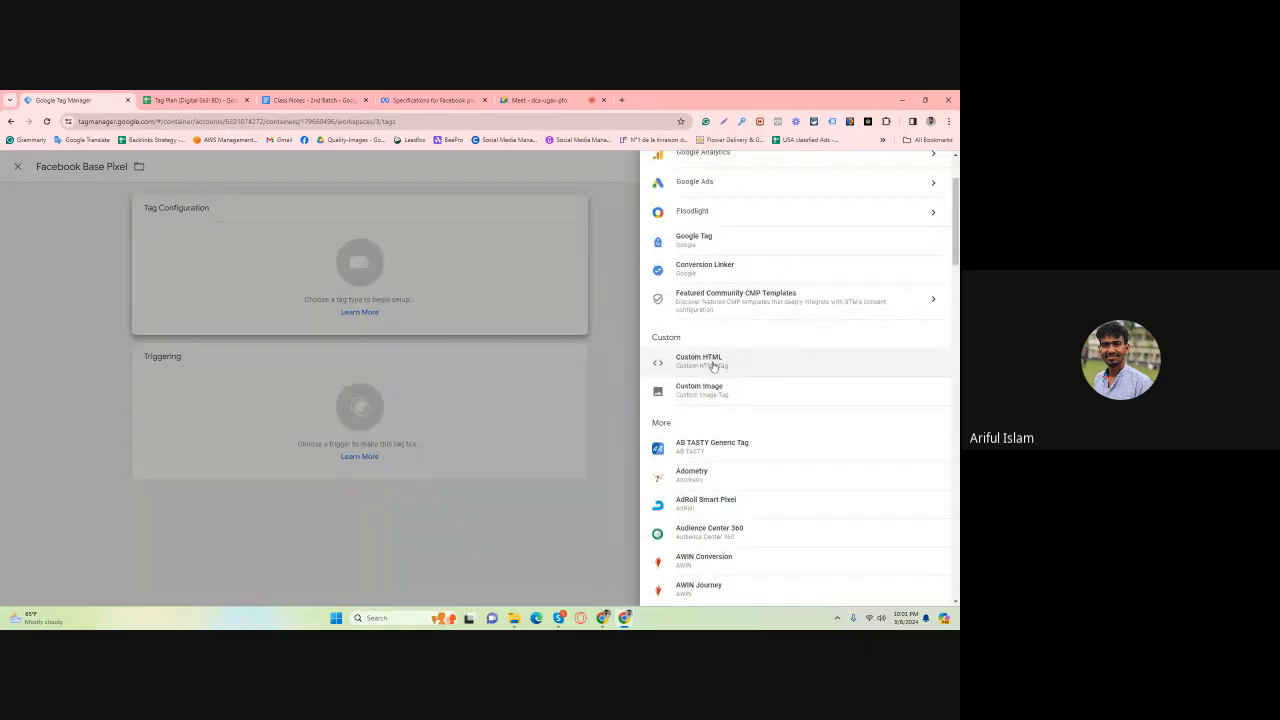
pyautogui.click(713, 362)
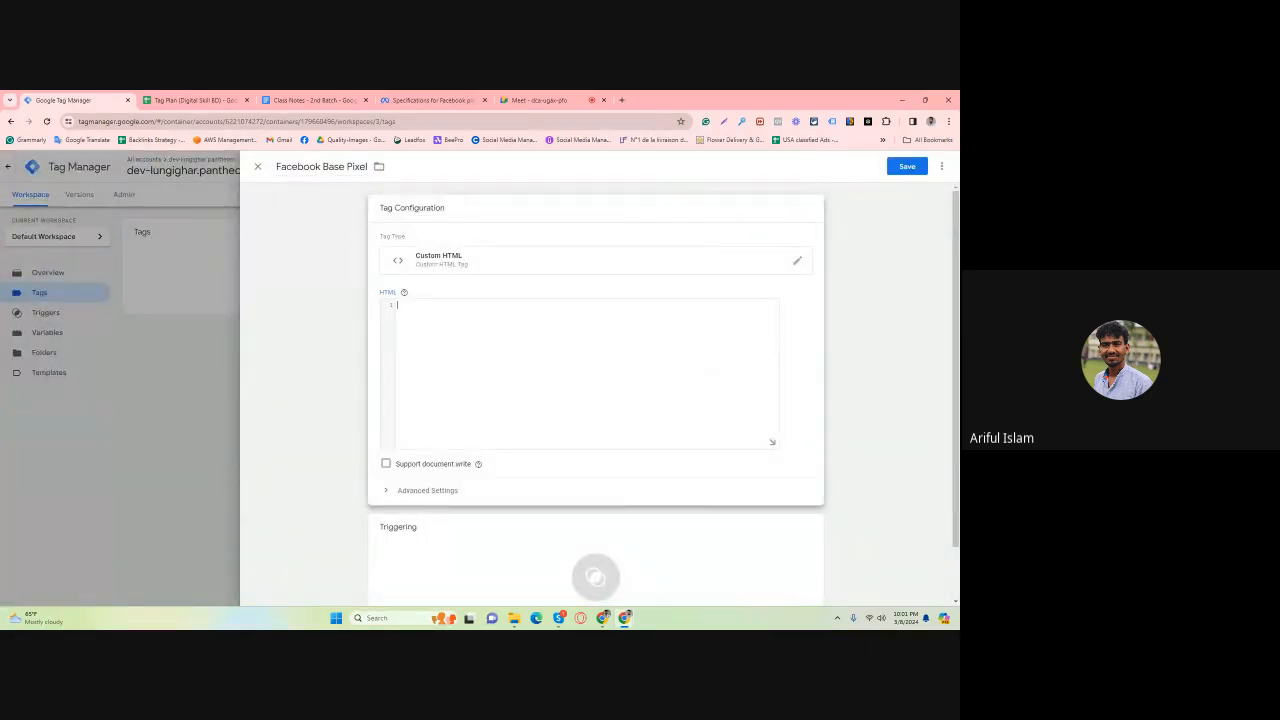
# In the Class Notes document, remove the blank line before the first closing script tag and copy the Meta Pixel base script.
pyautogui.click(313, 100)
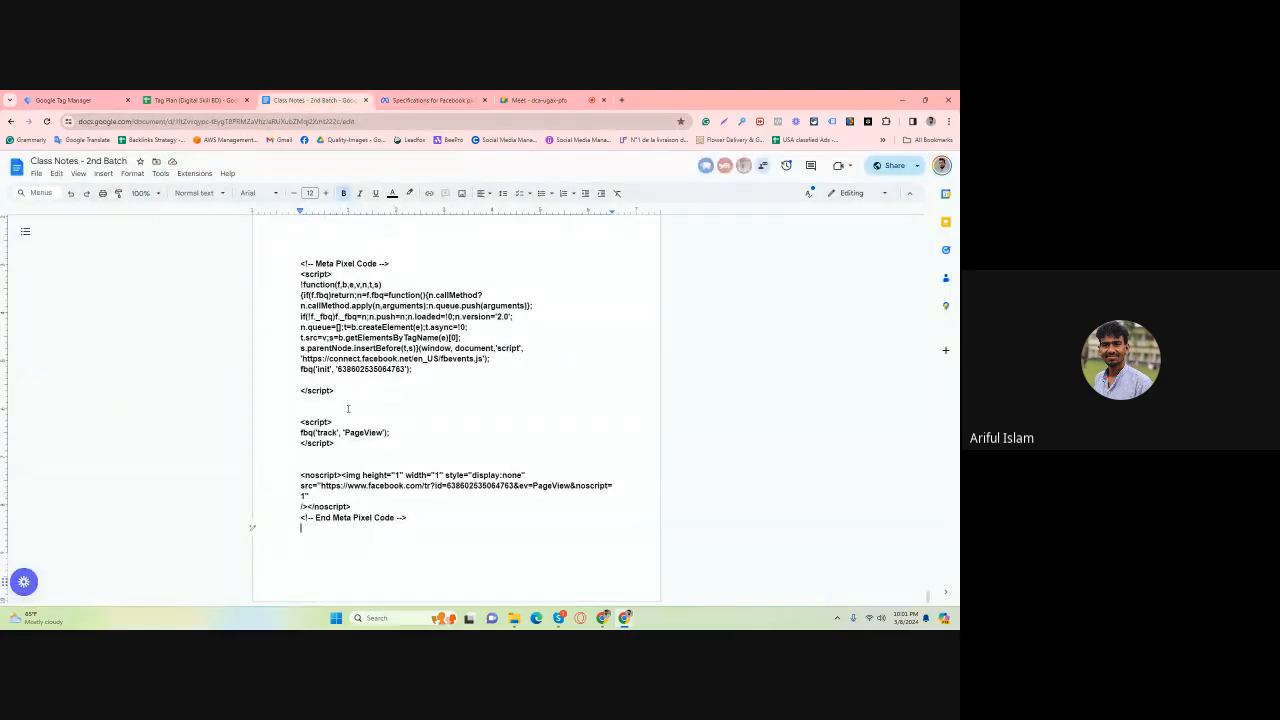
pyautogui.scroll(1, 348, 408)
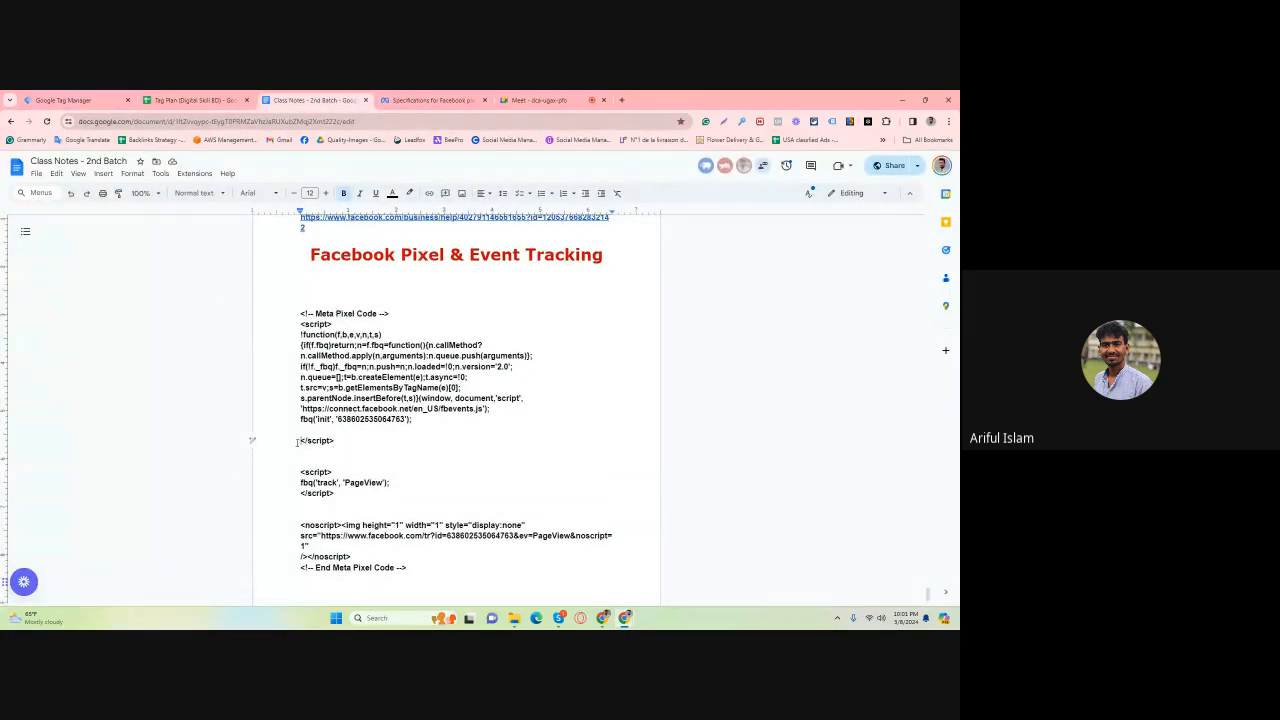
pyautogui.press('BackSpace')
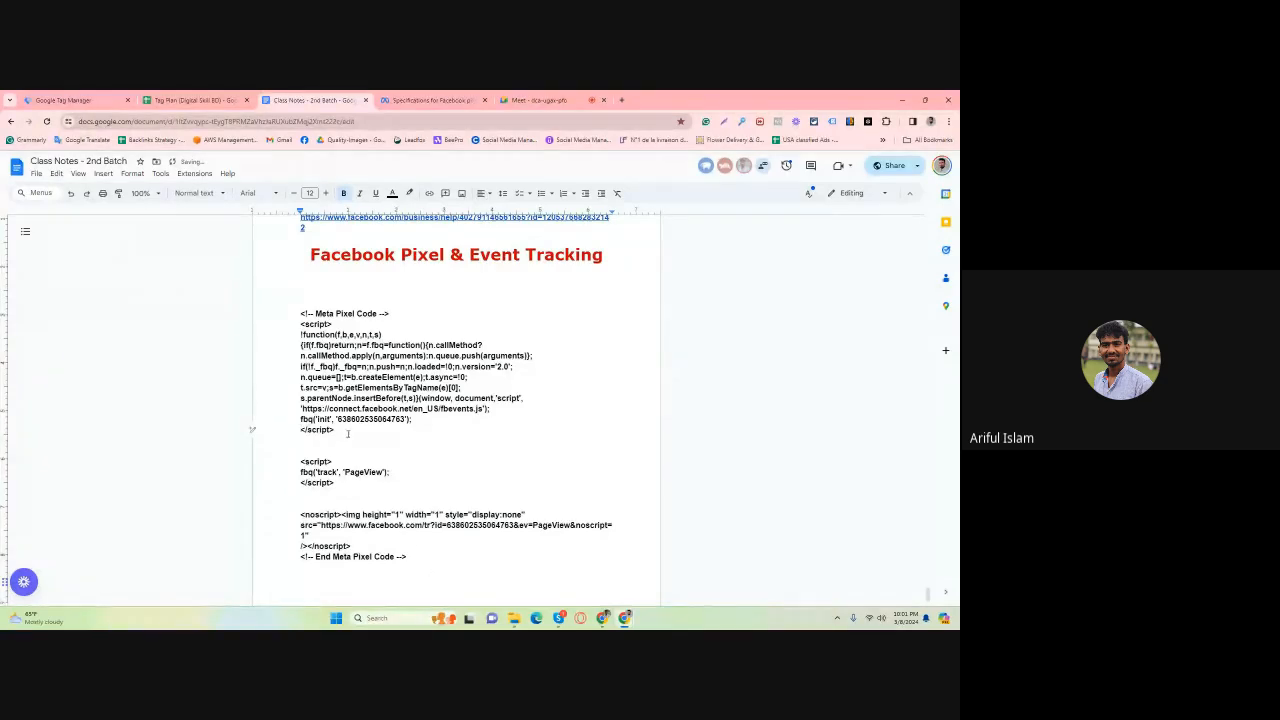
pyautogui.moveTo(348, 433); pyautogui.dragTo(301, 302)
pyautogui.rightClick(336, 320)
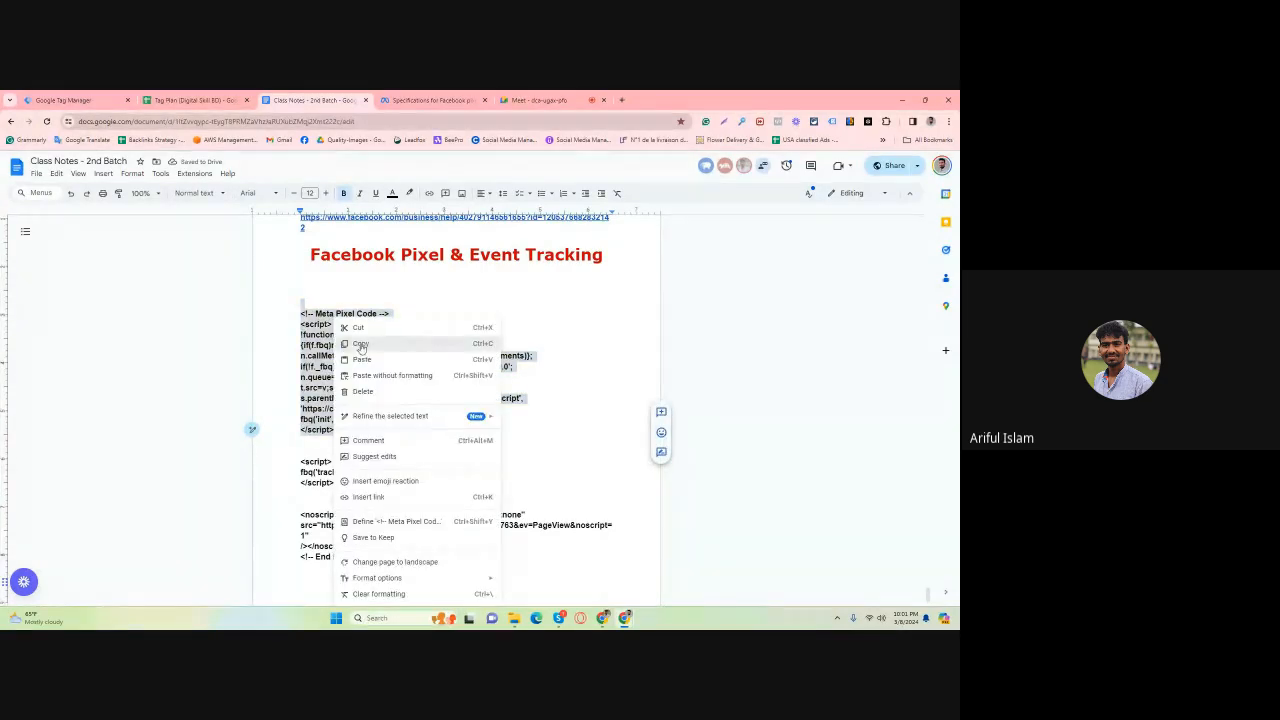
pyautogui.click(361, 345)
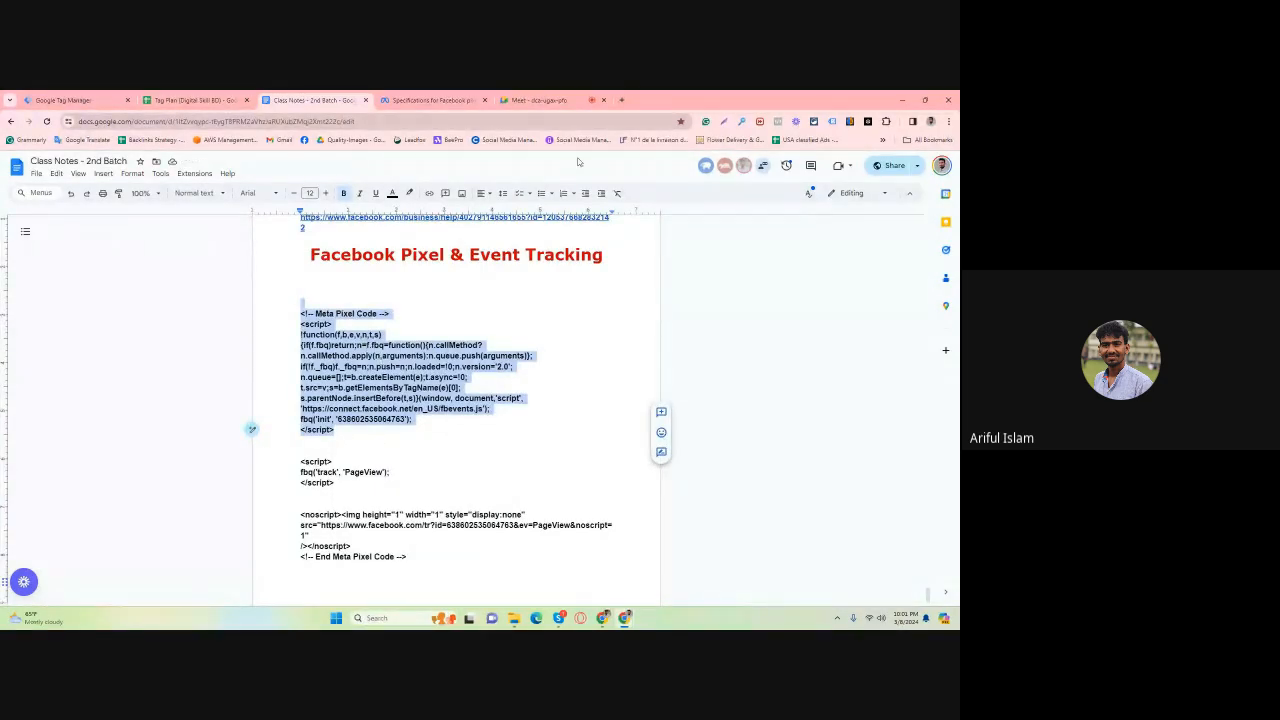
# Paste the copied base pixel script into the Facebook Base Pixel tag's HTML in Google Tag Manager and remove the empty first line.
pyautogui.click(560, 98)
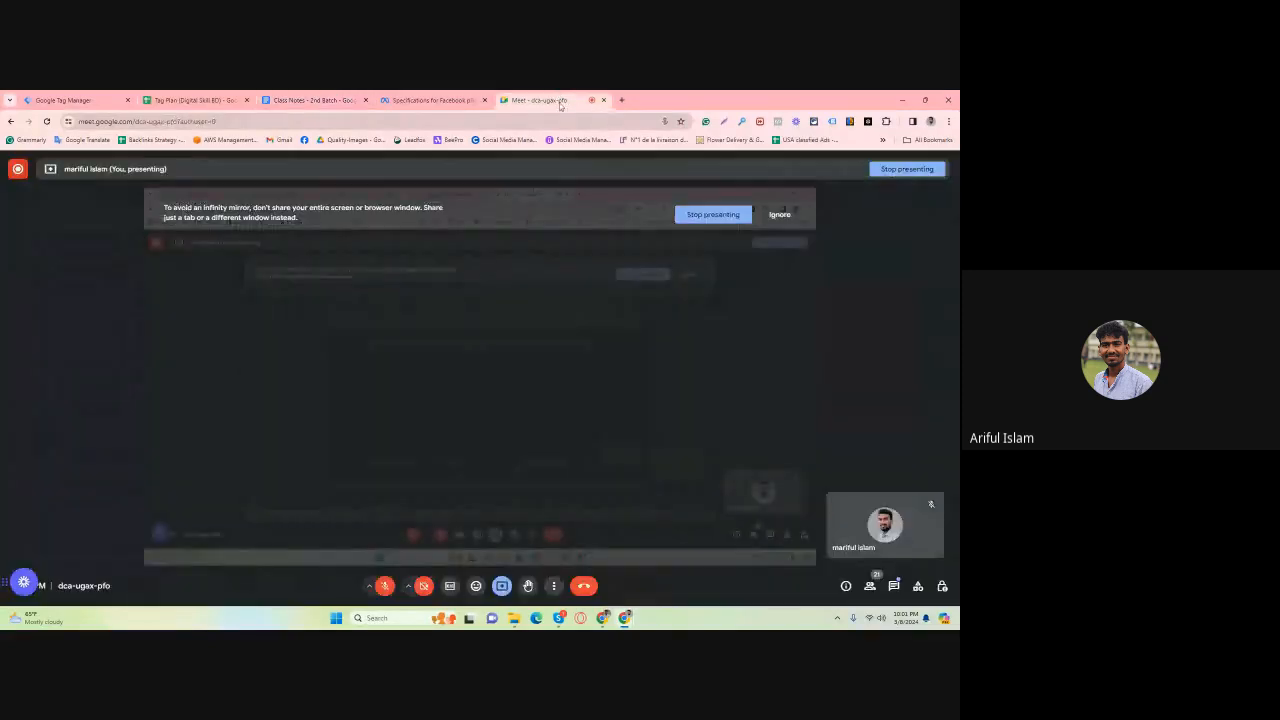
pyautogui.click(98, 104)
pyautogui.click(410, 313)
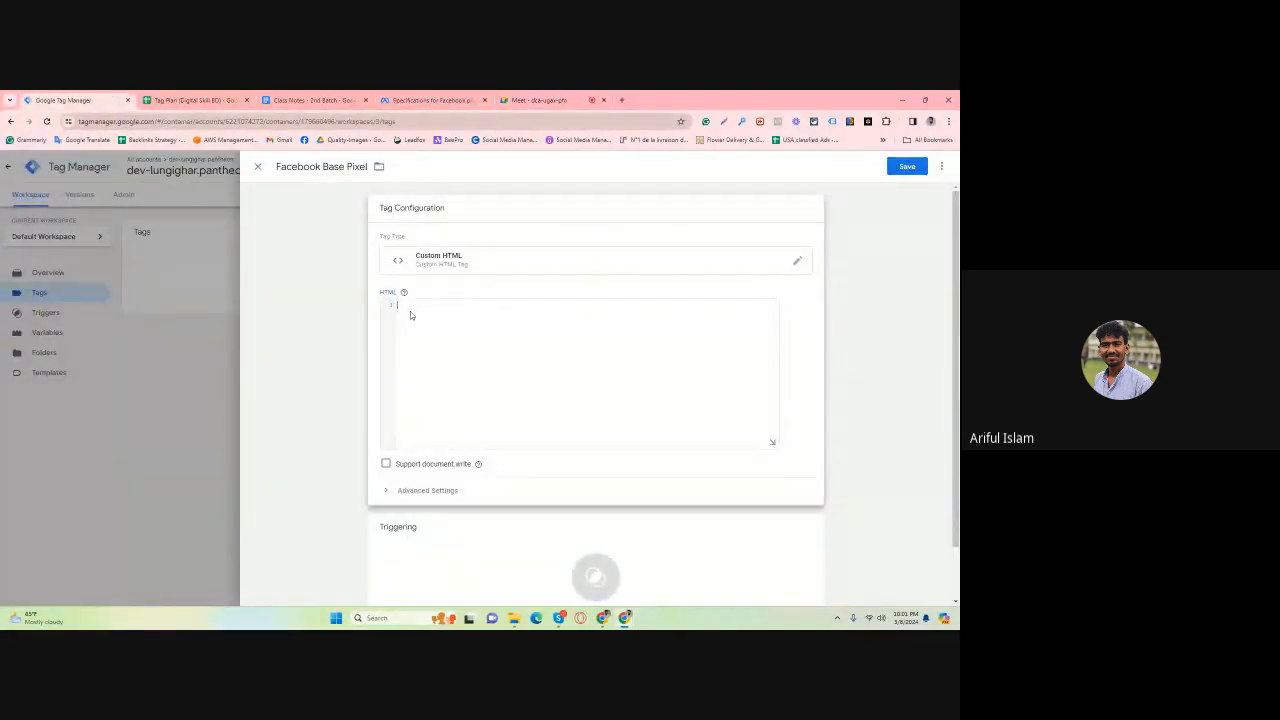
pyautogui.rightClick(410, 311)
pyautogui.click(430, 407)
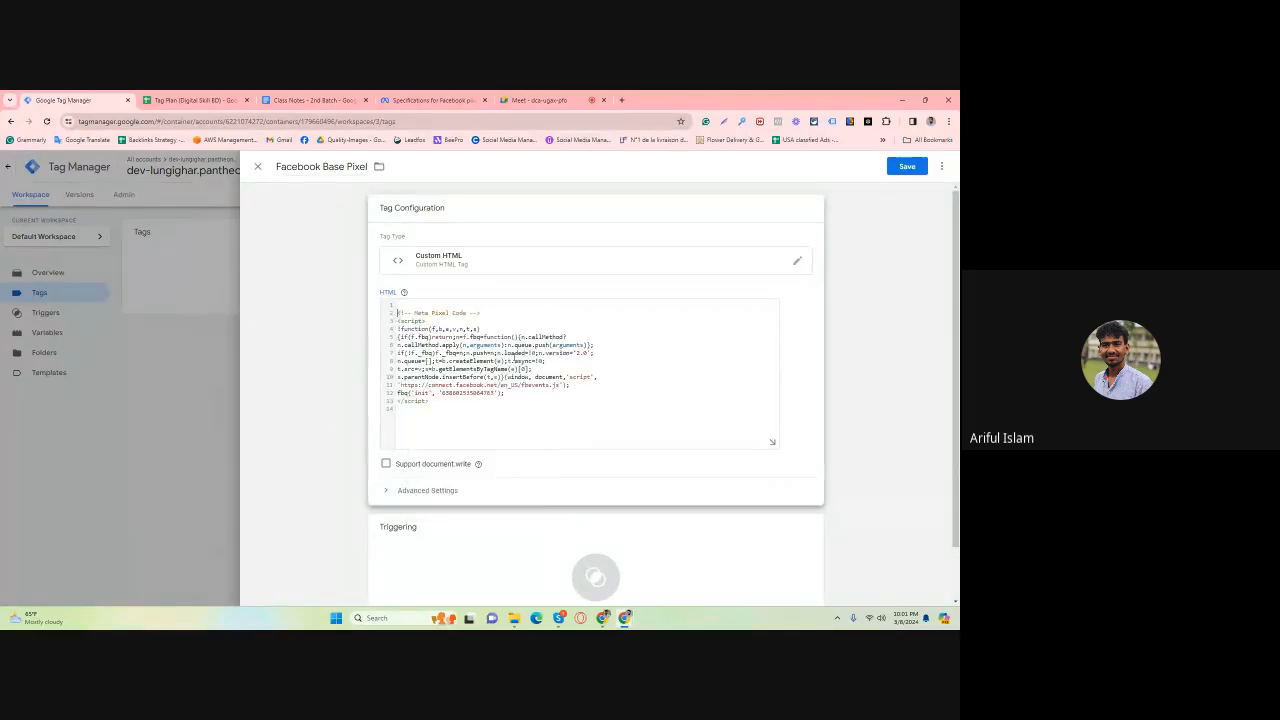
pyautogui.press('BackSpace')
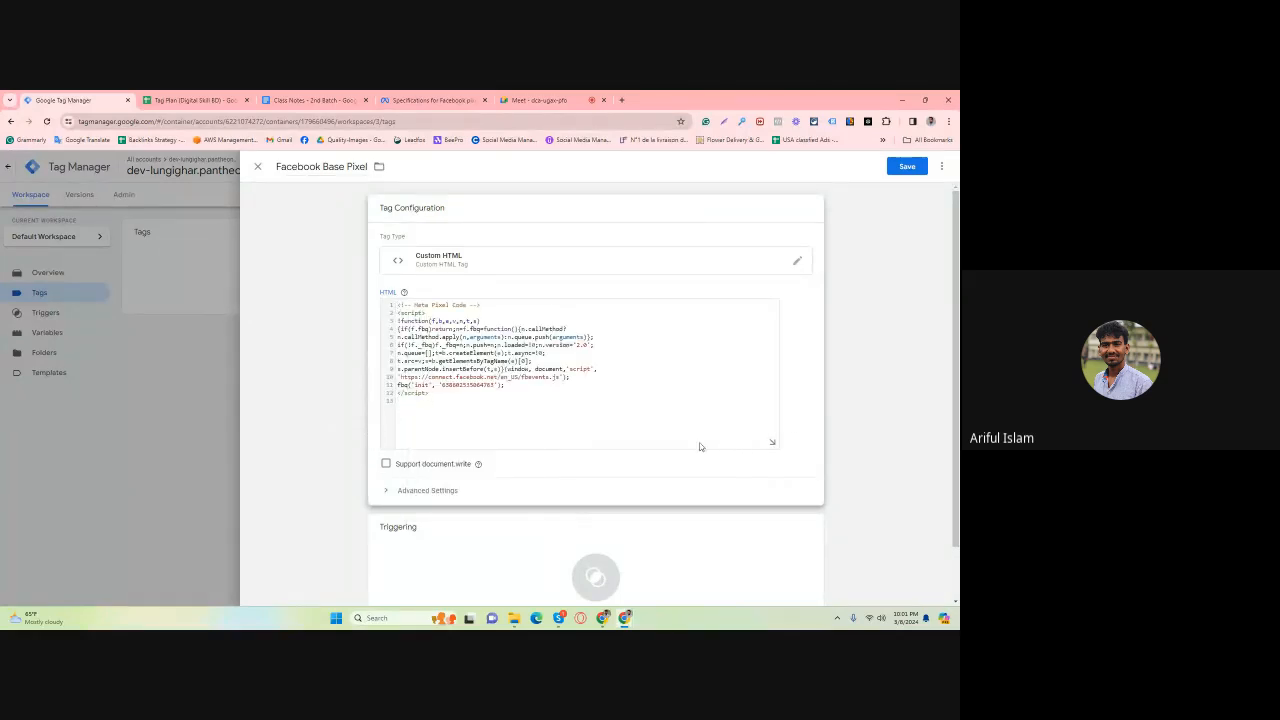
# Set the Facebook Base Pixel tag to fire on the All Pages trigger and save the tag.
pyautogui.scroll(-1, 434, 412)
pyautogui.scroll(1, 433, 404)
pyautogui.scroll(-1, 445, 403)
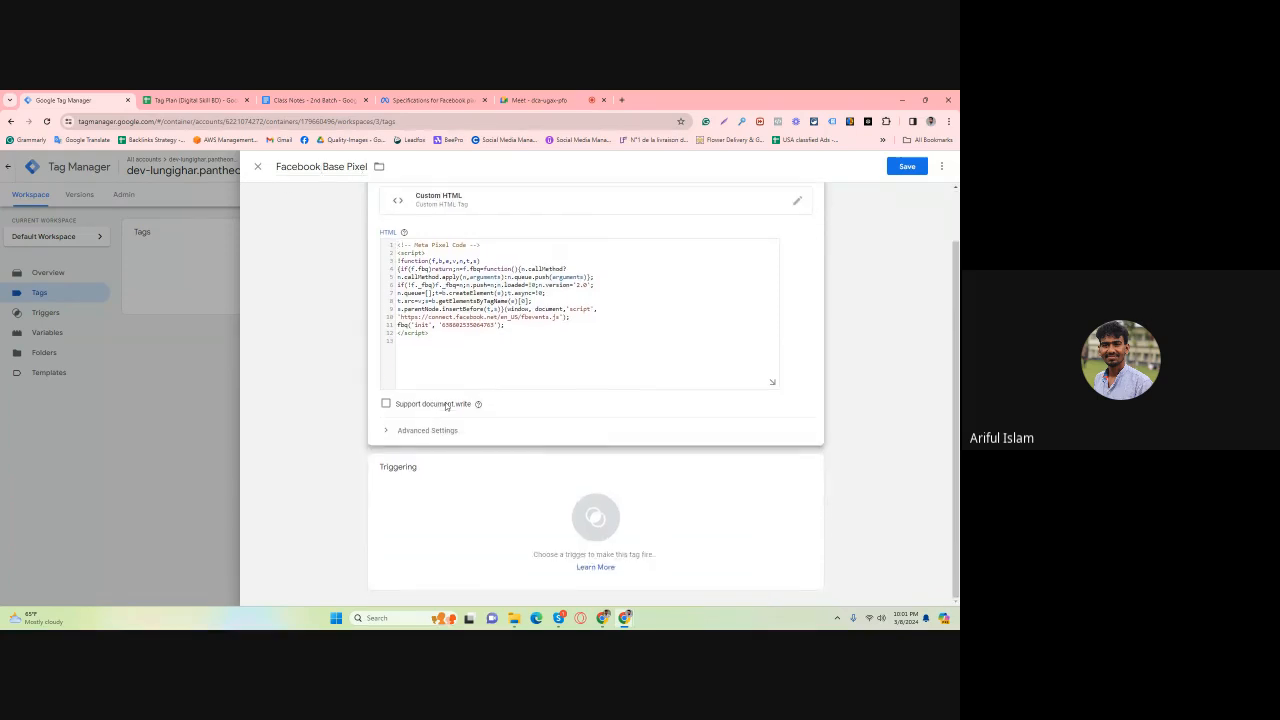
pyautogui.click(430, 493)
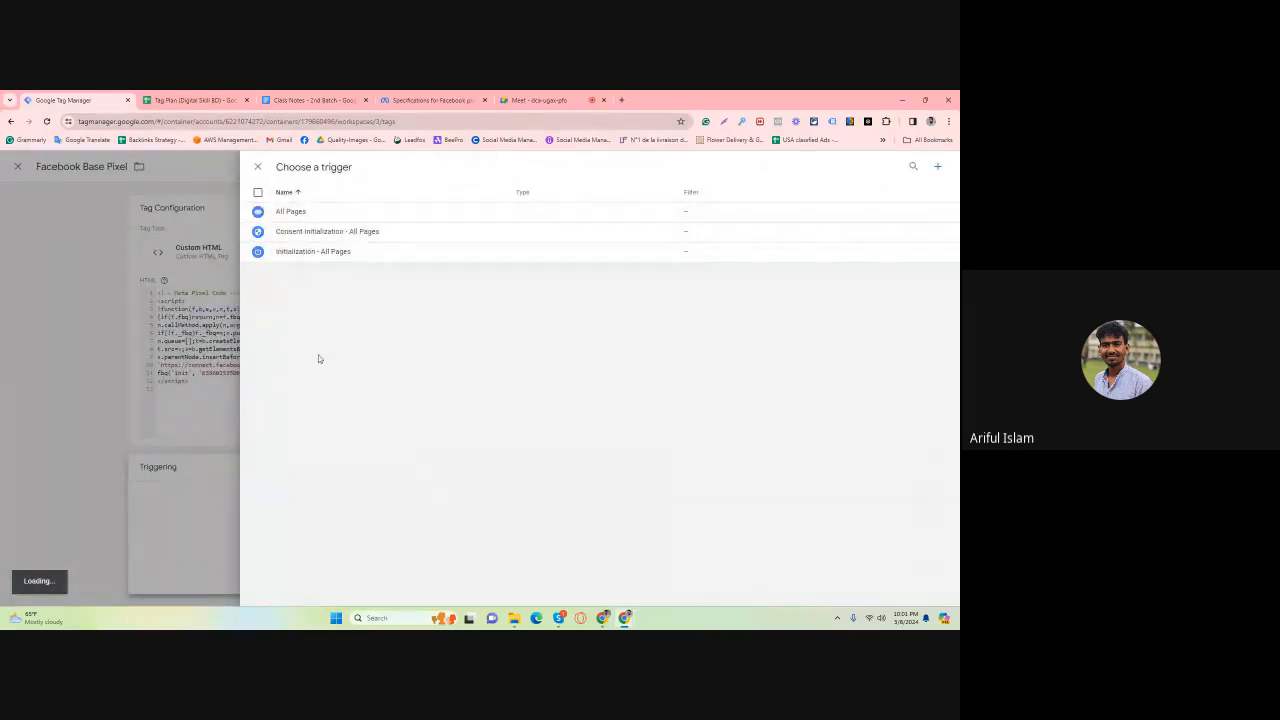
pyautogui.click(335, 215)
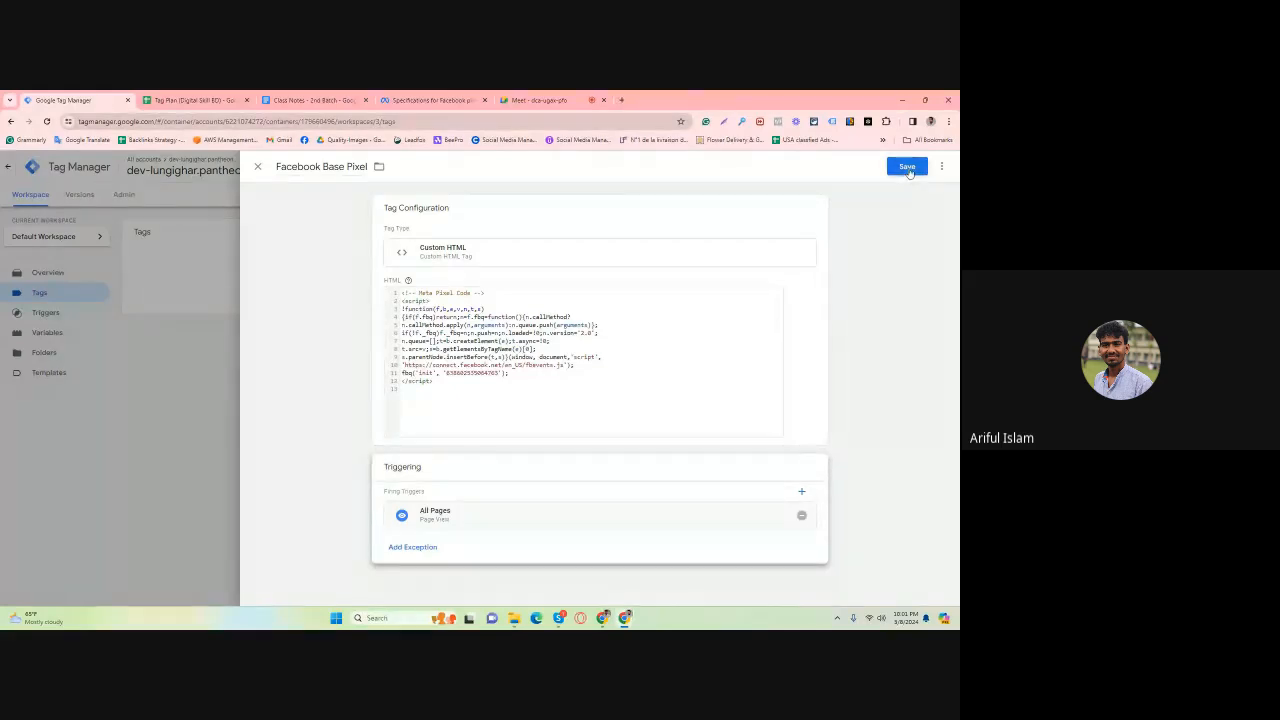
pyautogui.click(906, 167)
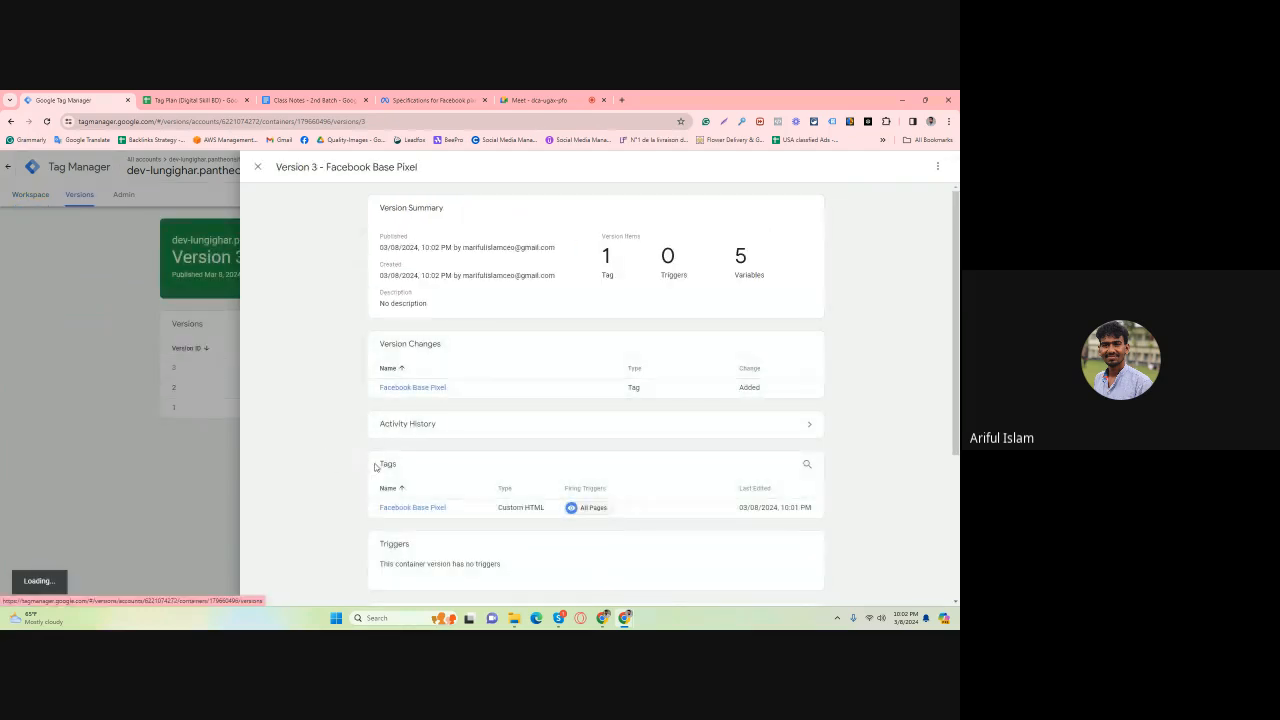
# Review the published Facebook Base Pixel version's summary and return to the tag list in the workspace.
pyautogui.scroll(-2, 420, 466)
pyautogui.scroll(2, 420, 466)
pyautogui.scroll(-1, 419, 467)
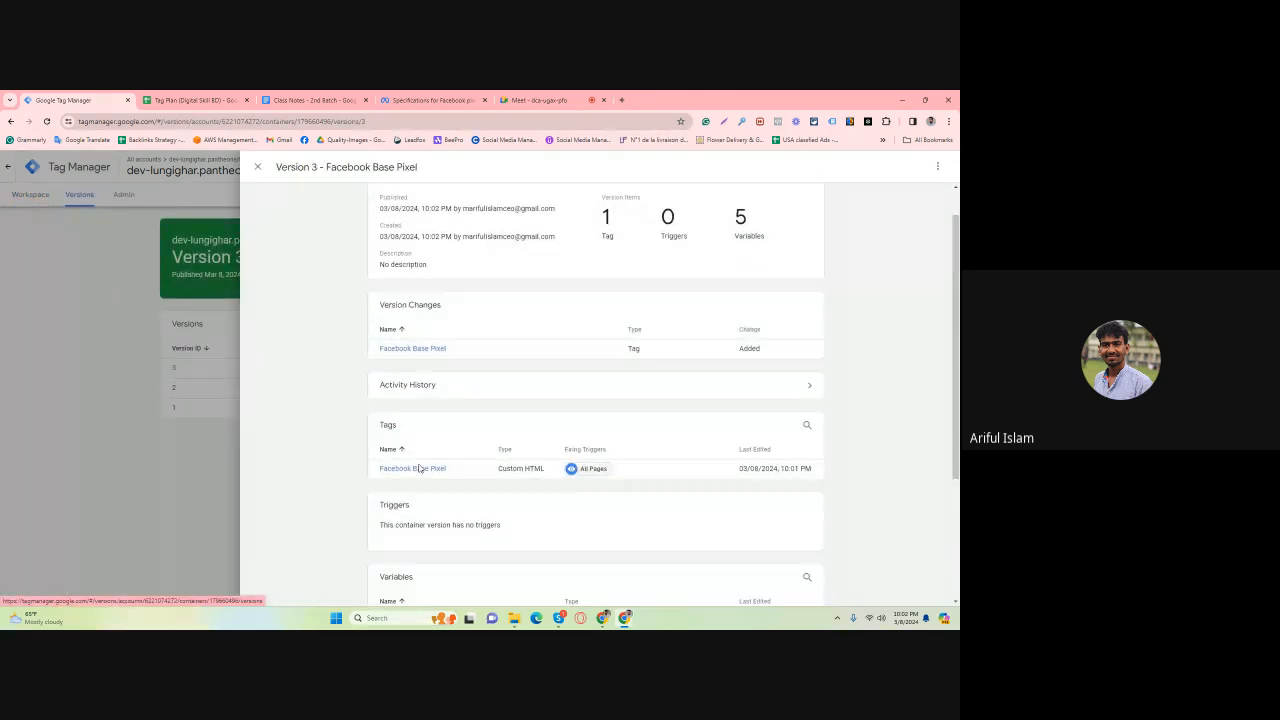
pyautogui.scroll(1, 420, 467)
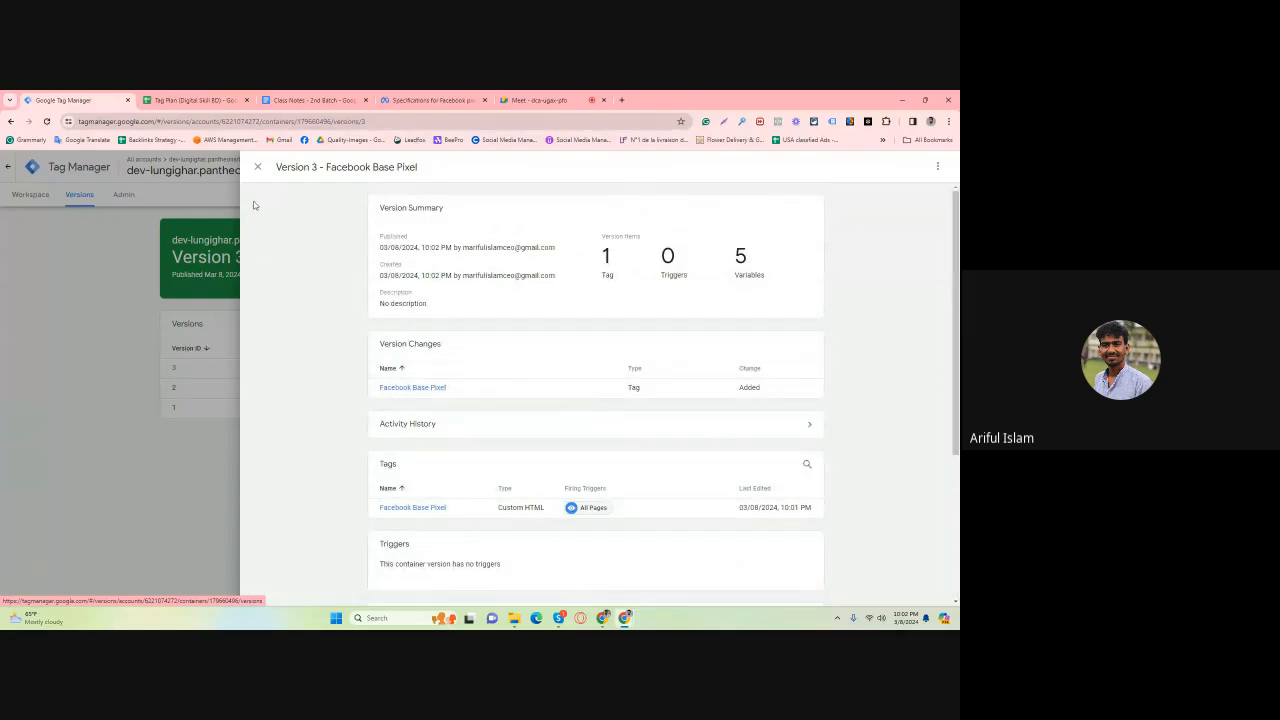
pyautogui.click(257, 167)
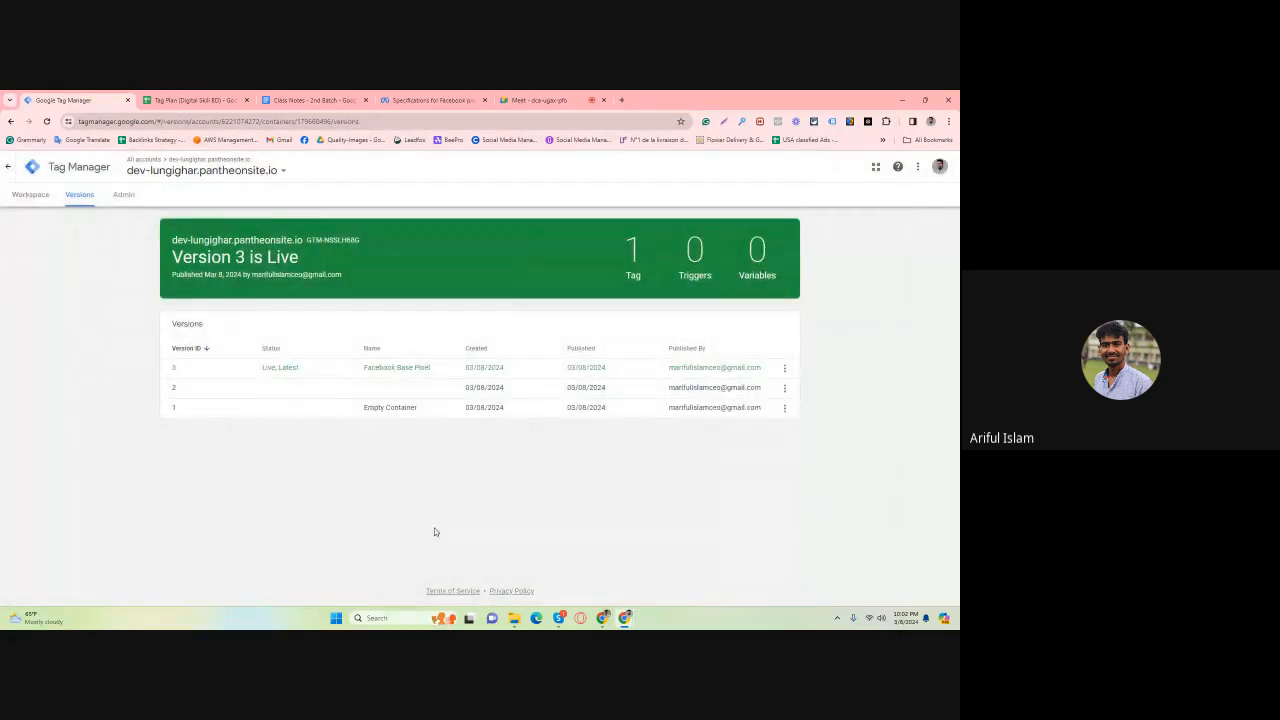
pyautogui.click(29, 194)
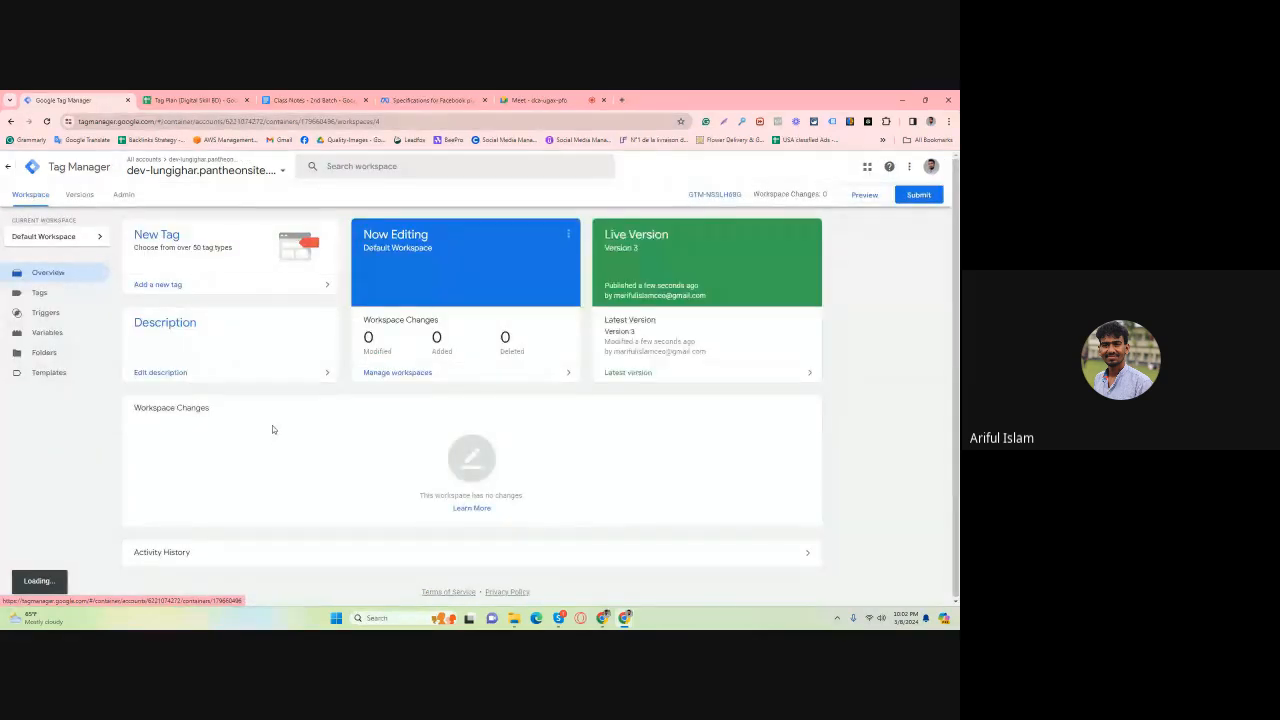
pyautogui.click(40, 294)
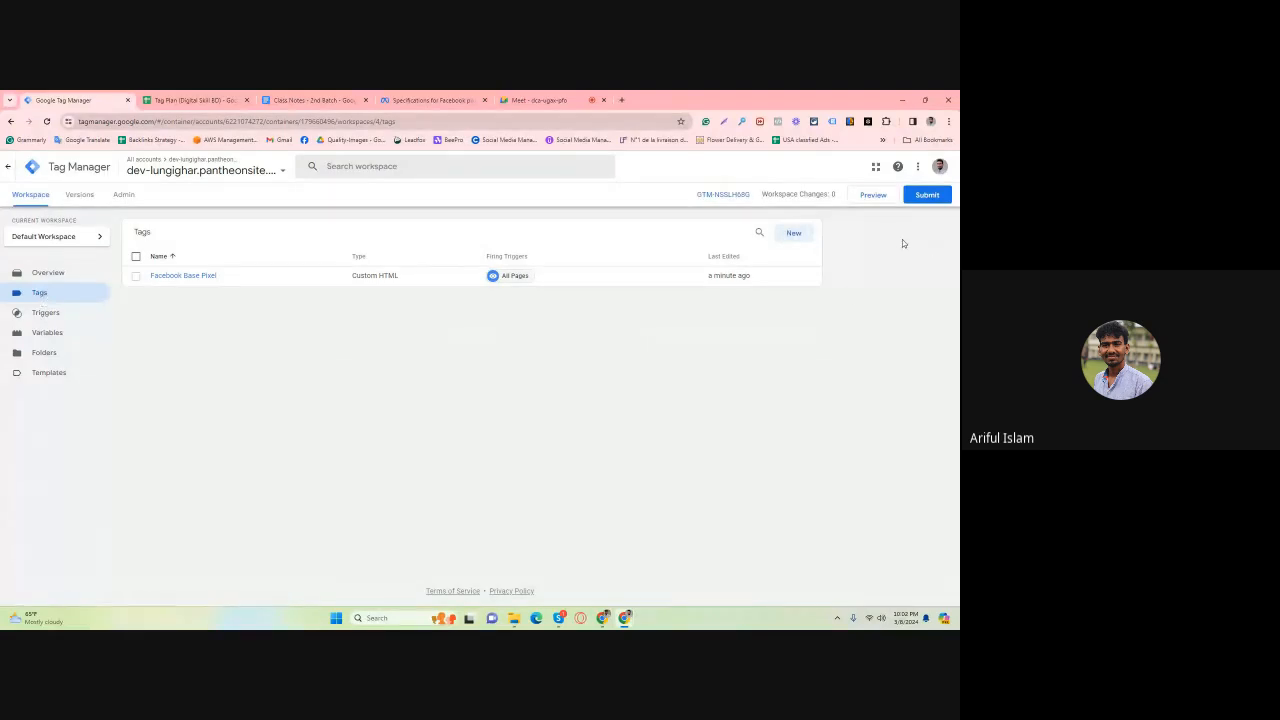
# Start previewing the container and copy the Loungi Ghar store's URL from the other browser window.
pyautogui.click(878, 195)
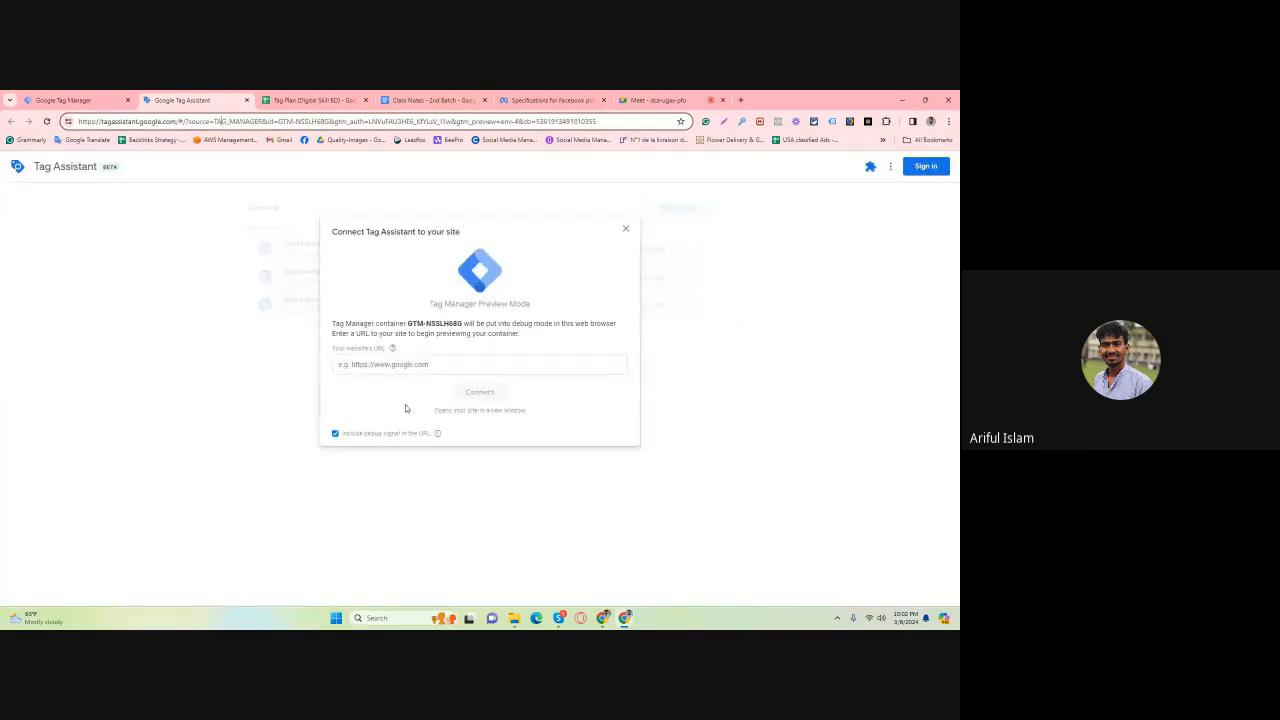
pyautogui.click(410, 365)
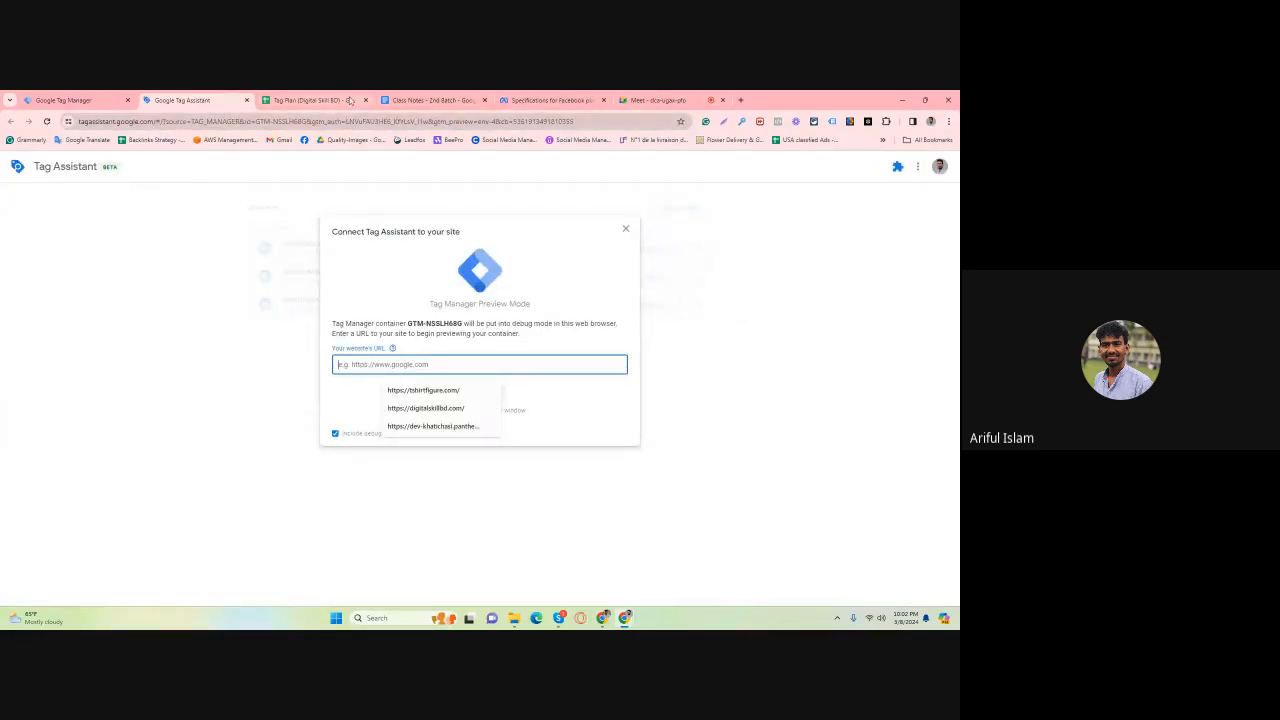
pyautogui.click(603, 618)
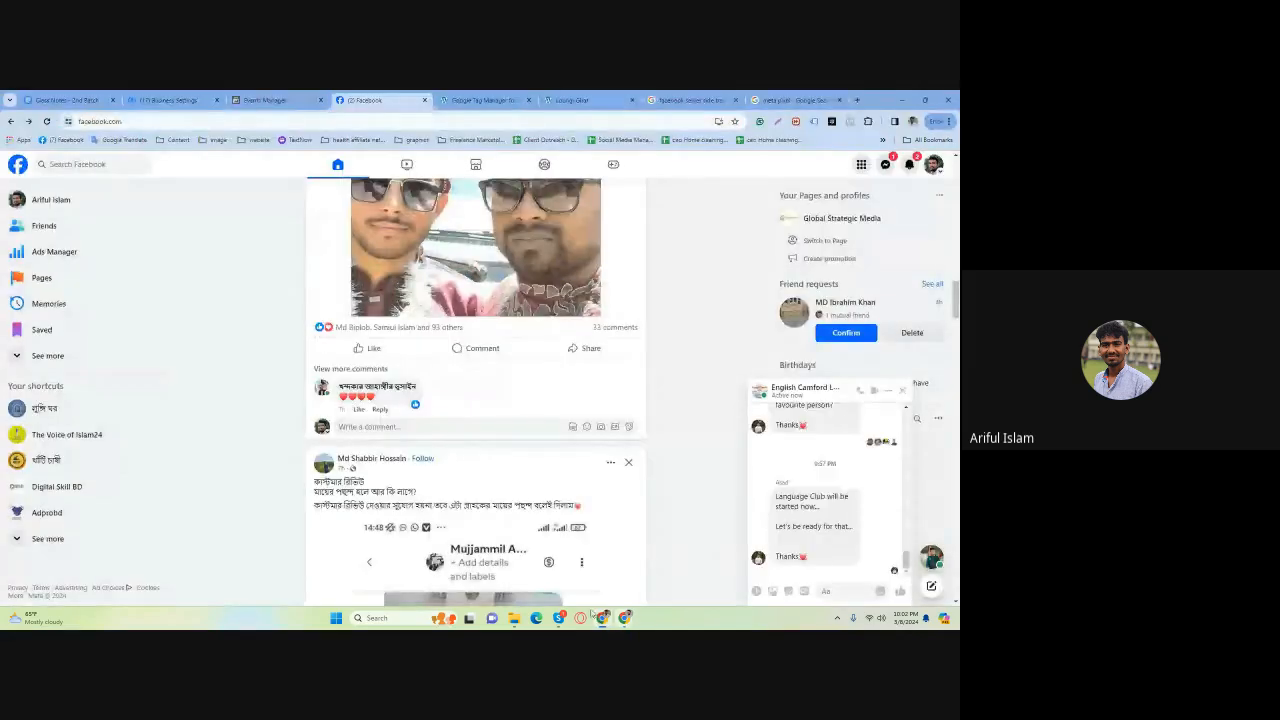
pyautogui.click(606, 95)
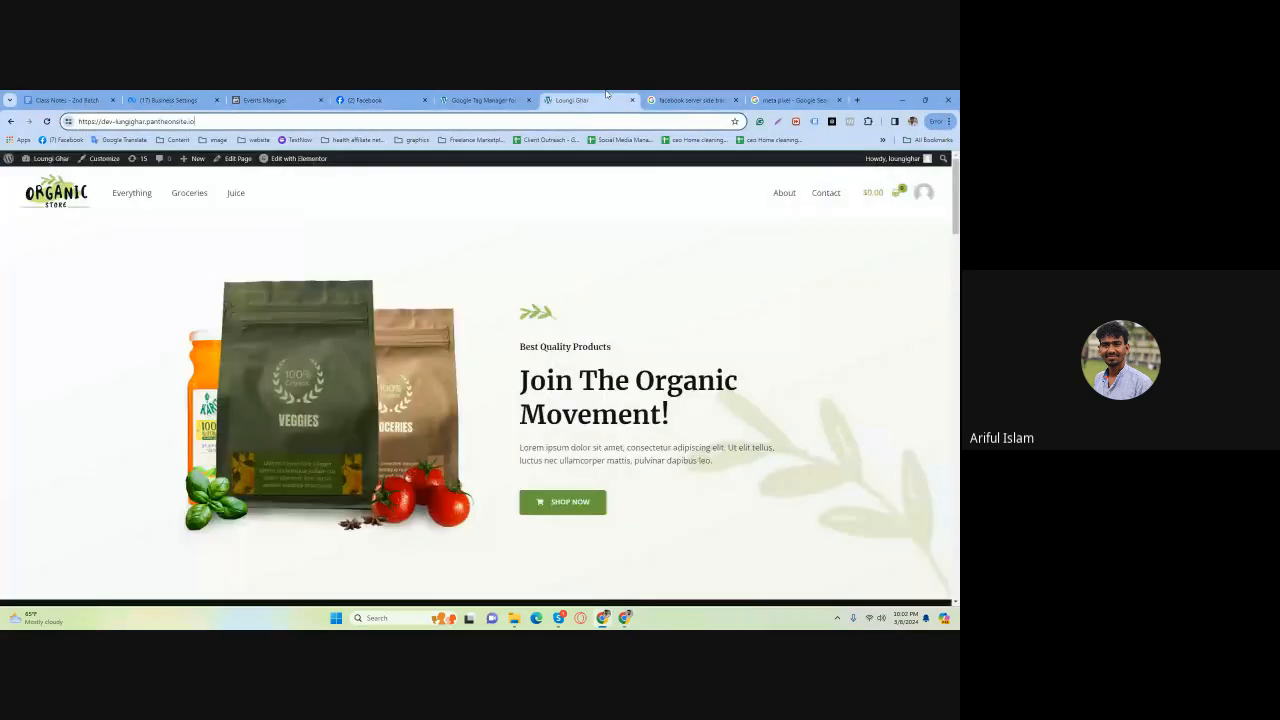
pyautogui.click(165, 121)
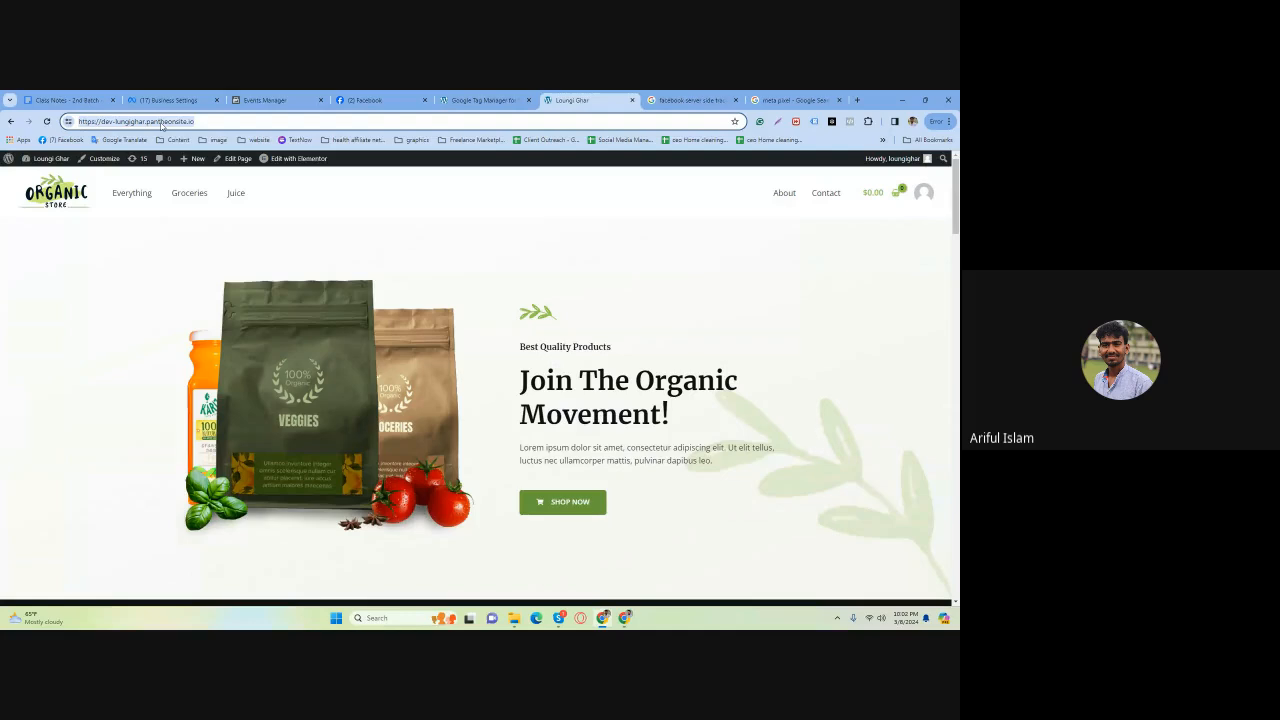
pyautogui.rightClick(161, 123)
pyautogui.click(205, 217)
pyautogui.moveTo(624, 618)
pyautogui.click(594, 568)
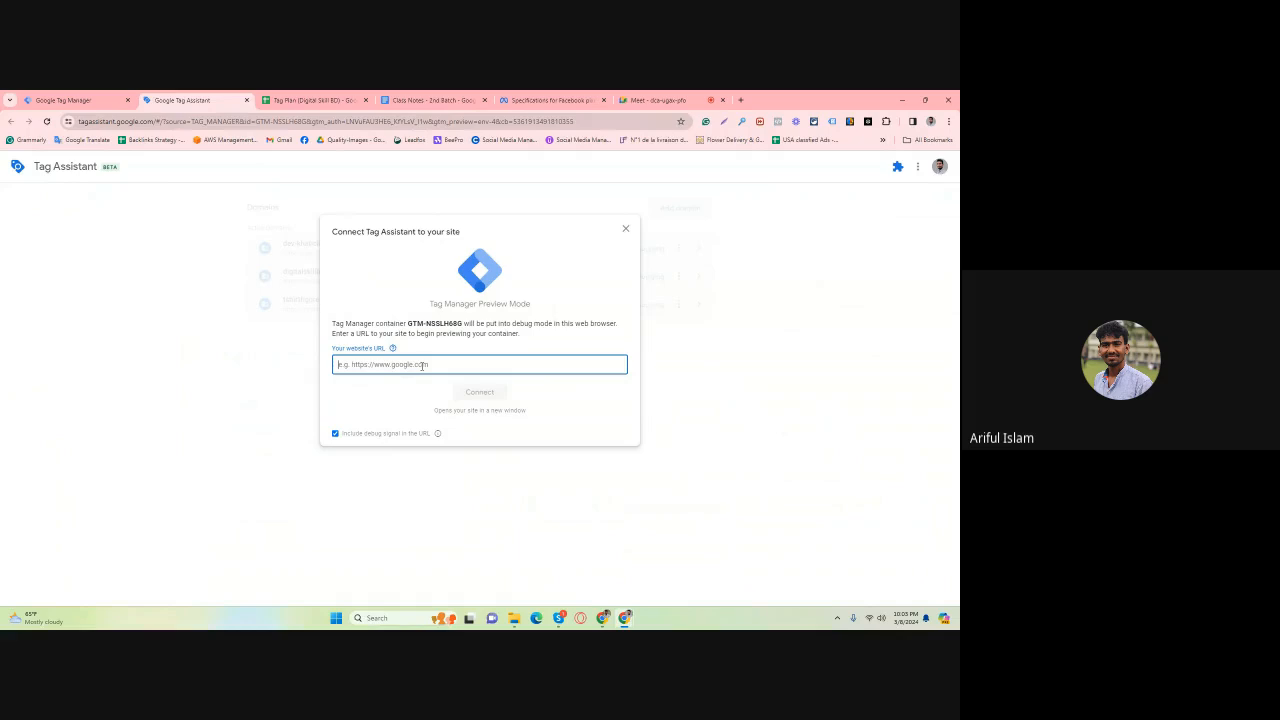
pyautogui.hotkey('ctrl', 'v')
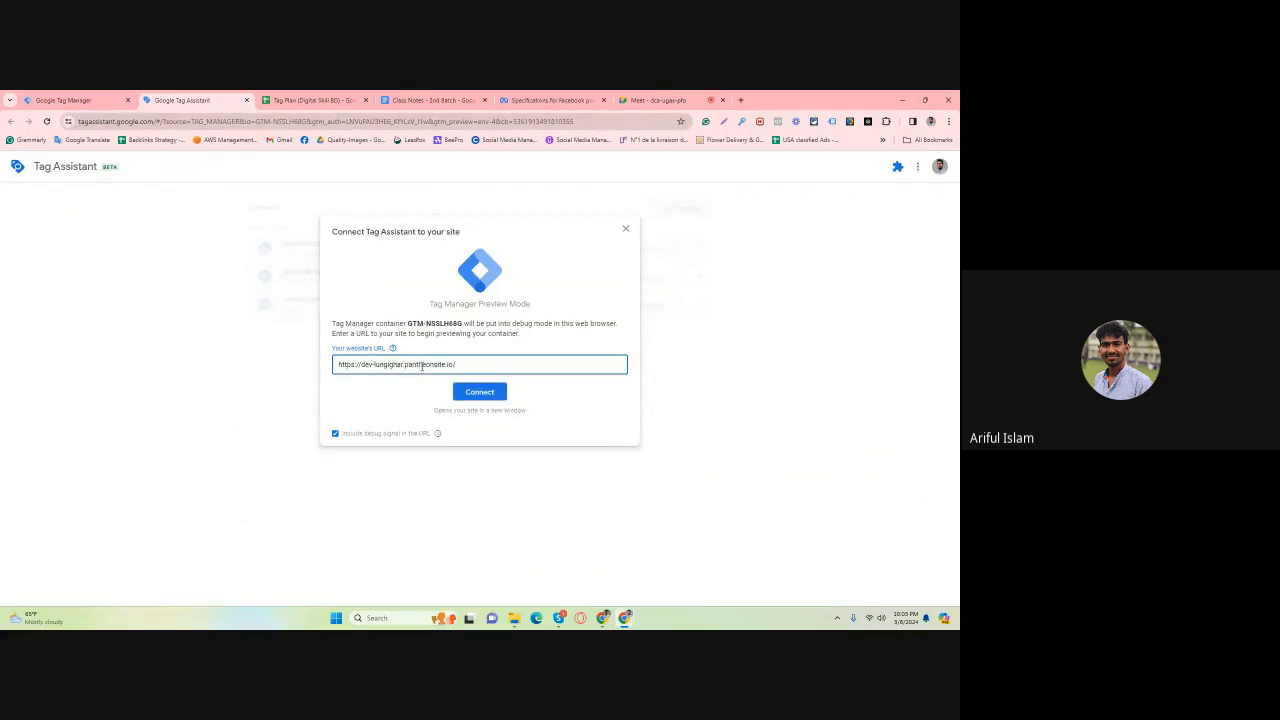
pyautogui.click(482, 395)
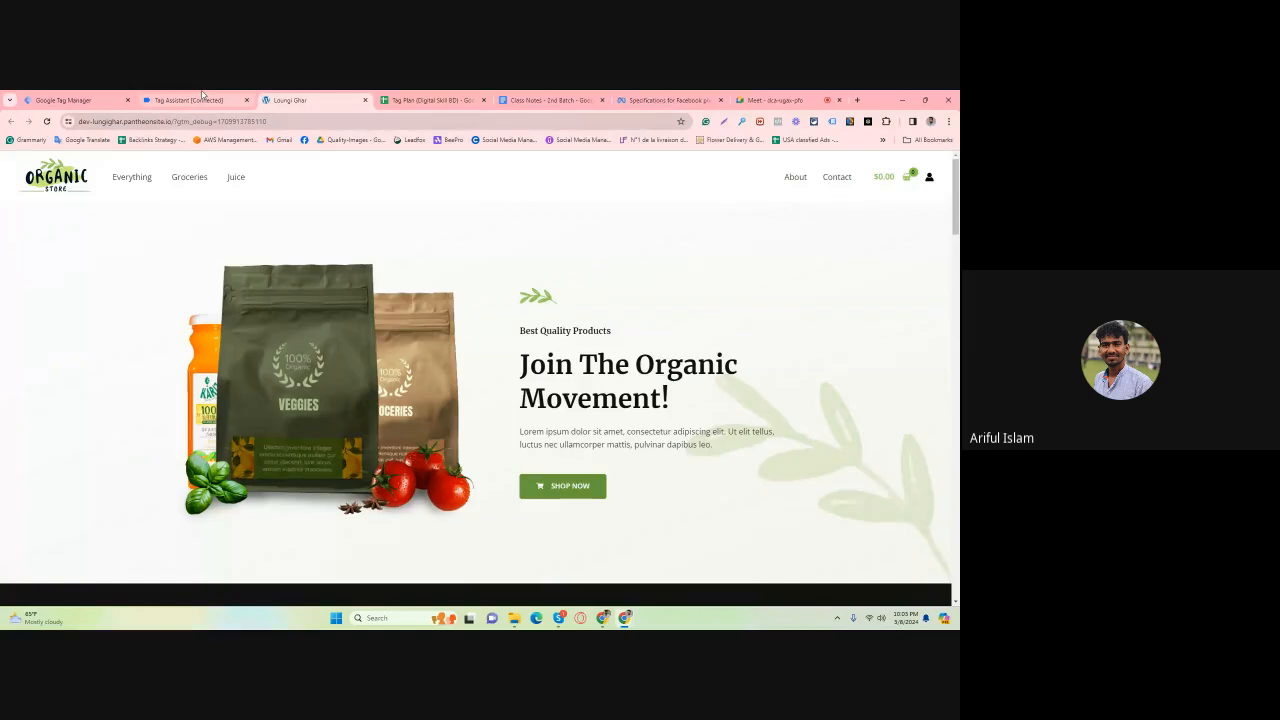
# Check the Tag Assistant connection and inspect the gtm_debug parameter in the store page's URL.
pyautogui.click(190, 100)
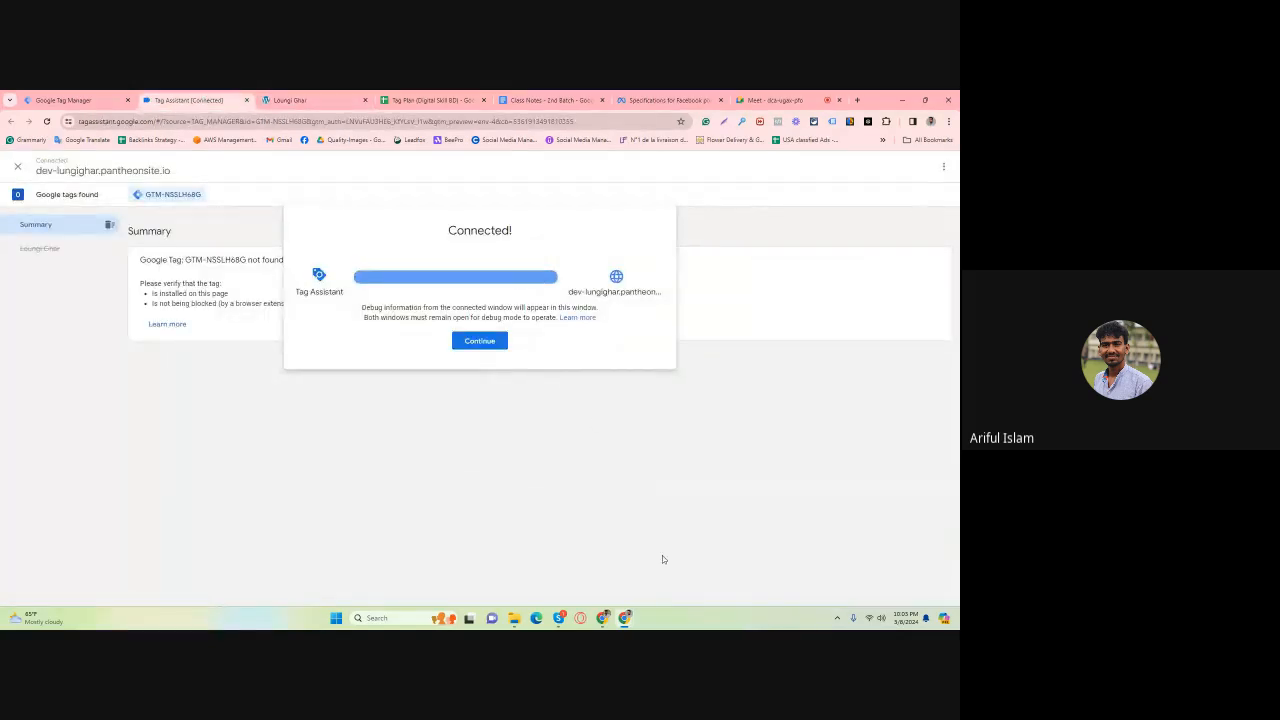
pyautogui.click(318, 100)
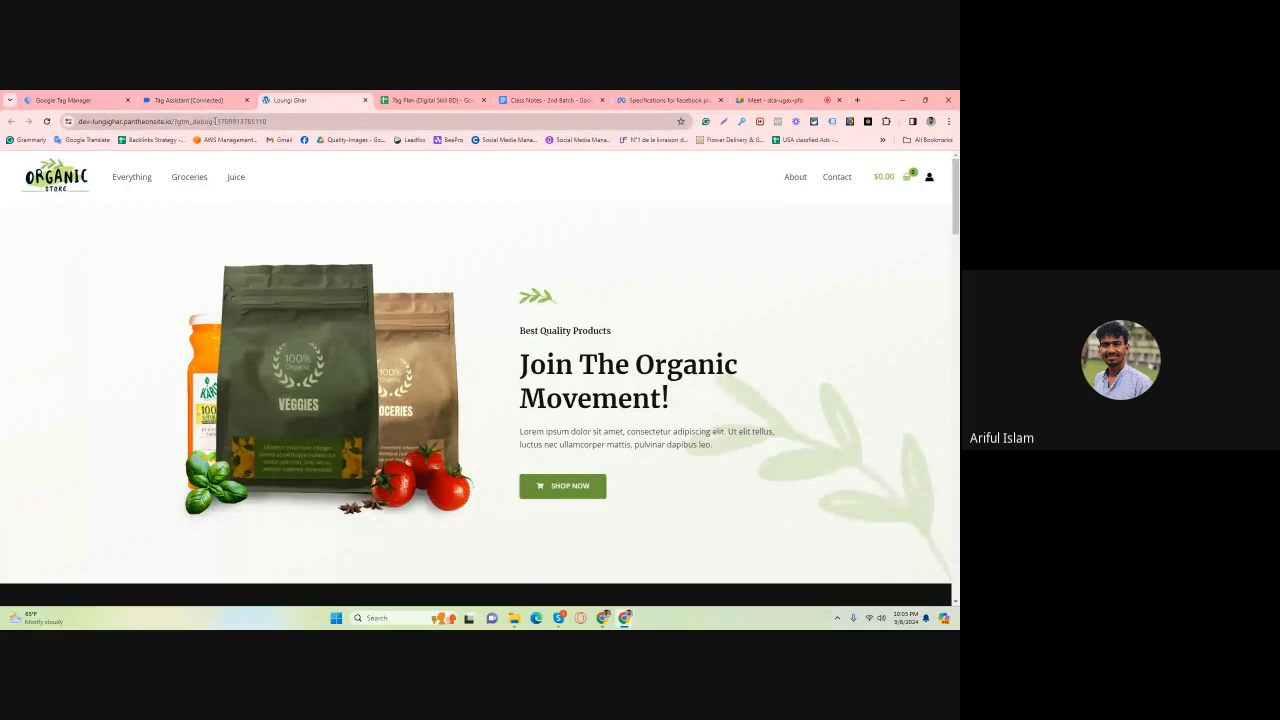
pyautogui.click(218, 121)
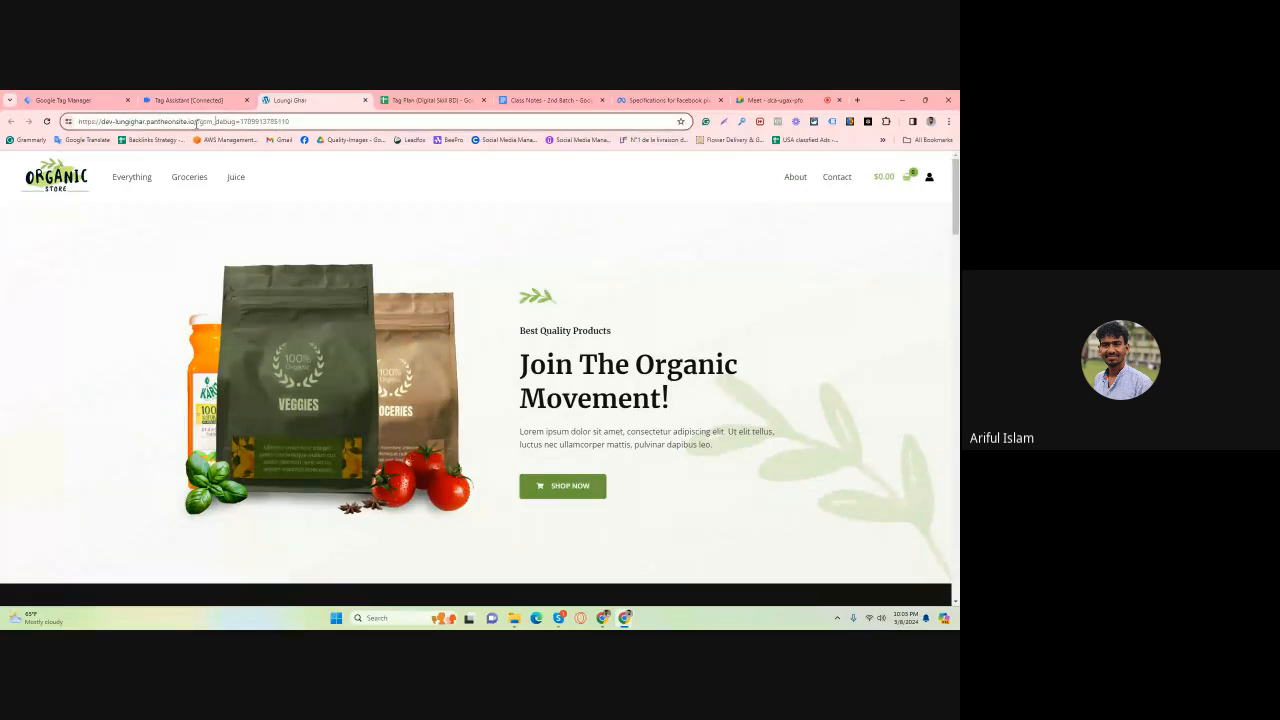
pyautogui.moveTo(196, 123); pyautogui.dragTo(316, 125)
pyautogui.click(302, 123)
pyautogui.click(260, 124)
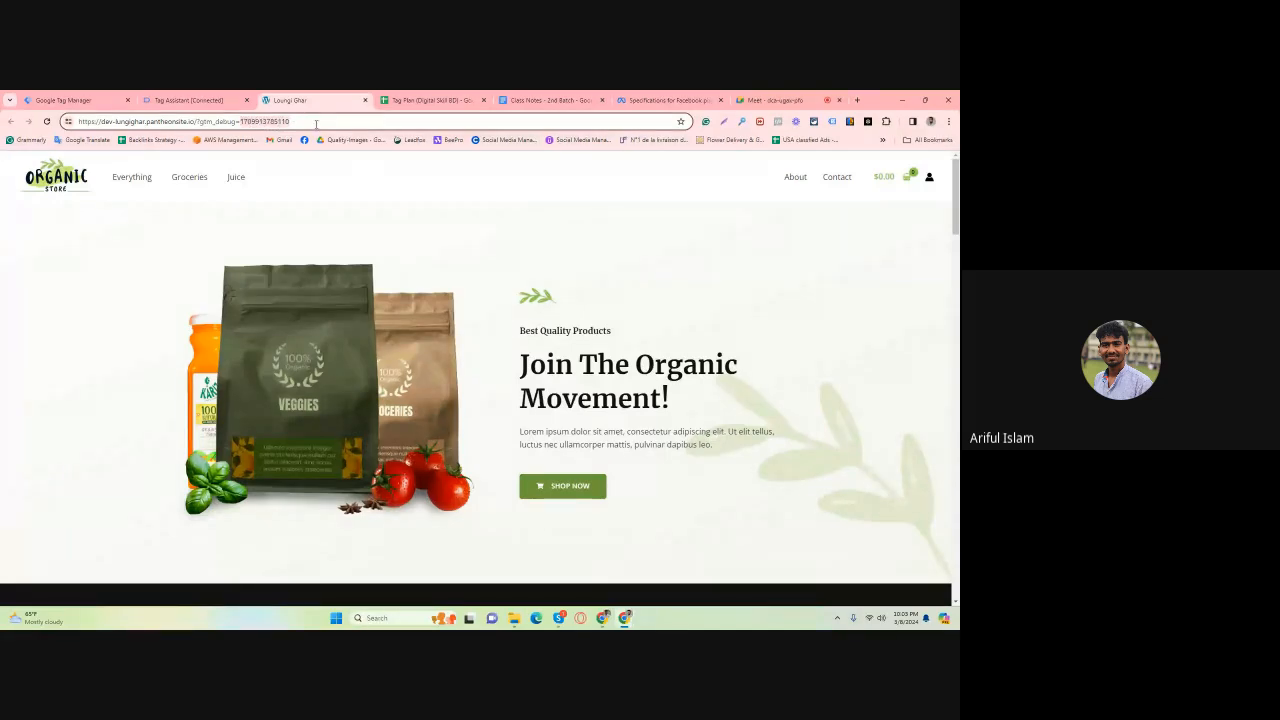
pyautogui.click(262, 123)
# Continue past Tag Assistant's connection notice and examine the debug details for the Loungi Ghar page.
pyautogui.click(213, 98)
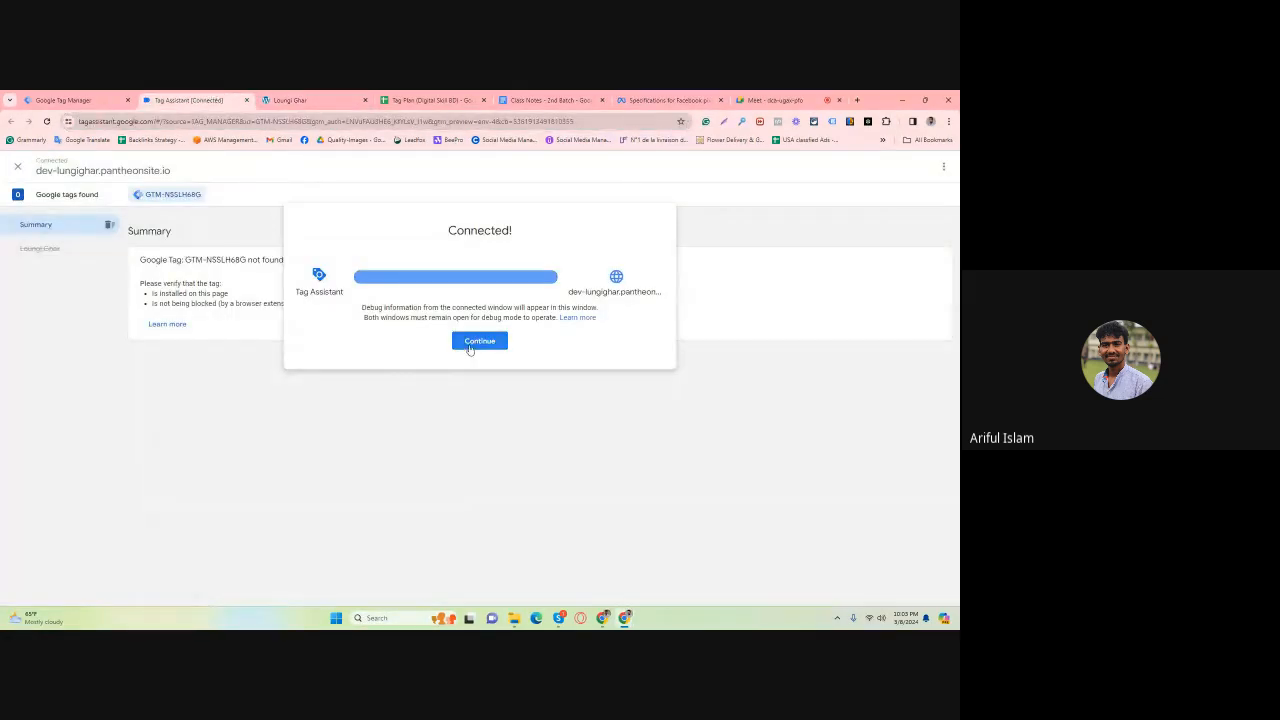
pyautogui.click(472, 343)
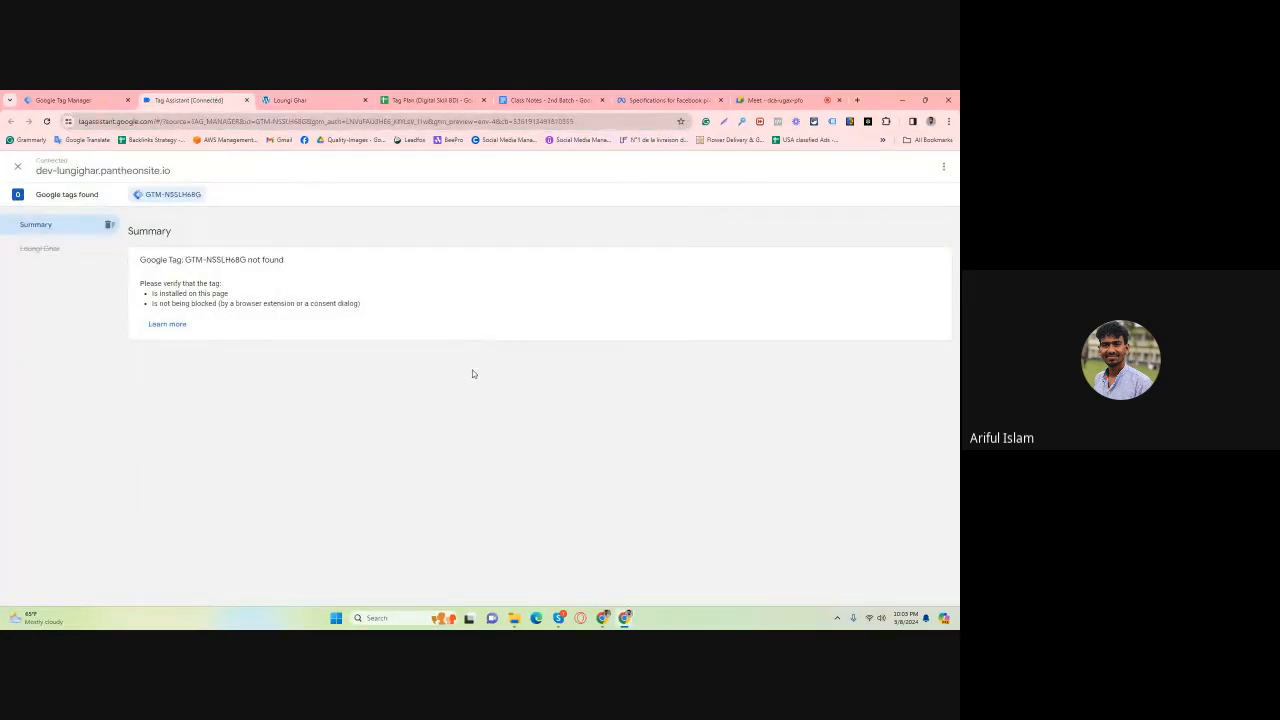
pyautogui.click(54, 254)
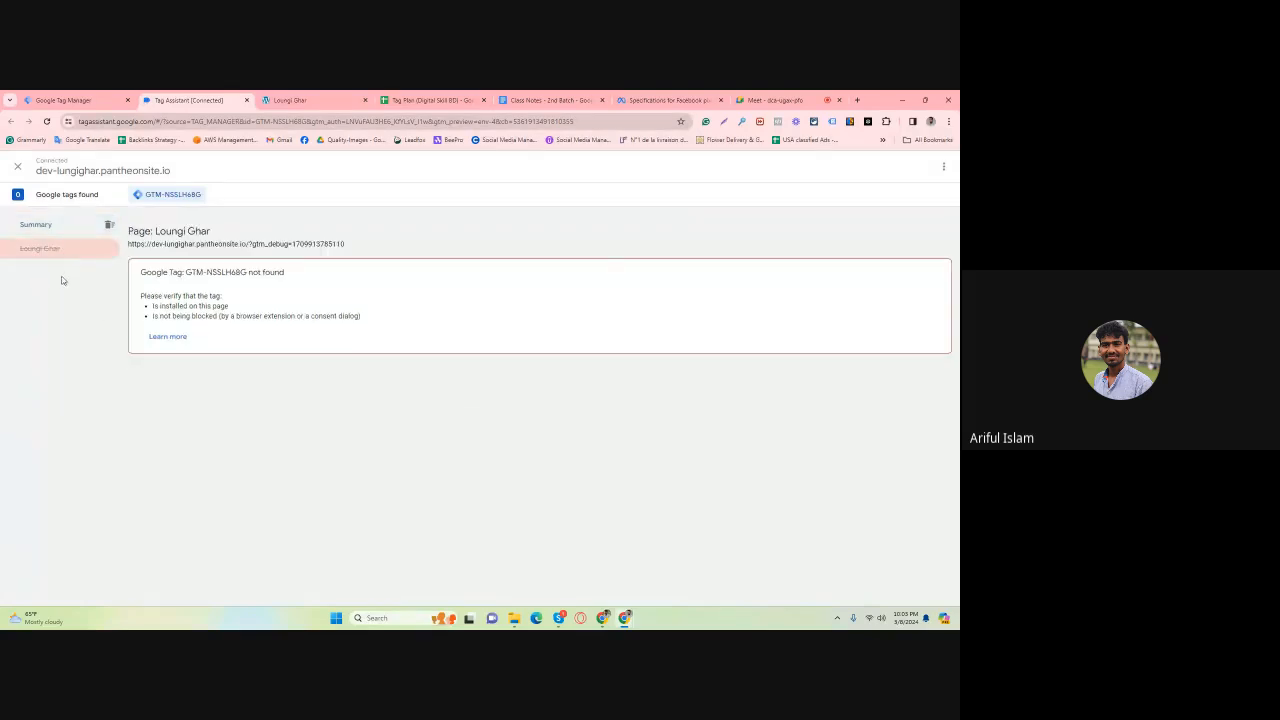
pyautogui.moveTo(183, 243); pyautogui.dragTo(329, 244)
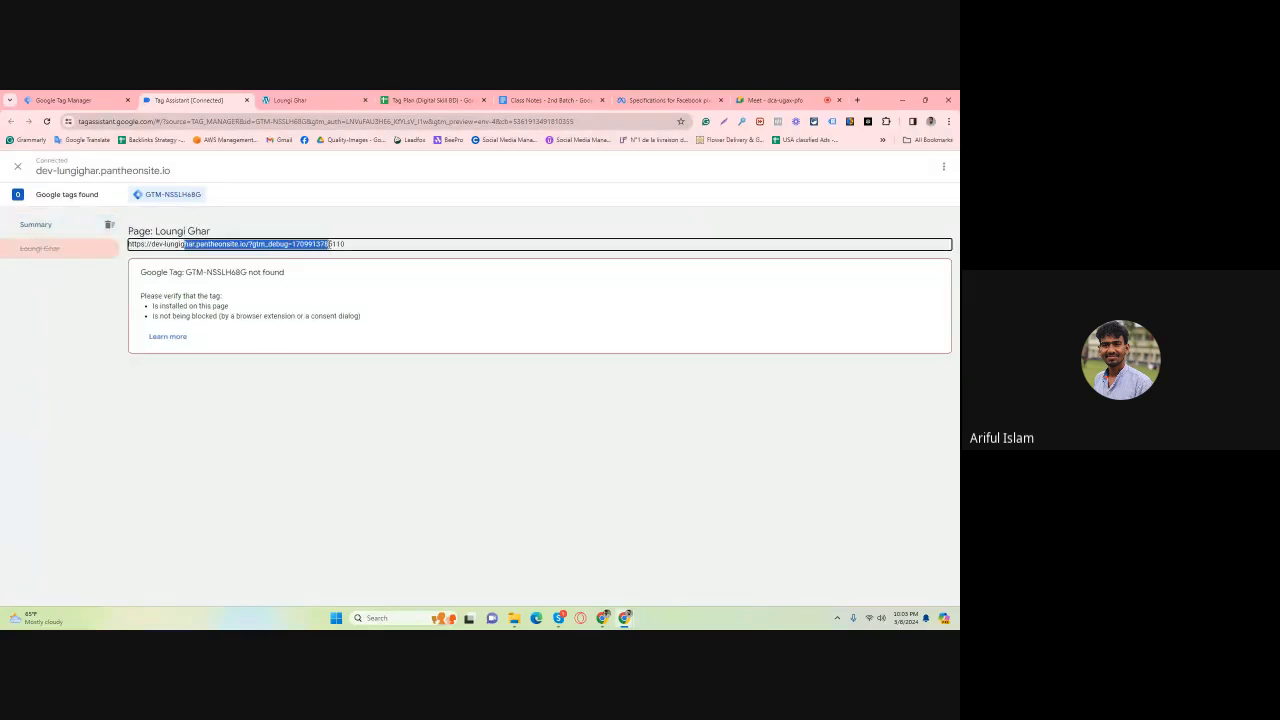
pyautogui.click(184, 374)
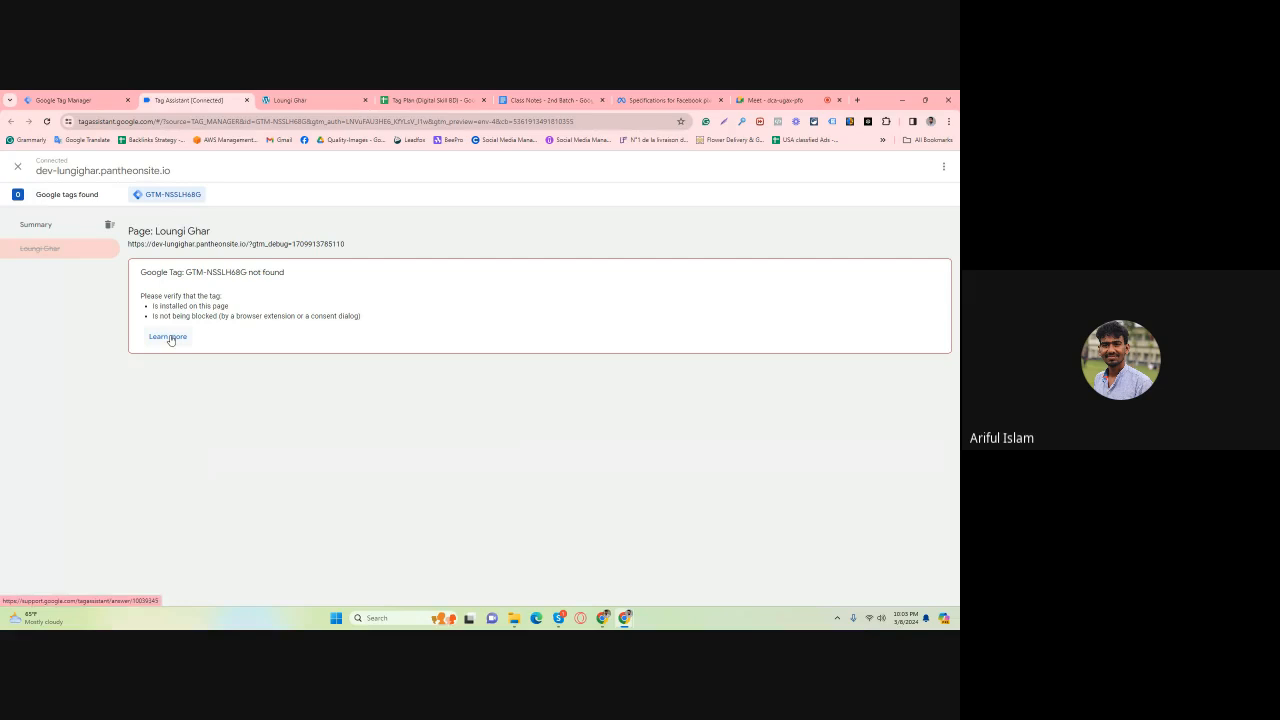
# Reload the Loungi Ghar store page and check it for an installed pixel with Meta Pixel Helper.
pyautogui.click(832, 121)
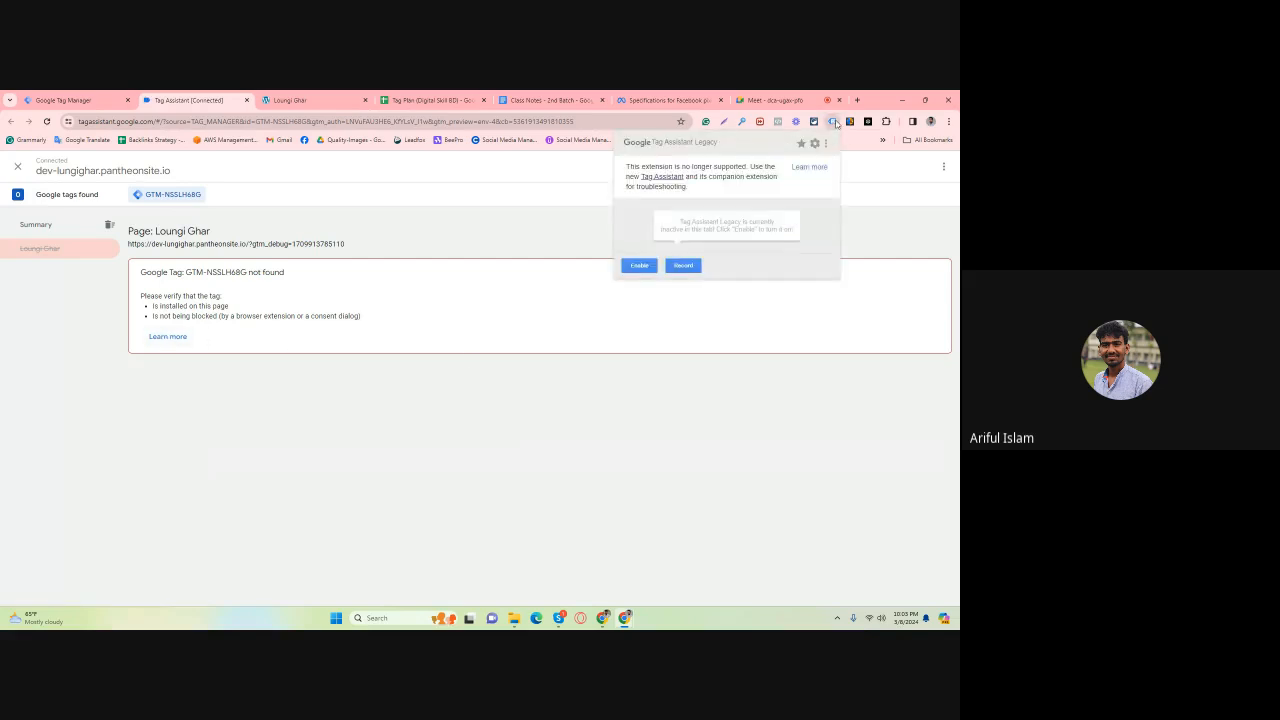
pyautogui.click(777, 122)
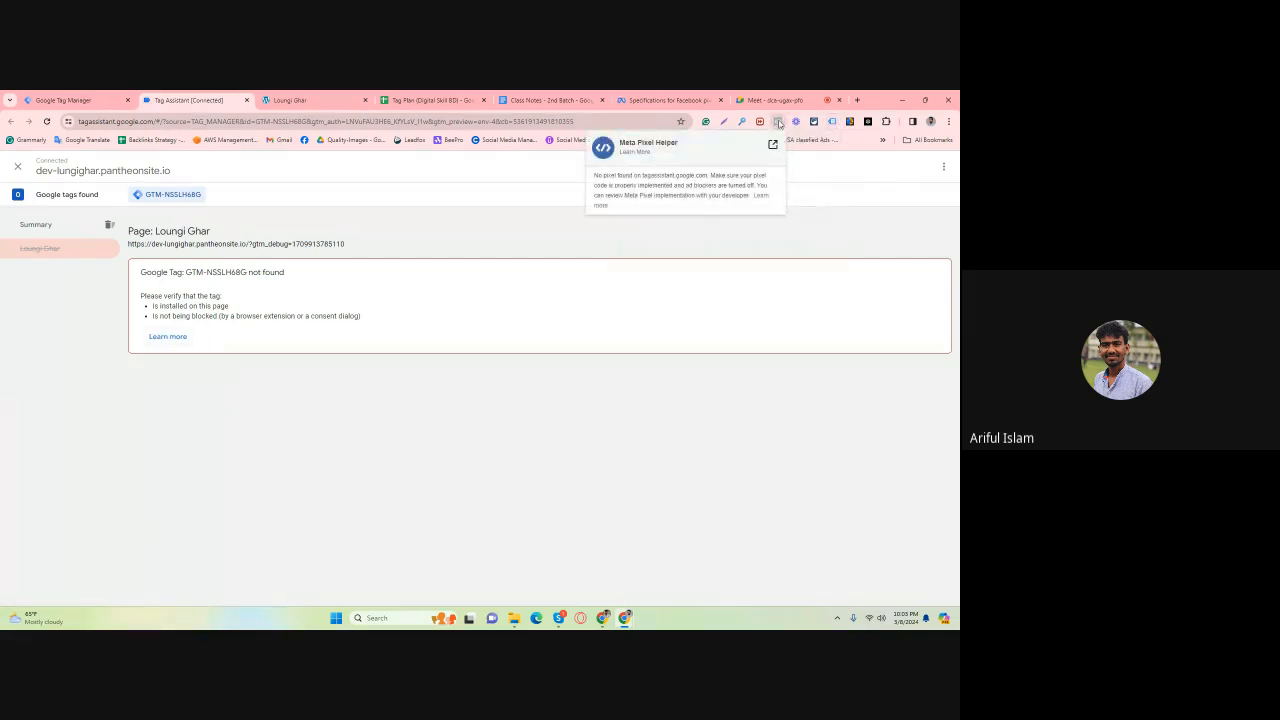
pyautogui.click(341, 97)
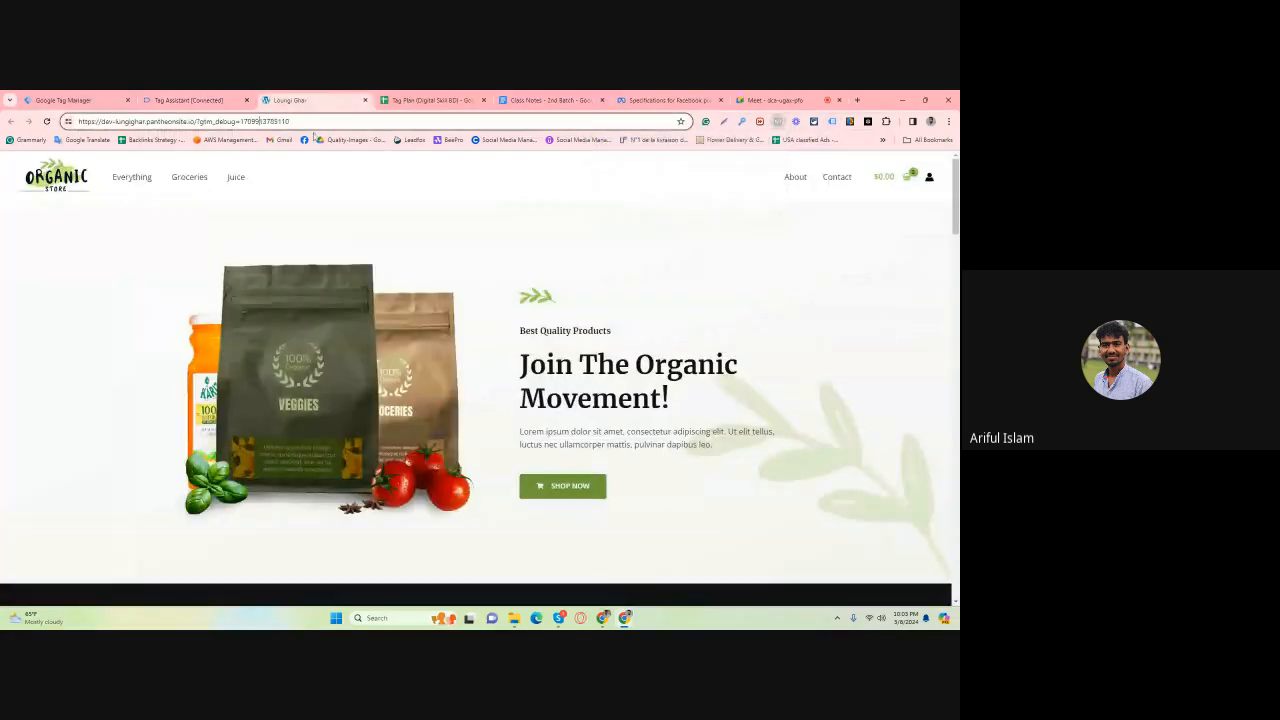
pyautogui.click(46, 121)
pyautogui.click(778, 122)
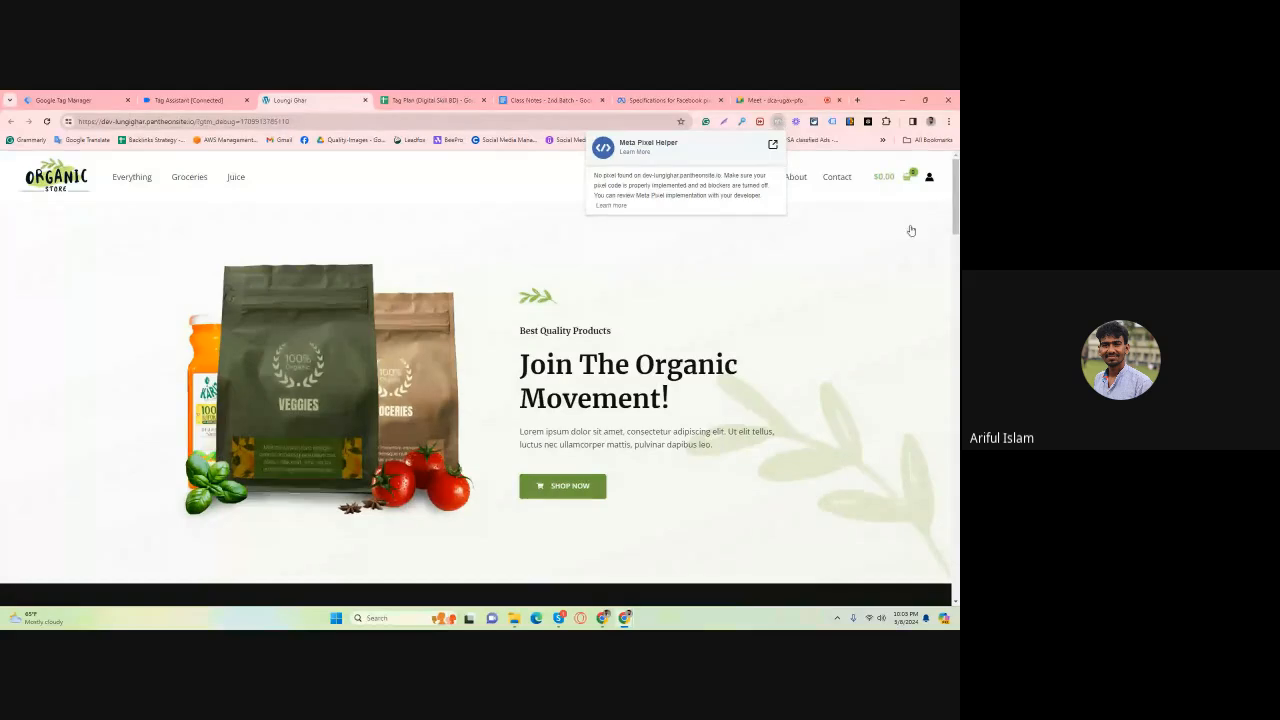
# Examine Tag Assistant's summary and the first Loungi Ghar page's debug details for container GTM-NSSLH68G.
pyautogui.click(158, 121)
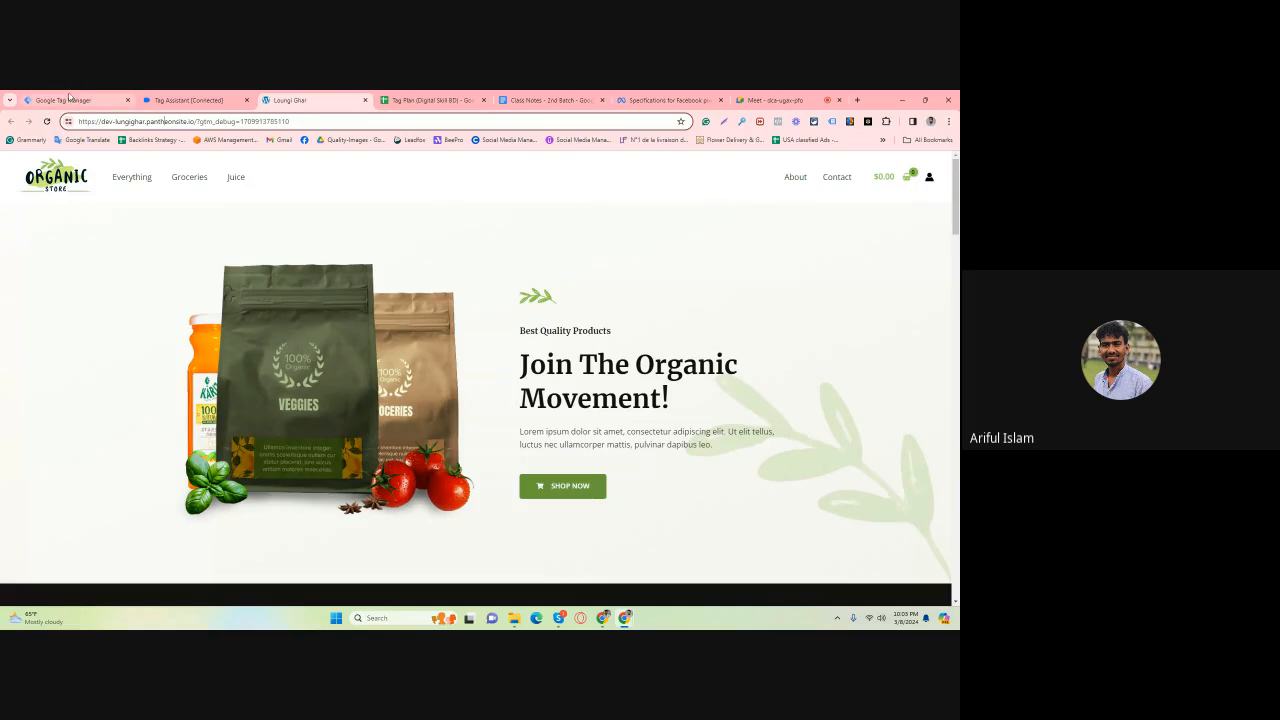
pyautogui.click(206, 97)
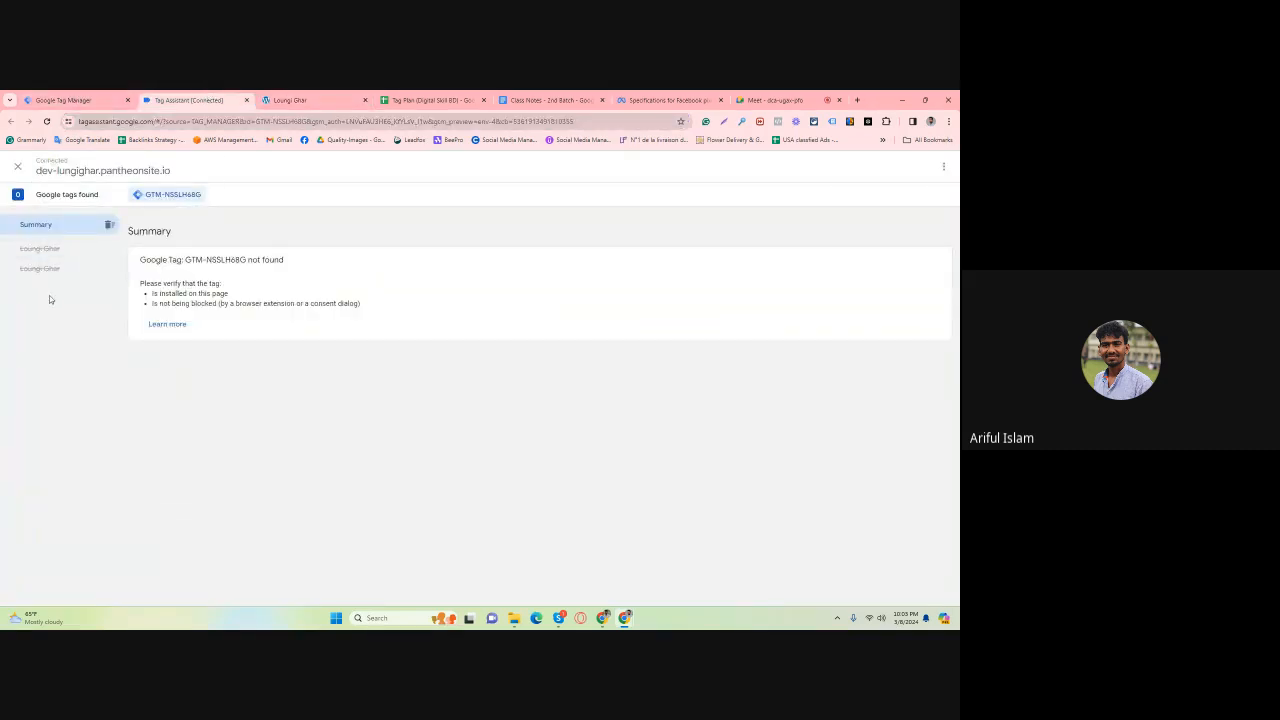
pyautogui.click(52, 250)
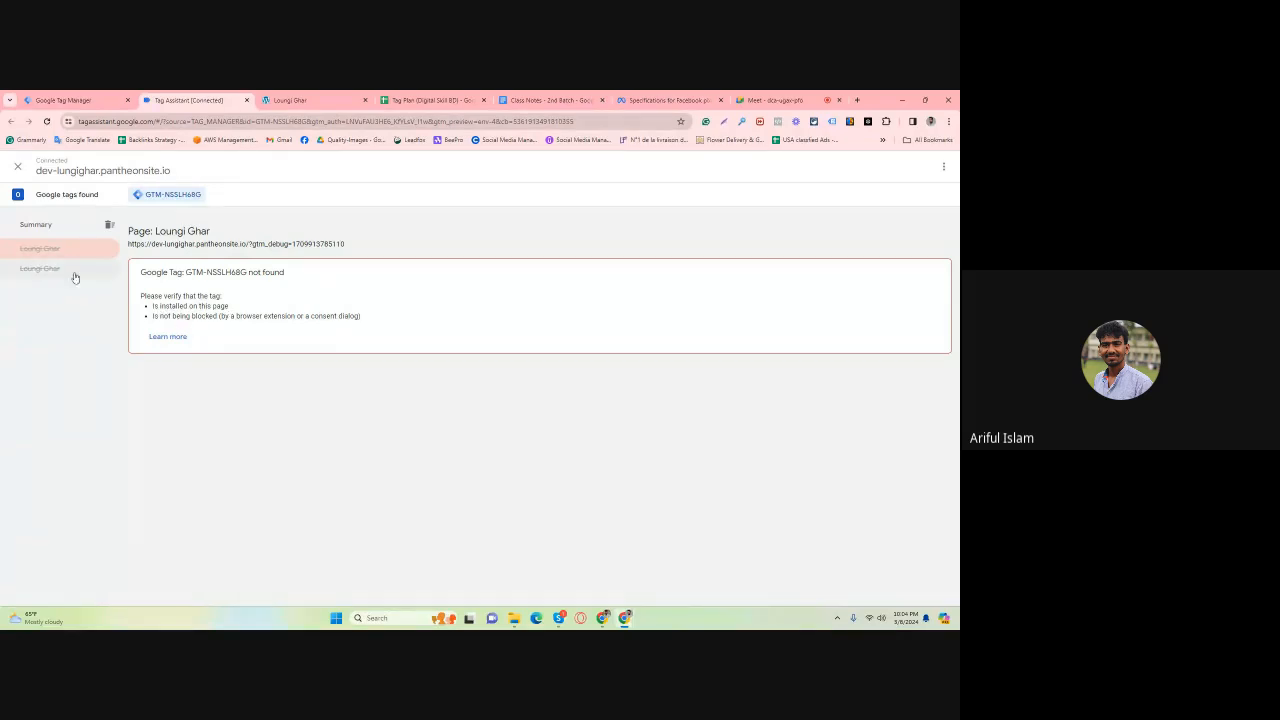
# Enable Tag Assistant Legacy on the Loungi Ghar store page.
pyautogui.click(328, 98)
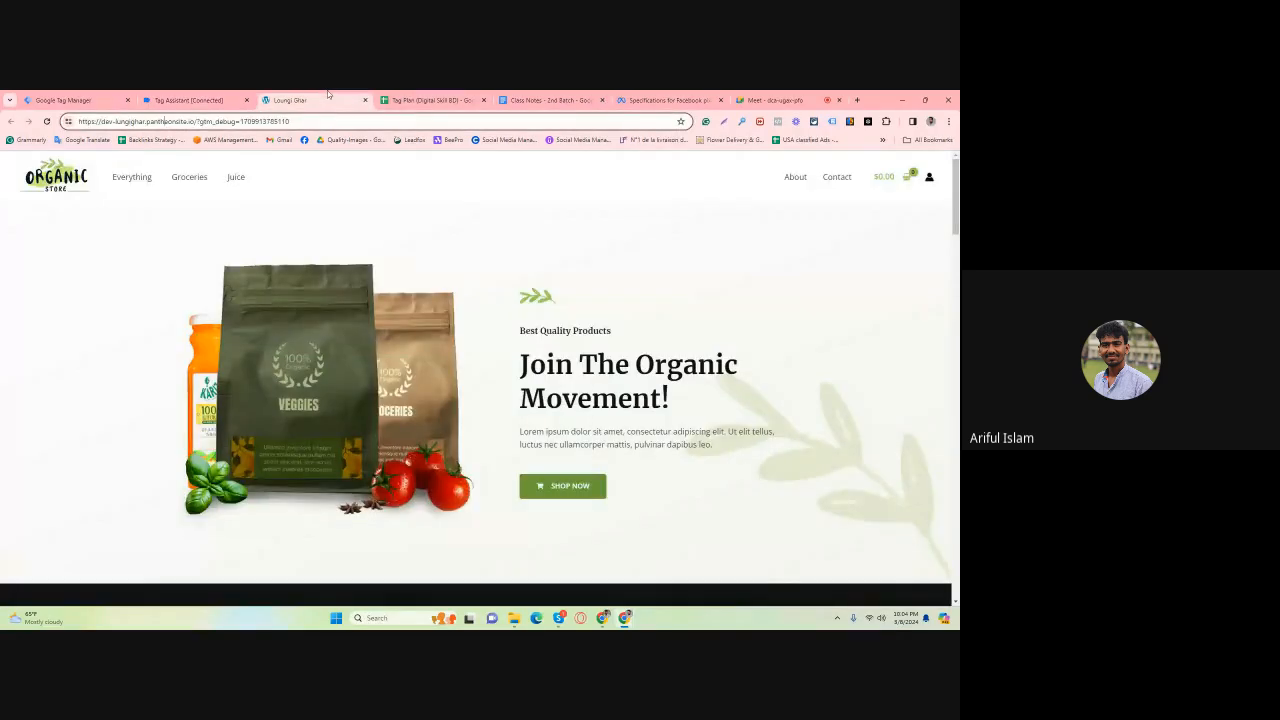
pyautogui.click(832, 121)
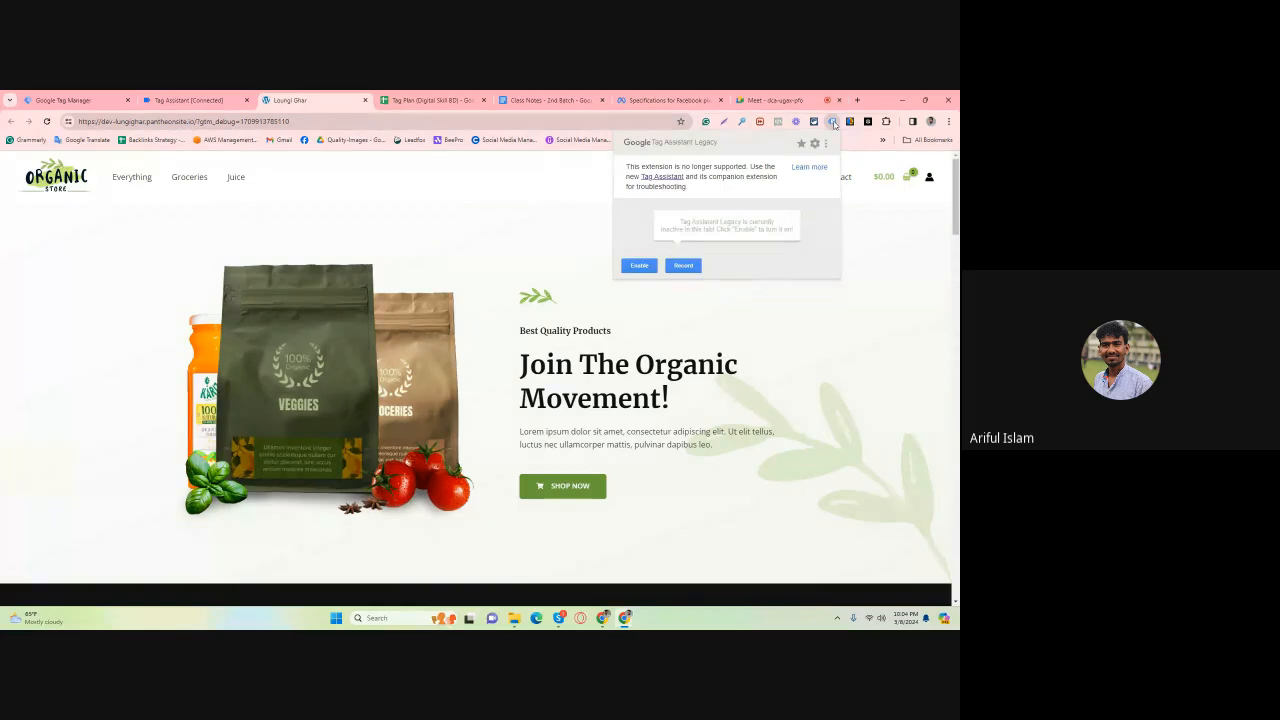
pyautogui.click(639, 266)
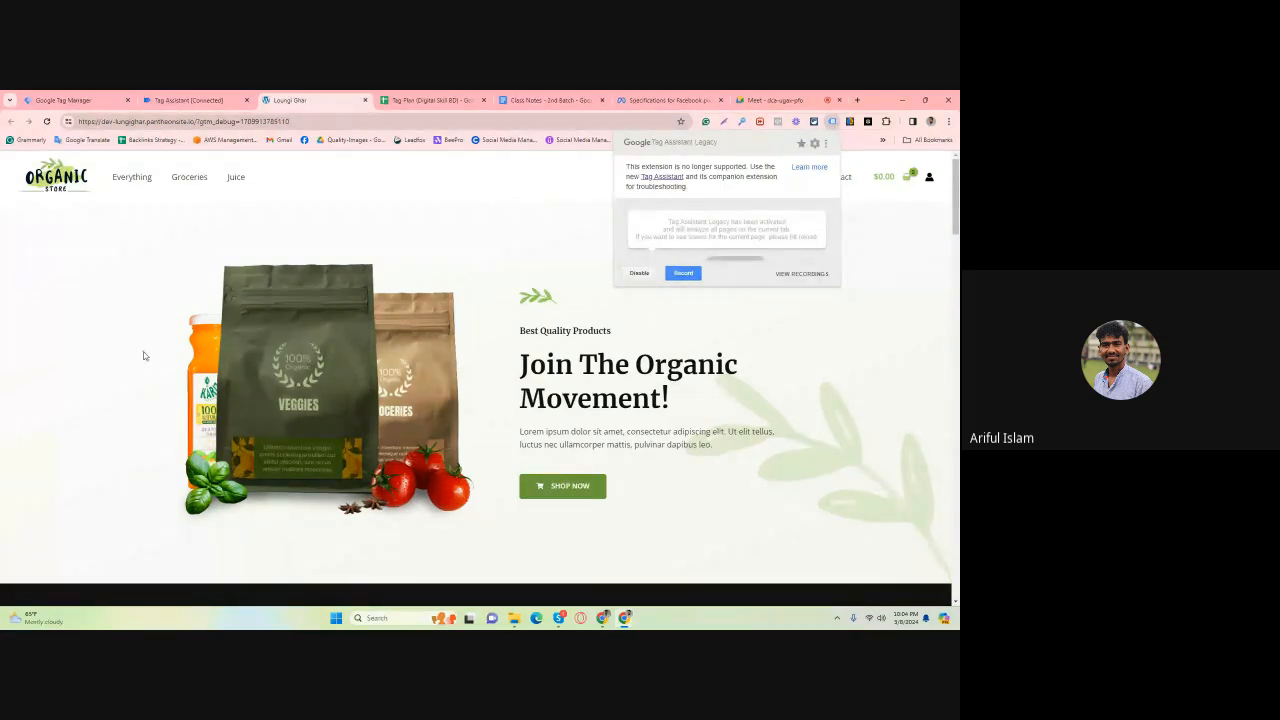
pyautogui.click(195, 121)
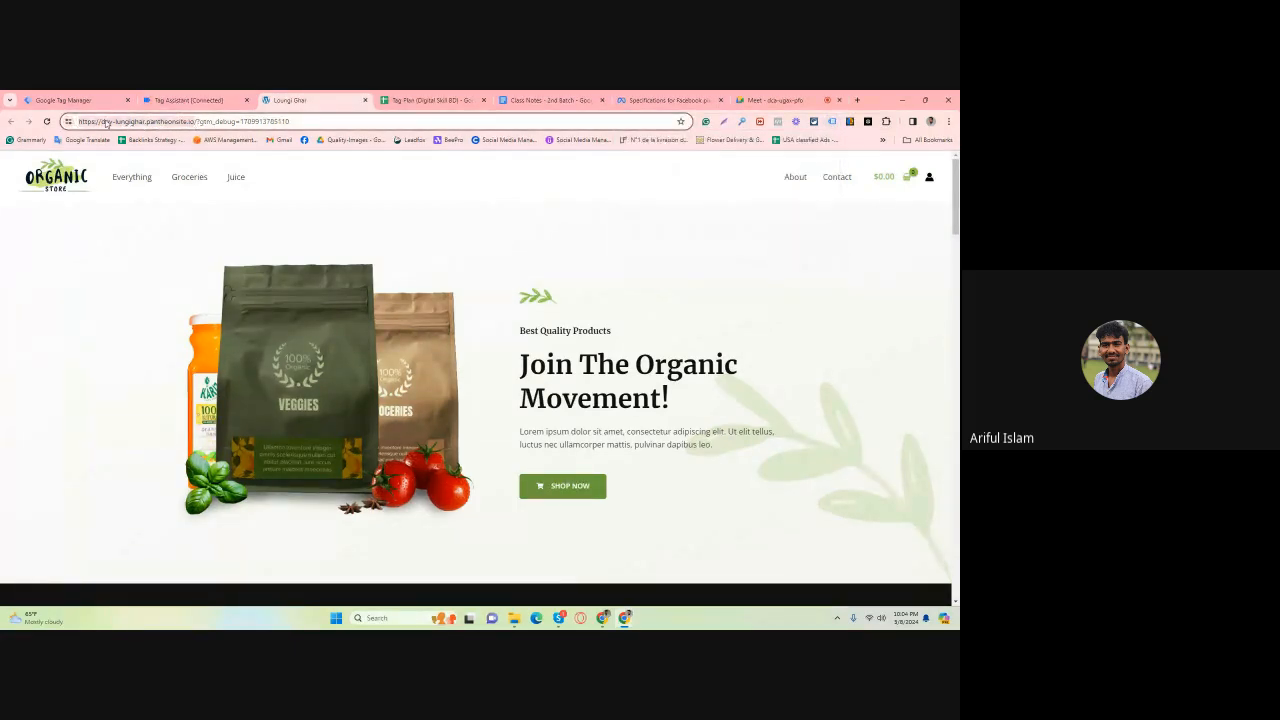
pyautogui.rightClick(109, 122)
pyautogui.click(155, 217)
pyautogui.click(857, 100)
pyautogui.rightClick(513, 124)
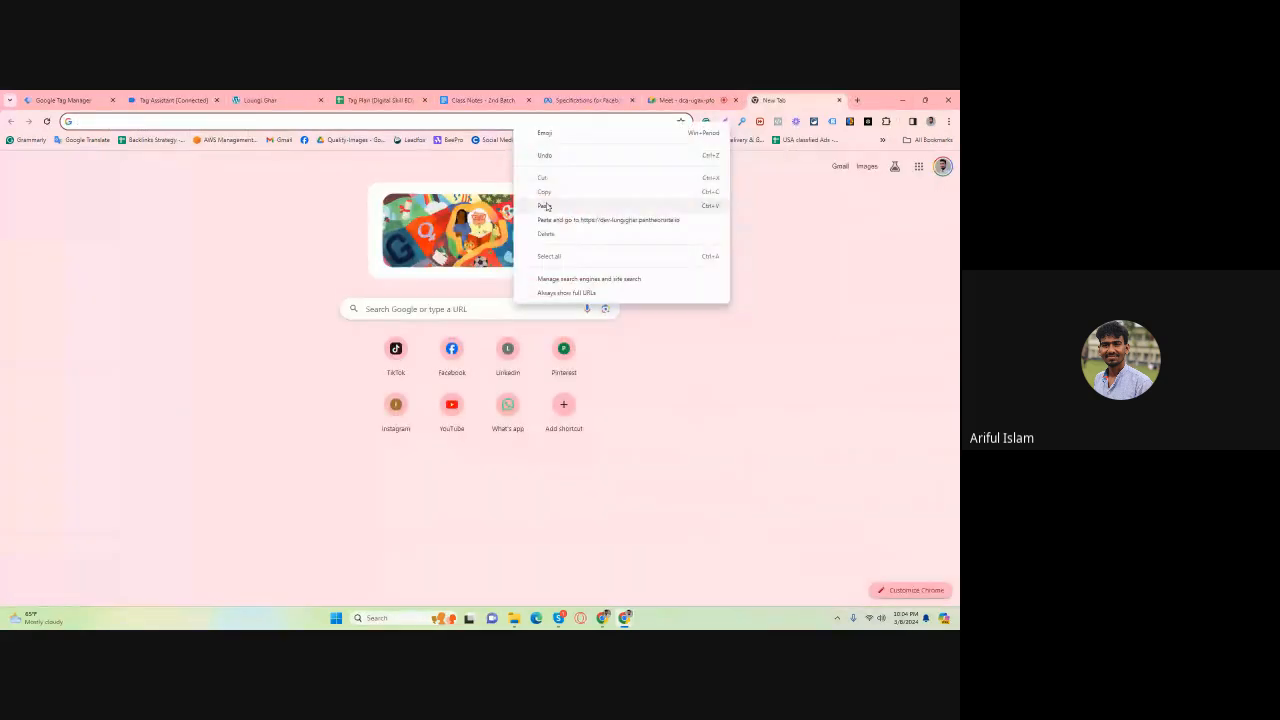
pyautogui.click(544, 207)
pyautogui.press('Return')
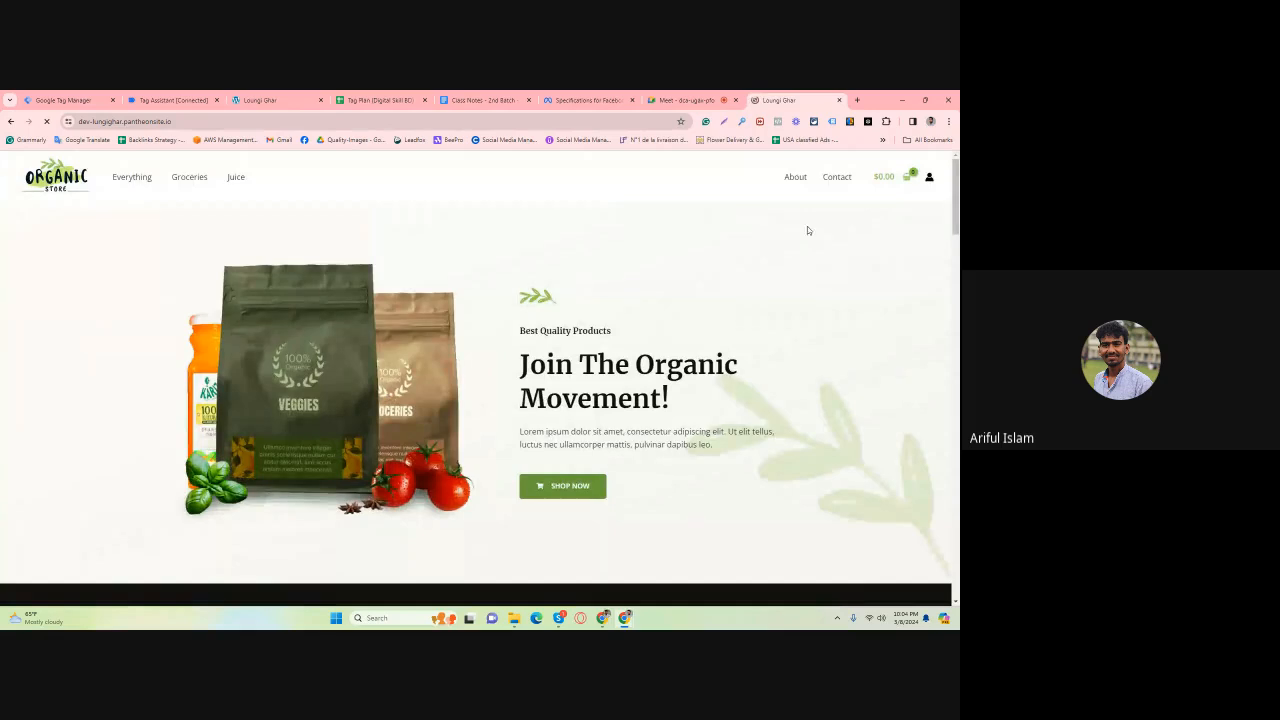
# Check the newly opened store page with Meta Pixel Helper and Tag Assistant Legacy, and review the container's tags in Tag Manager.
pyautogui.click(777, 121)
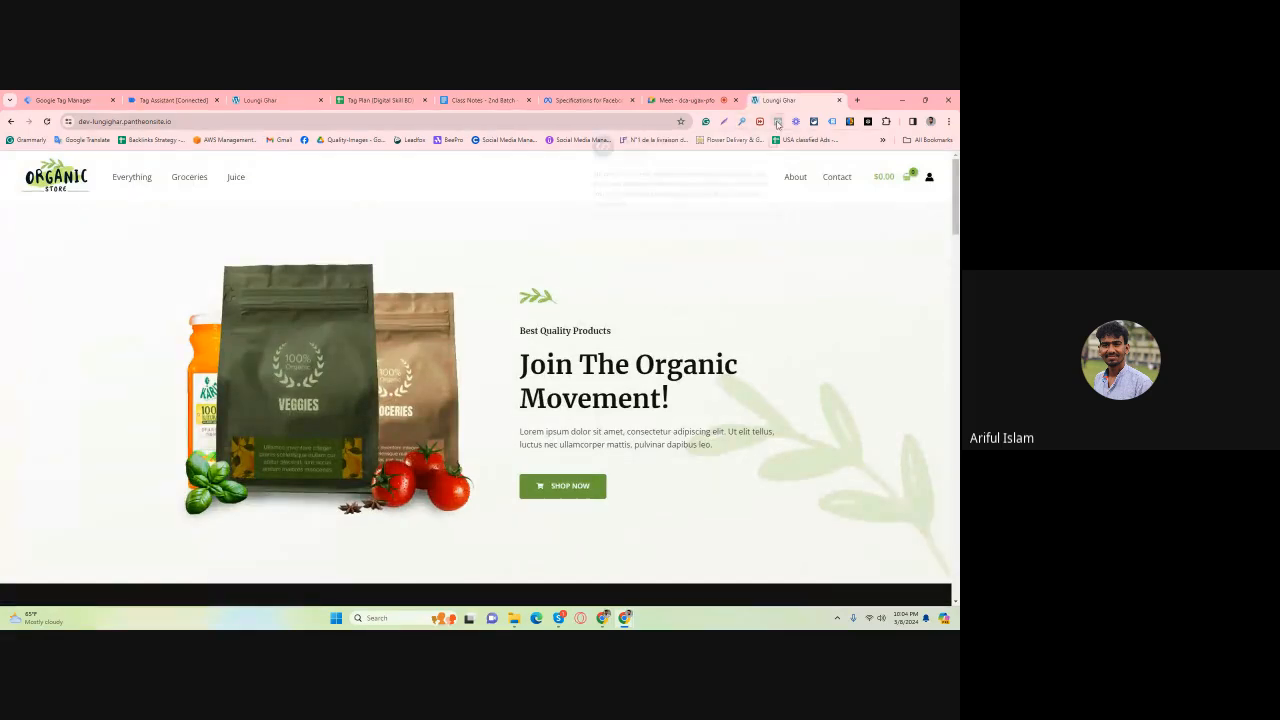
pyautogui.click(832, 121)
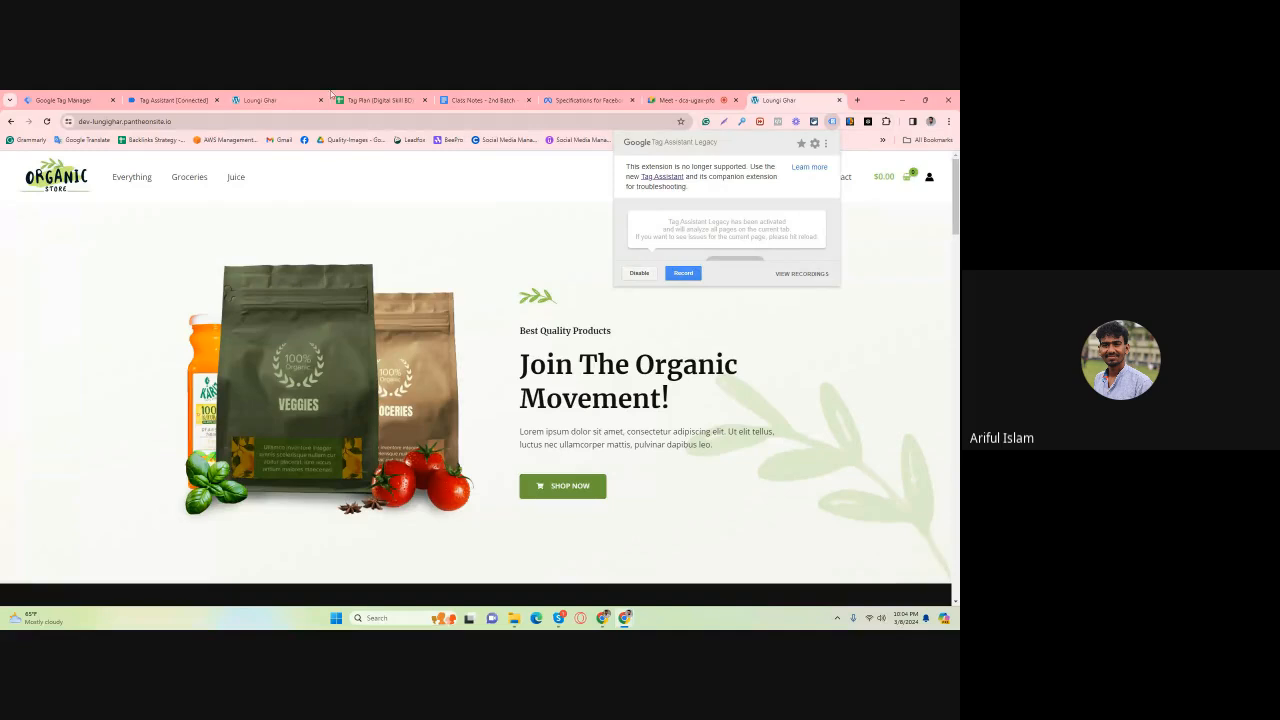
pyautogui.click(275, 100)
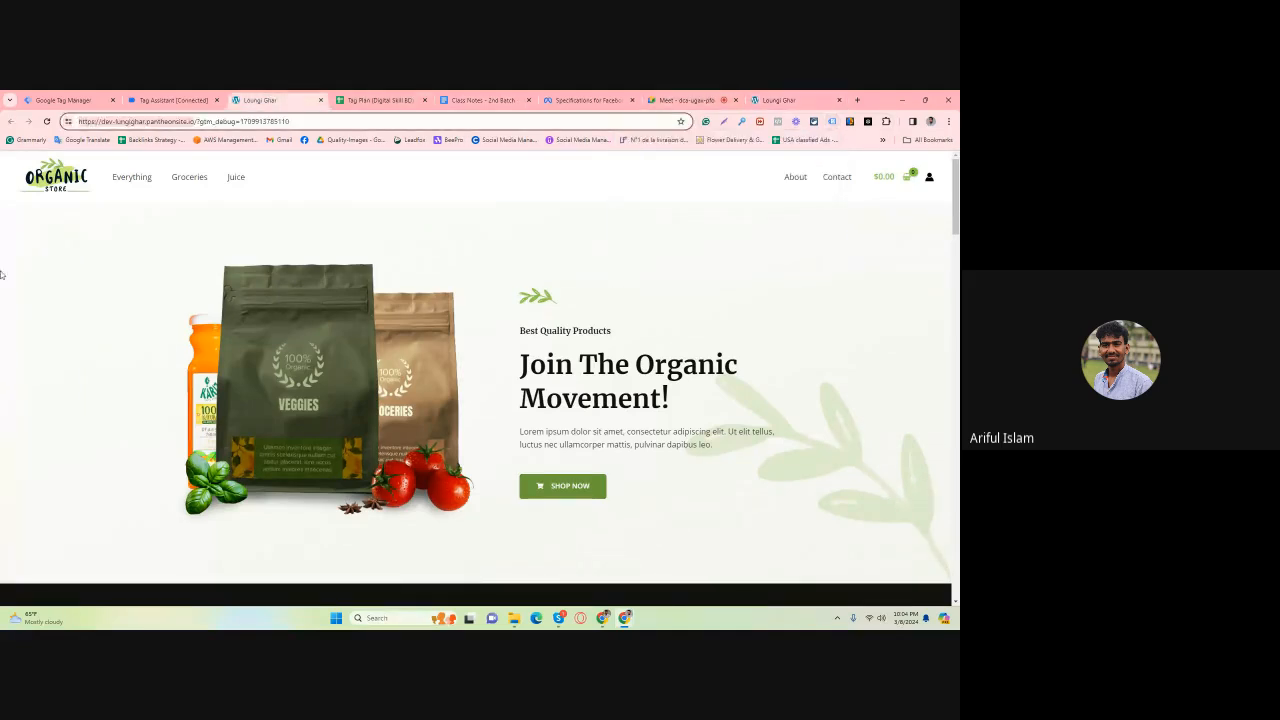
pyautogui.click(102, 97)
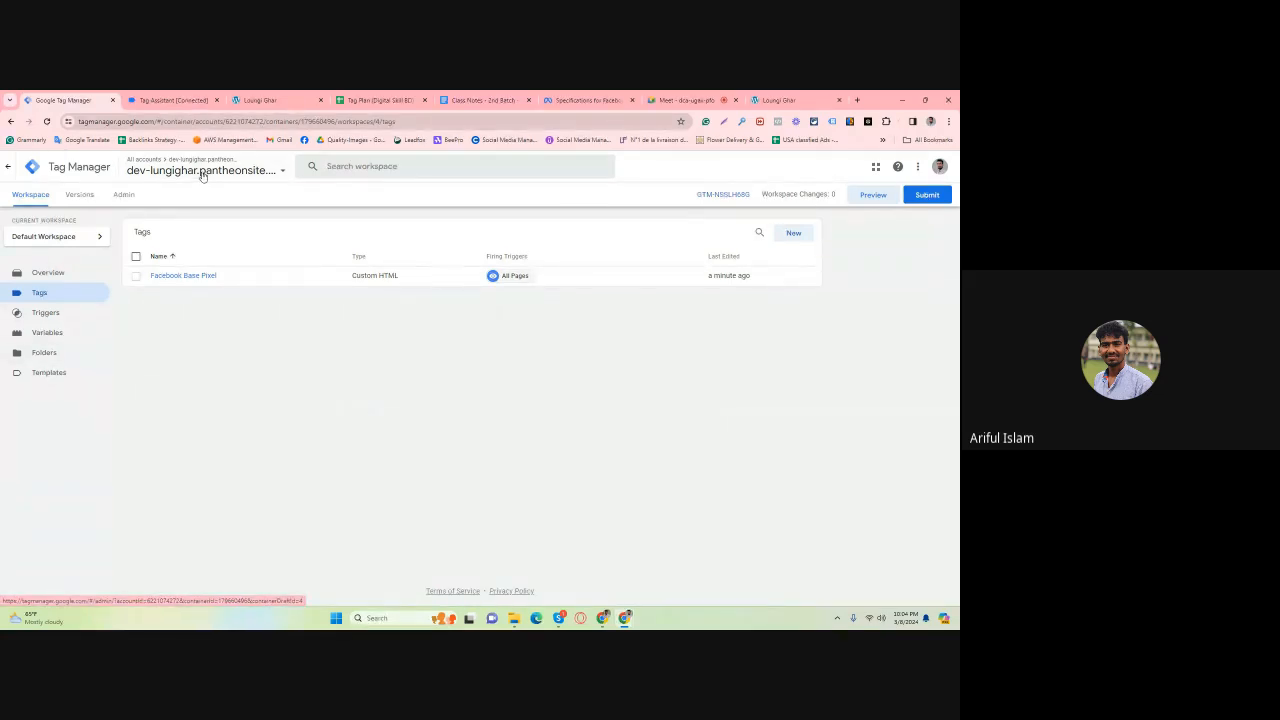
# In the other browser window's Google Tag Manager for WordPress options, switch the container code to On and save the changes.
pyautogui.click(602, 618)
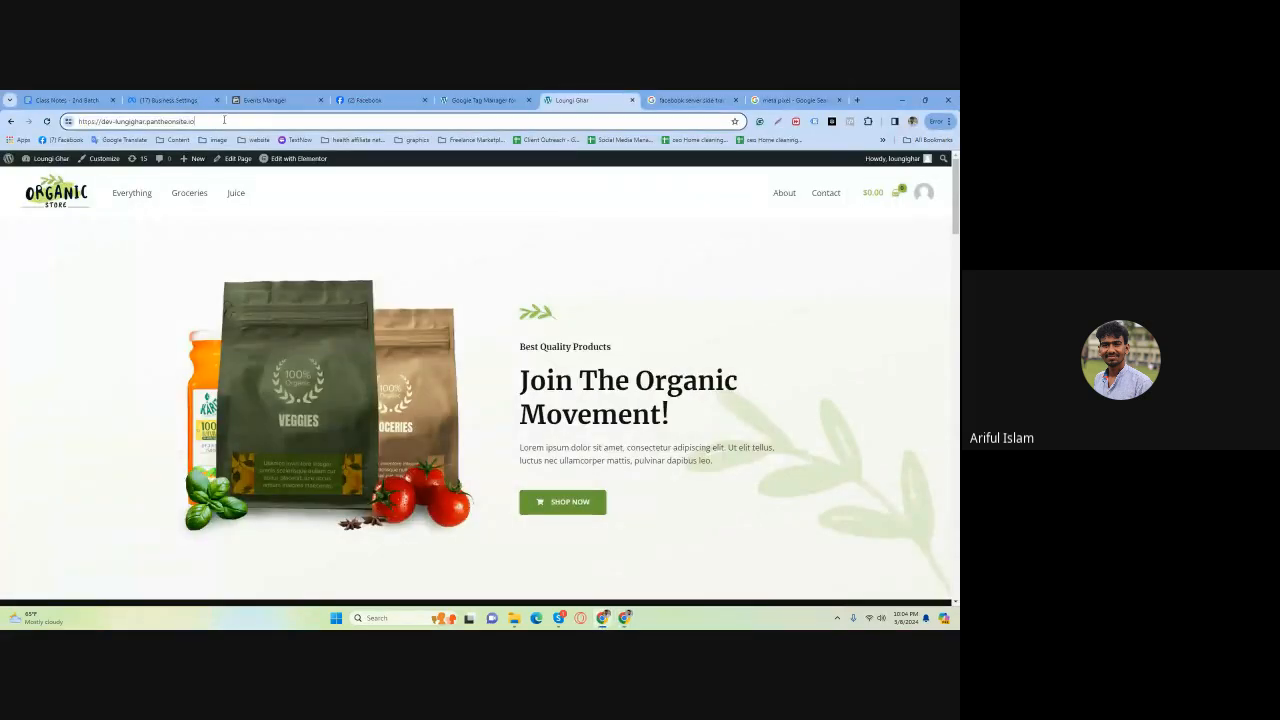
pyautogui.click(245, 100)
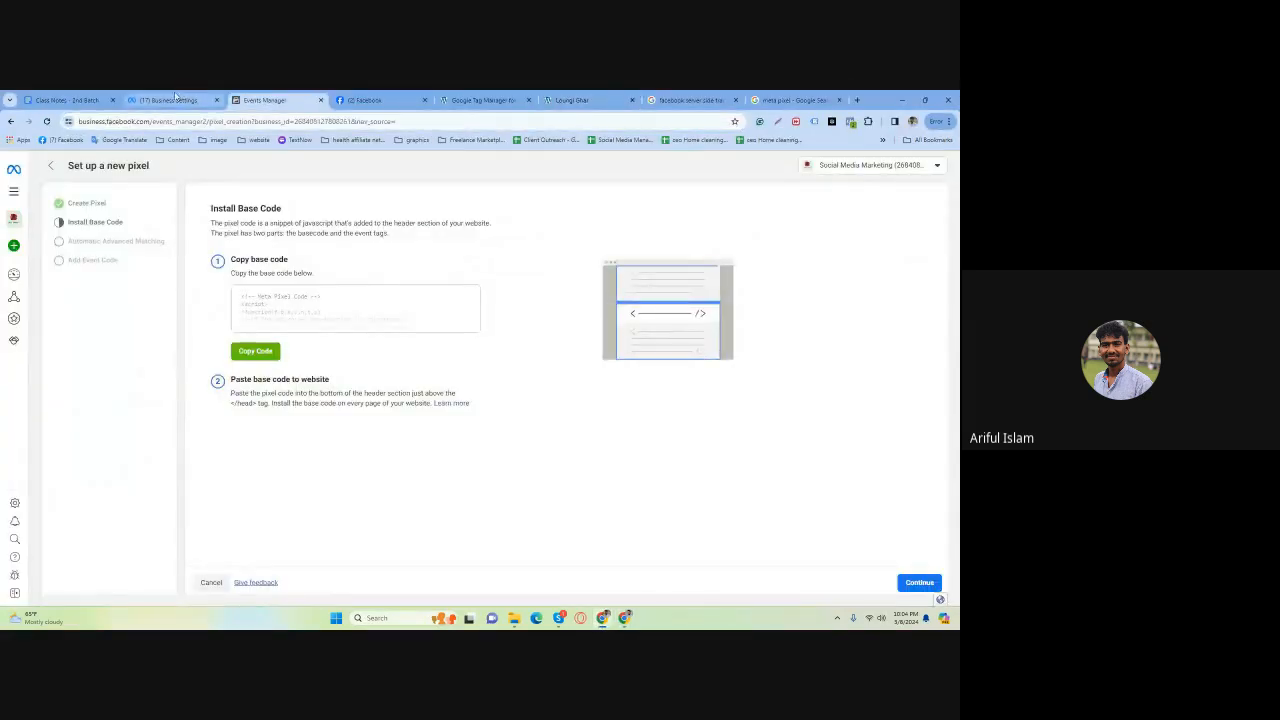
pyautogui.click(561, 99)
pyautogui.click(499, 95)
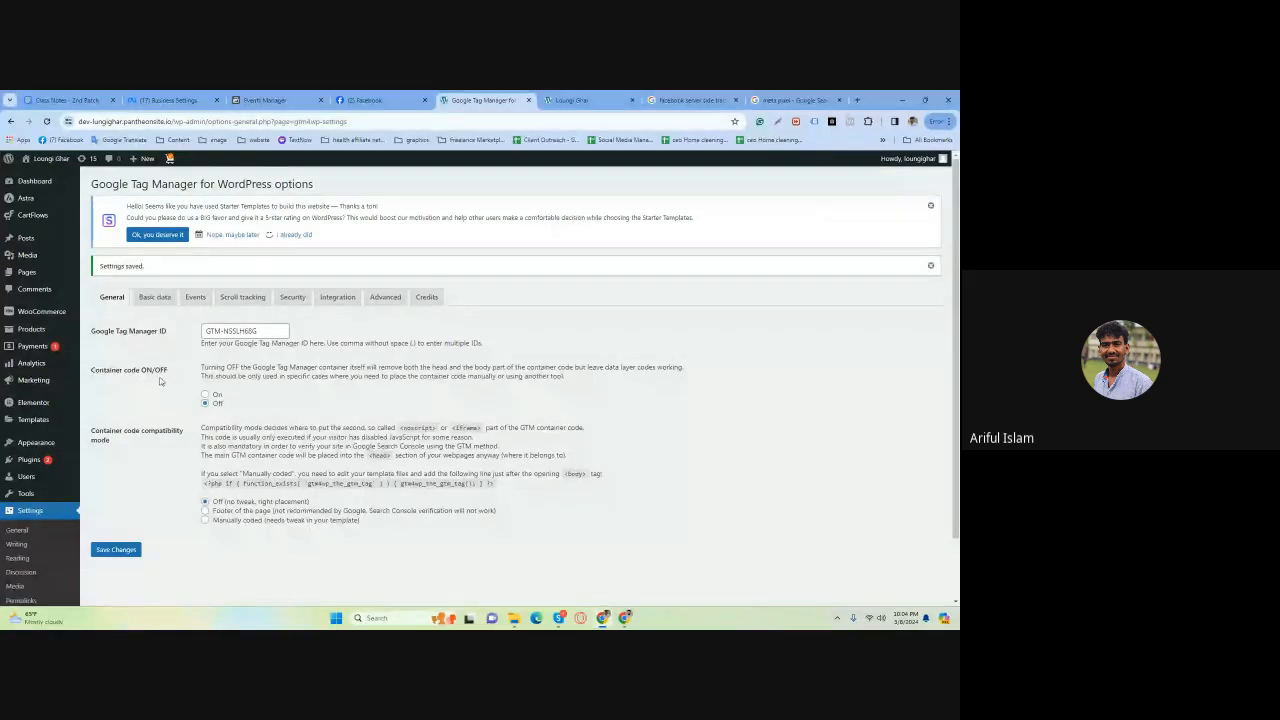
pyautogui.scroll(-1, 168, 389)
pyautogui.scroll(1, 172, 388)
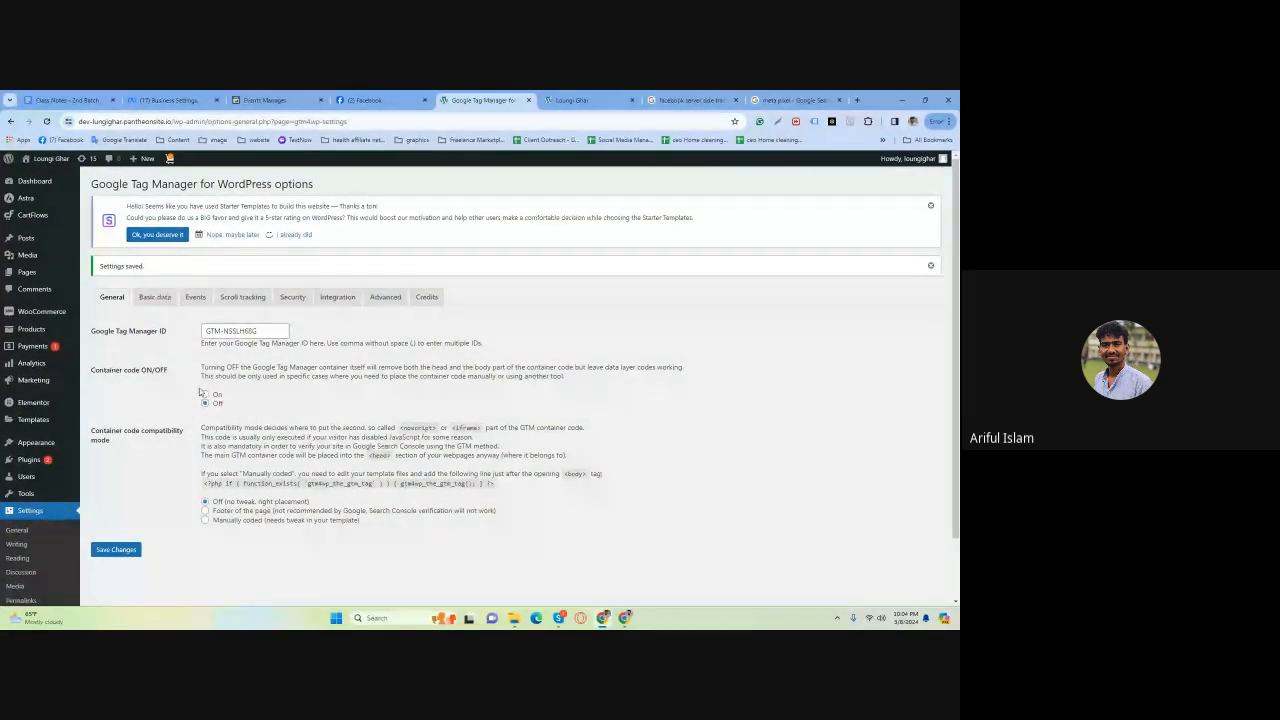
pyautogui.click(205, 395)
pyautogui.click(120, 550)
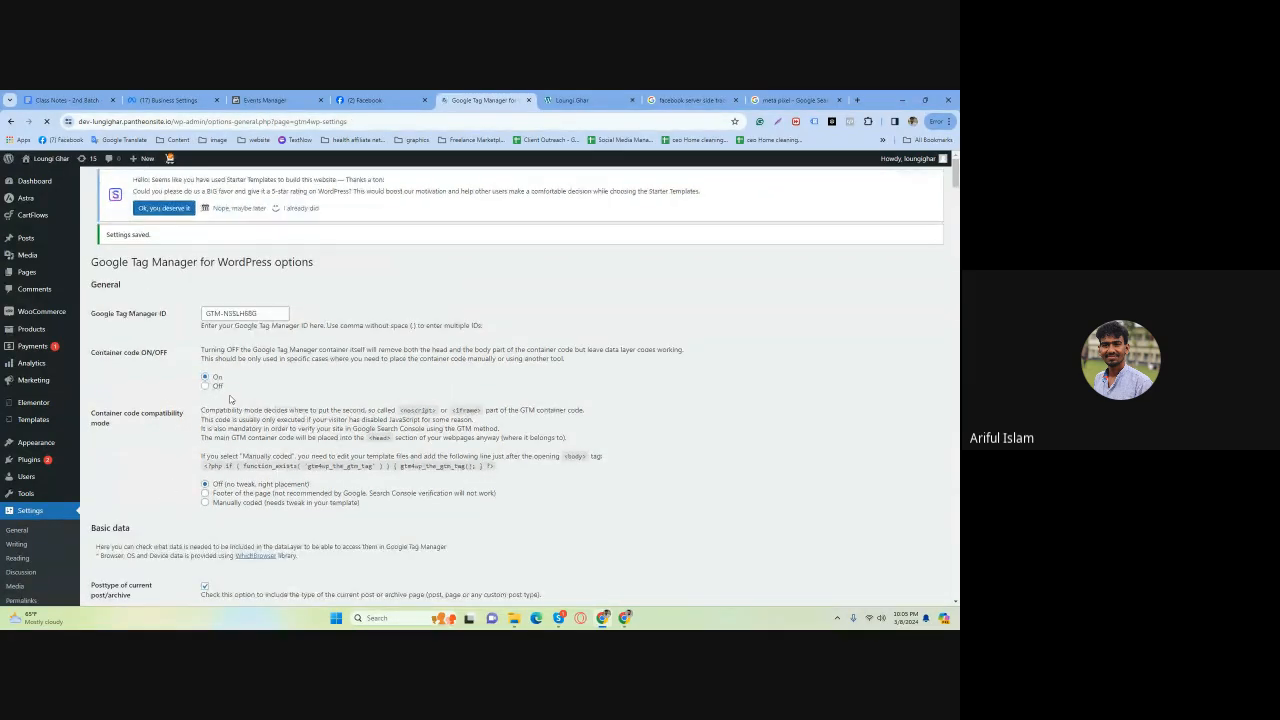
pyautogui.scroll(-10, 229, 399)
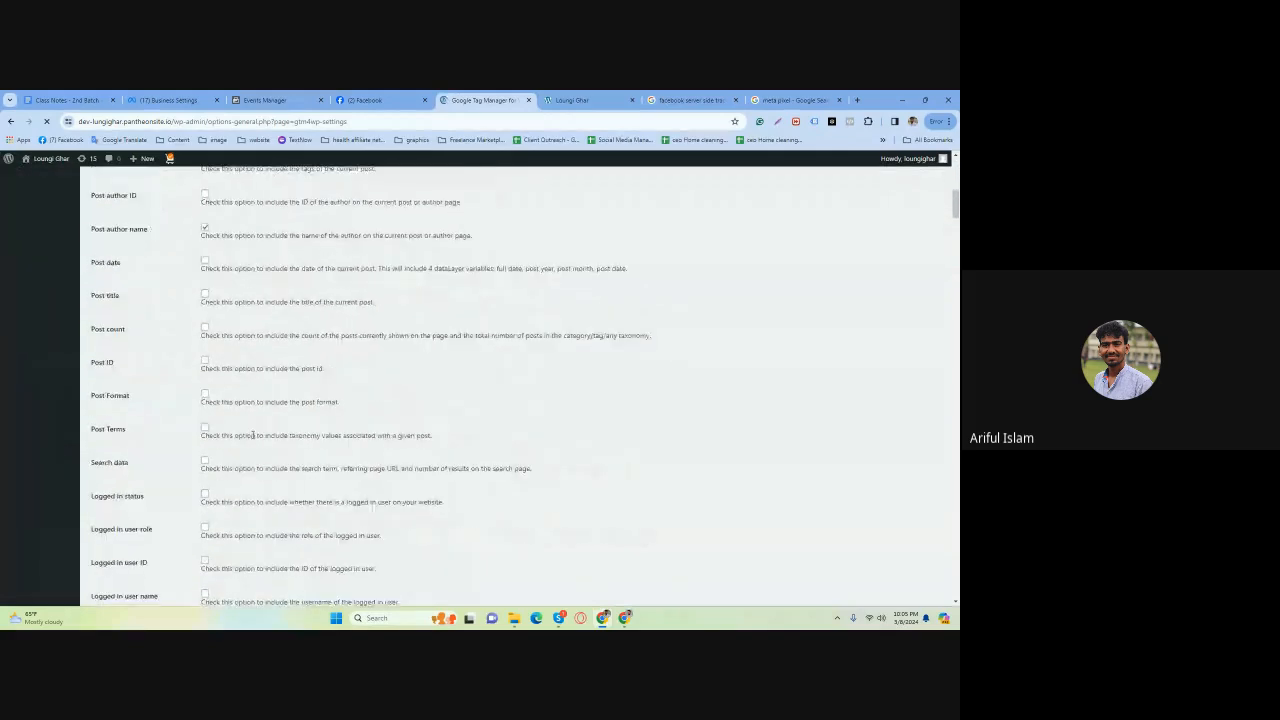
pyautogui.scroll(-3, 251, 444)
pyautogui.scroll(15, 246, 446)
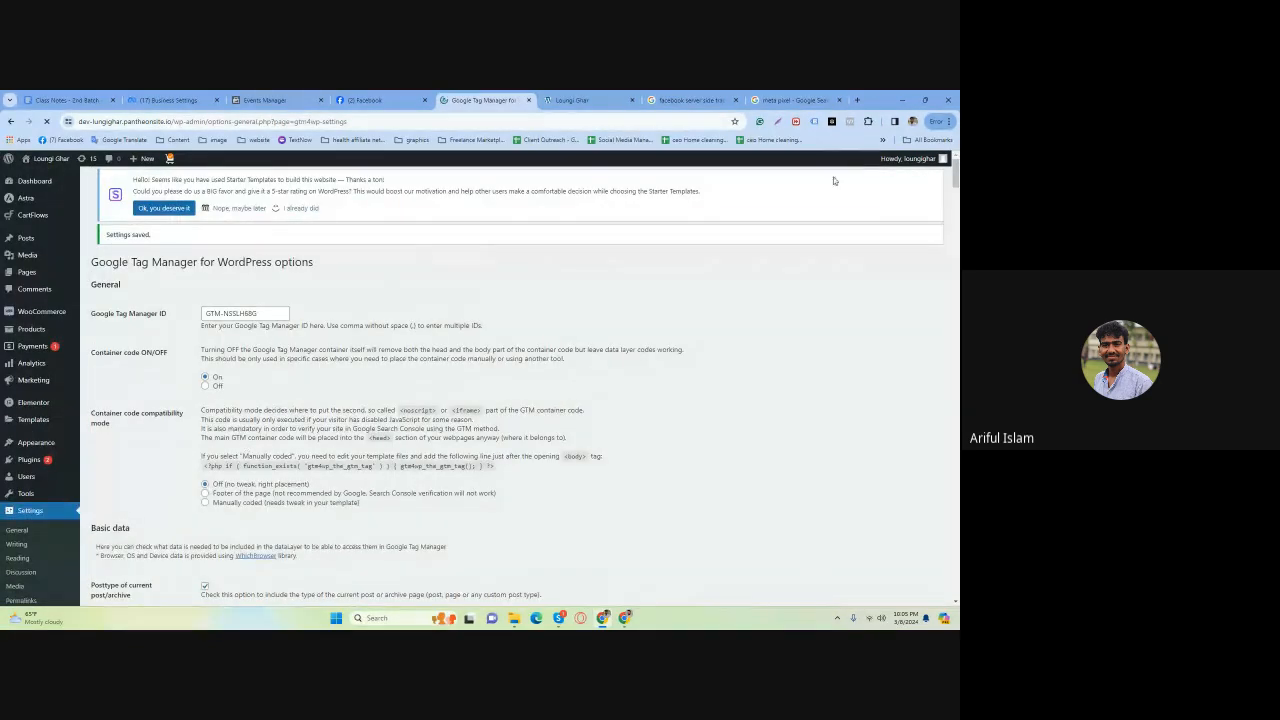
# Switch back to the Tag Manager browser window, reload the store page without the debug parameter, and analyze its tags with Tag Assistant Legacy.
pyautogui.moveTo(602, 618)
pyautogui.click(590, 560)
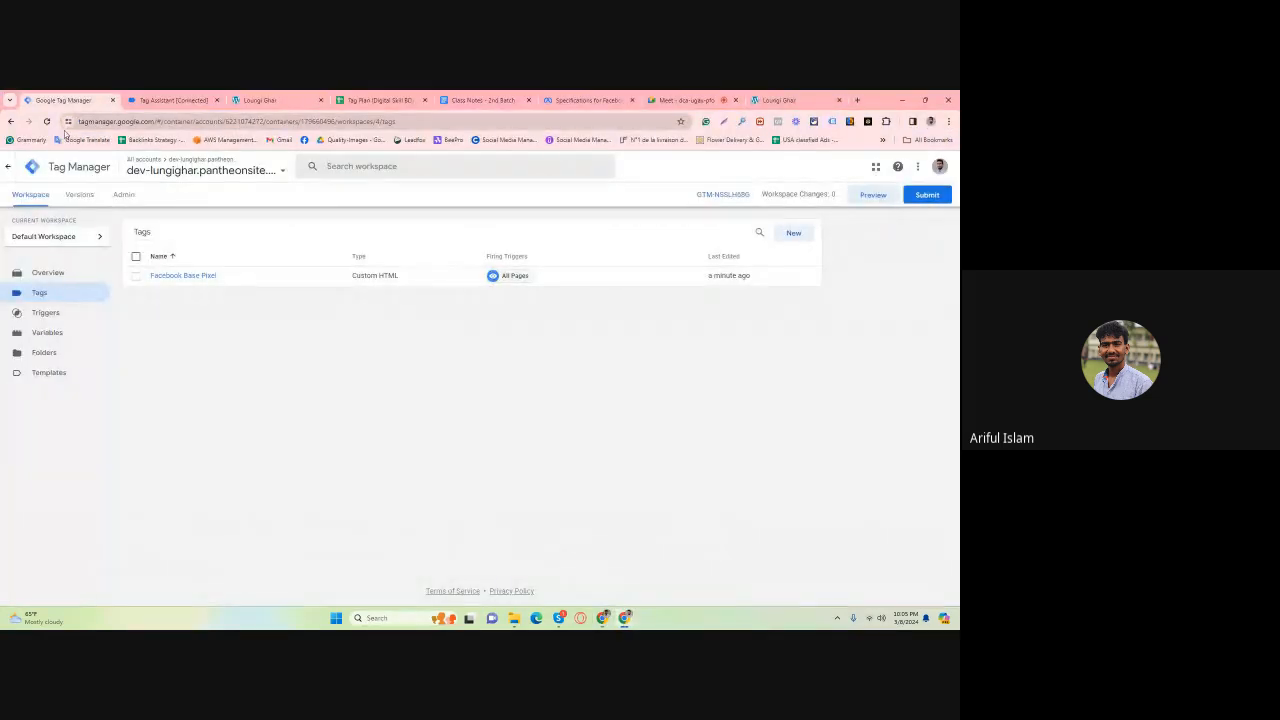
pyautogui.click(259, 100)
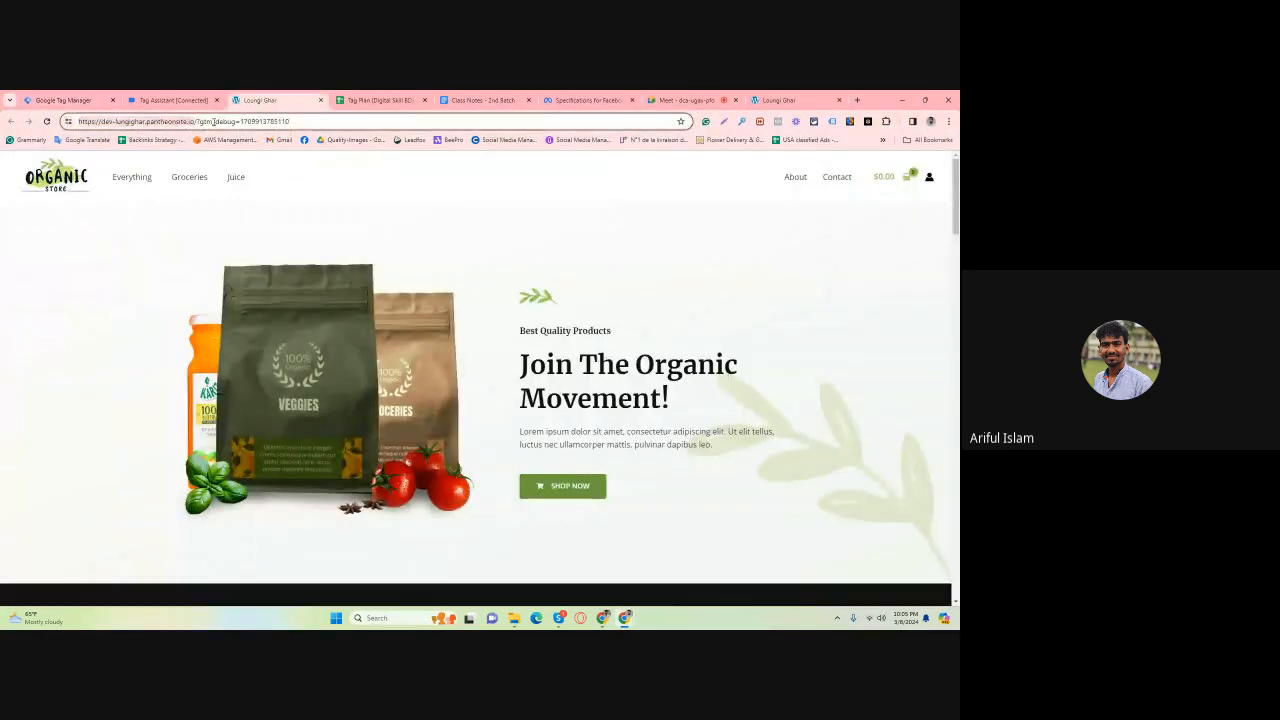
pyautogui.click(781, 98)
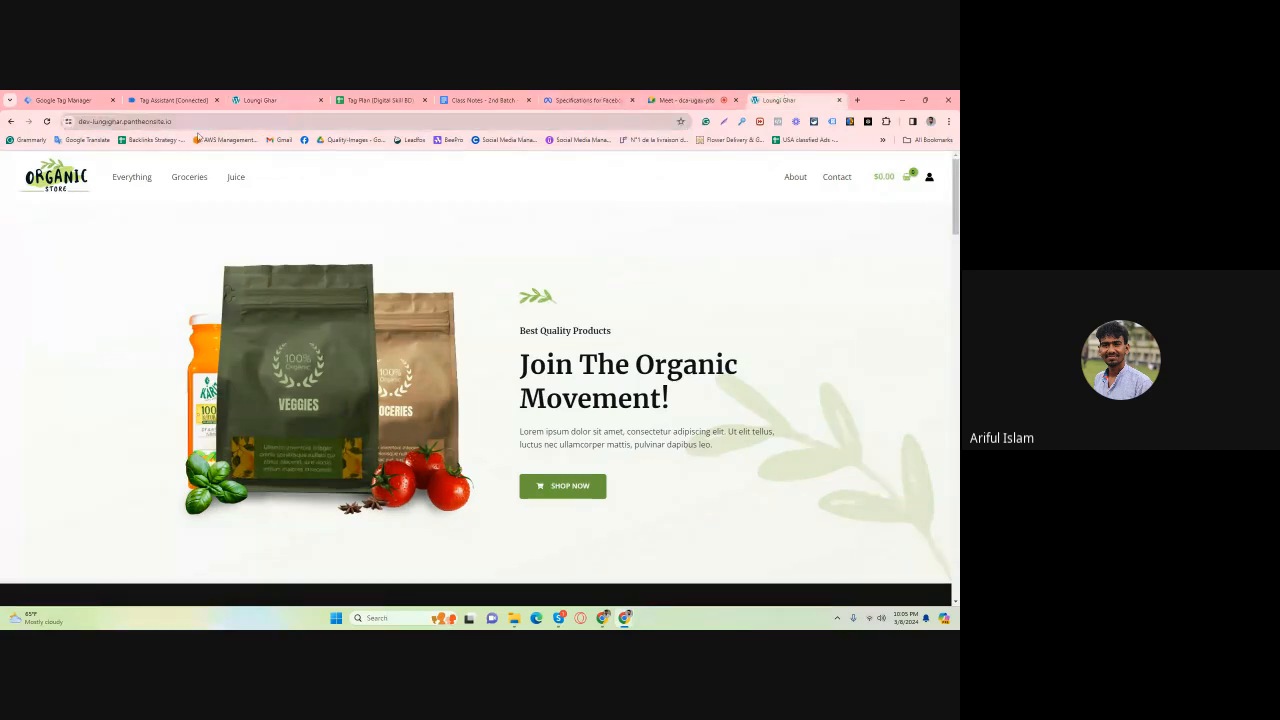
pyautogui.click(46, 121)
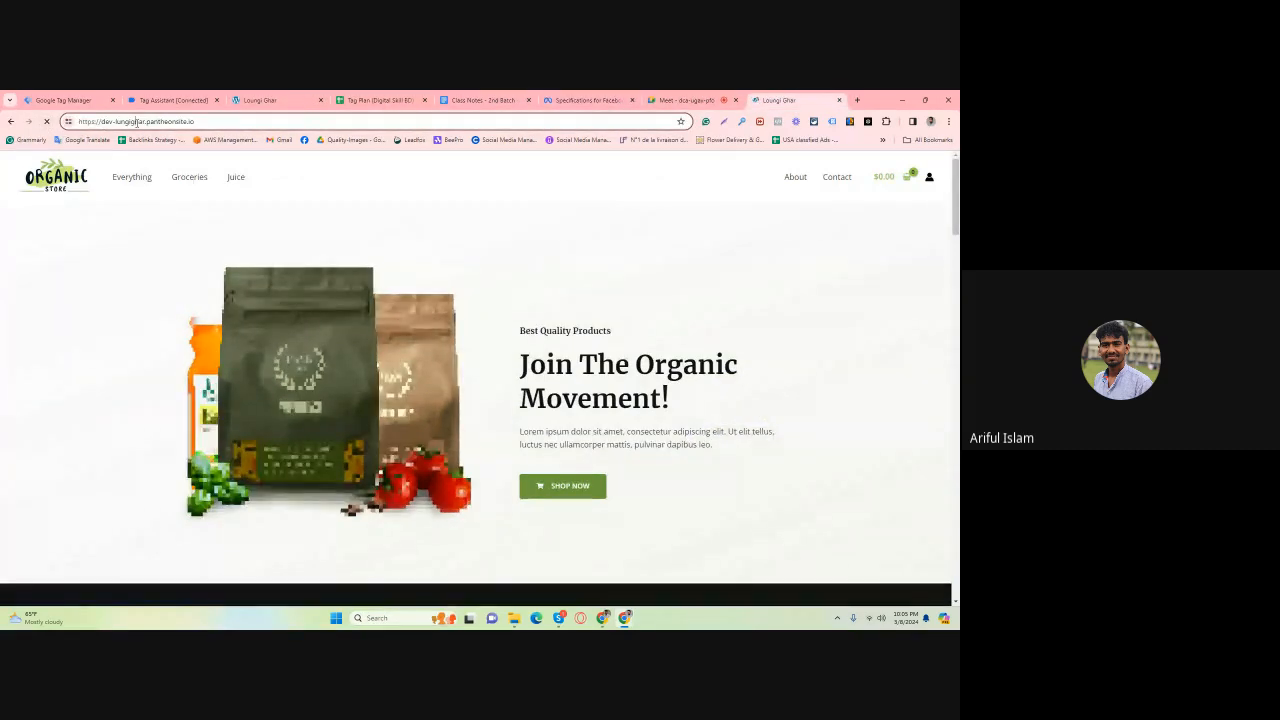
pyautogui.click(833, 121)
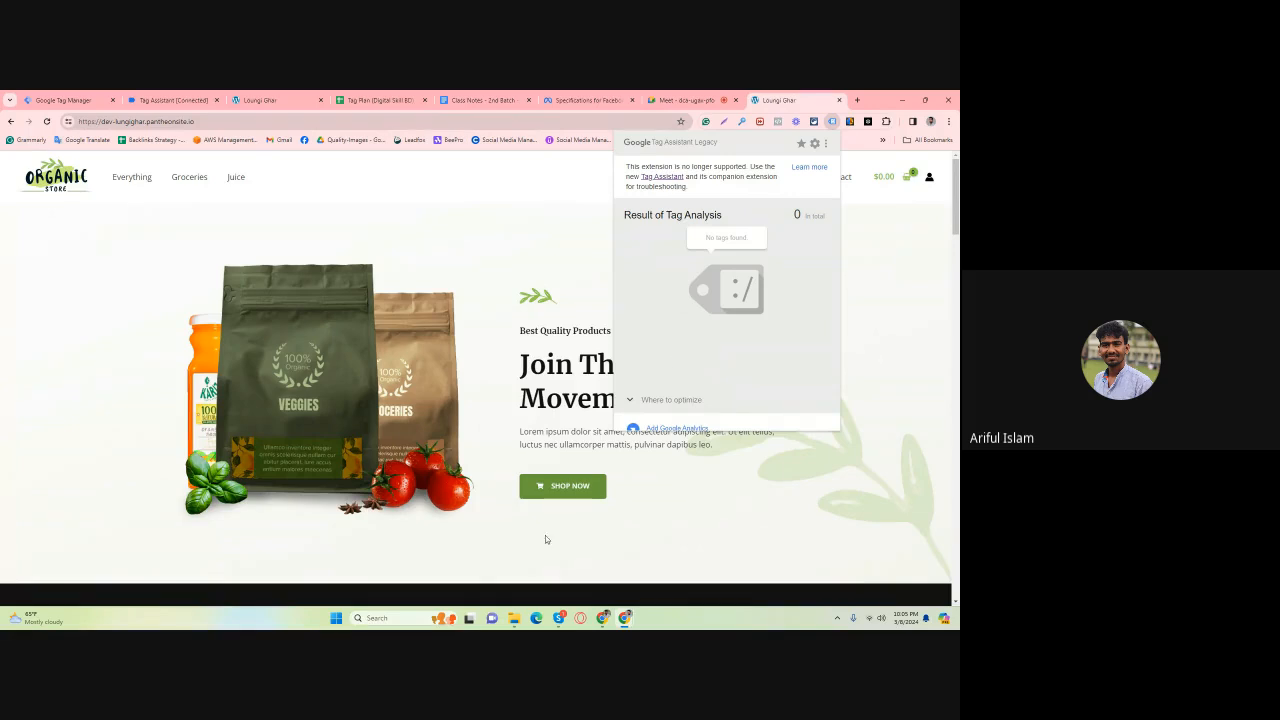
pyautogui.click(46, 121)
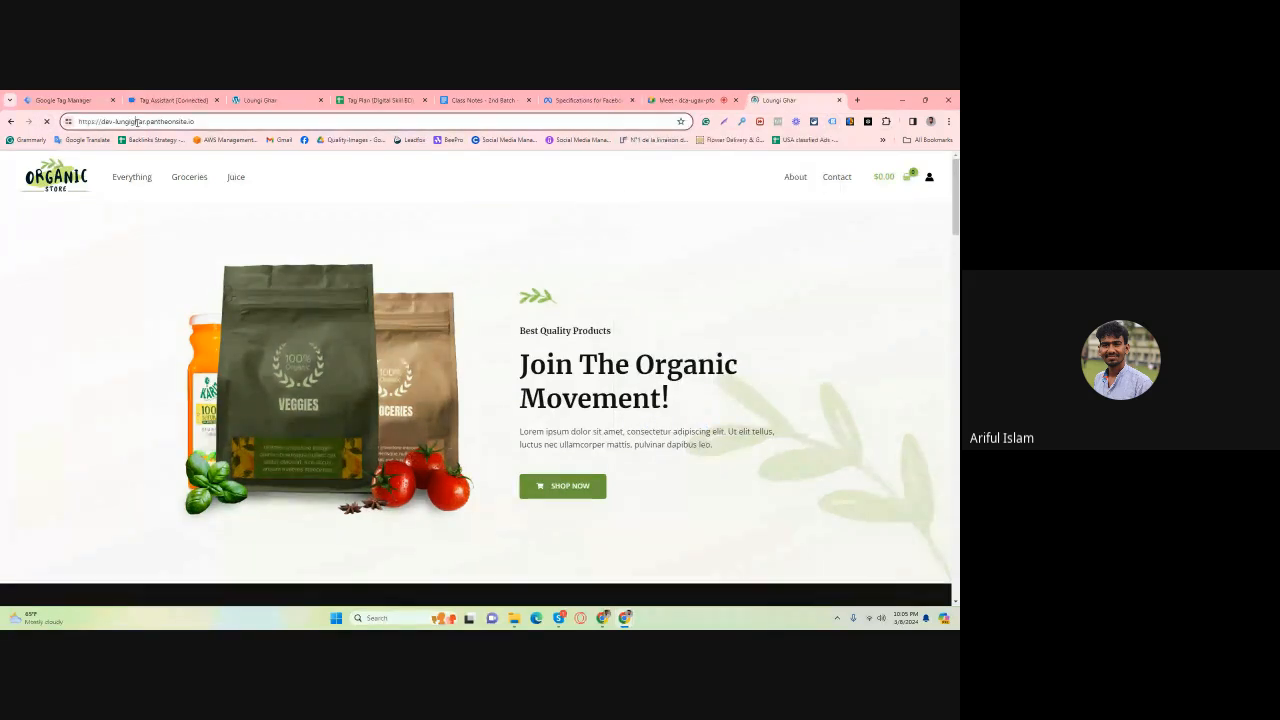
pyautogui.click(833, 121)
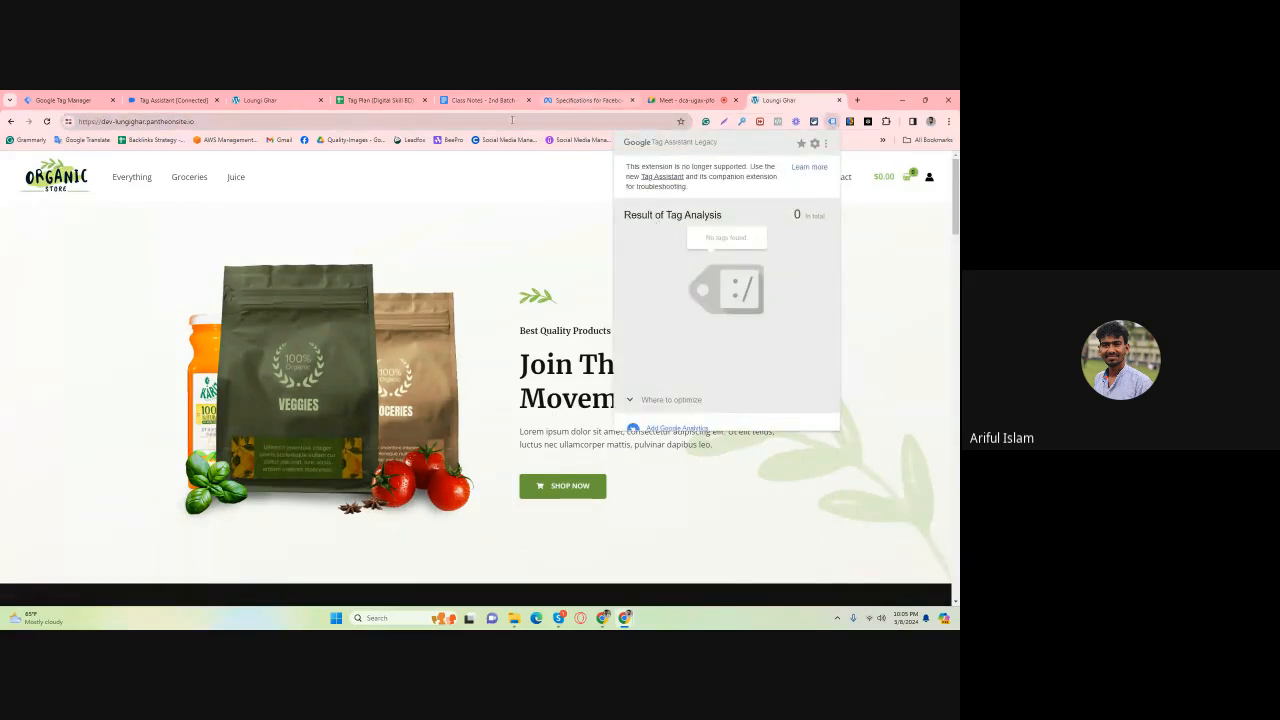
pyautogui.click(172, 99)
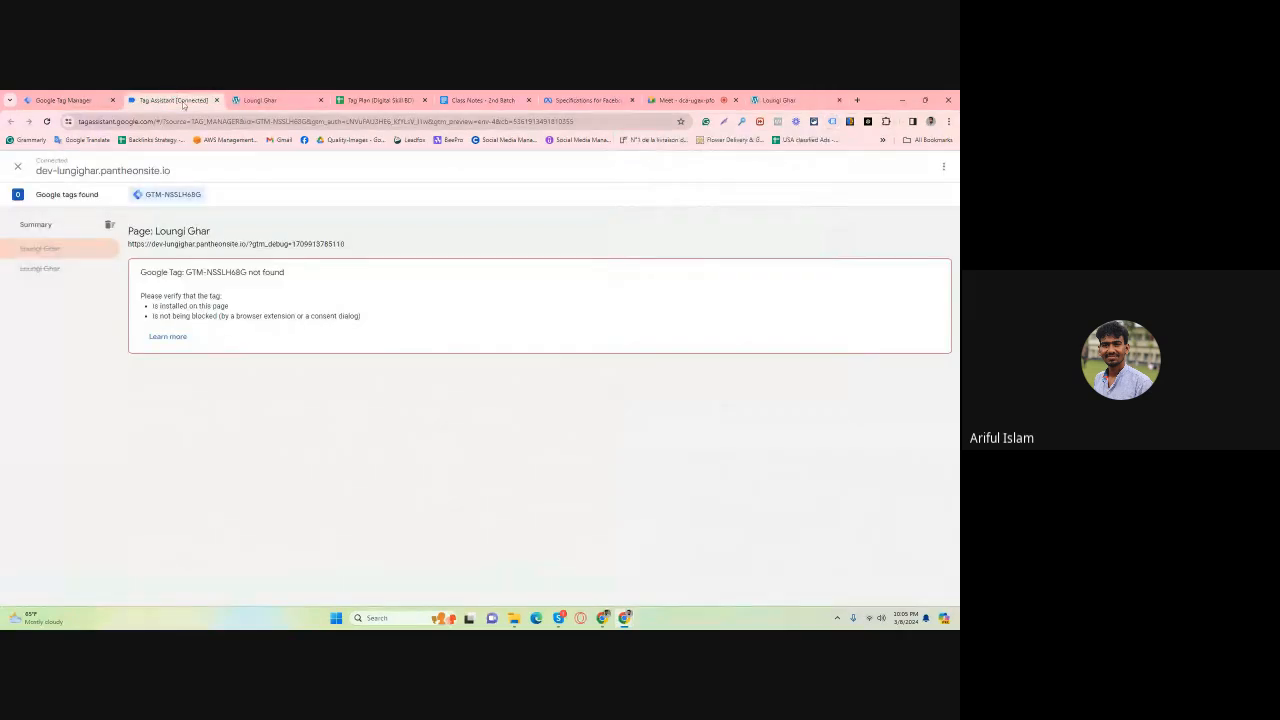
pyautogui.click(62, 100)
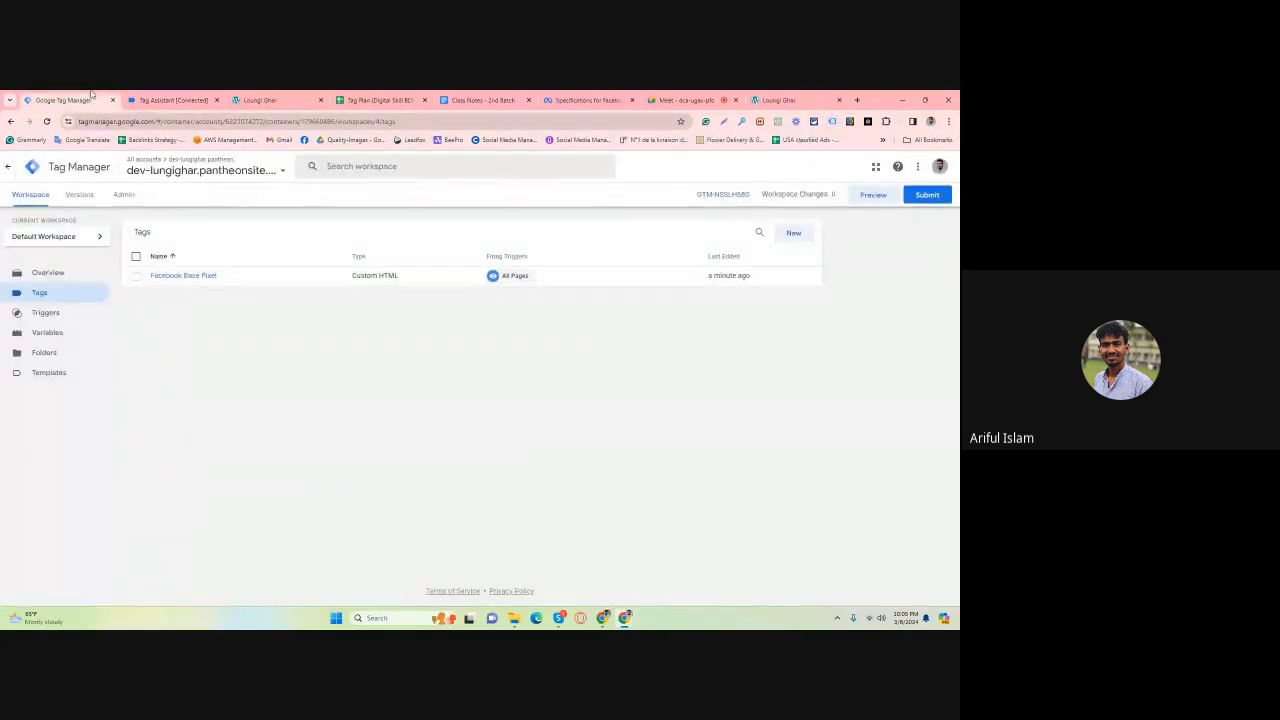
pyautogui.click(873, 196)
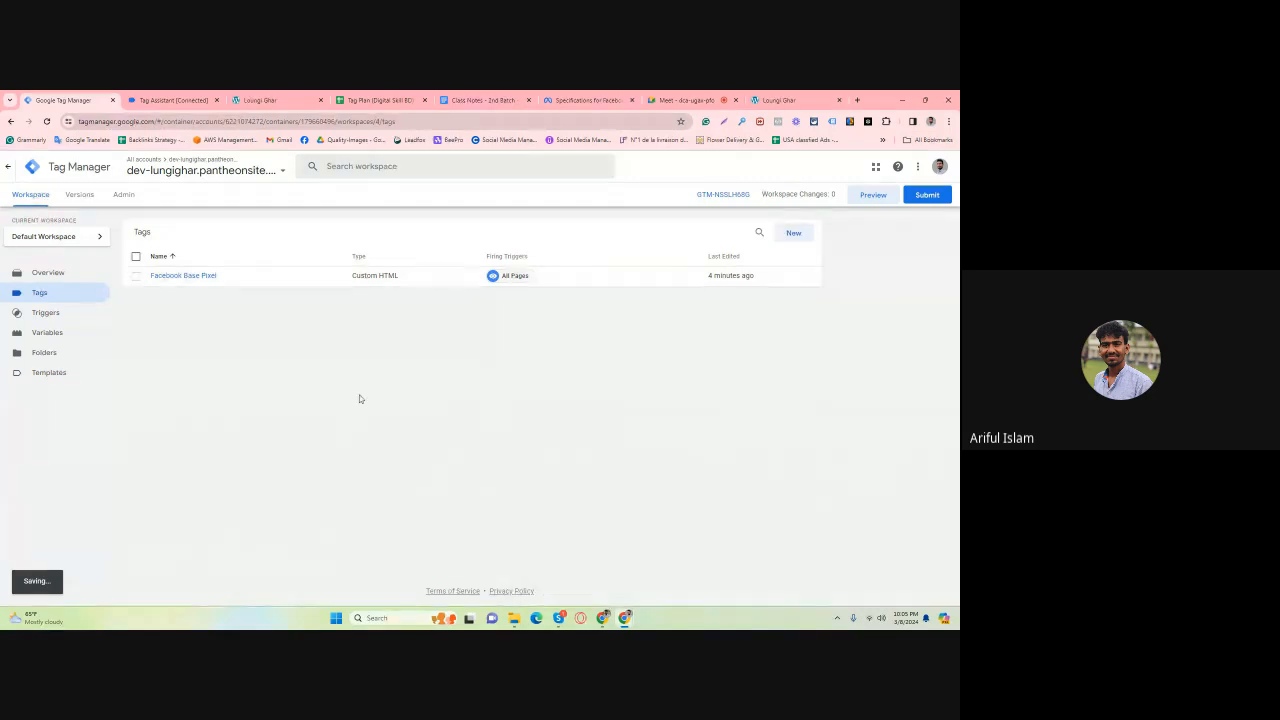
pyautogui.click(410, 365)
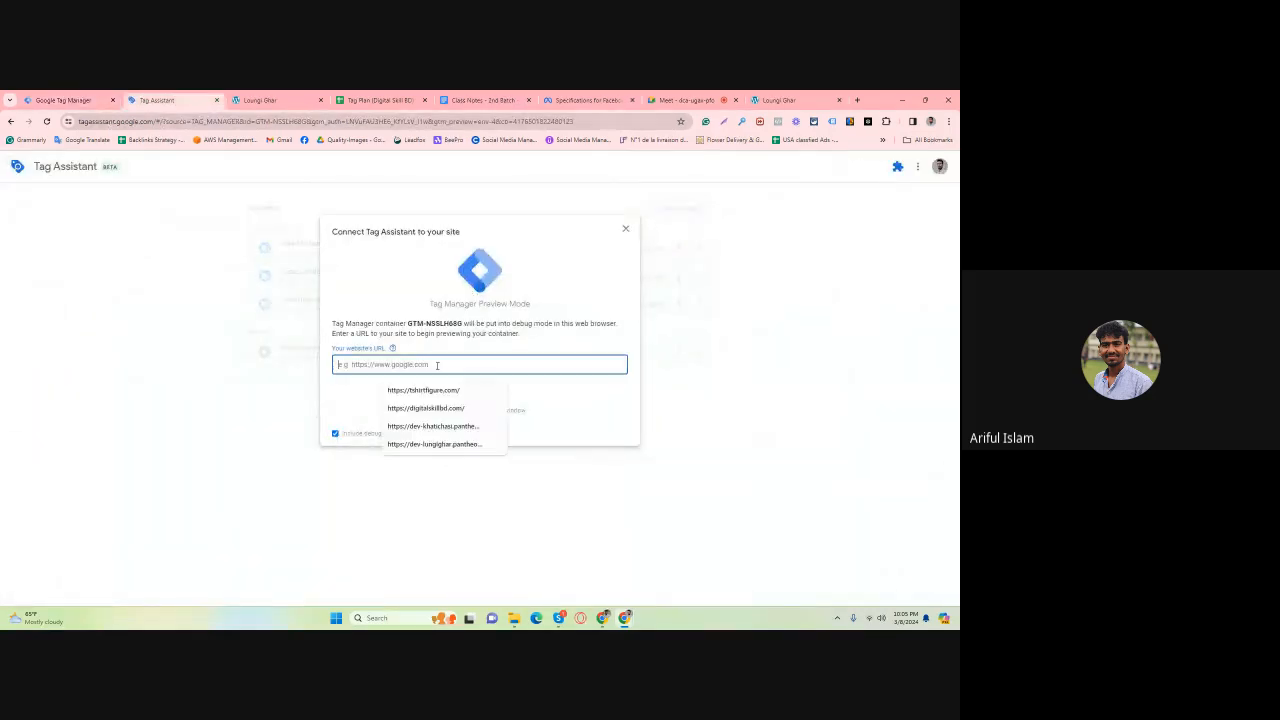
pyautogui.click(431, 446)
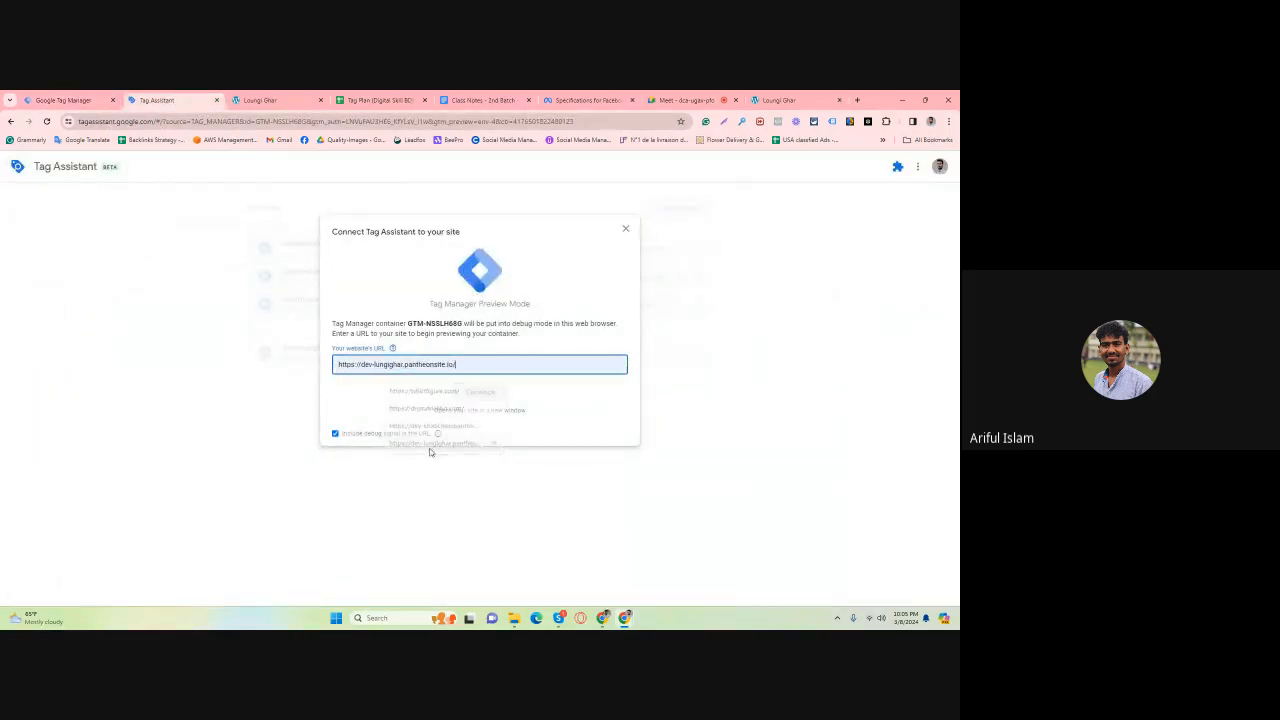
pyautogui.click(483, 388)
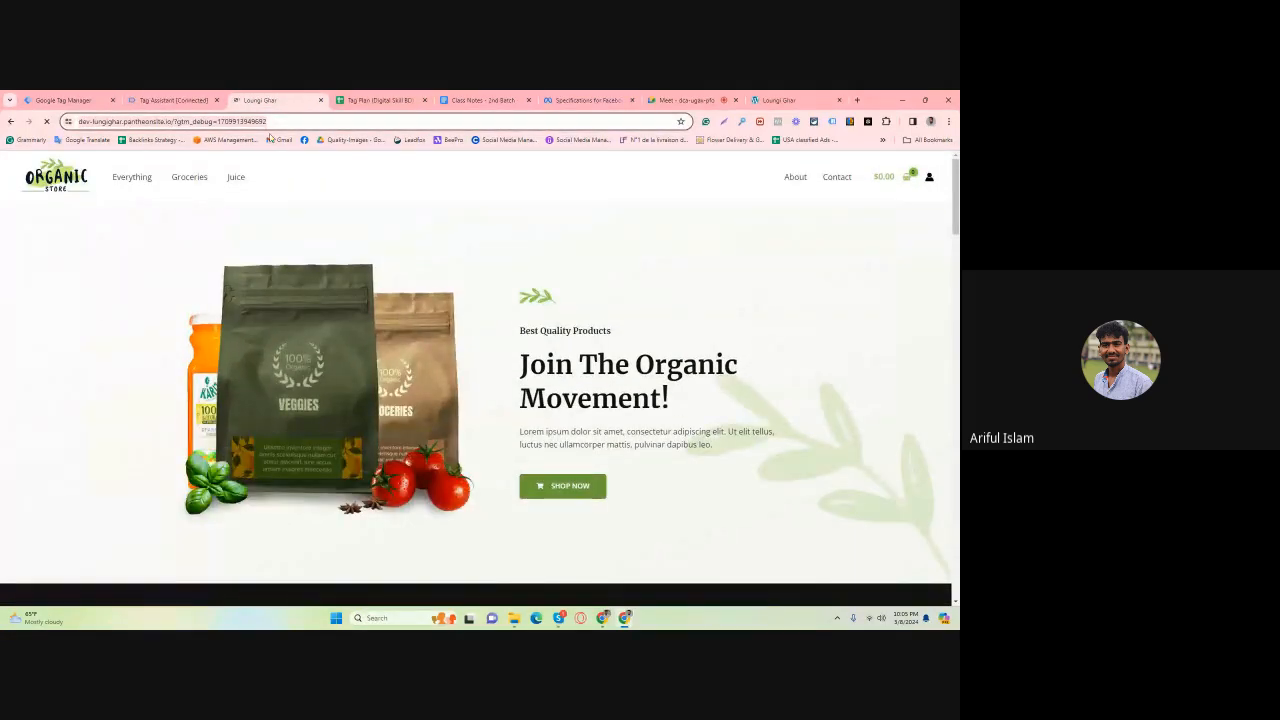
# Review the fired tags in the Tag Assistant summary, and check the non-debug store page with Tag Assistant Legacy.
pyautogui.click(173, 100)
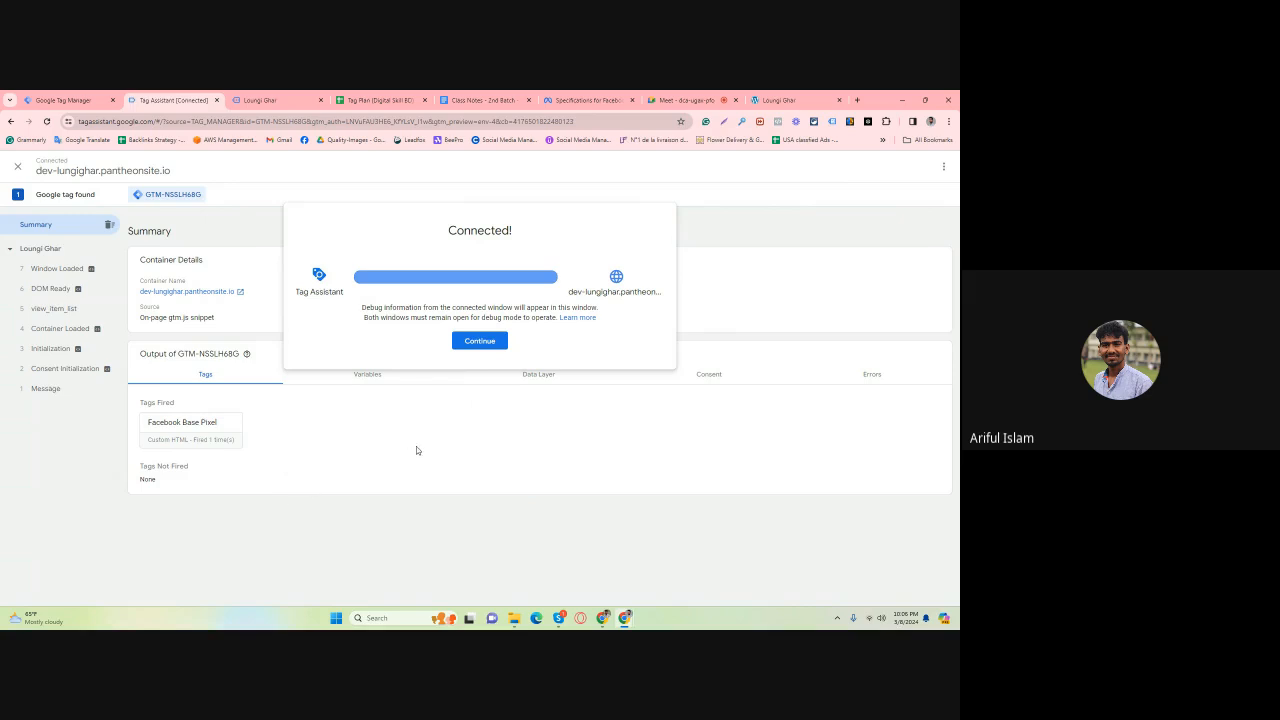
pyautogui.click(785, 100)
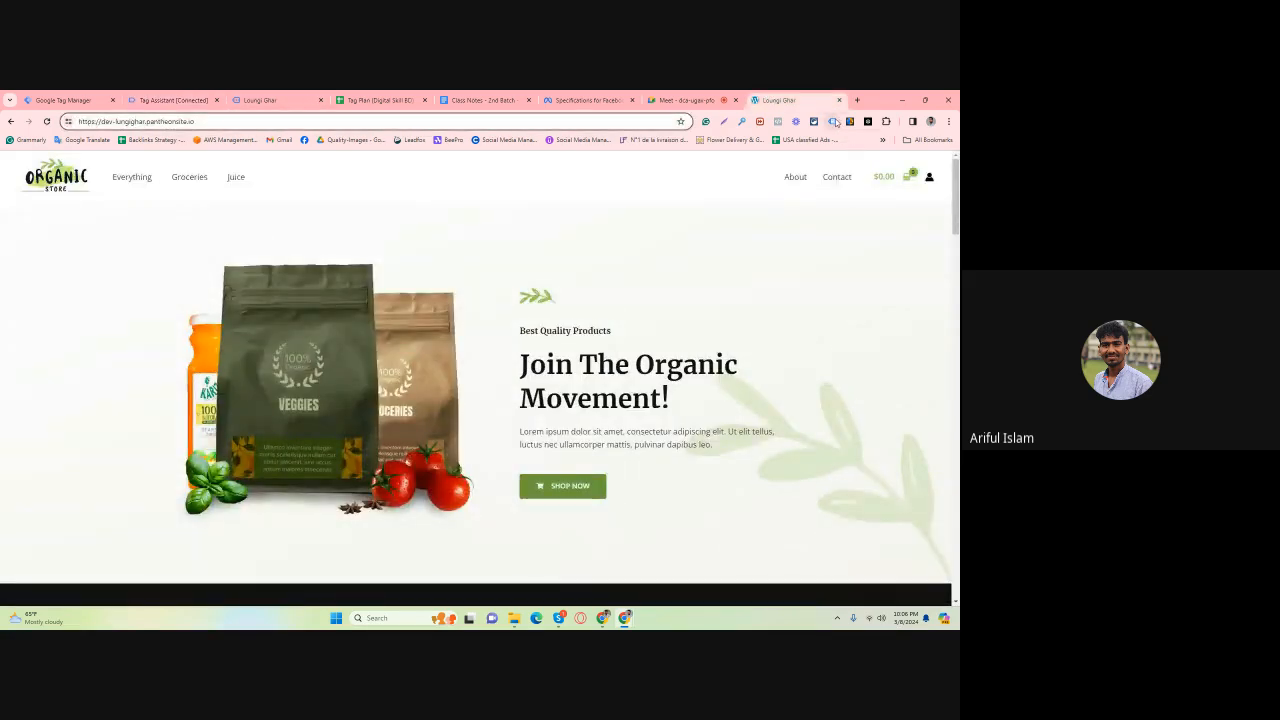
pyautogui.click(836, 122)
pyautogui.click(937, 325)
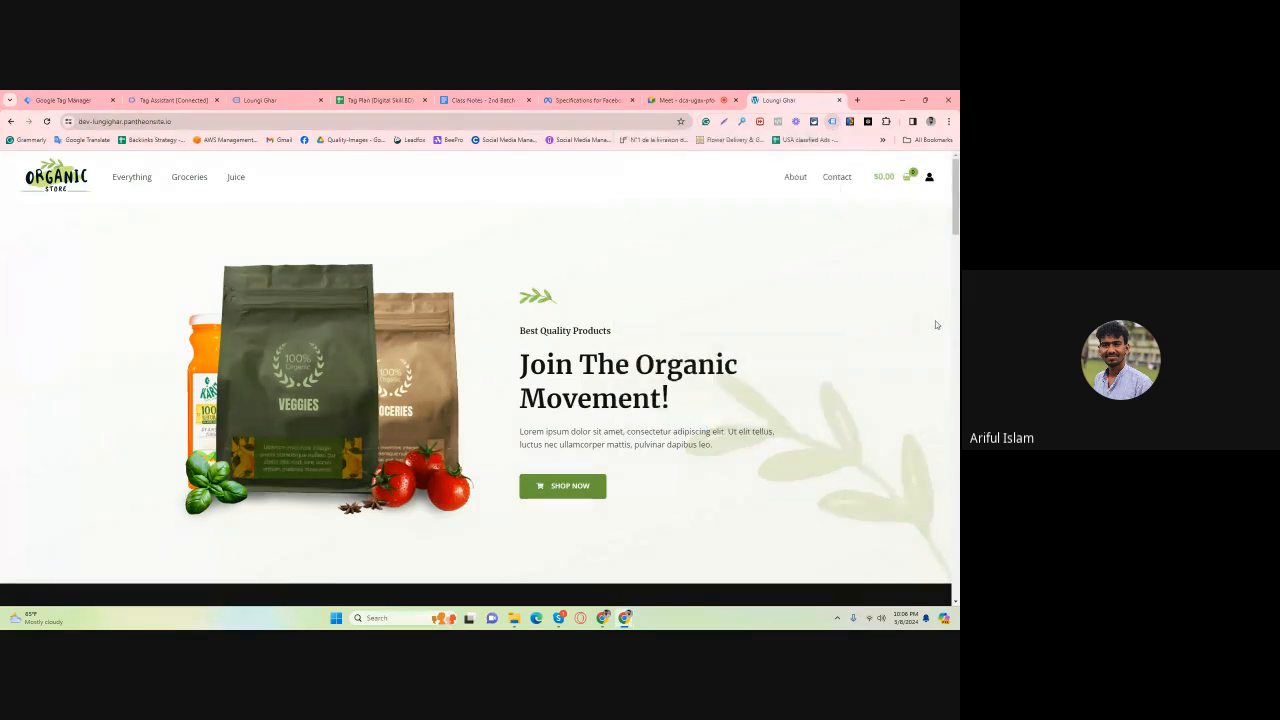
pyautogui.click(172, 100)
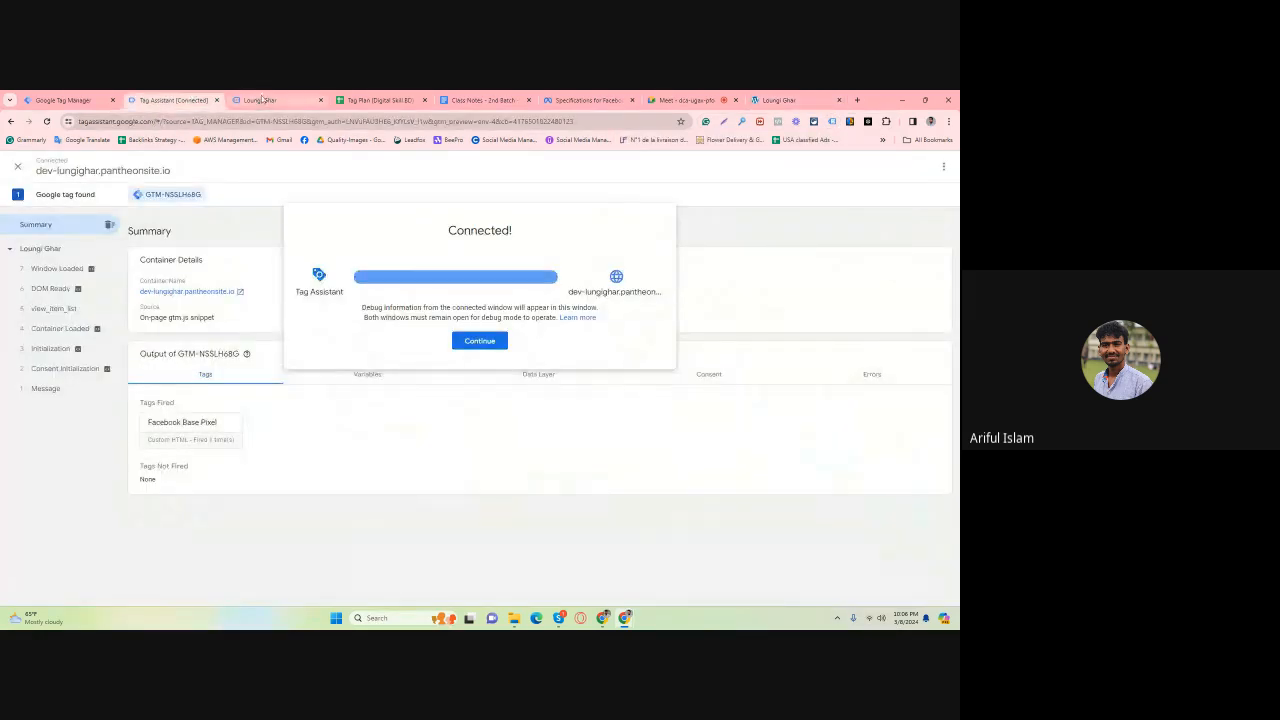
# In the previewed store, open Assorted Coffee and its related product Pulses From Organic Farm in a new tab, and review their events in Tag Assistant.
pyautogui.click(261, 99)
pyautogui.scroll(-6, 452, 405)
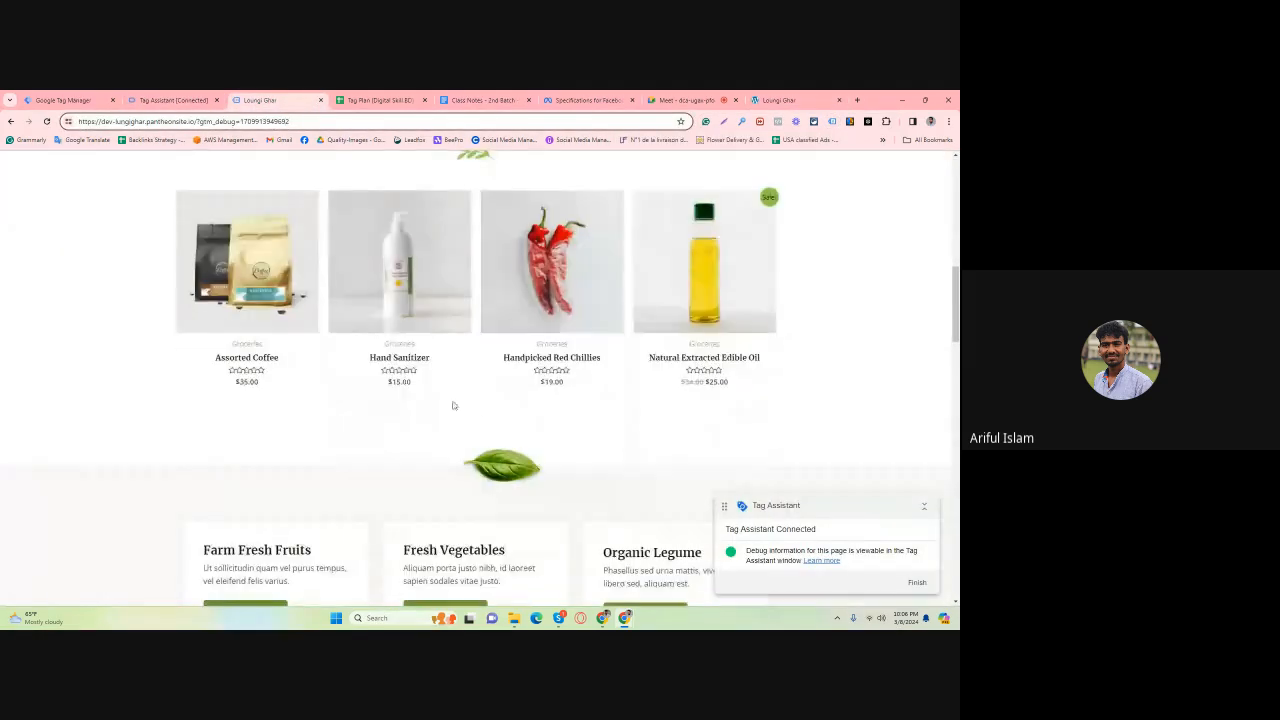
pyautogui.click(256, 305)
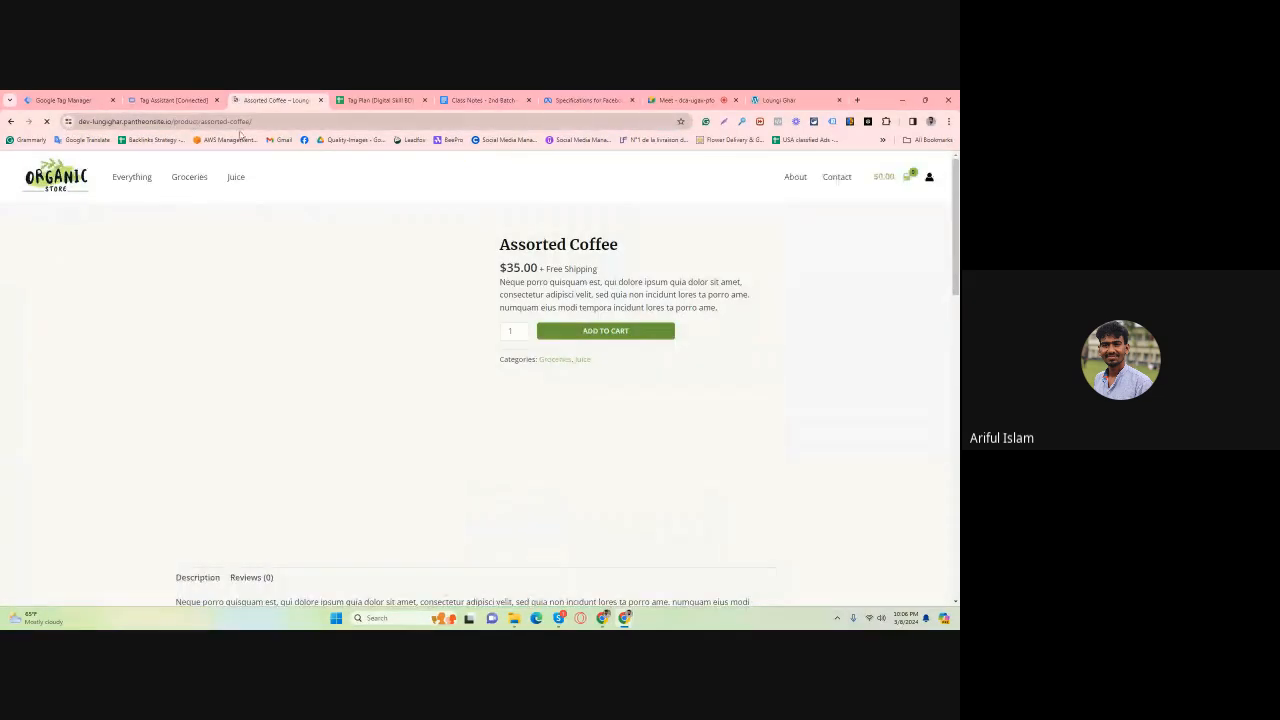
pyautogui.scroll(-10, 411, 468)
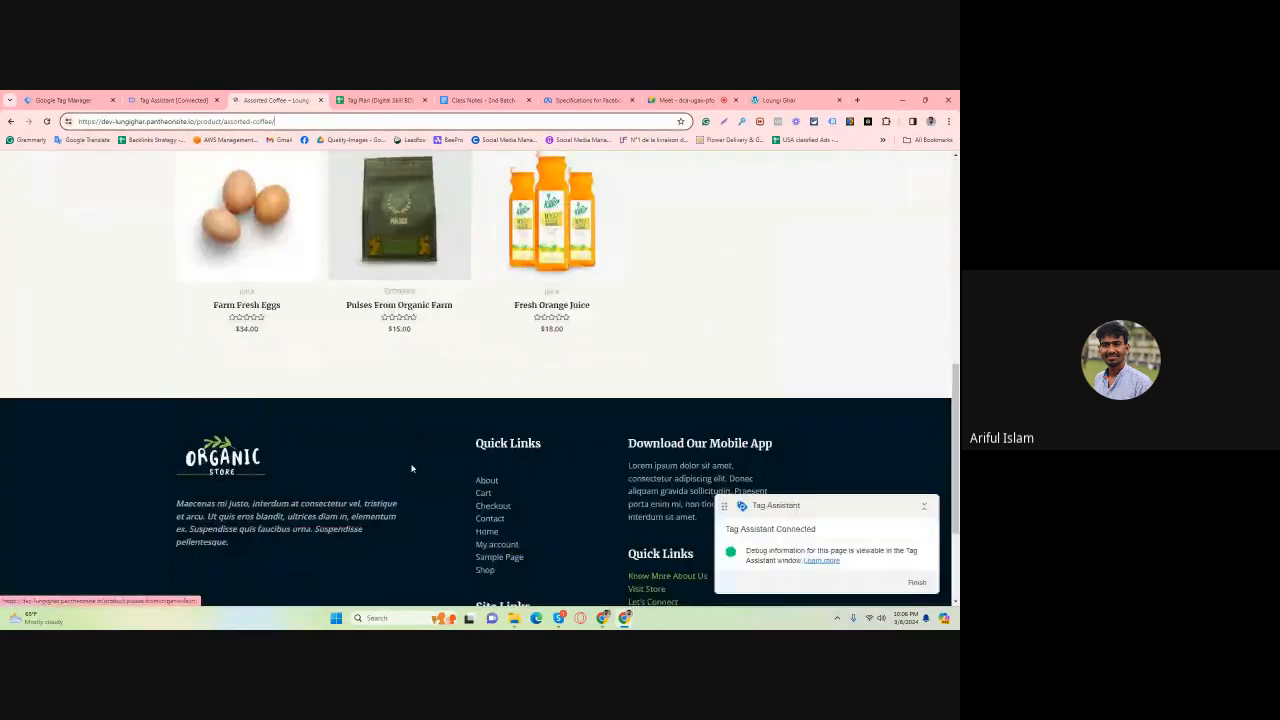
pyautogui.scroll(5, 411, 468)
pyautogui.rightClick(411, 466)
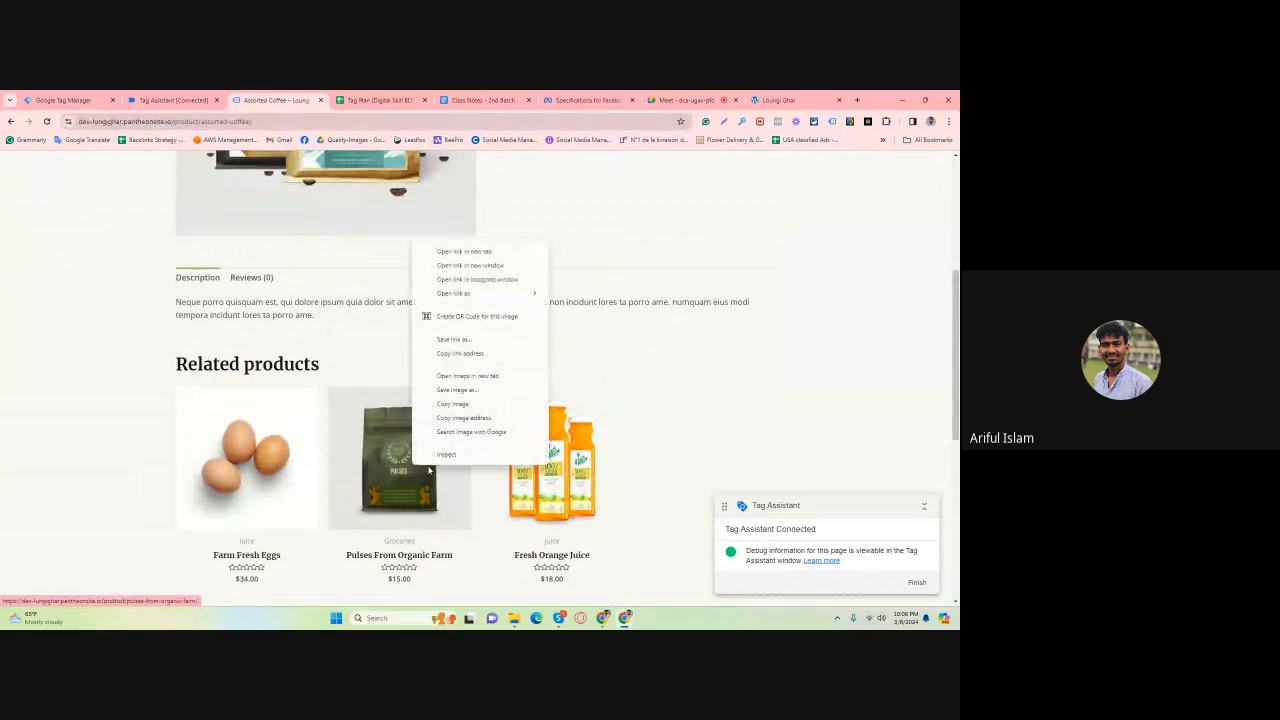
pyautogui.click(465, 251)
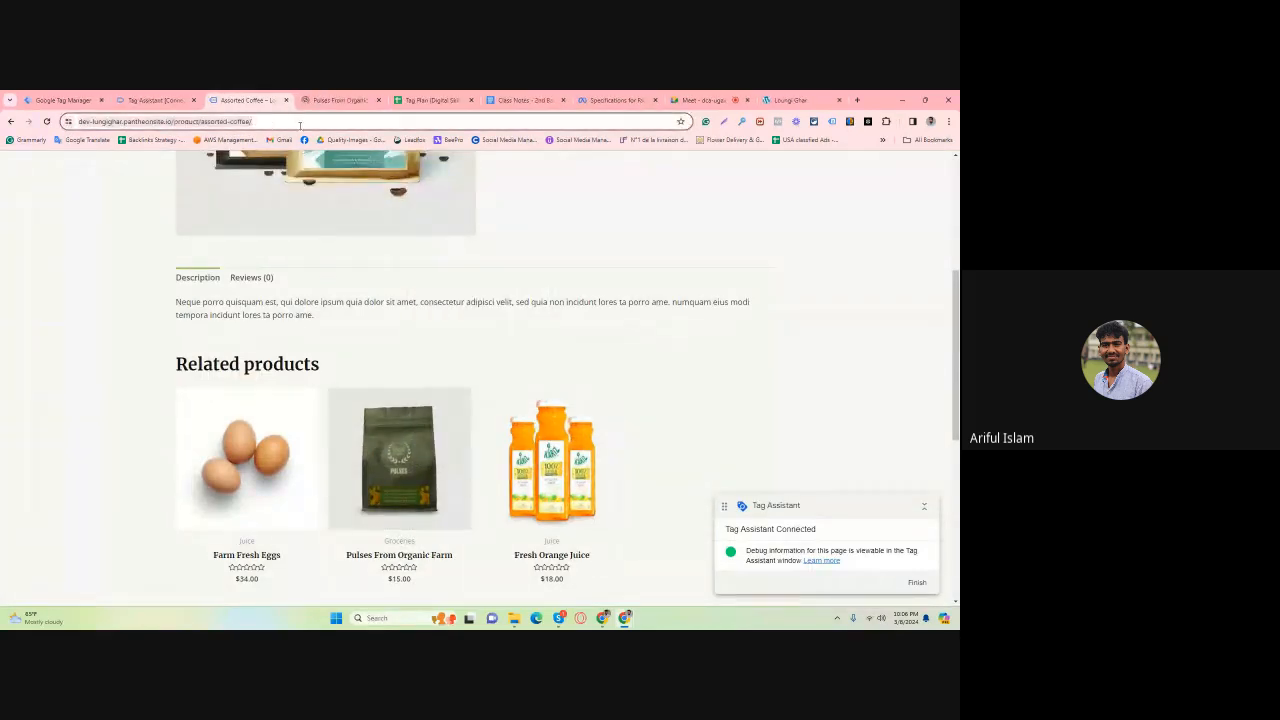
pyautogui.click(175, 94)
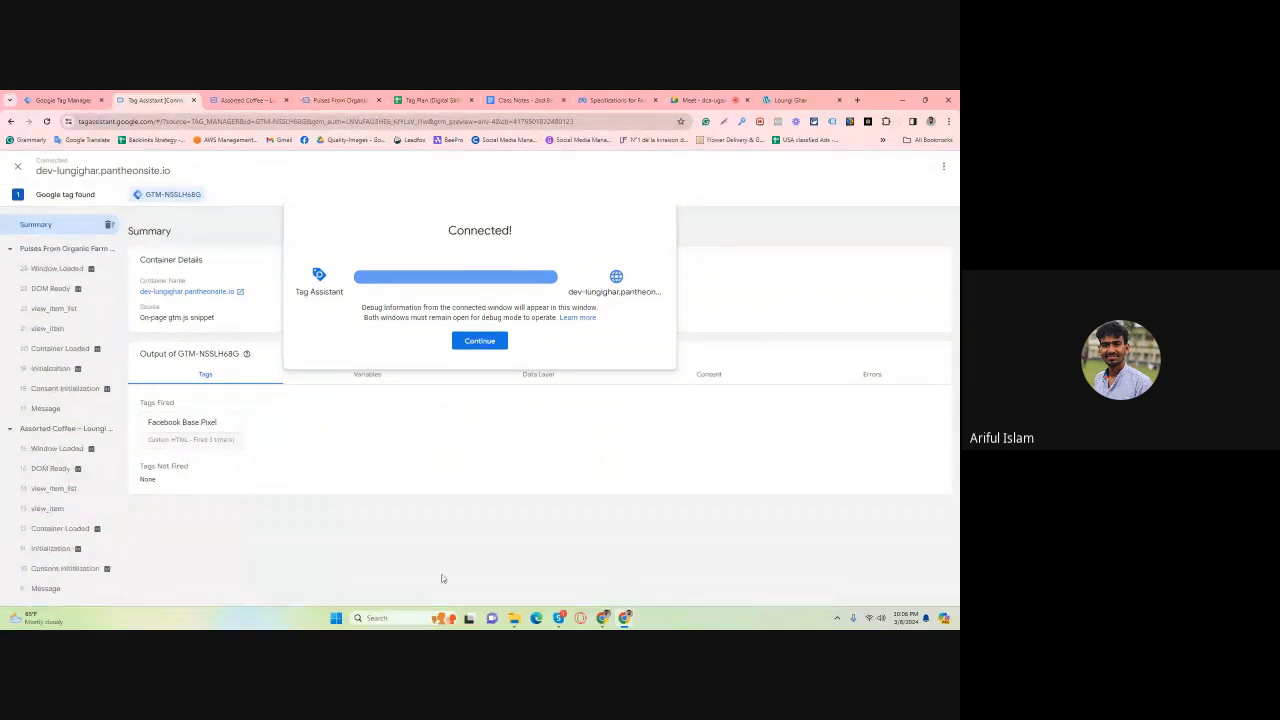
pyautogui.click(617, 98)
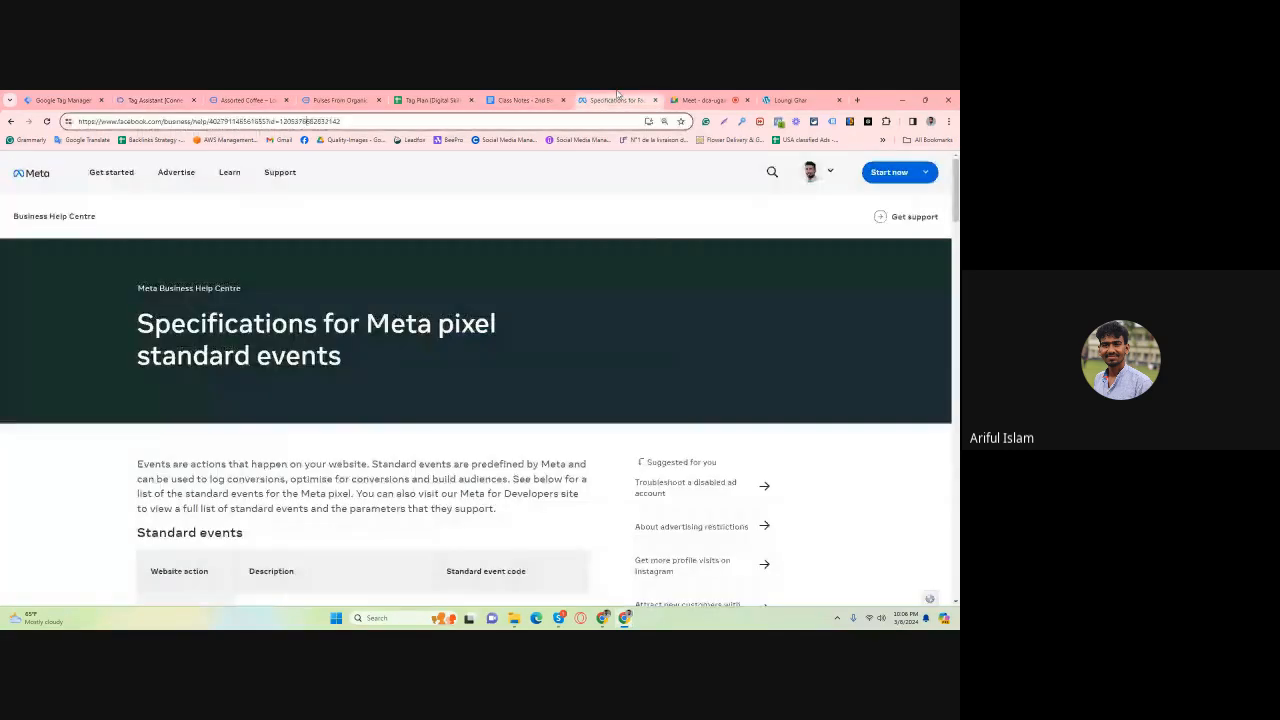
pyautogui.click(172, 98)
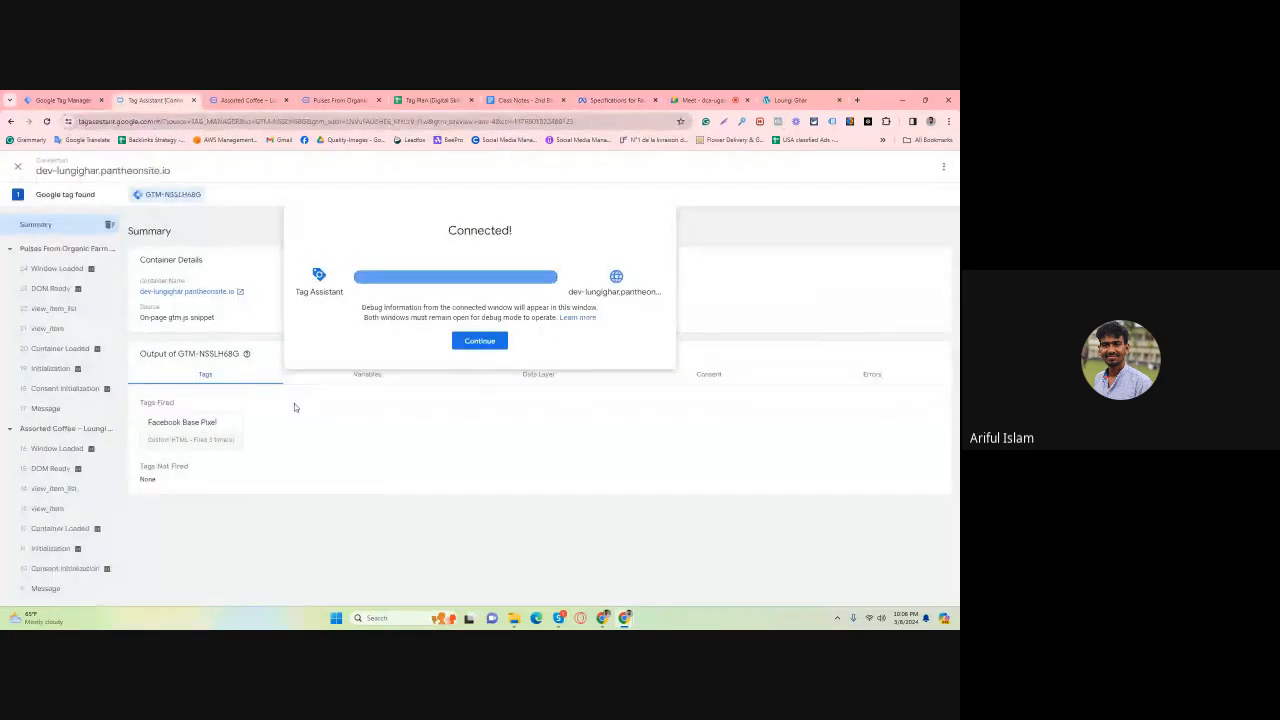
# Add Assorted Coffee to the cart in the previewed store, and check the fired tags in Tag Assistant and the container's tag list.
pyautogui.click(245, 100)
pyautogui.scroll(-5, 378, 496)
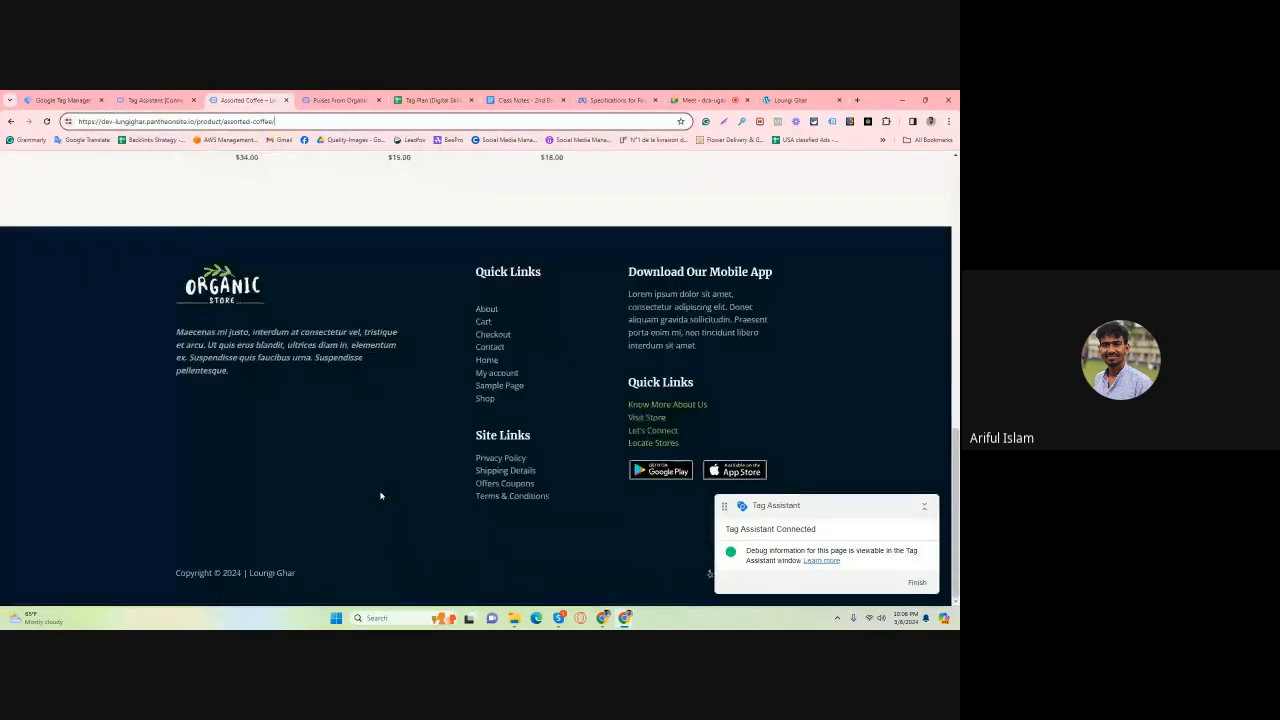
pyautogui.scroll(6, 380, 496)
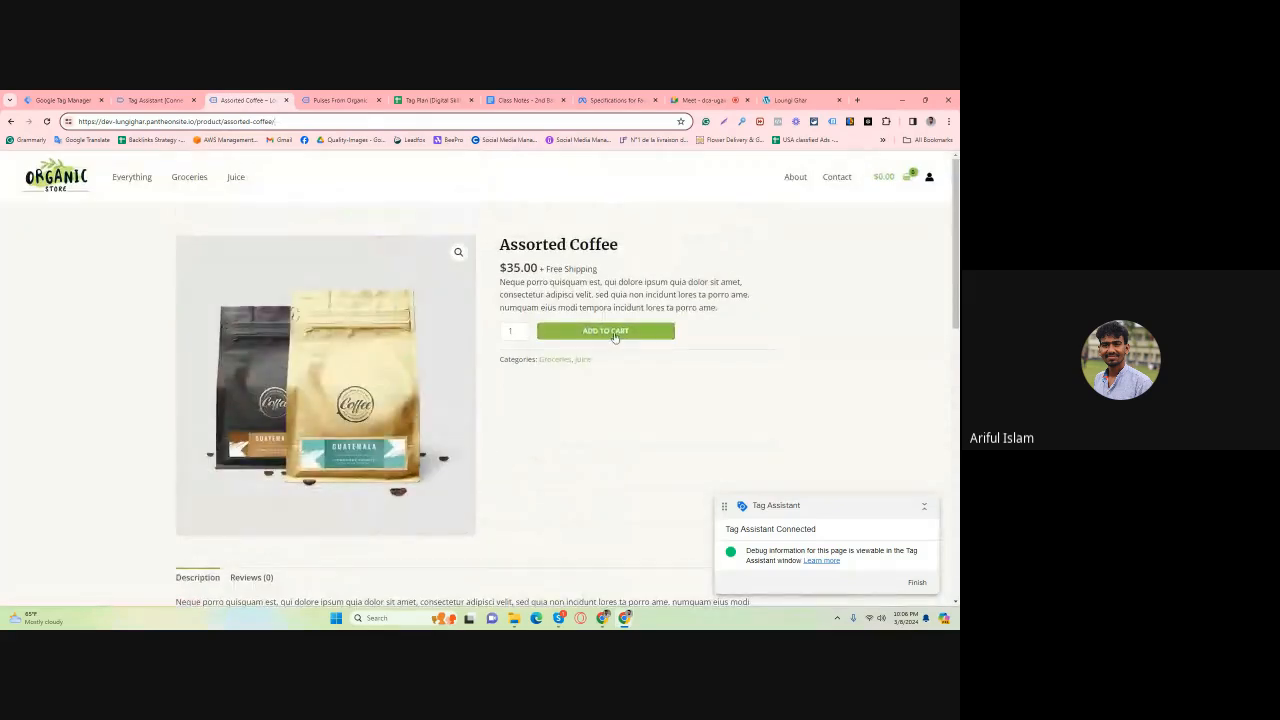
pyautogui.click(615, 335)
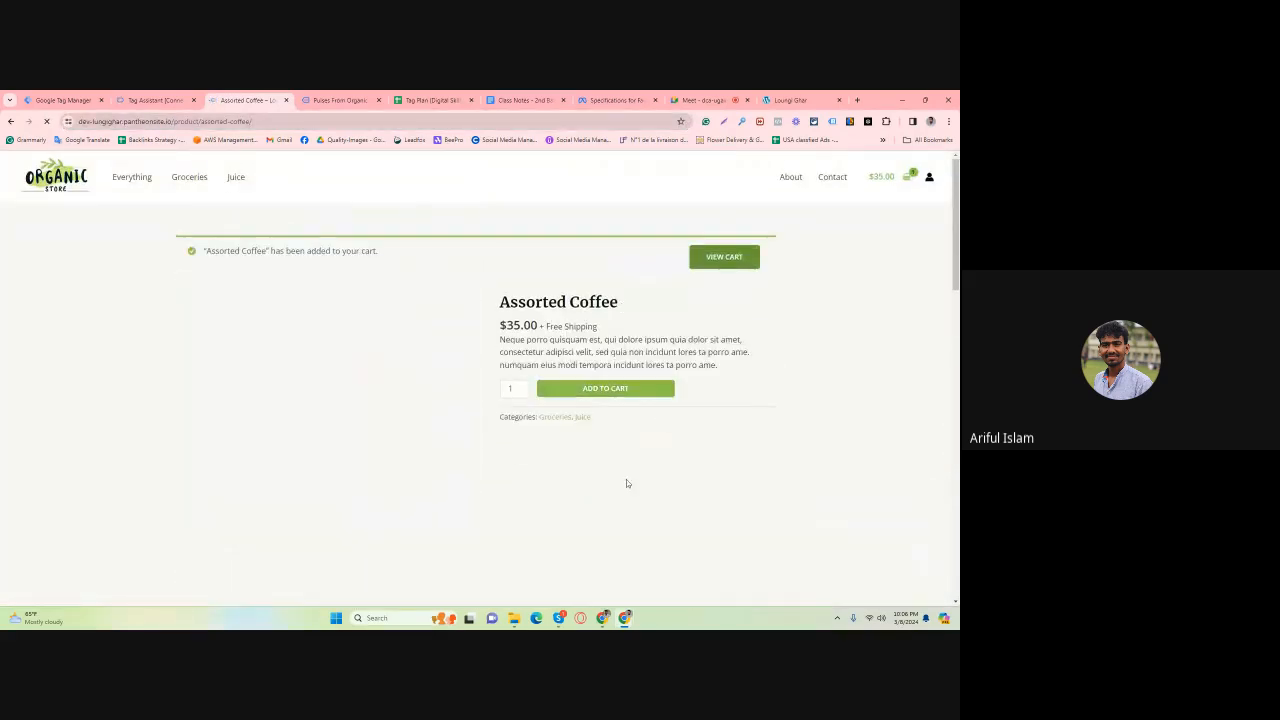
pyautogui.scroll(-2, 268, 367)
pyautogui.scroll(-8, 276, 367)
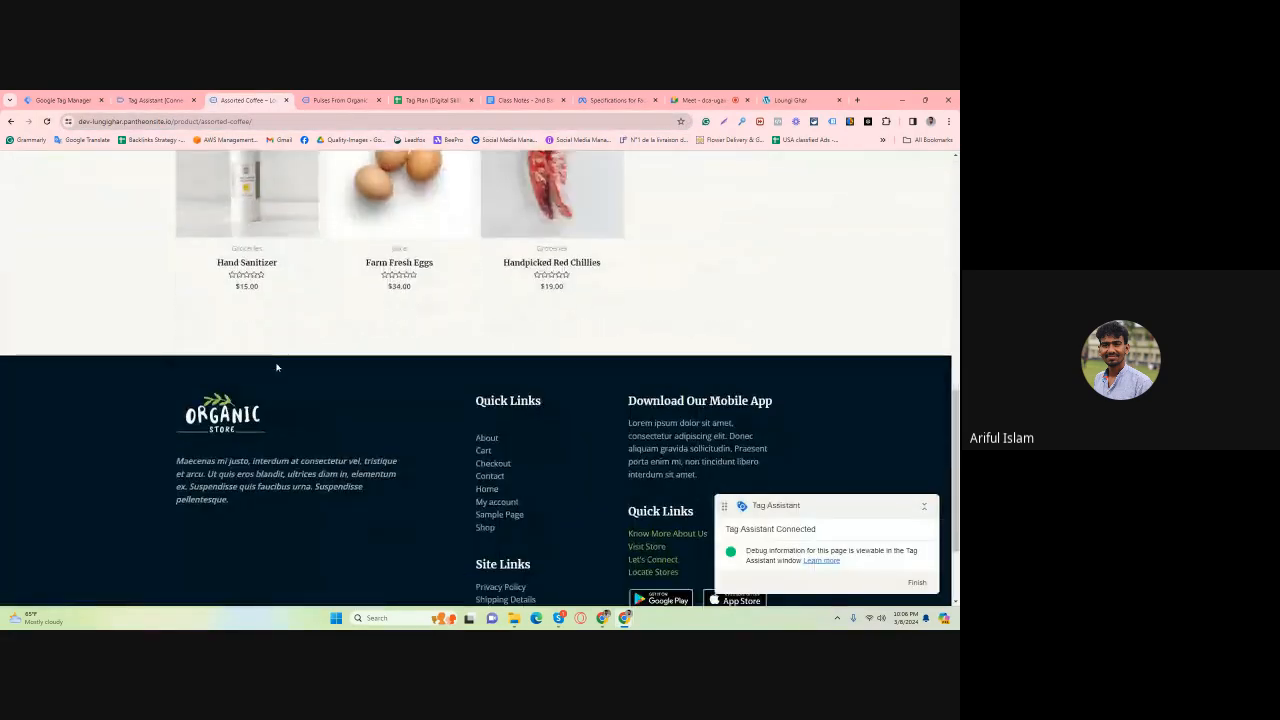
pyautogui.scroll(6, 276, 367)
pyautogui.click(155, 100)
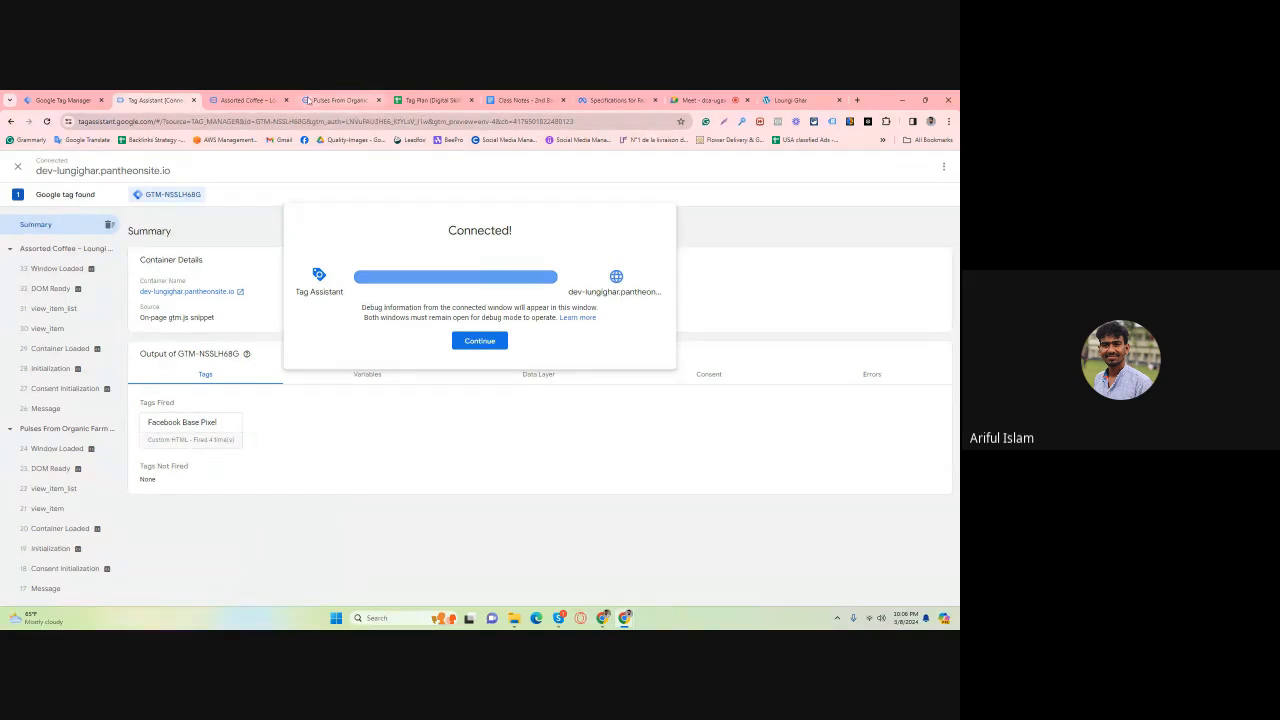
pyautogui.click(240, 100)
pyautogui.click(80, 96)
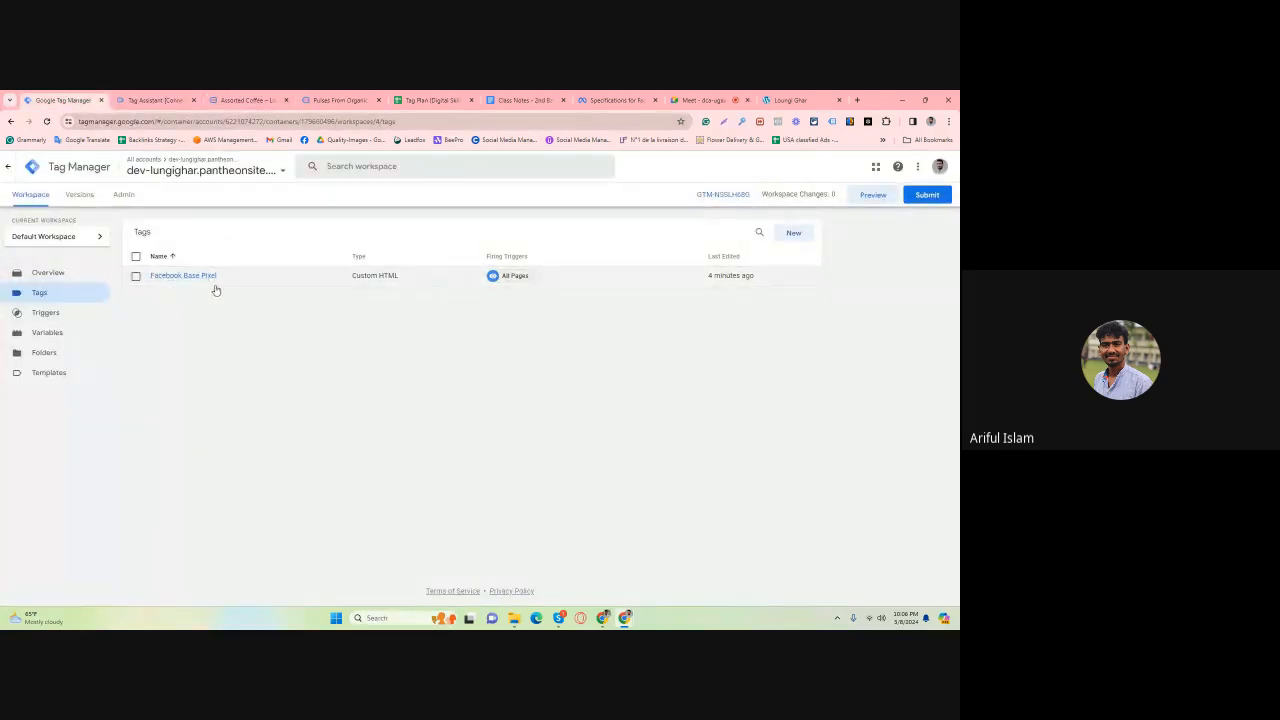
# In the Tag Plan spreadsheet, mark the Facebook Base Pixel tag as active and look at the Pageview entry.
pyautogui.click(445, 104)
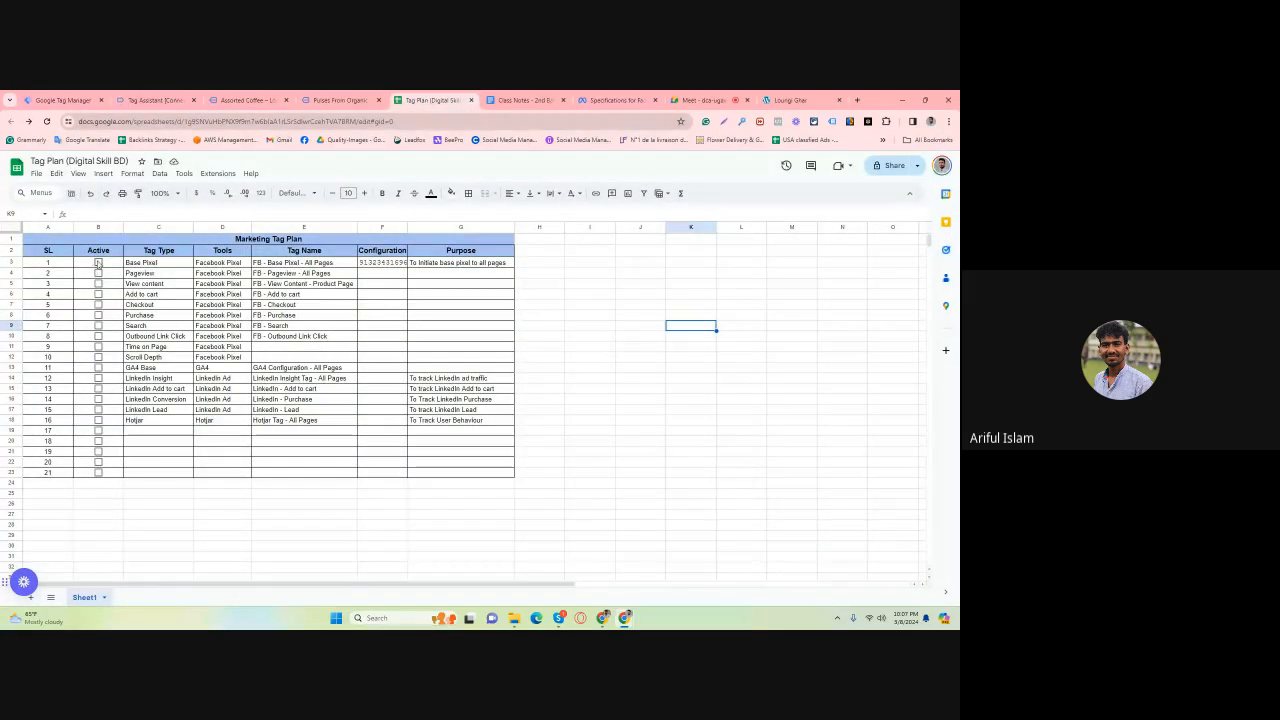
pyautogui.click(98, 262)
pyautogui.click(590, 399)
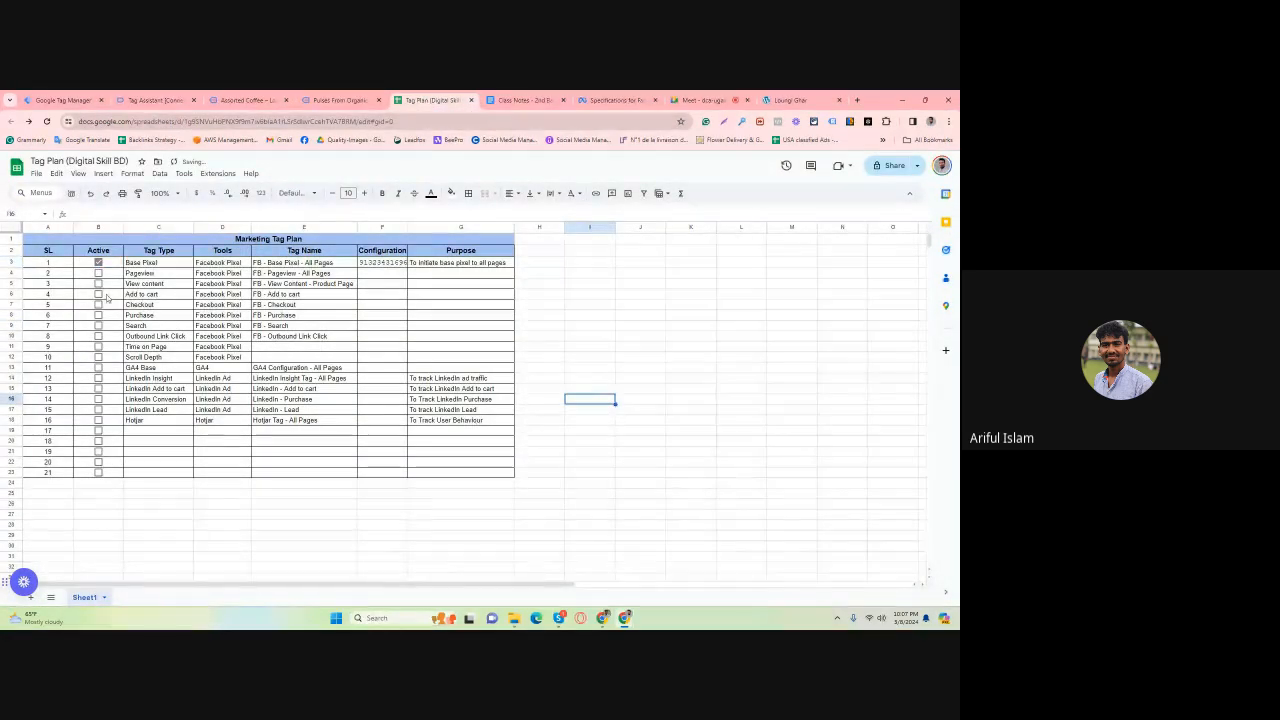
pyautogui.doubleClick(140, 273)
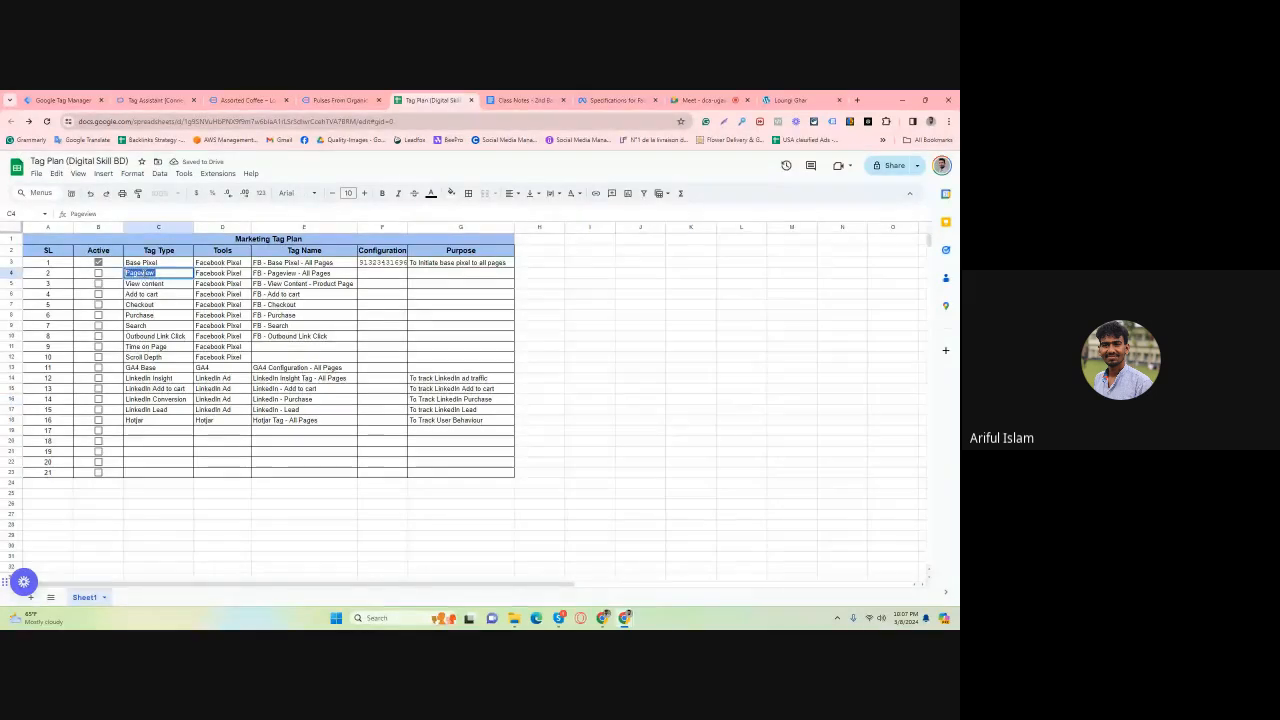
pyautogui.press('Escape')
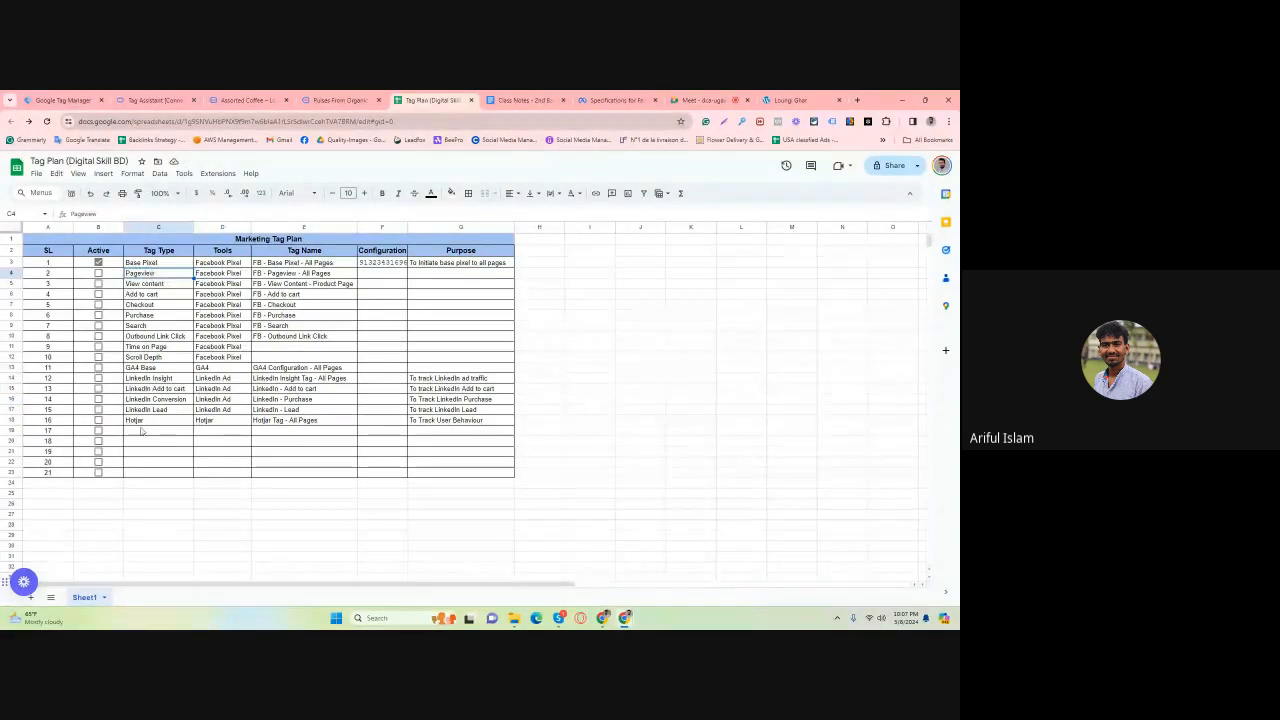
# Create a new tag in Tag Manager named FB Page View - All Pages with the Custom HTML tag type.
pyautogui.click(152, 100)
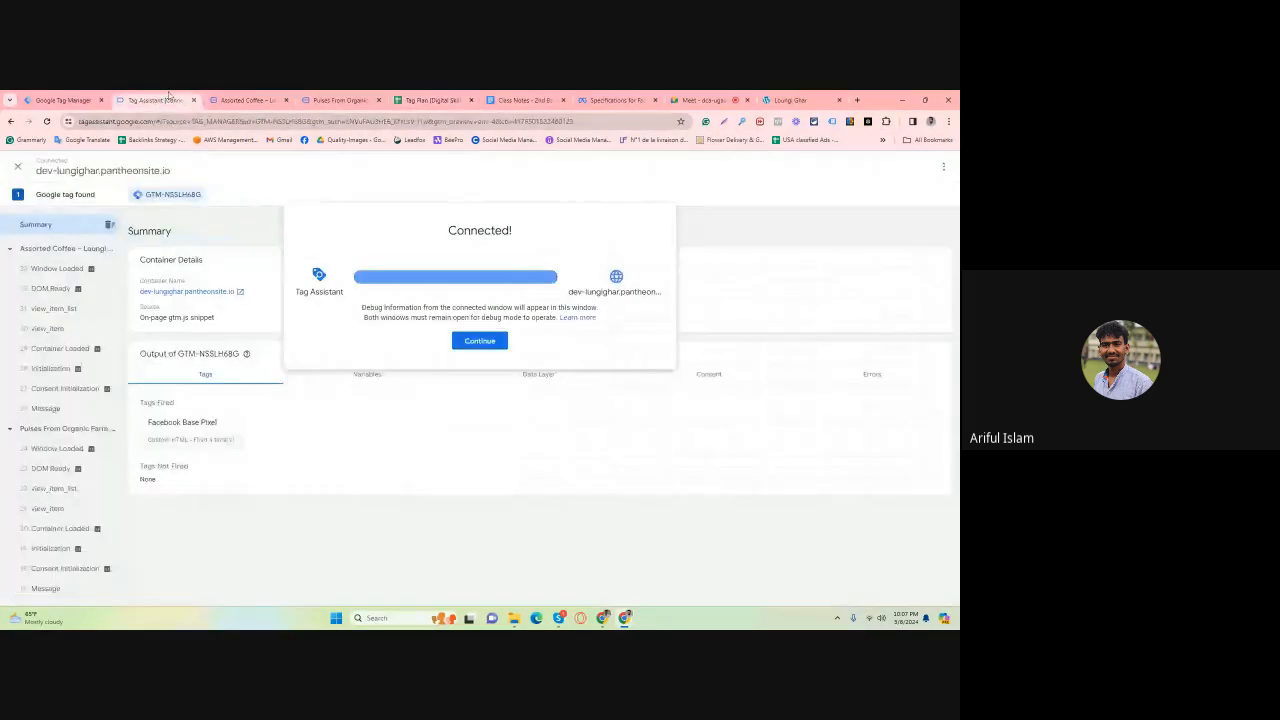
pyautogui.click(66, 100)
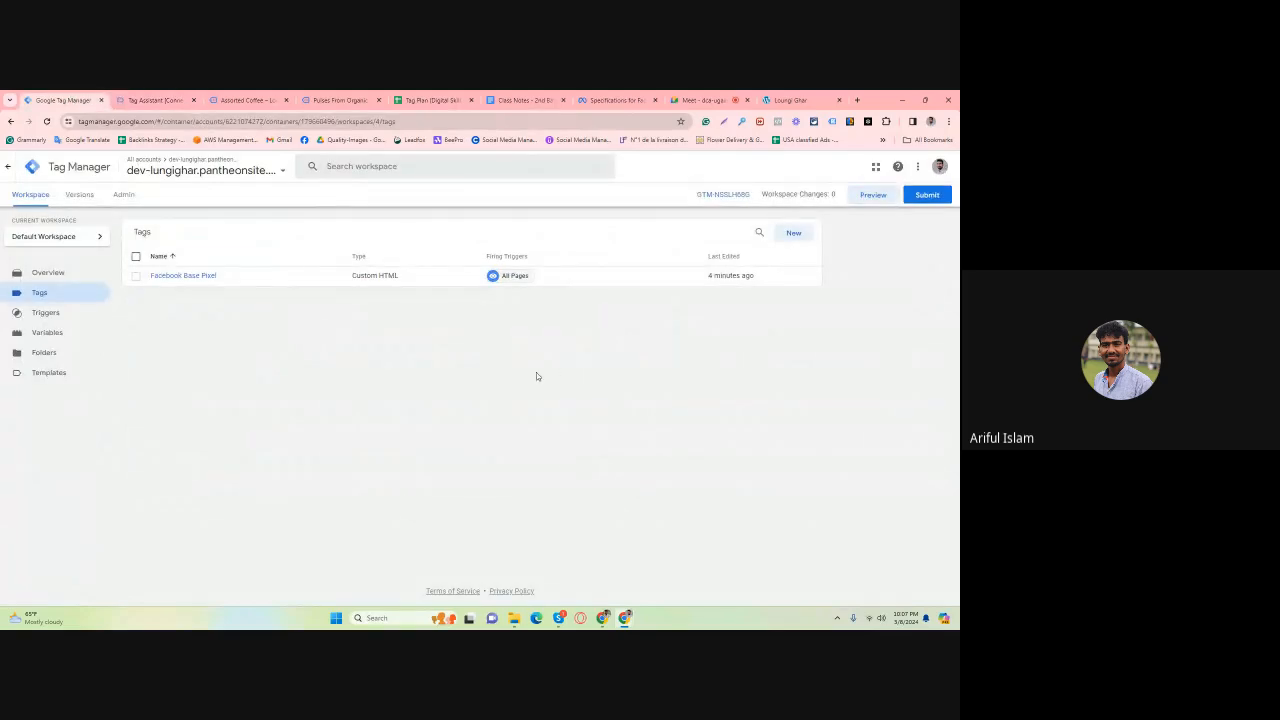
pyautogui.click(795, 233)
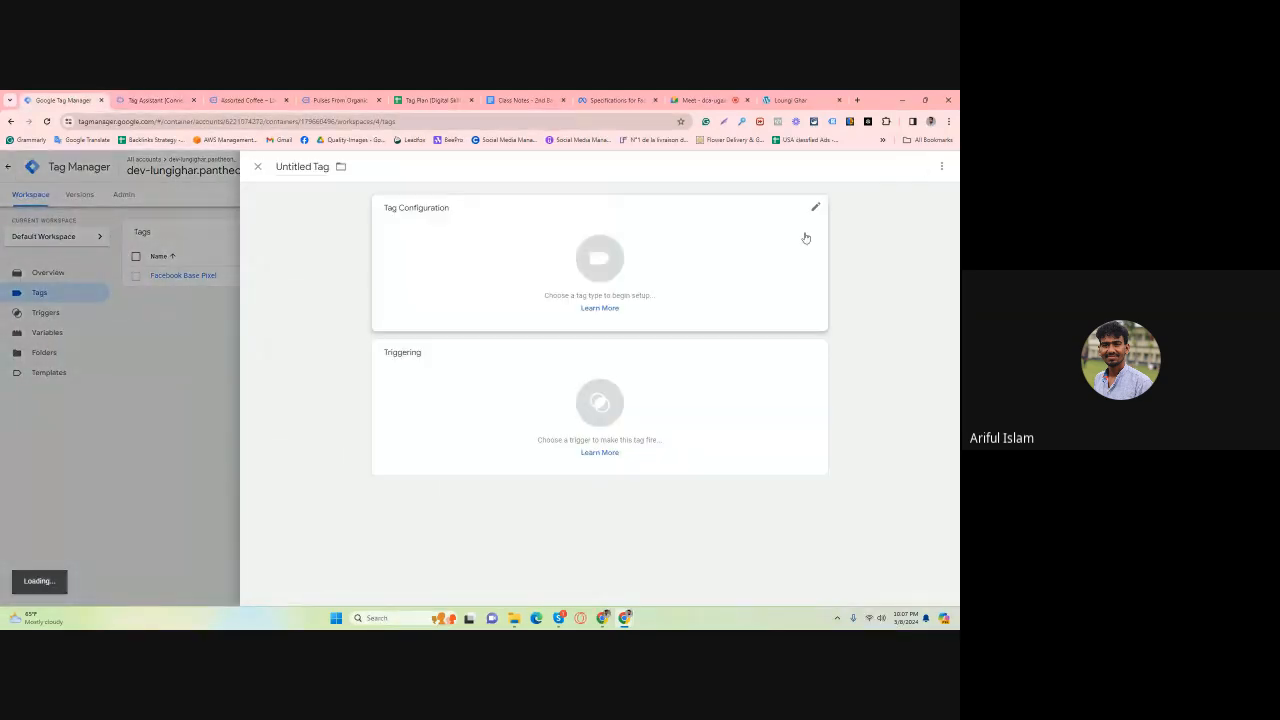
pyautogui.click(305, 166)
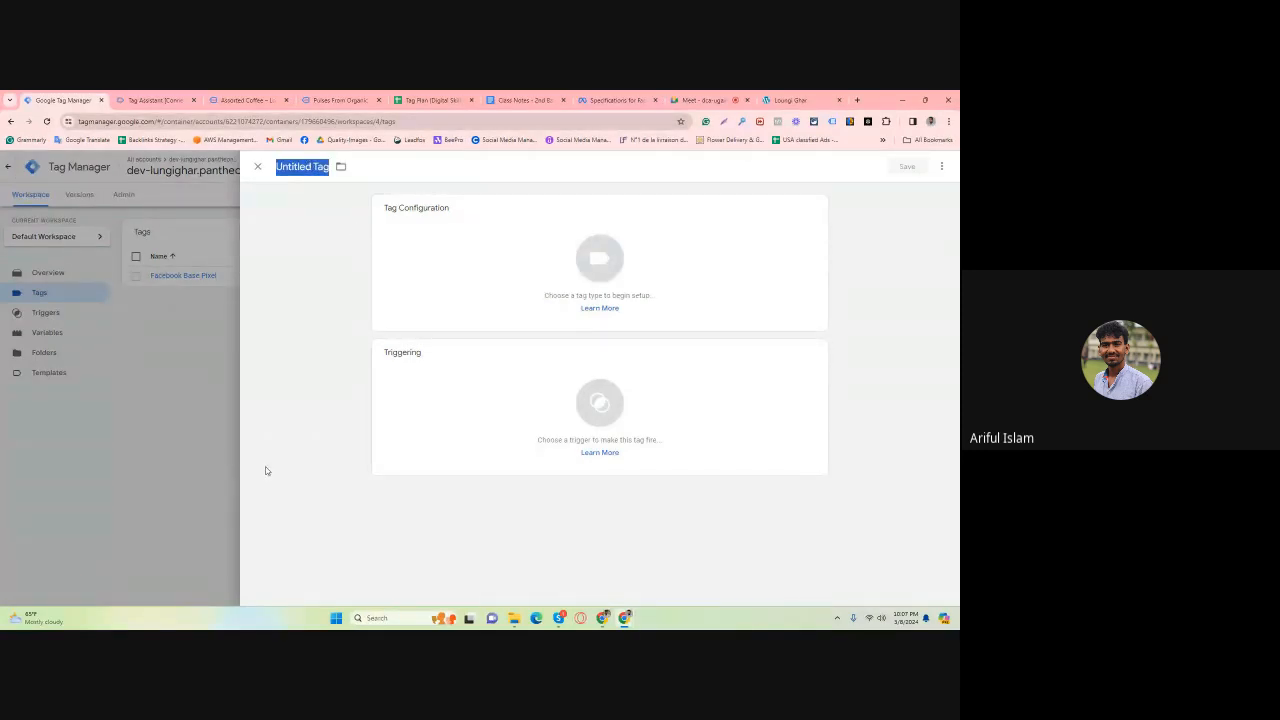
pyautogui.press('BackSpace')
pyautogui.write('FB Page V')
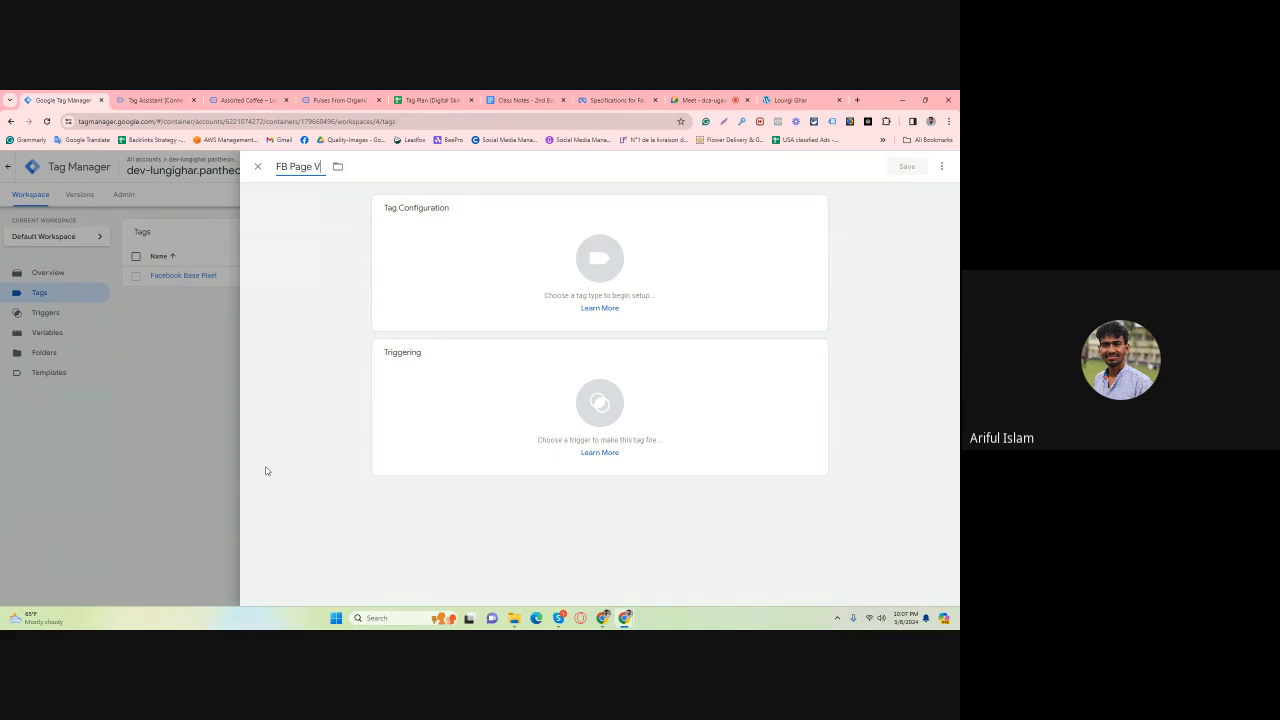
pyautogui.write('iew - All Pages')
pyautogui.click(445, 259)
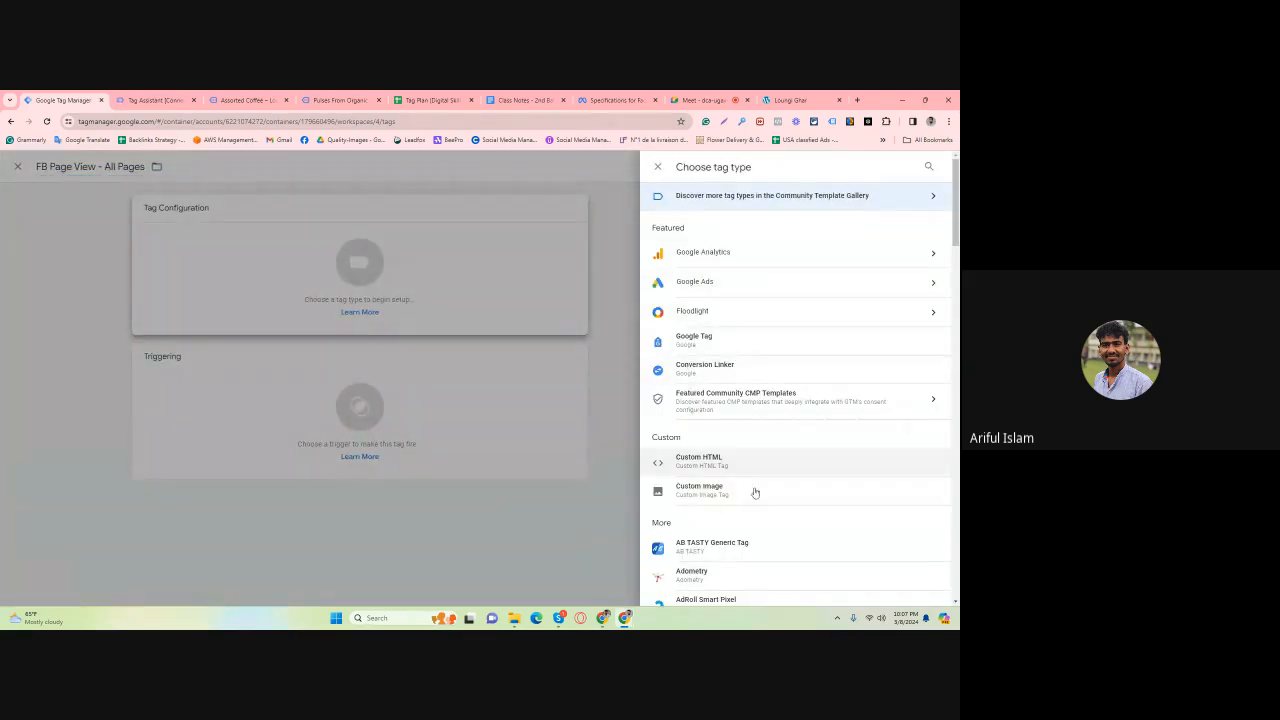
pyautogui.click(717, 463)
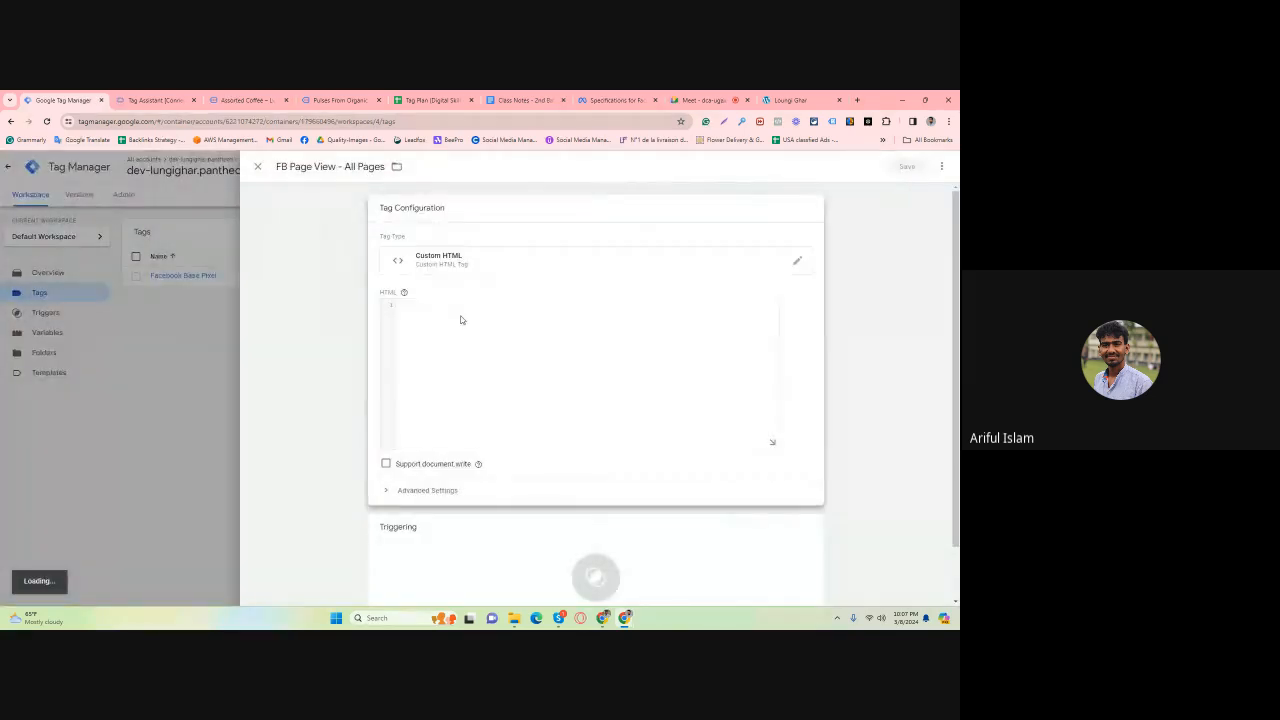
# Copy the three-line script block containing fbq('track', 'PageView') from the Class Notes - 2nd Batch document.
pyautogui.click(527, 100)
pyautogui.scroll(-1, 462, 483)
pyautogui.click(342, 432)
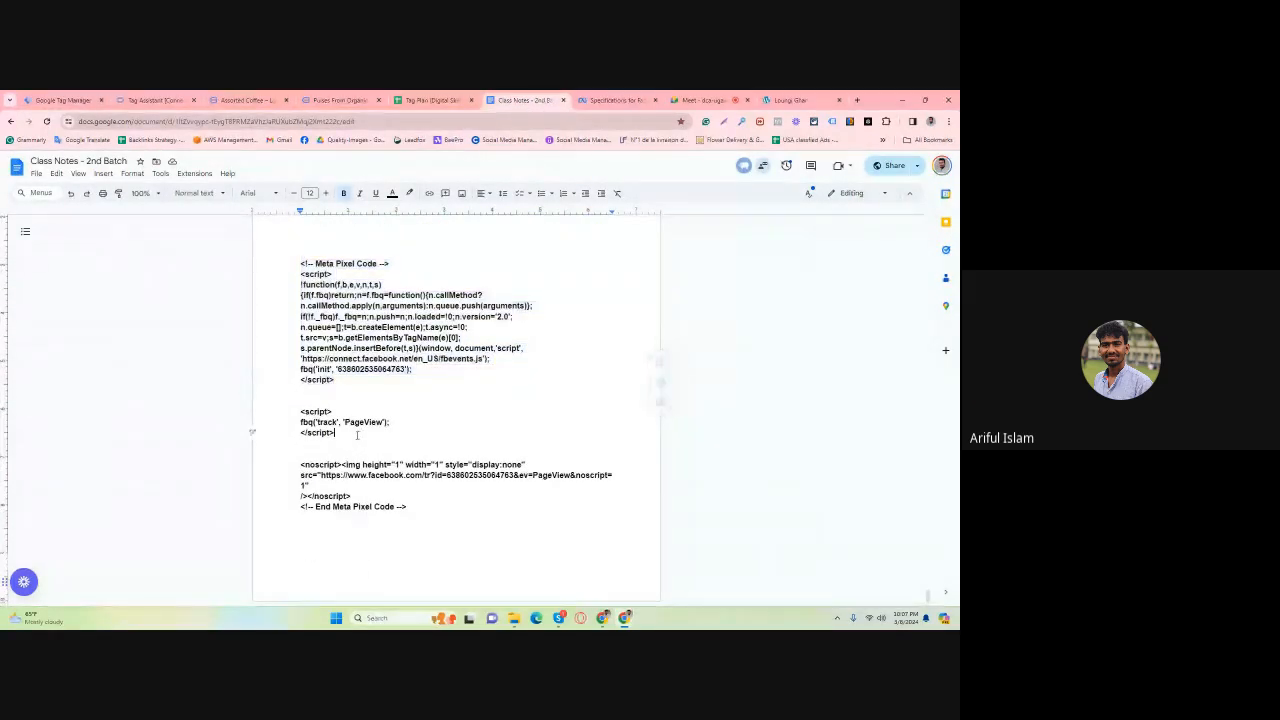
pyautogui.moveTo(342, 432); pyautogui.dragTo(300, 411)
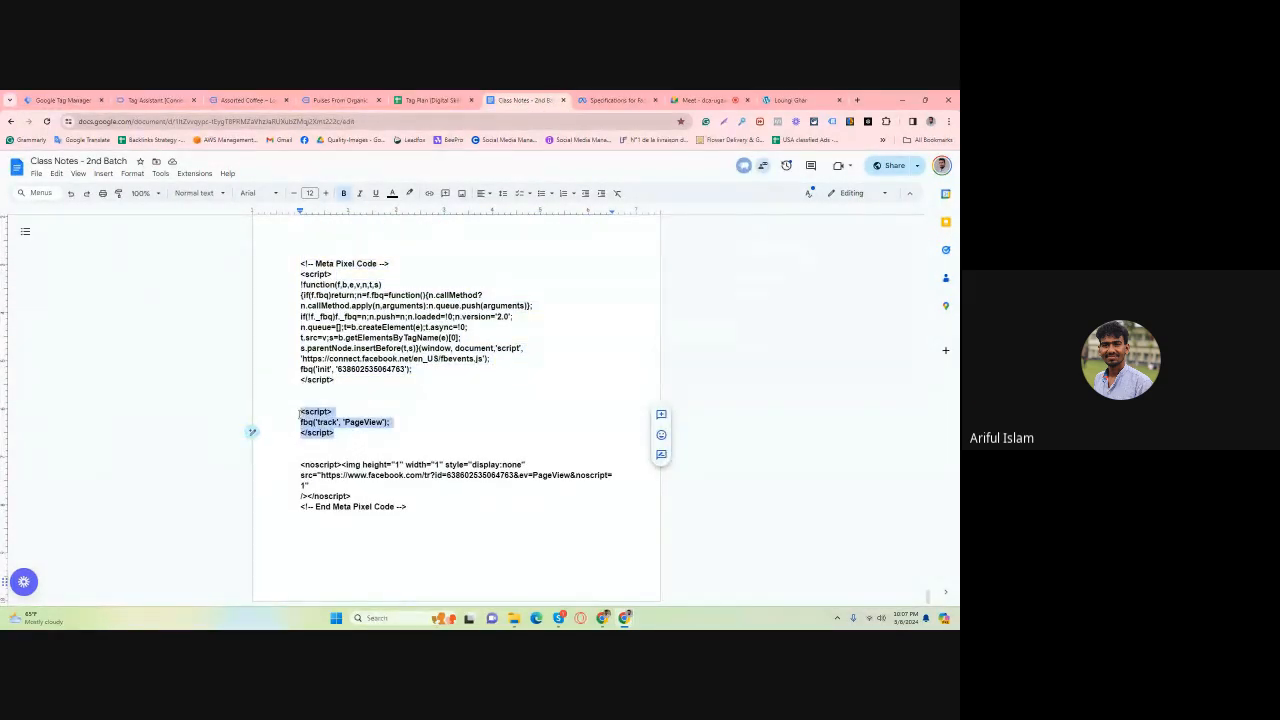
pyautogui.rightClick(330, 422)
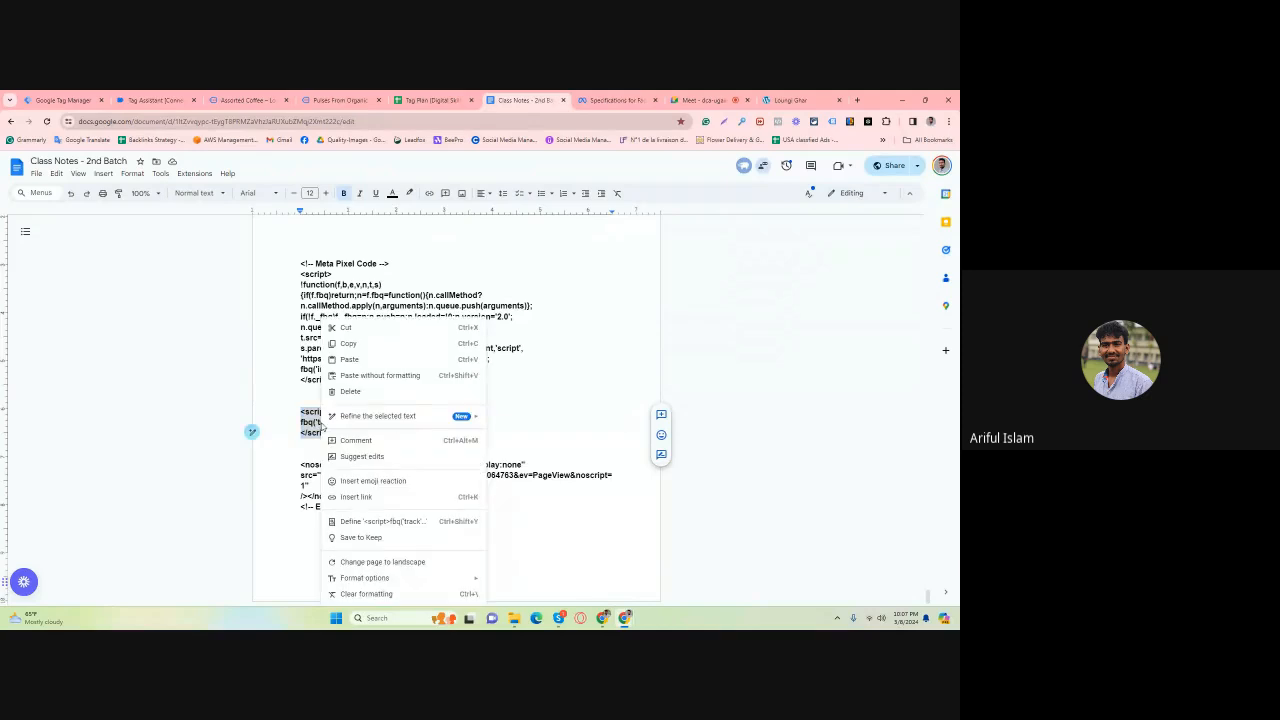
pyautogui.click(356, 345)
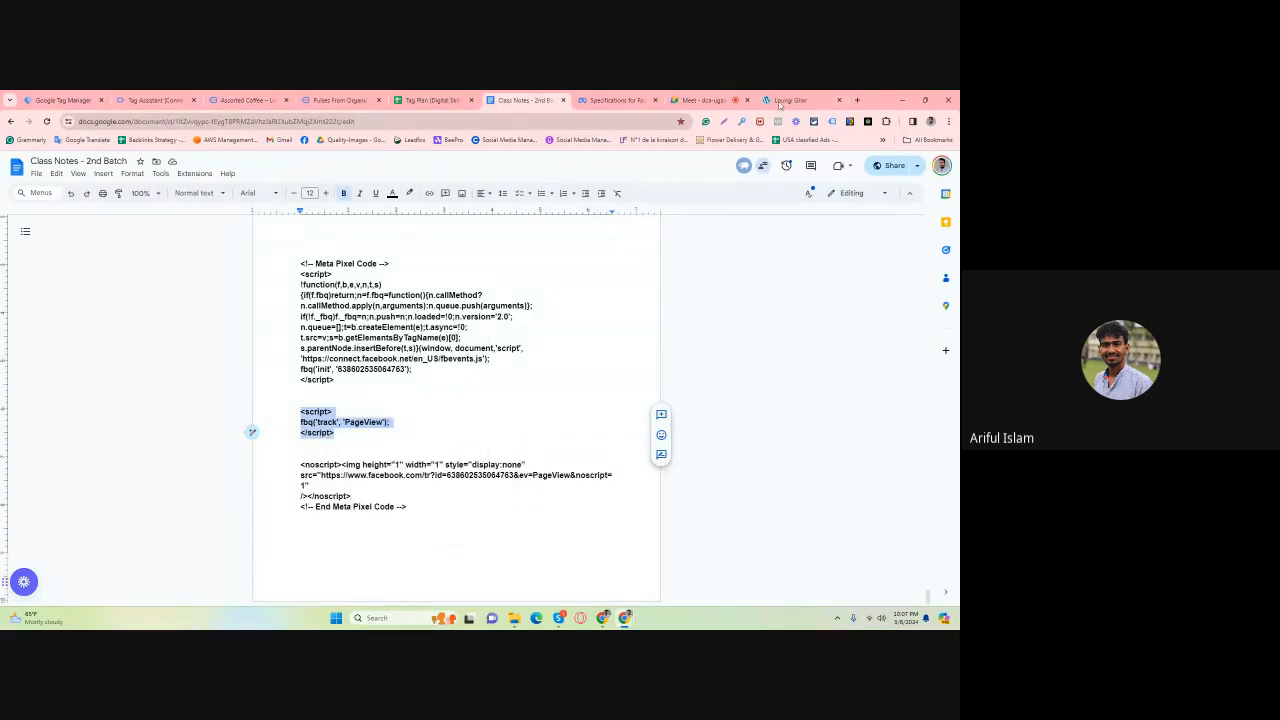
# Return to Tag Manager and paste the PageView script into the HTML of the FB Page View - All Pages tag.
pyautogui.click(785, 100)
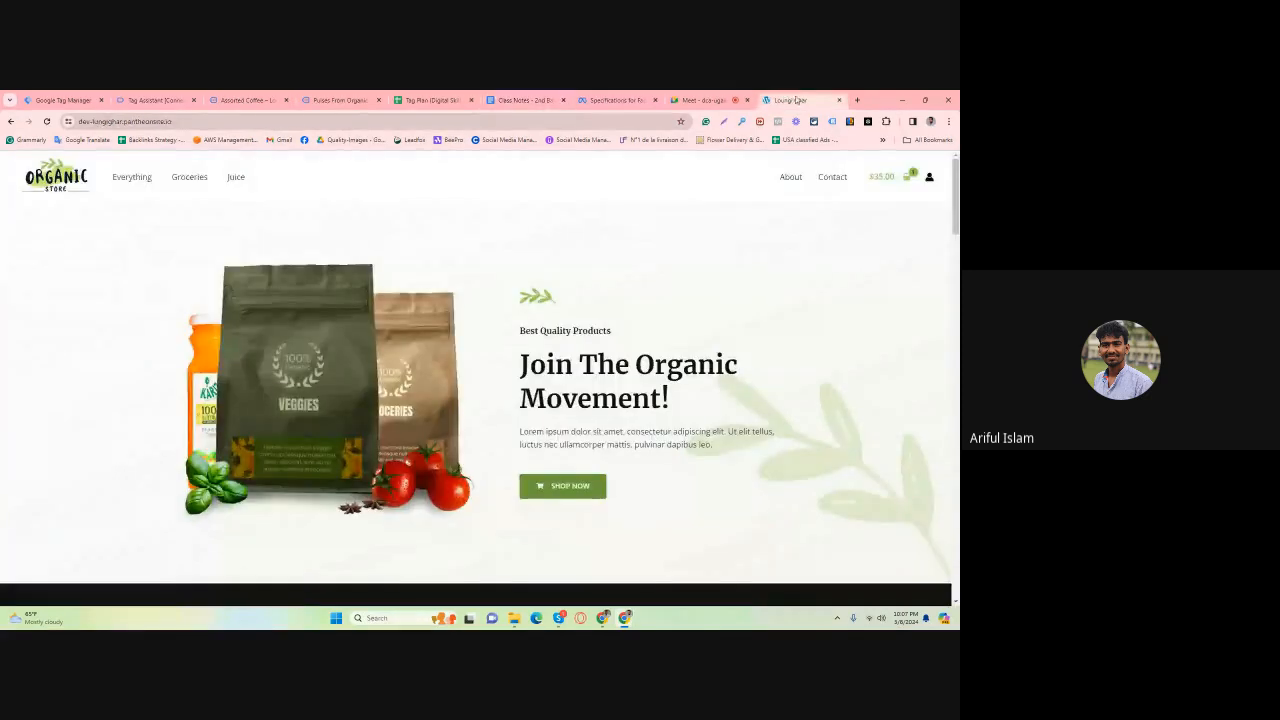
pyautogui.click(245, 100)
pyautogui.click(170, 96)
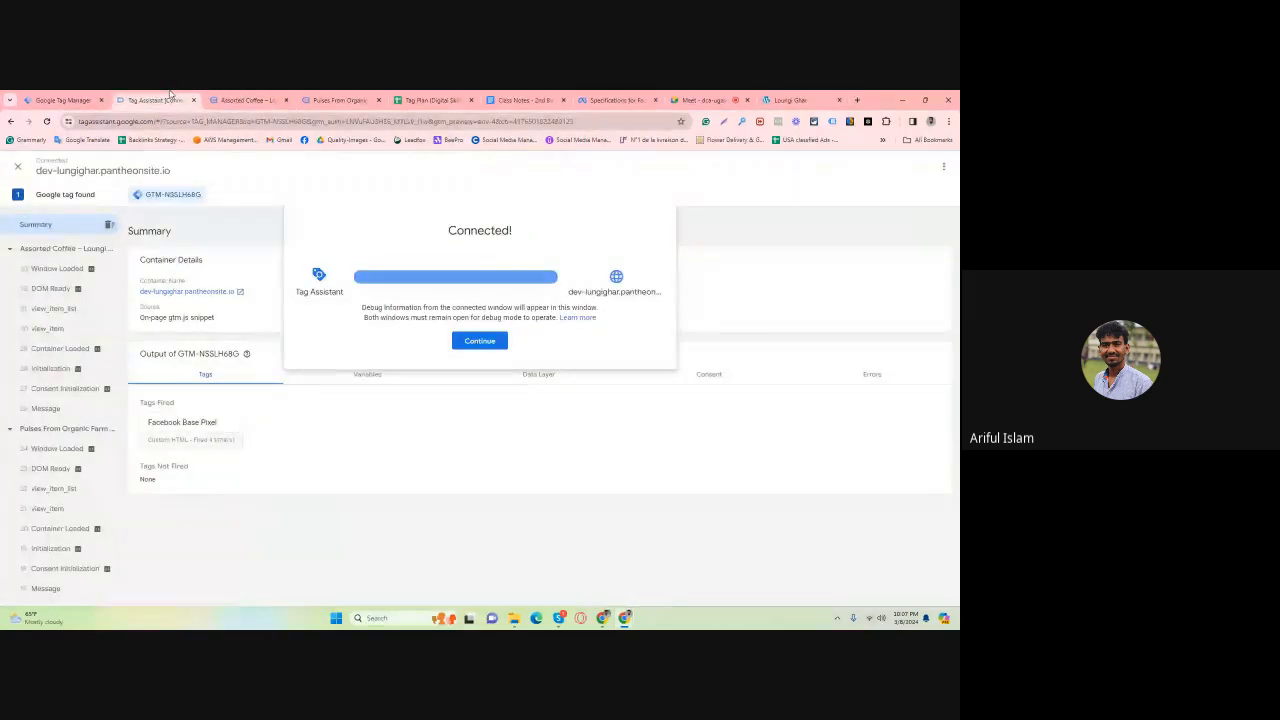
pyautogui.click(65, 100)
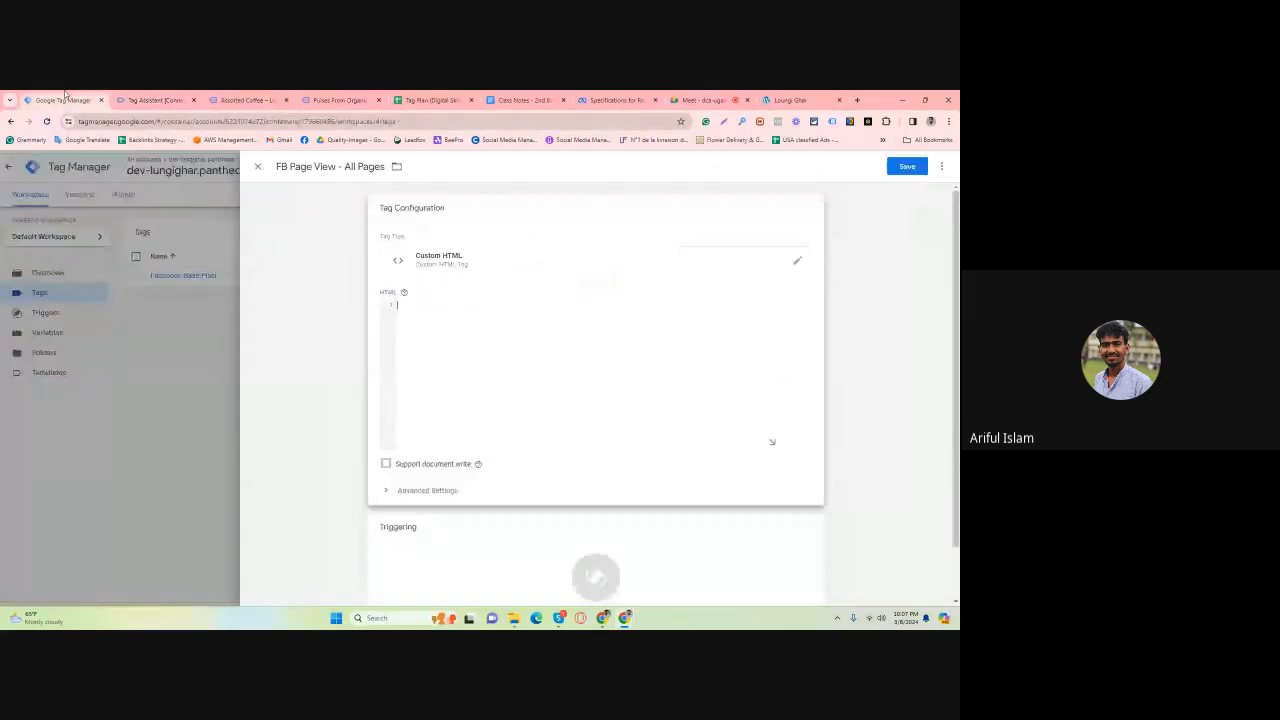
pyautogui.click(410, 316)
pyautogui.hotkey('ctrl', 'v')
# Assign the All Pages trigger to the FB Page View - All Pages tag and save the tag.
pyautogui.scroll(-2, 455, 388)
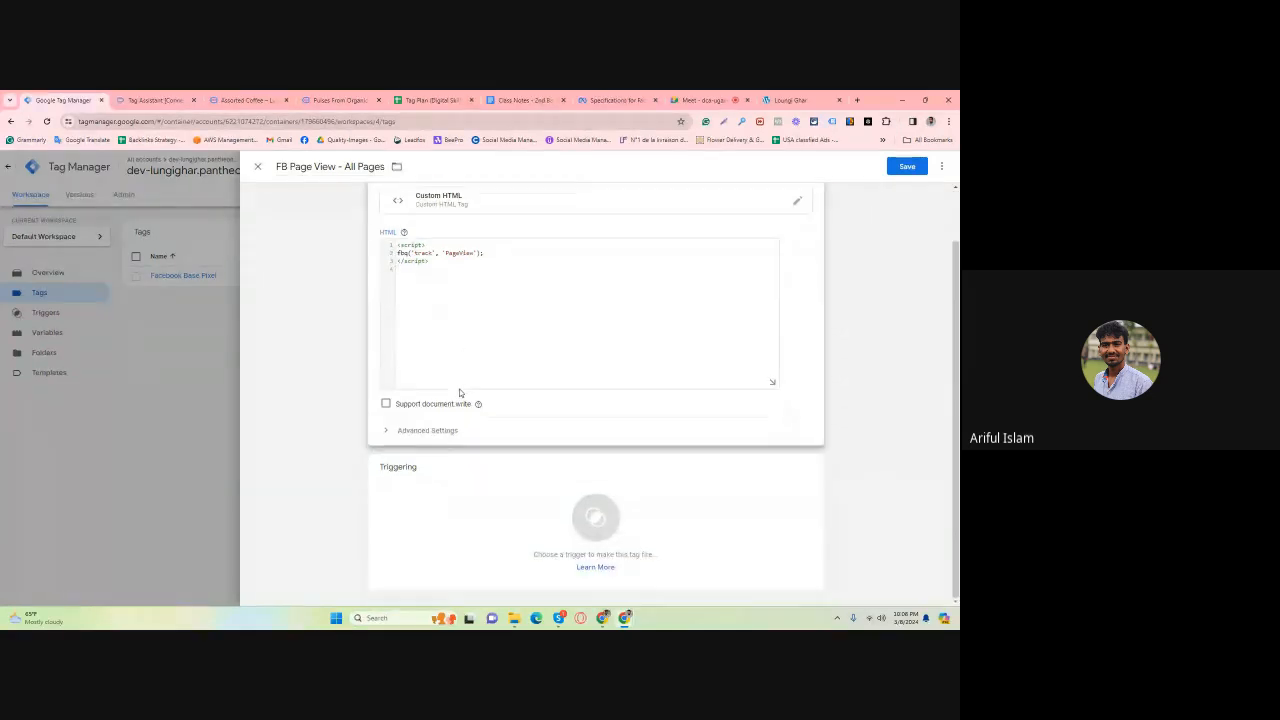
pyautogui.click(430, 431)
pyautogui.scroll(-2, 440, 430)
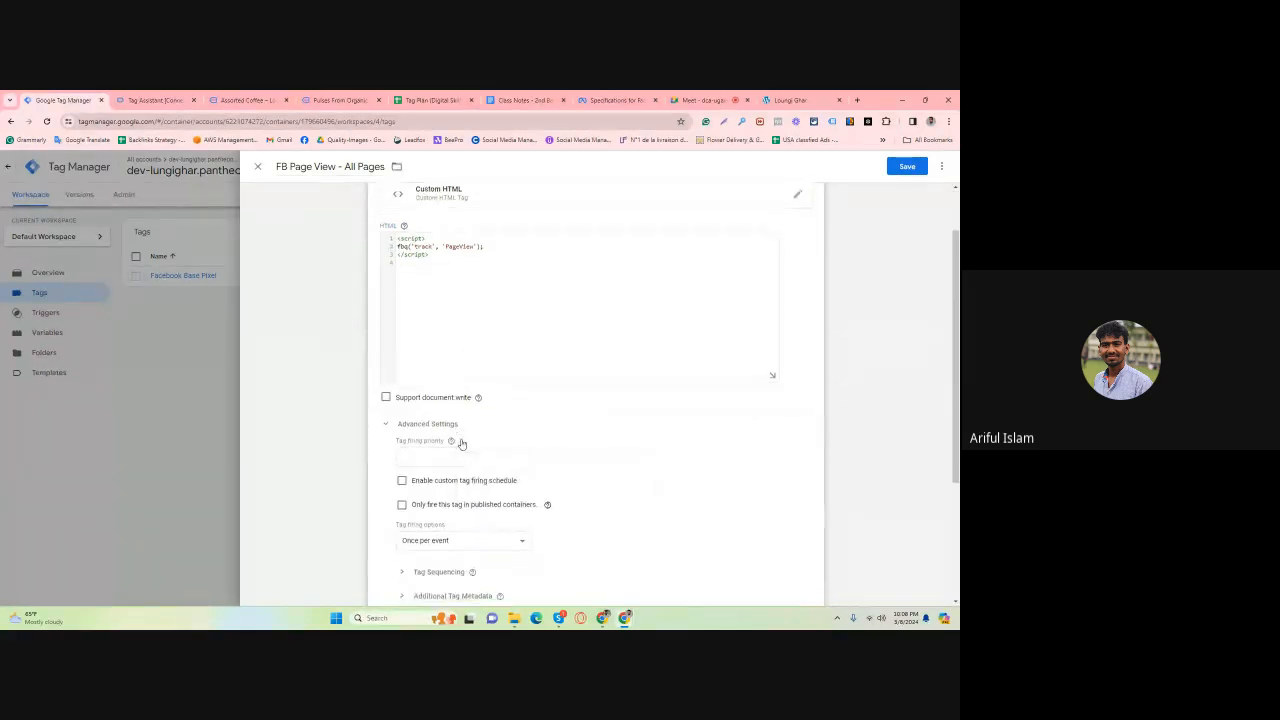
pyautogui.scroll(-3, 410, 397)
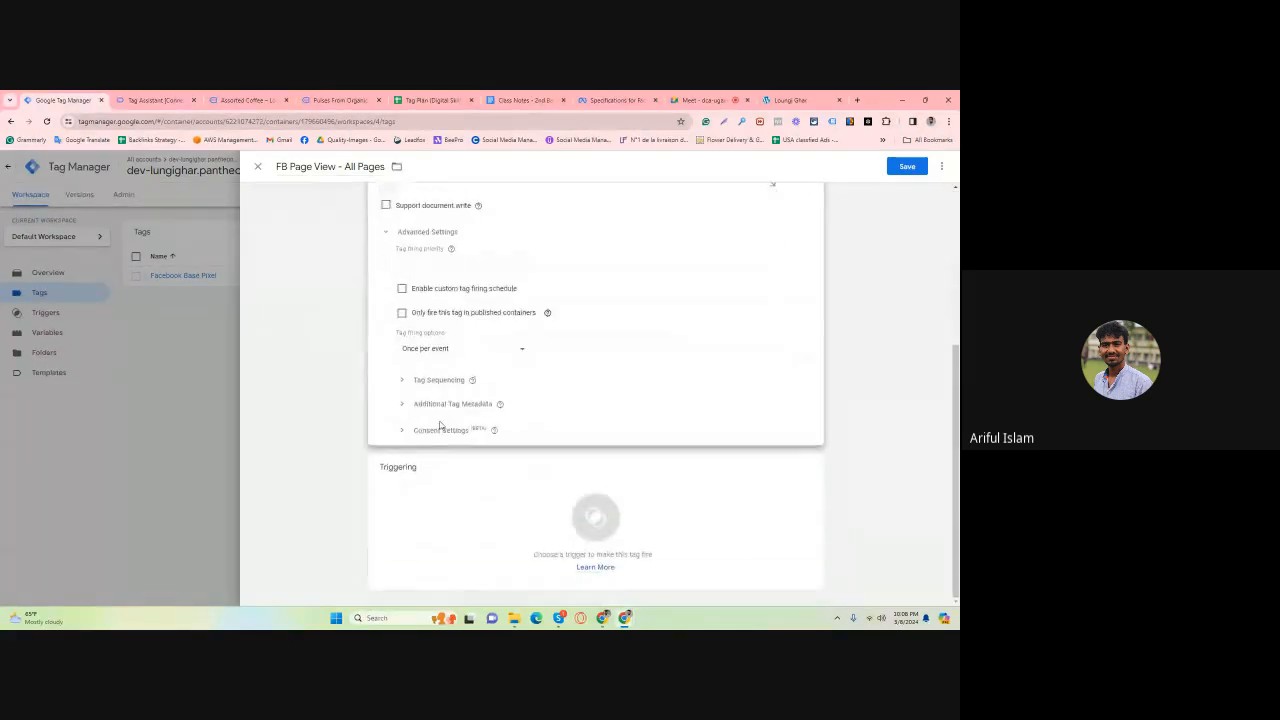
pyautogui.click(431, 500)
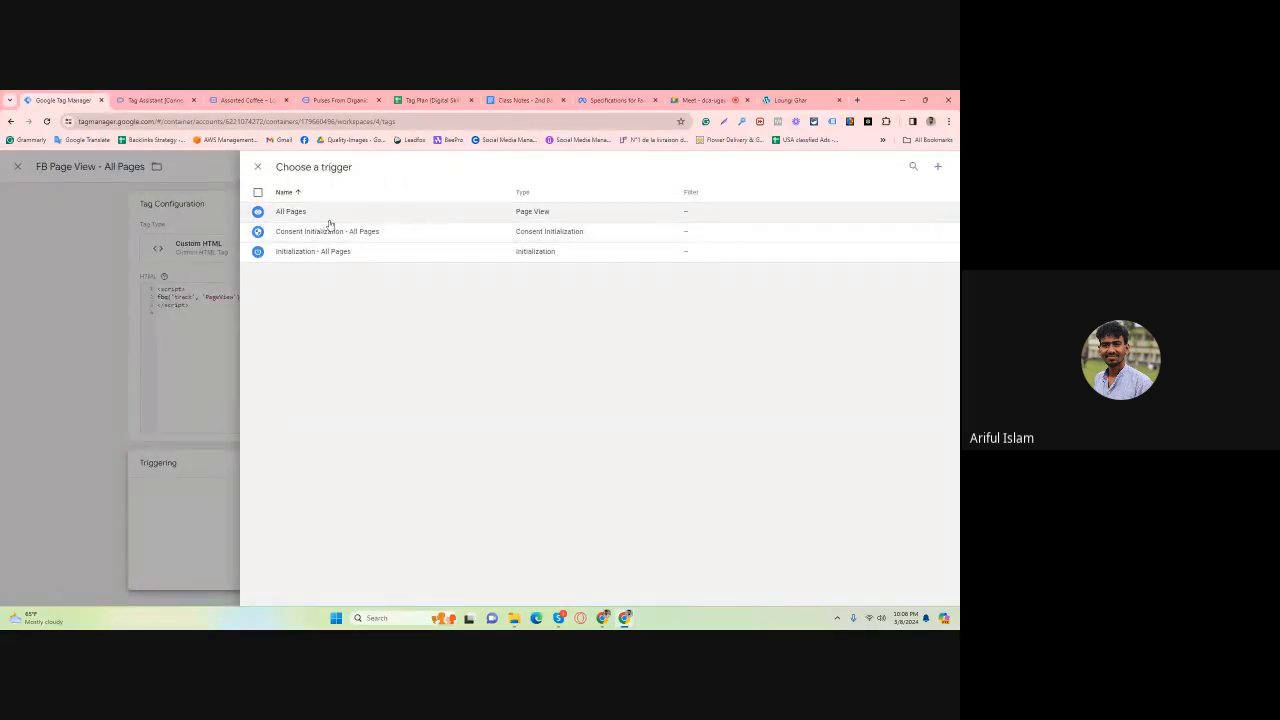
pyautogui.click(329, 213)
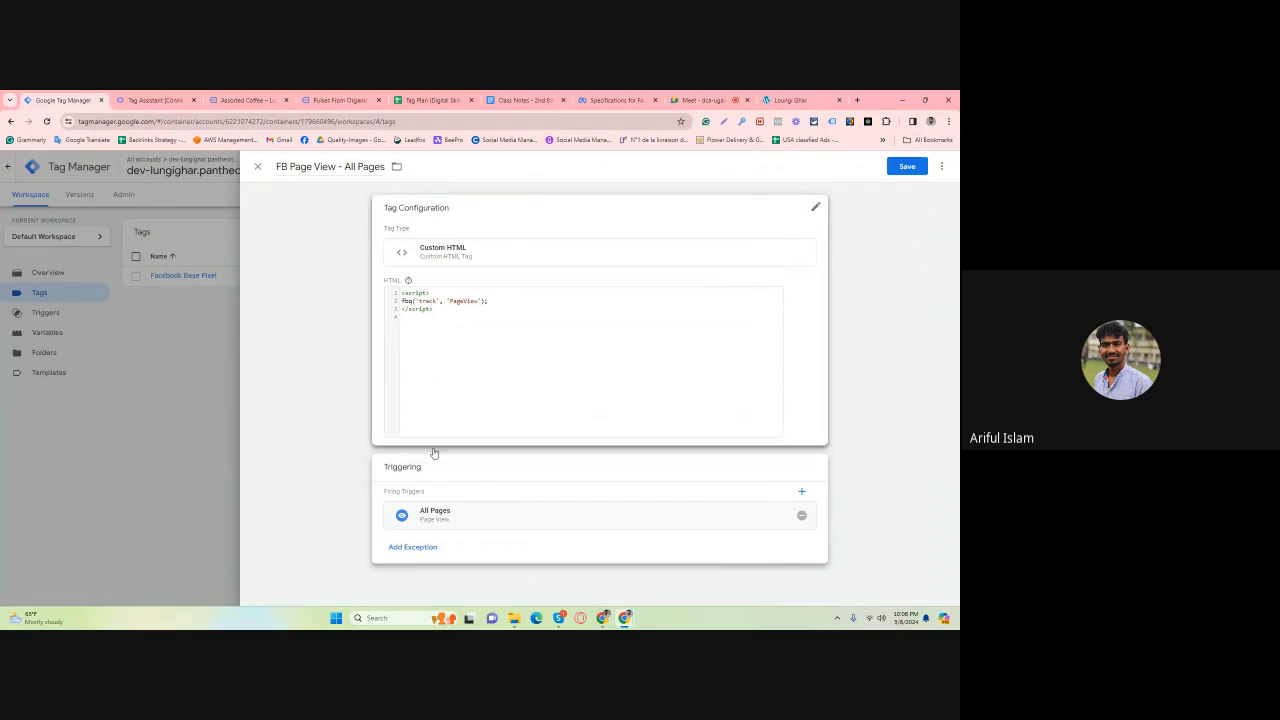
pyautogui.click(404, 473)
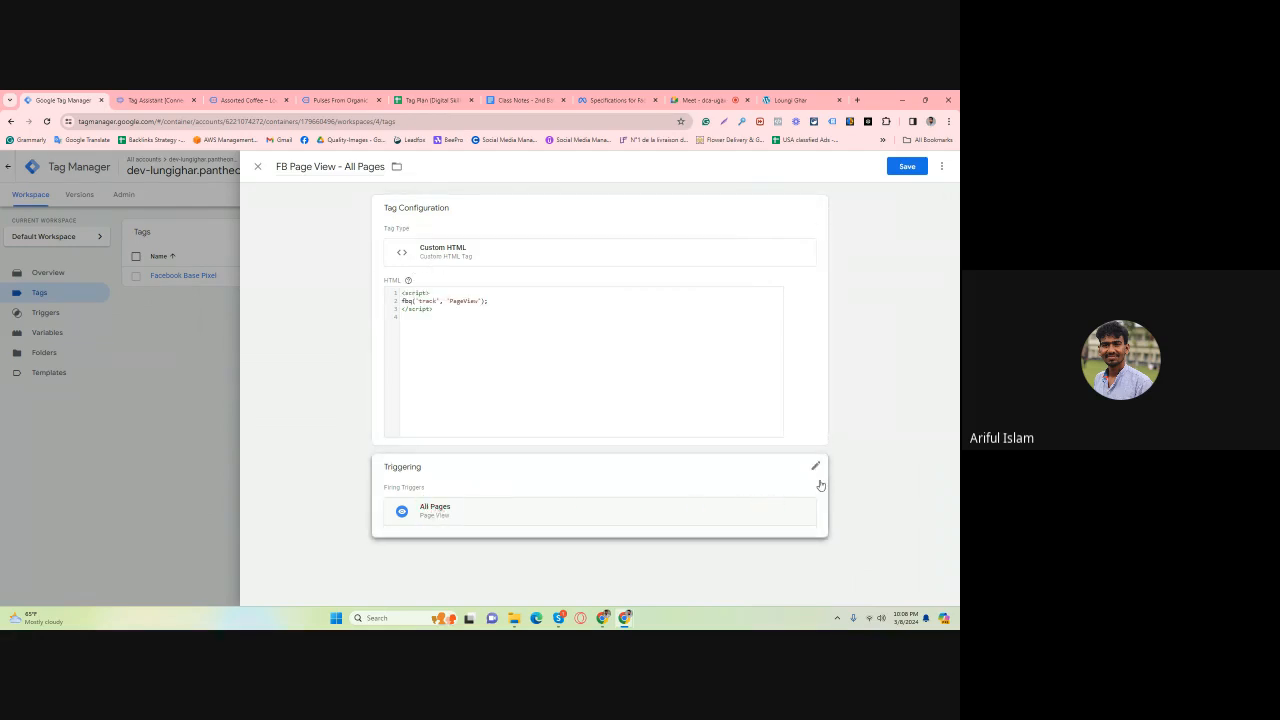
pyautogui.click(815, 466)
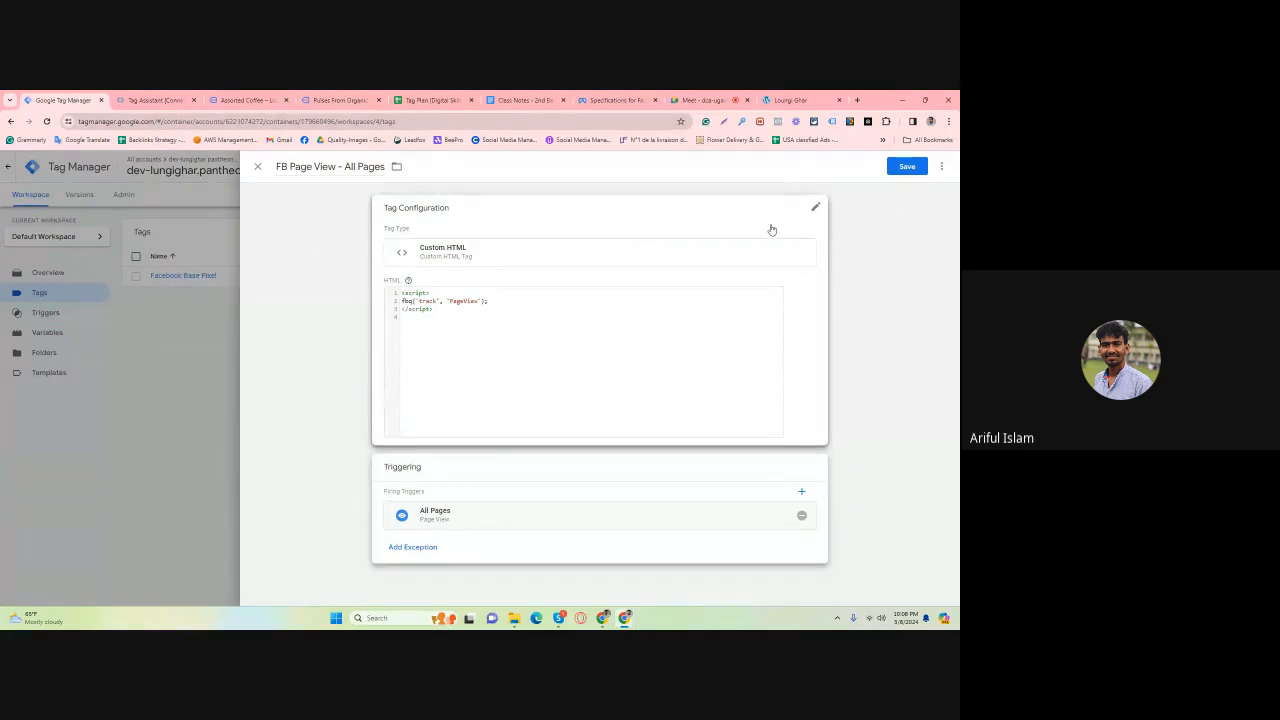
pyautogui.click(428, 476)
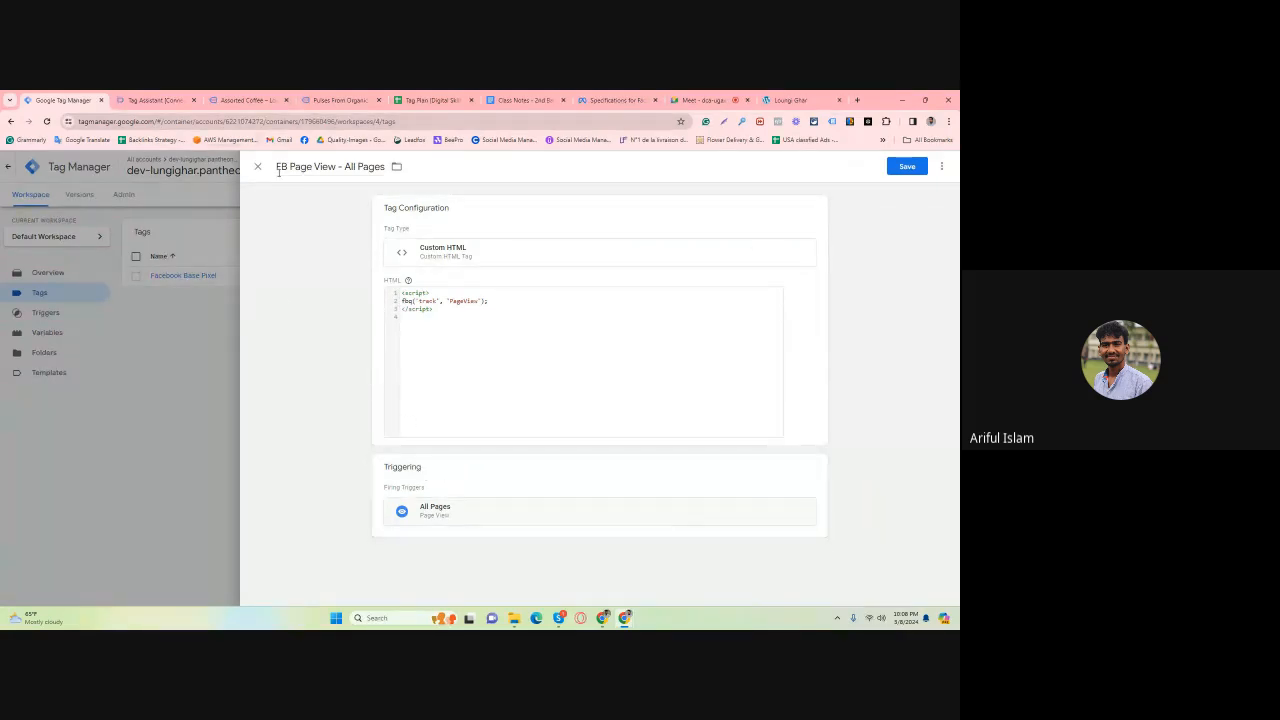
pyautogui.click(908, 168)
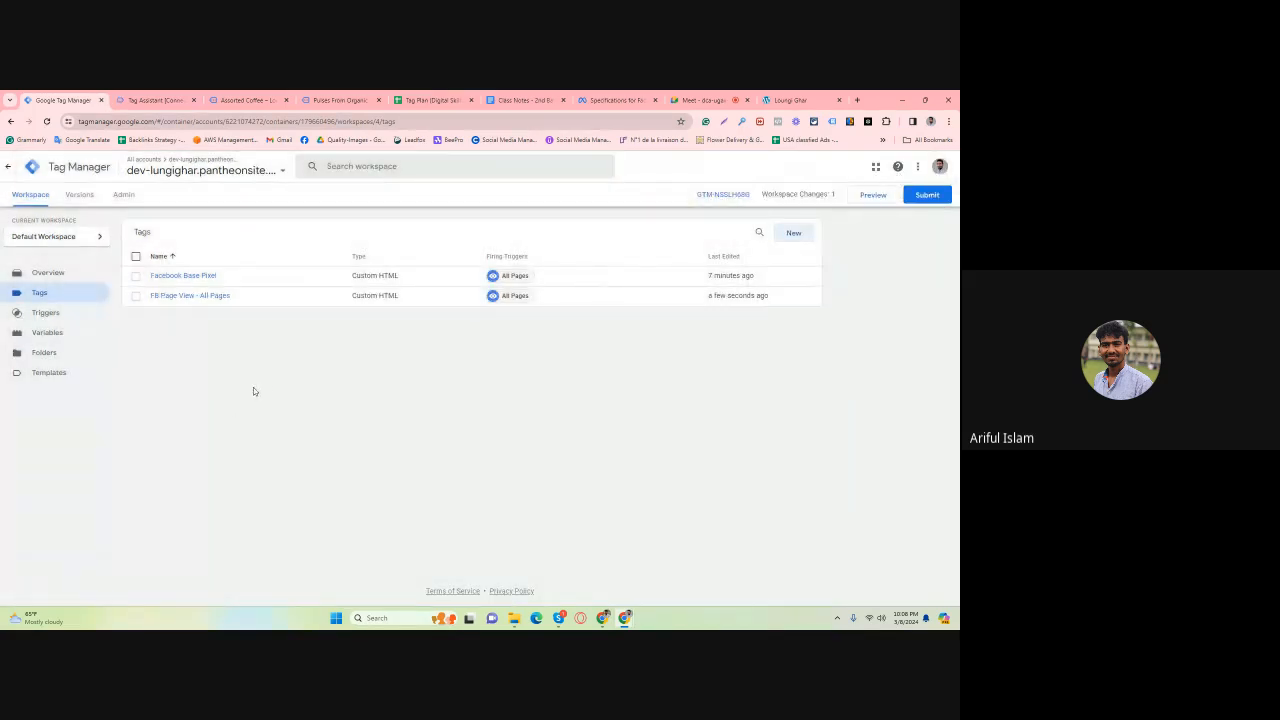
# Reopen the FB Page View - All Pages tag and set its tag firing option to Once per page.
pyautogui.click(189, 296)
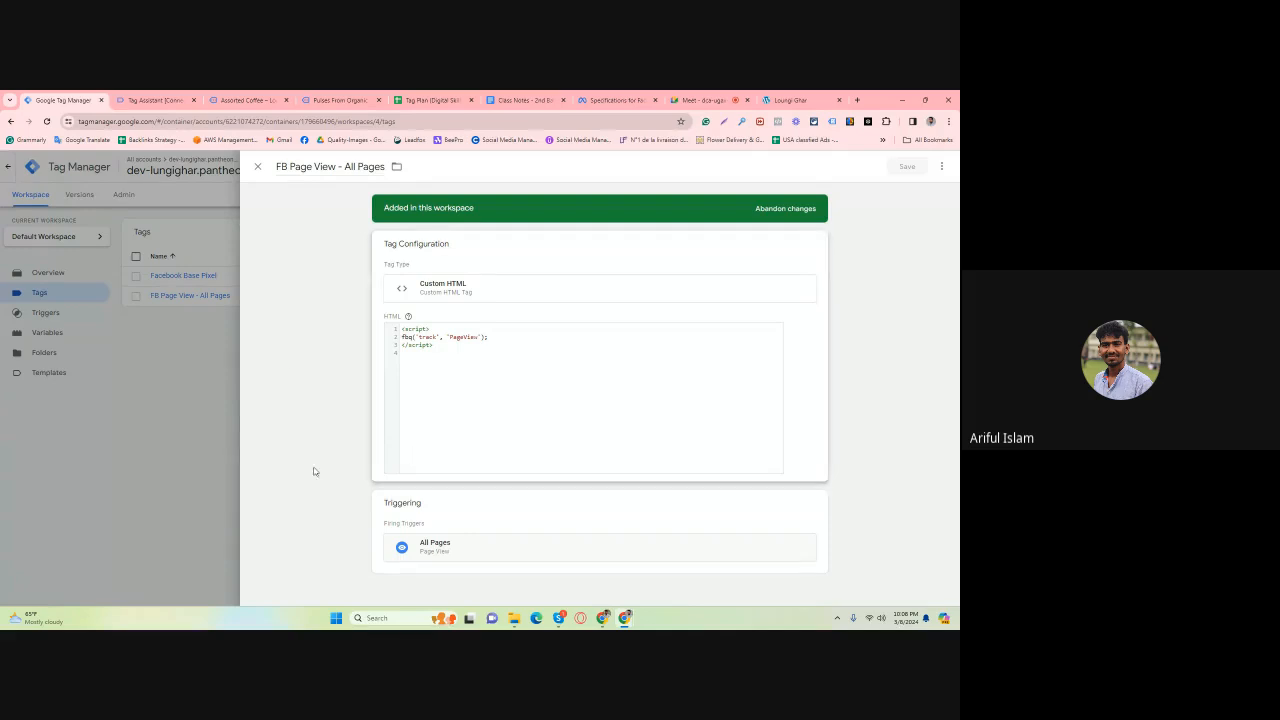
pyautogui.click(450, 294)
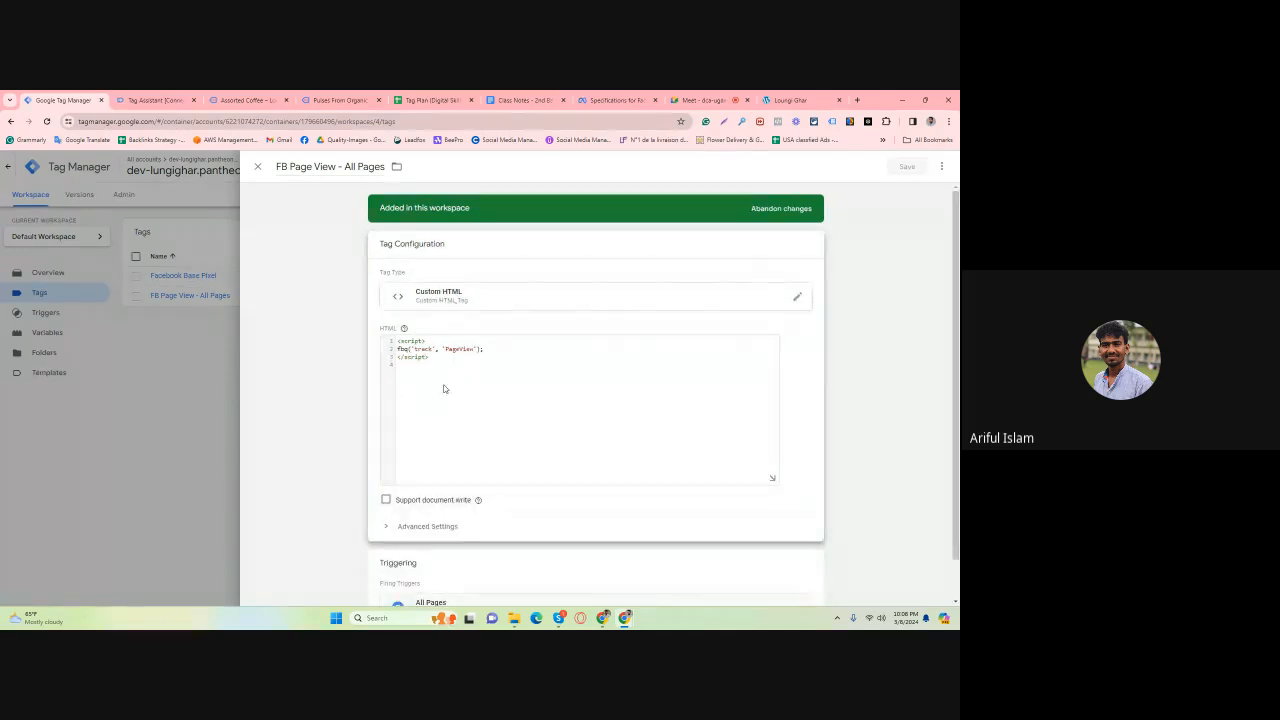
pyautogui.scroll(-1, 450, 407)
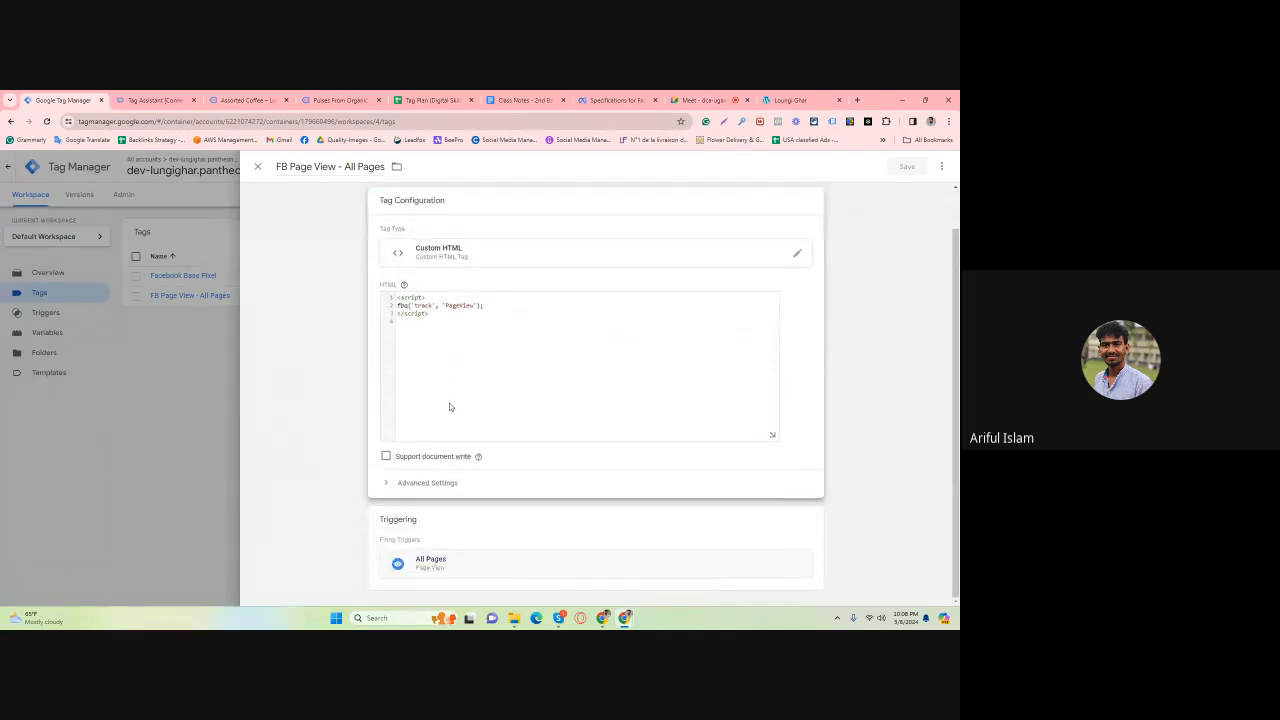
pyautogui.click(428, 483)
pyautogui.scroll(-4, 456, 458)
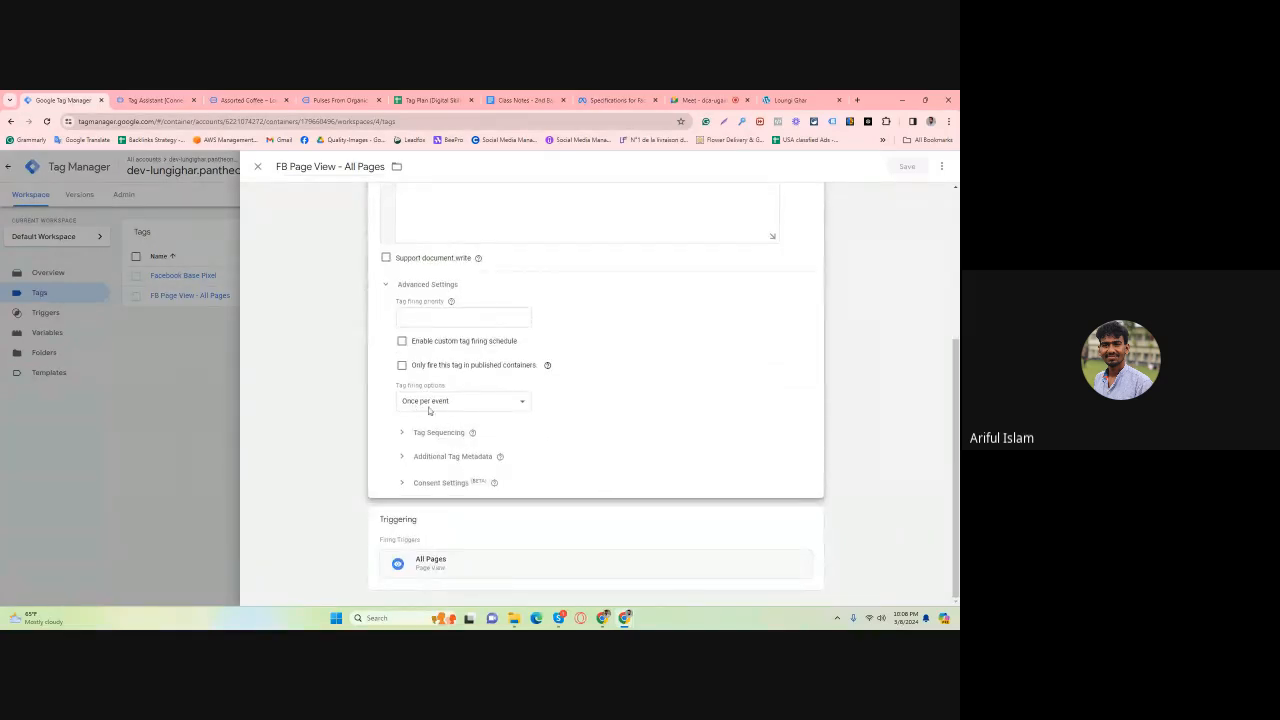
pyautogui.click(461, 406)
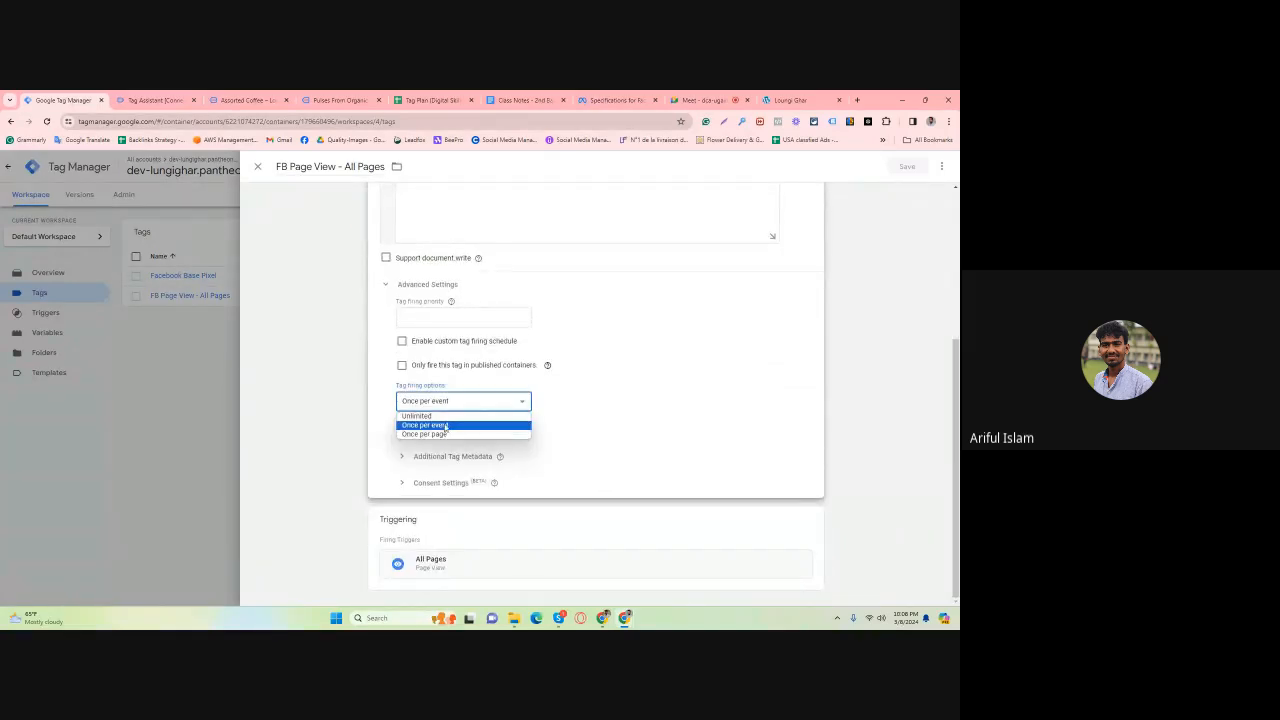
pyautogui.click(436, 434)
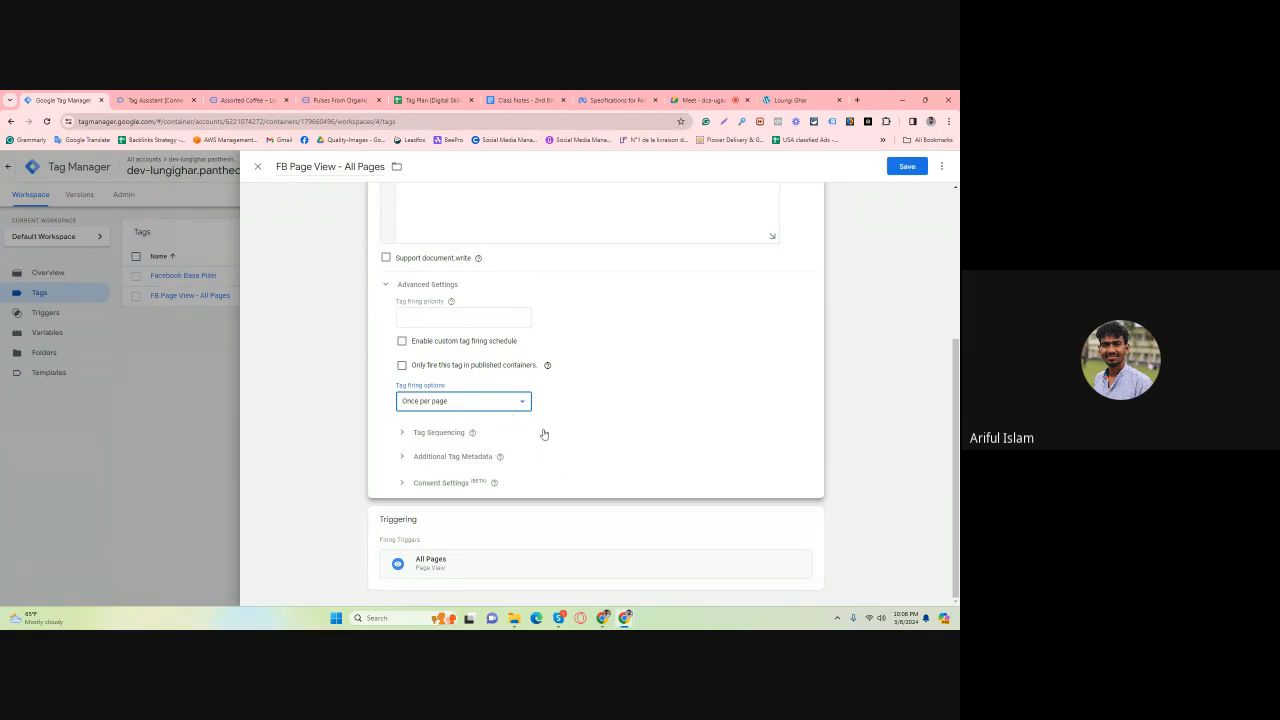
# Set the tag sequencing to fire Facebook Base Pixel as the setup tag before FB Page View - All Pages.
pyautogui.click(409, 434)
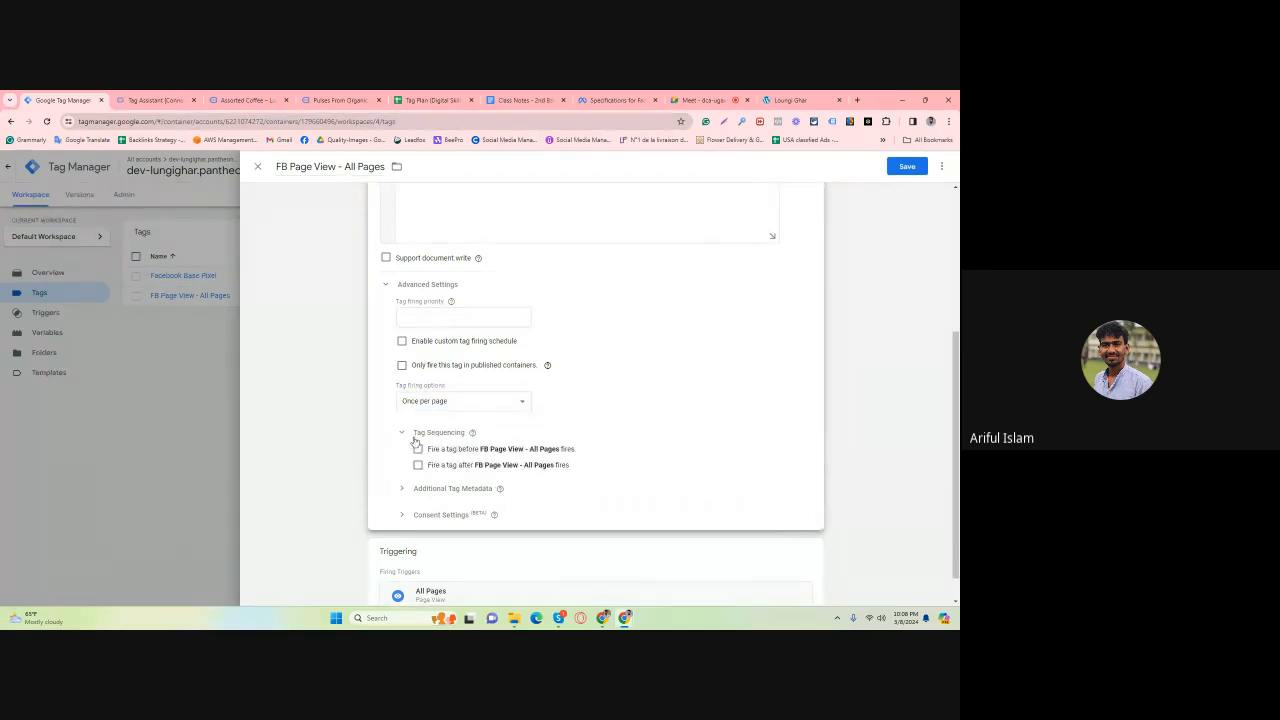
pyautogui.click(410, 435)
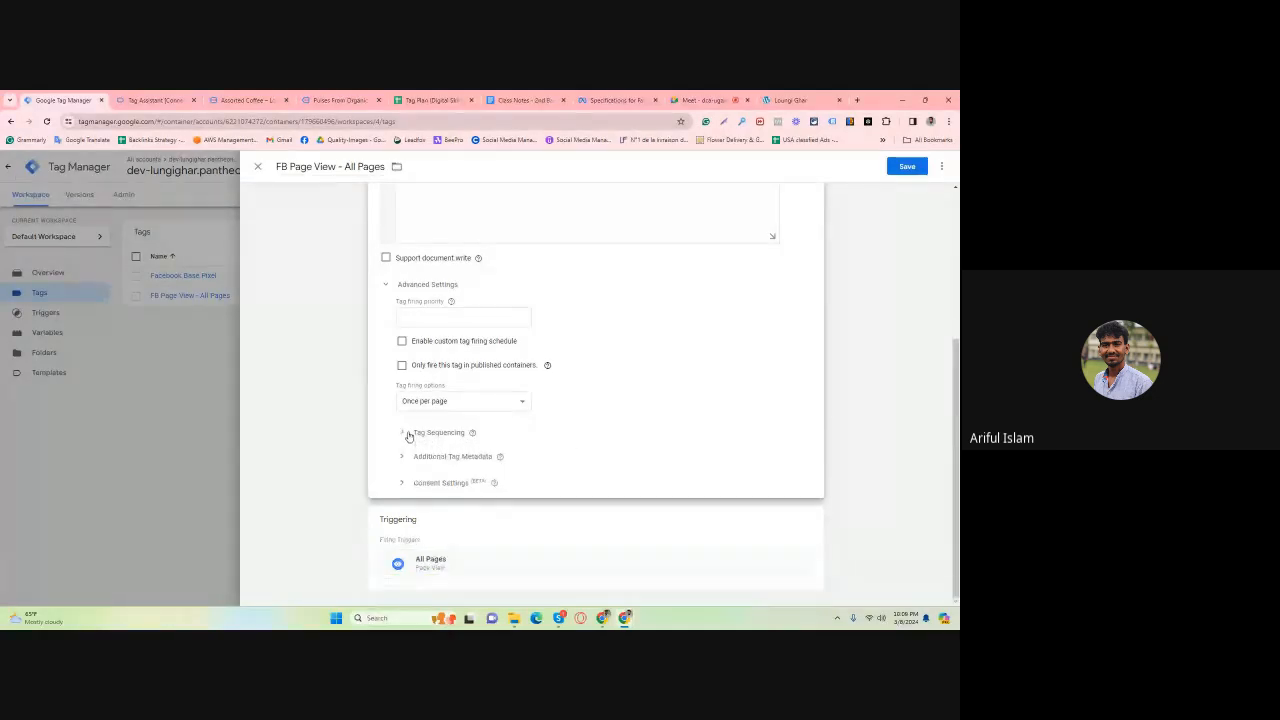
pyautogui.click(409, 435)
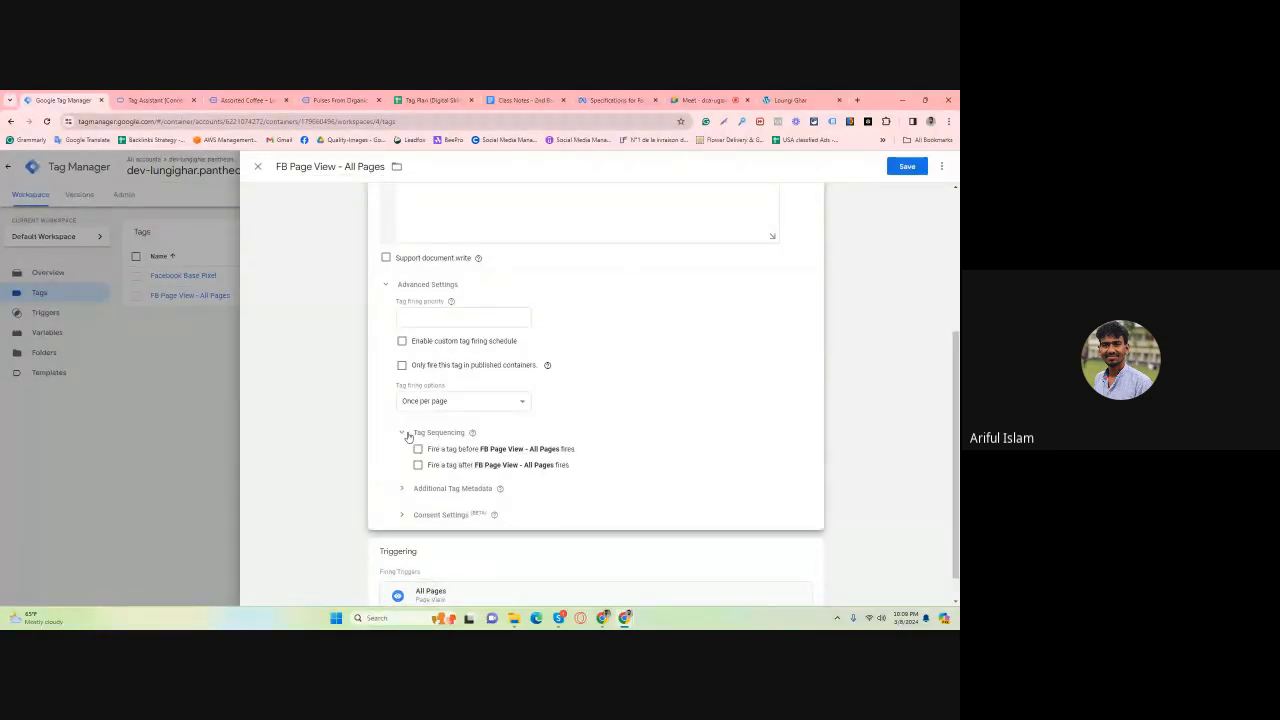
pyautogui.scroll(-1, 640, 432)
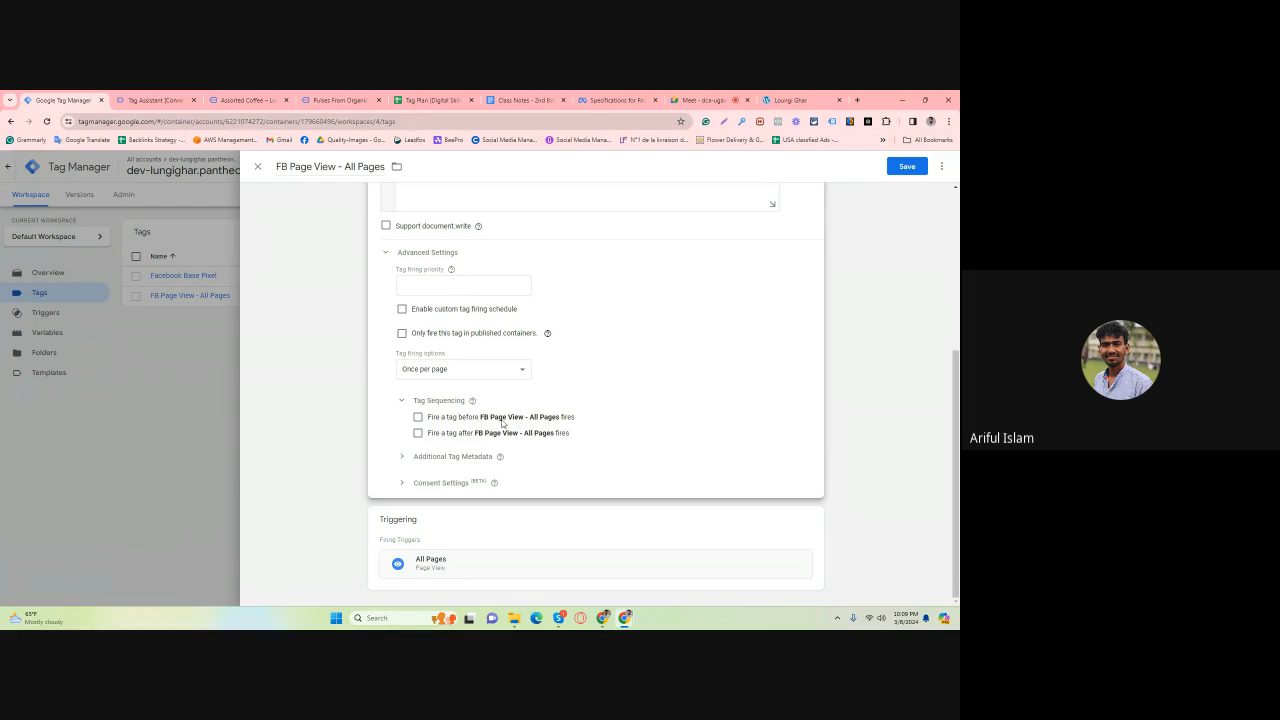
pyautogui.click(420, 419)
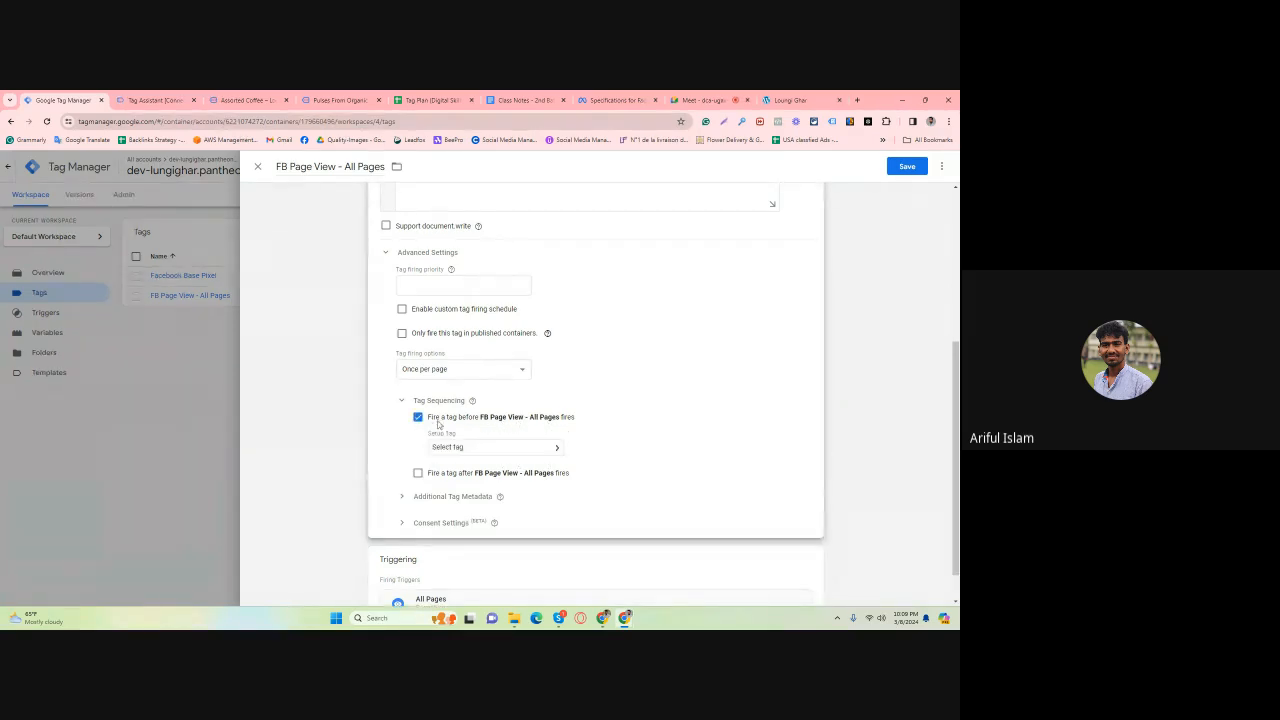
pyautogui.scroll(-1, 440, 425)
pyautogui.click(484, 412)
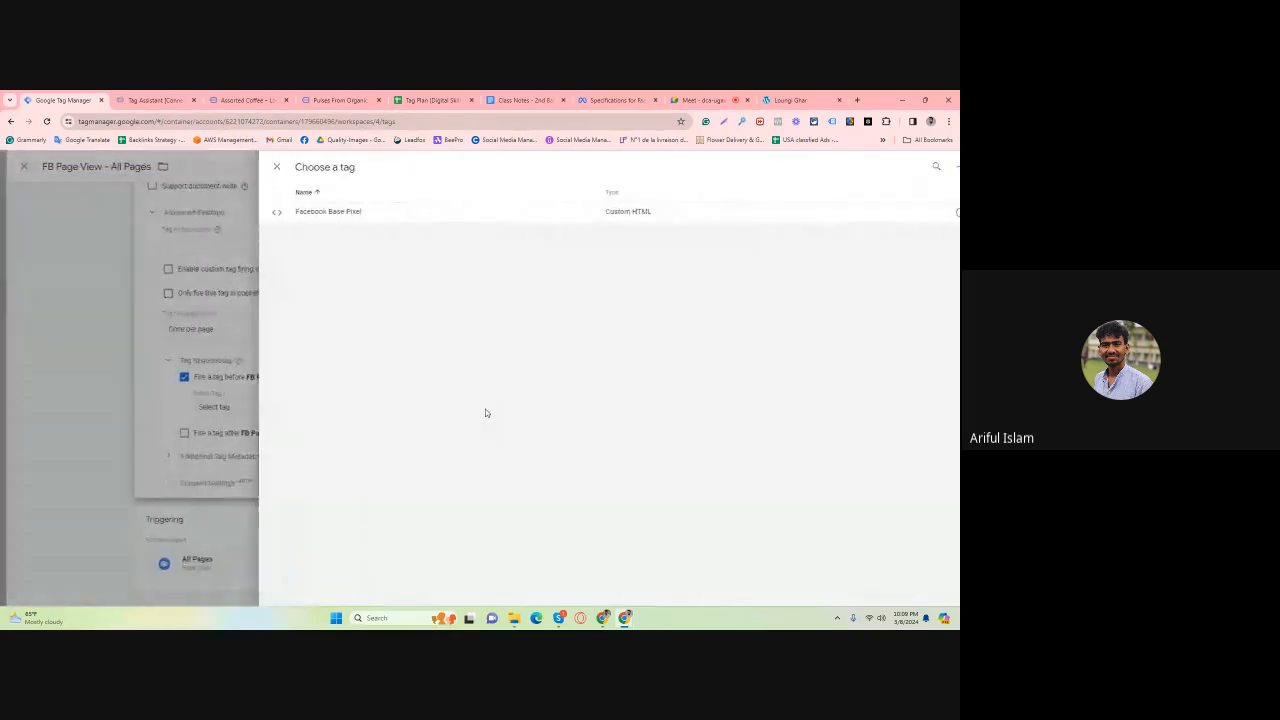
pyautogui.click(328, 213)
# Review the script, firing option and sequencing of the FB Page View - All Pages tag, and save it.
pyautogui.scroll(1, 474, 437)
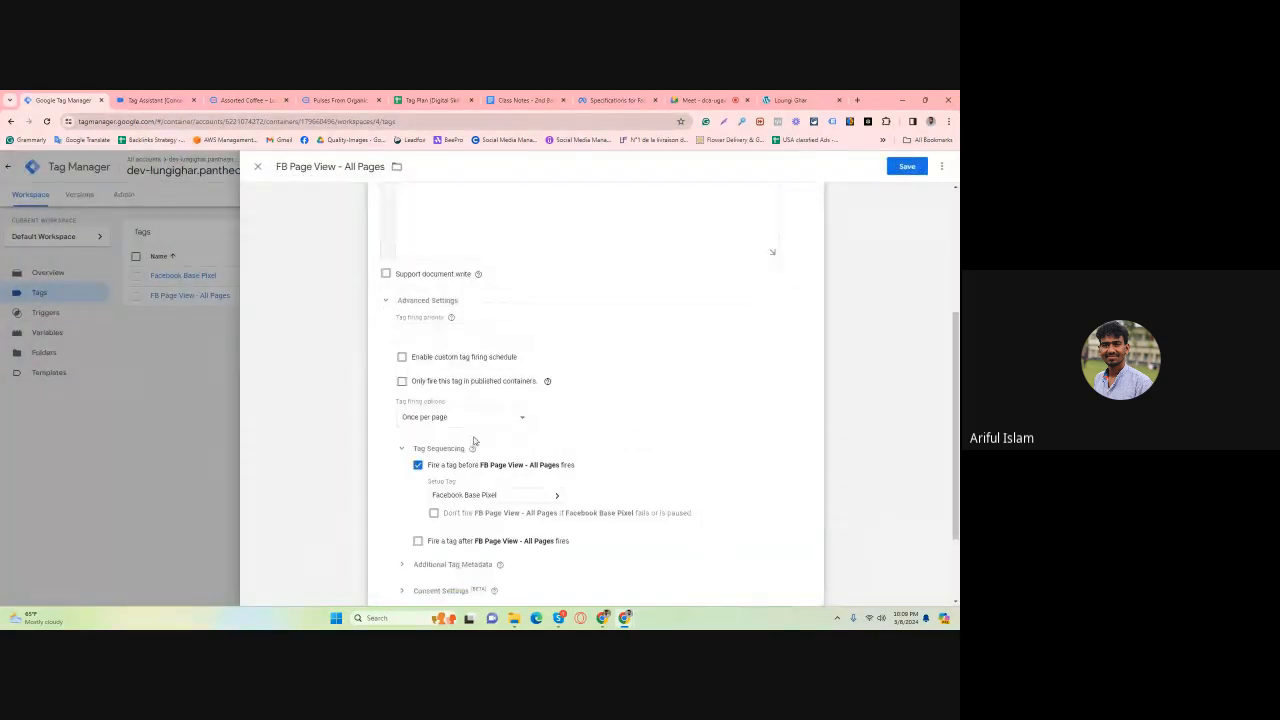
pyautogui.scroll(-2, 480, 440)
pyautogui.scroll(4, 522, 414)
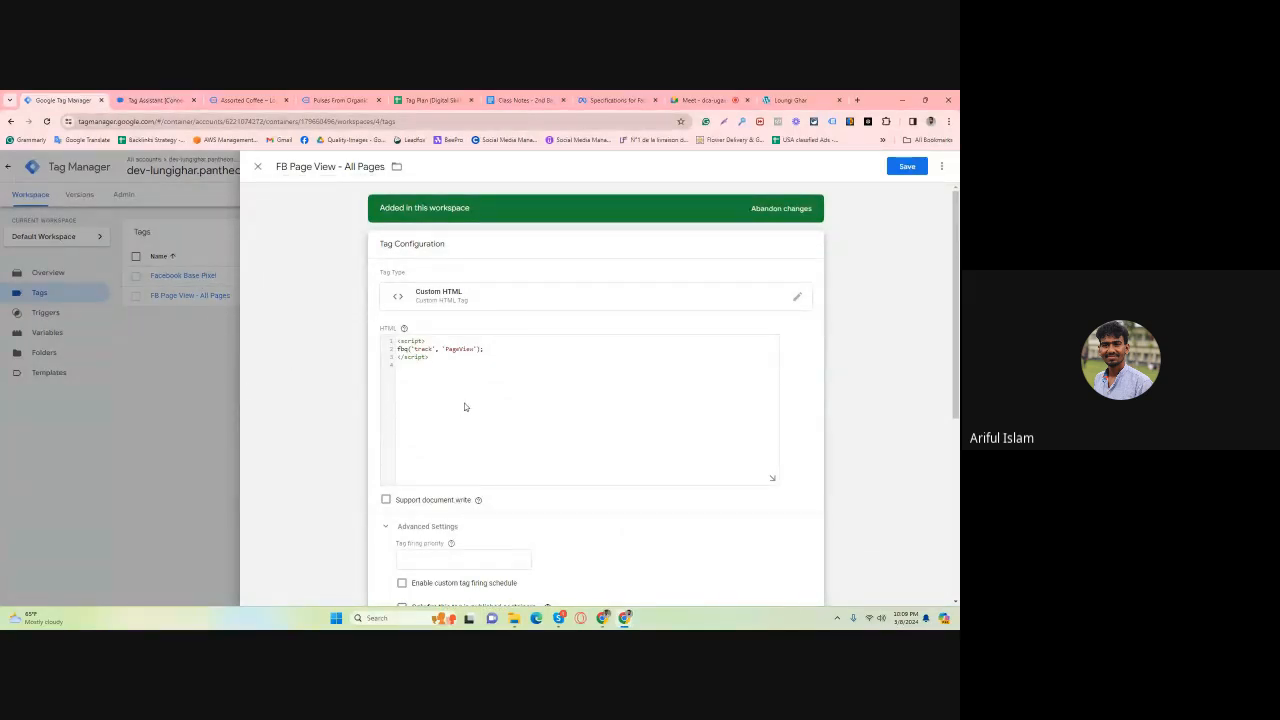
pyautogui.scroll(-3, 464, 407)
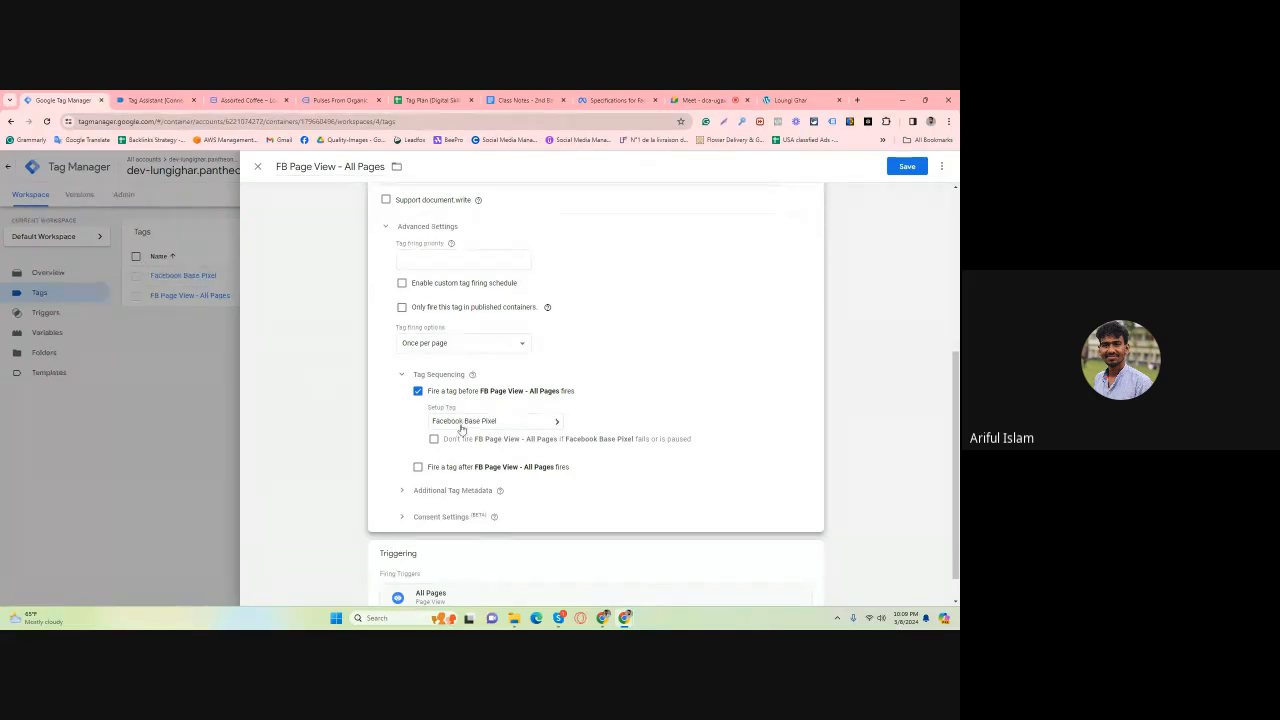
pyautogui.scroll(-1, 471, 428)
pyautogui.scroll(4, 471, 428)
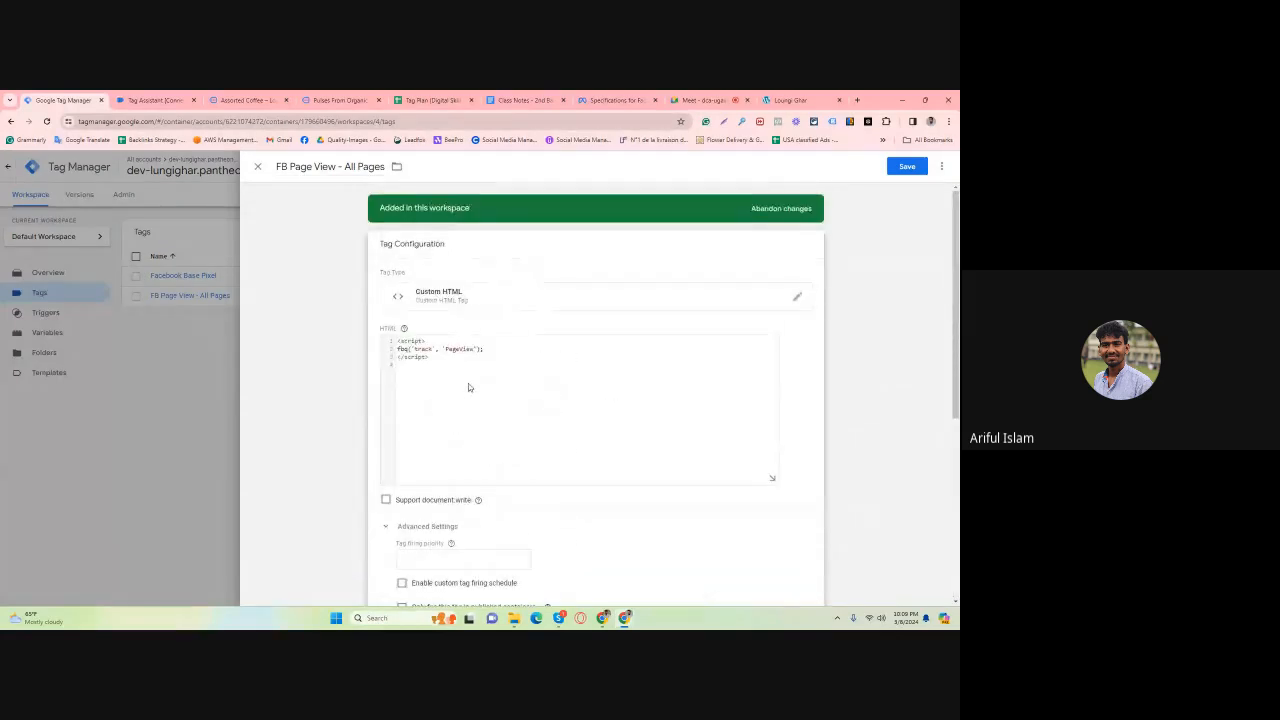
pyautogui.click(915, 166)
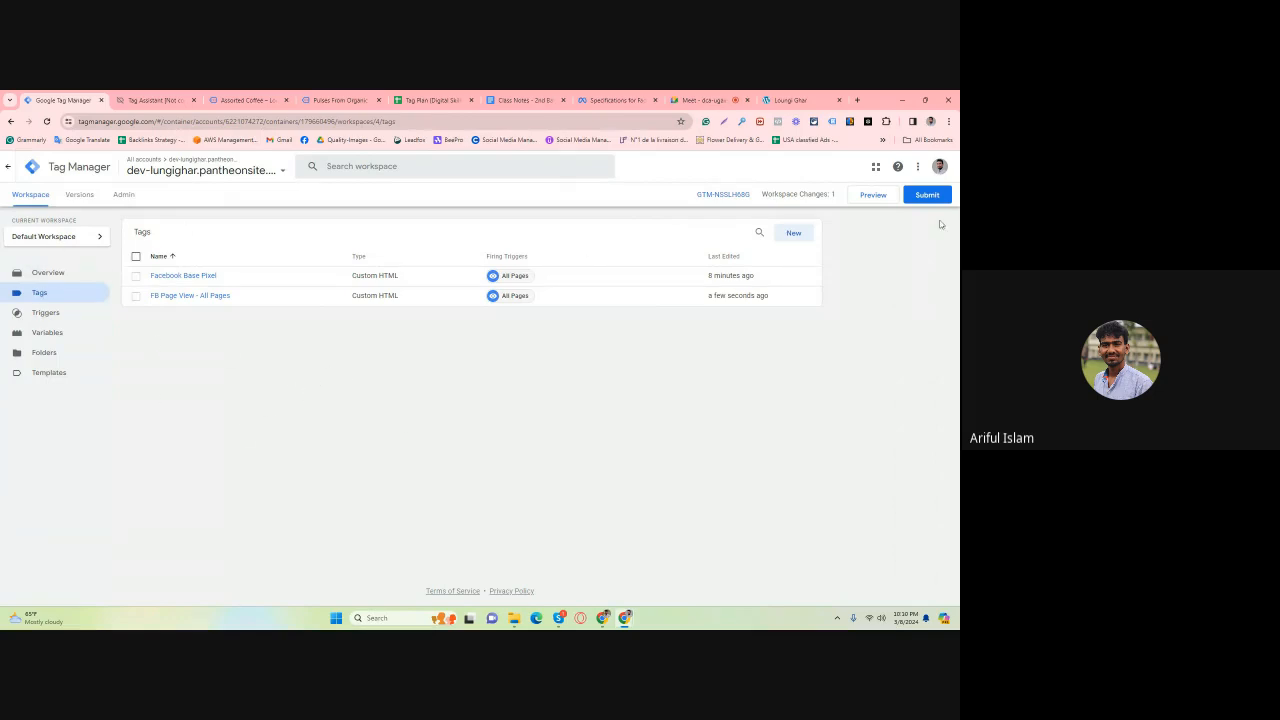
# Submit the workspace changes and publish them as a version named FB Page View - All Pages.
pyautogui.click(927, 194)
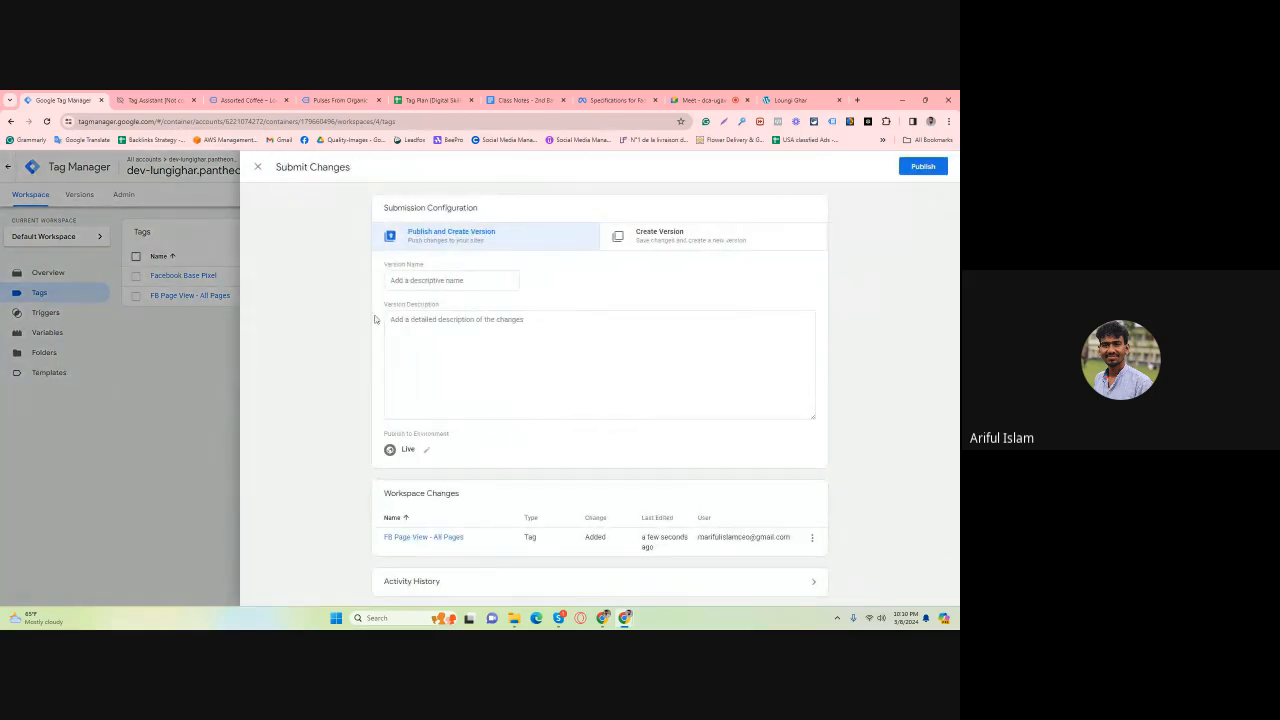
pyautogui.click(436, 281)
pyautogui.write('FB Page V')
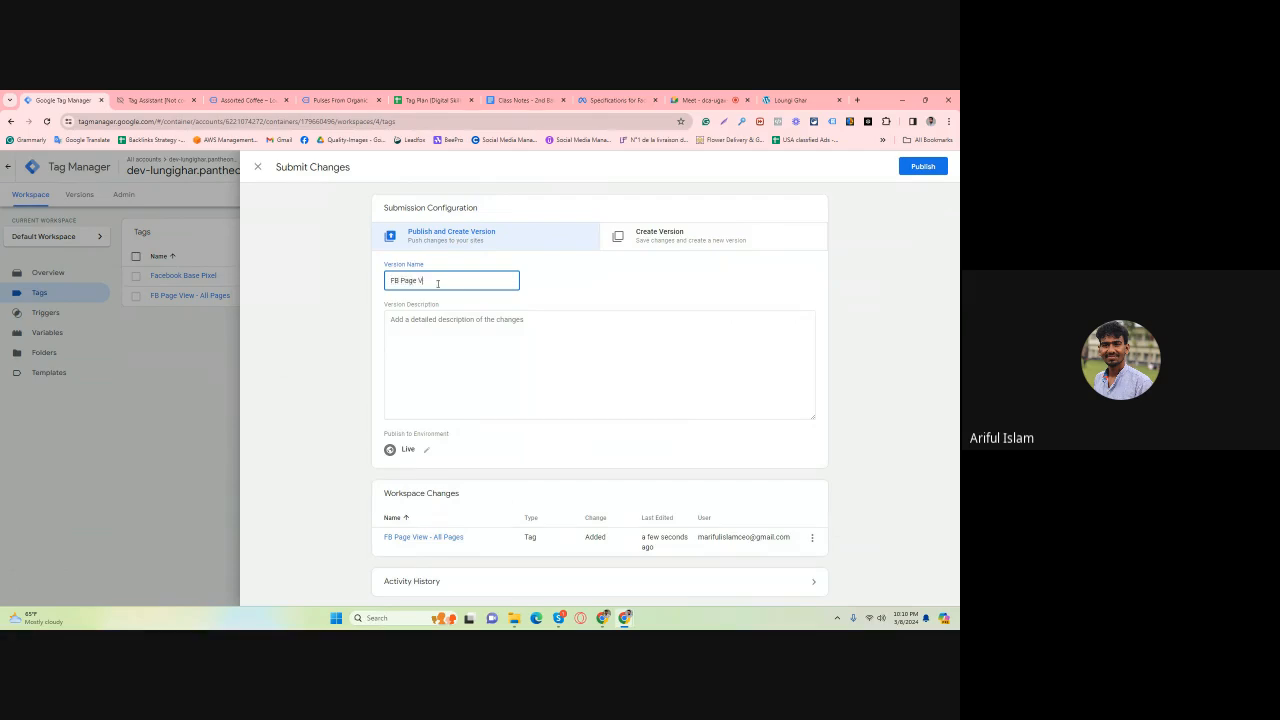
pyautogui.write('iew - All Pages')
pyautogui.click(929, 169)
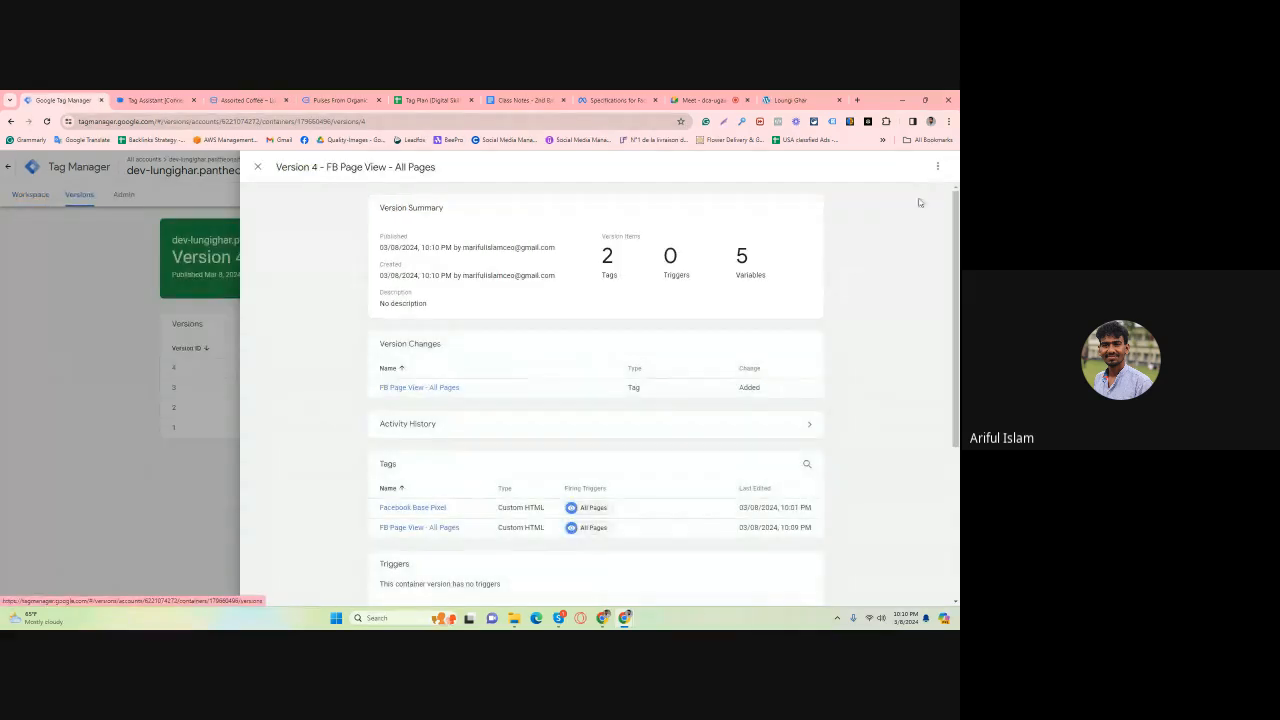
# Look over the published version's summary and return to the workspace's tag list.
pyautogui.scroll(-3, 495, 320)
pyautogui.scroll(5, 500, 334)
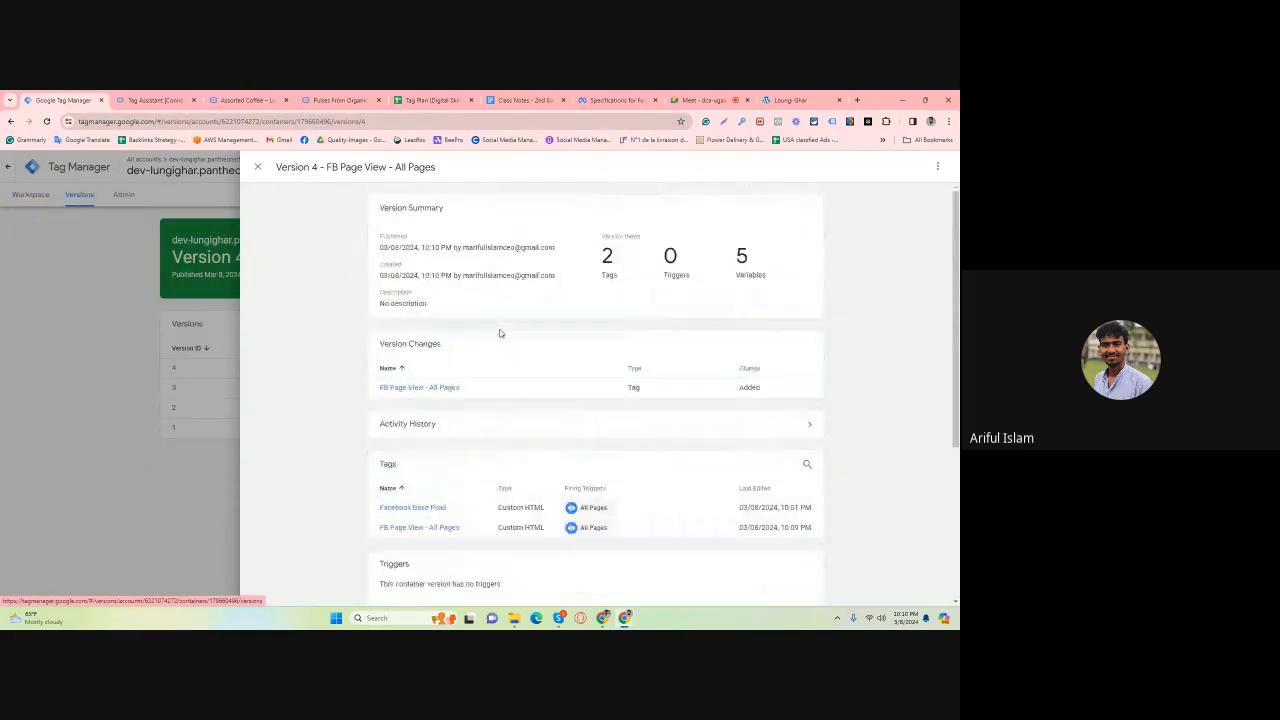
pyautogui.click(257, 167)
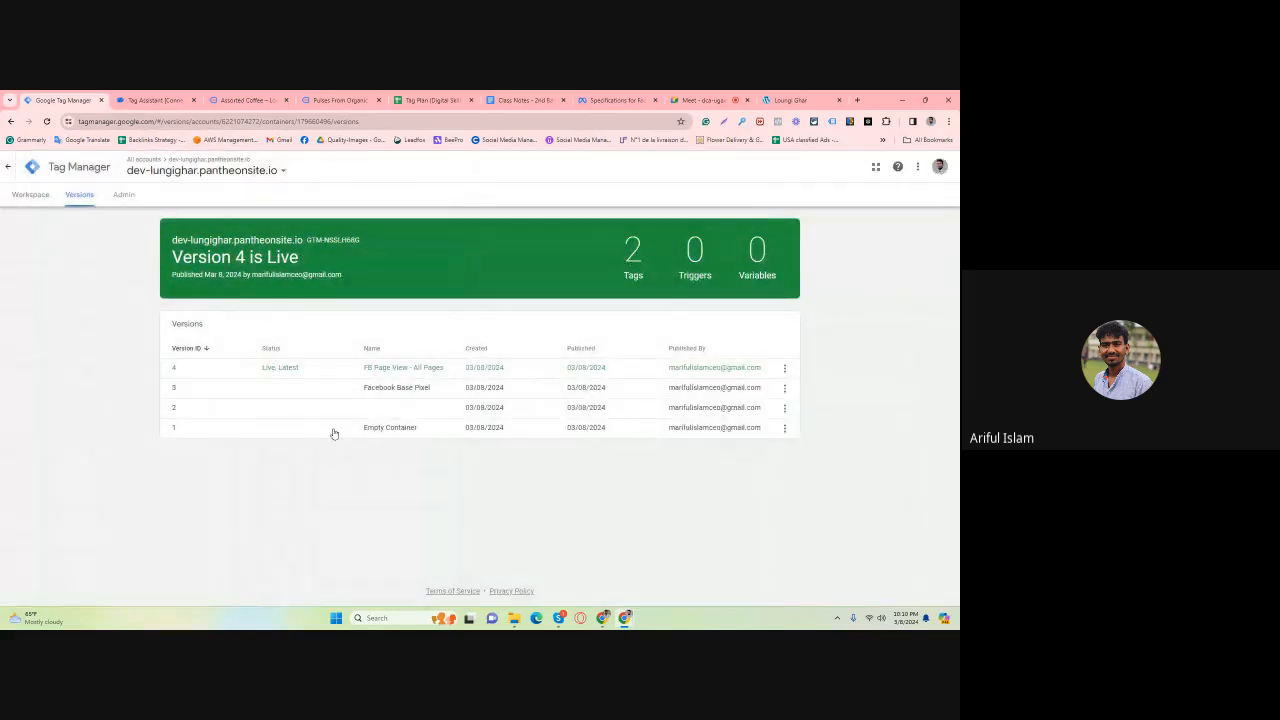
pyautogui.click(32, 196)
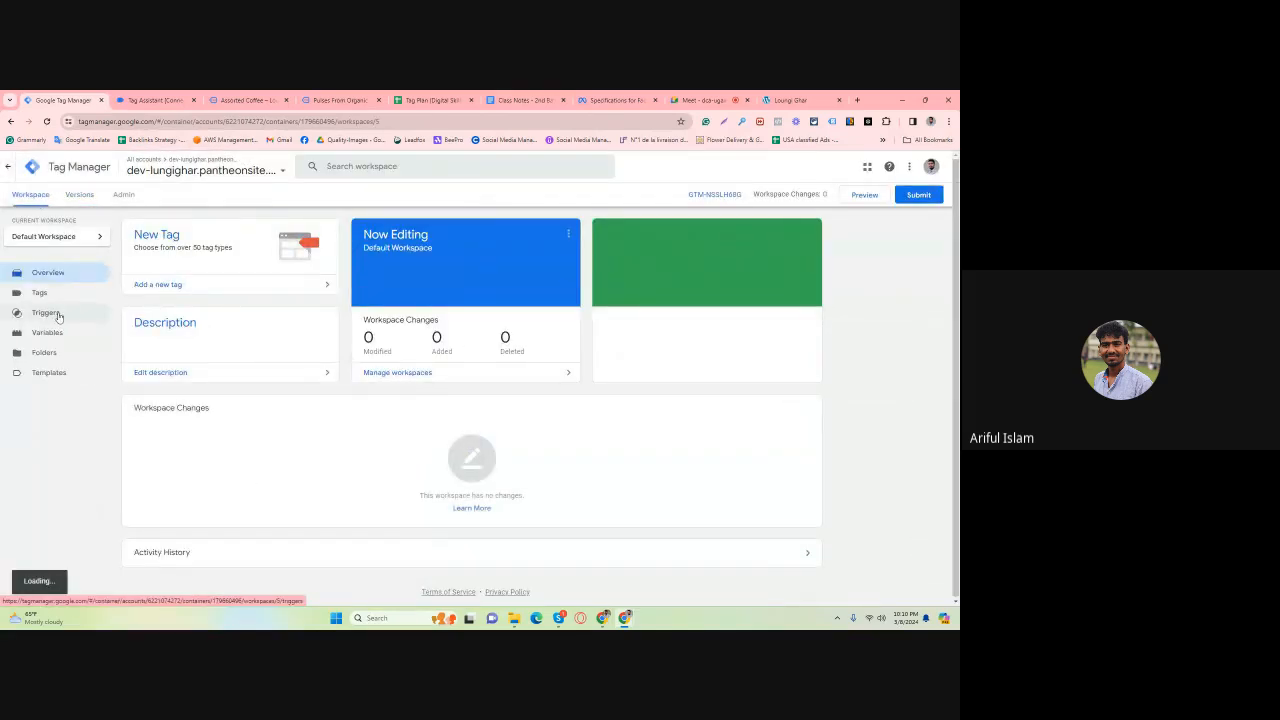
pyautogui.click(49, 295)
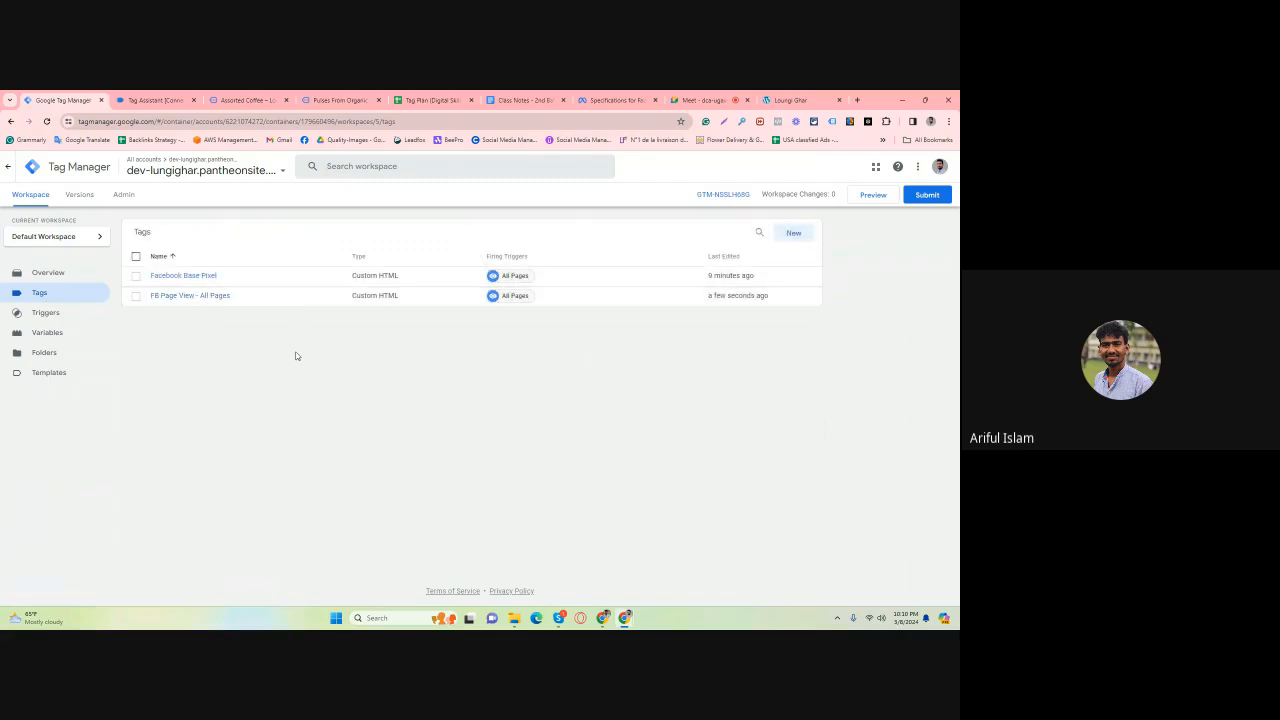
# Close the old debug pages for Assorted Coffee and Pulses From Organic Farm along with the previous Tag Assistant session.
pyautogui.click(245, 97)
pyautogui.click(286, 100)
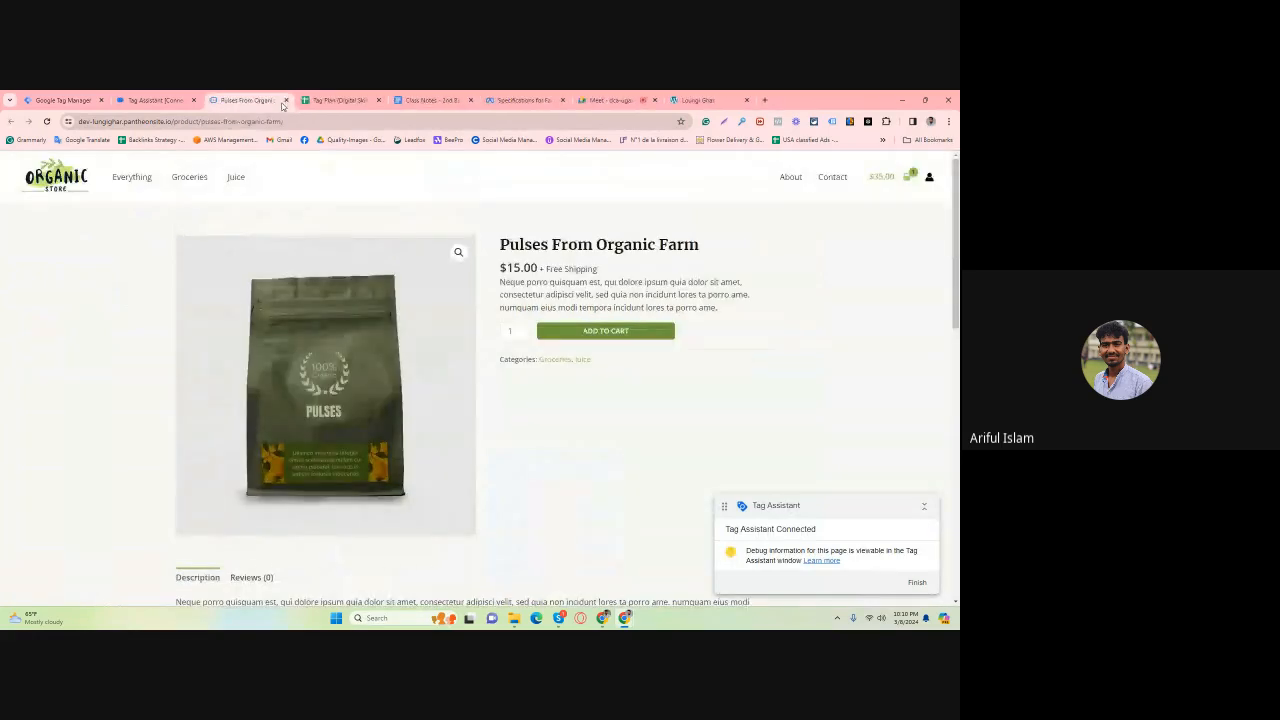
pyautogui.click(286, 100)
pyautogui.click(165, 100)
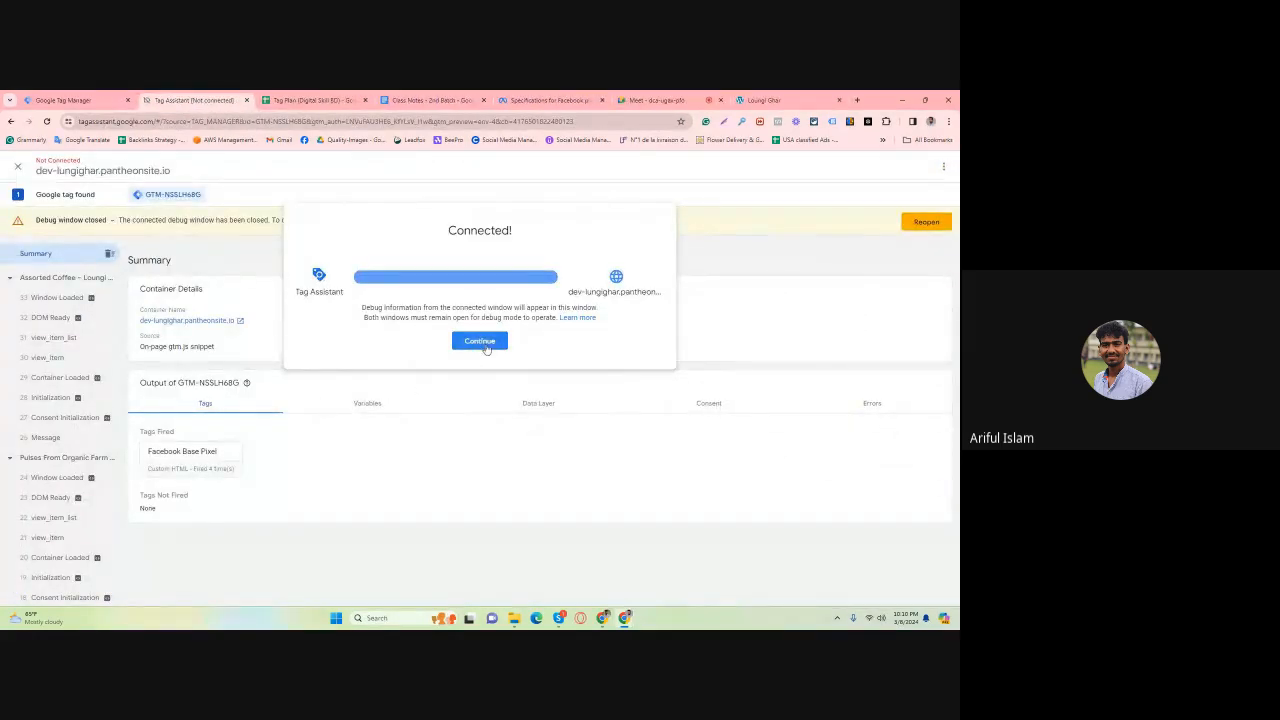
pyautogui.click(487, 346)
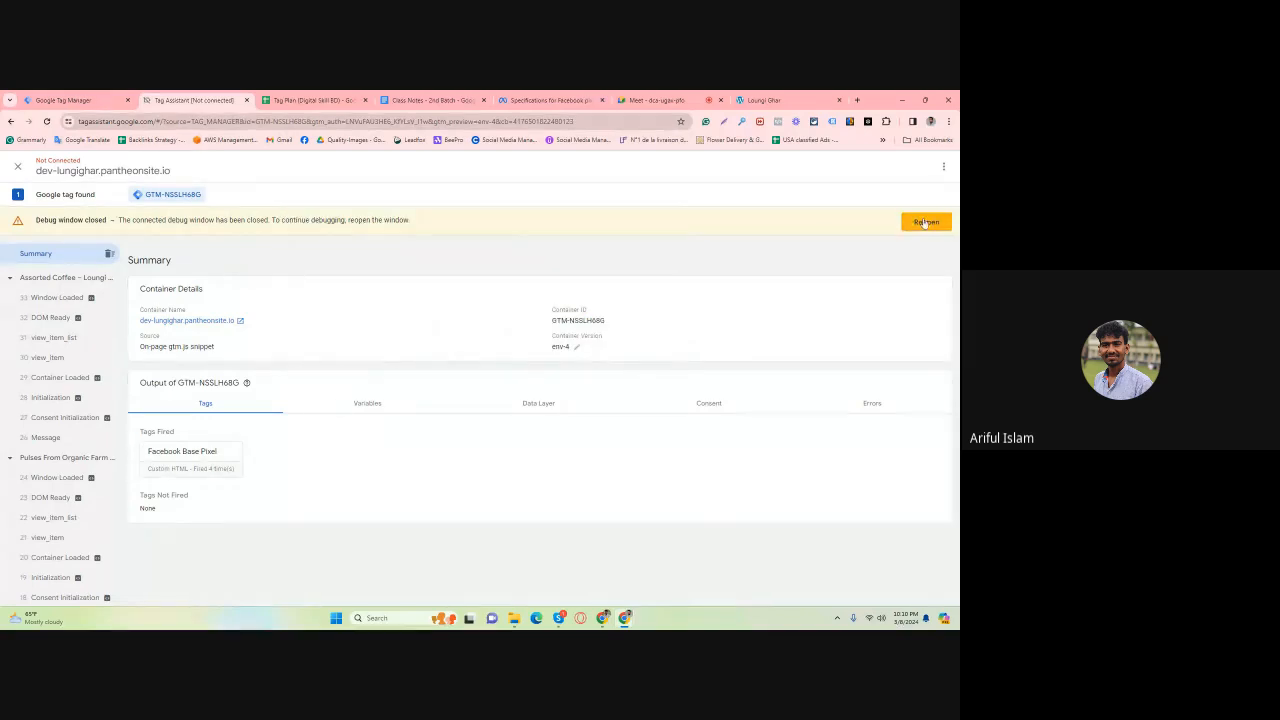
pyautogui.click(246, 100)
pyautogui.click(100, 97)
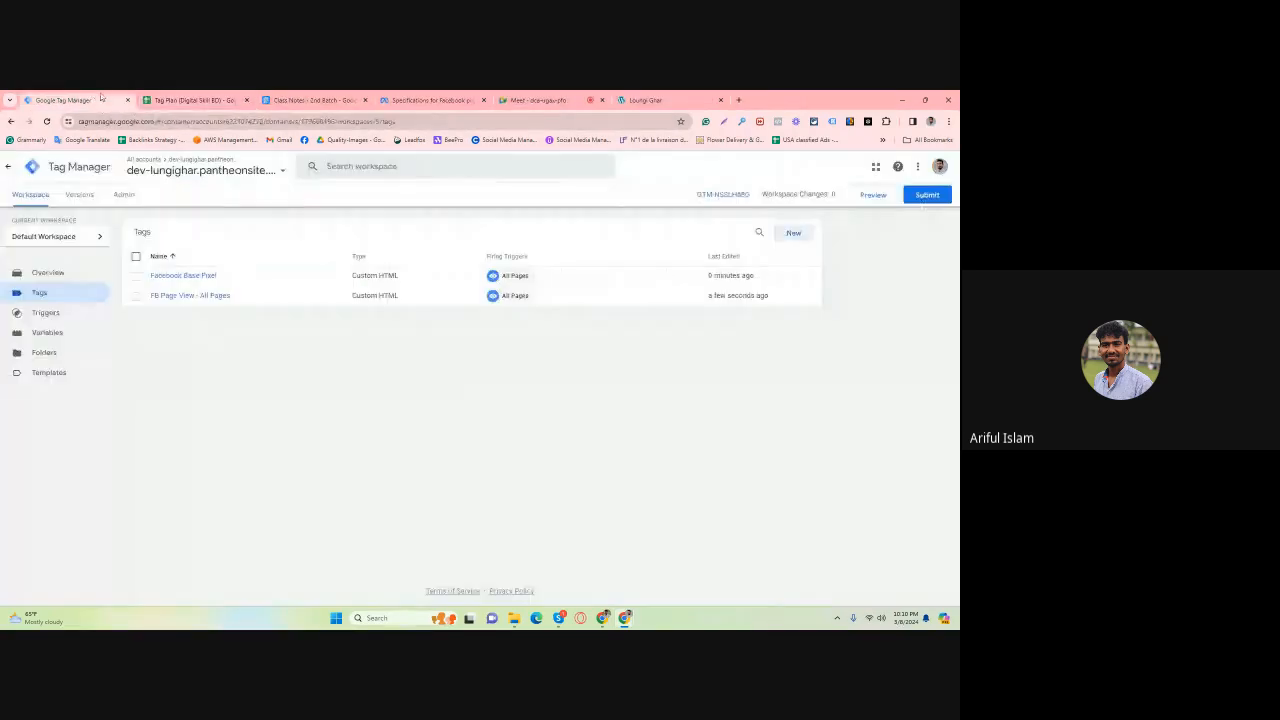
# Start a new container preview and connect Tag Assistant to the store's home page.
pyautogui.click(877, 203)
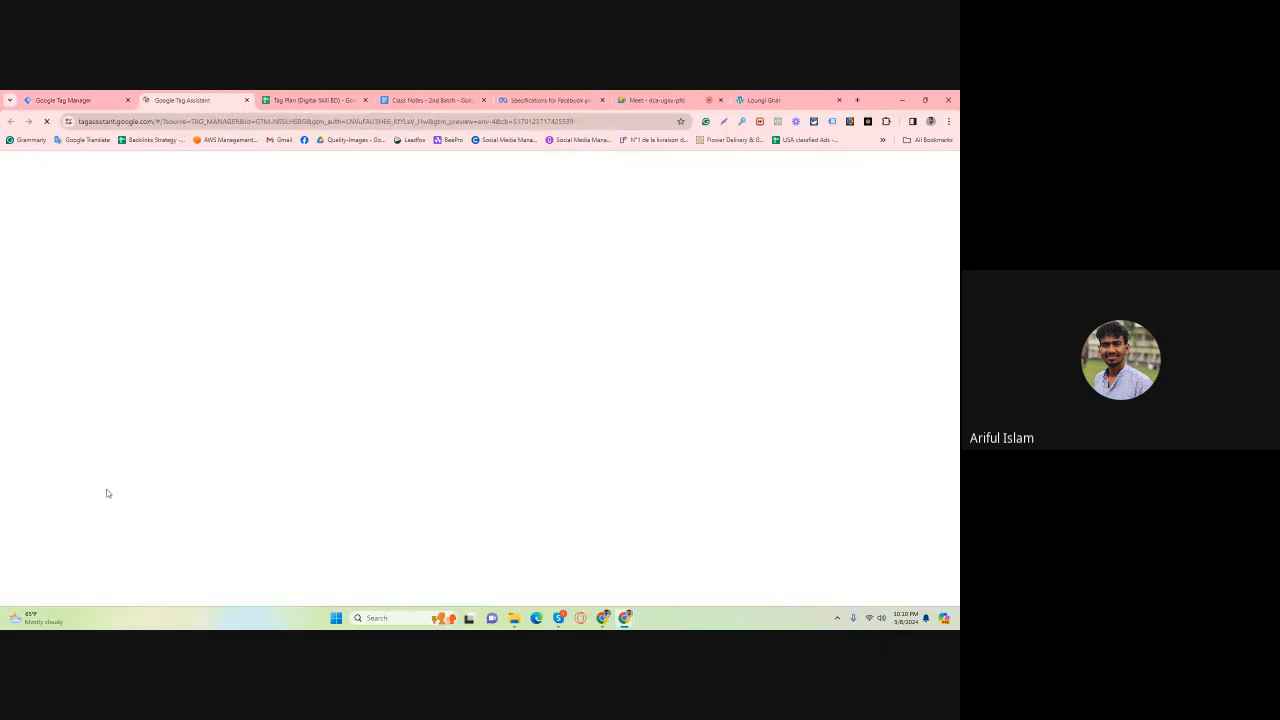
pyautogui.click(500, 396)
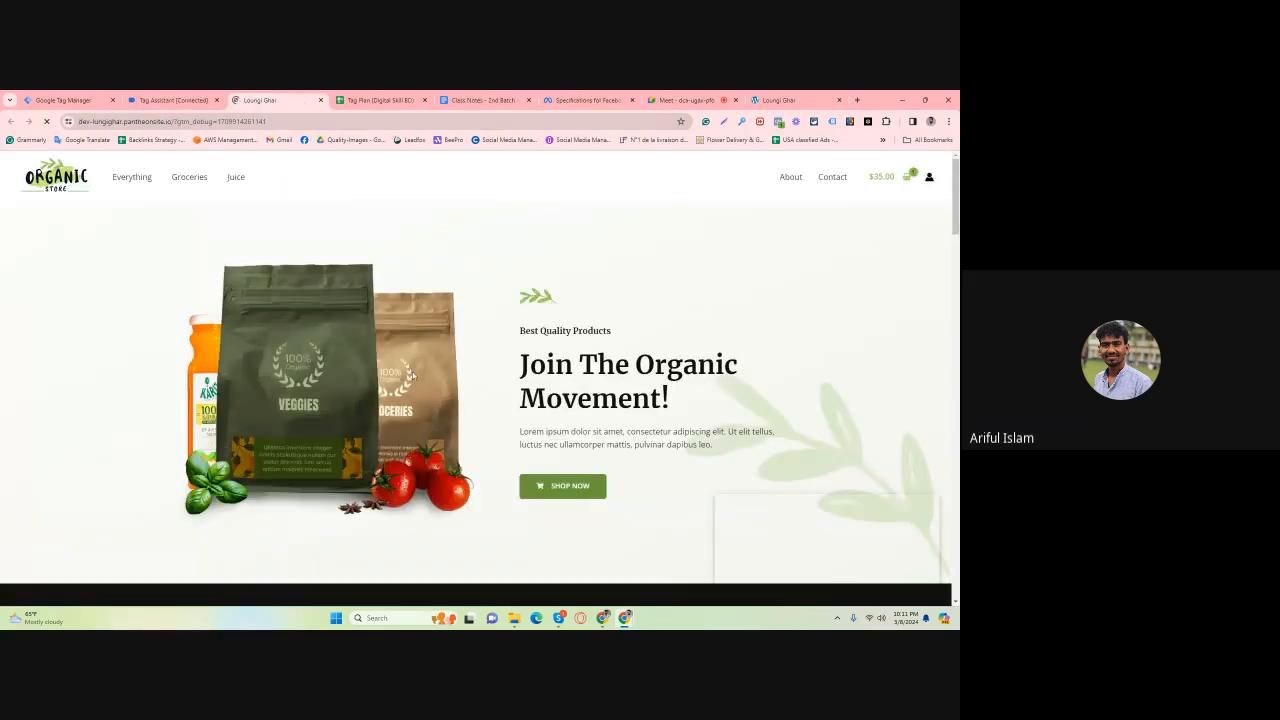
pyautogui.scroll(-1, 445, 376)
pyautogui.scroll(-5, 452, 373)
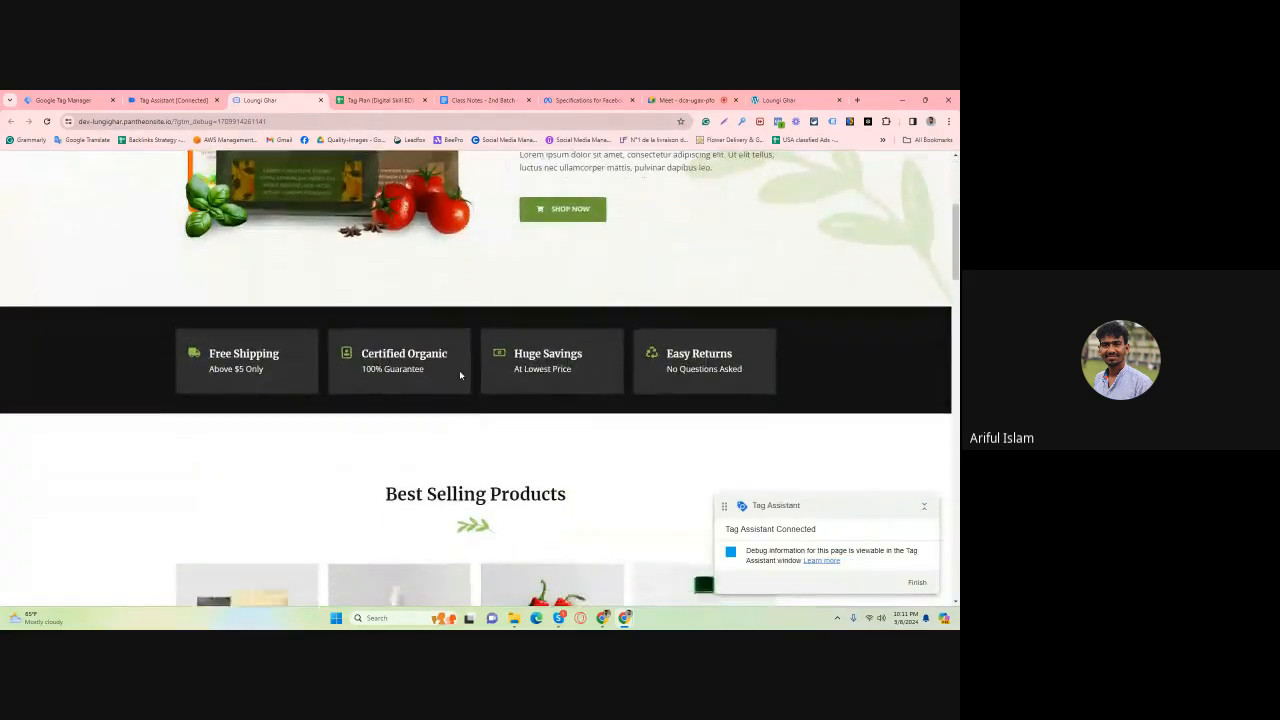
pyautogui.scroll(4, 457, 371)
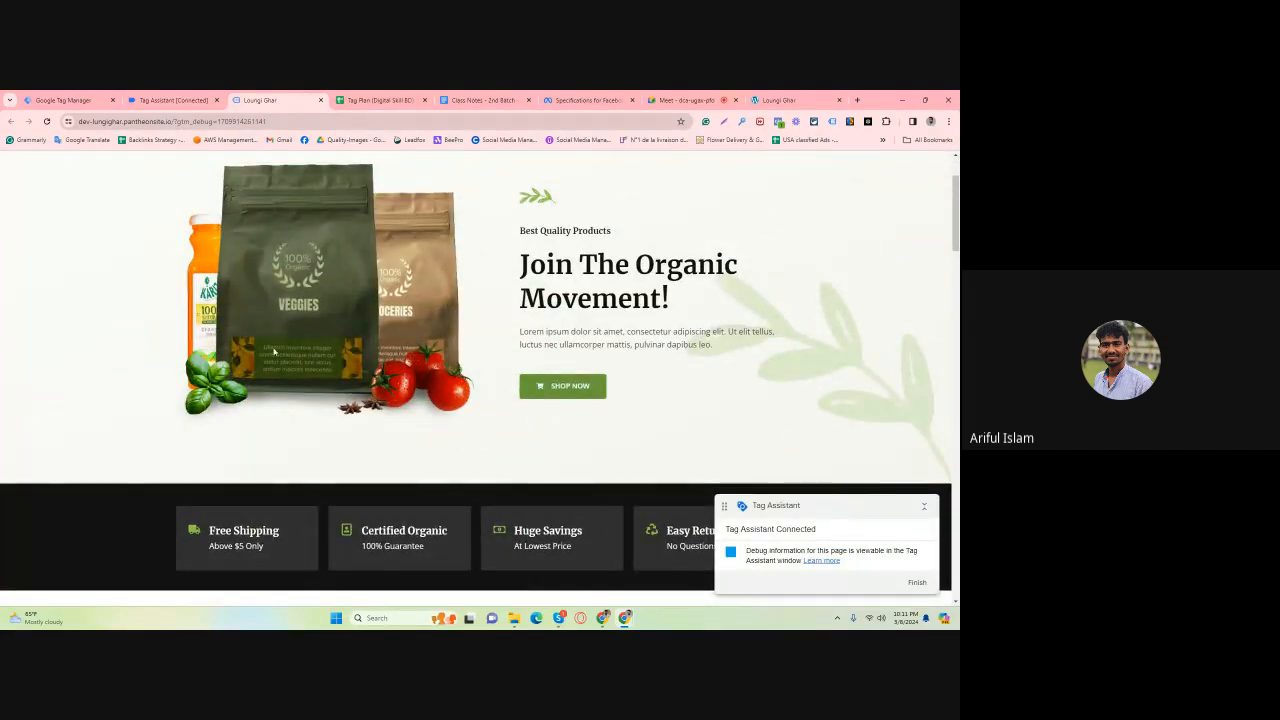
# Open Assorted Coffee, Hand Sanitizer, Handpicked Red Chillies and Natural Extracted Edible Oil from Best Selling Products, each in a new tab.
pyautogui.scroll(-5, 272, 358)
pyautogui.scroll(-3, 280, 368)
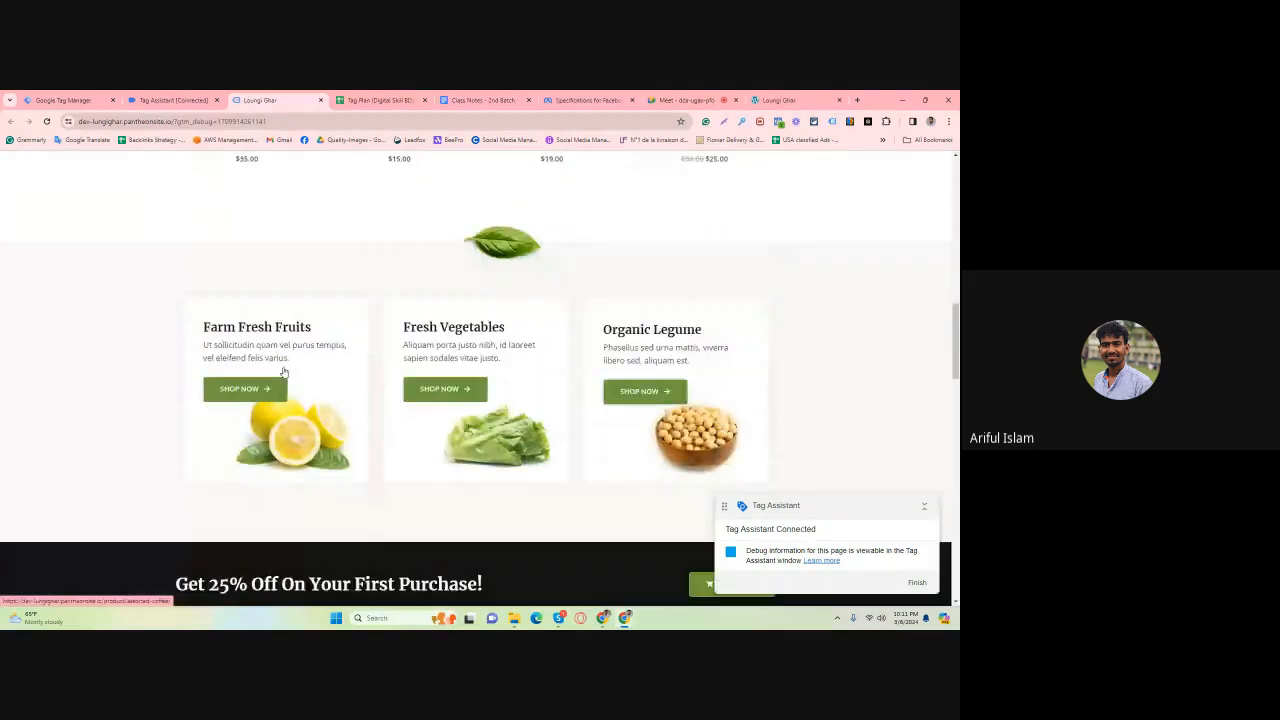
pyautogui.scroll(3, 283, 371)
pyautogui.rightClick(251, 359)
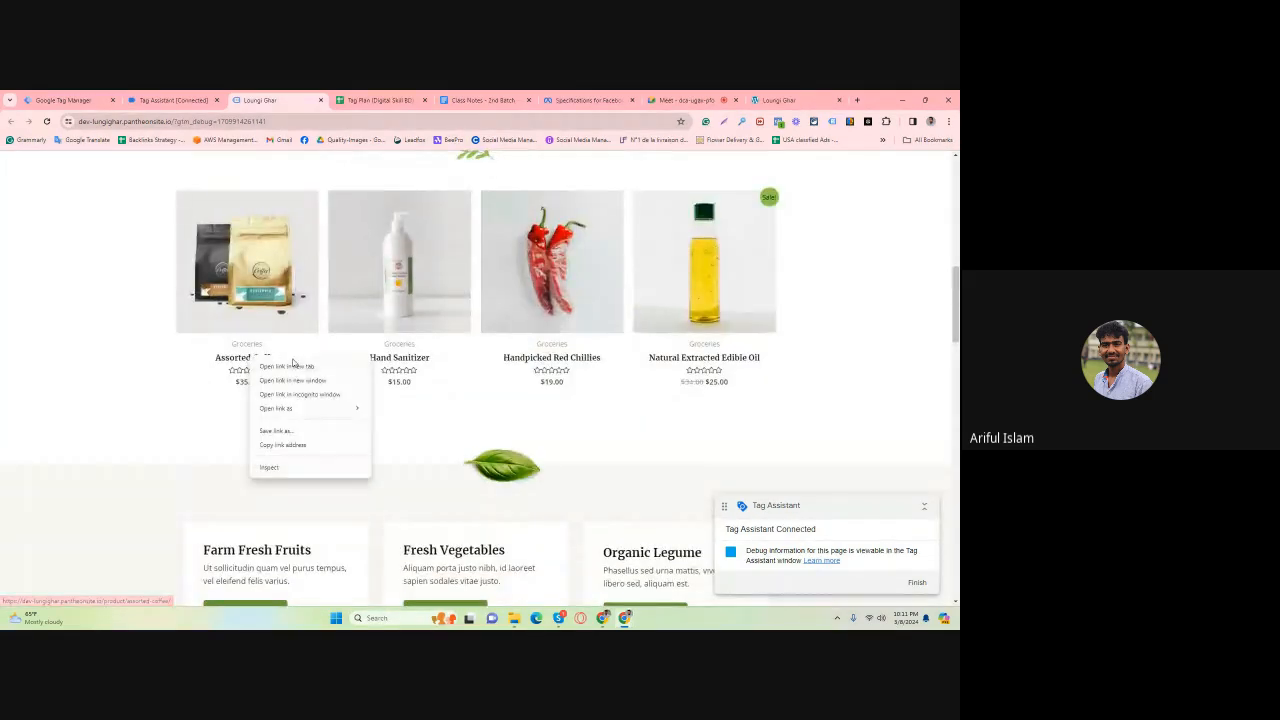
pyautogui.click(290, 367)
pyautogui.rightClick(413, 374)
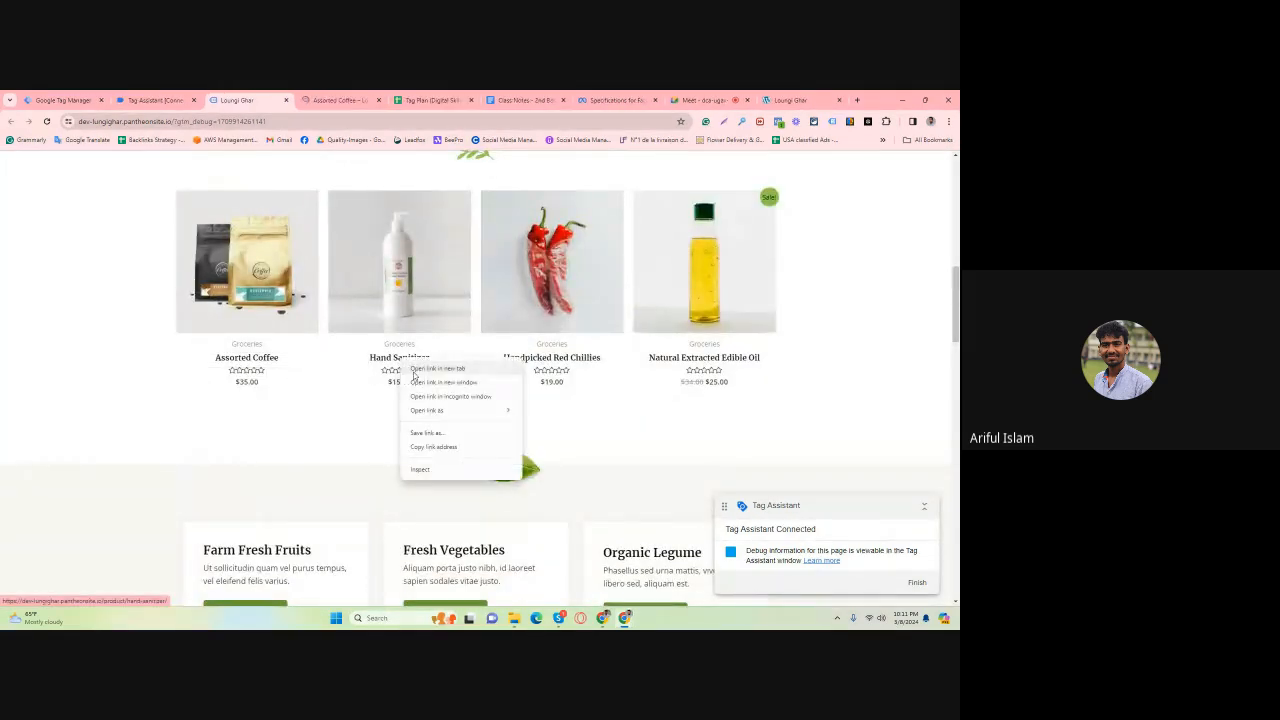
pyautogui.click(415, 370)
pyautogui.rightClick(539, 366)
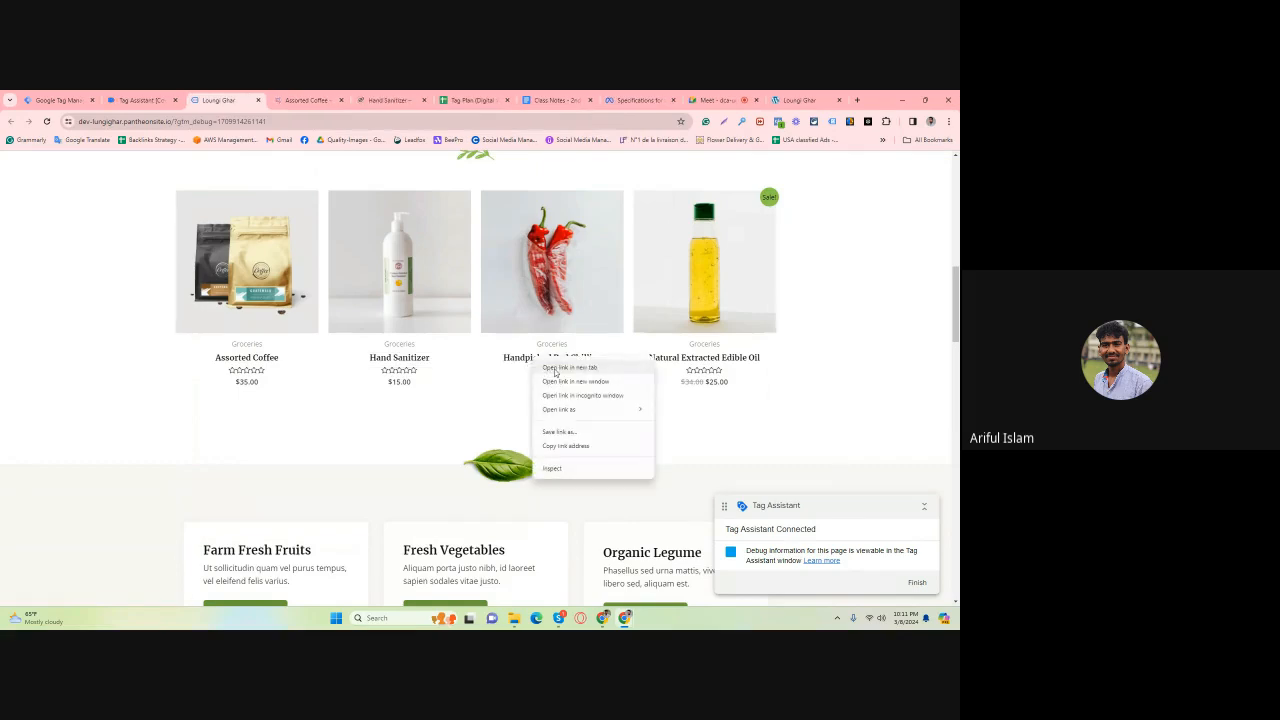
pyautogui.click(555, 369)
pyautogui.rightClick(666, 357)
pyautogui.click(680, 370)
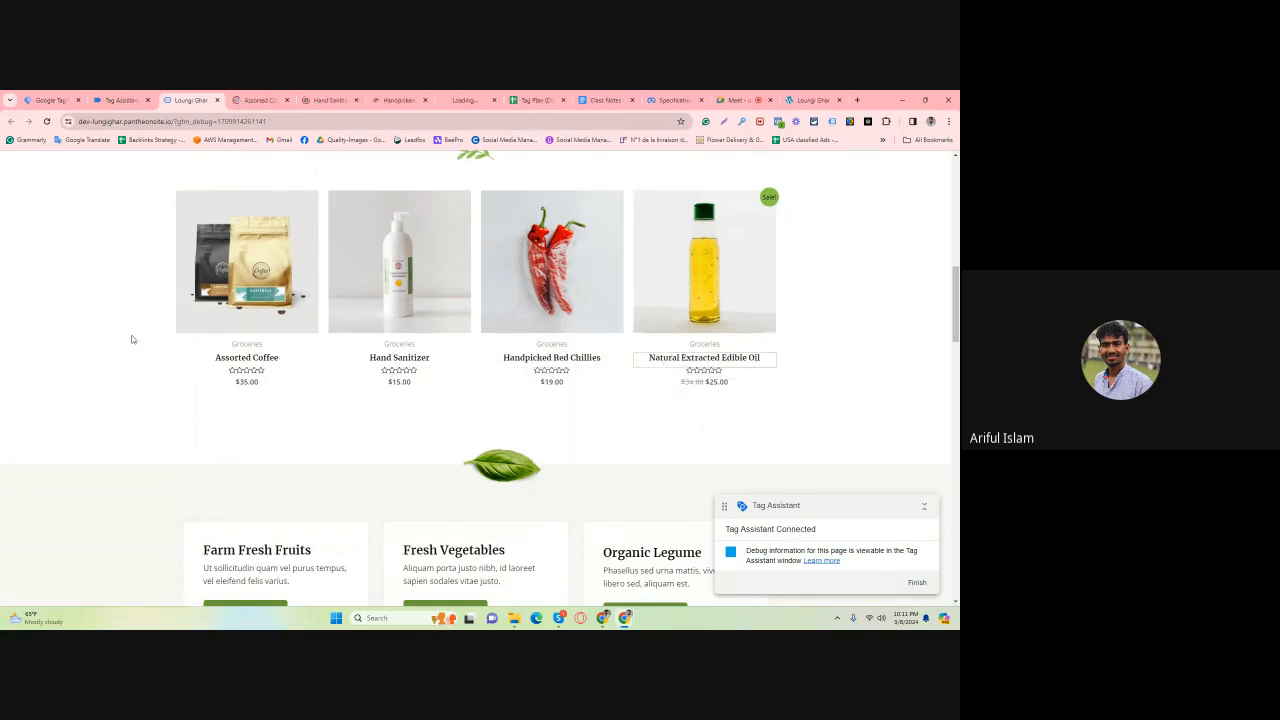
# Browse the Assorted Coffee and Hand Sanitizer product pages through to their related products in debug mode.
pyautogui.click(255, 100)
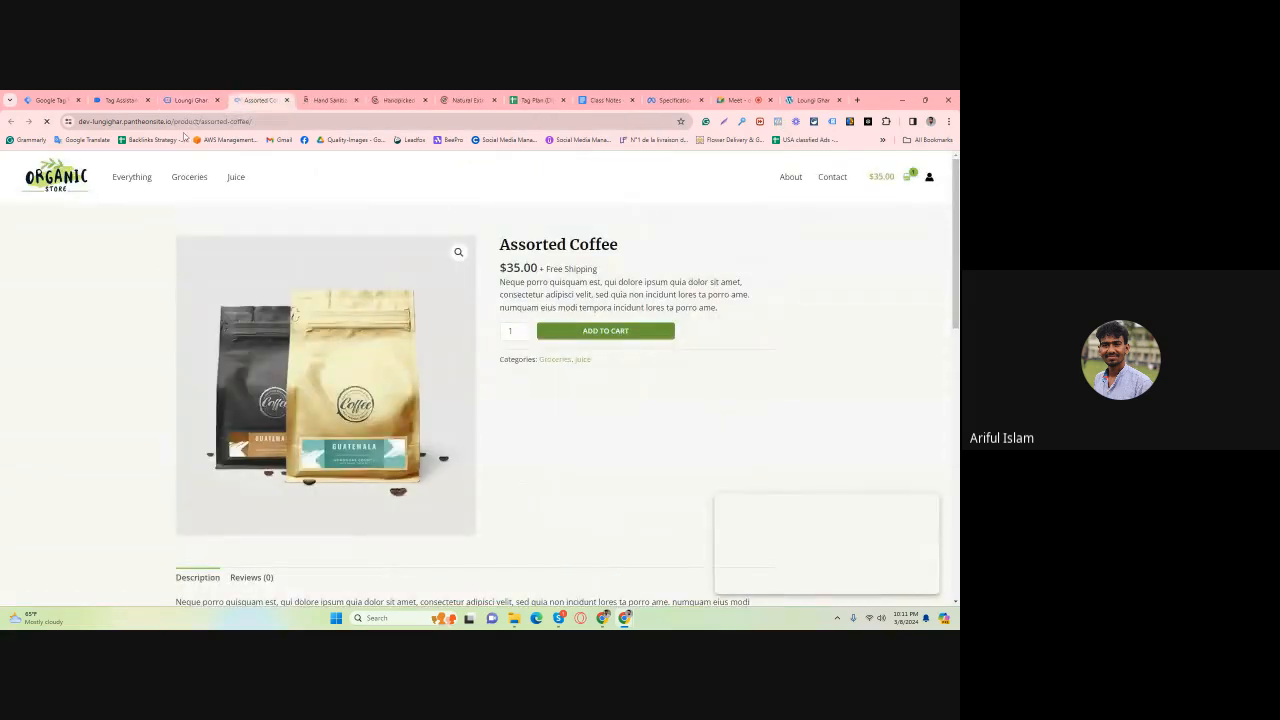
pyautogui.scroll(-10, 290, 310)
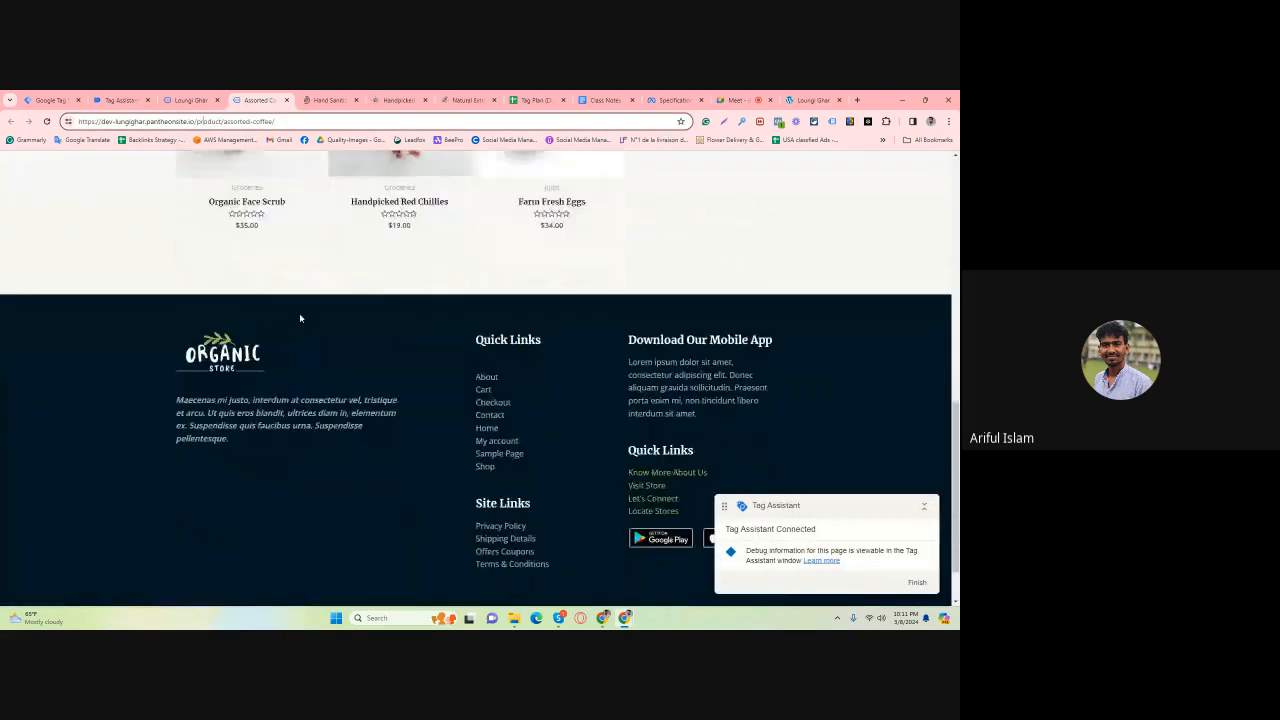
pyautogui.scroll(10, 299, 318)
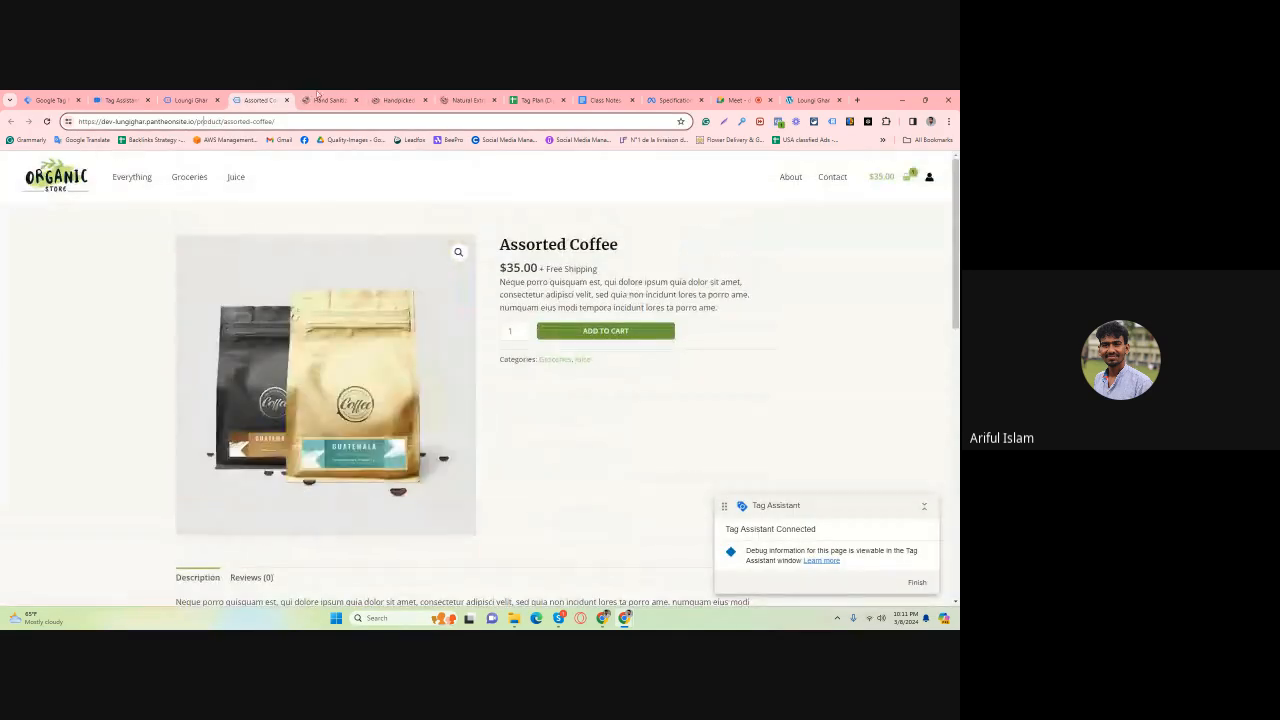
pyautogui.click(328, 100)
pyautogui.scroll(-10, 379, 360)
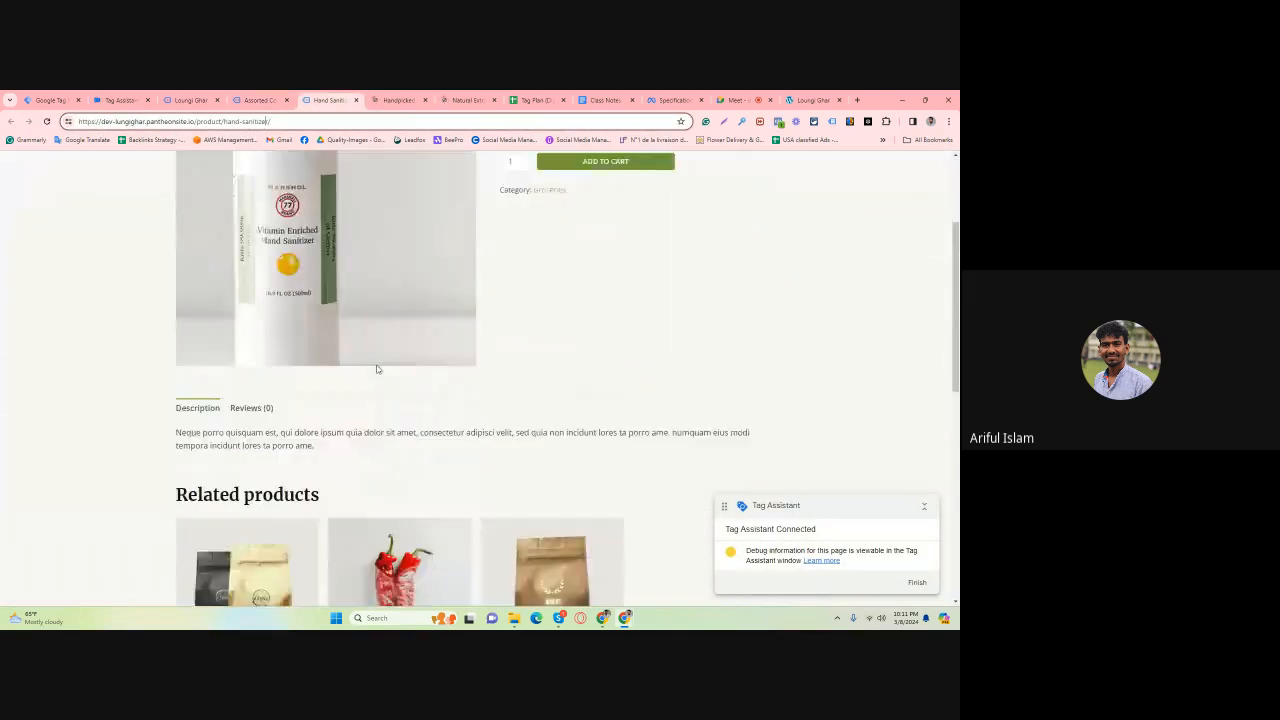
pyautogui.scroll(10, 379, 360)
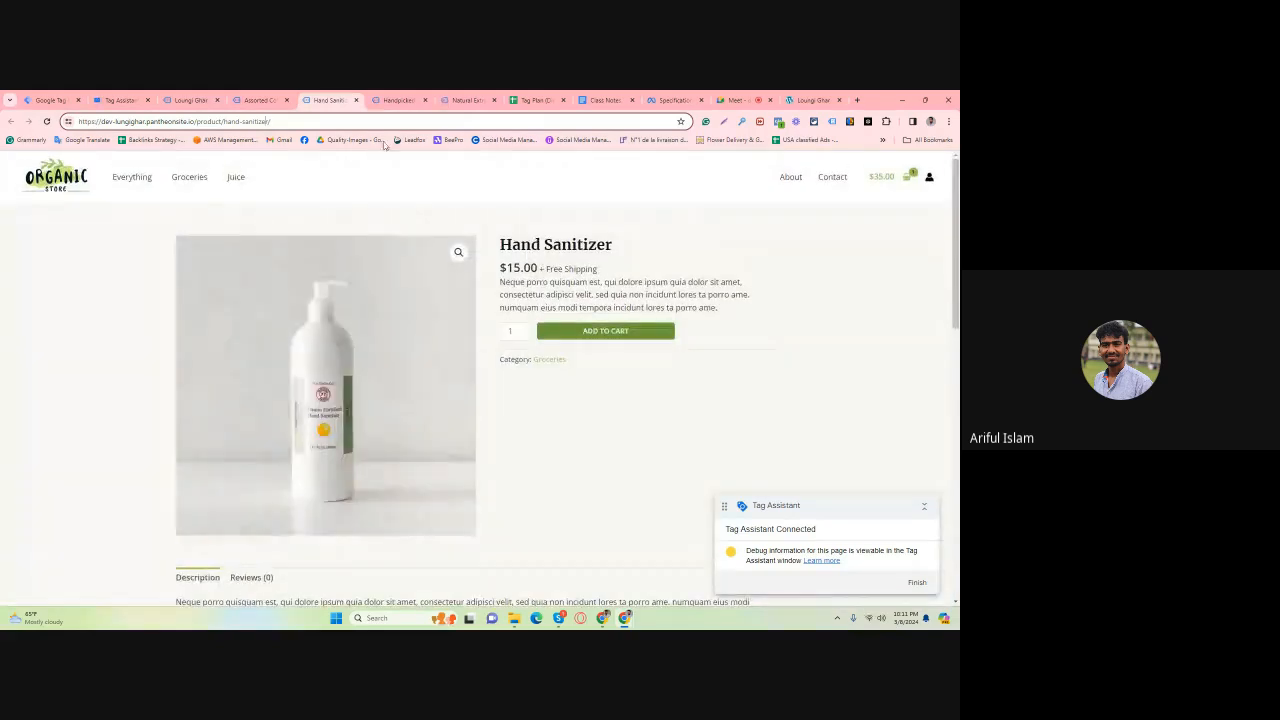
# Browse the Handpicked Red Chillies and Natural Extracted Edible Oil product pages in debug mode.
pyautogui.click(398, 100)
pyautogui.scroll(-10, 547, 412)
pyautogui.scroll(10, 544, 377)
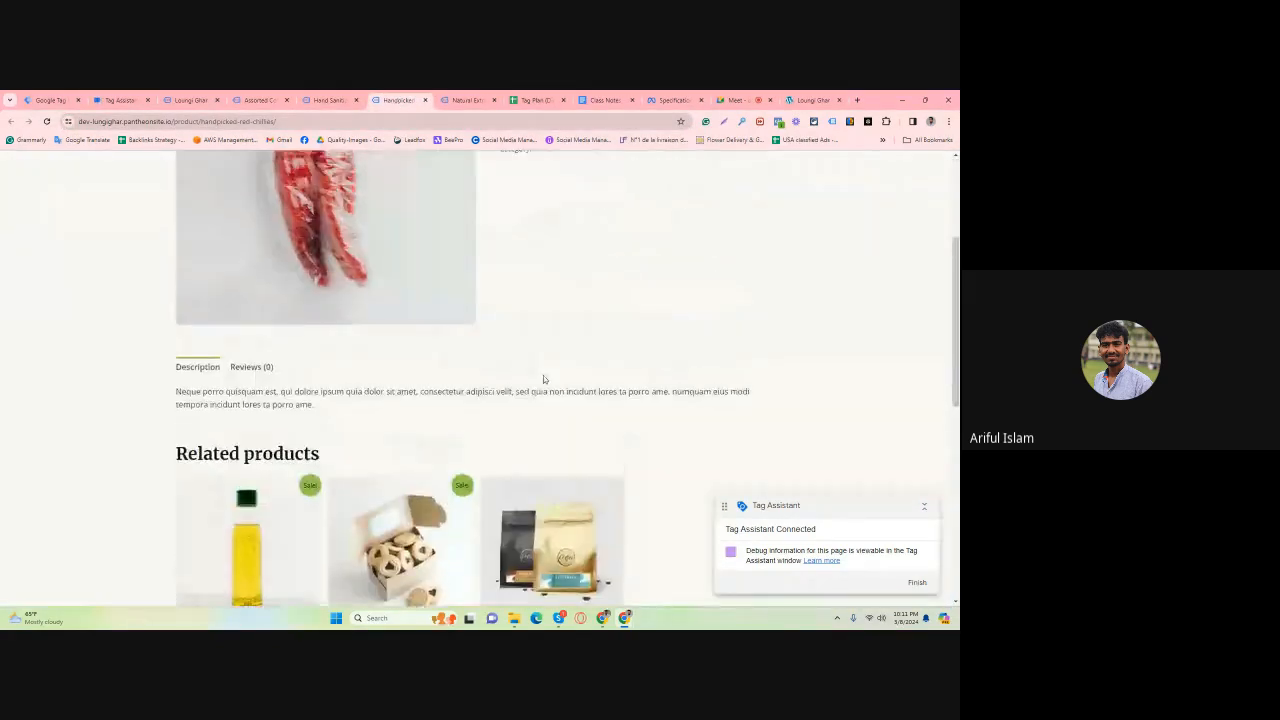
pyautogui.click(466, 97)
pyautogui.scroll(-10, 410, 409)
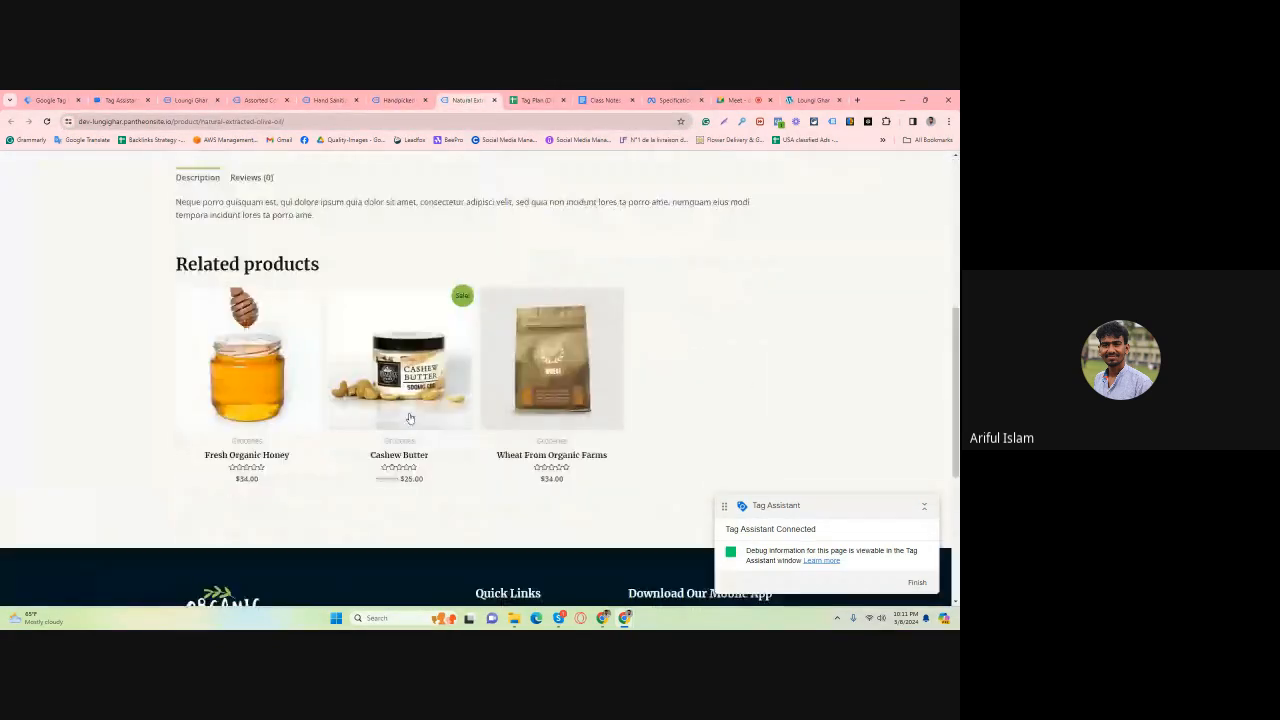
pyautogui.scroll(10, 403, 400)
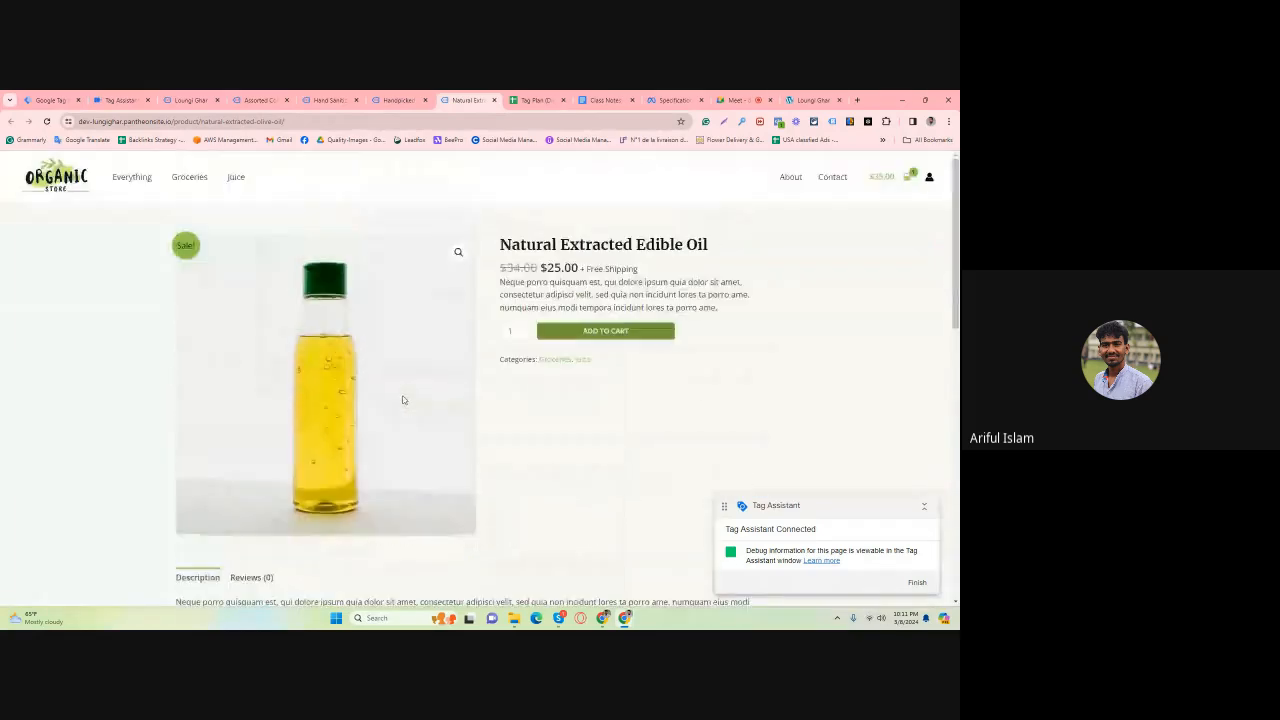
pyautogui.doubleClick(590, 244)
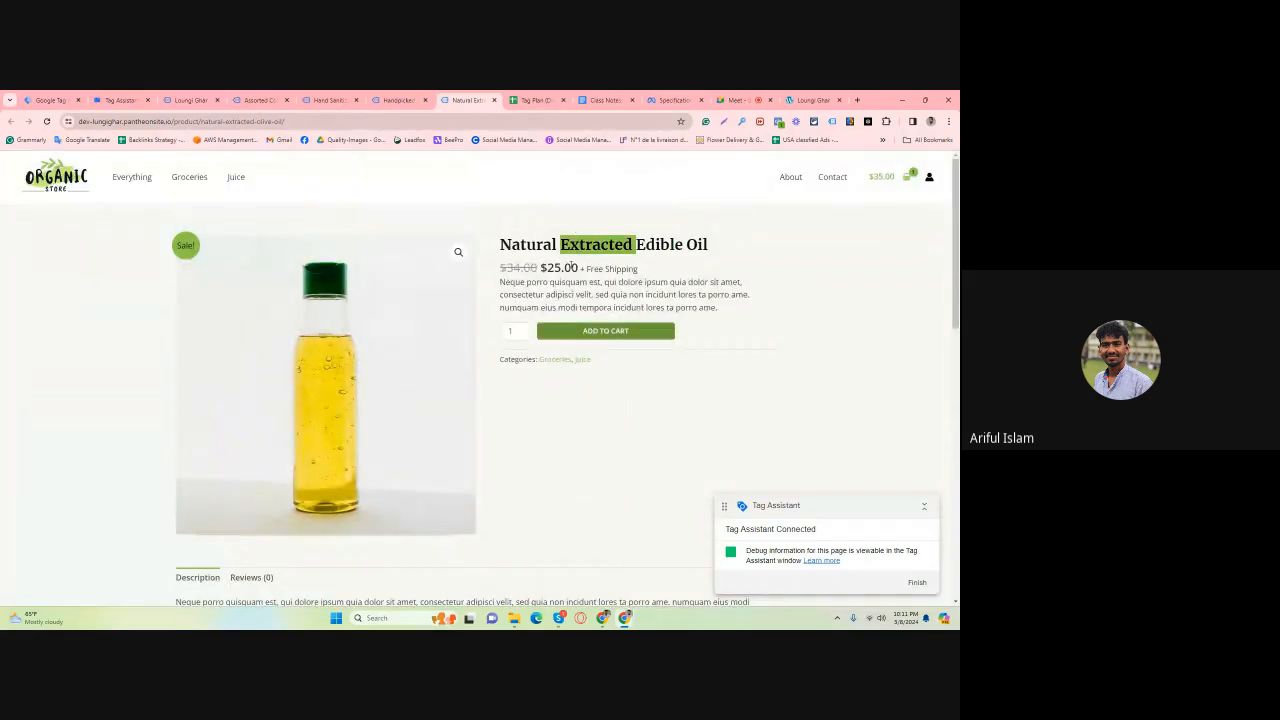
pyautogui.click(575, 244)
pyautogui.scroll(-10, 480, 355)
pyautogui.scroll(10, 484, 368)
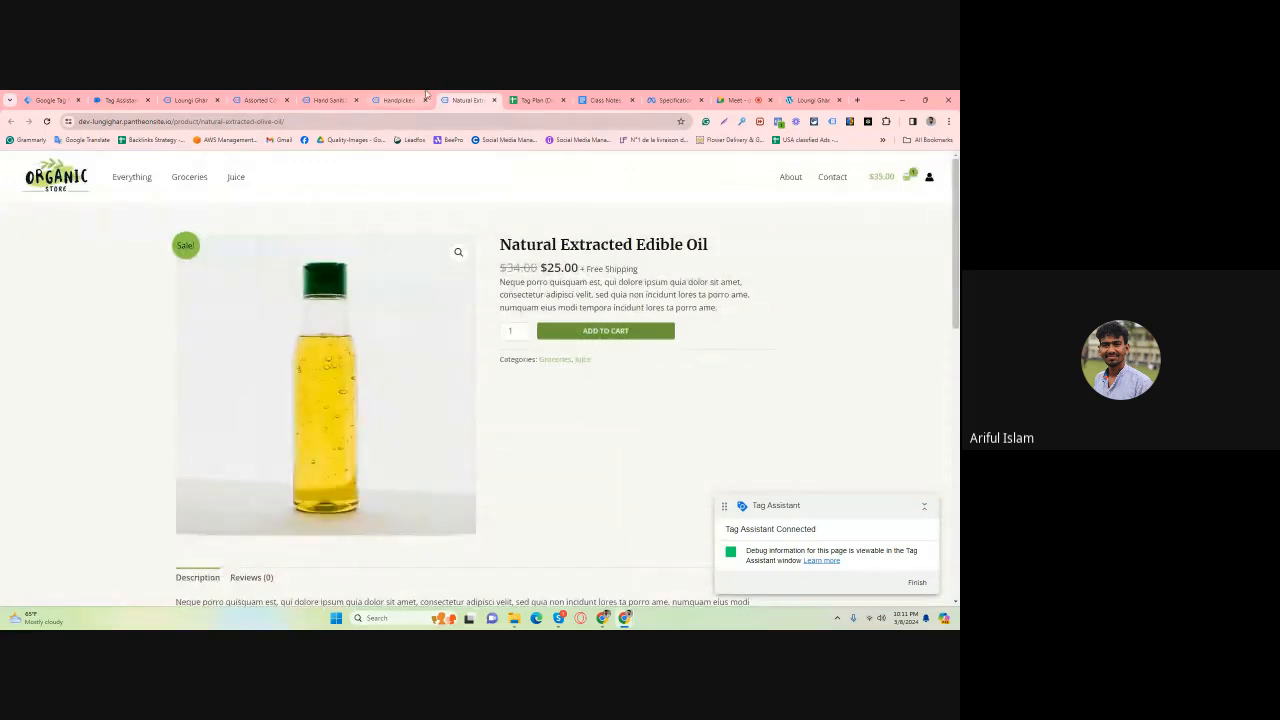
# Check the fired tags in the Tag Assistant summary against the four open product pages and the home page.
pyautogui.click(195, 98)
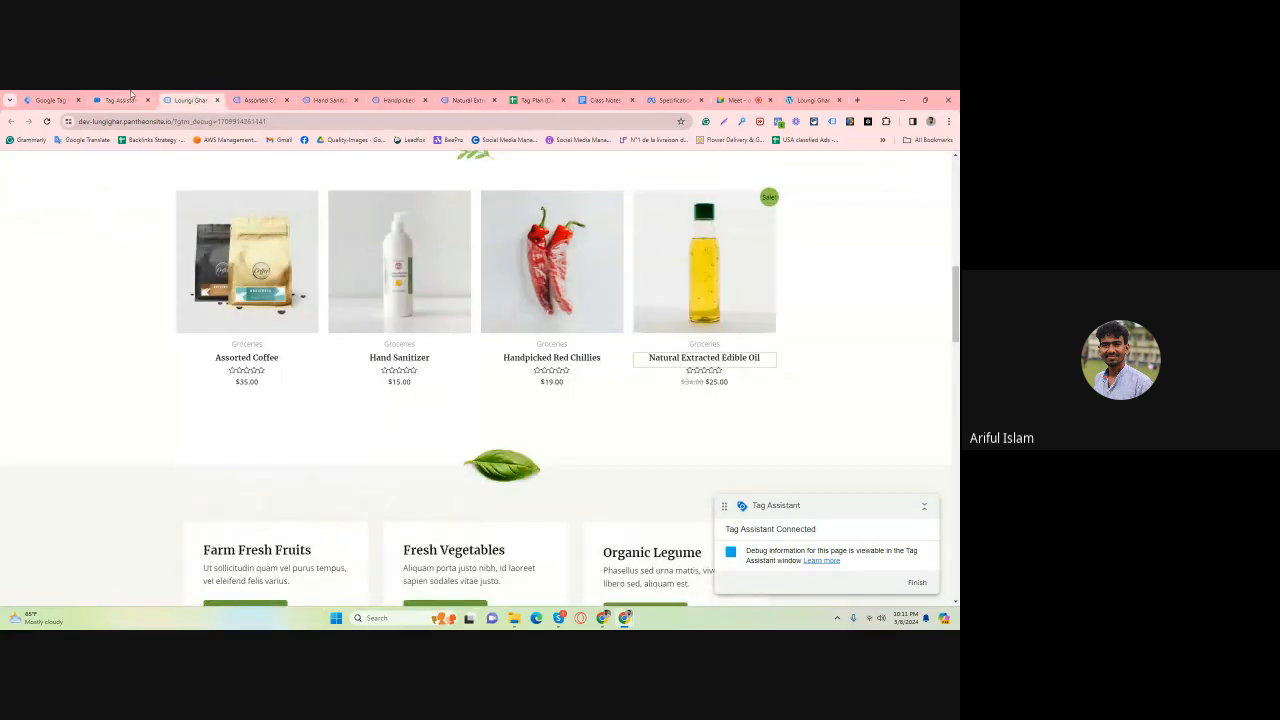
pyautogui.click(120, 100)
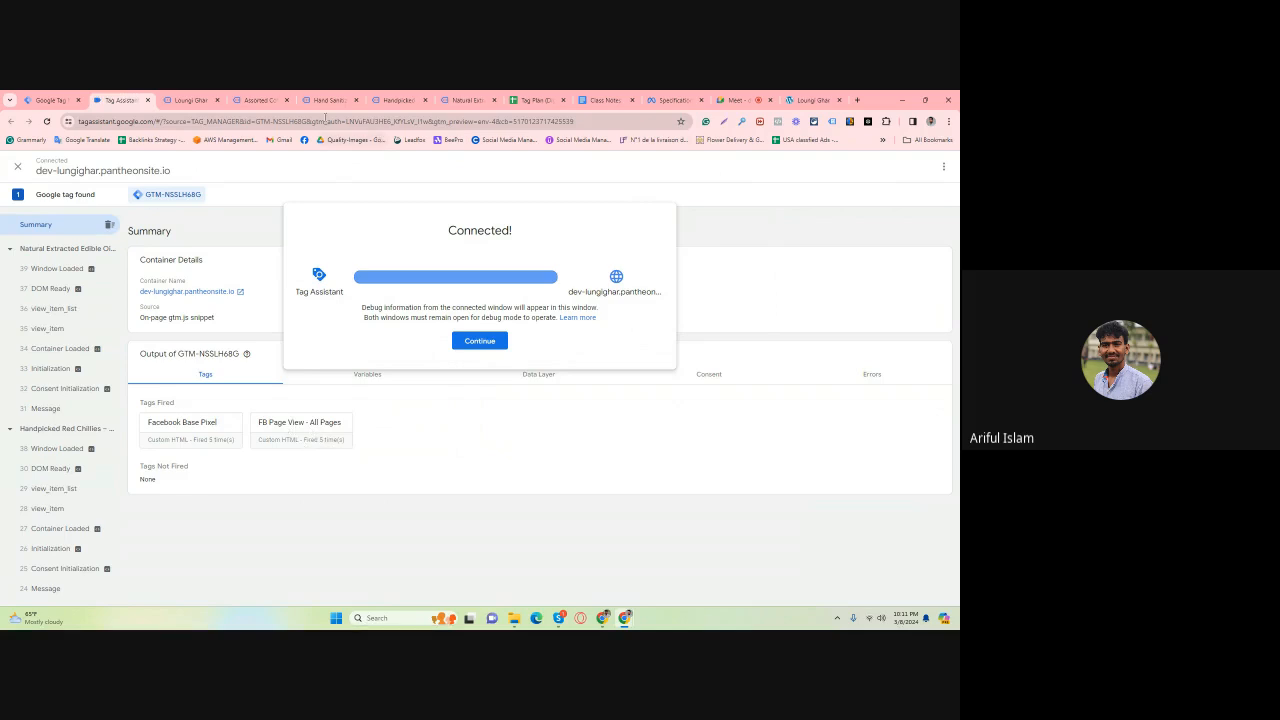
pyautogui.click(465, 100)
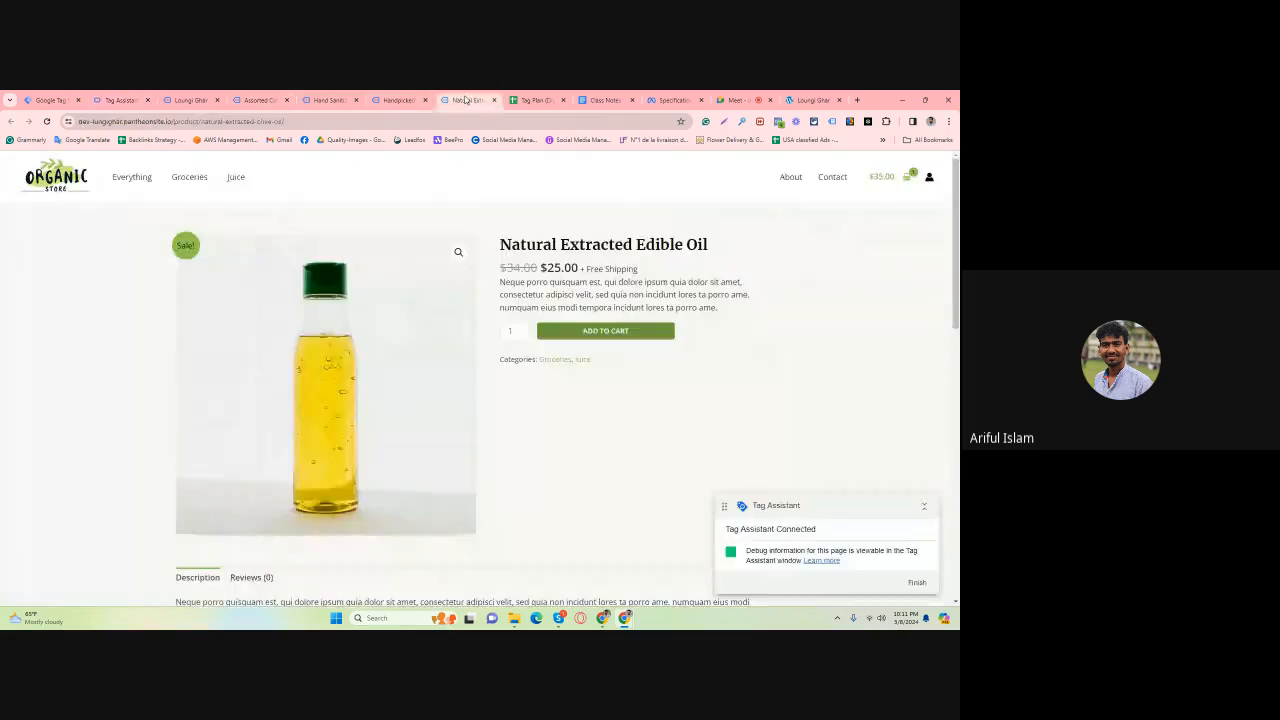
pyautogui.click(398, 97)
pyautogui.click(329, 100)
pyautogui.click(259, 100)
pyautogui.click(201, 101)
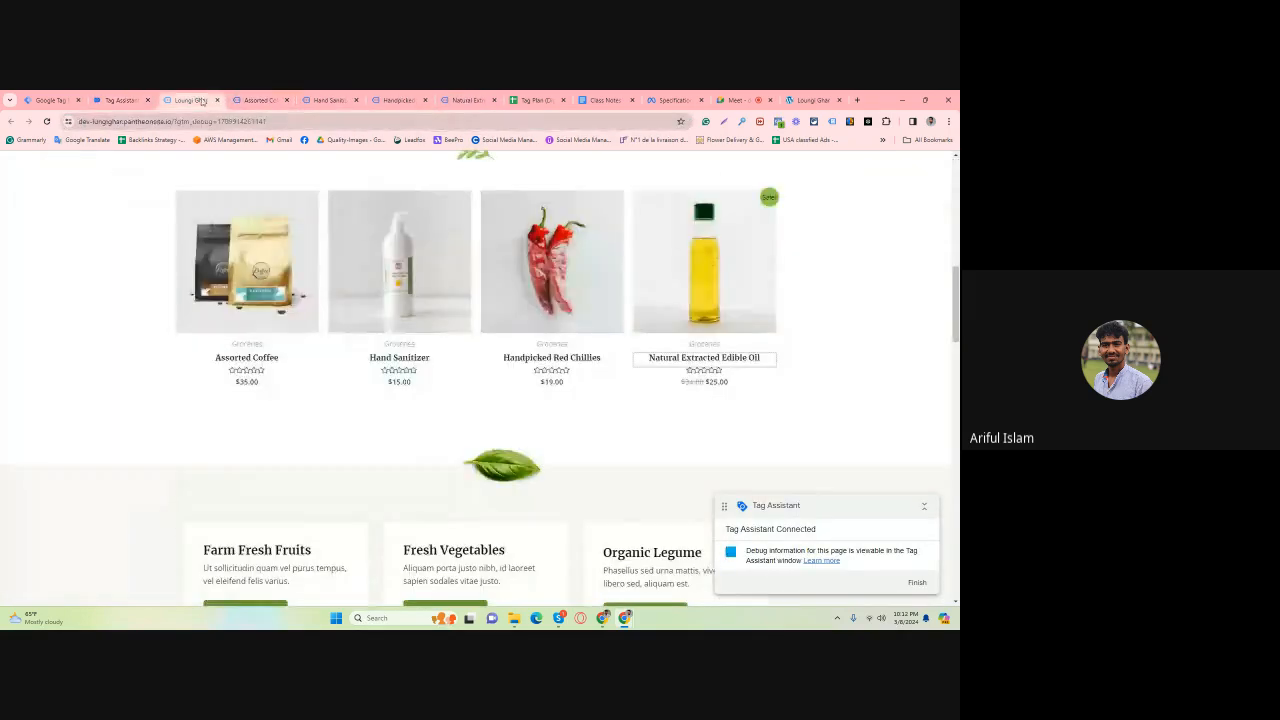
pyautogui.scroll(10, 426, 400)
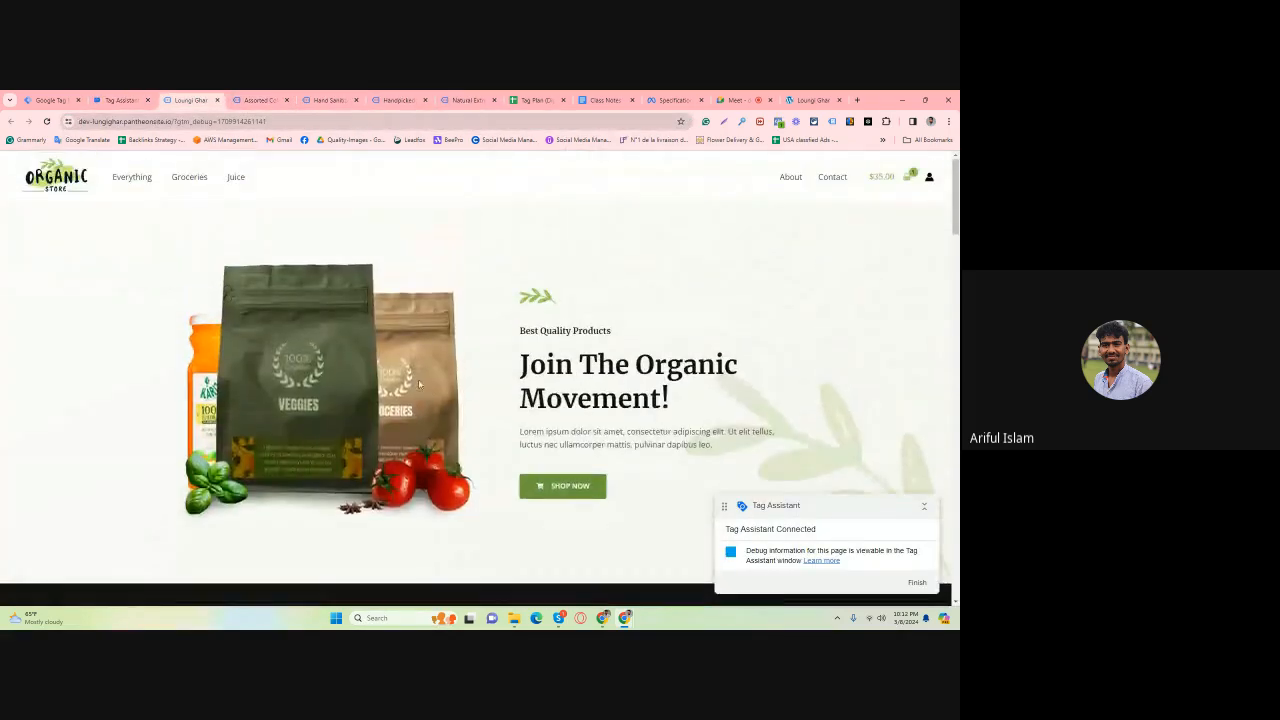
# Check the tags for the view_item events of Natural Extracted Edible Oil and Handpicked Red Chillies in Tag Assistant.
pyautogui.click(127, 99)
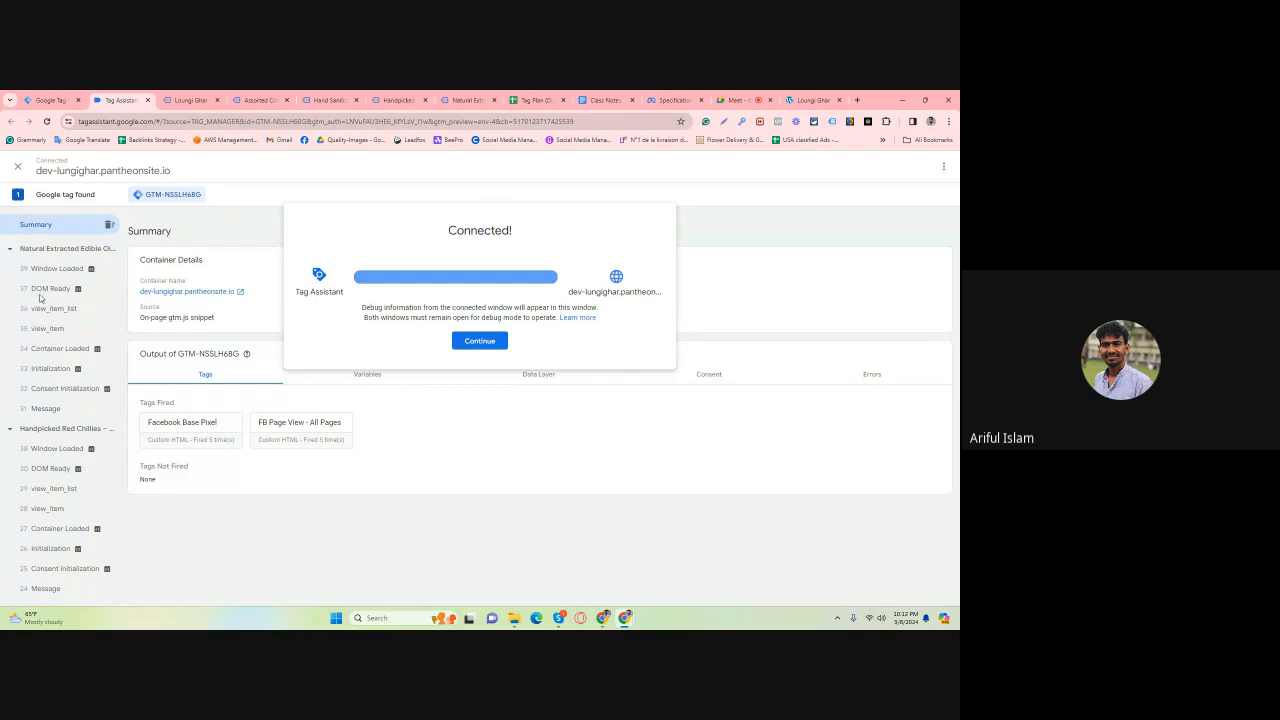
pyautogui.click(65, 314)
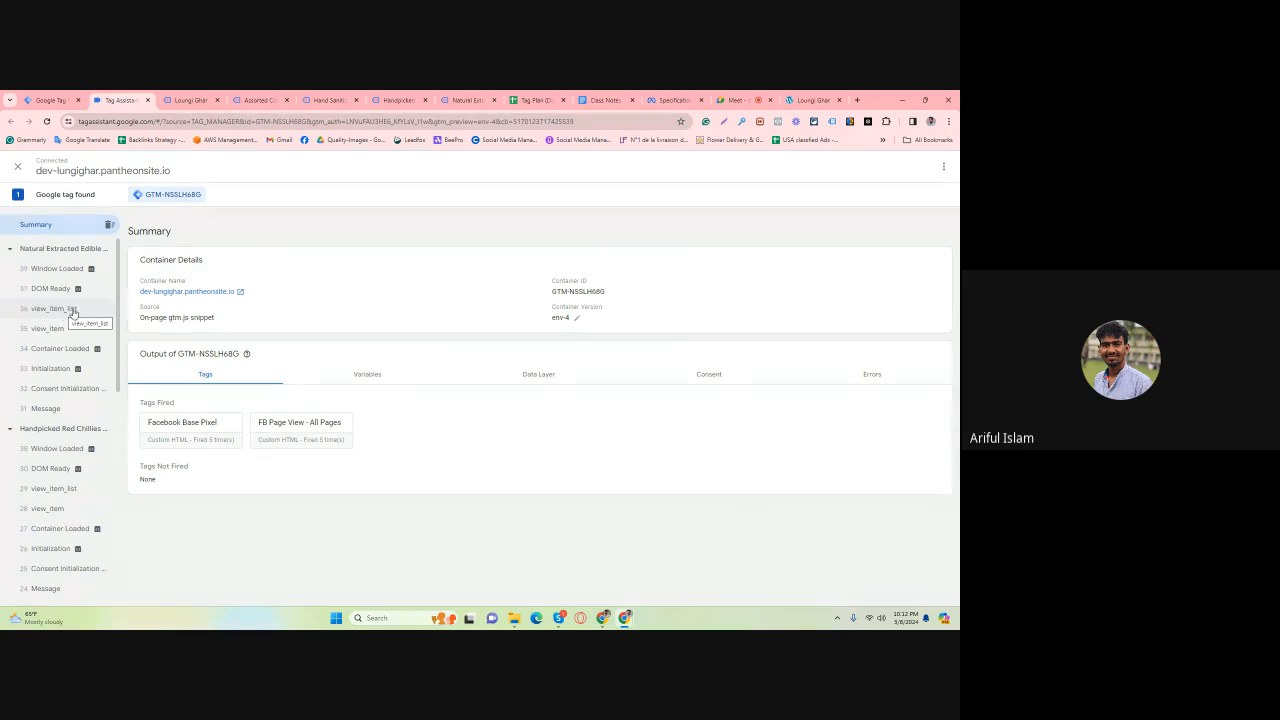
pyautogui.click(54, 332)
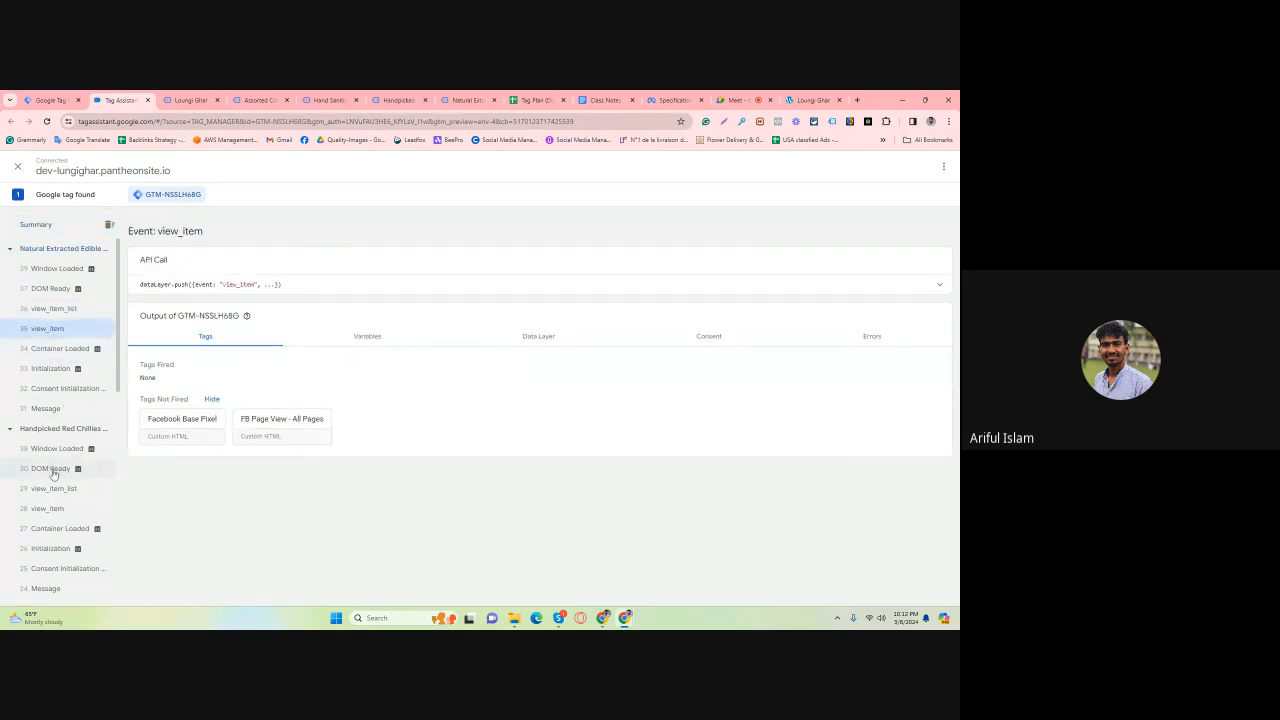
pyautogui.click(53, 512)
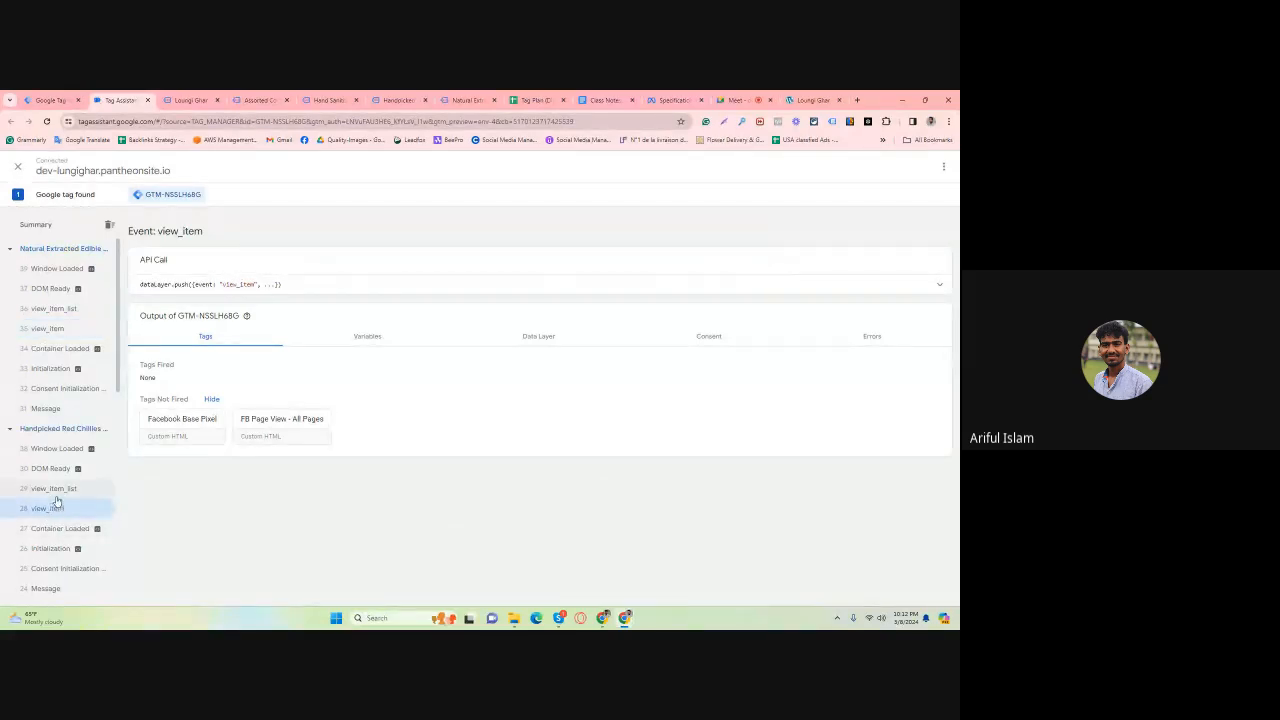
# Inspect the variables of the Natural Extracted Edible Oil page's view_item_list event, highlighting the product name in its page path.
pyautogui.click(70, 310)
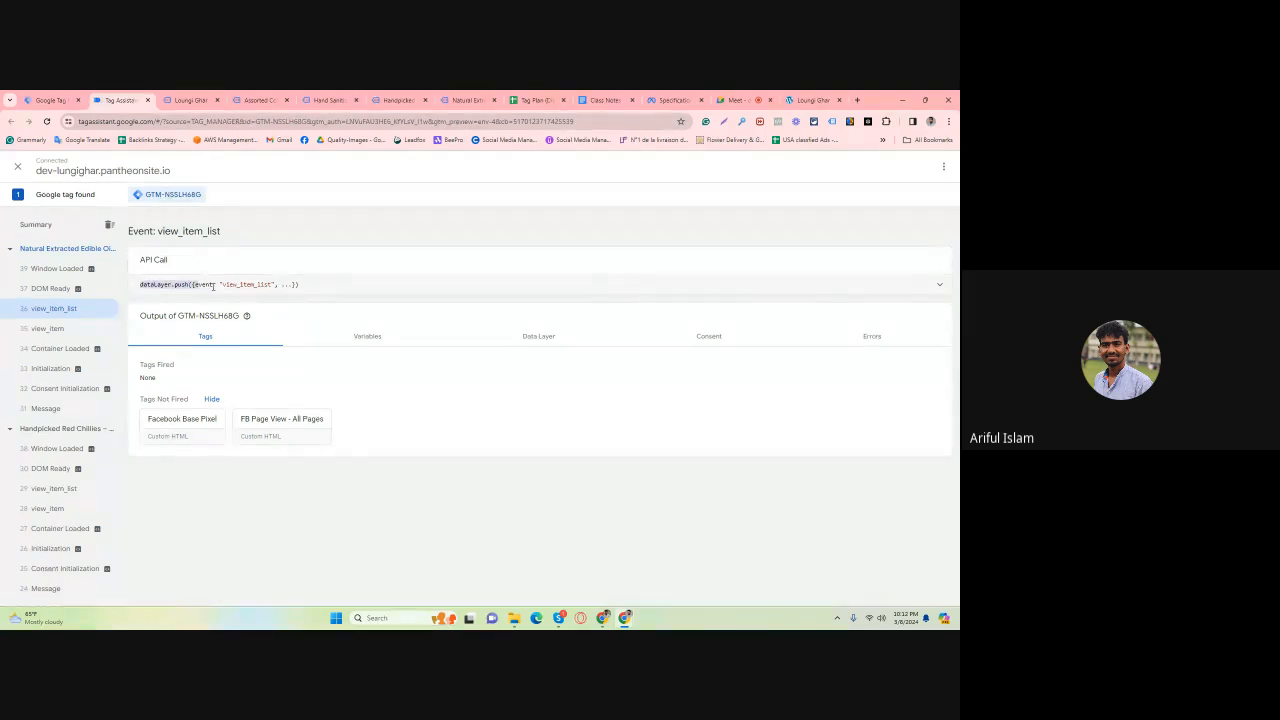
pyautogui.click(379, 338)
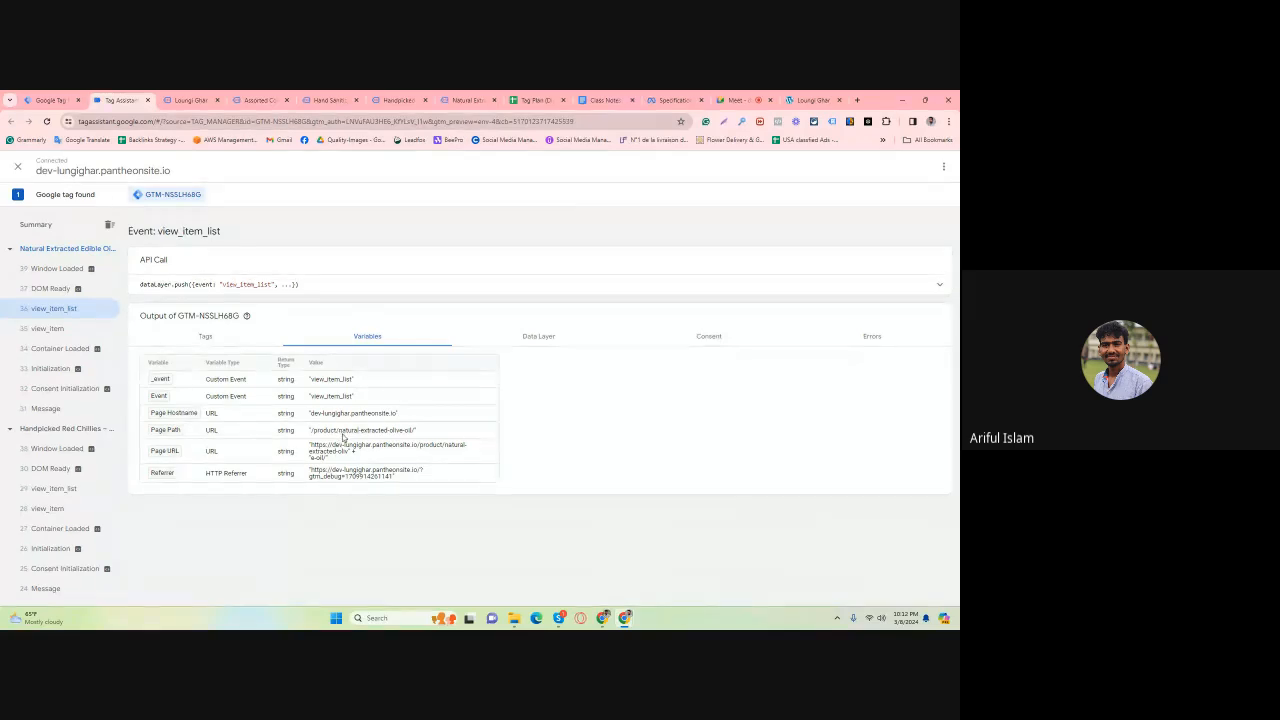
pyautogui.moveTo(342, 434); pyautogui.dragTo(409, 434)
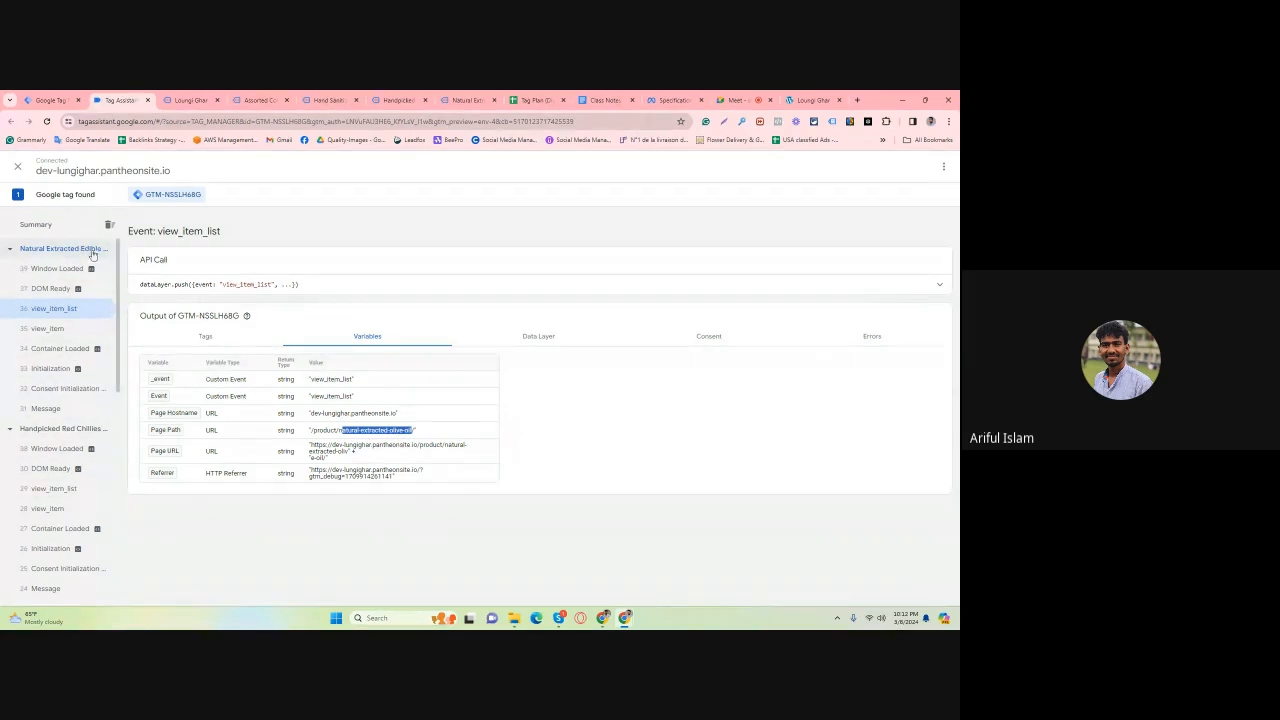
pyautogui.scroll(-4, 70, 520)
pyautogui.scroll(4, 92, 521)
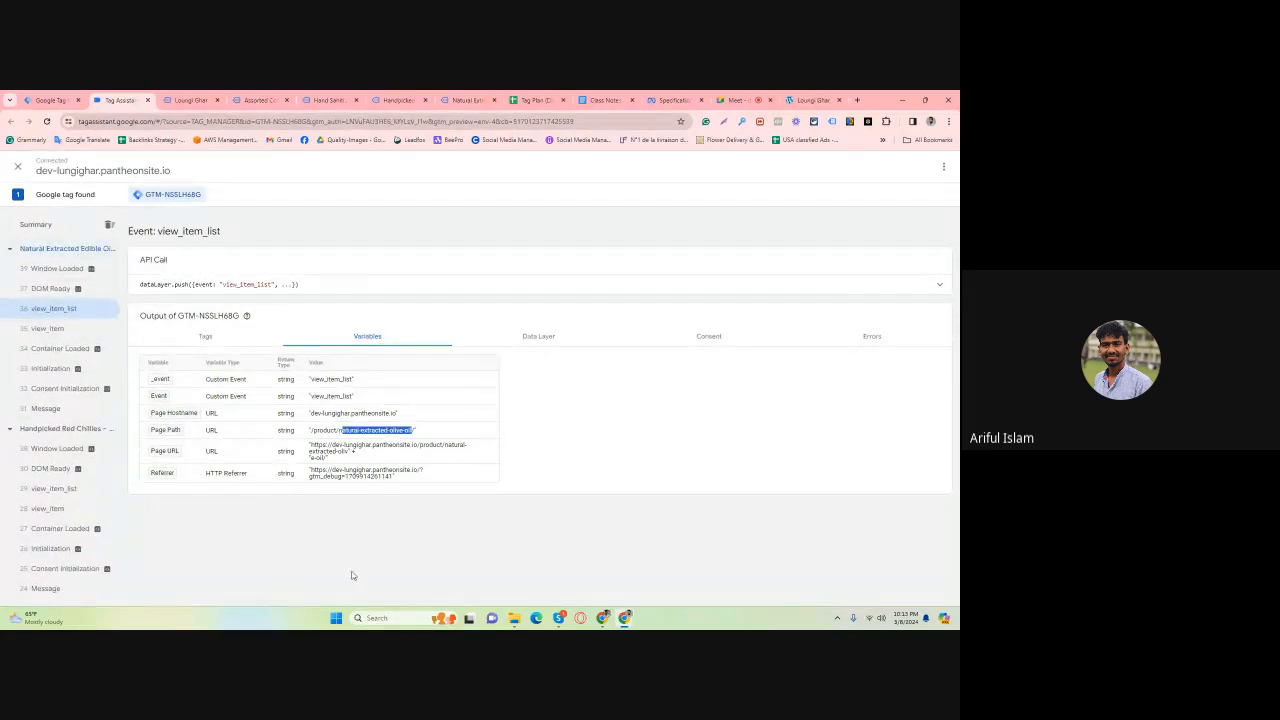
# View the Best Selling Products on the Loungi Ghar home page down to Natural Extracted Edible Oil.
pyautogui.click(190, 100)
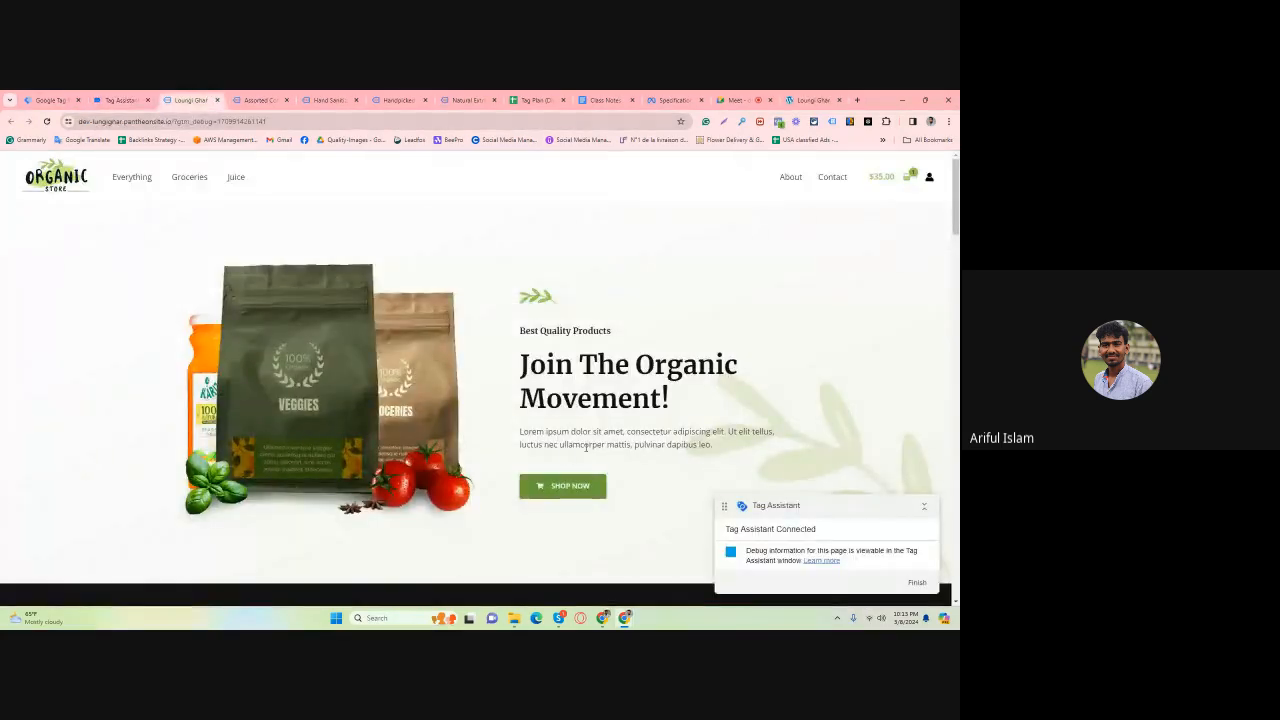
pyautogui.scroll(-5, 458, 419)
pyautogui.scroll(-3, 458, 423)
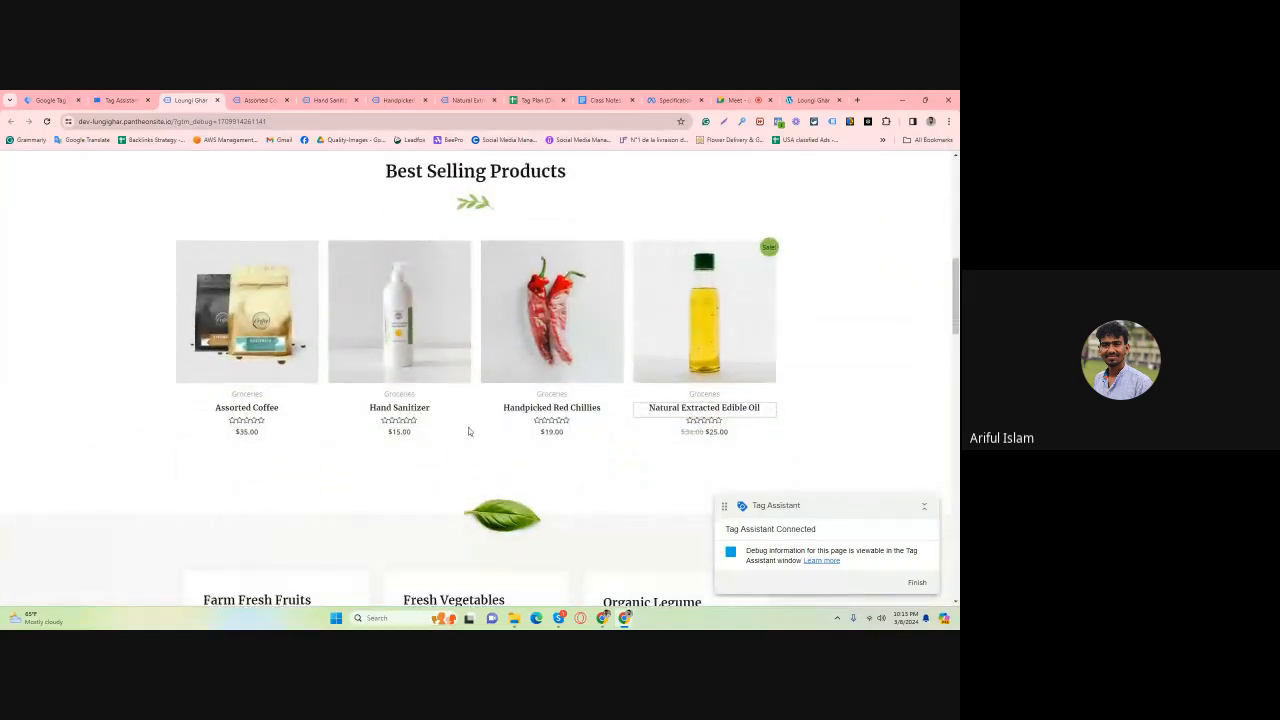
pyautogui.click(670, 410)
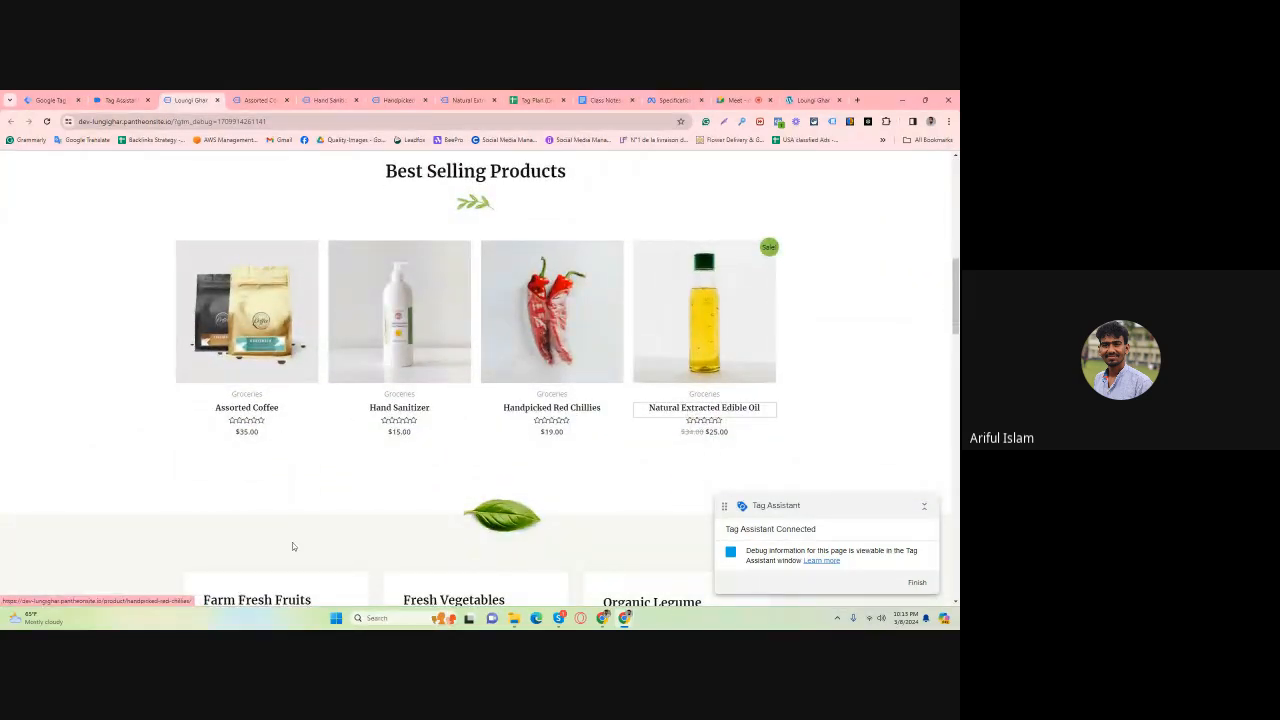
# Examine the Handpicked Red Chillies page entry in Tag Assistant and the event lists recorded for the other visited pages.
pyautogui.click(120, 100)
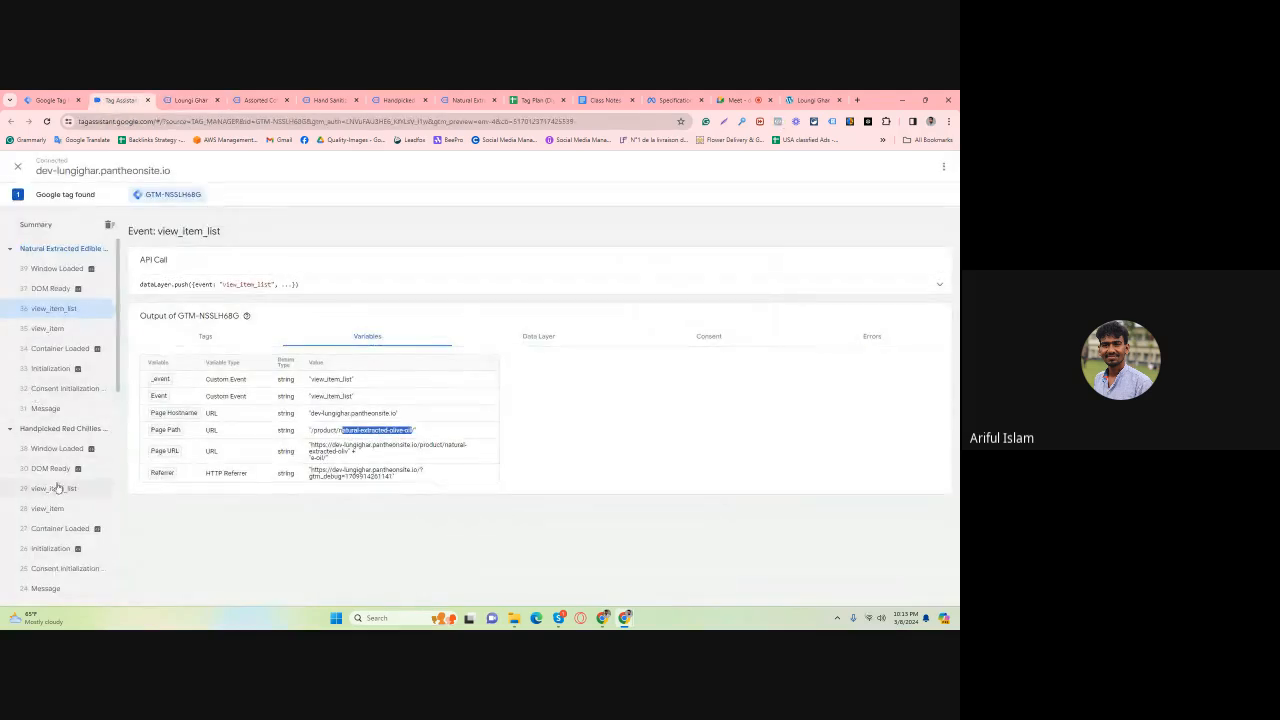
pyautogui.click(62, 430)
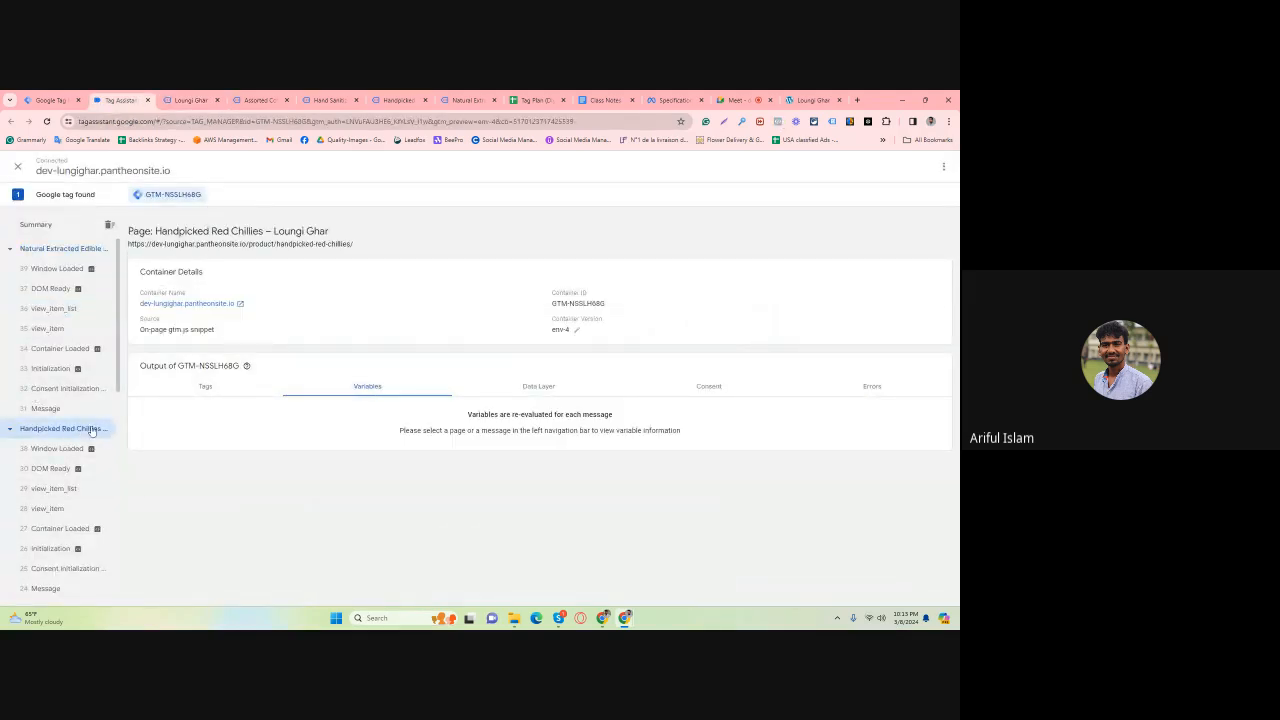
pyautogui.scroll(-1, 75, 442)
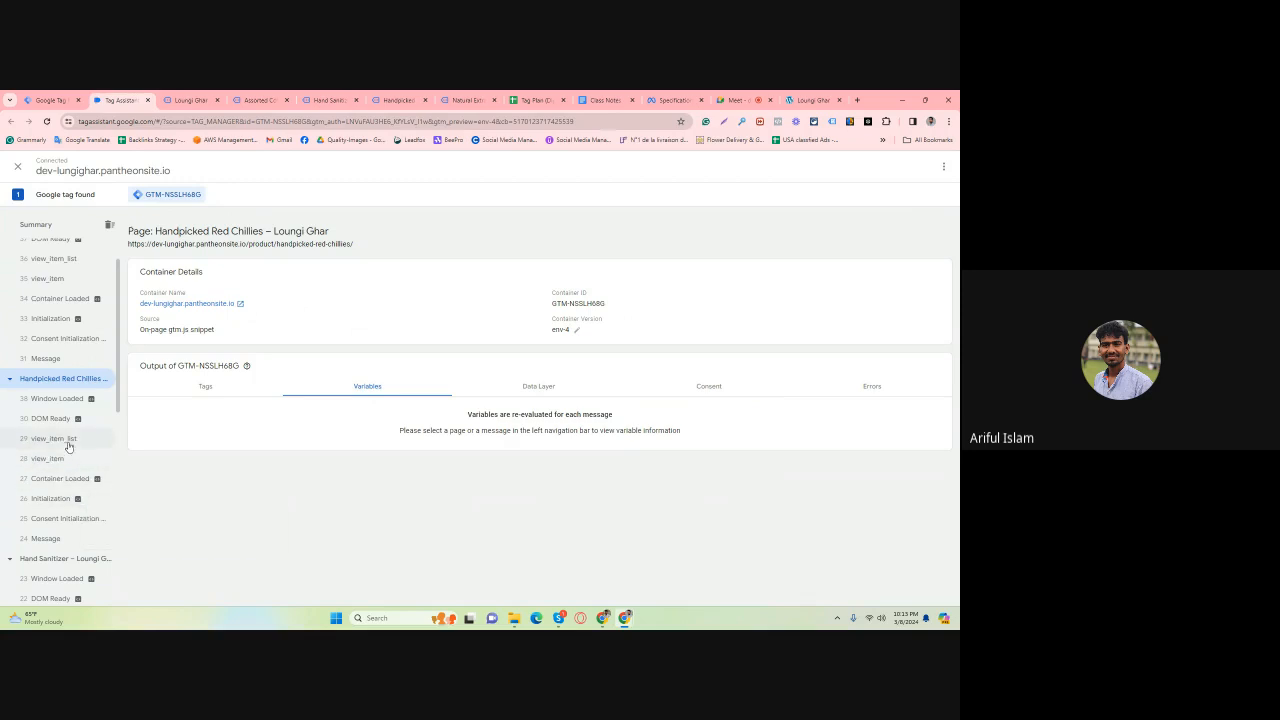
pyautogui.scroll(-3, 67, 440)
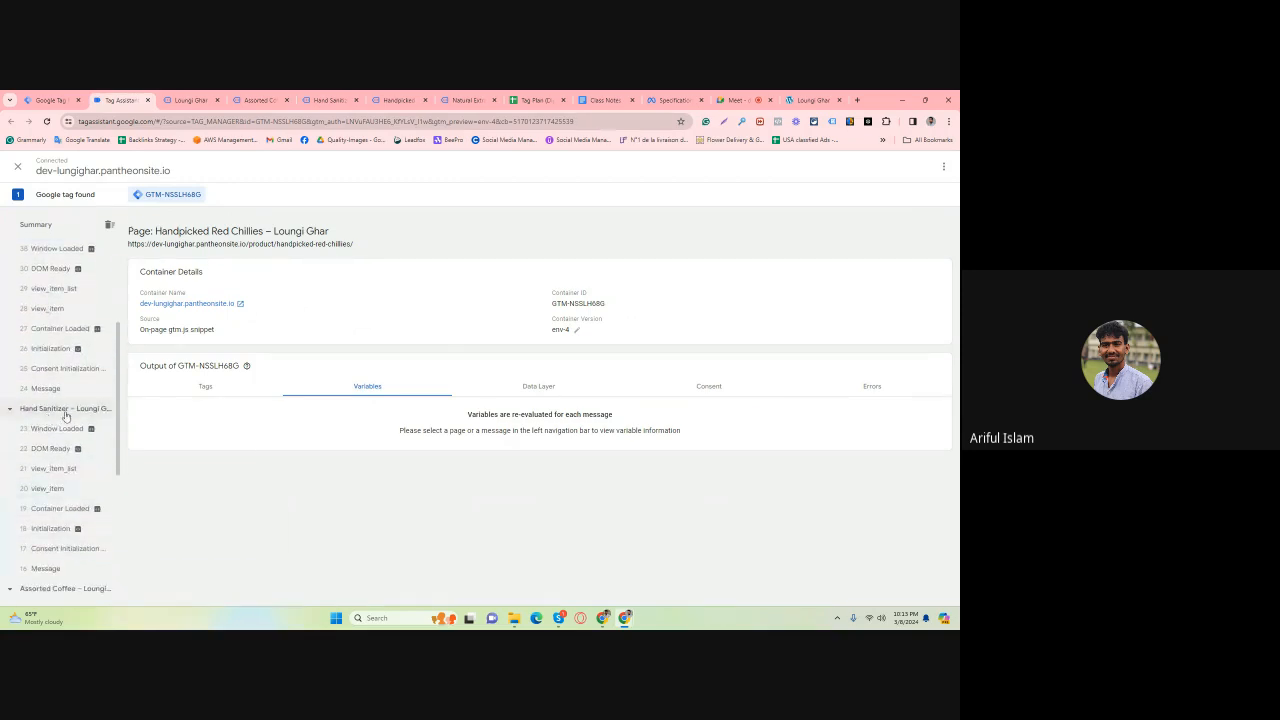
pyautogui.scroll(-3, 65, 417)
pyautogui.scroll(-3, 85, 460)
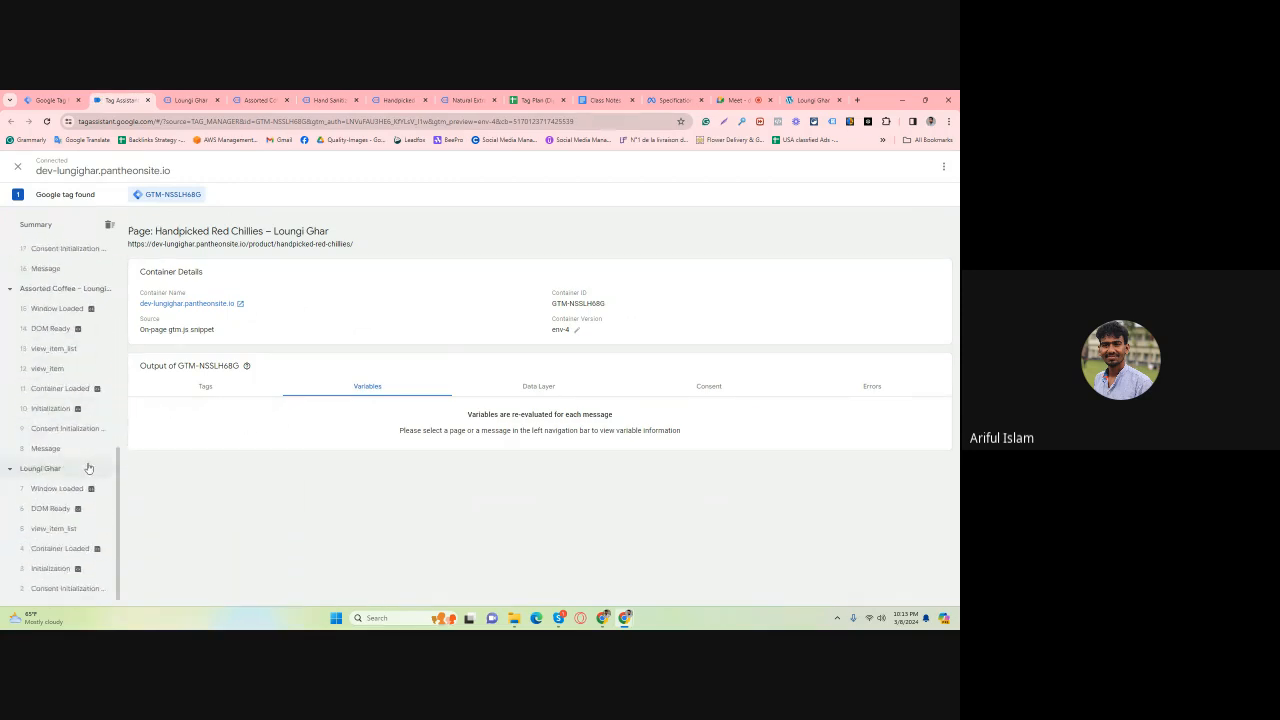
pyautogui.scroll(1, 66, 488)
pyautogui.scroll(5, 62, 495)
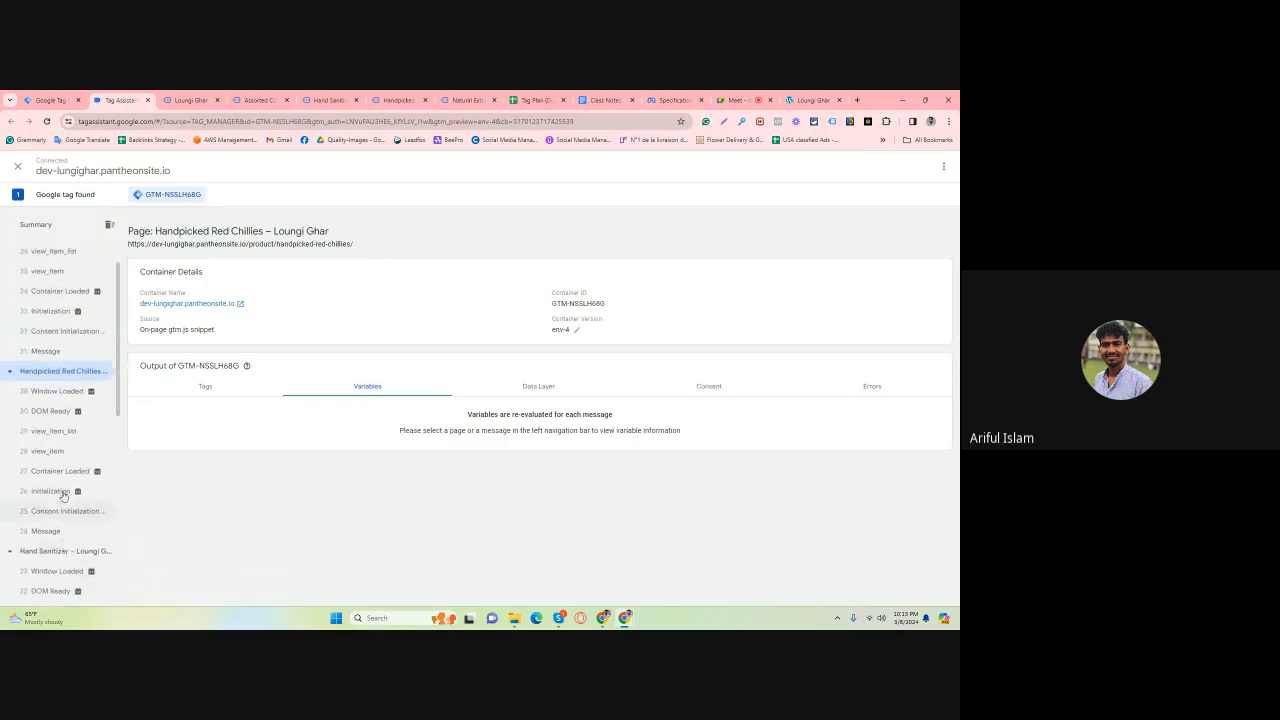
pyautogui.scroll(1, 62, 492)
pyautogui.scroll(-1, 57, 455)
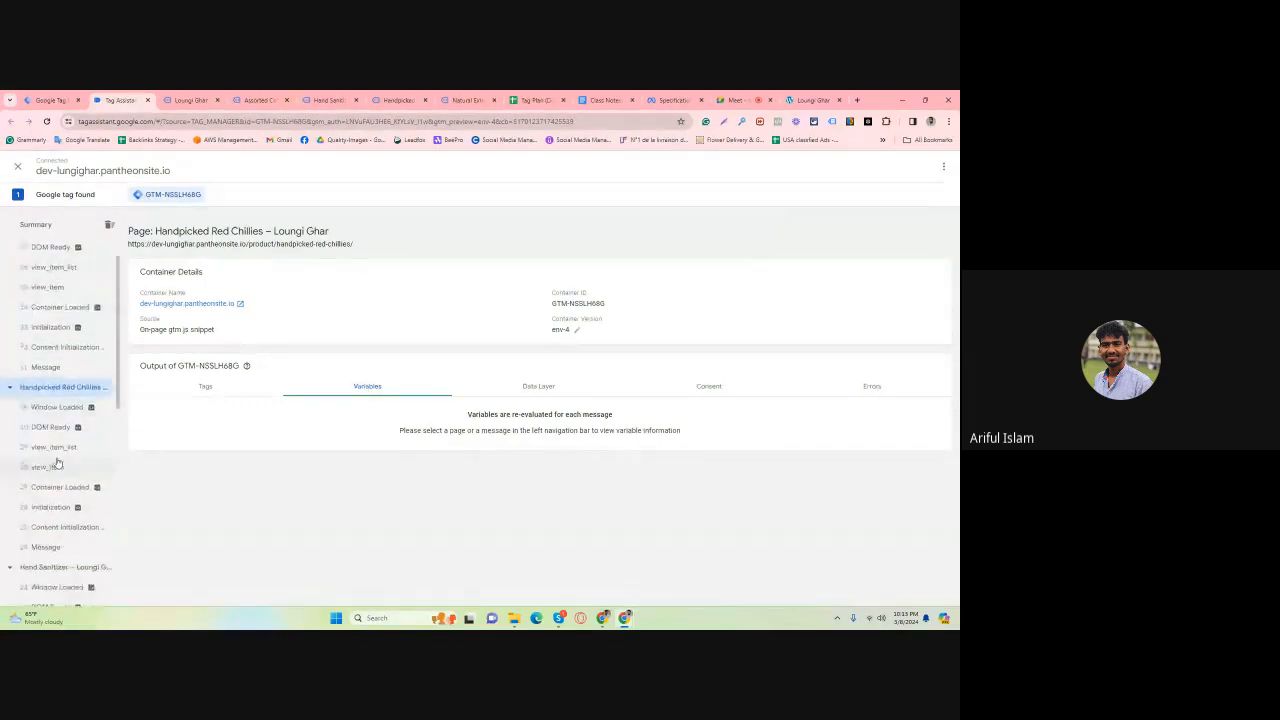
pyautogui.scroll(-5, 57, 463)
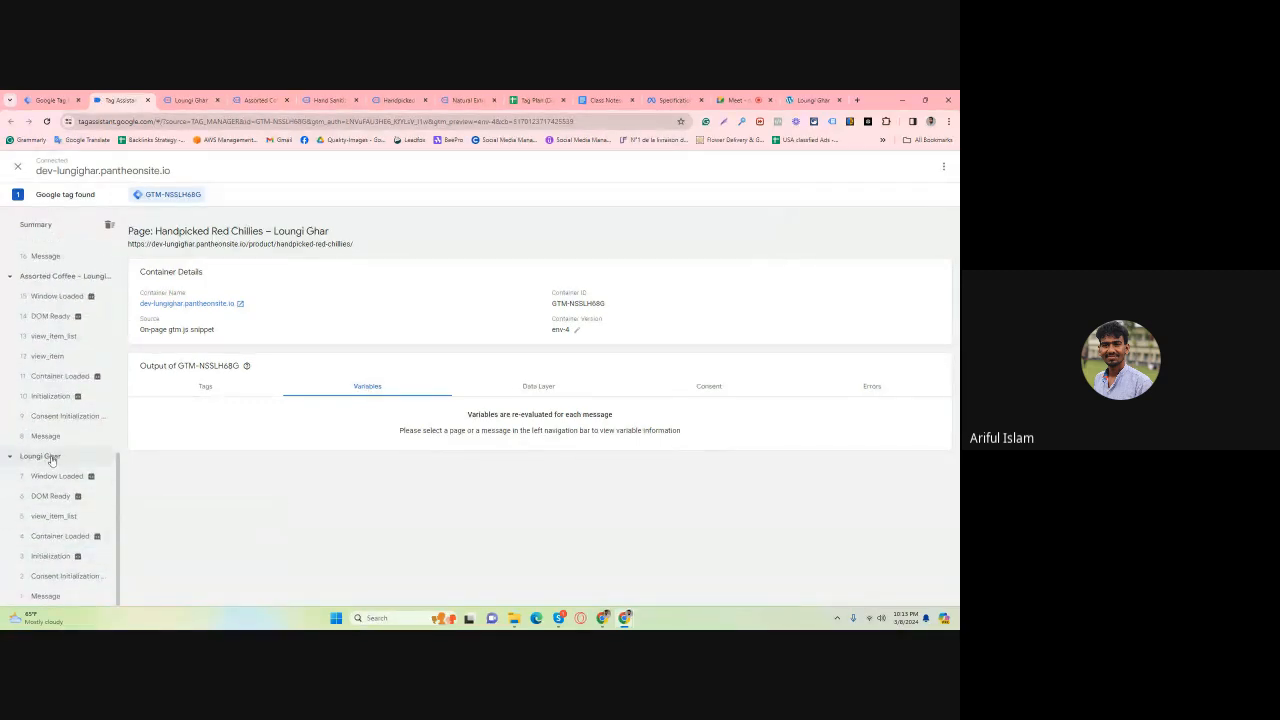
pyautogui.scroll(3, 50, 460)
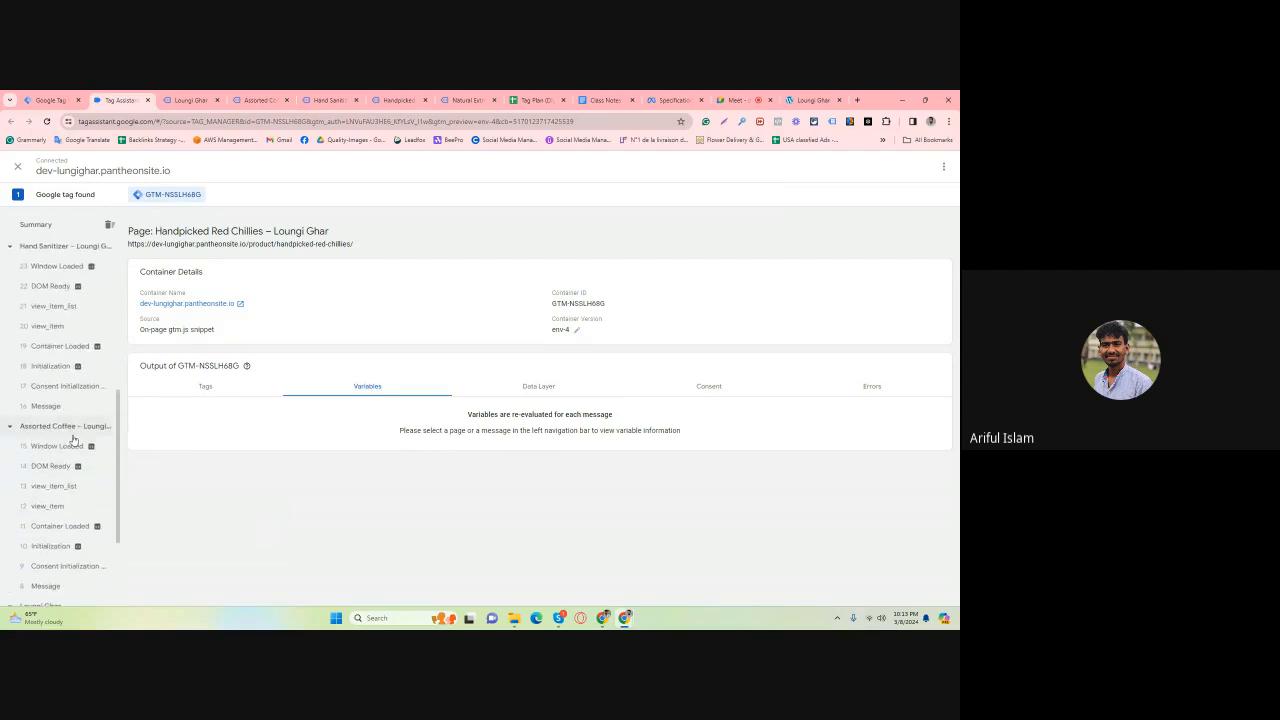
pyautogui.scroll(2, 72, 438)
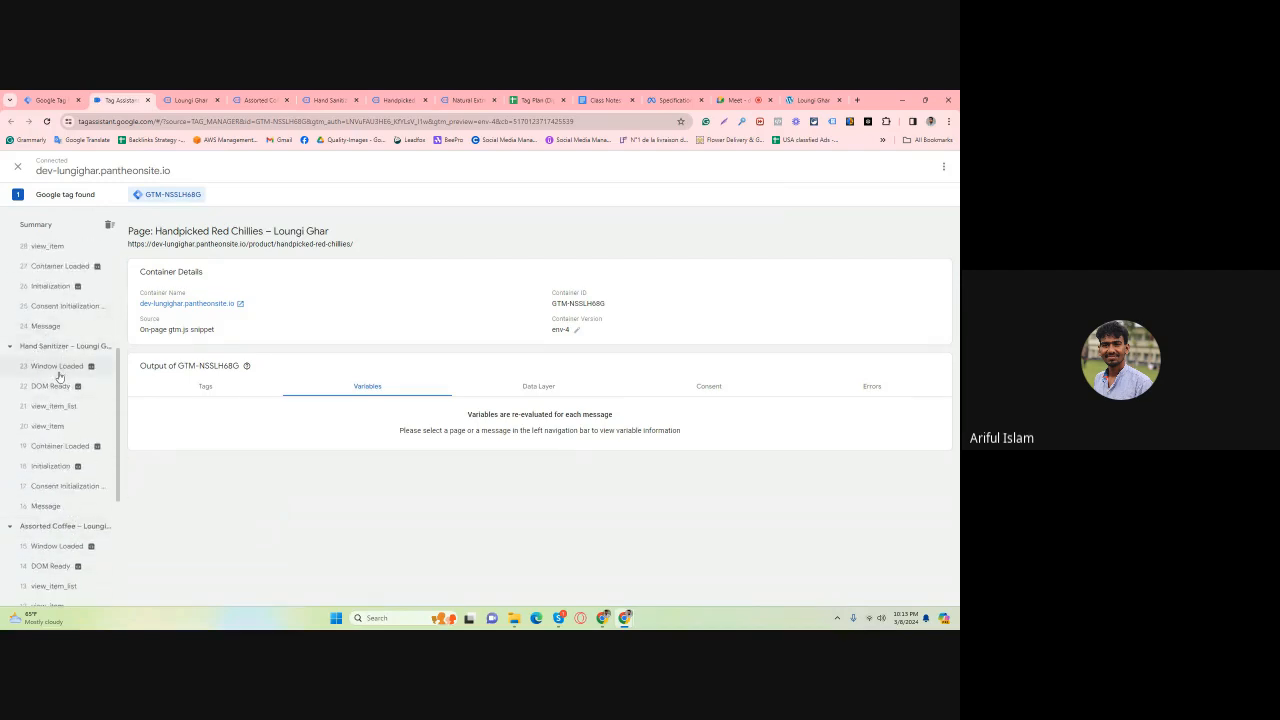
# Check which tags fired on the Natural Extracted Edible Oil page in Tag Assistant.
pyautogui.scroll(5, 58, 376)
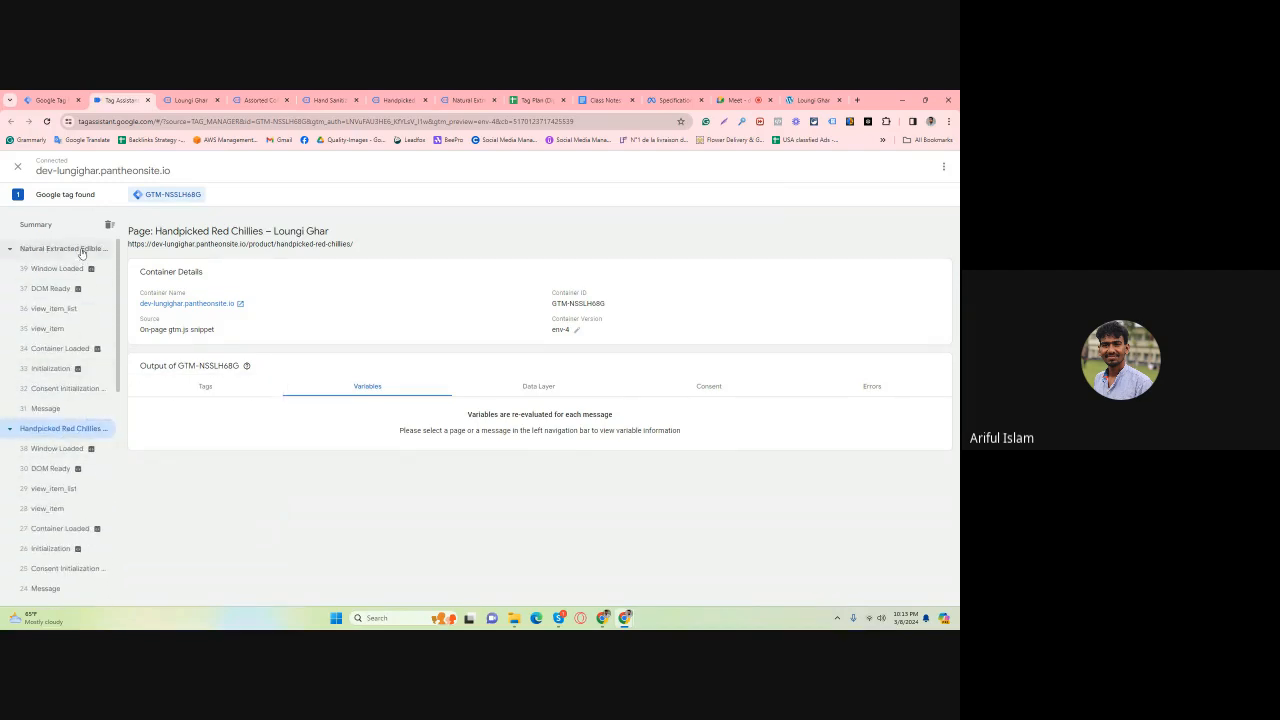
pyautogui.click(81, 250)
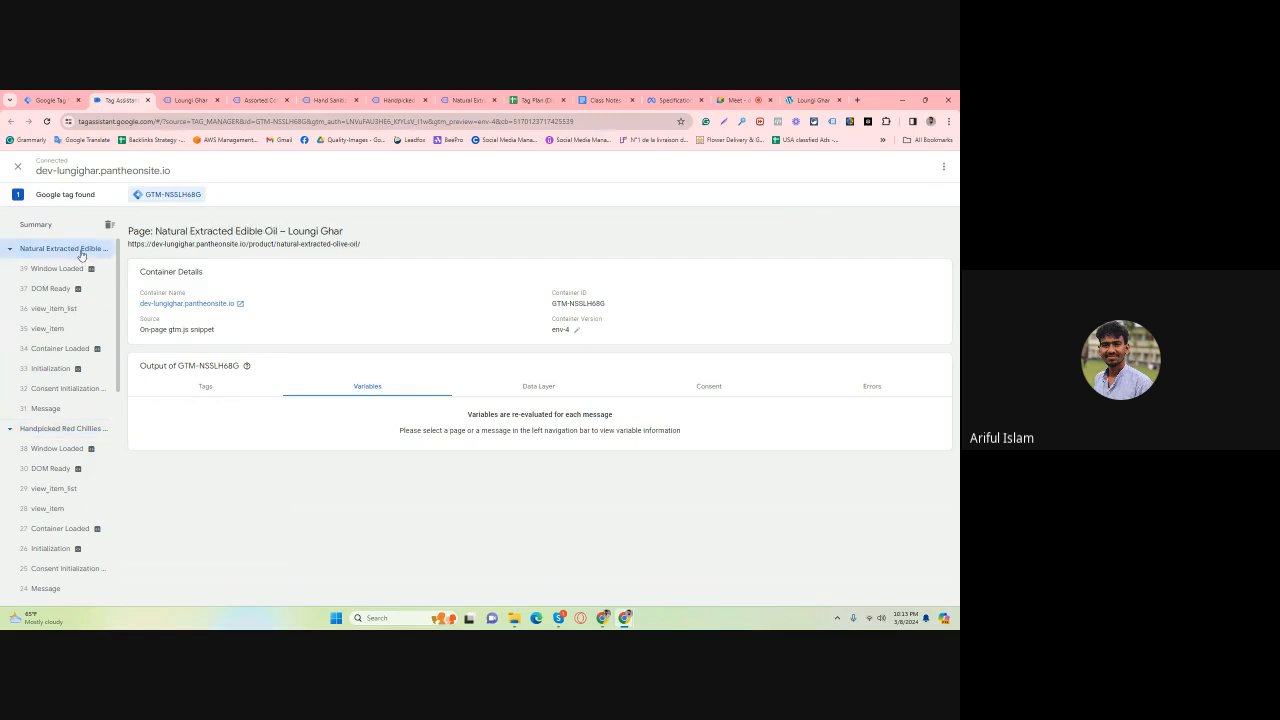
pyautogui.click(210, 389)
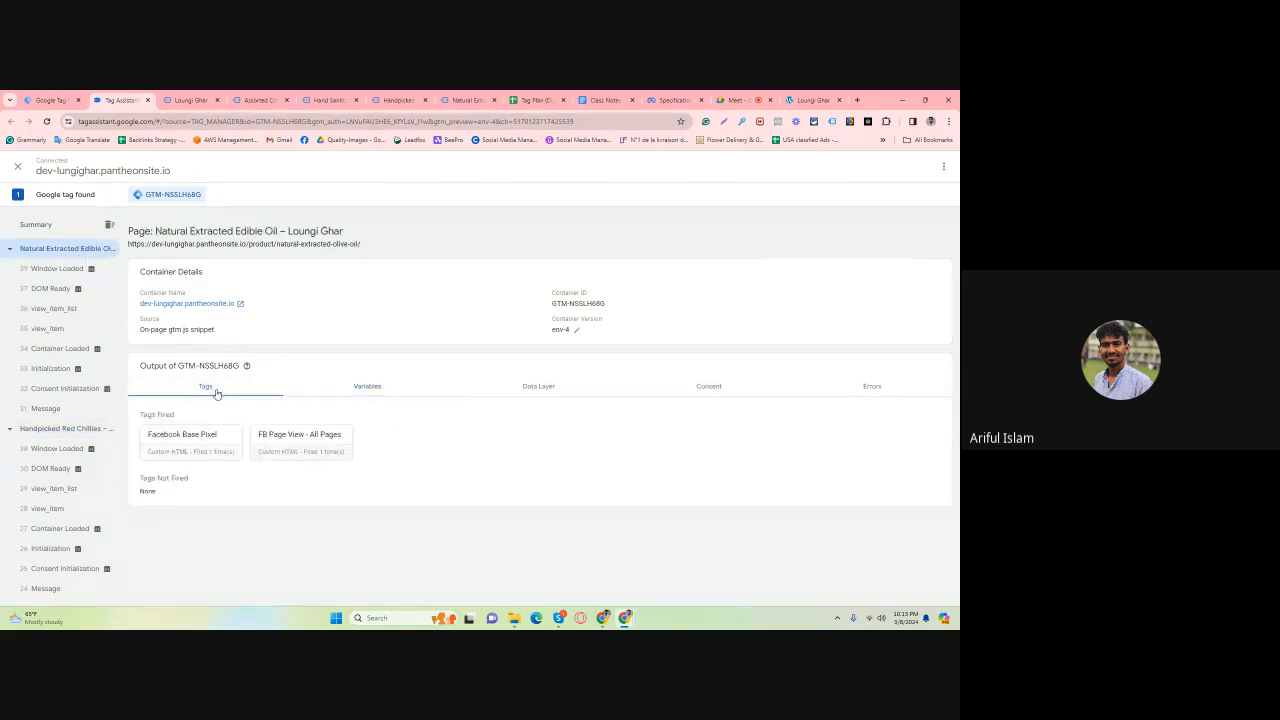
# Mark the Pageview tag as active in the Tag Plan (Digital Skill BD) spreadsheet.
pyautogui.click(536, 100)
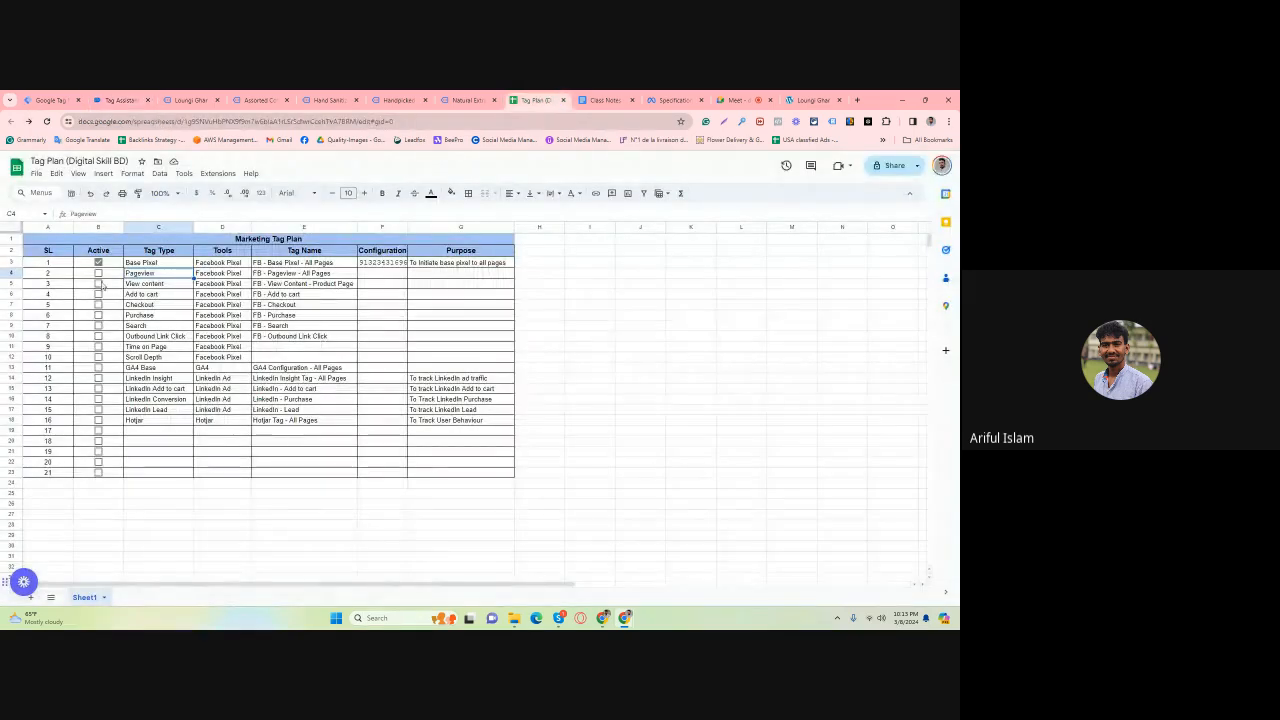
pyautogui.click(98, 273)
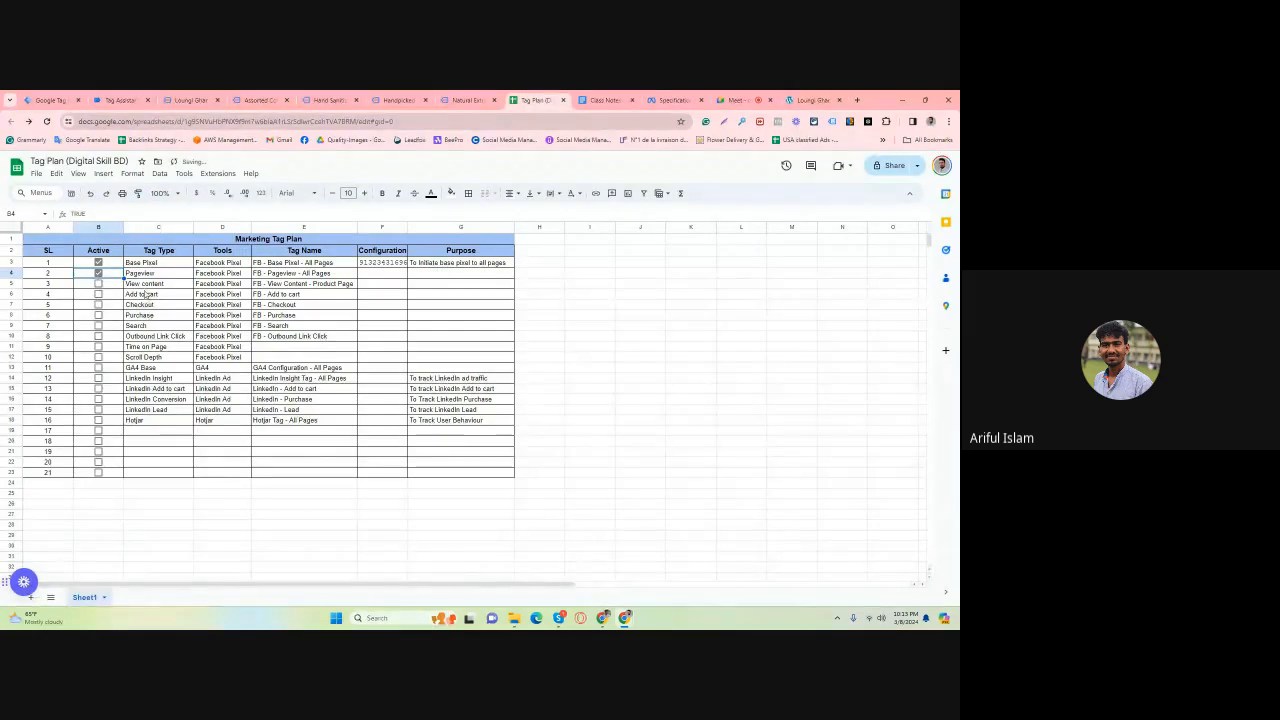
# Review the remaining tag types in the marketing tag plan, from View content down to Hotjar.
pyautogui.moveTo(145, 284); pyautogui.dragTo(150, 420)
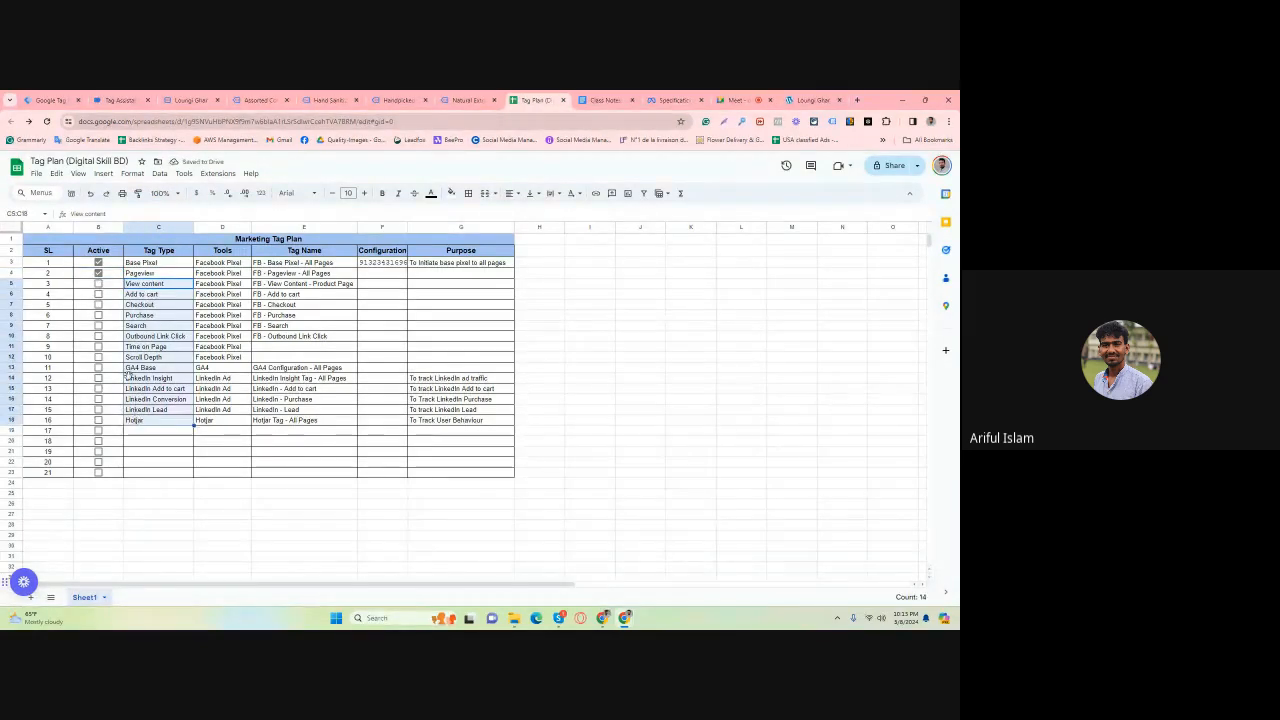
pyautogui.click(127, 374)
pyautogui.moveTo(150, 306); pyautogui.dragTo(160, 357)
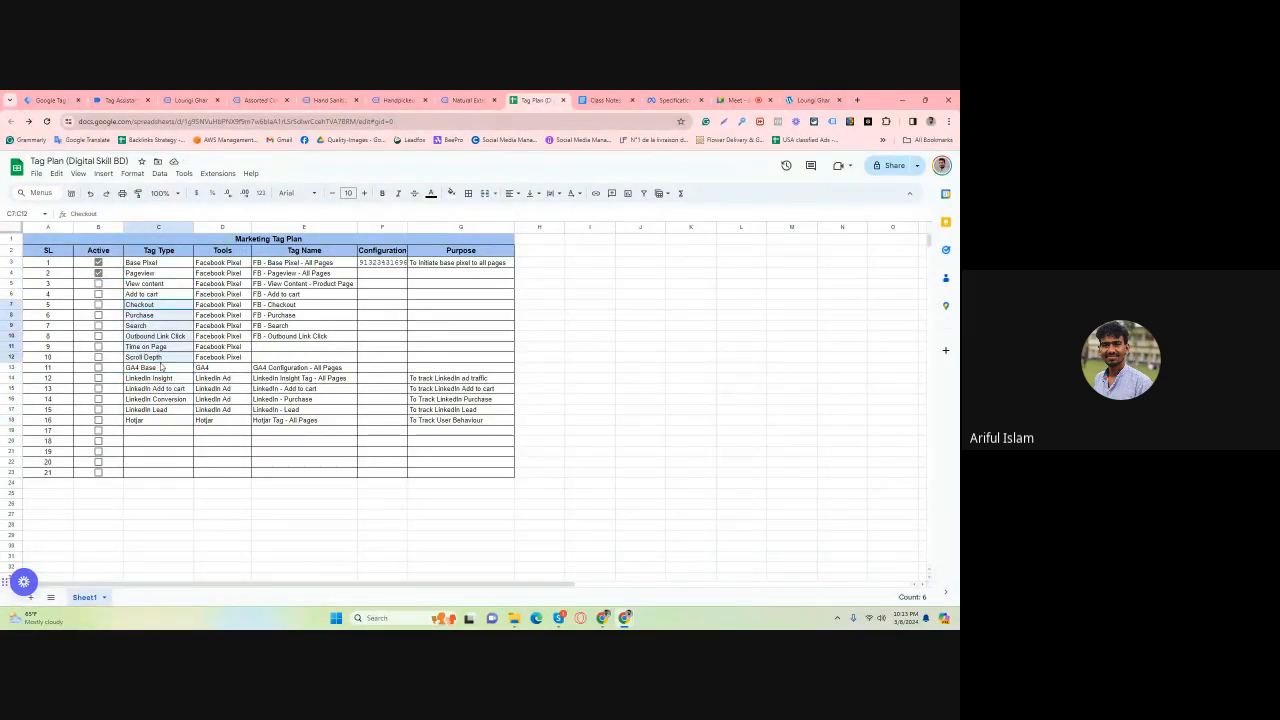
pyautogui.click(282, 348)
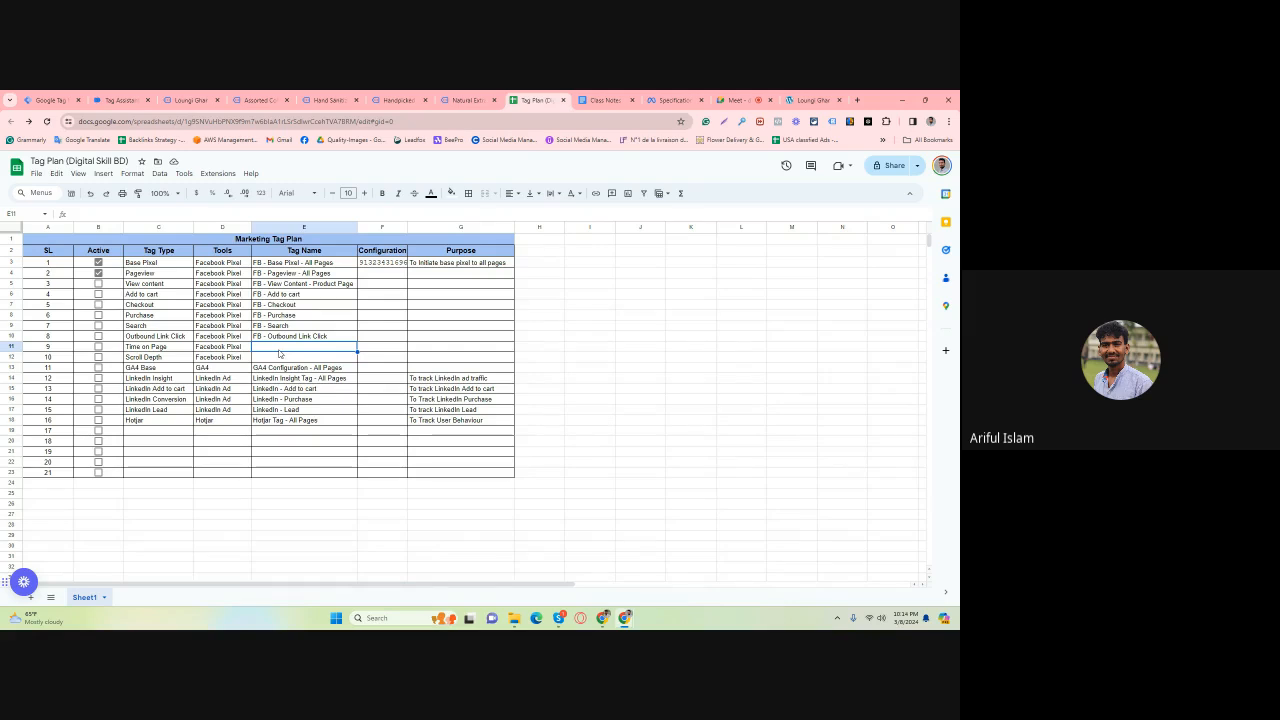
pyautogui.click(745, 100)
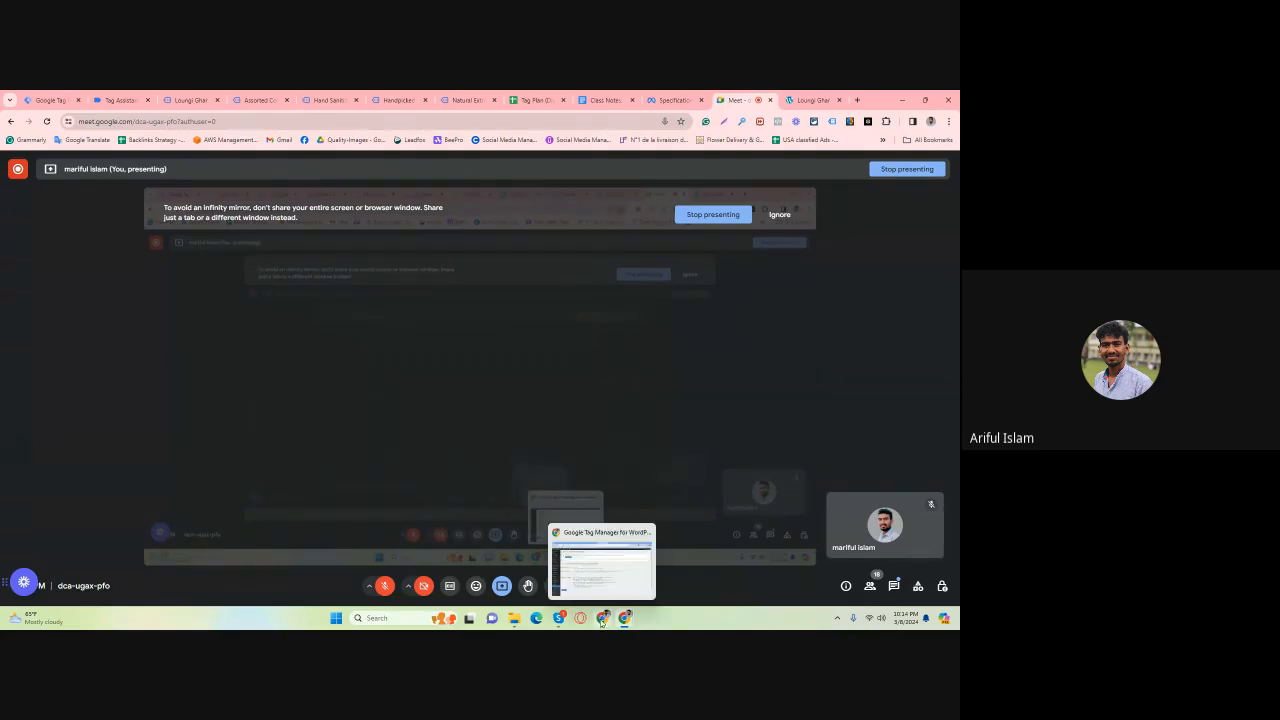
pyautogui.click(590, 560)
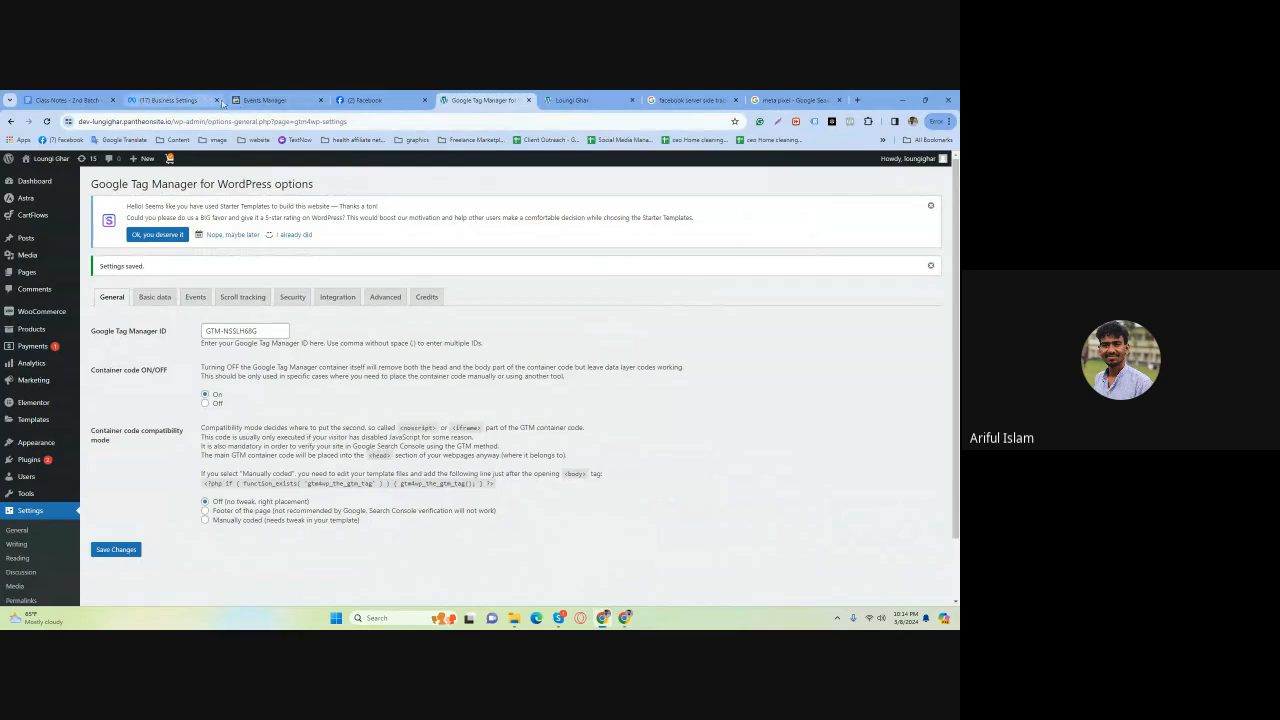
pyautogui.click(265, 100)
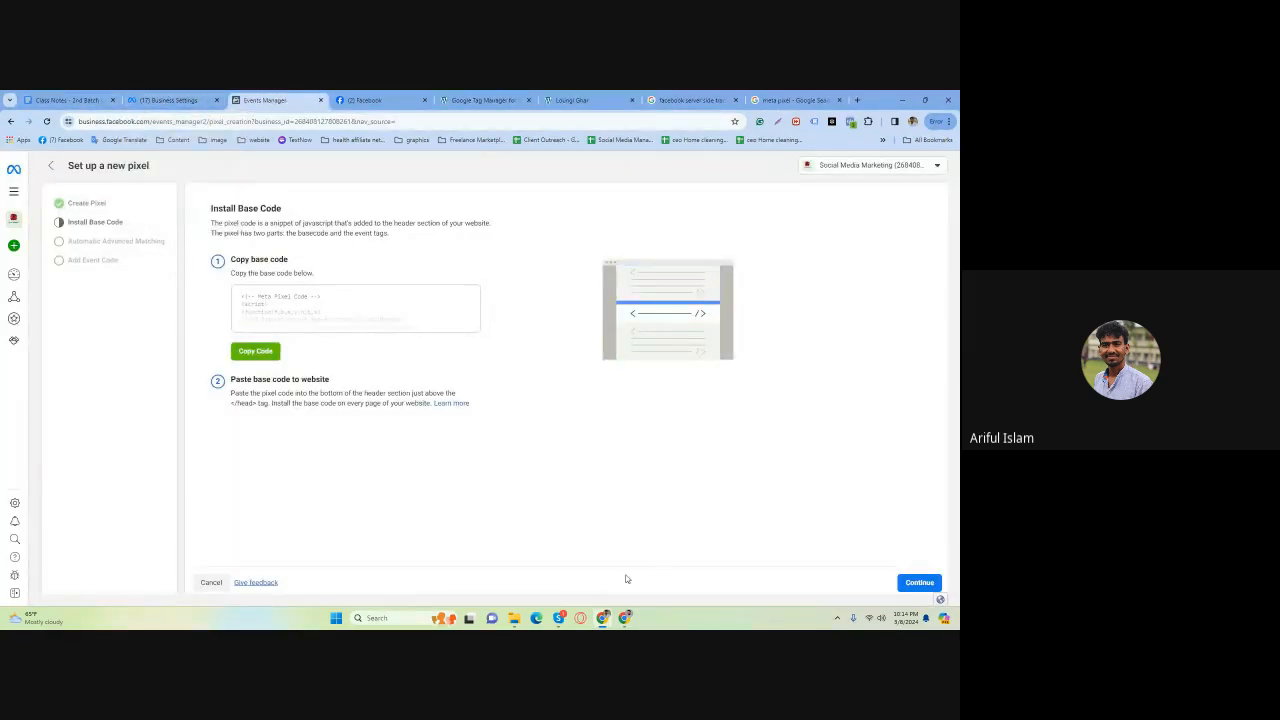
pyautogui.moveTo(625, 617)
pyautogui.click(563, 569)
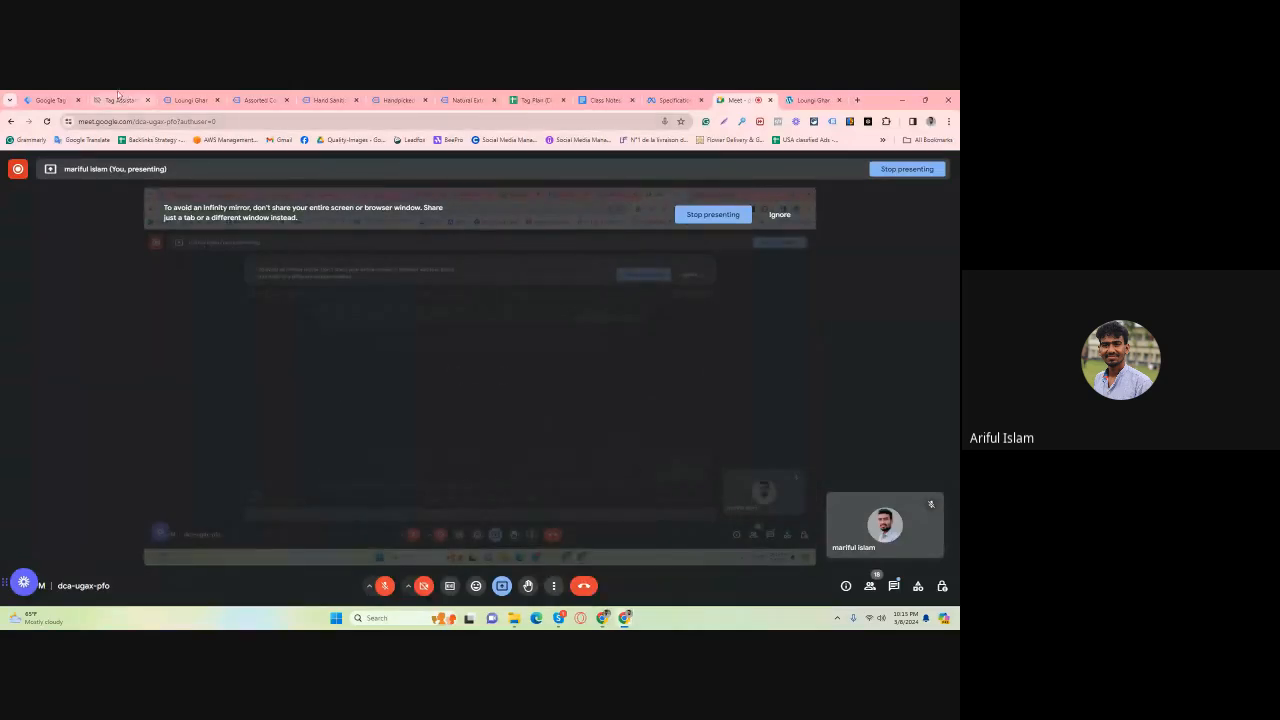
pyautogui.click(52, 99)
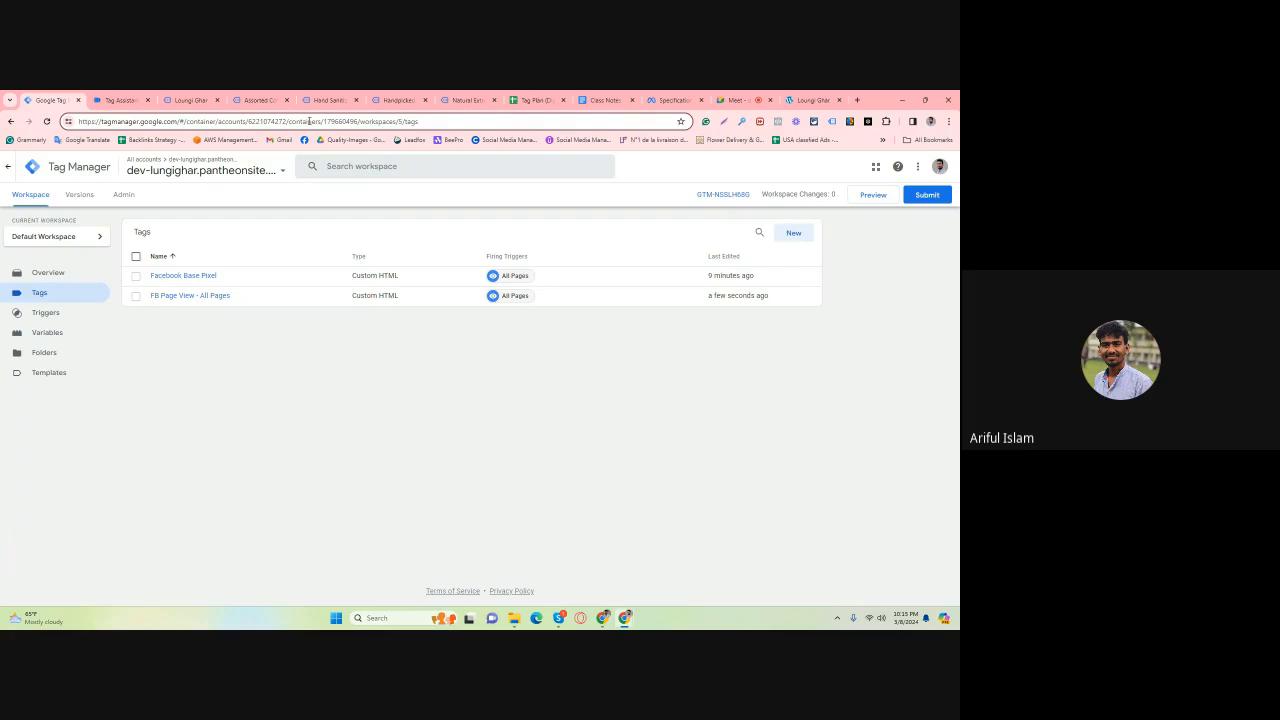
pyautogui.click(740, 101)
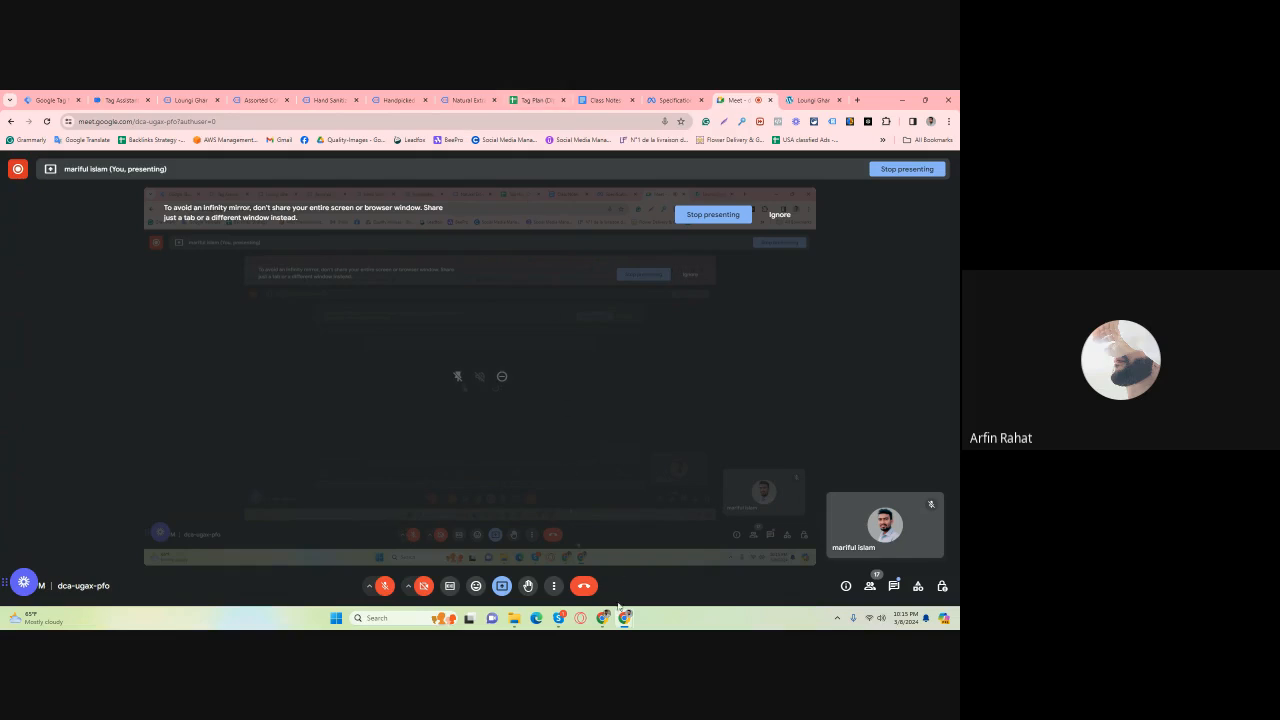
# Examine the Meta Pixel base code and the PageView script in the Class Notes - 2nd Batch document.
pyautogui.moveTo(602, 618)
pyautogui.click(605, 100)
pyautogui.scroll(6, 342, 467)
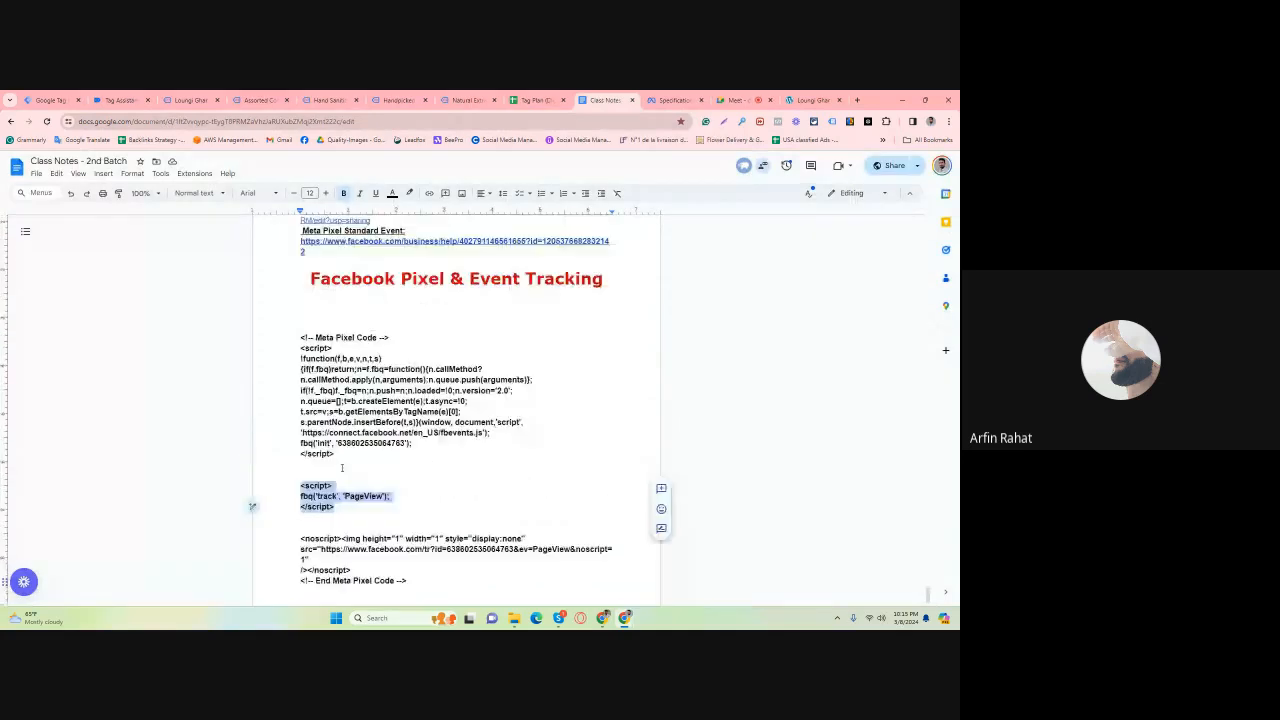
pyautogui.scroll(-6, 341, 468)
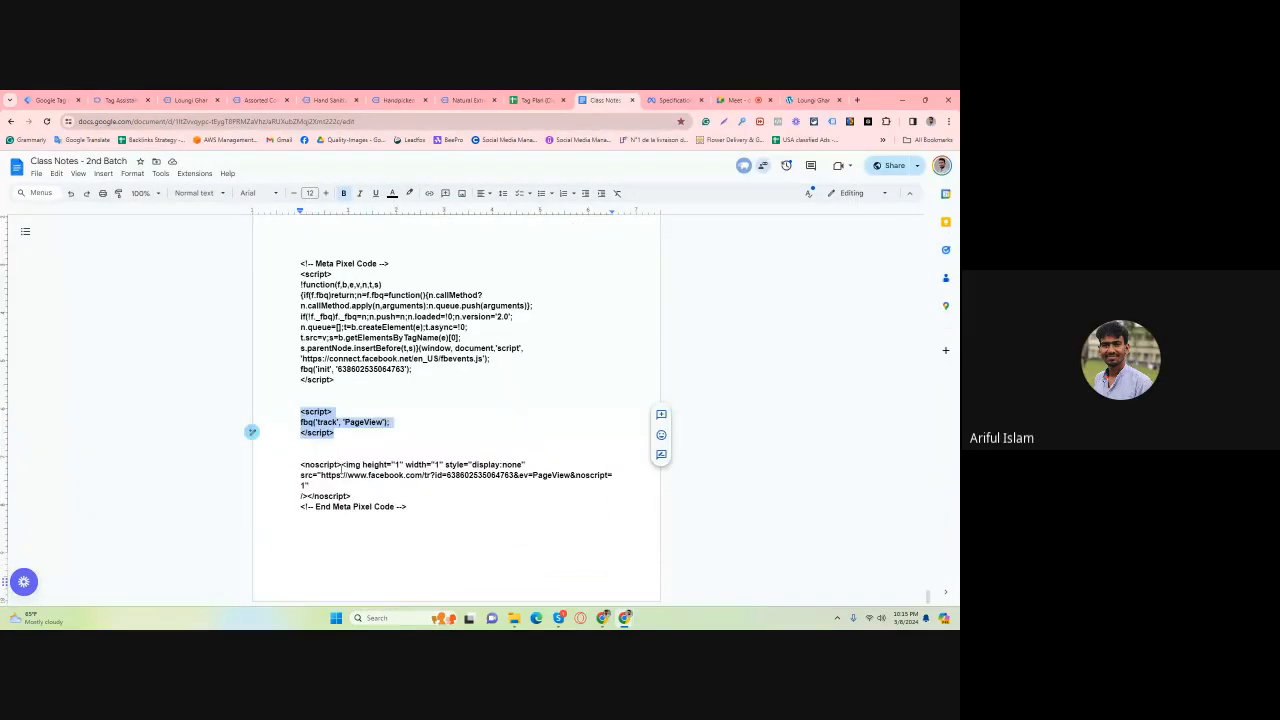
pyautogui.click(346, 522)
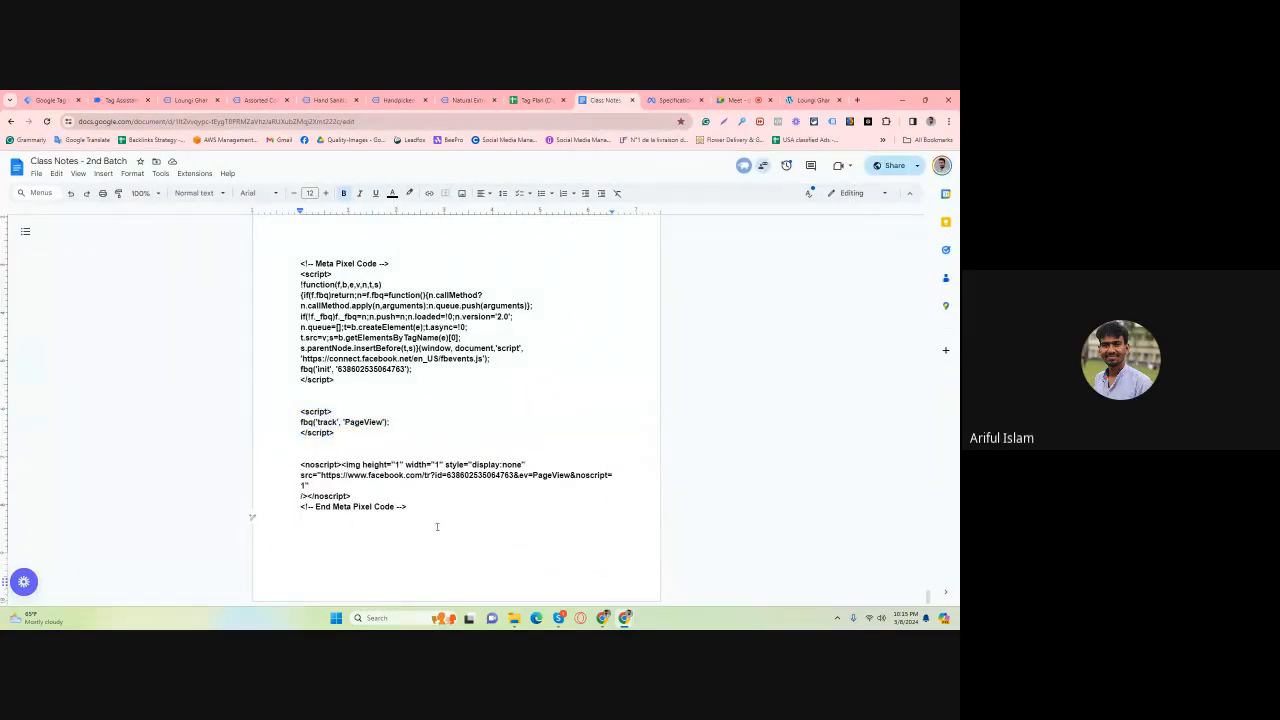
pyautogui.moveTo(437, 524); pyautogui.dragTo(279, 251)
pyautogui.scroll(2, 362, 412)
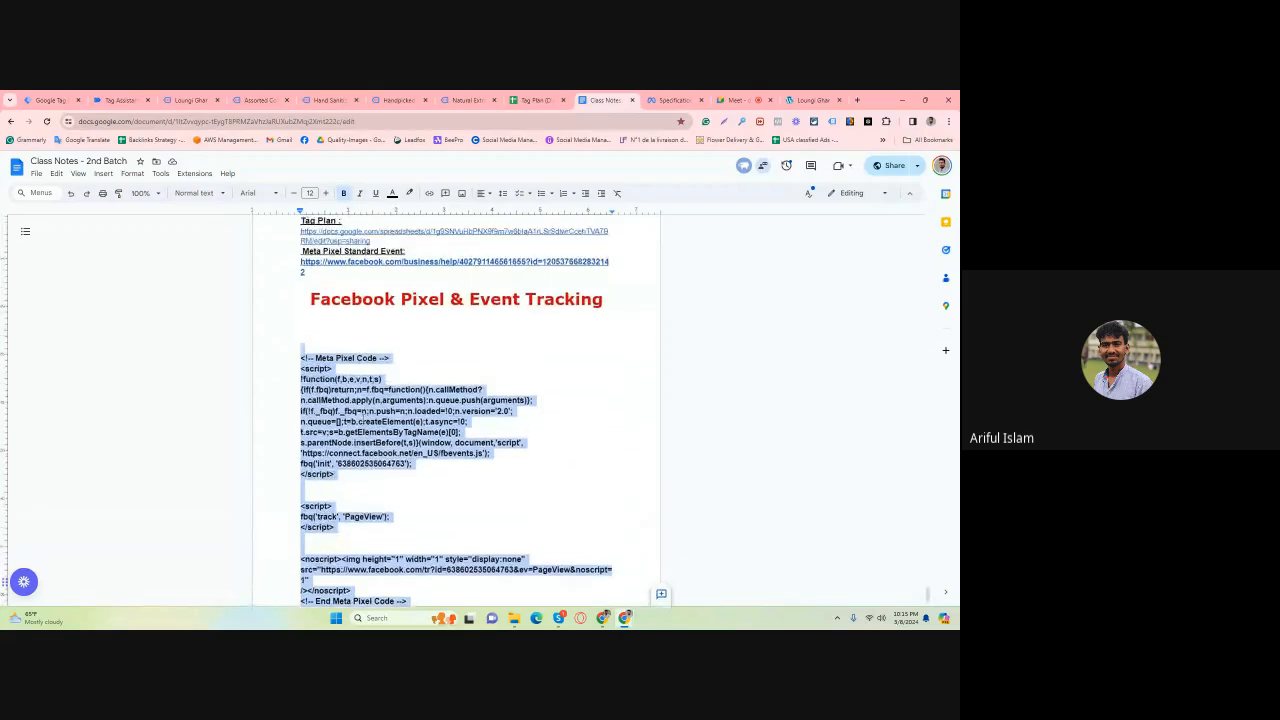
pyautogui.scroll(-2, 358, 414)
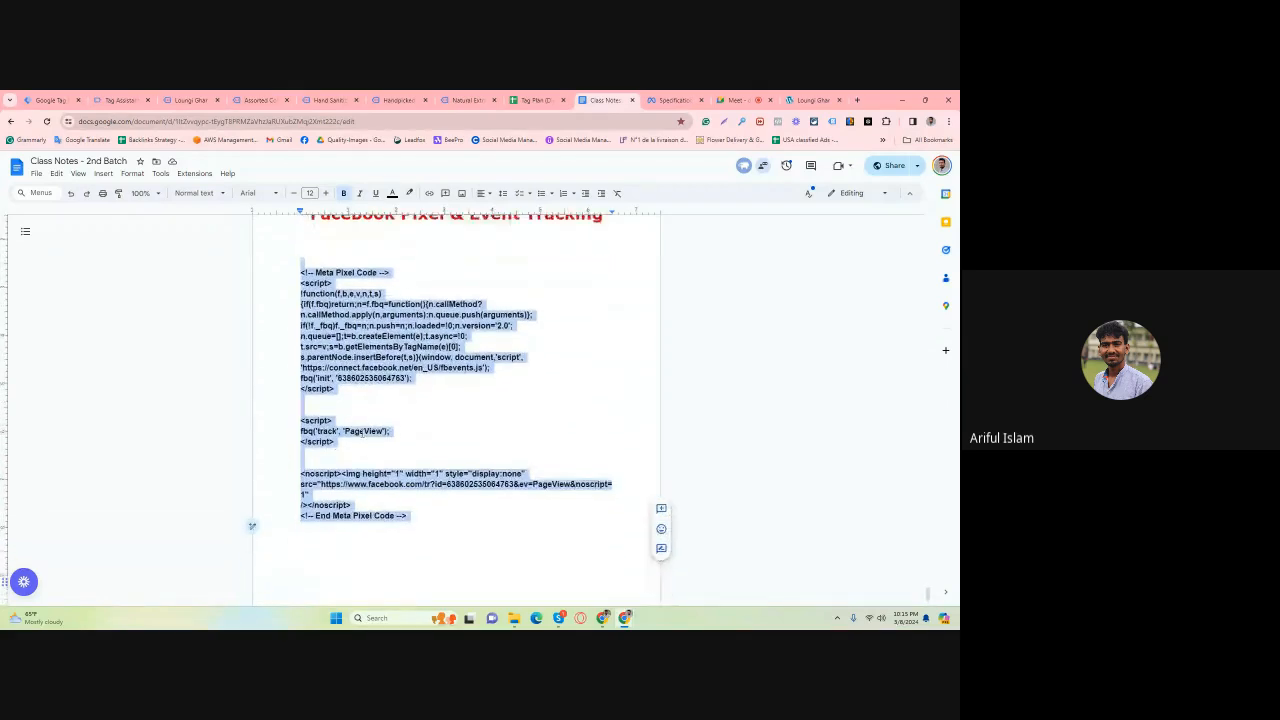
pyautogui.click(358, 392)
pyautogui.scroll(2, 352, 523)
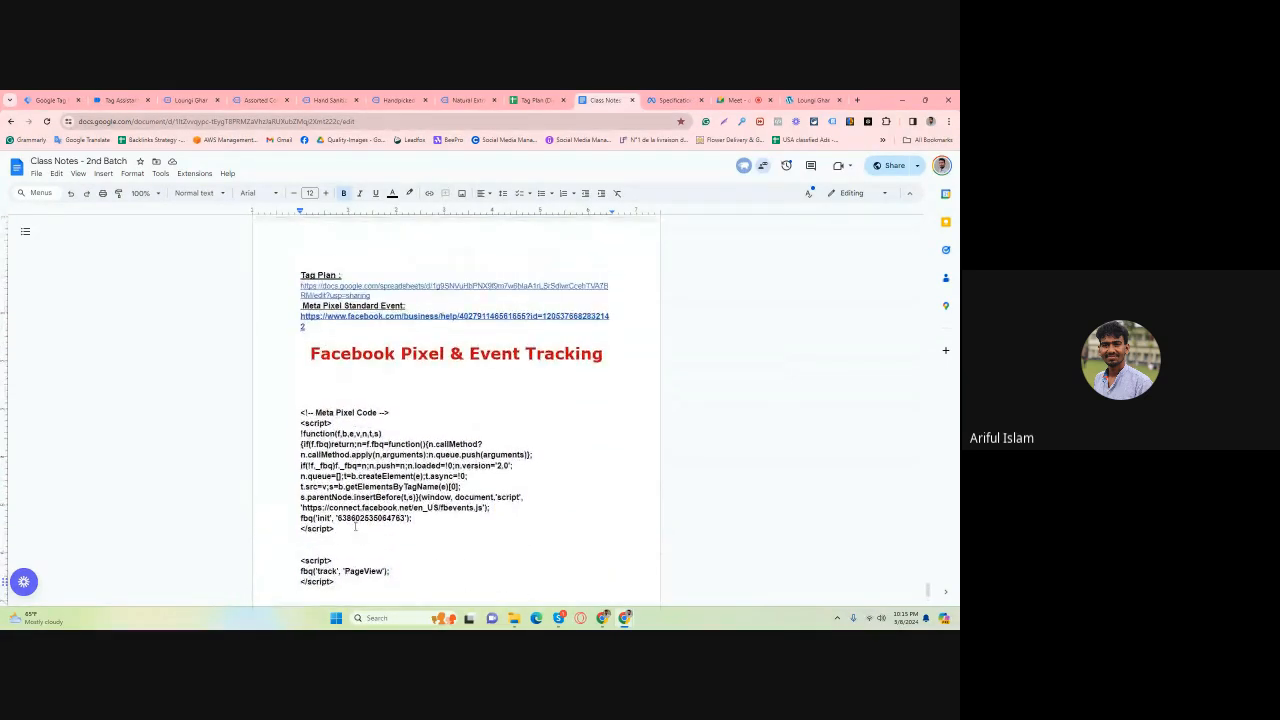
pyautogui.scroll(-1, 348, 449)
pyautogui.scroll(-1, 348, 448)
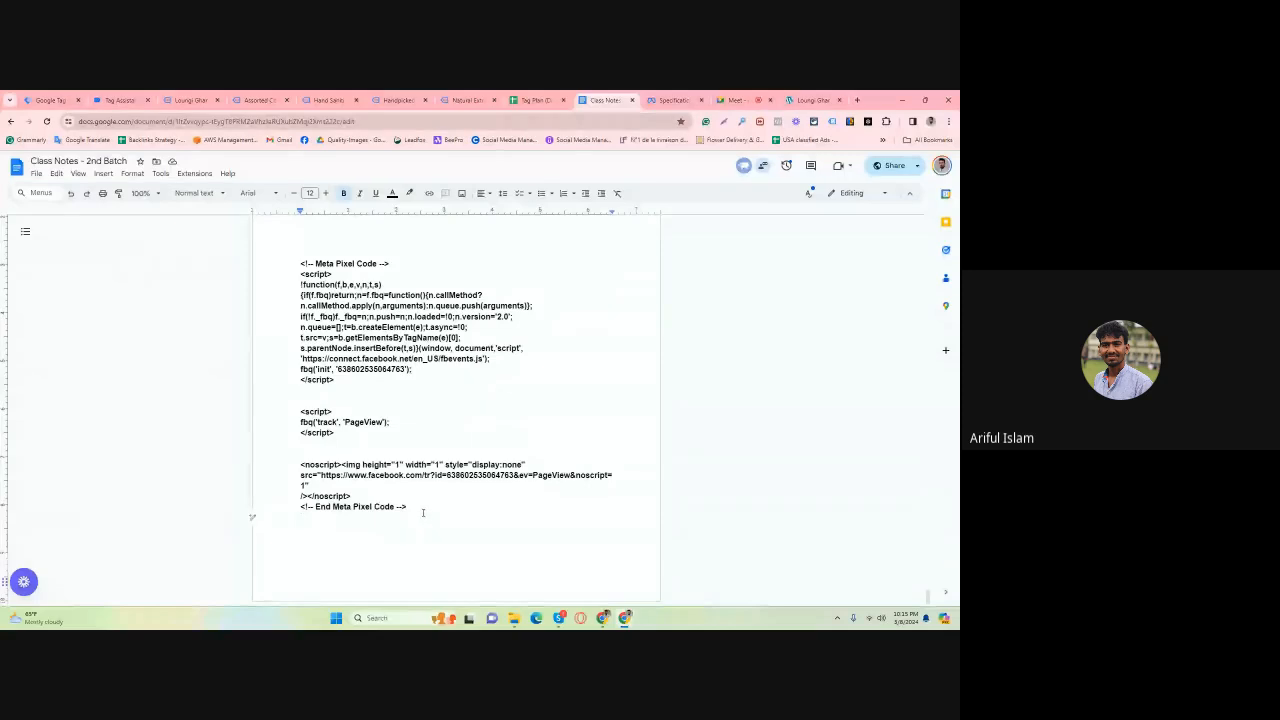
# Set the font of the whole Meta Pixel code block to Courier New.
pyautogui.moveTo(423, 506); pyautogui.dragTo(284, 257)
pyautogui.click(258, 193)
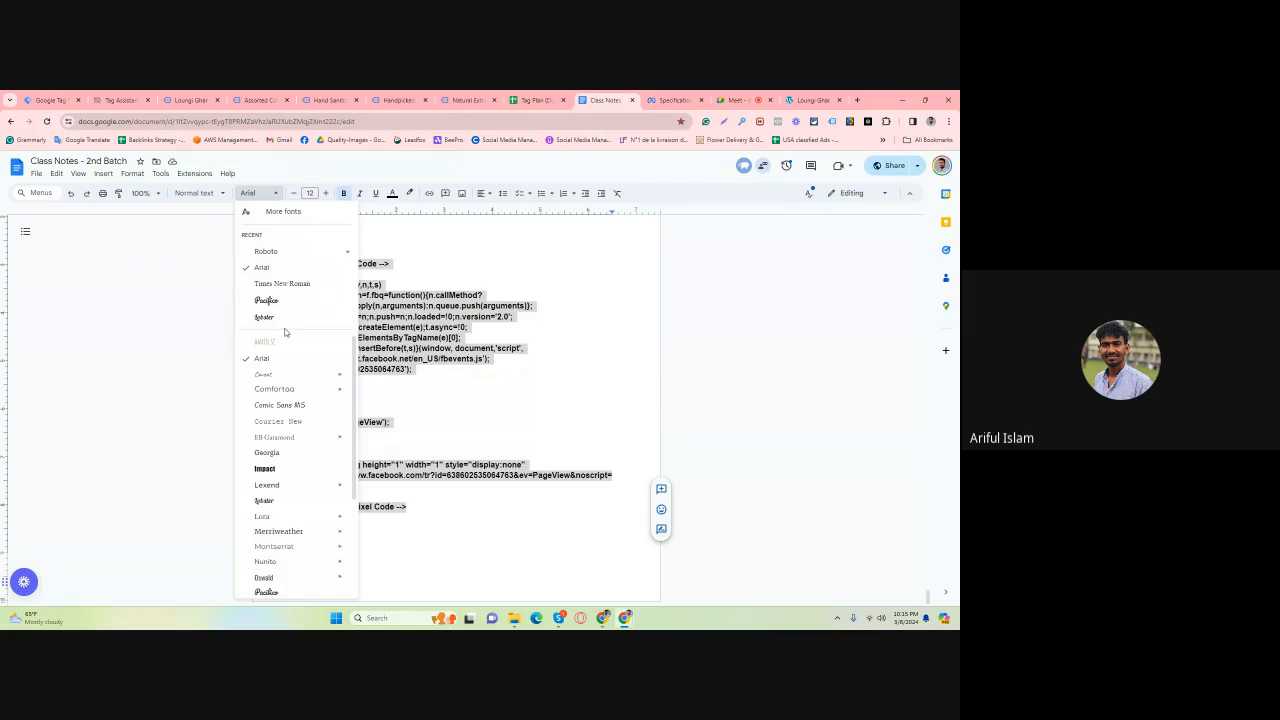
pyautogui.click(281, 421)
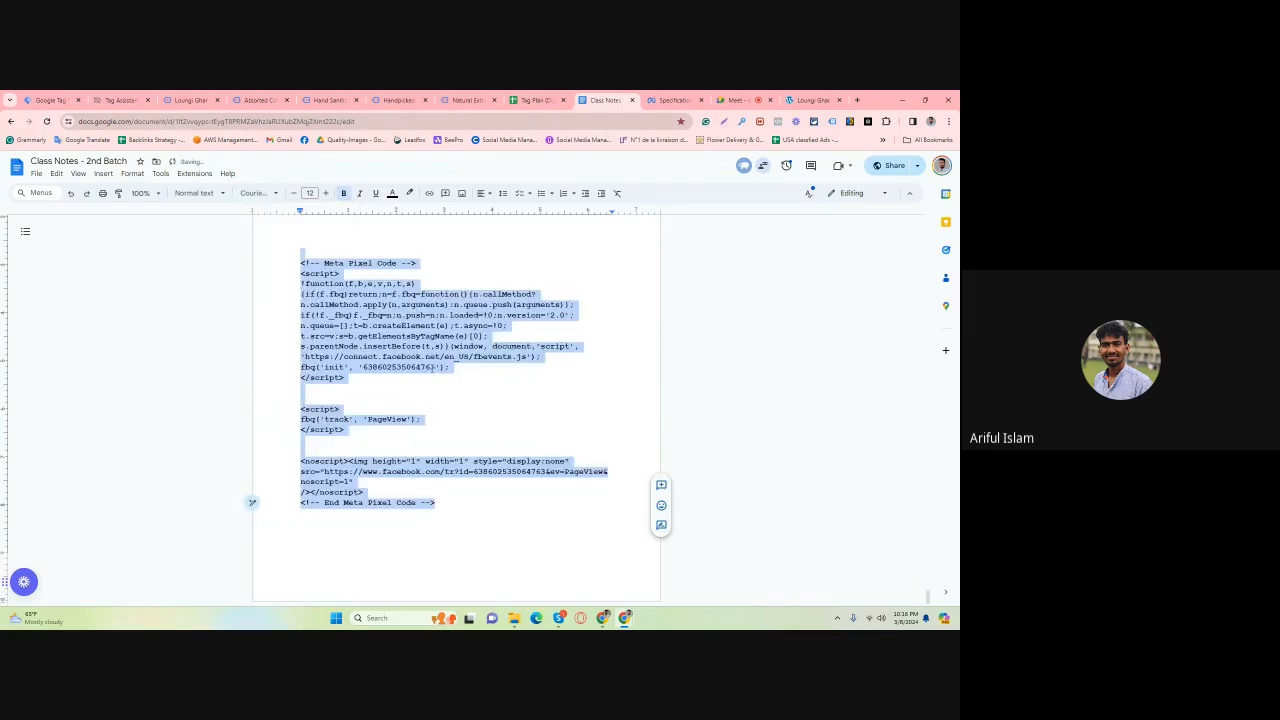
# Below the Meta Pixel code, add a "Homework:" heading with the first item "Create Google tag Manager".
pyautogui.click(325, 543)
pyautogui.scroll(3, 325, 543)
pyautogui.scroll(-3, 325, 543)
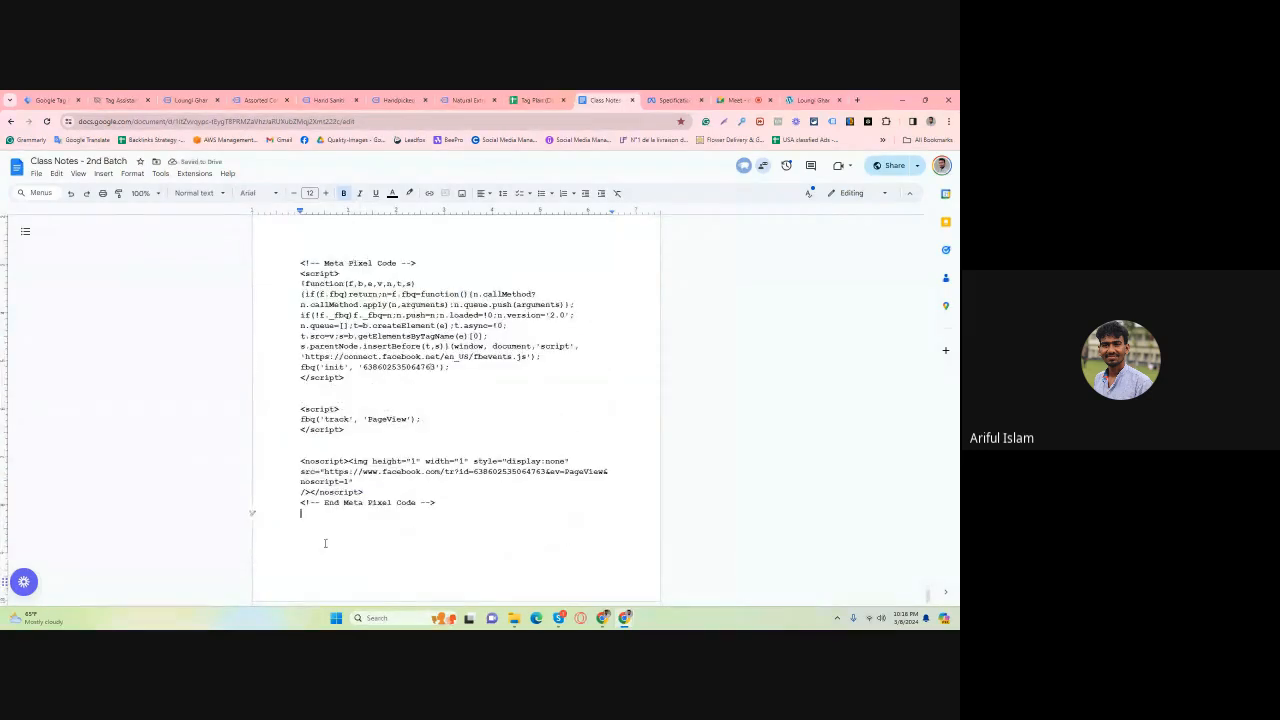
pyautogui.press('Return')
pyautogui.write('Homework:')
pyautogui.press('Return')
pyautogui.write('Create')
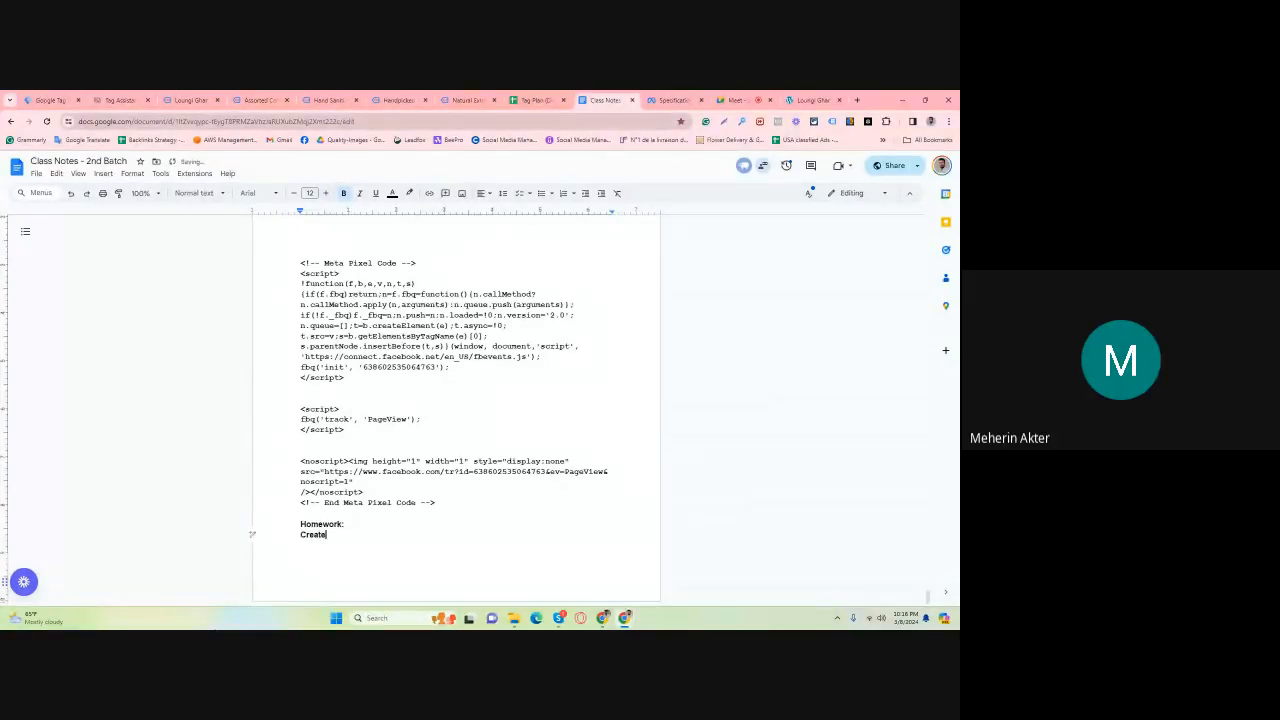
pyautogui.write(' Go')
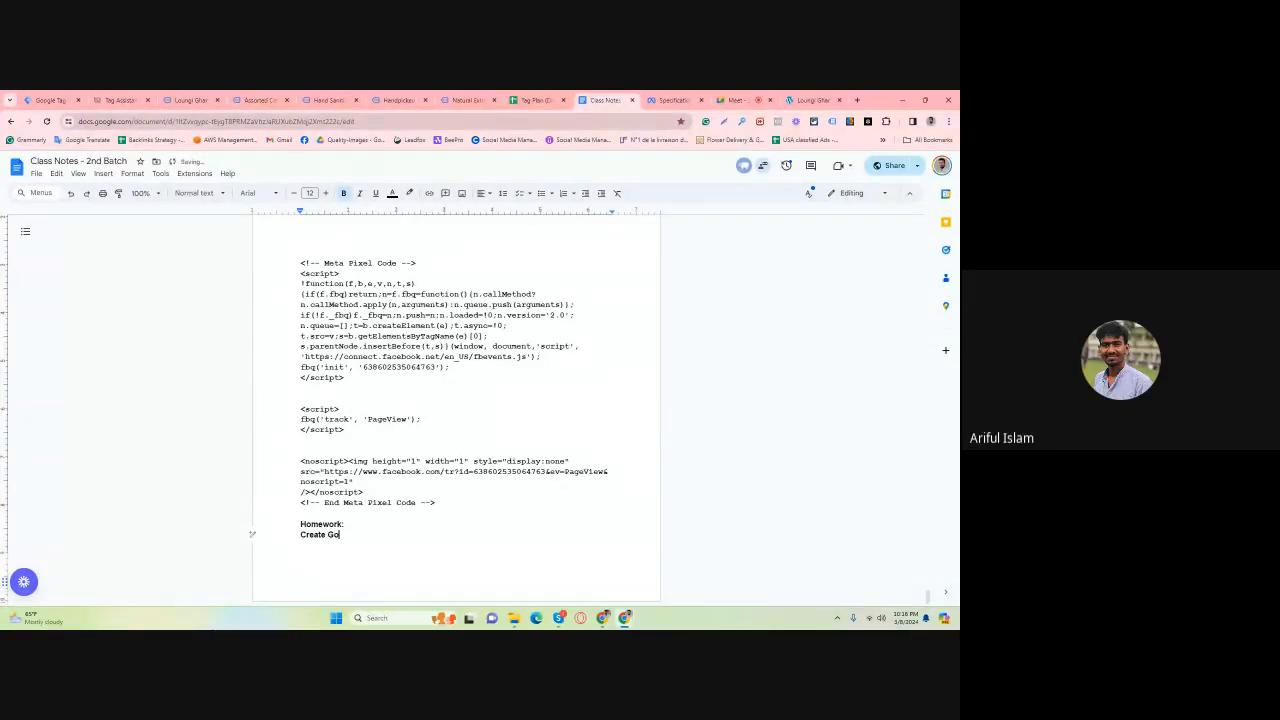
pyautogui.write('ogle tag Man')
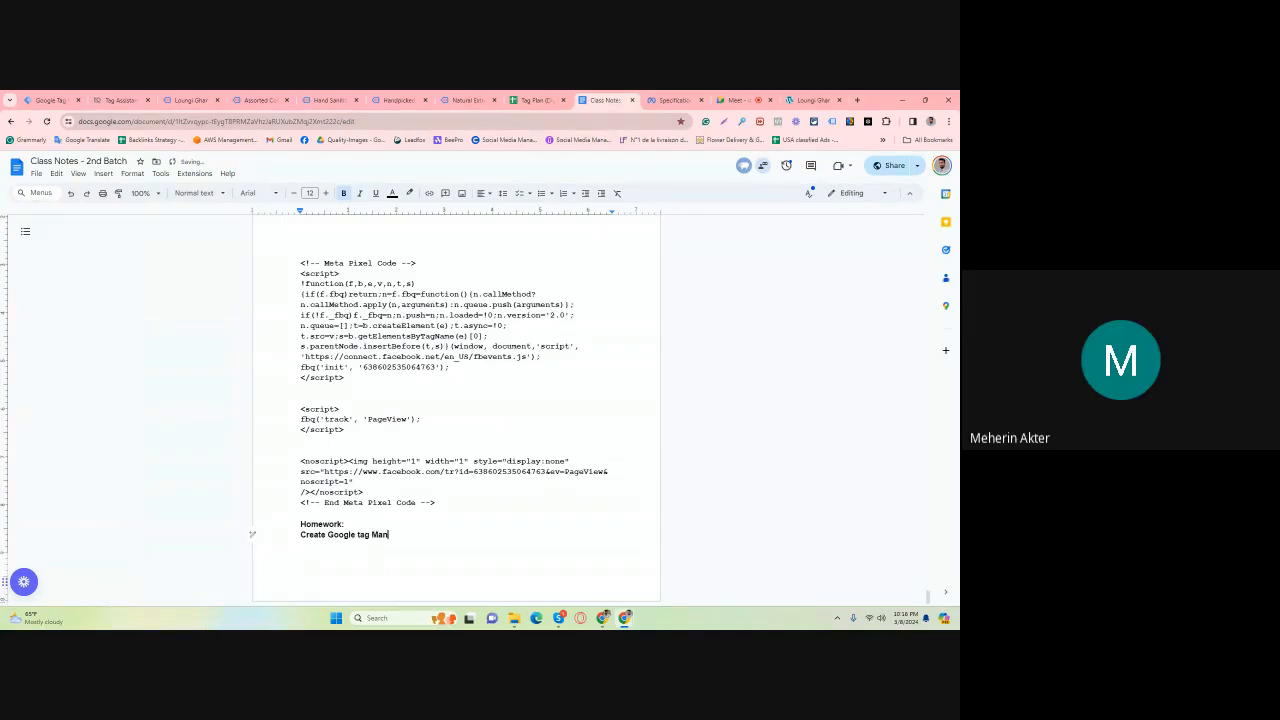
pyautogui.write('ager')
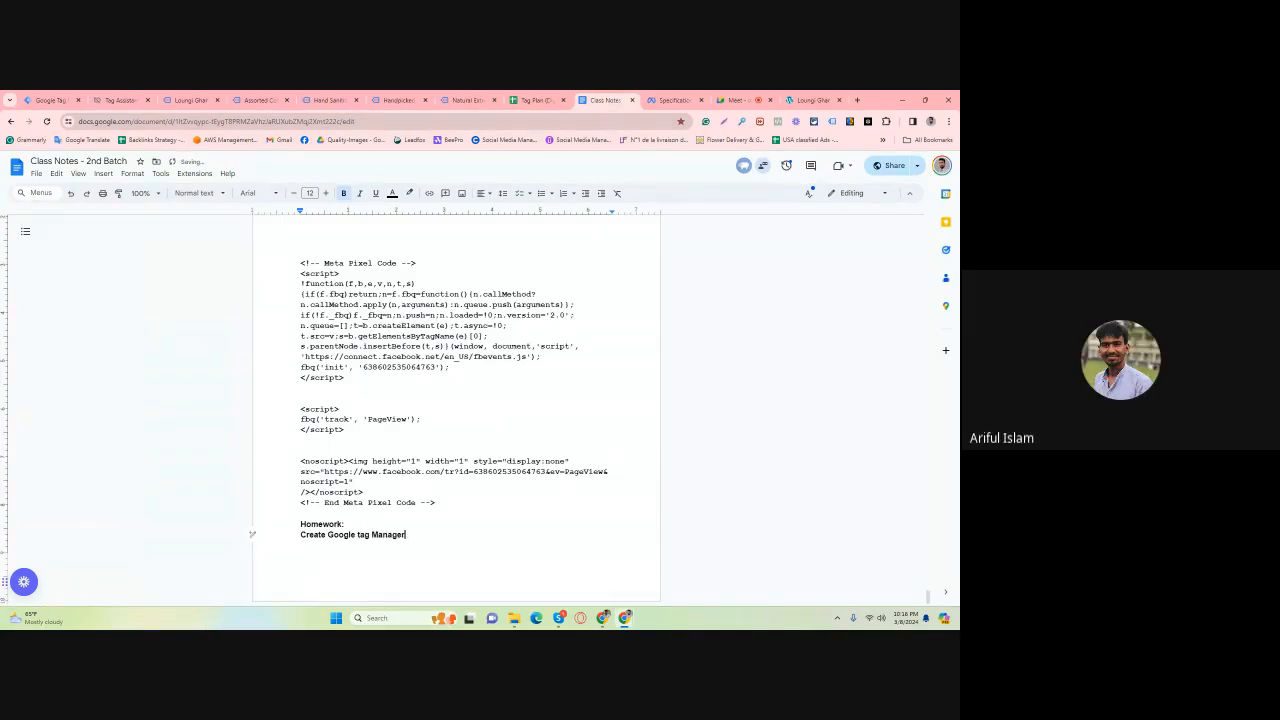
# Add the homework item "Install GTM in WordPress" and start an empty line below it.
pyautogui.press('Return')
pyautogui.write('Ins')
pyautogui.write('tall GTM')
pyautogui.write(' on')
pyautogui.press('BackSpace')
pyautogui.press('BackSpace')
pyautogui.press('BackSpace')
pyautogui.write('in WordPress')
pyautogui.hotkey('ctrl', 'Return')
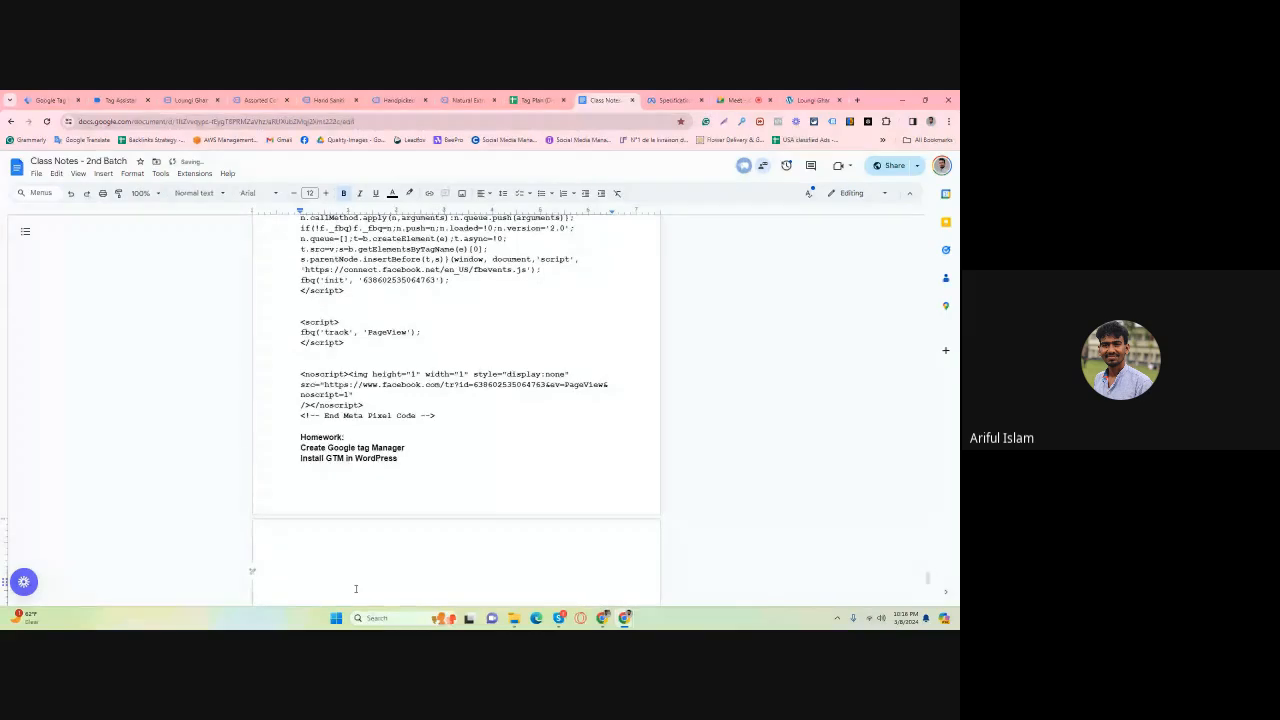
# Insert three blank lines above the Homework heading to push the section onto the following page.
pyautogui.click(296, 440)
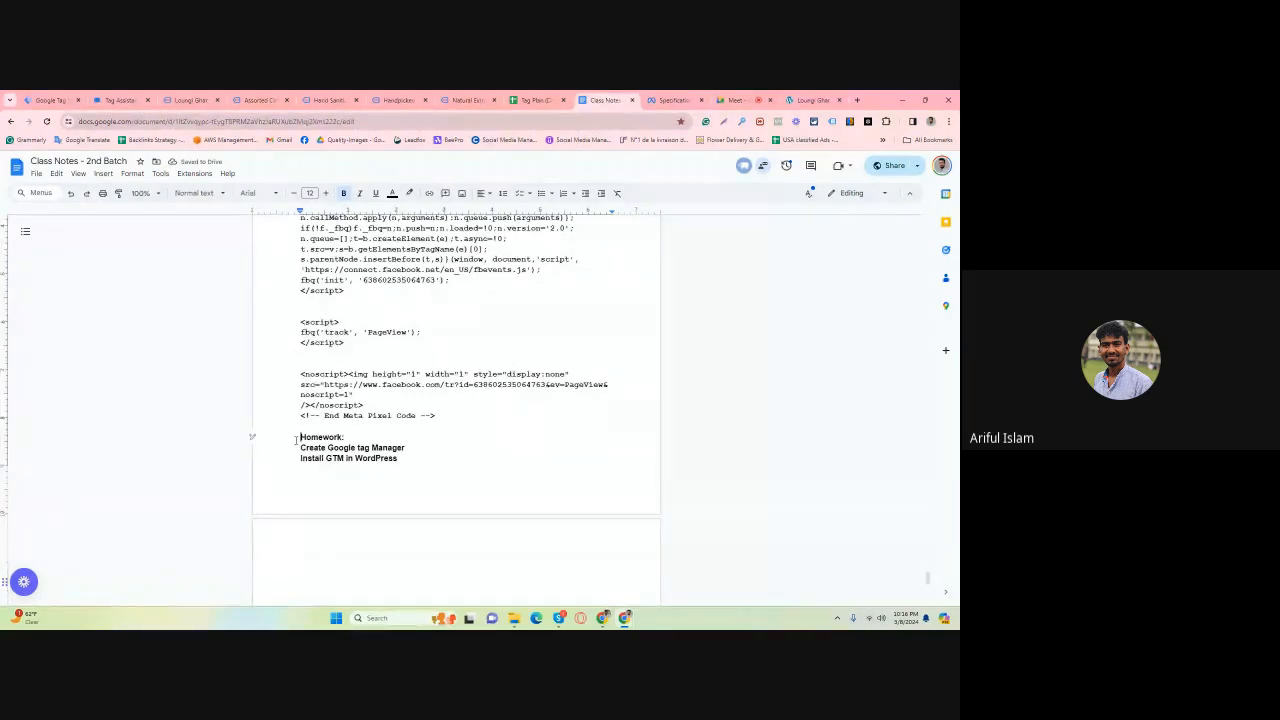
pyautogui.press('Return')
pyautogui.press('Return')
pyautogui.press('Return')
pyautogui.scroll(-3, 361, 548)
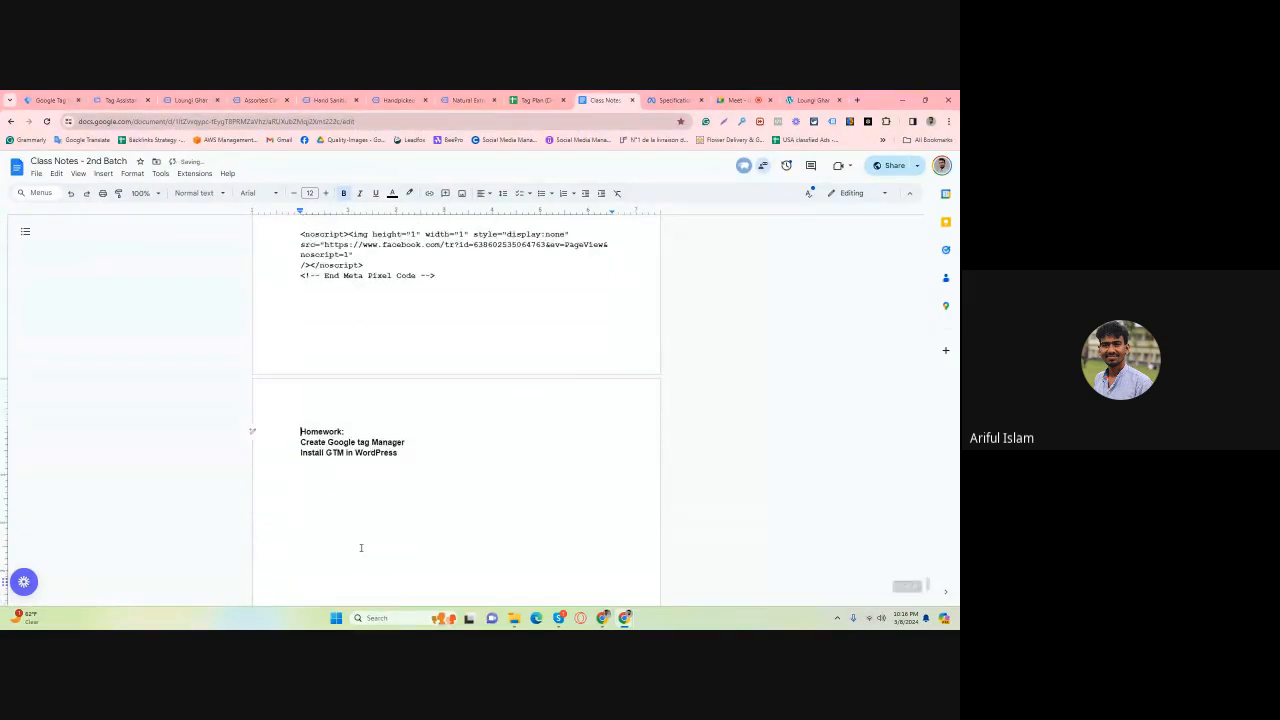
# Add the homework item "Create Pixel in Facebook Business manager" below the WordPress line.
pyautogui.click(402, 461)
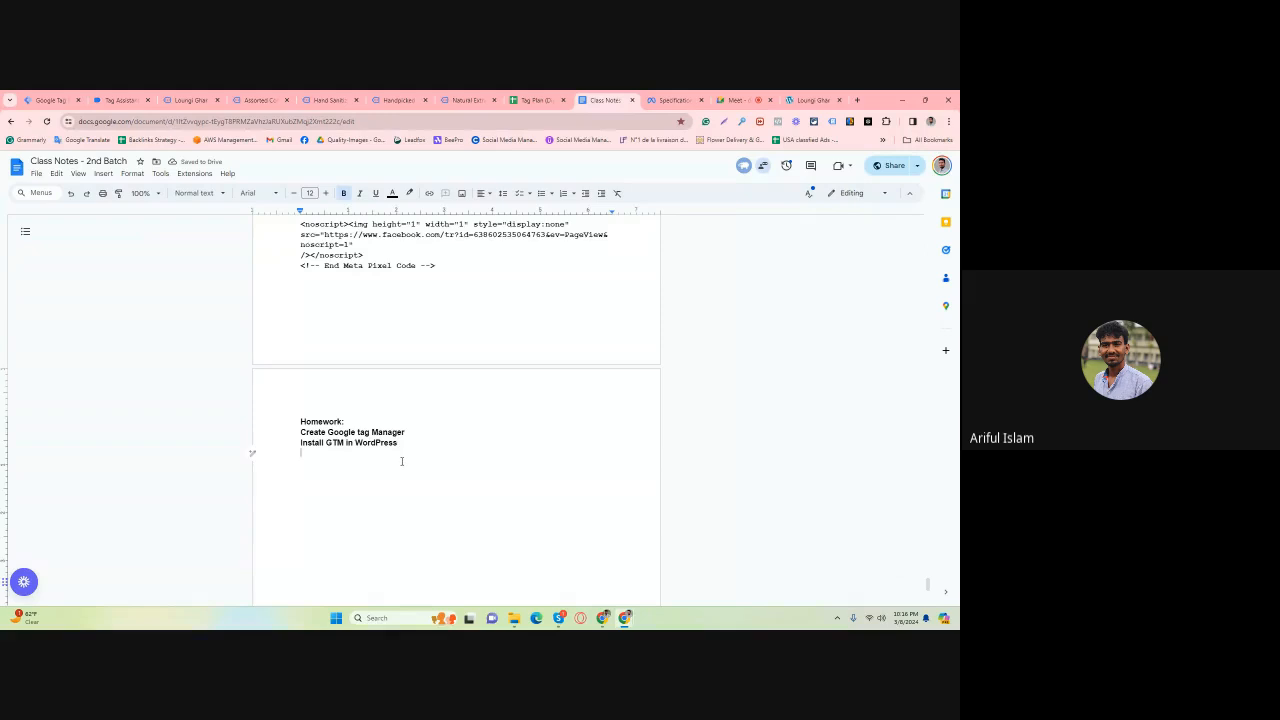
pyautogui.write('Create Pixe')
pyautogui.write('l in Facebook Business manage')
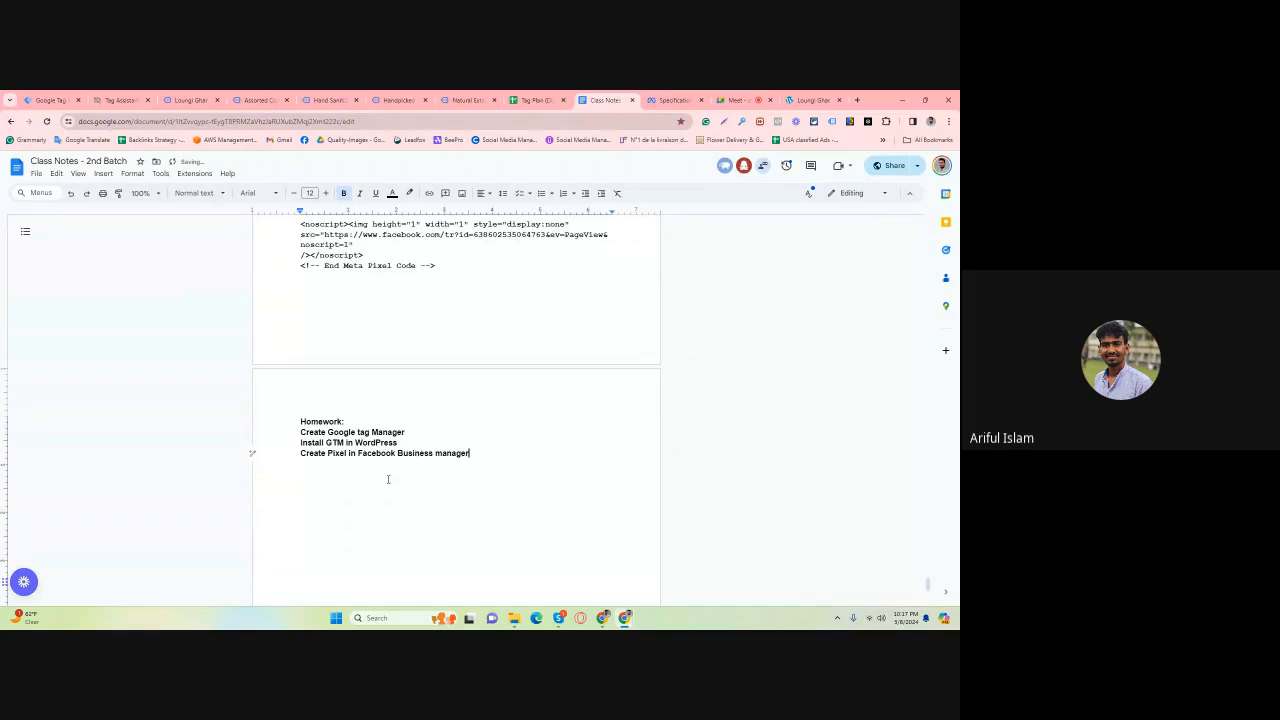
pyautogui.write('r')
# Add the homework item "Setup Facebook Base Pixel in Google Tag Manager" on a new line.
pyautogui.press('Return')
pyautogui.write('Setup Facebio')
pyautogui.press('BackSpace')
pyautogui.write('ok Baser')
pyautogui.press('BackSpace')
pyautogui.write('Pixel in Google Tag Manager')
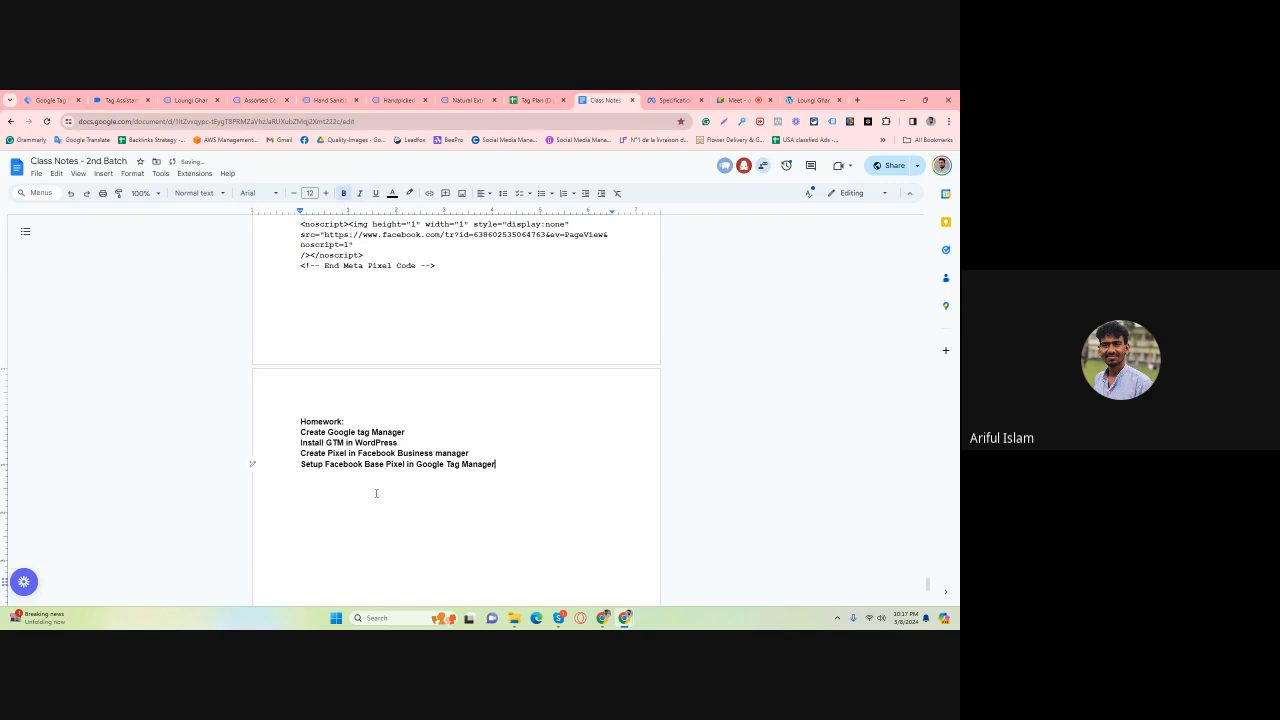
# Add the last homework item "Page View Tag setup in google Tag Manager" on a new line.
pyautogui.press('Return')
pyautogui.write('A')
pyautogui.press('BackSpace')
pyautogui.press('BackSpace')
pyautogui.write('Page View Tag setup in google Tag Manager')
# Increase the Homework heading to font size 15 and underline it.
pyautogui.moveTo(345, 421); pyautogui.dragTo(299, 421)
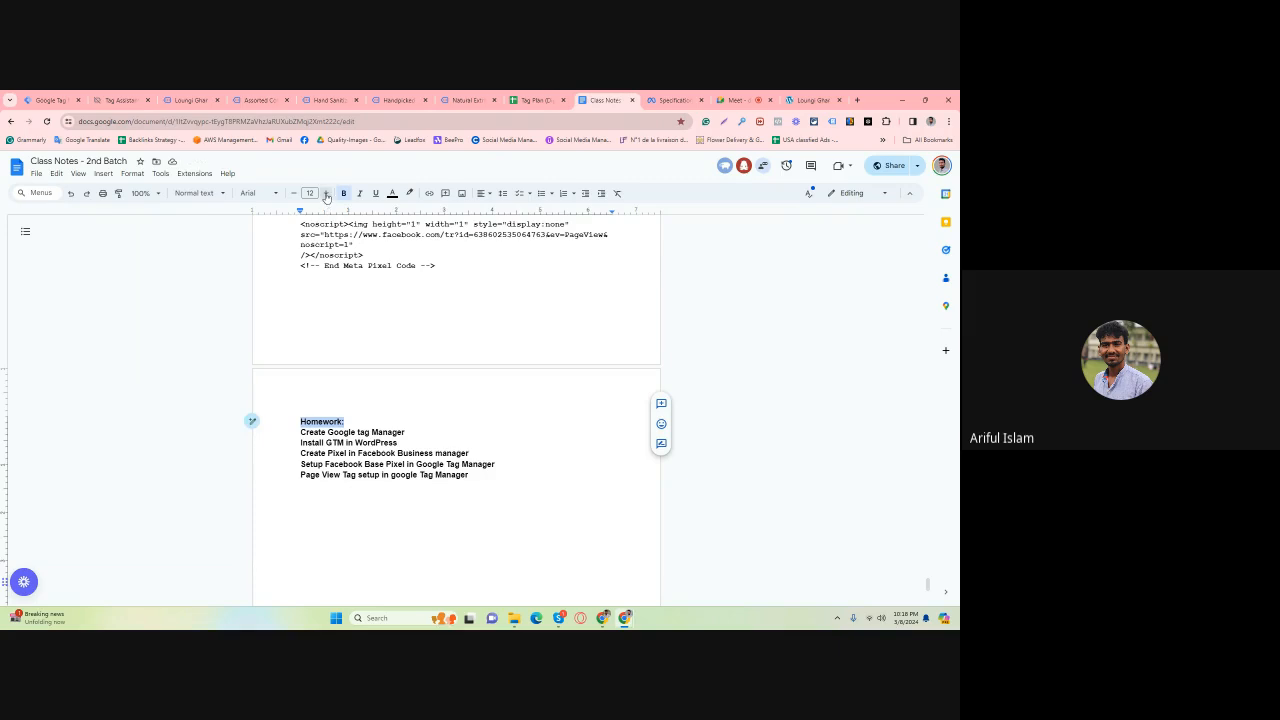
pyautogui.click(325, 193)
pyautogui.click(325, 193)
pyautogui.click(325, 193)
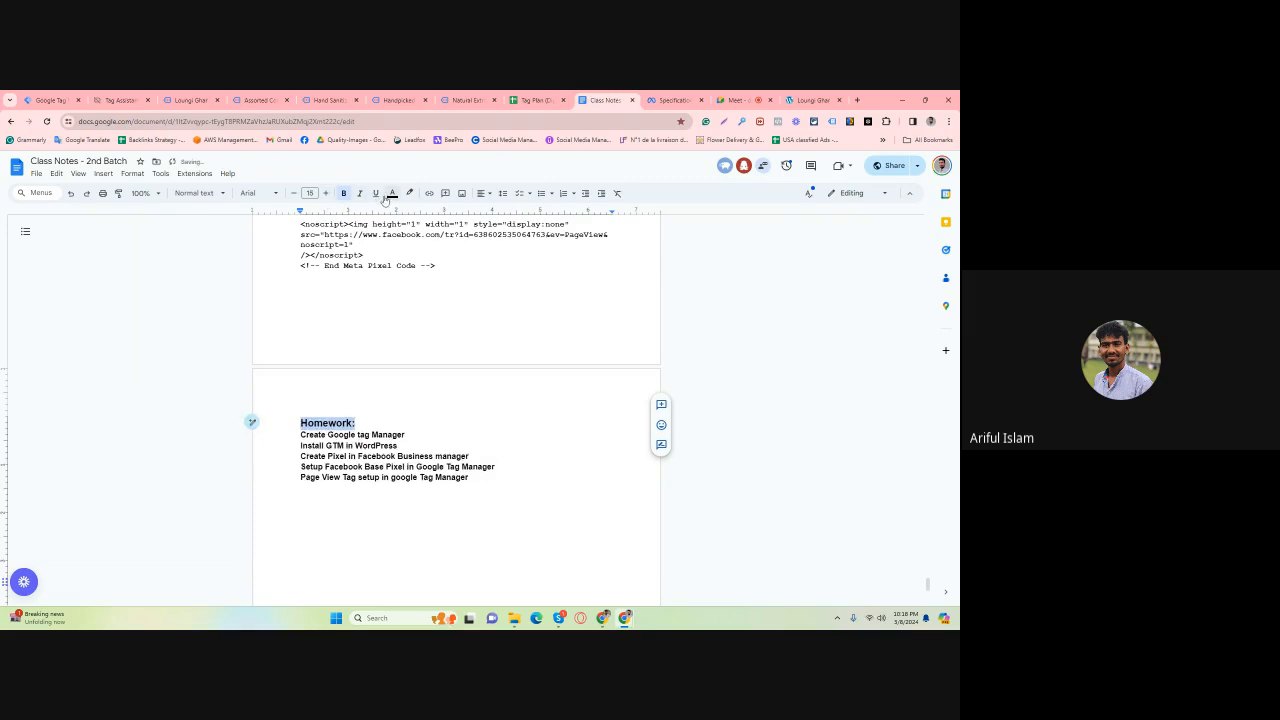
pyautogui.click(375, 193)
pyautogui.click(365, 423)
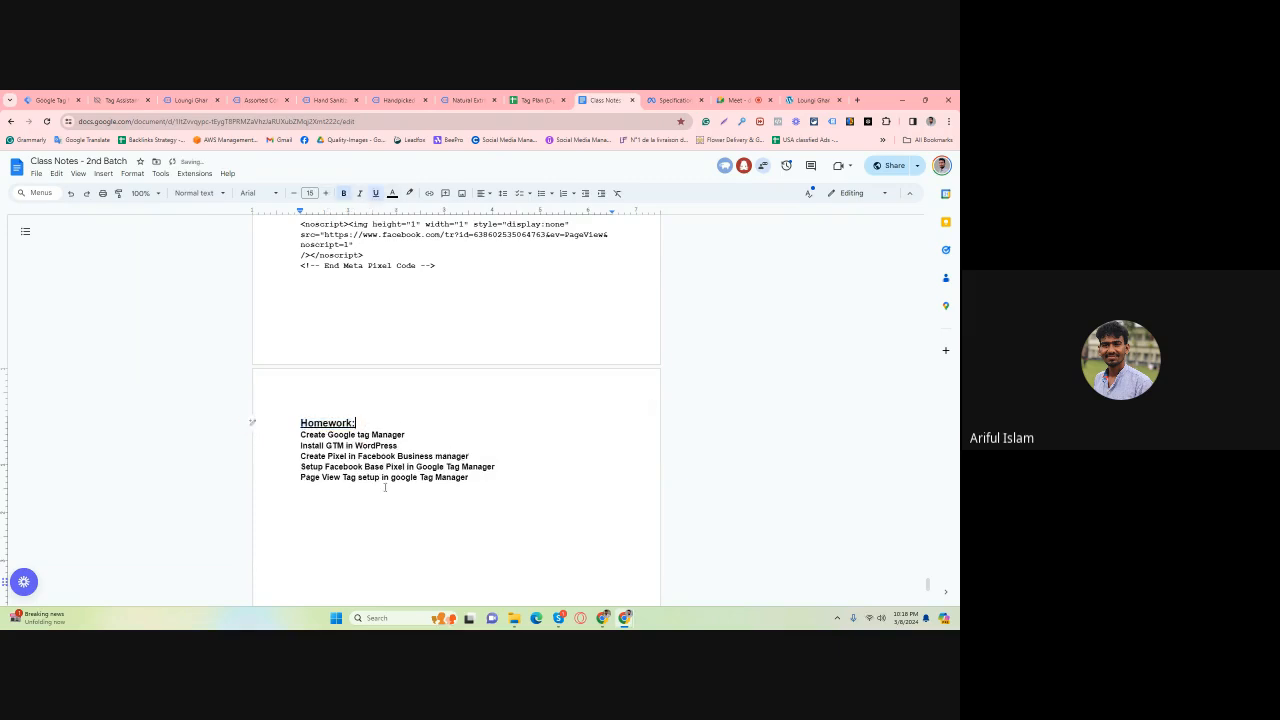
# Turn the five homework items into a bulleted list and remove their bold formatting.
pyautogui.moveTo(301, 434); pyautogui.dragTo(478, 478)
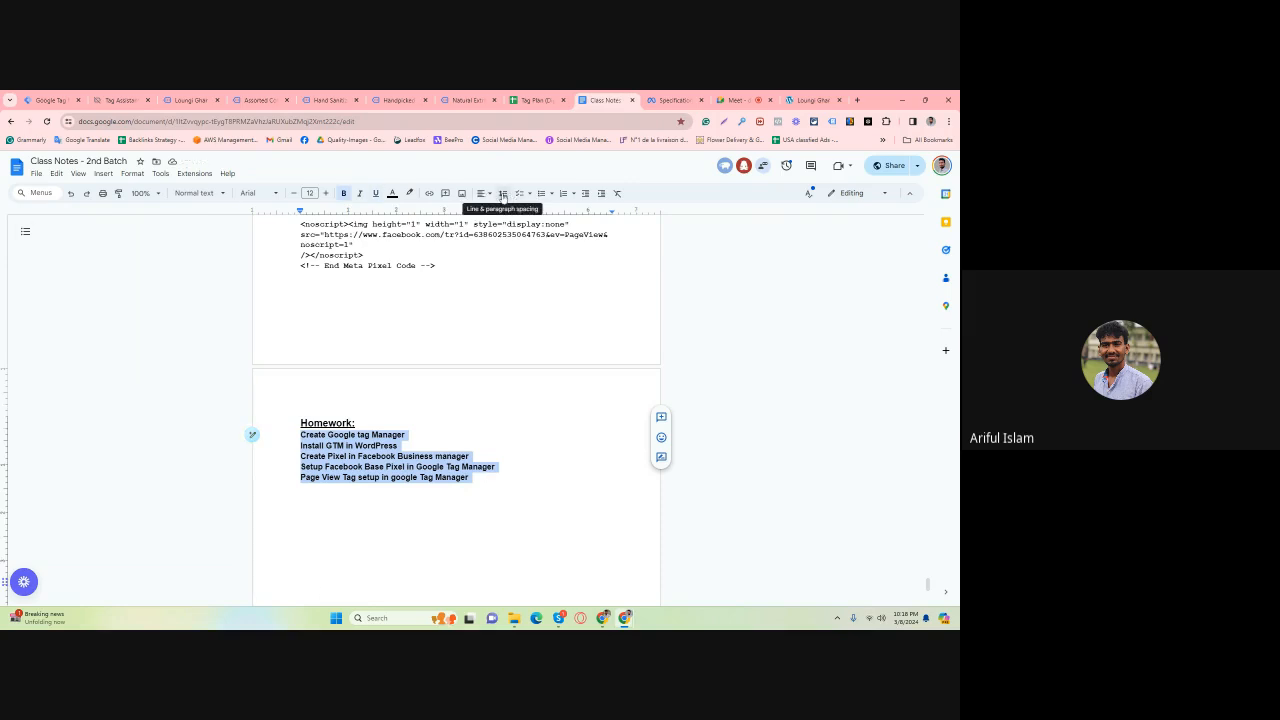
pyautogui.click(541, 193)
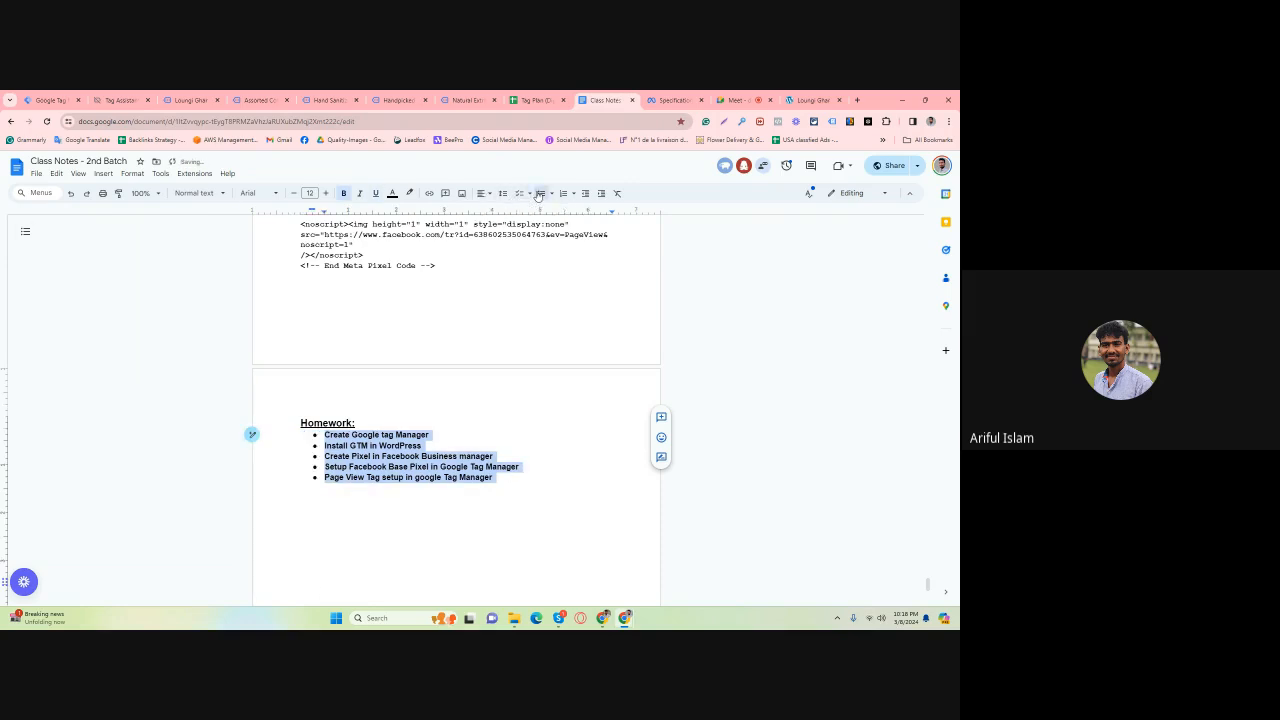
pyautogui.click(422, 446)
pyautogui.moveTo(499, 479); pyautogui.dragTo(325, 434)
pyautogui.click(343, 193)
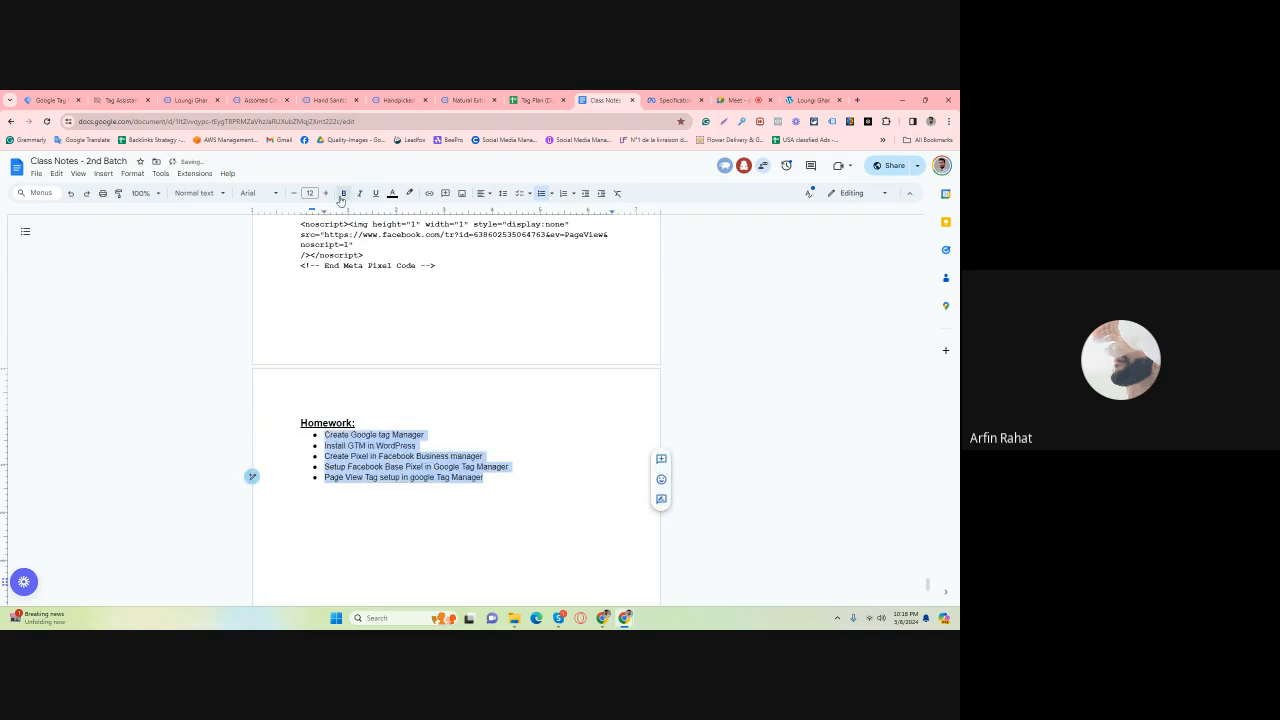
pyautogui.click(464, 407)
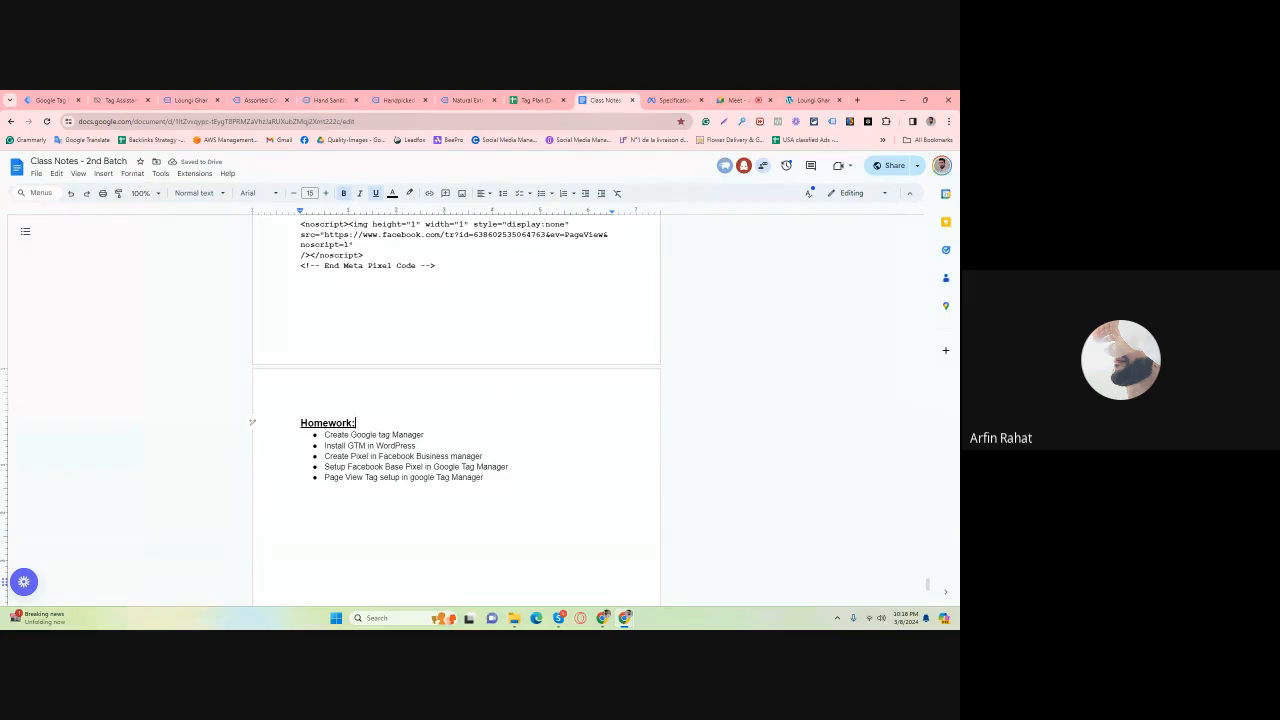
# Open the Tag Plan (Digital Skill BD) spreadsheet from its link under 22th Class in the notes.
pyautogui.scroll(10, 409, 455)
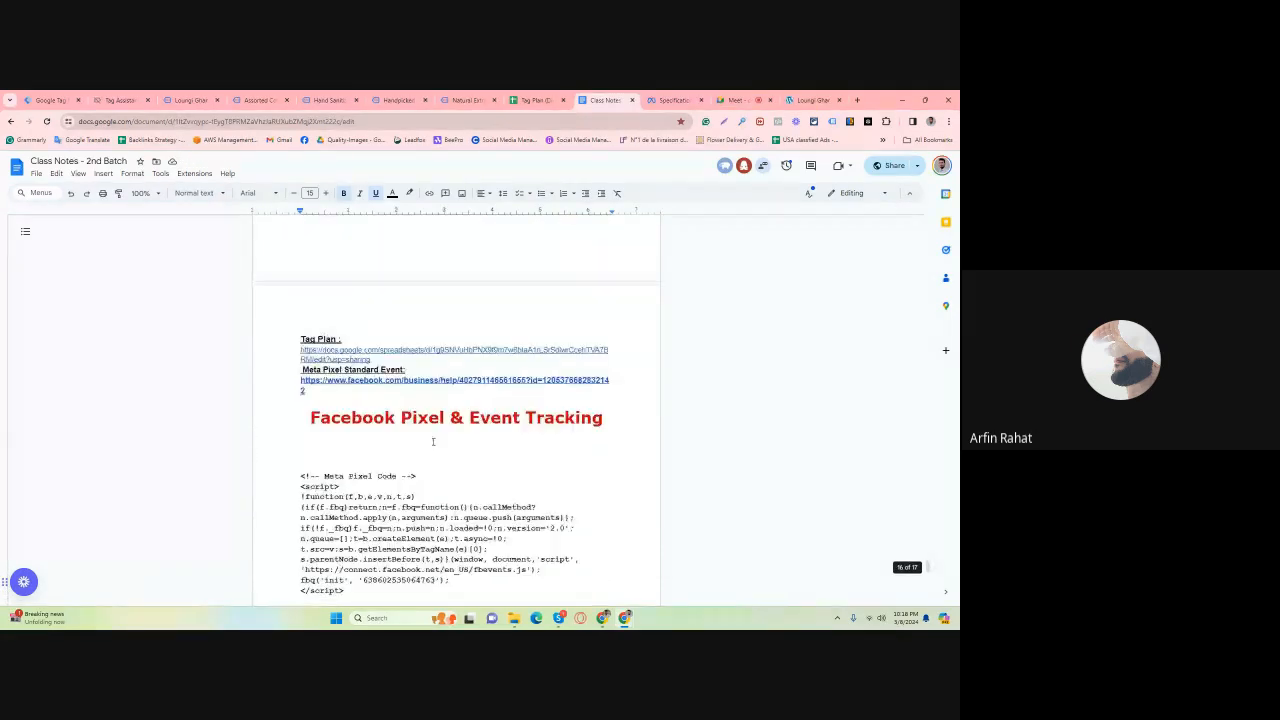
pyautogui.scroll(2, 434, 451)
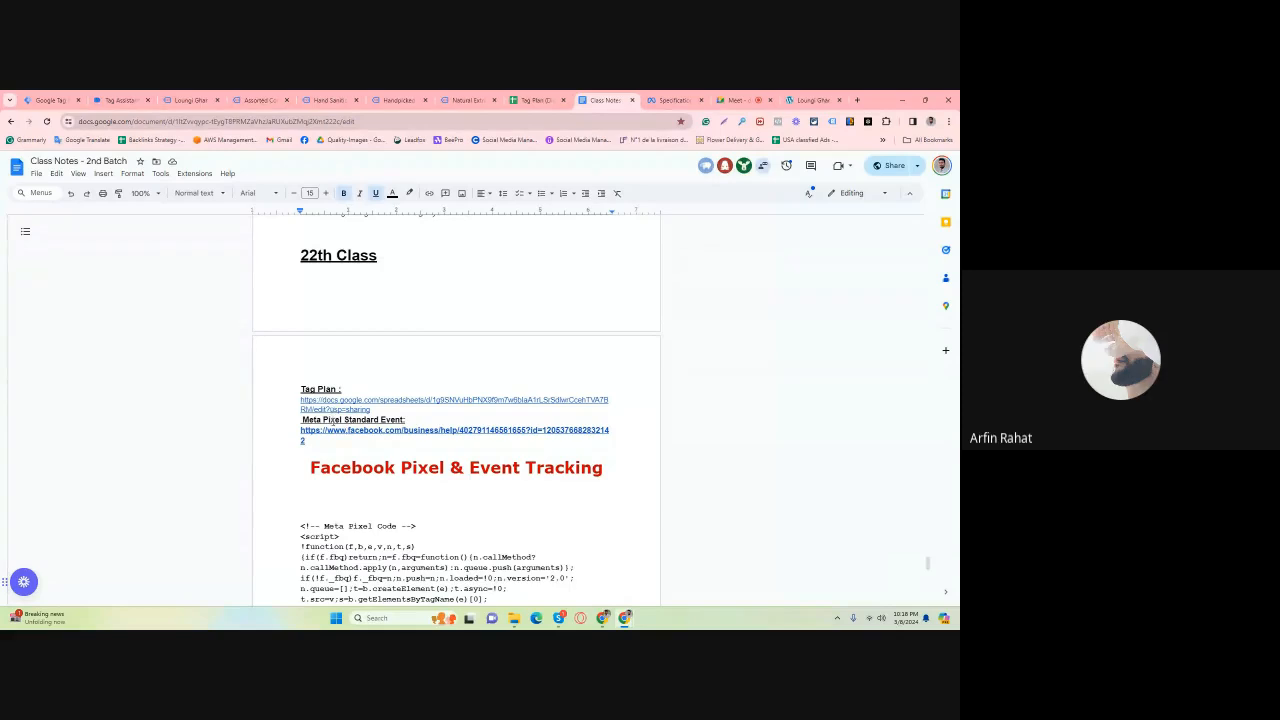
pyautogui.click(327, 402)
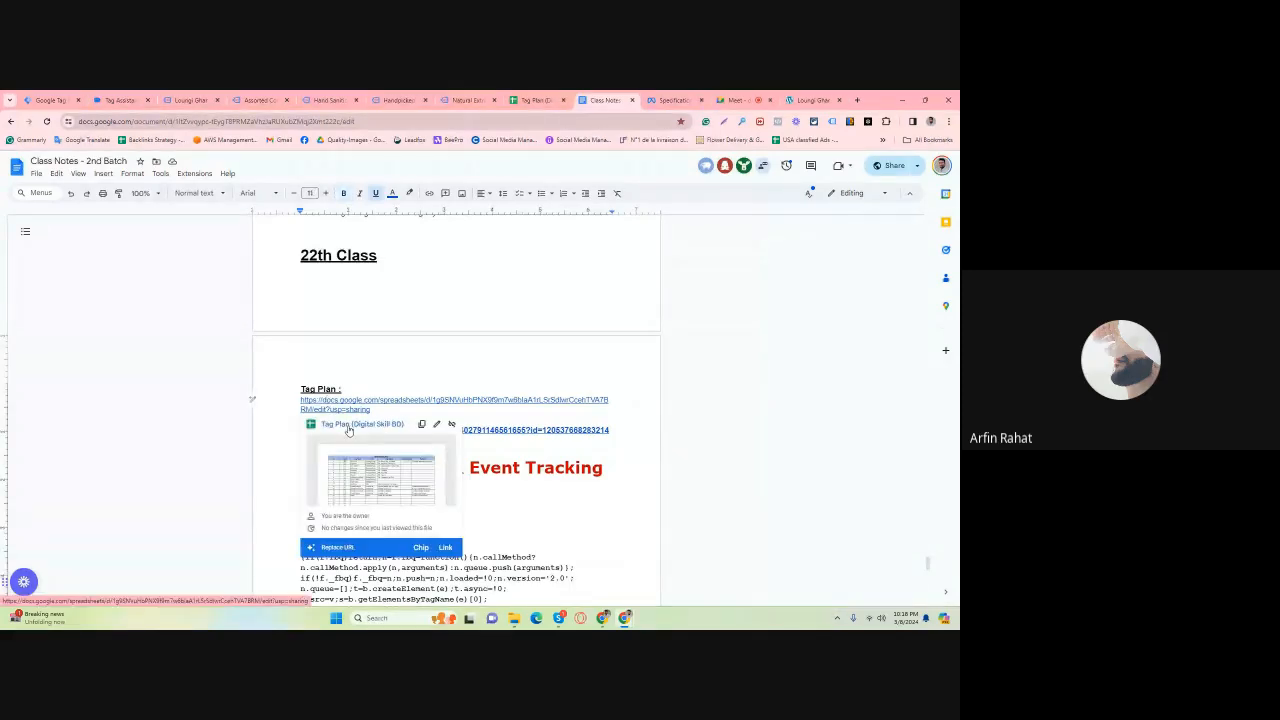
pyautogui.click(348, 428)
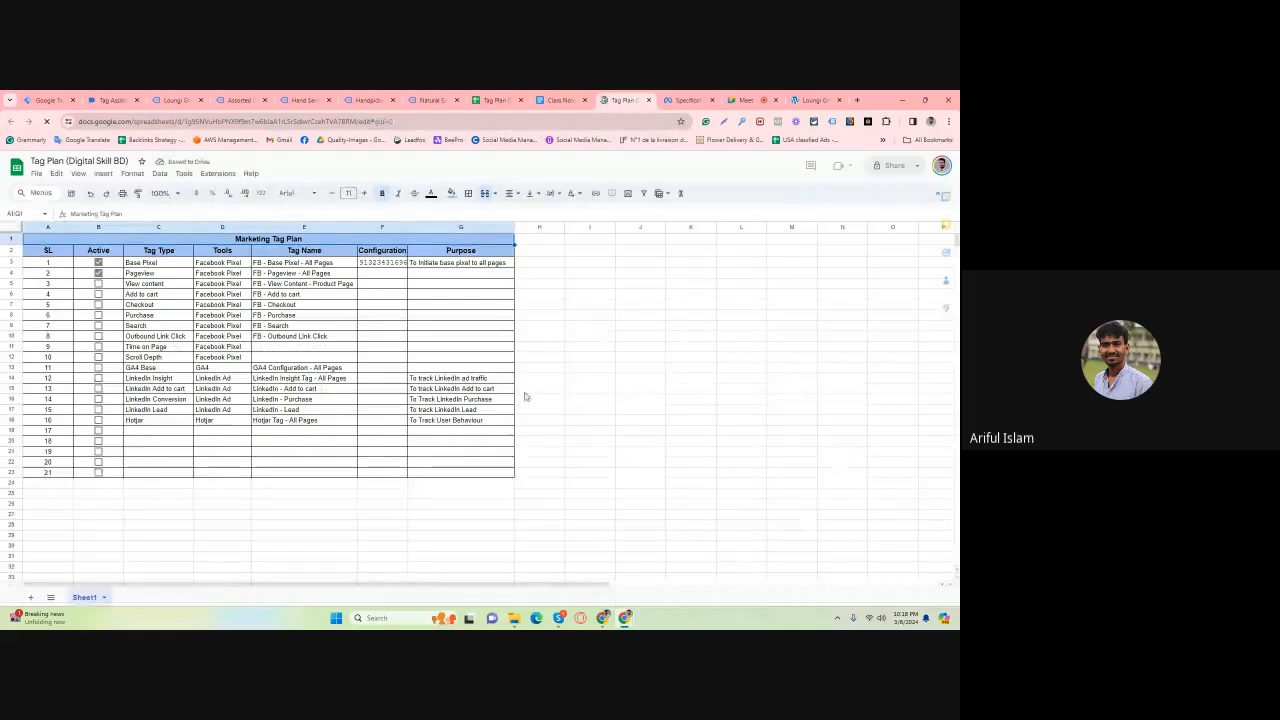
pyautogui.click(620, 323)
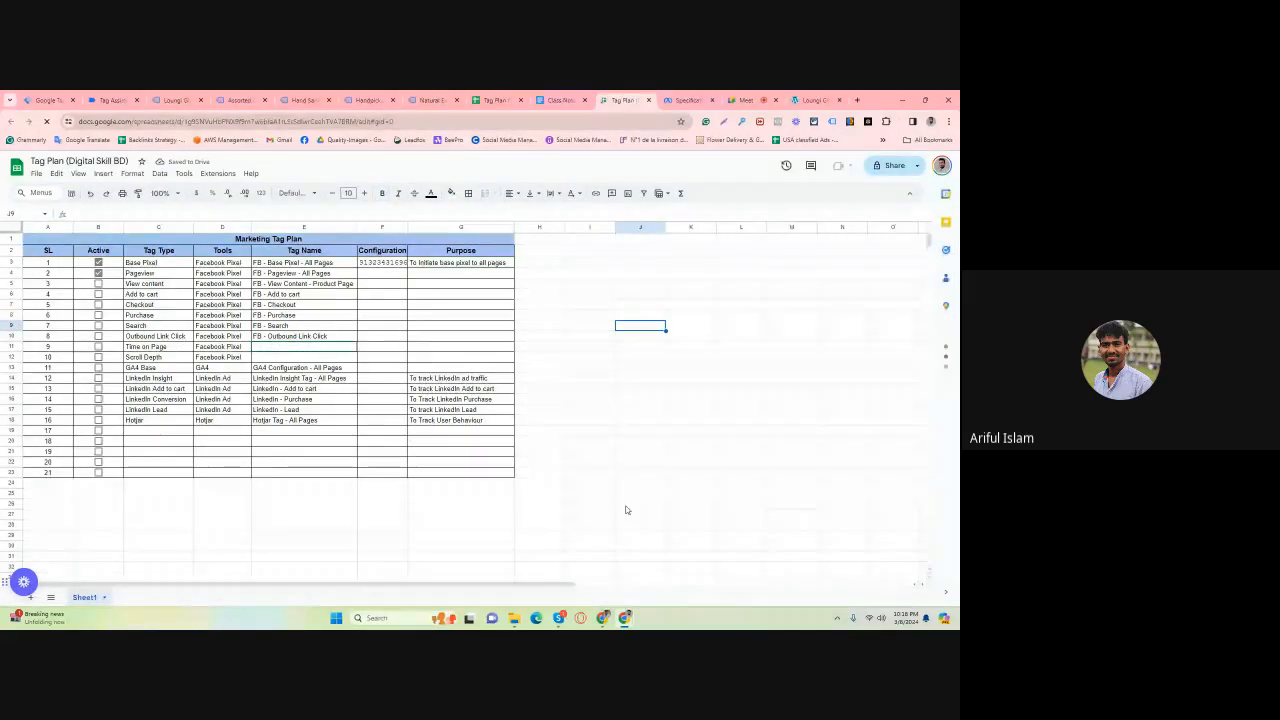
# Switch to the other browser window and show the 22th Class section of its Class Notes document.
pyautogui.click(603, 618)
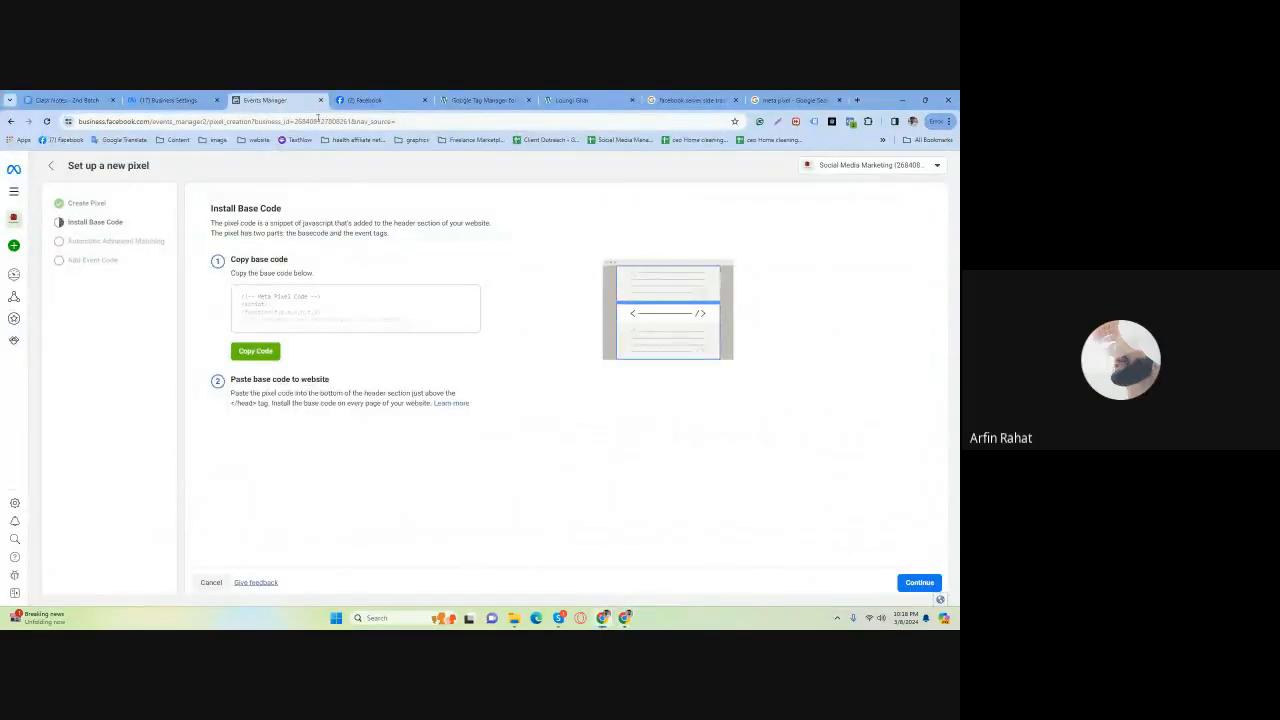
pyautogui.click(65, 100)
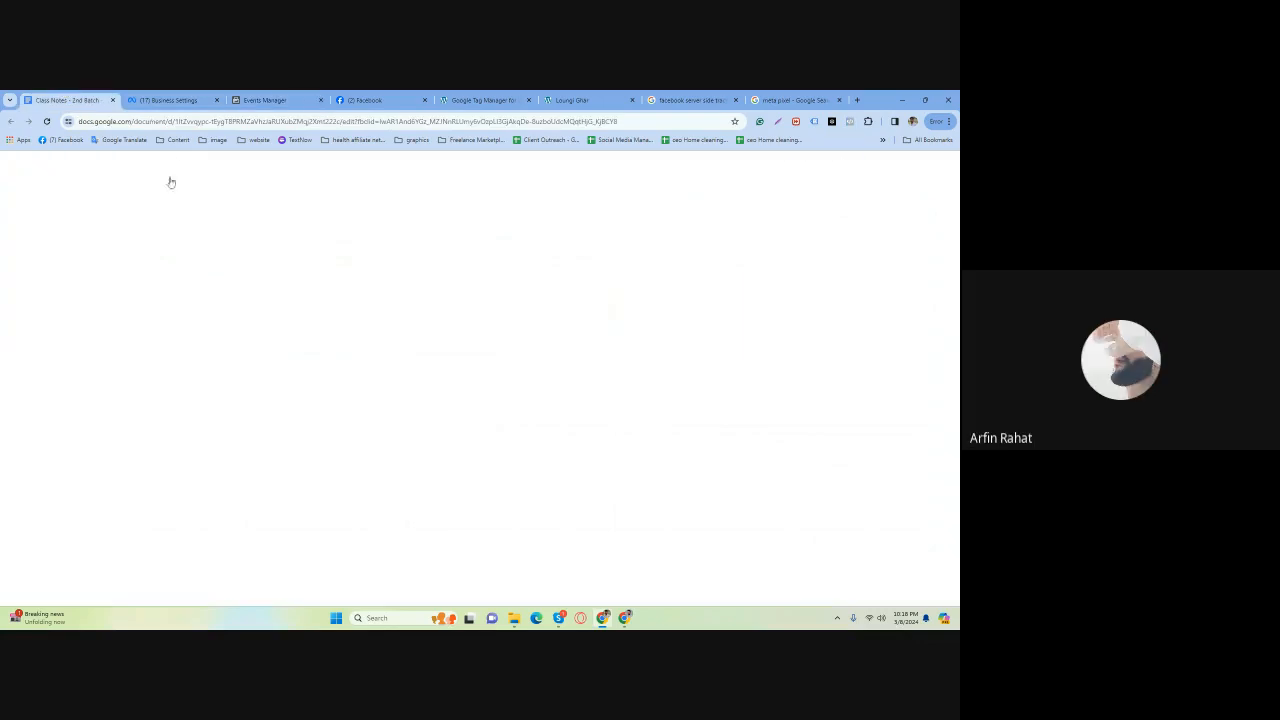
pyautogui.scroll(2, 340, 330)
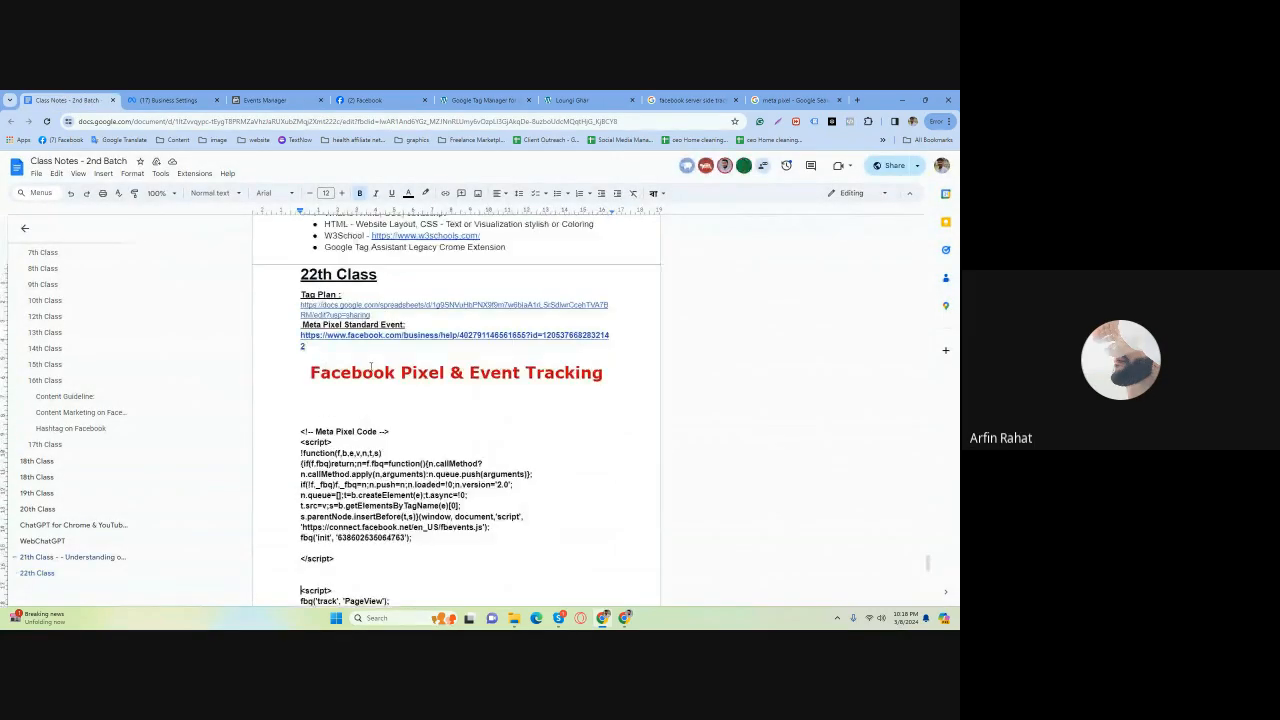
# Try to open the Tag Plan spreadsheet from its link under 22th Class in the notes.
pyautogui.click(348, 356)
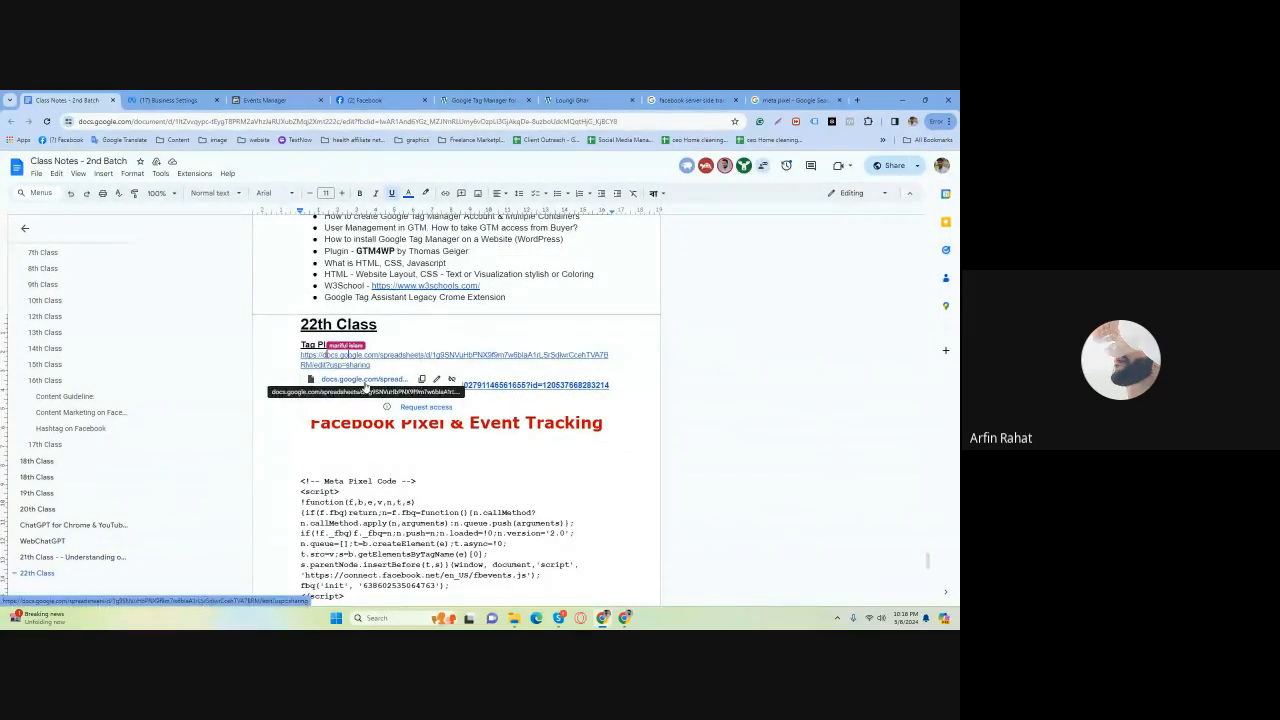
pyautogui.click(365, 386)
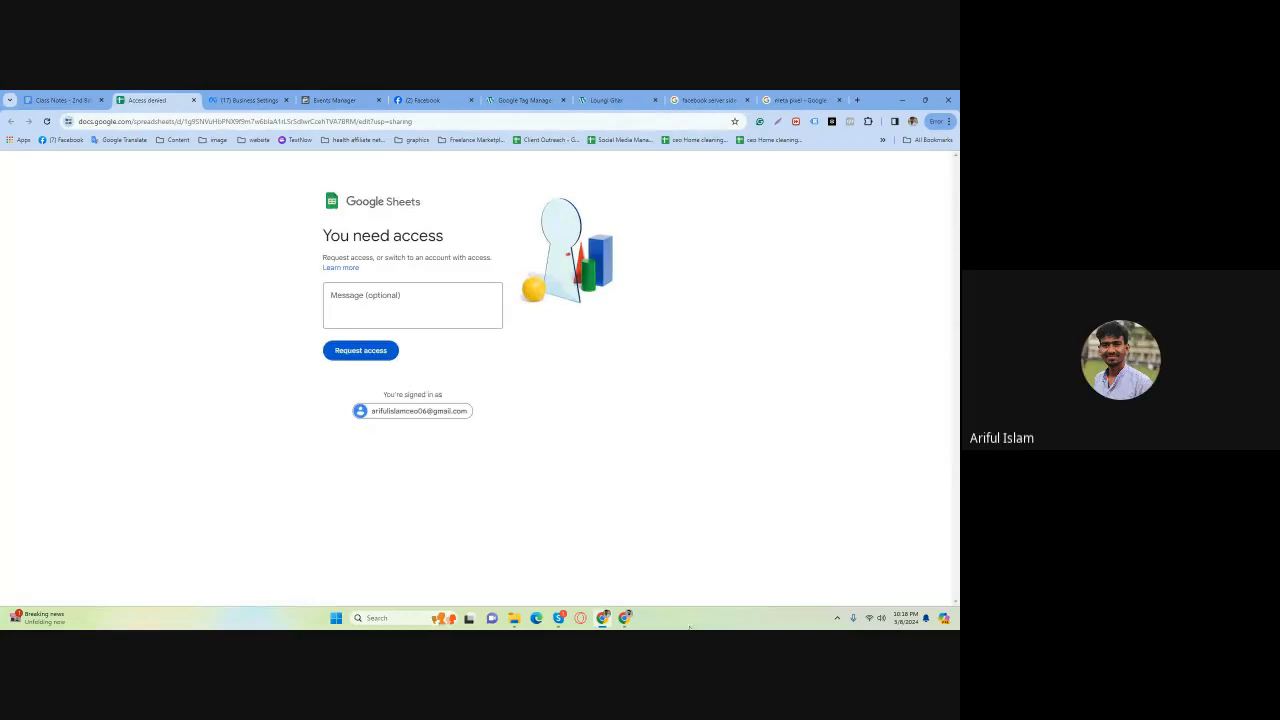
# Switch to the browser window with the Tag Plan (Digital Skill BD) spreadsheet, set its general access to Anyone with the link, and copy the link.
pyautogui.moveTo(626, 622)
pyautogui.click(565, 555)
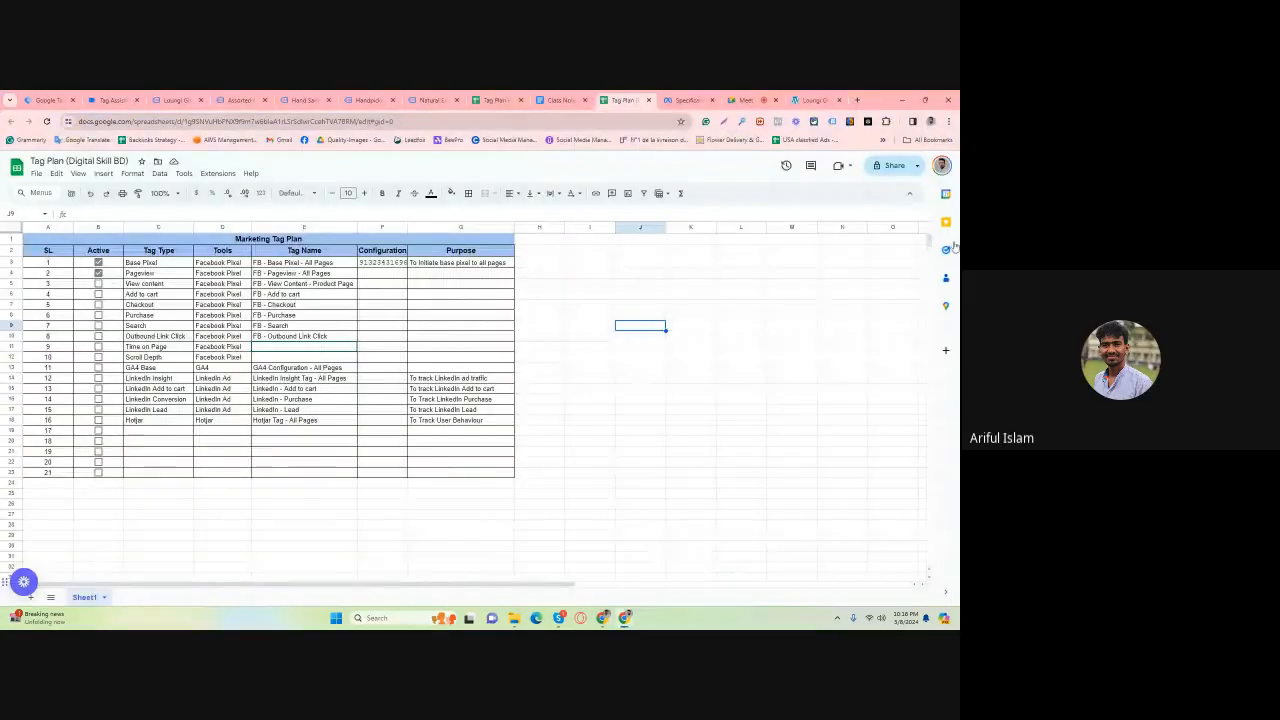
pyautogui.click(895, 167)
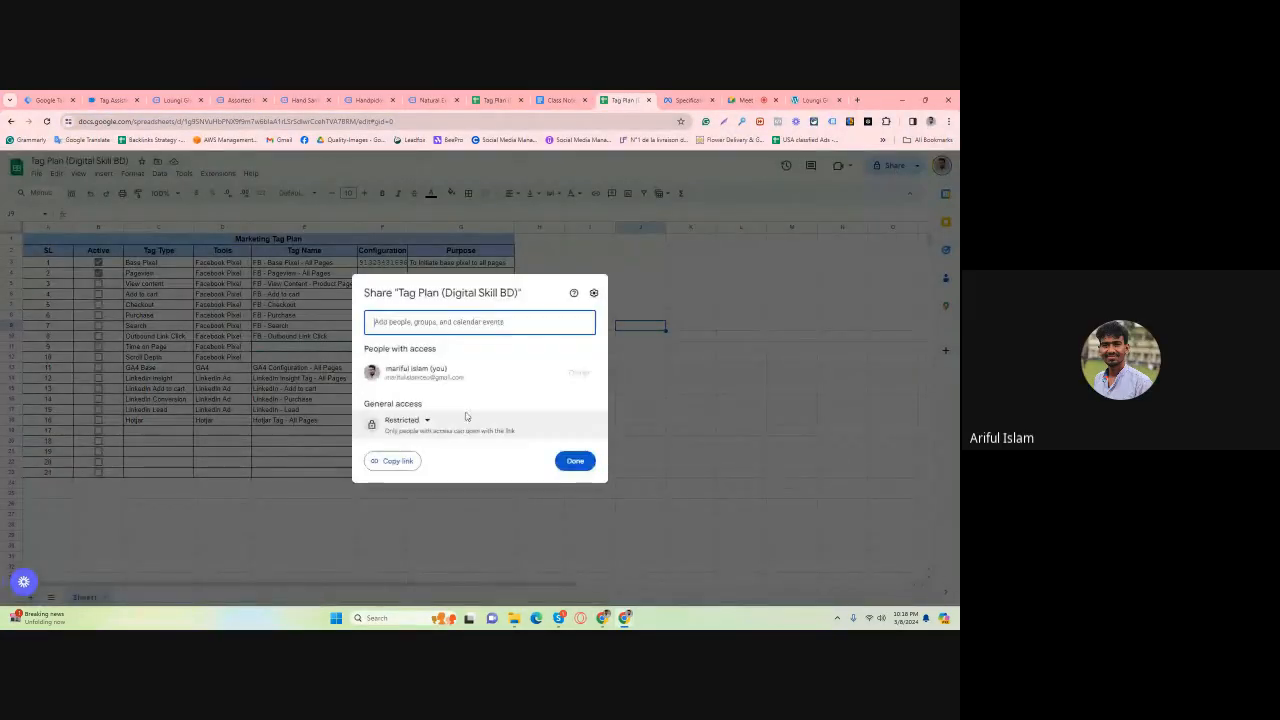
pyautogui.click(421, 423)
pyautogui.click(428, 463)
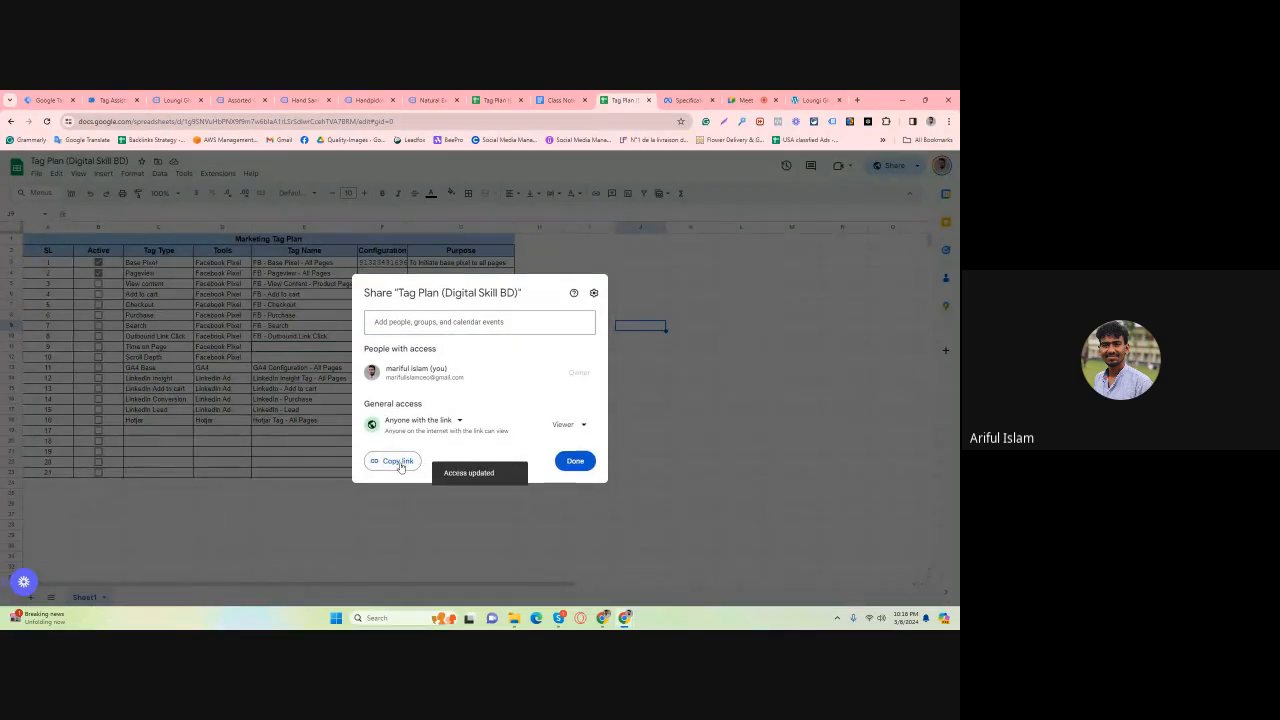
pyautogui.click(399, 462)
pyautogui.click(575, 461)
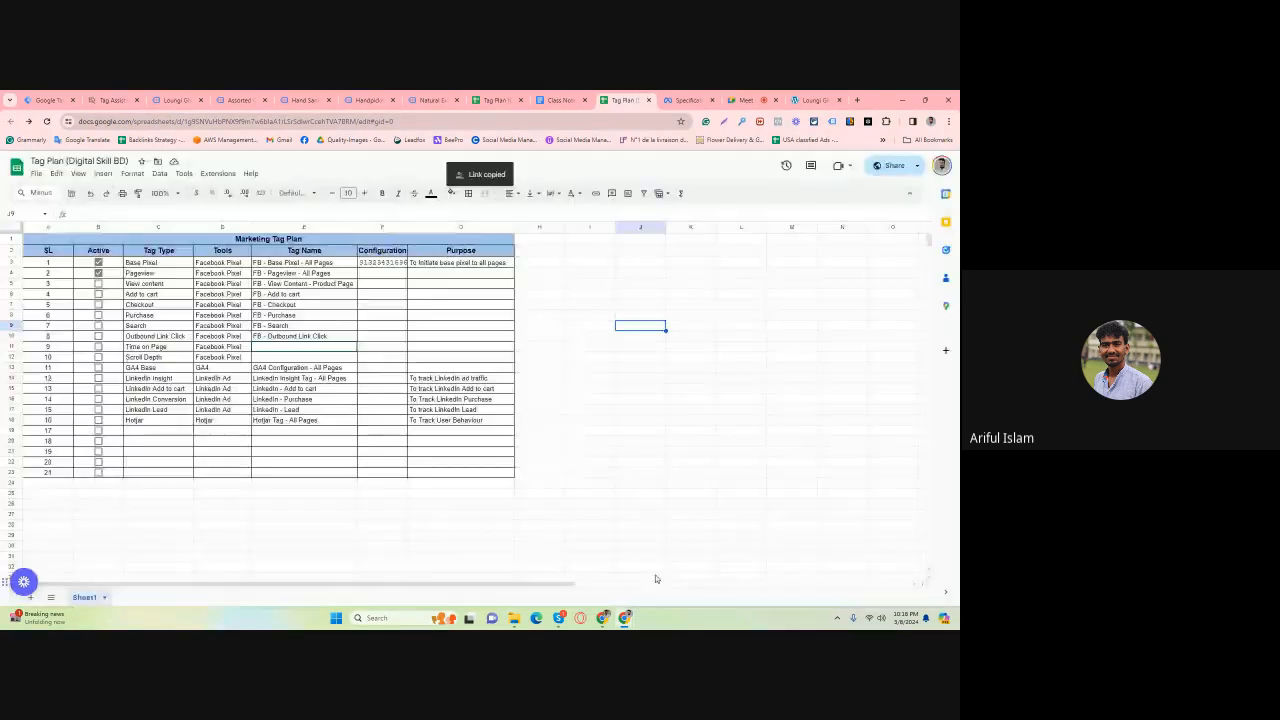
# Return to the other browser window, close the access request tab, and preview the Tag Plan link under 22th Class in the notes.
pyautogui.click(602, 617)
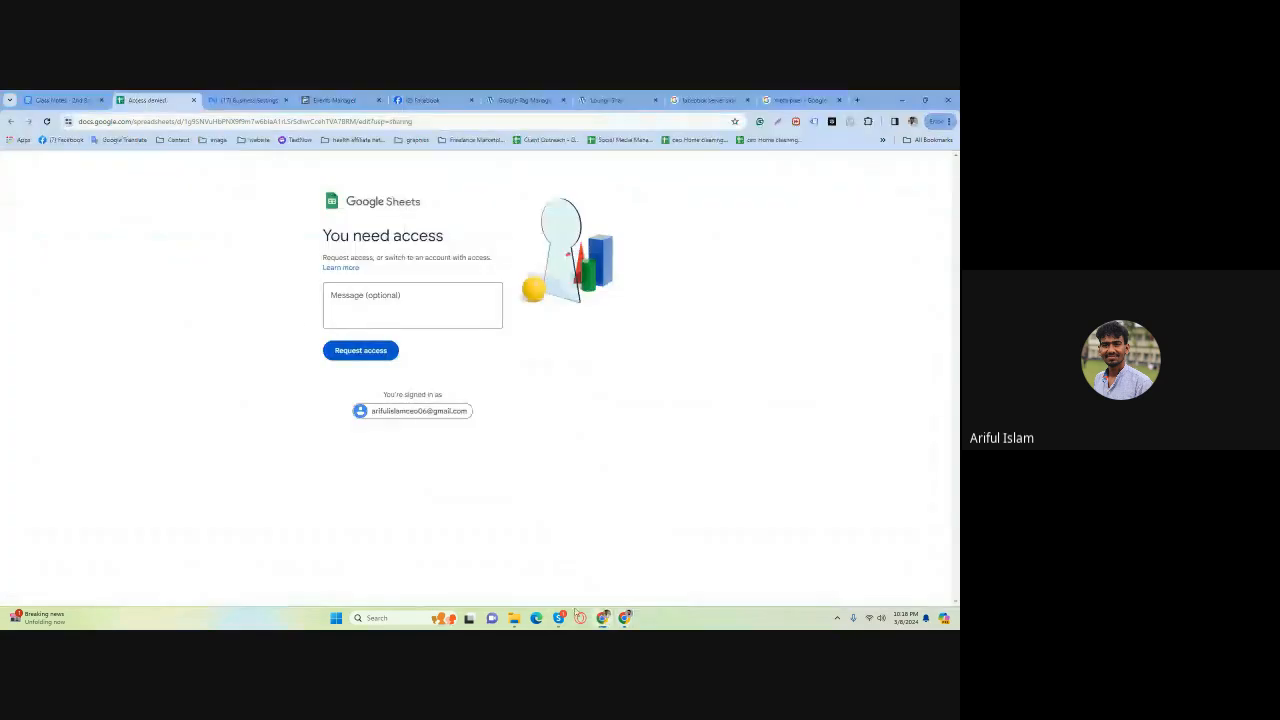
pyautogui.click(193, 100)
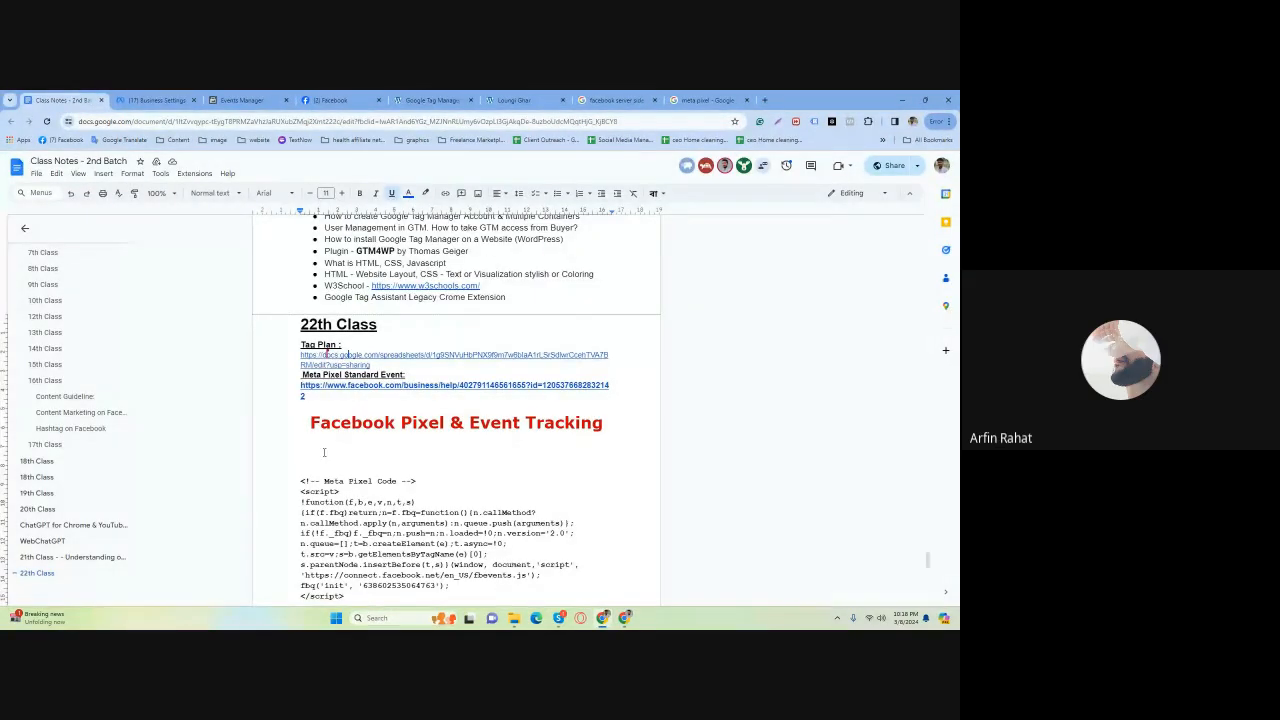
pyautogui.click(326, 354)
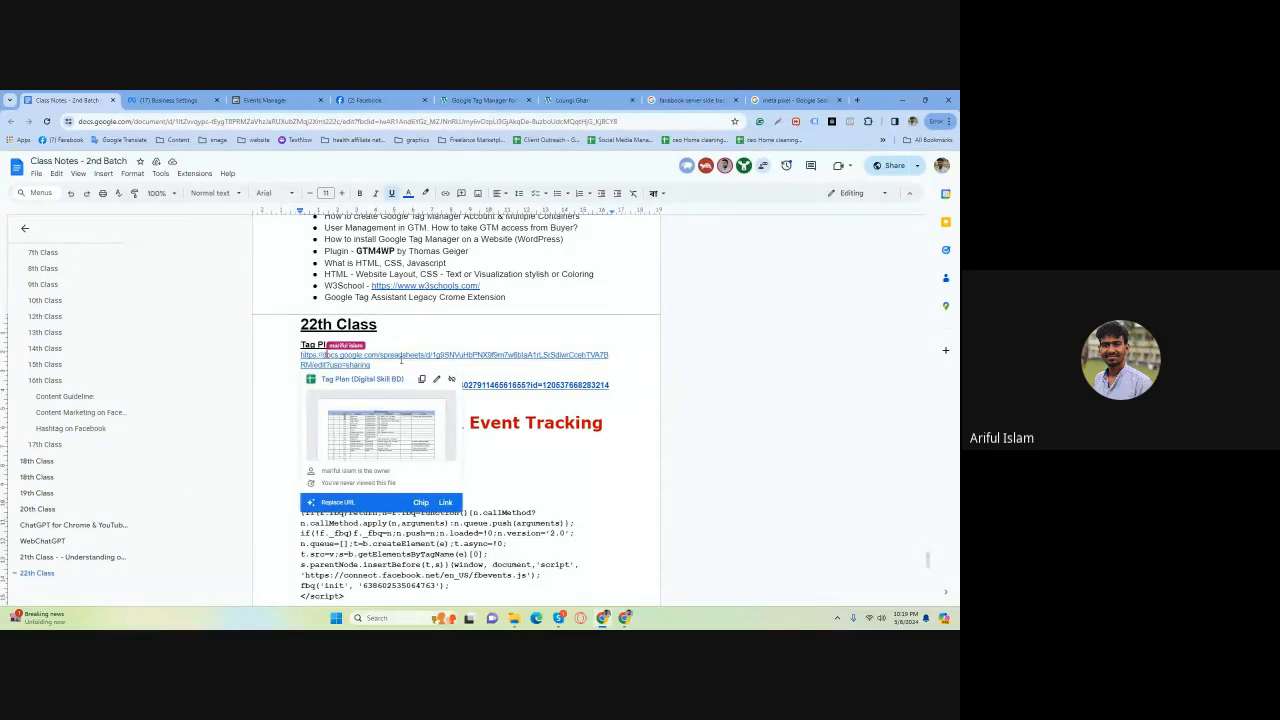
pyautogui.click(817, 470)
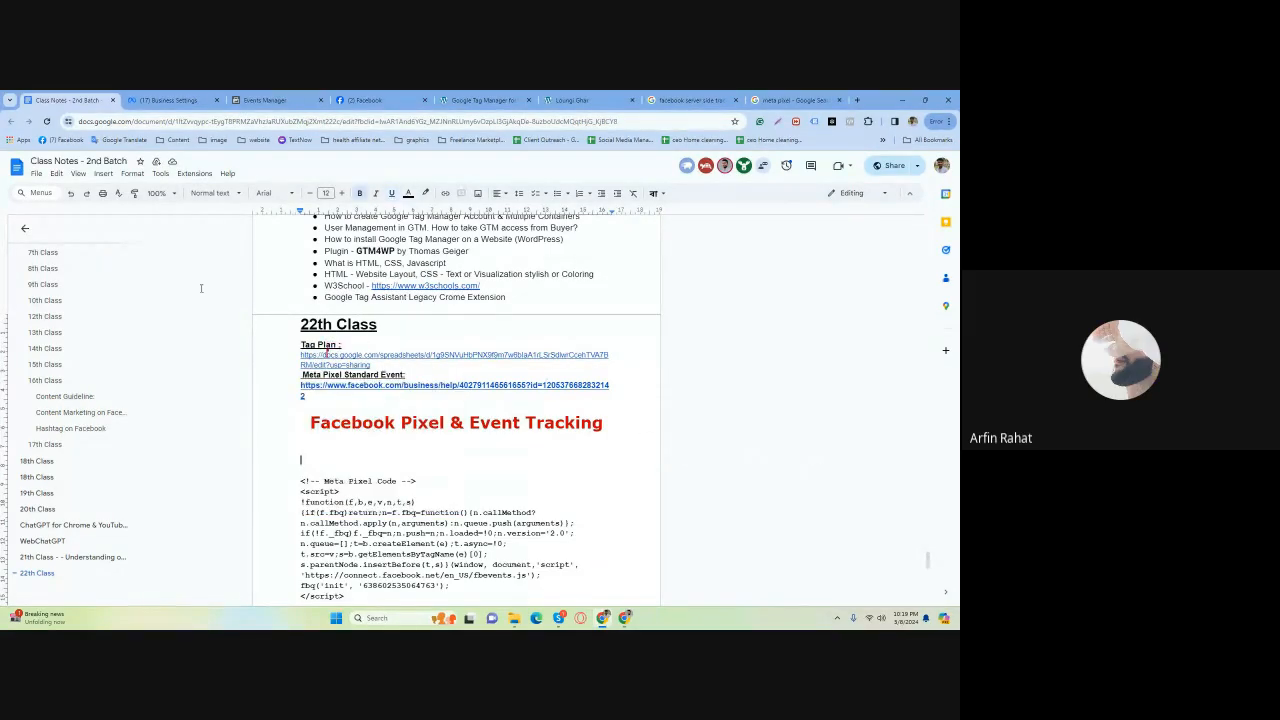
# Switch back to the browser window with the Tag Plan and show the participant list of the Google Meet call.
pyautogui.moveTo(624, 617)
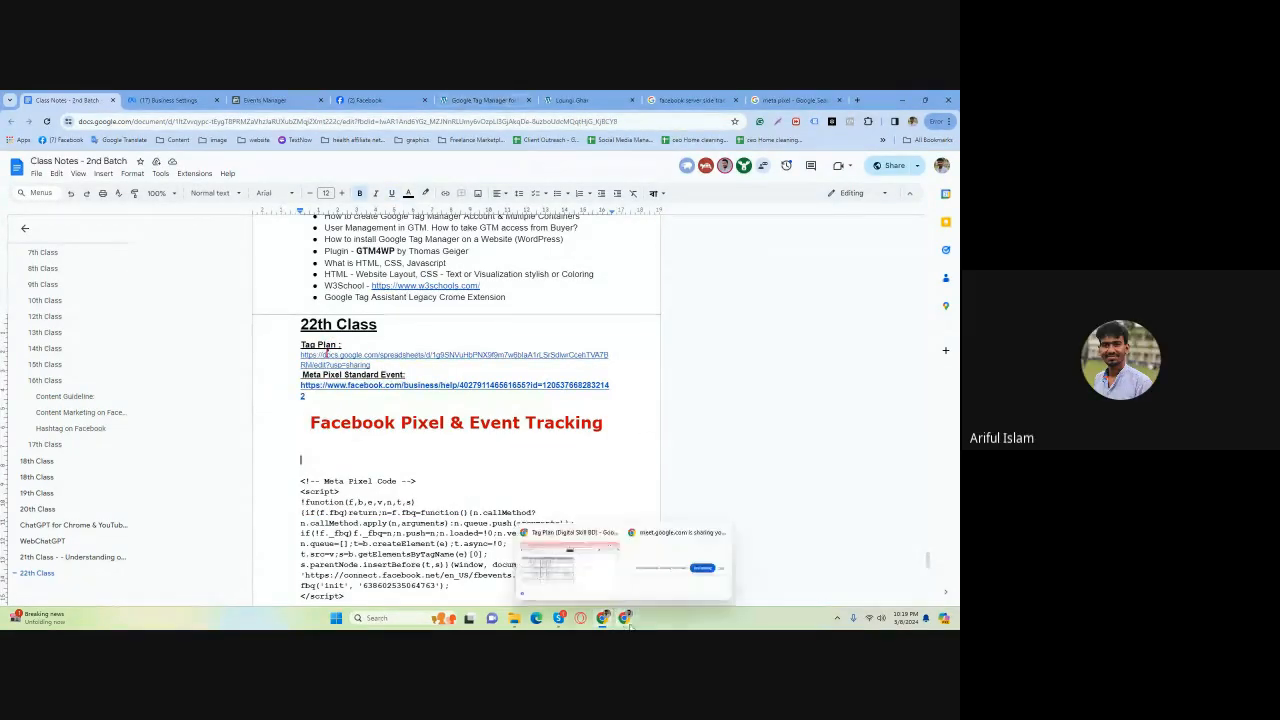
pyautogui.click(589, 580)
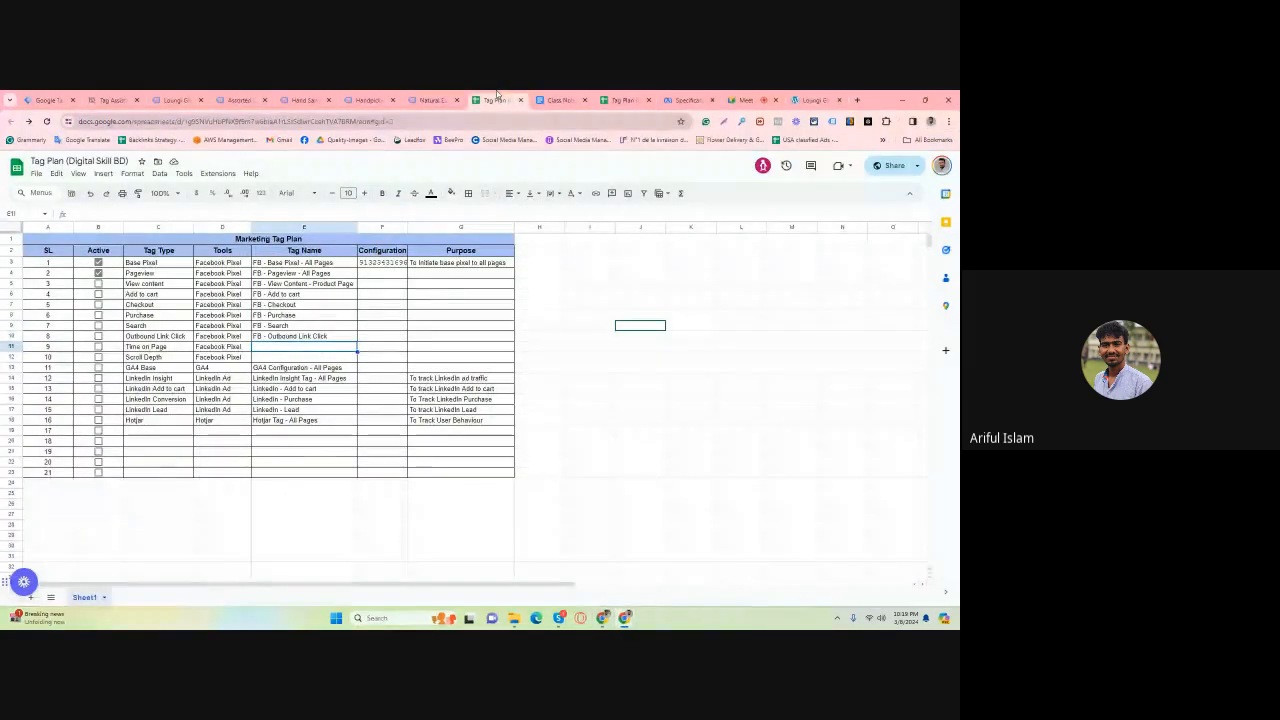
pyautogui.click(532, 380)
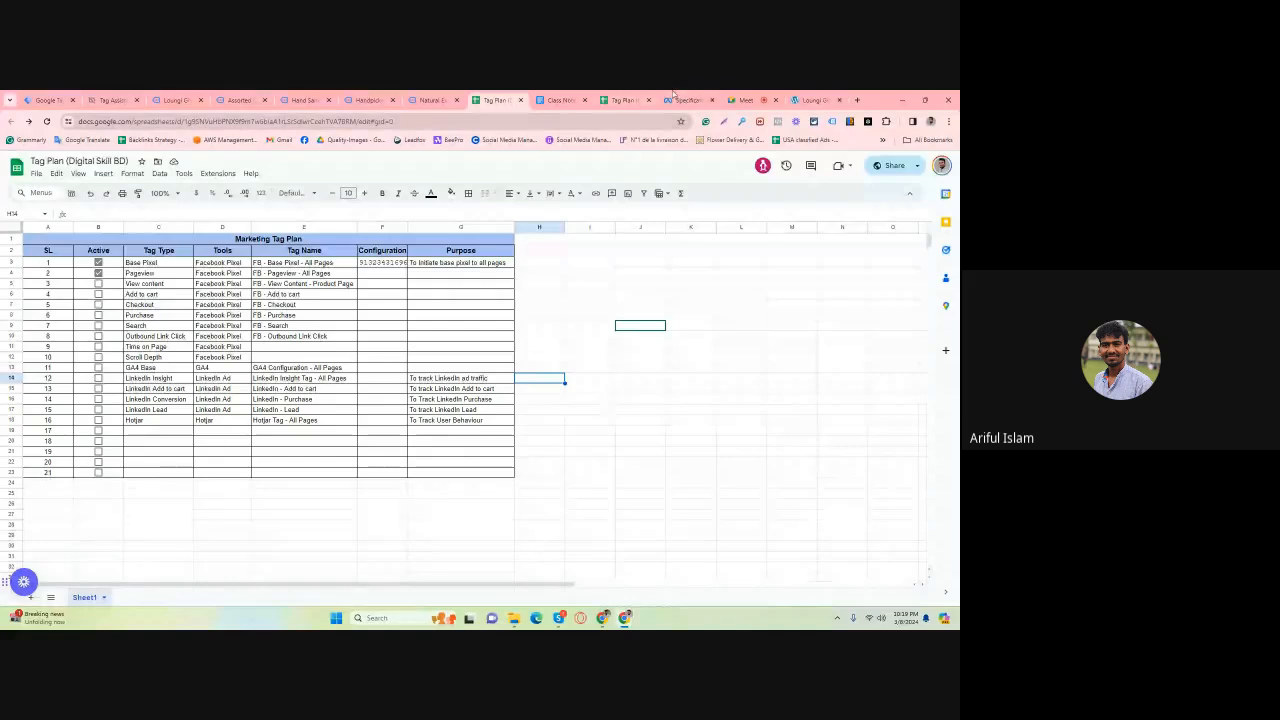
pyautogui.click(743, 99)
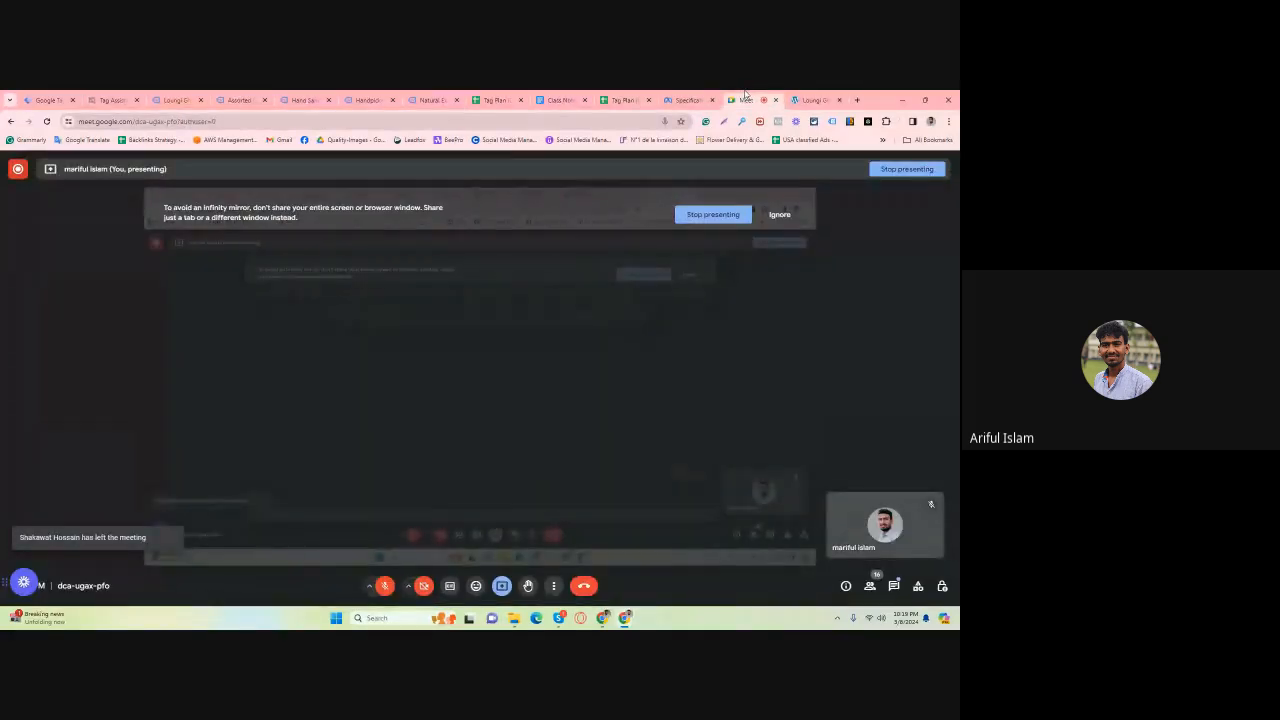
pyautogui.click(871, 586)
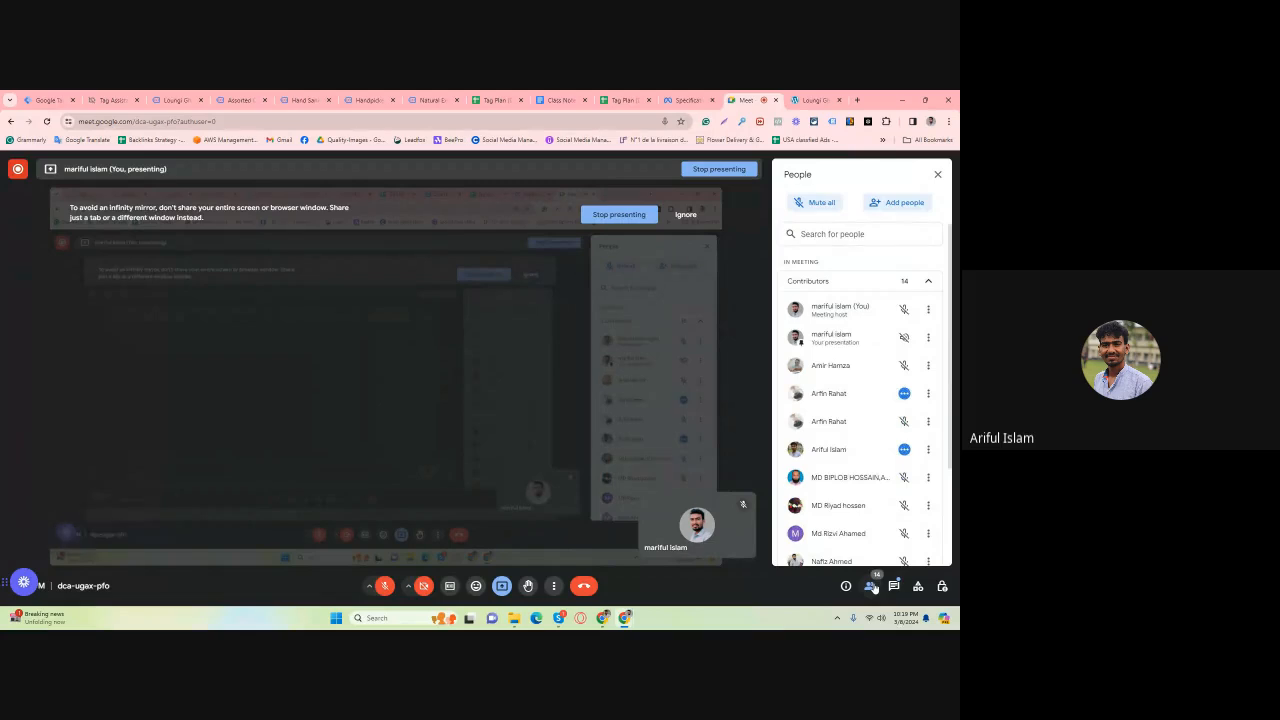